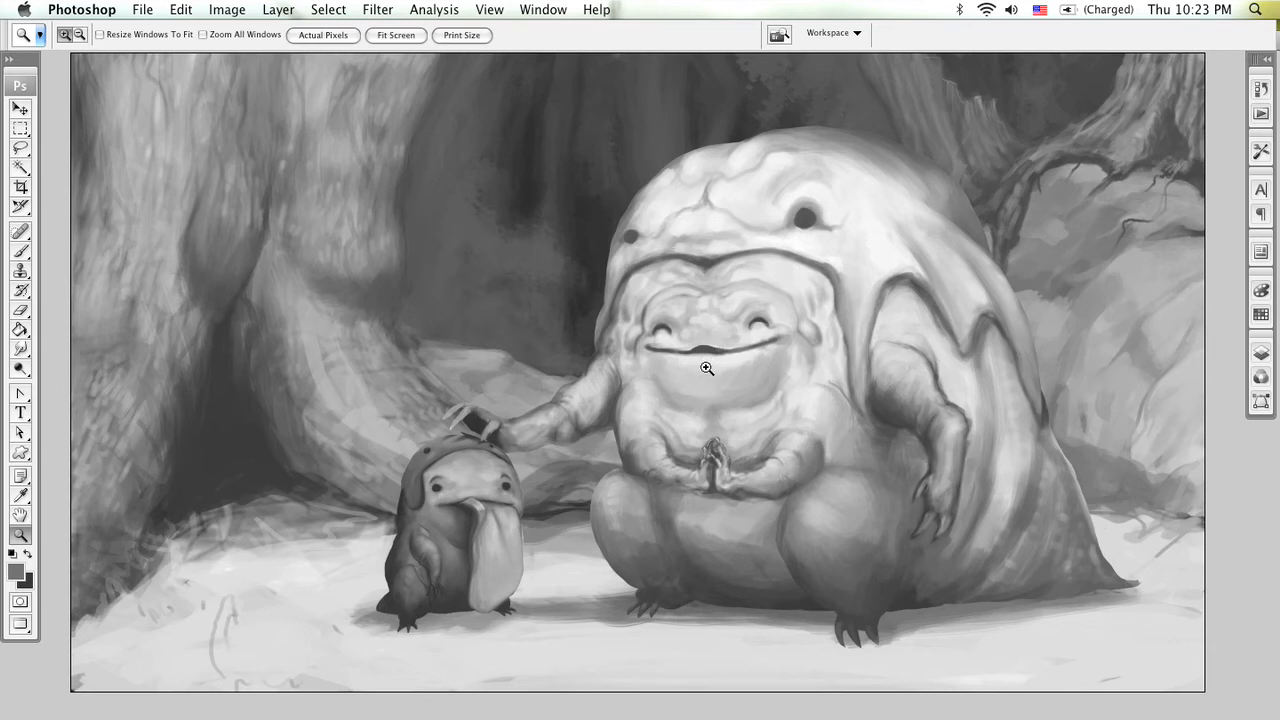
Step: Switch to Preview and look through the forest clearing, moss rock and two silver-rock-wood reference photos
key("alt")
left_click(693, 354, "alt")
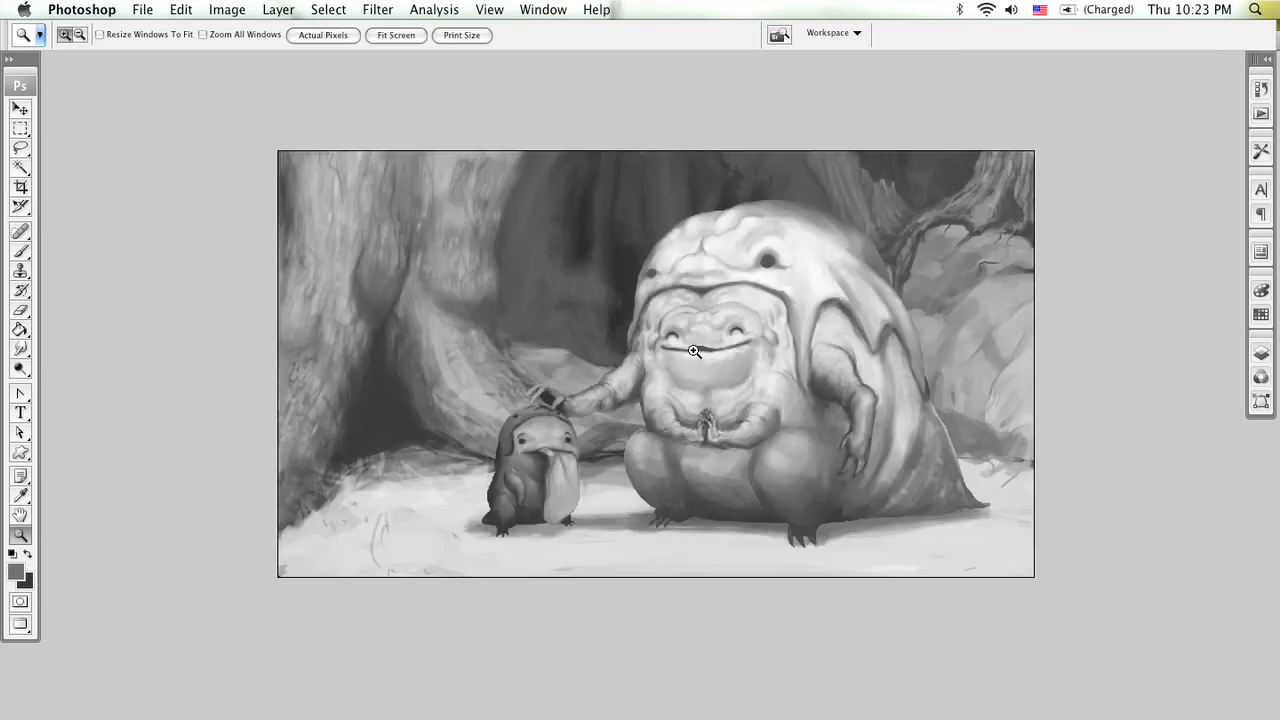
left_click(696, 356)
left_click(697, 356, "alt")
left_click(698, 358, "alt")
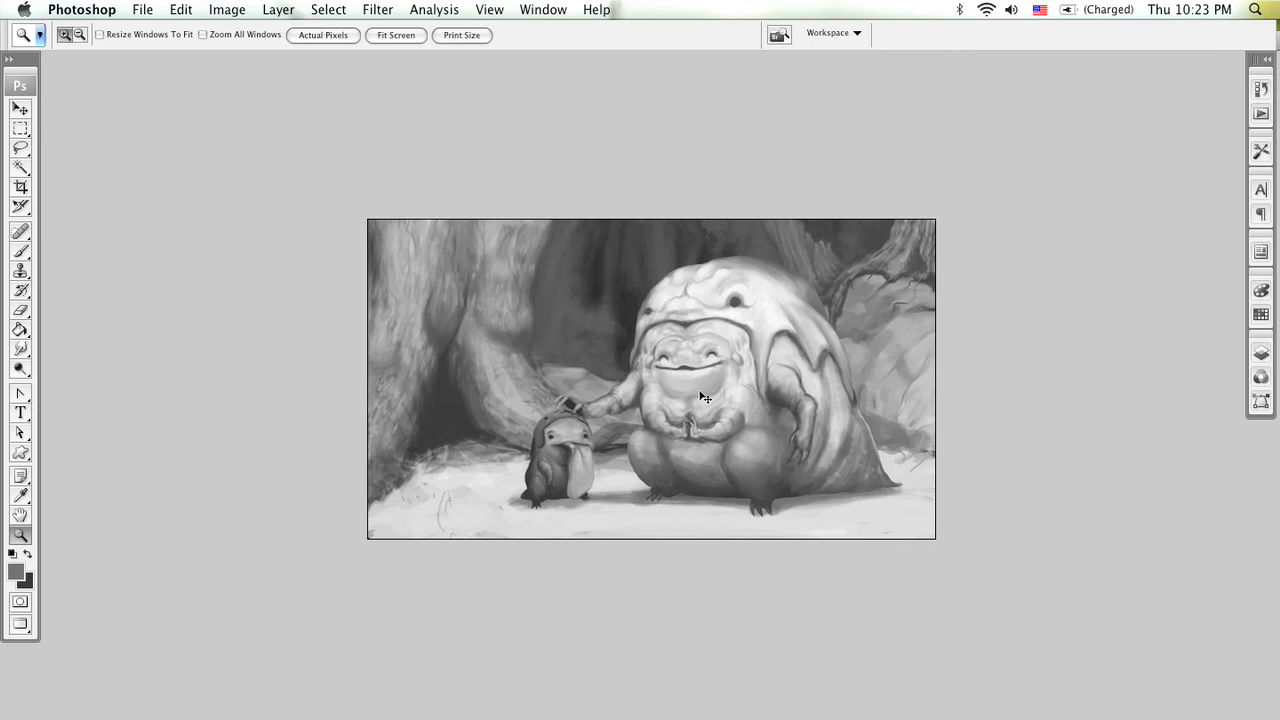
key("super+Tab")
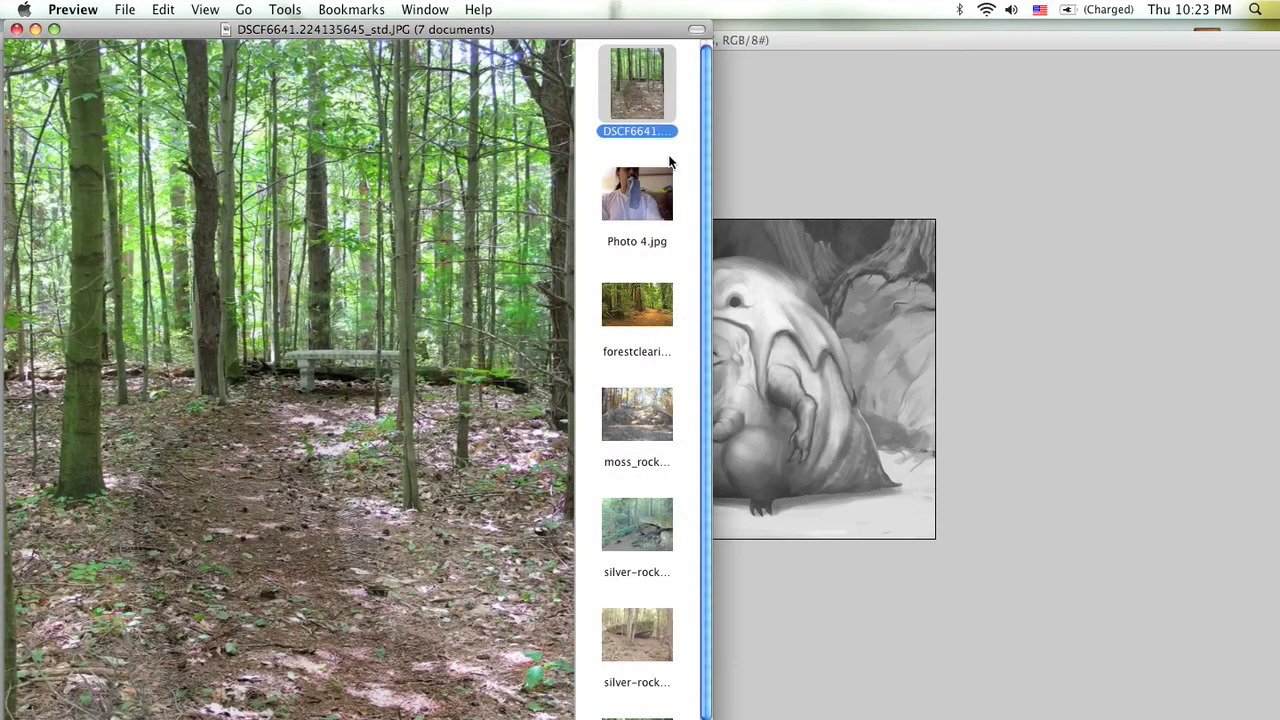
left_click(638, 315)
left_click(645, 412)
left_click(641, 532)
left_click(641, 636)
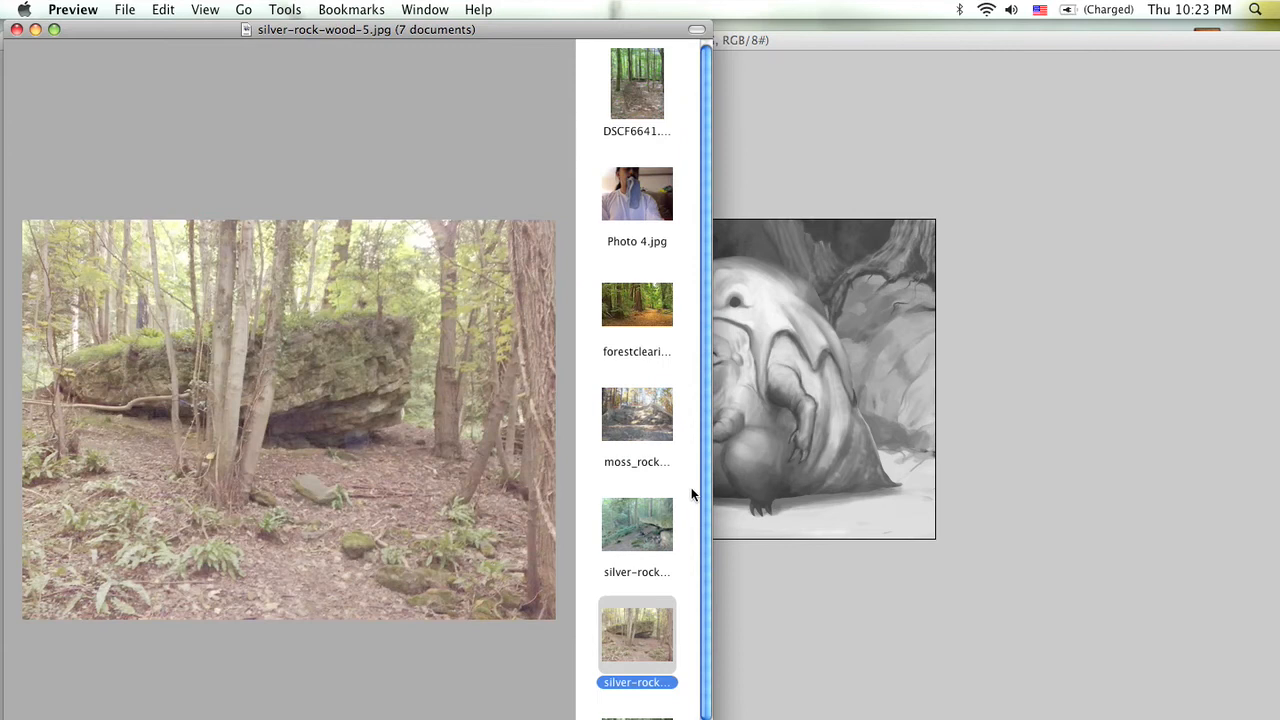
Step: Shorten the Preview window to fit the screen and view the woods_web, silver-rock-wood and DSCF6641 photos
scroll(655, 690, "down", 1)
left_click(655, 690)
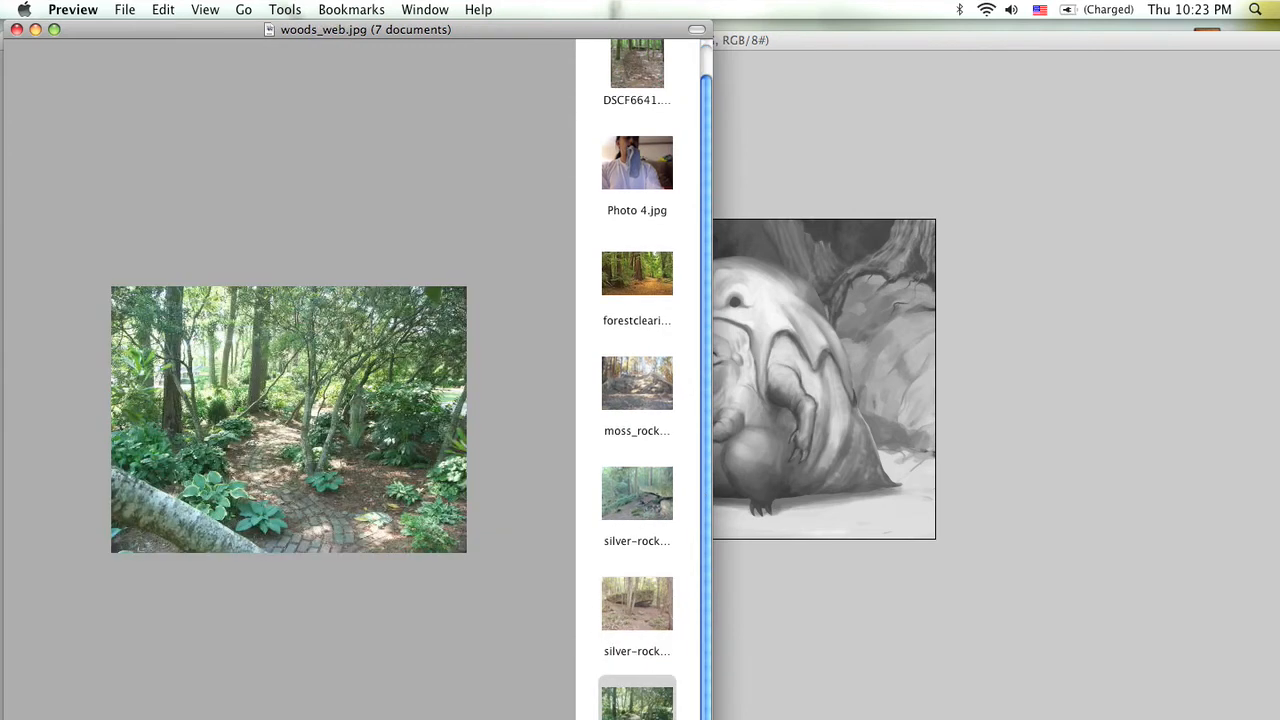
left_click_drag(703, 719, 703, 663)
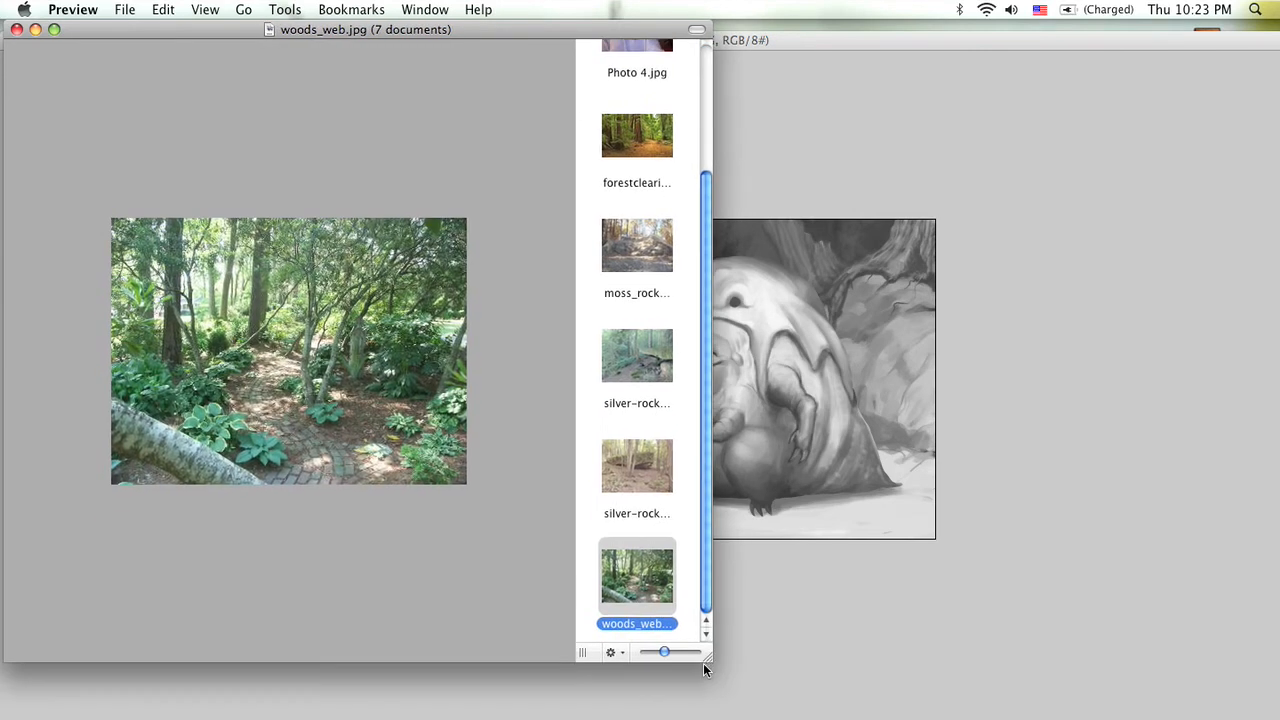
left_click(655, 470)
left_click(658, 376)
left_click_drag(700, 418, 707, 167)
left_click(650, 92)
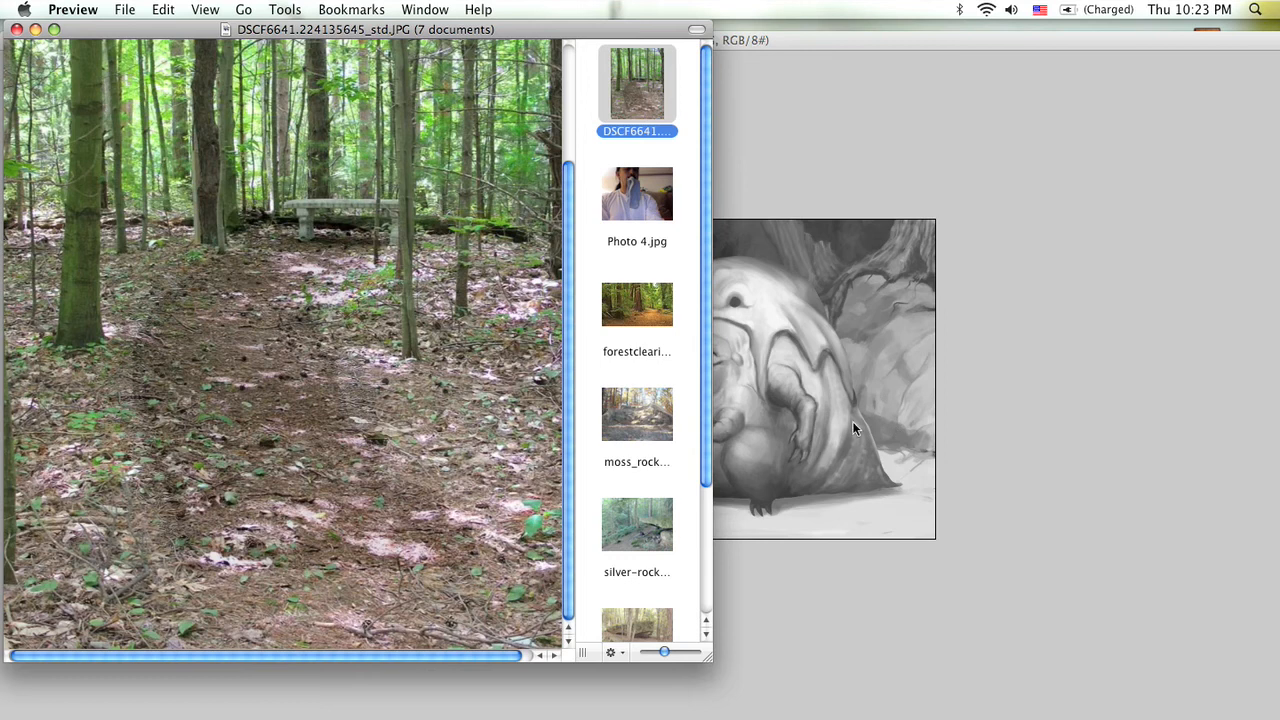
Step: Move the forestclearing photo ahead of Photo 4 and view the moss_rock_dirt_pile_1, silver-rock-wood-1 and woods_web photos
left_click_drag(650, 319, 646, 303)
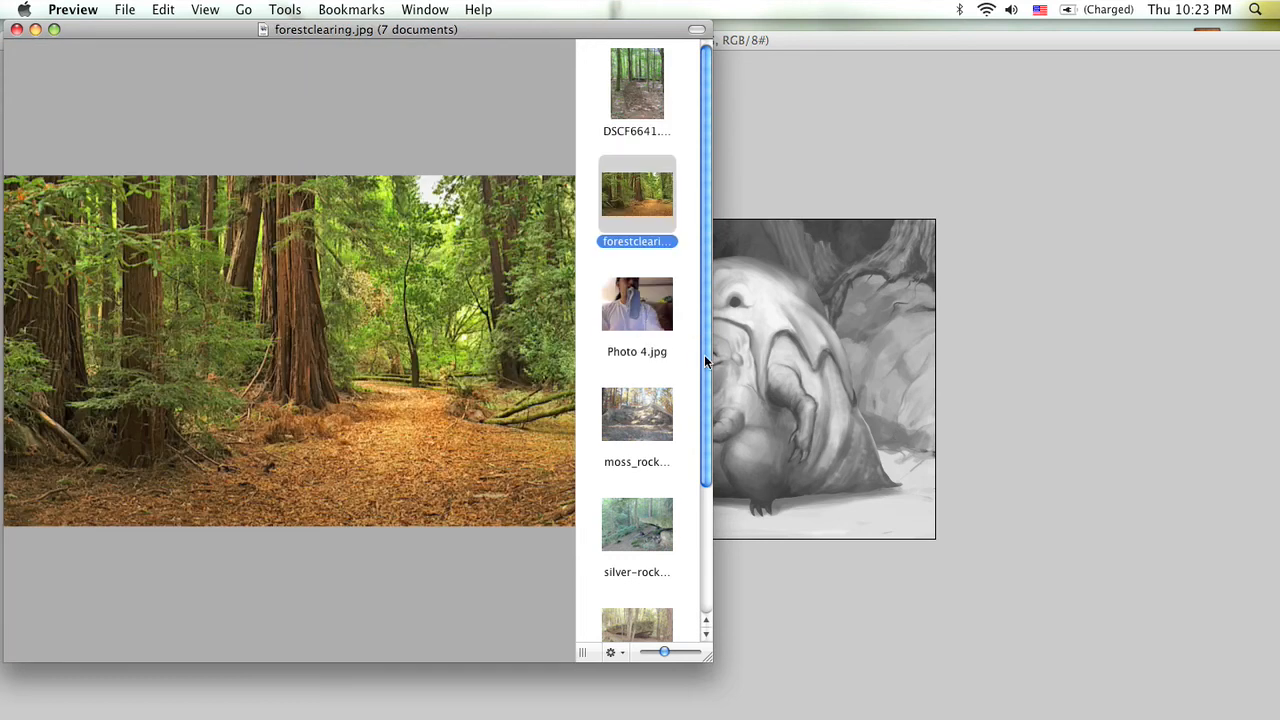
scroll(704, 362, "down", 4)
left_click(642, 272)
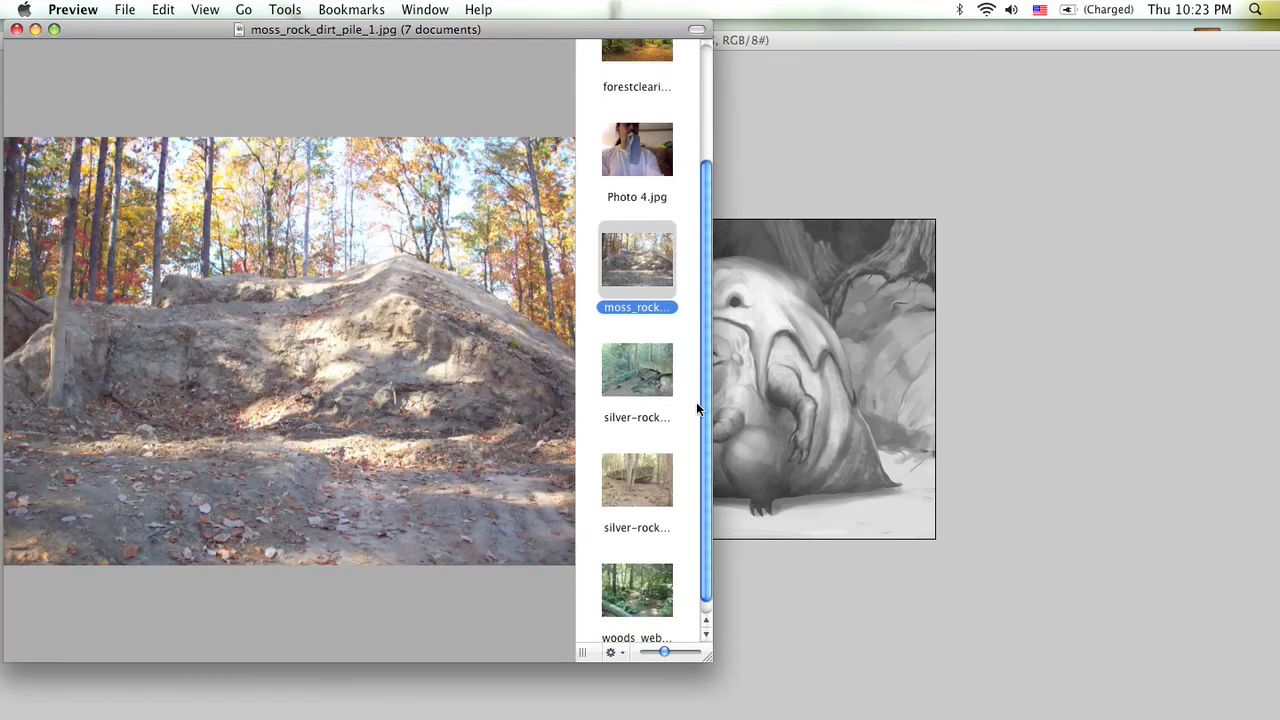
left_click(660, 382)
scroll(707, 440, "down", 1)
left_click(641, 570)
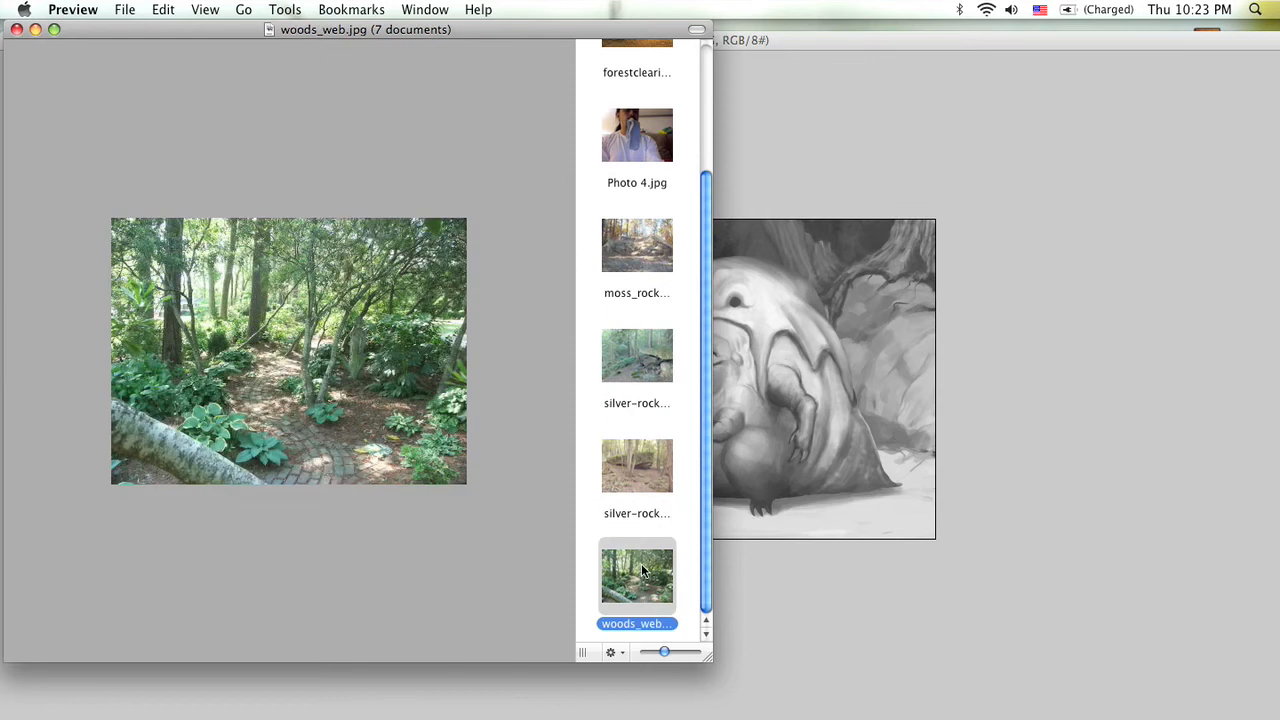
Step: Compare the forestclearing photo with DSCF6641 and silver-rock-wood-1 as color references for the forest scene
scroll(695, 470, "up", 2)
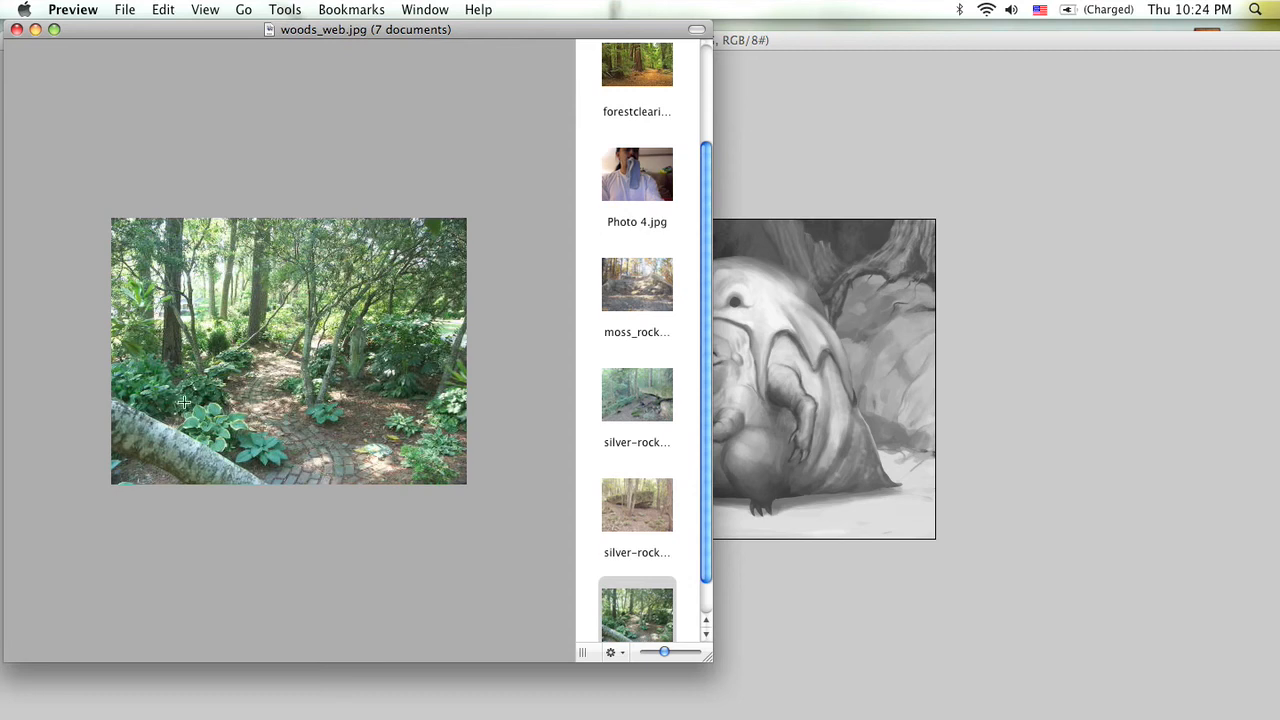
scroll(700, 160, "up", 3)
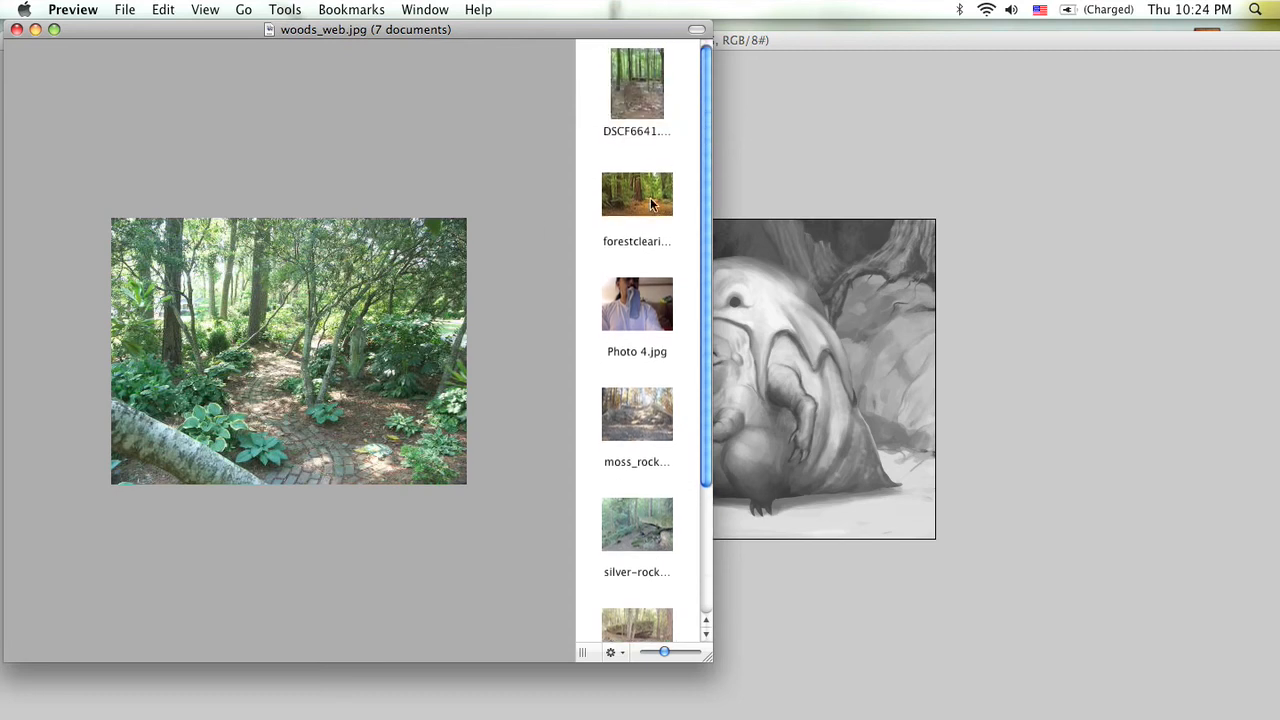
left_click(637, 208)
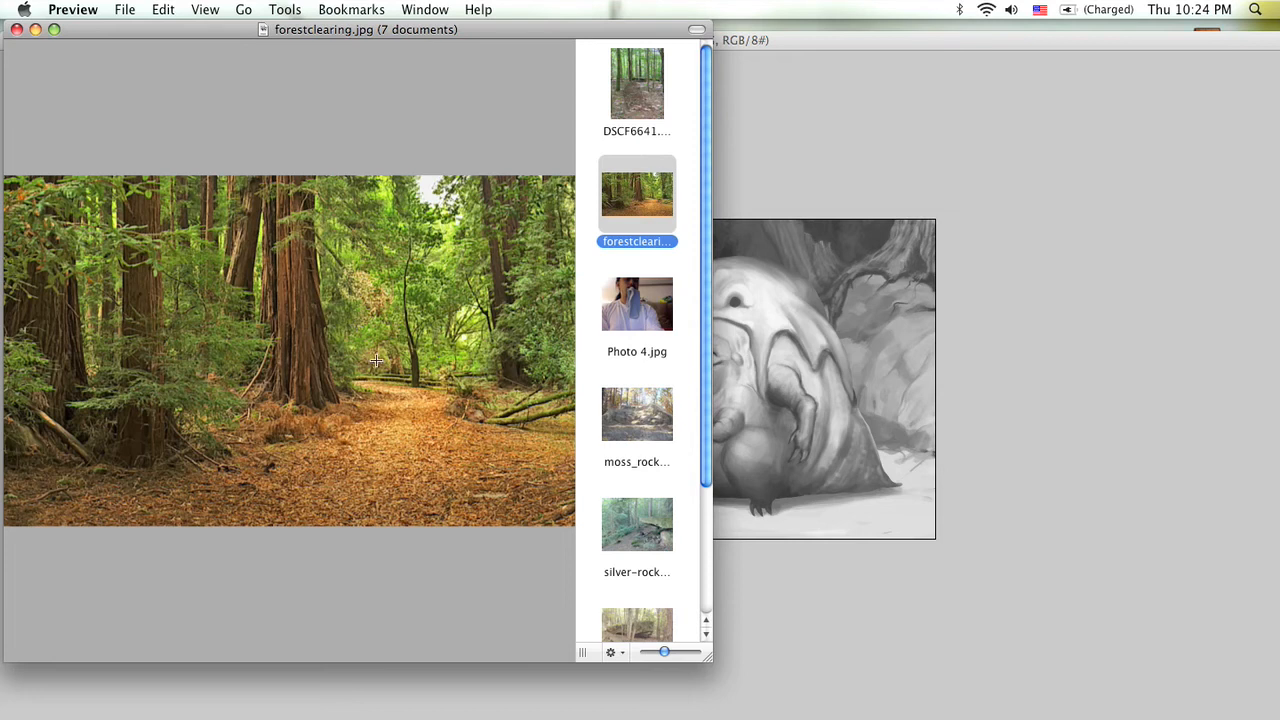
left_click(652, 93)
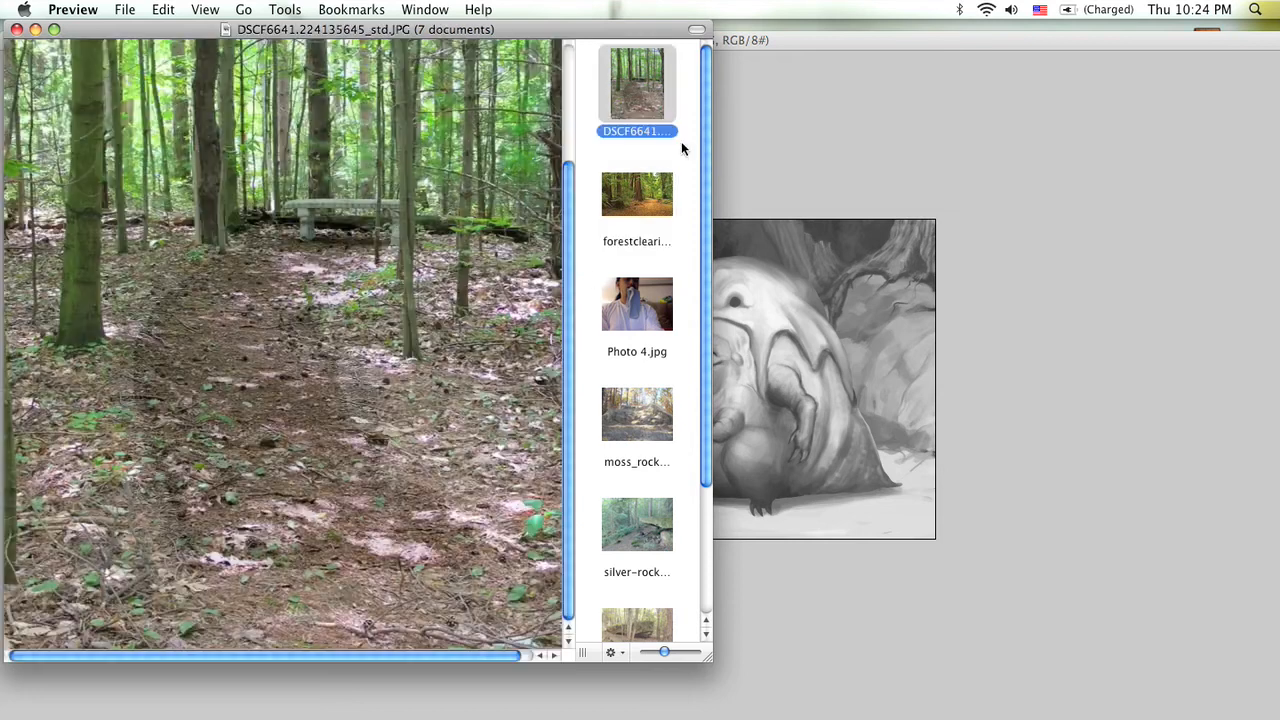
left_click(640, 196)
left_click(640, 90)
left_click(634, 522)
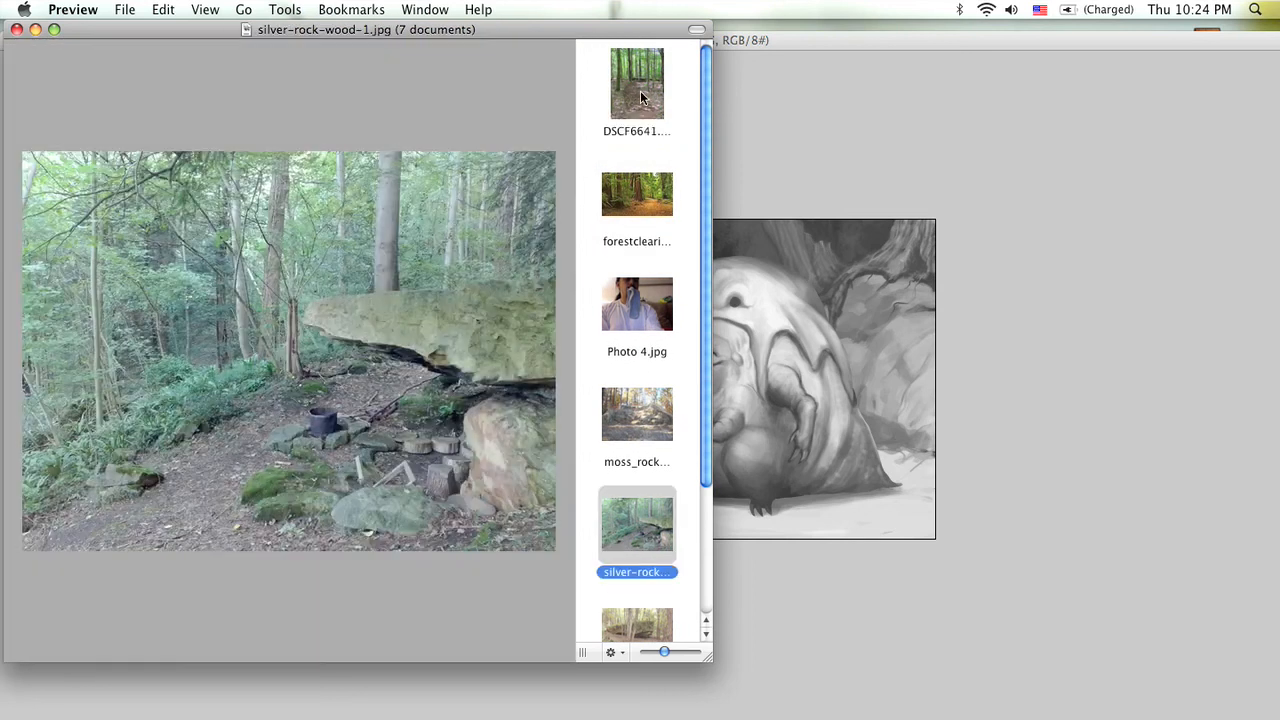
Step: Examine the light and ground colors in the moss_rock_dirt_pile_1, silver-rock-wood-1, forestclearing and DSCF6641 photos
left_click(645, 231)
left_click(643, 508)
left_click(640, 415)
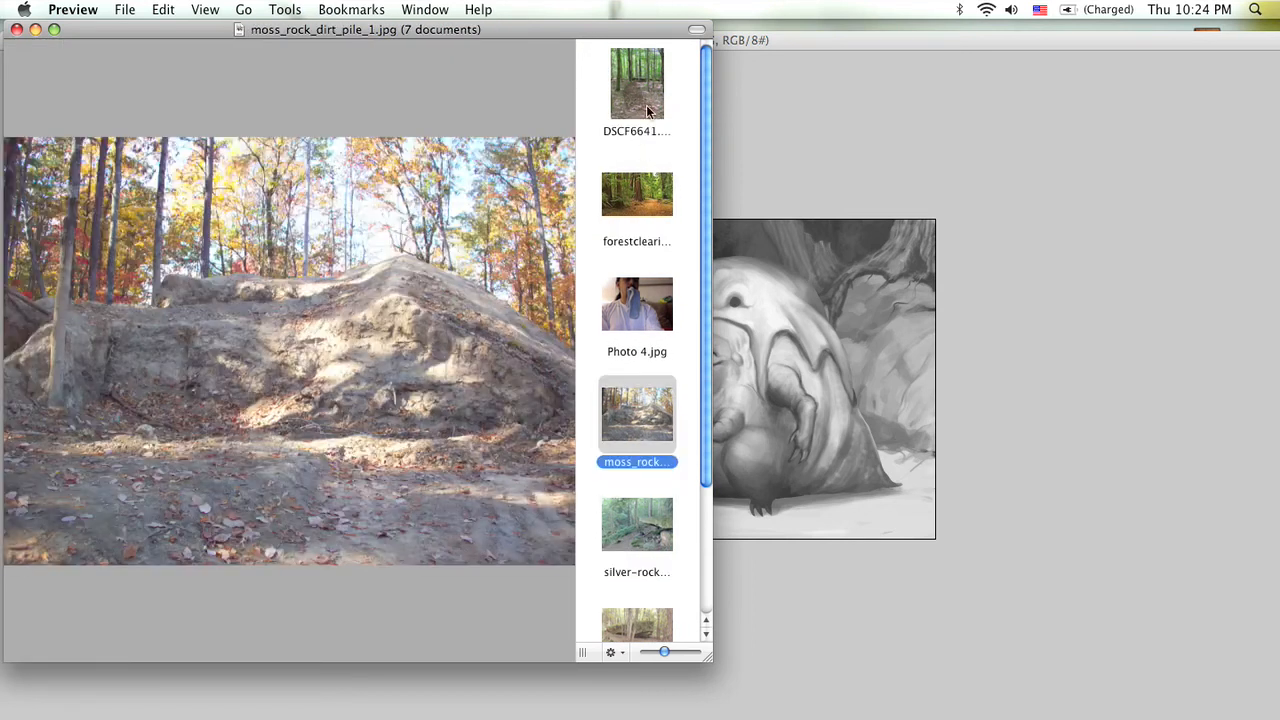
left_click(650, 100)
left_click(645, 525)
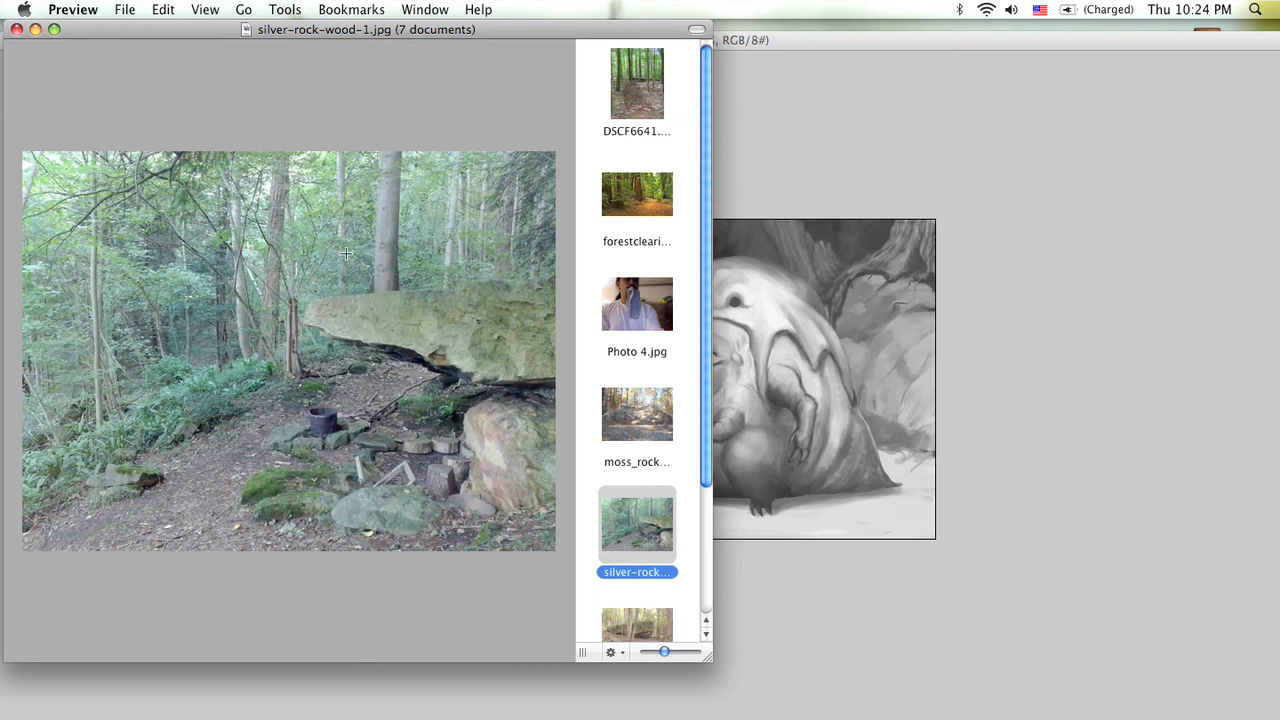
left_click(645, 192)
left_click(658, 100)
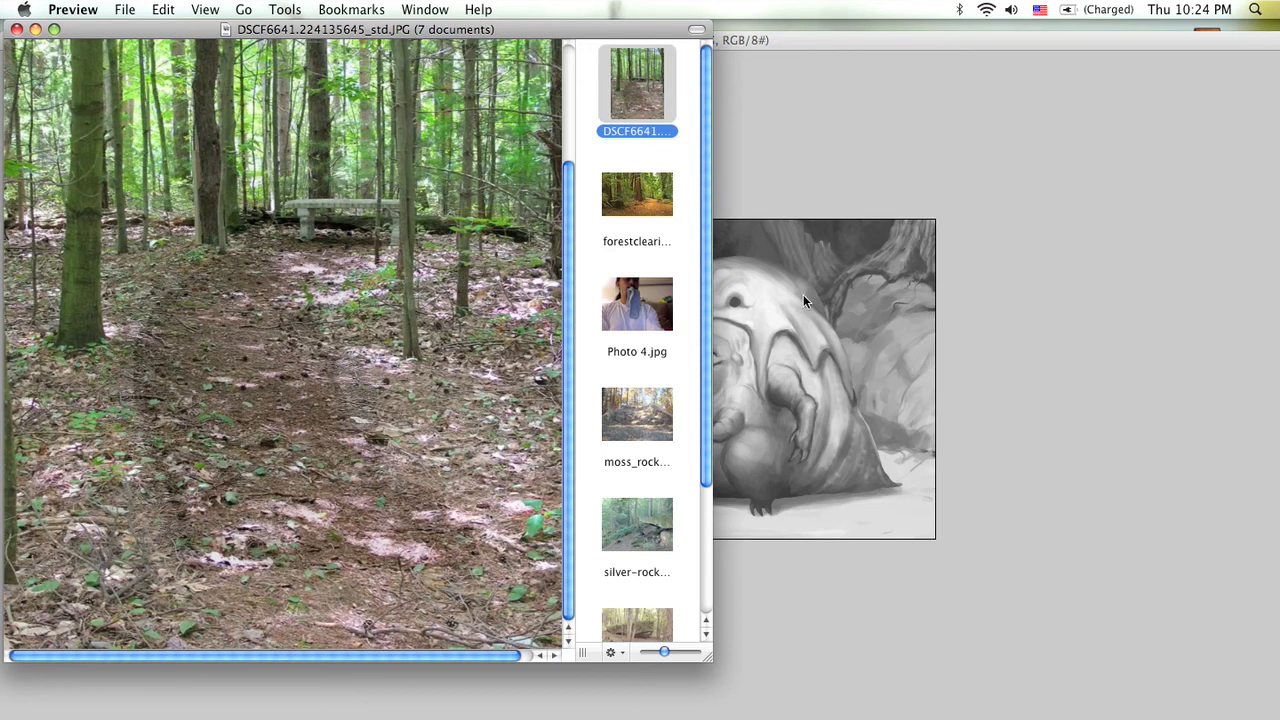
Step: Switch back to Photoshop and add a new layer above the FG group with the Color blend mode
left_click(783, 160)
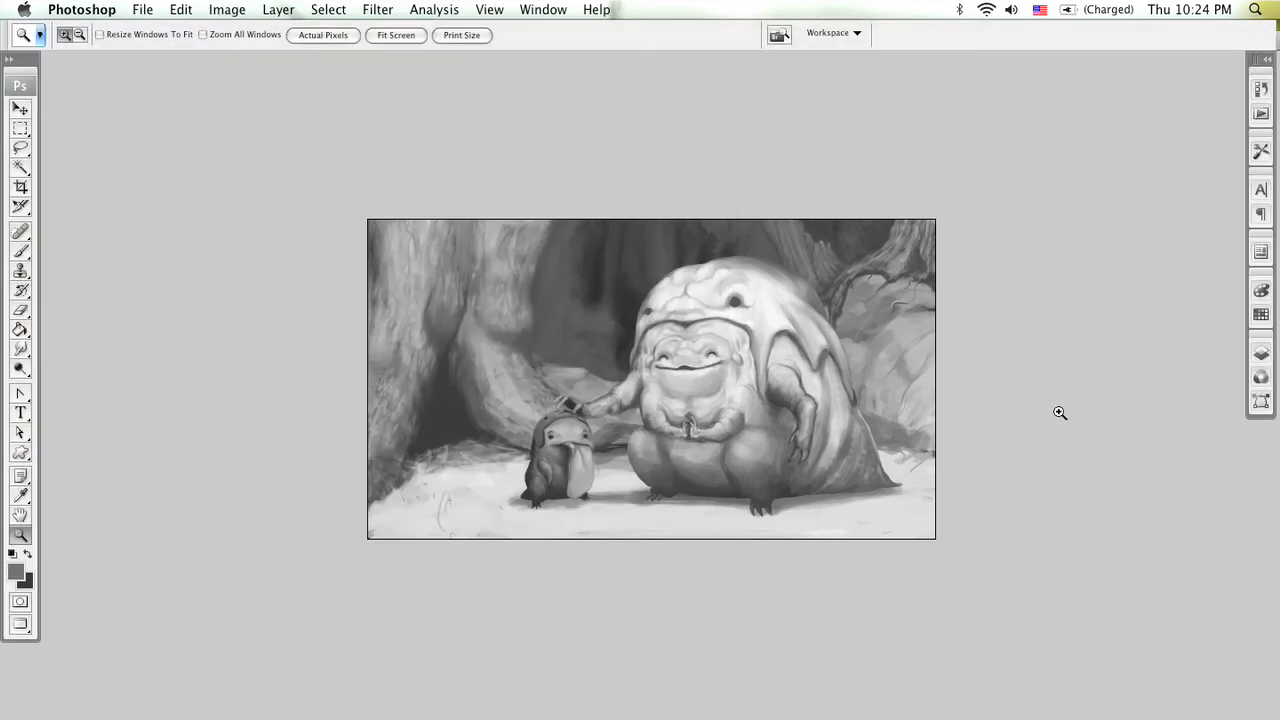
left_click(1261, 354)
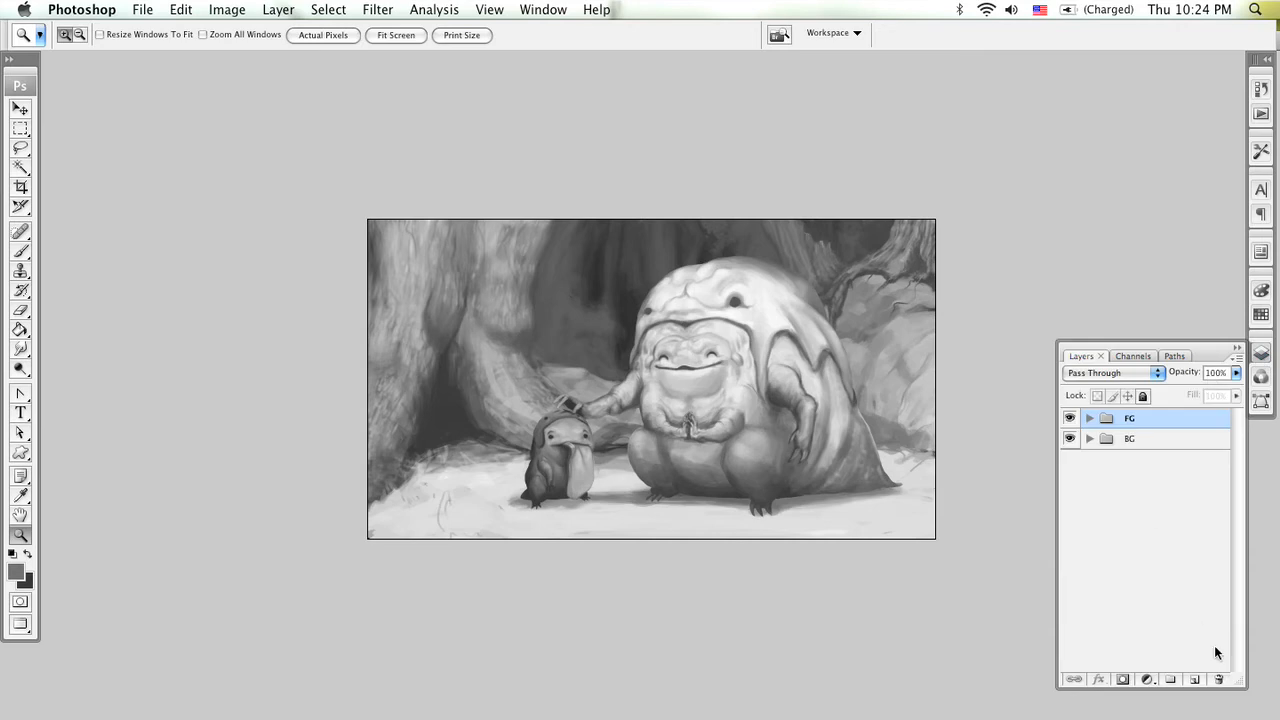
left_click(1194, 678)
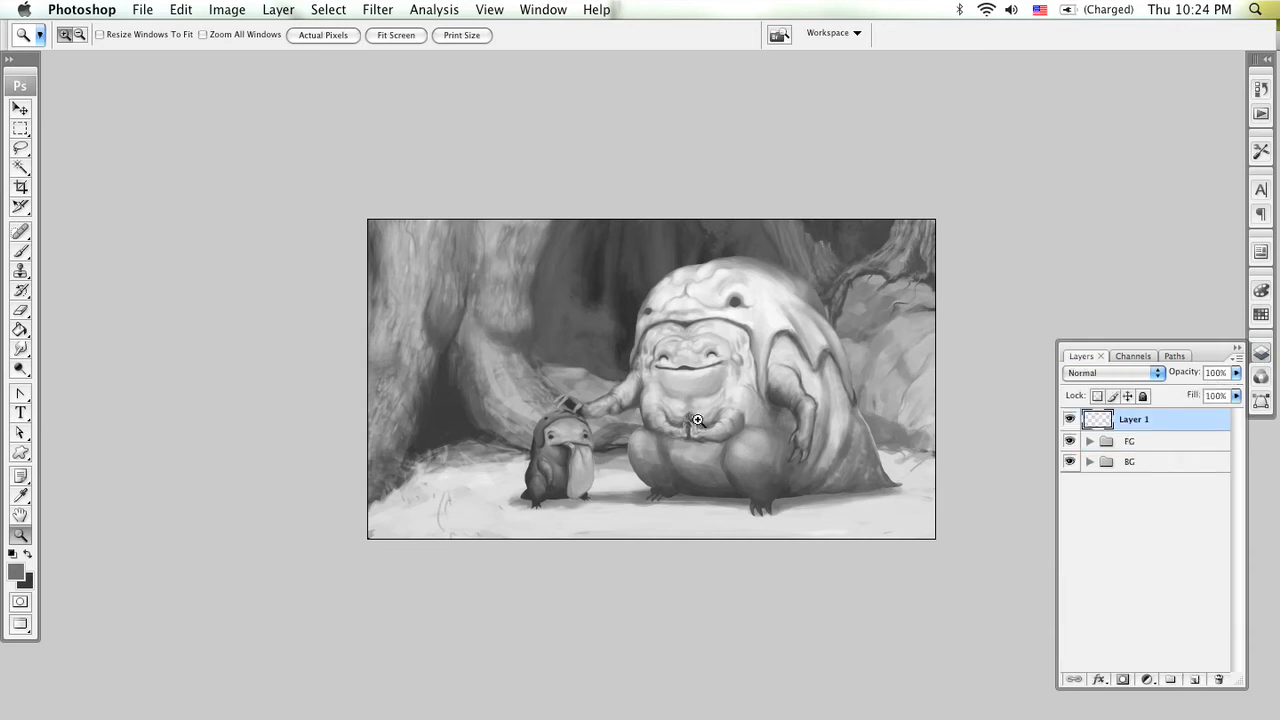
left_click(1132, 377)
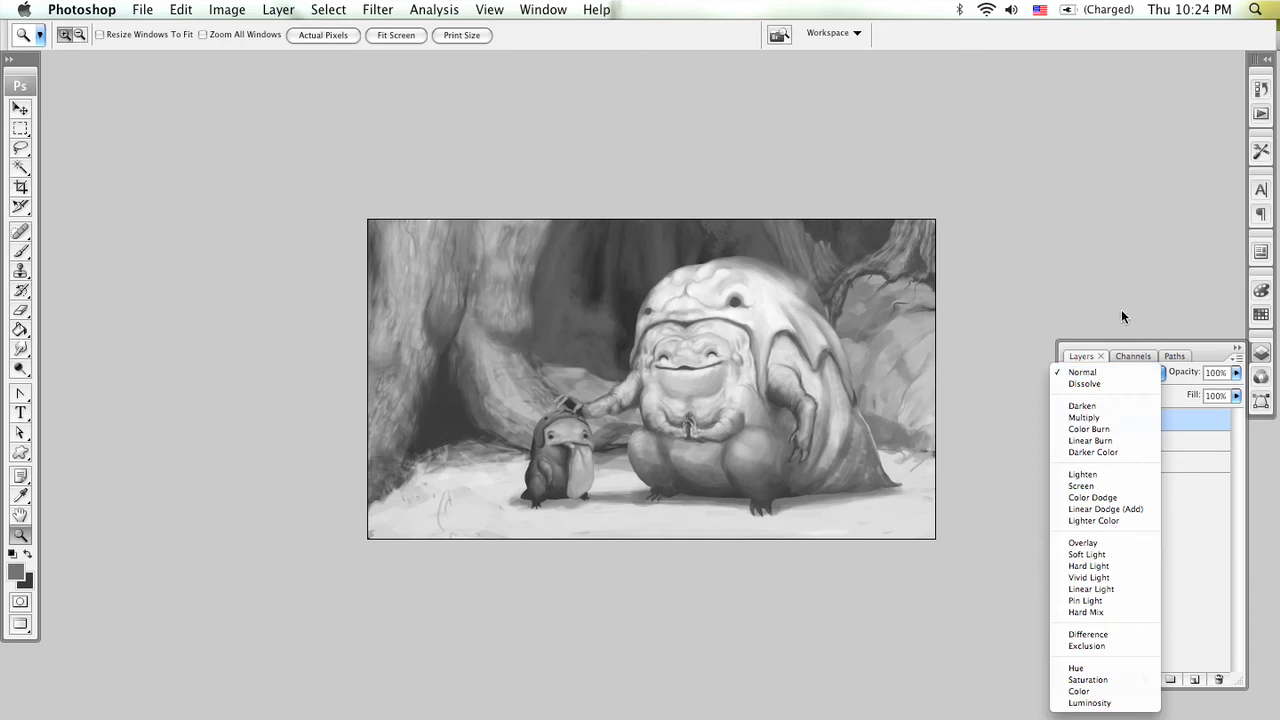
left_click(1116, 692)
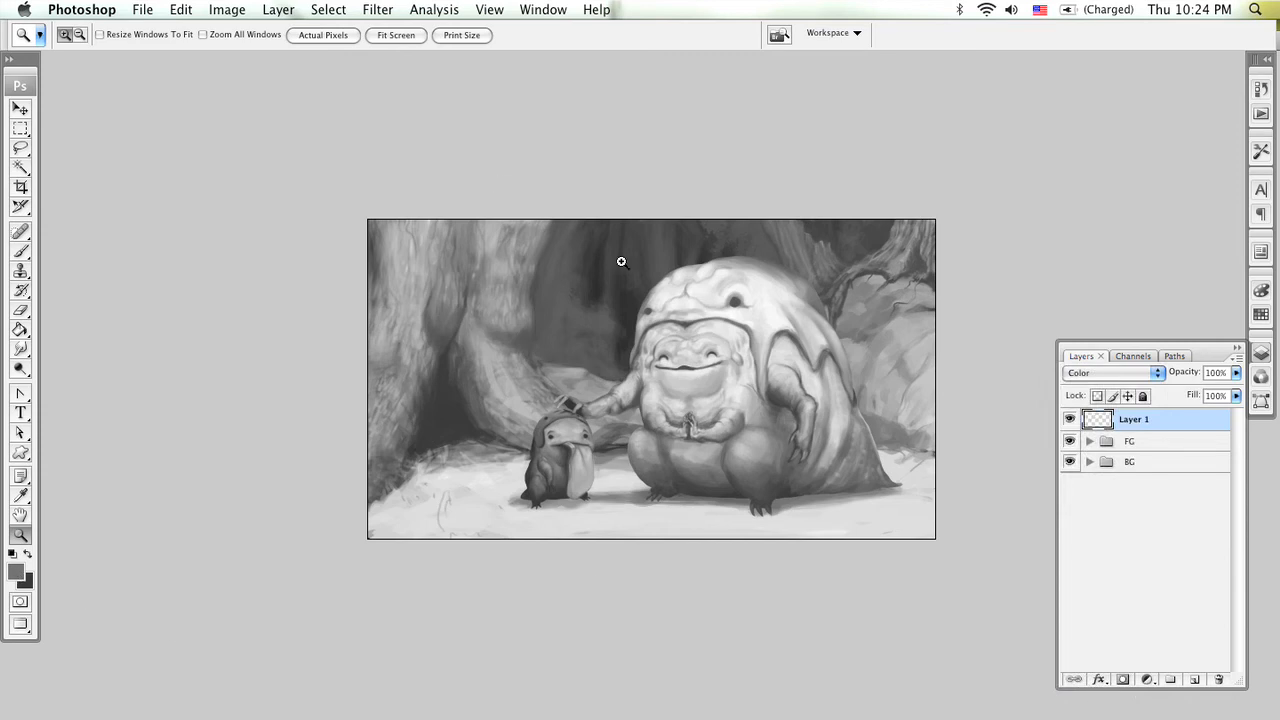
Step: Set the foreground color to a muted, desaturated yellowish brown
left_click(16, 569)
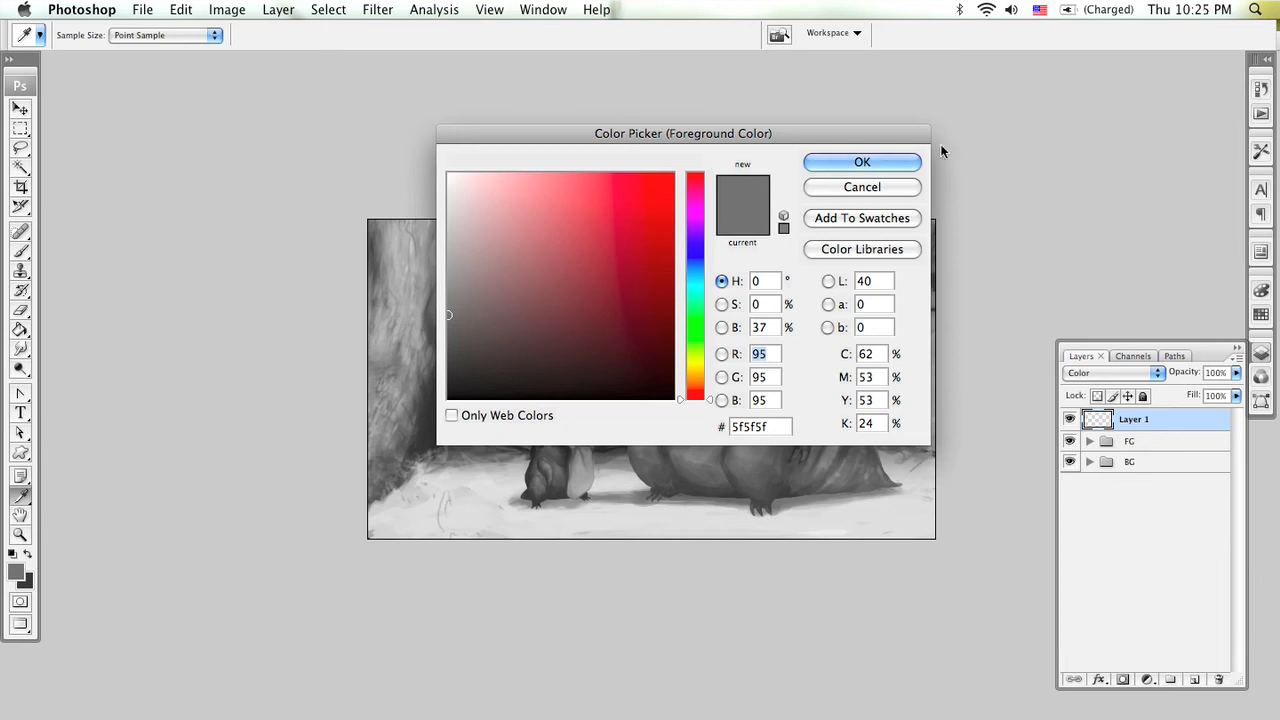
left_click(893, 190)
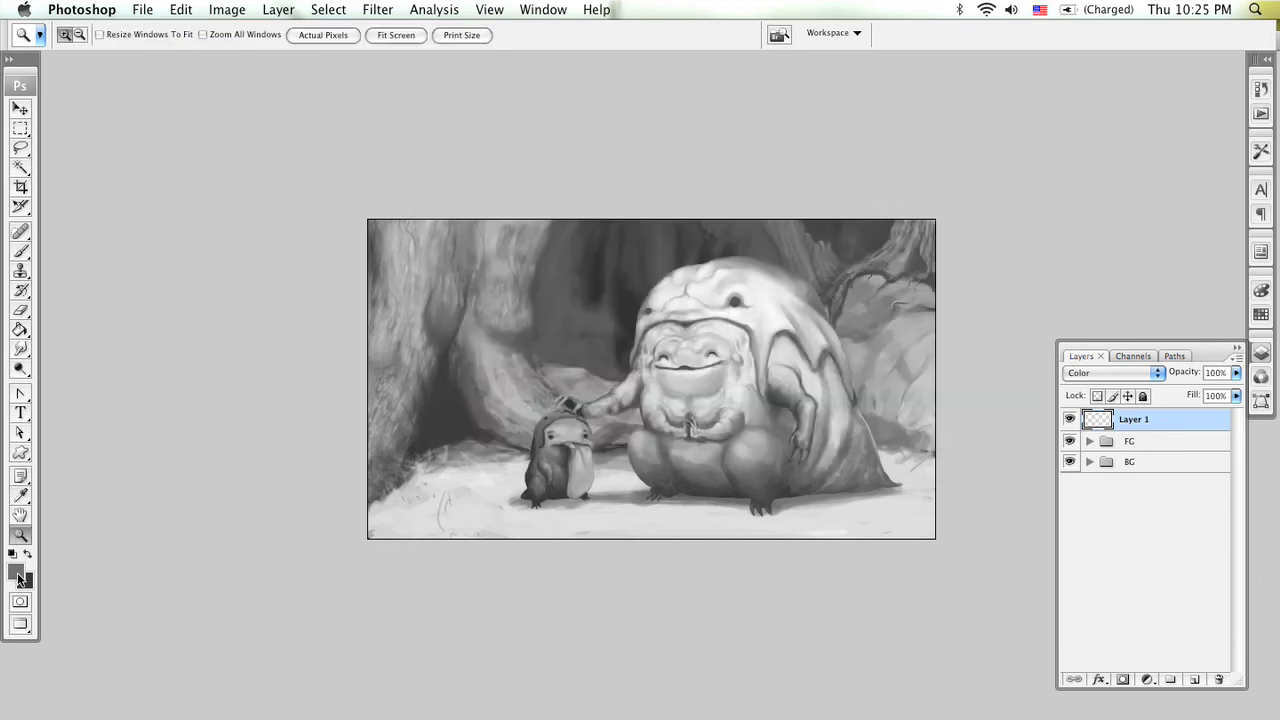
left_click(17, 574)
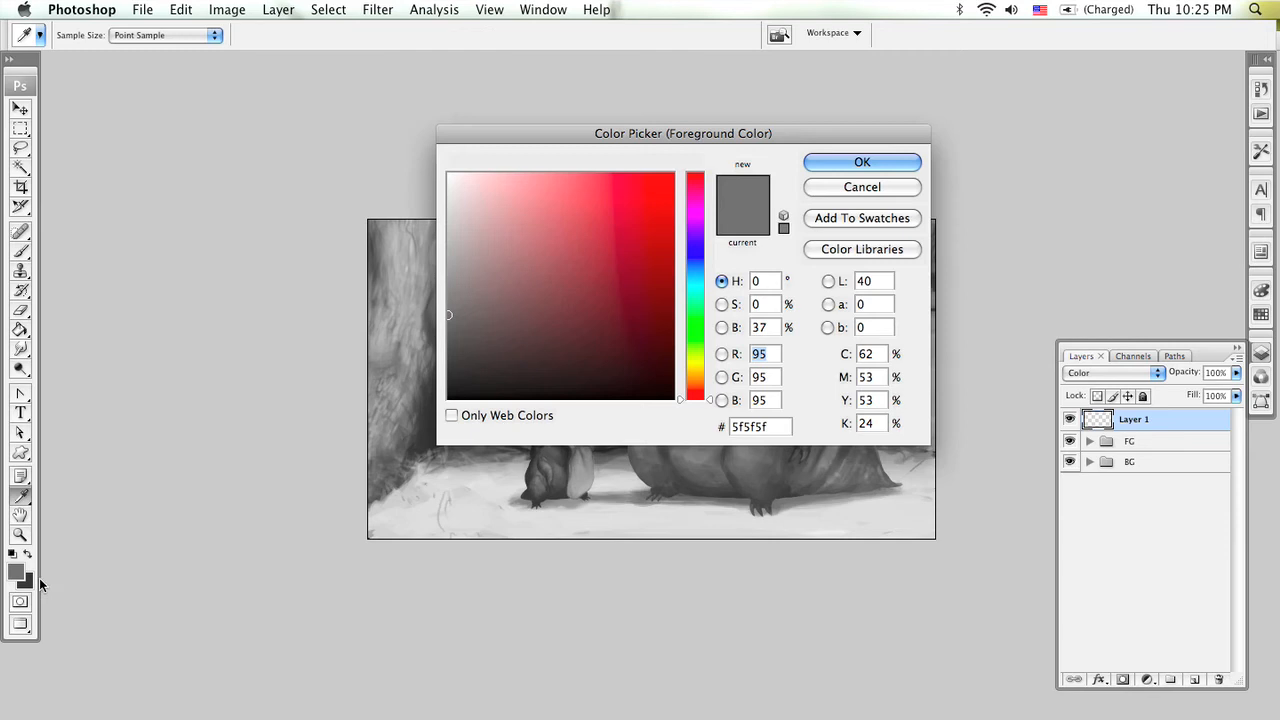
left_click(571, 213)
mouse_move(699, 322)
left_mouse_down()
mouse_move(696, 349)
mouse_move(696, 267)
mouse_move(696, 336)
left_mouse_up()
left_click(474, 218)
mouse_move(502, 215)
left_mouse_down()
mouse_move(466, 214)
mouse_move(551, 237)
mouse_move(531, 186)
mouse_move(490, 270)
mouse_move(579, 245)
mouse_move(497, 222)
mouse_move(526, 209)
mouse_move(505, 239)
left_mouse_up()
left_click_drag(702, 338, 702, 359)
mouse_move(548, 263)
left_mouse_down()
mouse_move(523, 263)
mouse_move(526, 246)
mouse_move(552, 283)
left_mouse_up()
left_click_drag(697, 370, 696, 371)
left_click_drag(551, 271, 544, 291)
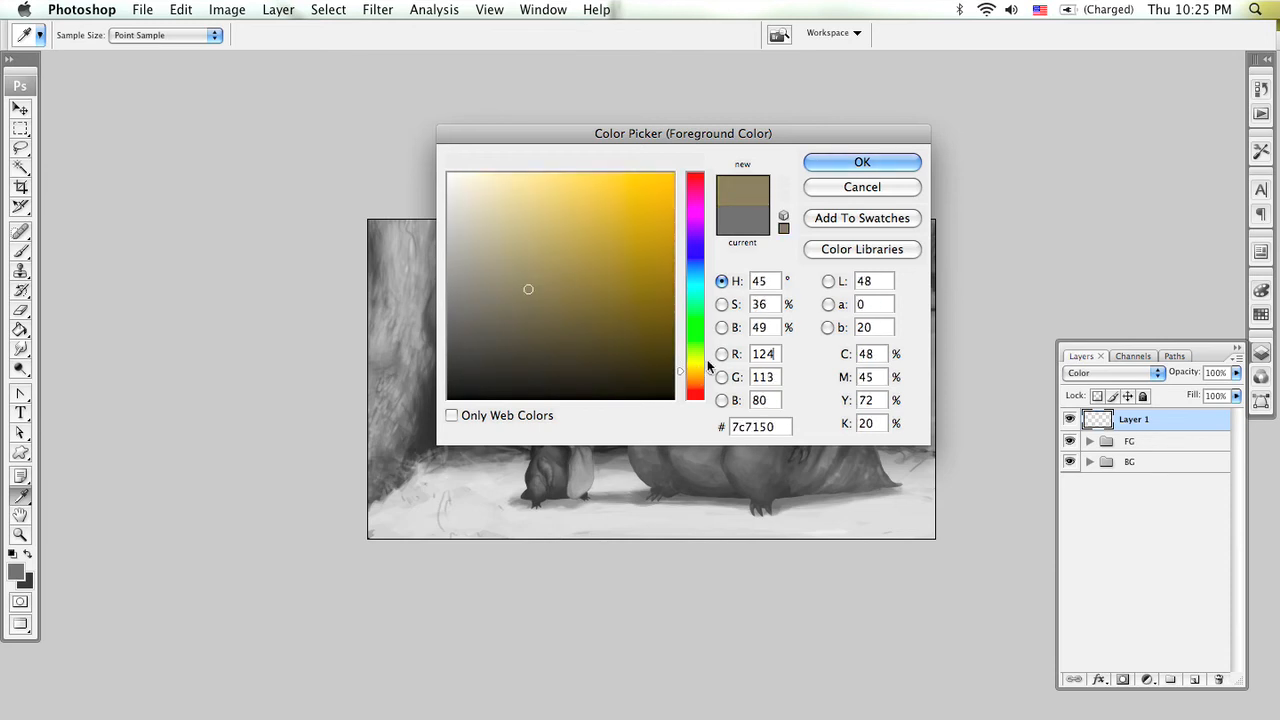
left_click_drag(697, 371, 697, 378)
mouse_move(528, 289)
left_mouse_down()
mouse_move(523, 277)
mouse_move(527, 296)
left_mouse_up()
left_click(849, 160)
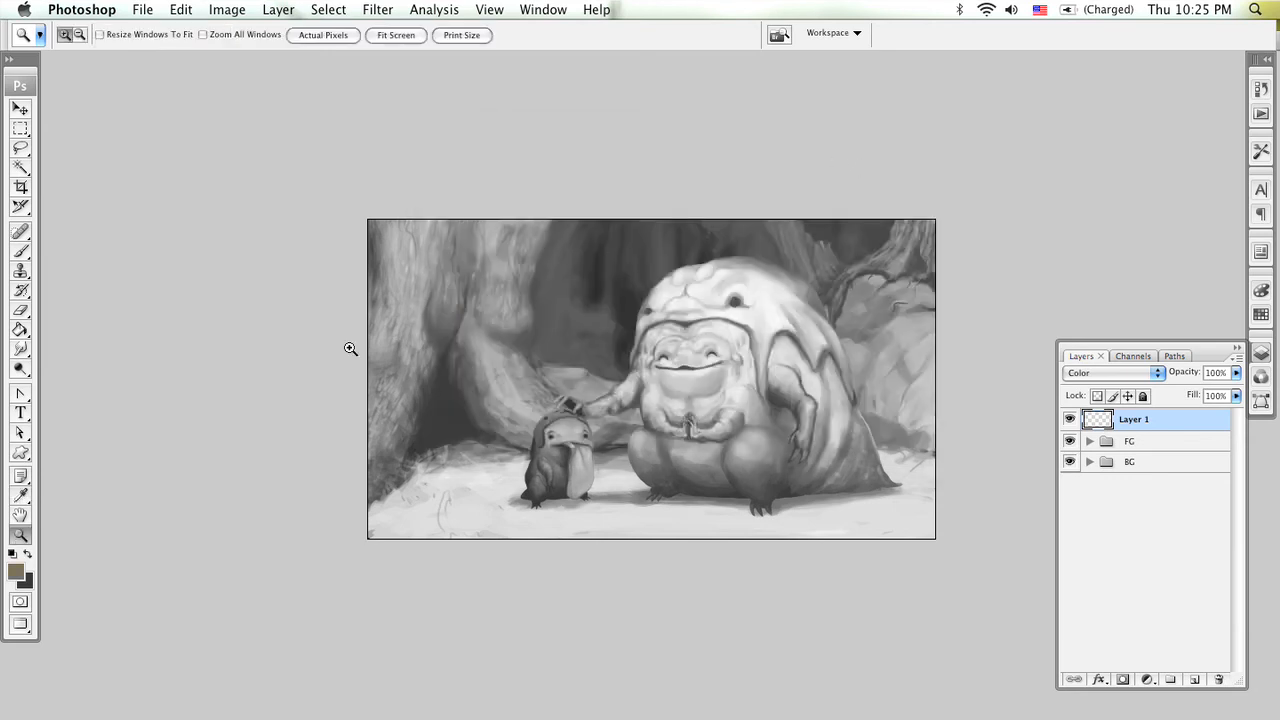
Step: Choose the textured 200 px brush and enlarge it to 700 px
key("b")
right_click(434, 278)
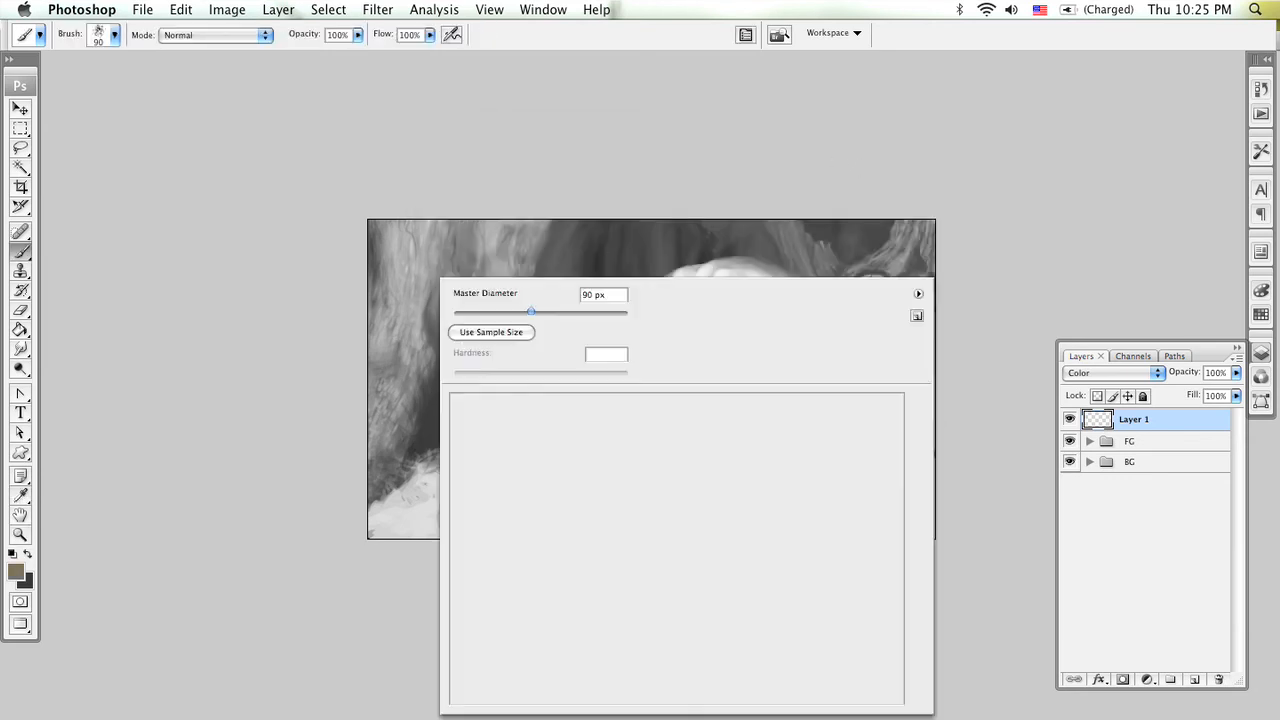
mouse_move(896, 468)
left_mouse_down()
mouse_move(897, 568)
mouse_move(900, 557)
left_mouse_up()
left_click(553, 505)
key("Return")
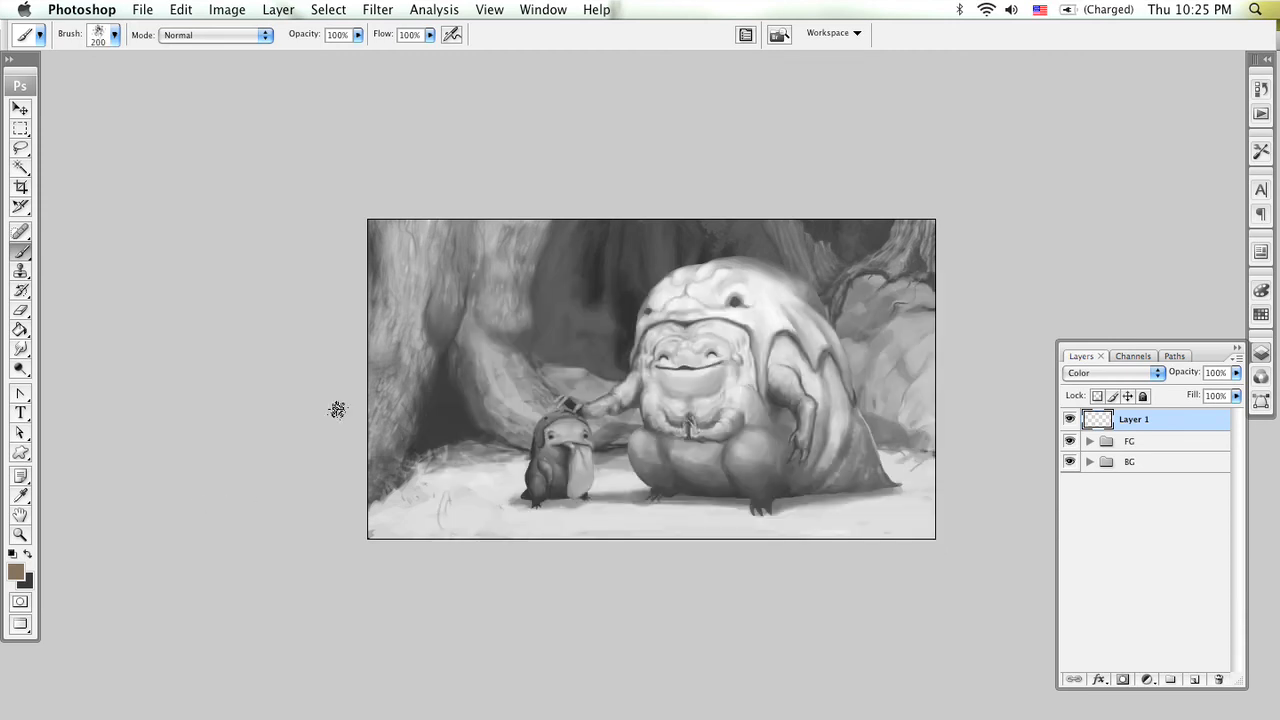
key("bracketright")
key("bracketright")
key("bracketright")
key("bracketright")
key("bracketright")
Step: Paint the brown tint over the large tree trunk, the ground, the small creature and the big creature's lower body
left_click(420, 221)
mouse_move(418, 220)
left_mouse_down()
mouse_move(550, 190)
mouse_move(414, 305)
mouse_move(477, 258)
mouse_move(500, 286)
left_mouse_up()
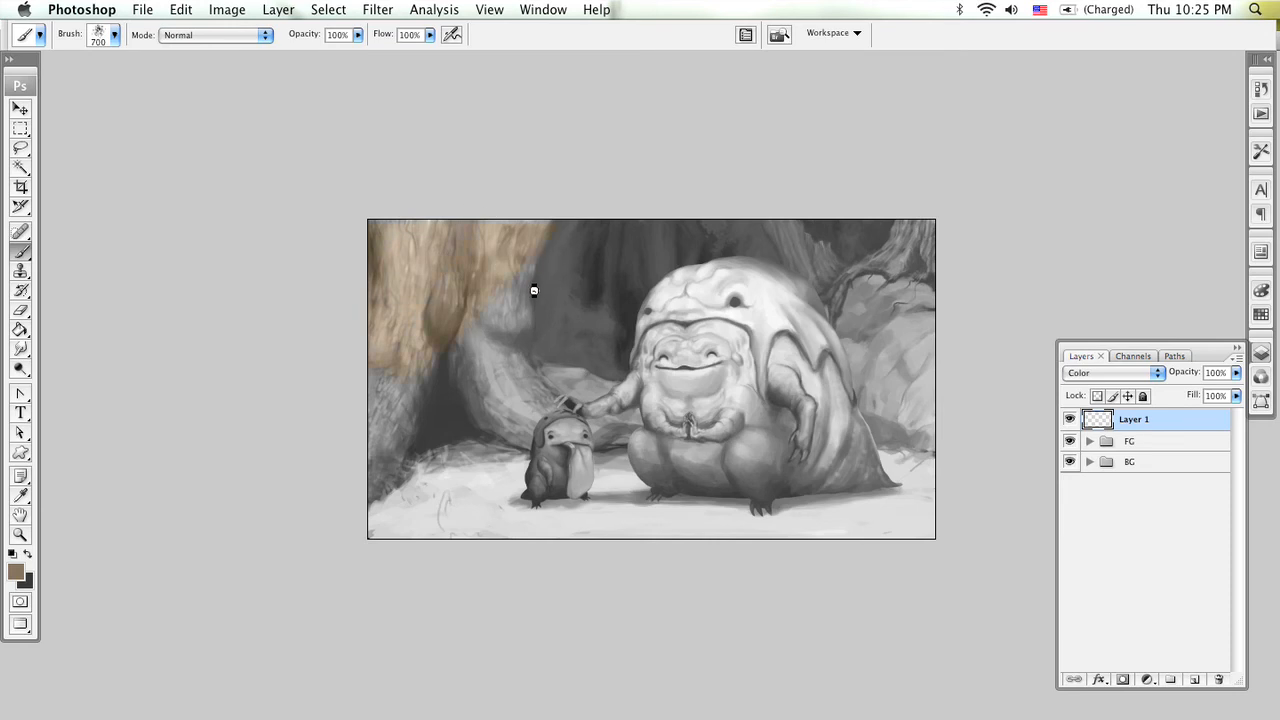
mouse_move(541, 318)
left_mouse_down()
mouse_move(510, 307)
mouse_move(426, 410)
mouse_move(418, 397)
mouse_move(403, 414)
mouse_move(393, 522)
mouse_move(431, 467)
mouse_move(473, 517)
mouse_move(478, 464)
mouse_move(536, 520)
mouse_move(533, 462)
mouse_move(580, 514)
mouse_move(576, 437)
mouse_move(631, 522)
mouse_move(628, 467)
mouse_move(666, 510)
mouse_move(668, 477)
mouse_move(746, 497)
mouse_move(808, 489)
mouse_move(840, 515)
mouse_move(806, 457)
left_mouse_up()
Step: Choose the hard round 500 px brush
key("super+equal")
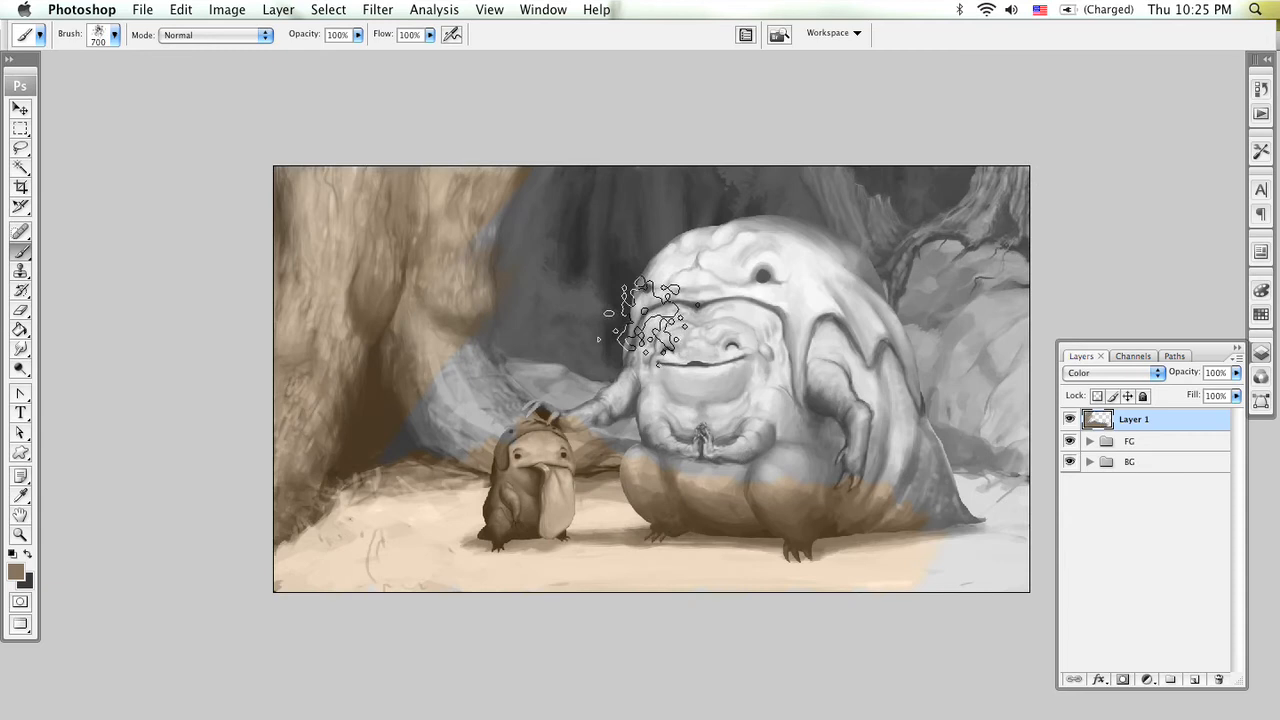
key("super+equal")
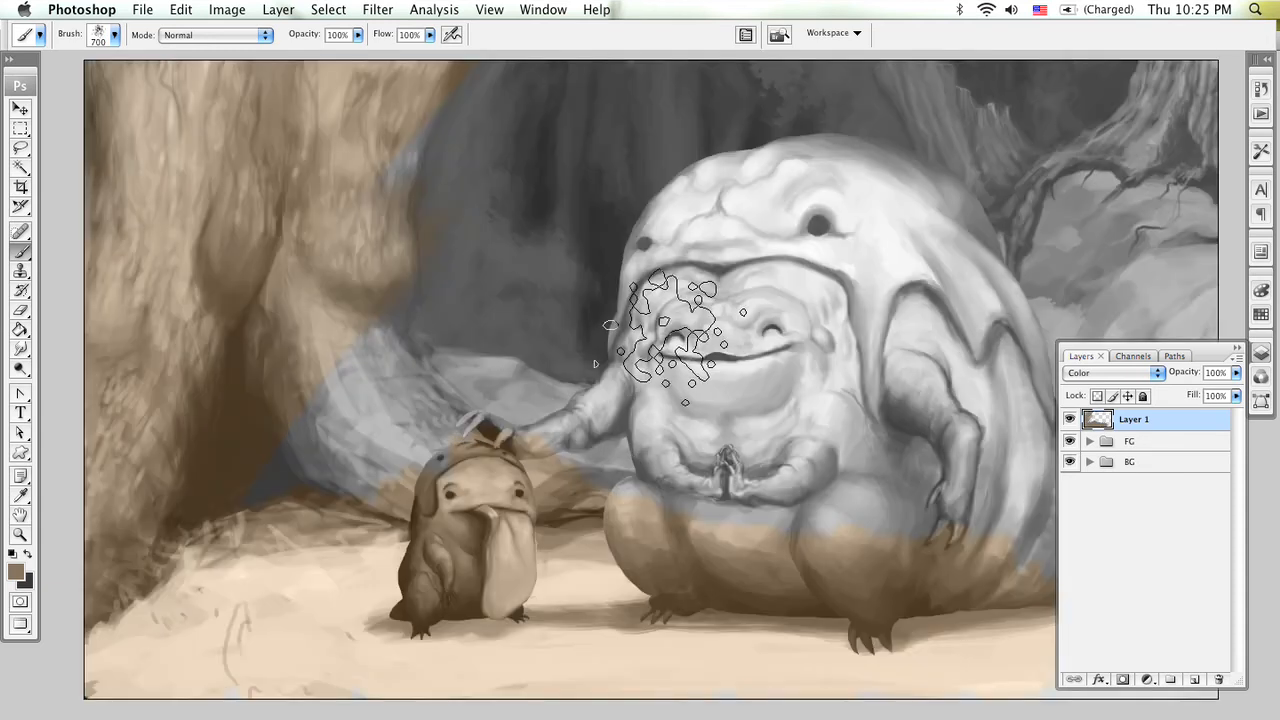
scroll(595, 363, "up", 2)
right_click(636, 322)
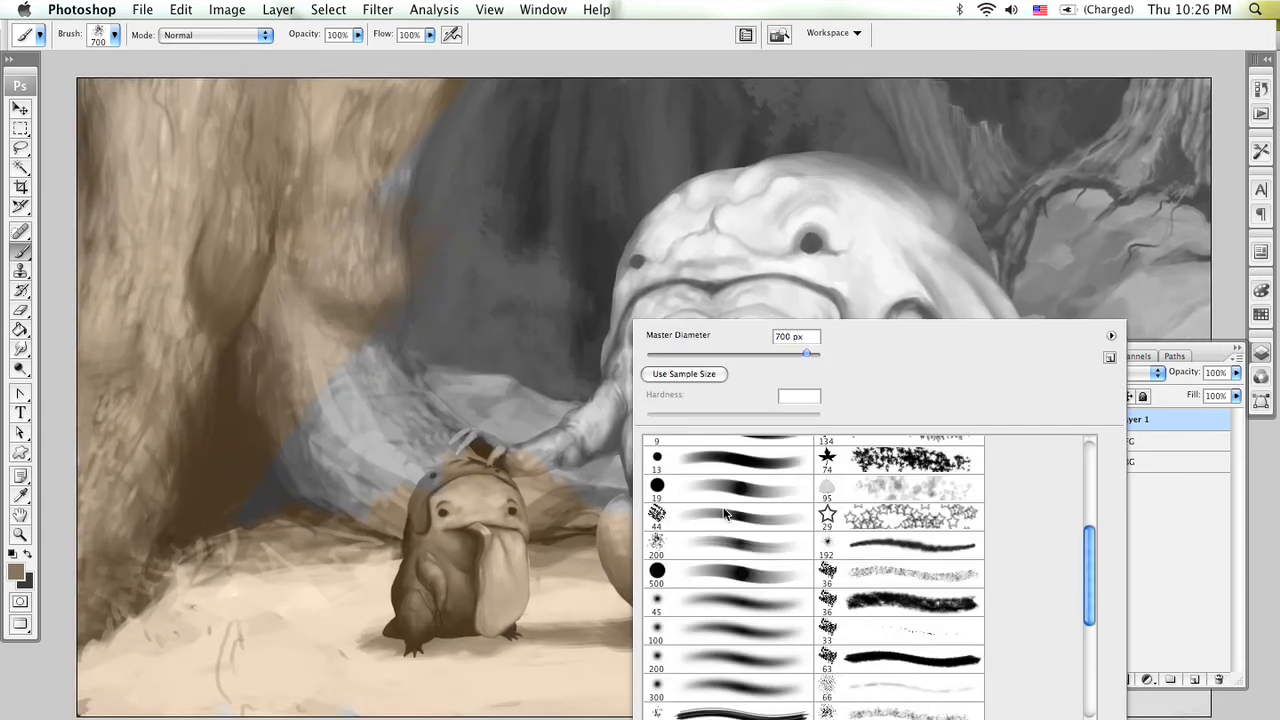
left_click(772, 588)
Step: Paint the brown tint over the remaining gray areas, fill the whole Color layer with it, and collapse the Layers panel
left_click(471, 185)
mouse_move(471, 185)
left_mouse_down()
mouse_move(457, 129)
mouse_move(325, 422)
mouse_move(257, 526)
mouse_move(466, 456)
mouse_move(563, 393)
mouse_move(612, 190)
mouse_move(504, 365)
mouse_move(440, 344)
mouse_move(309, 119)
mouse_move(100, 122)
mouse_move(912, 100)
mouse_move(1194, 109)
mouse_move(1187, 531)
mouse_move(1124, 508)
left_mouse_up()
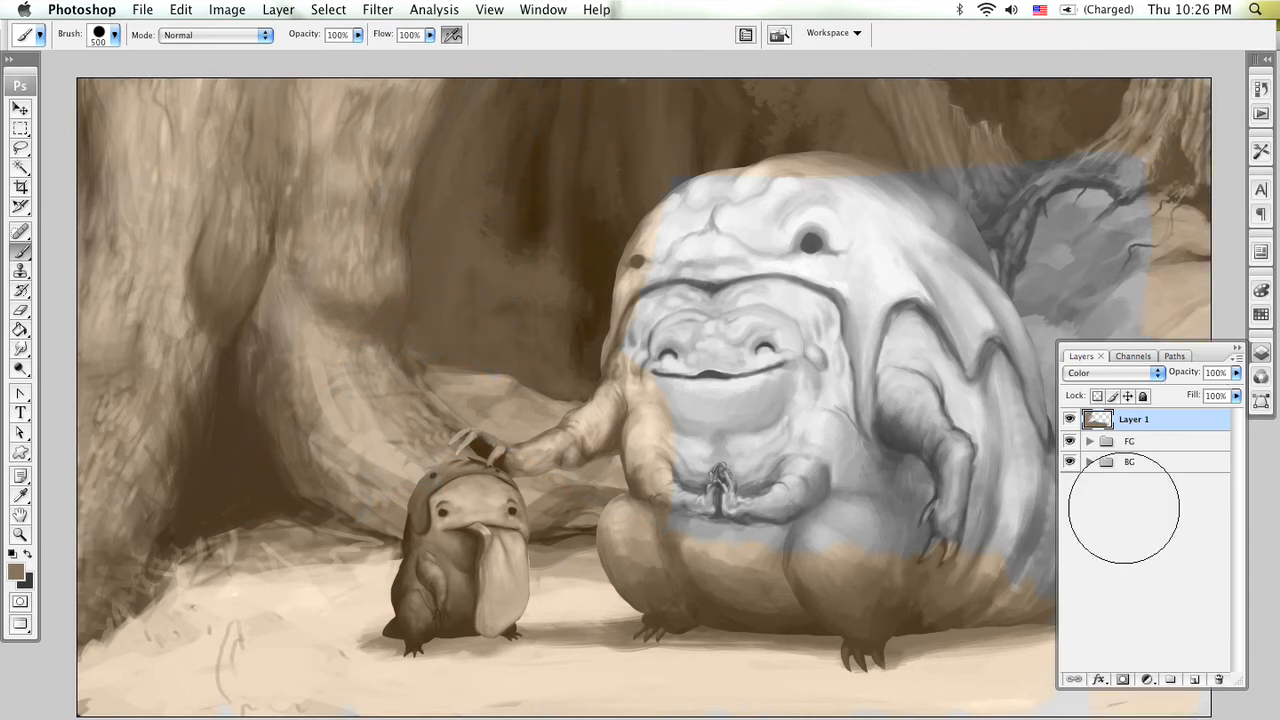
mouse_move(985, 455)
left_mouse_down()
mouse_move(1057, 561)
mouse_move(894, 463)
mouse_move(825, 518)
mouse_move(760, 546)
mouse_move(785, 227)
mouse_move(651, 208)
left_mouse_up()
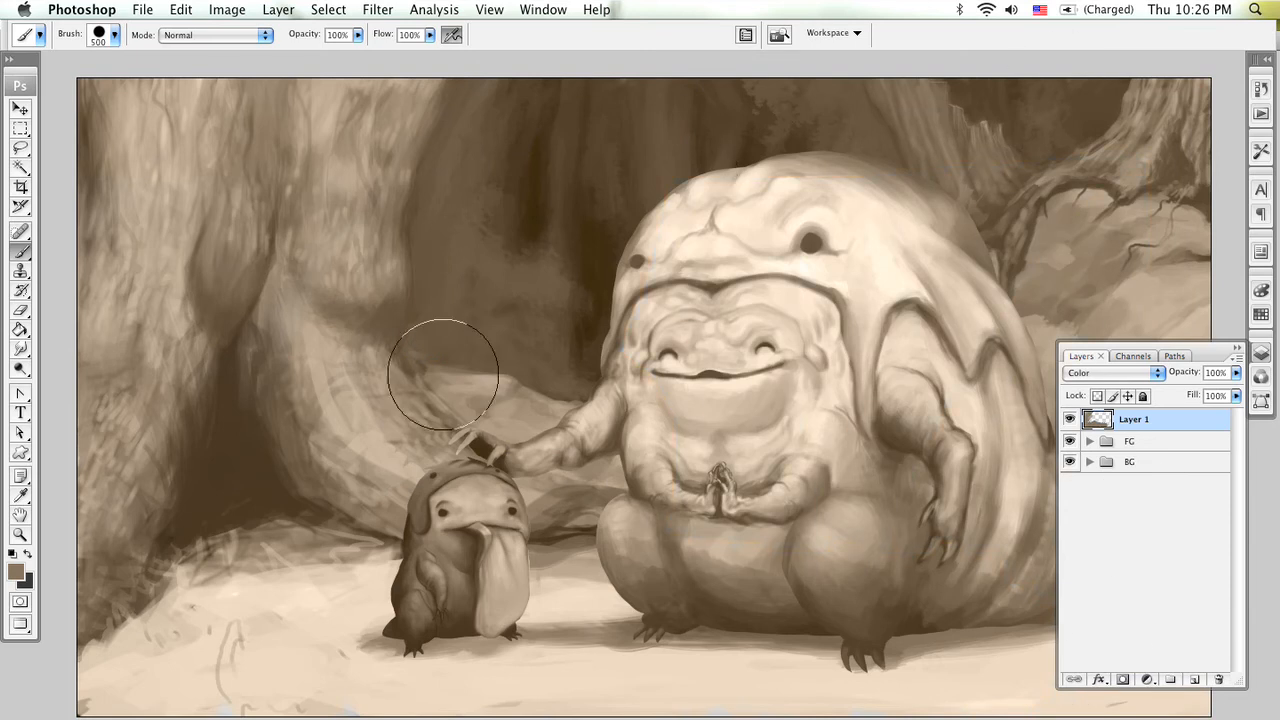
key("alt+BackSpace")
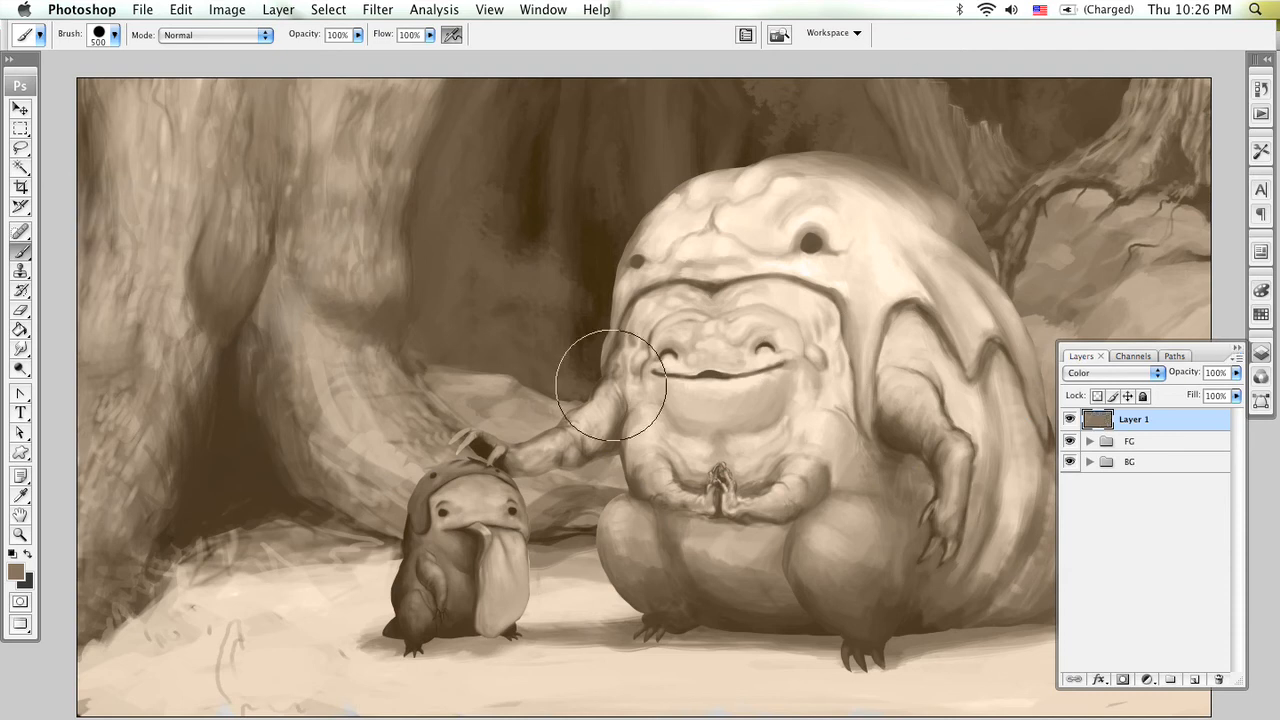
left_click(1237, 349)
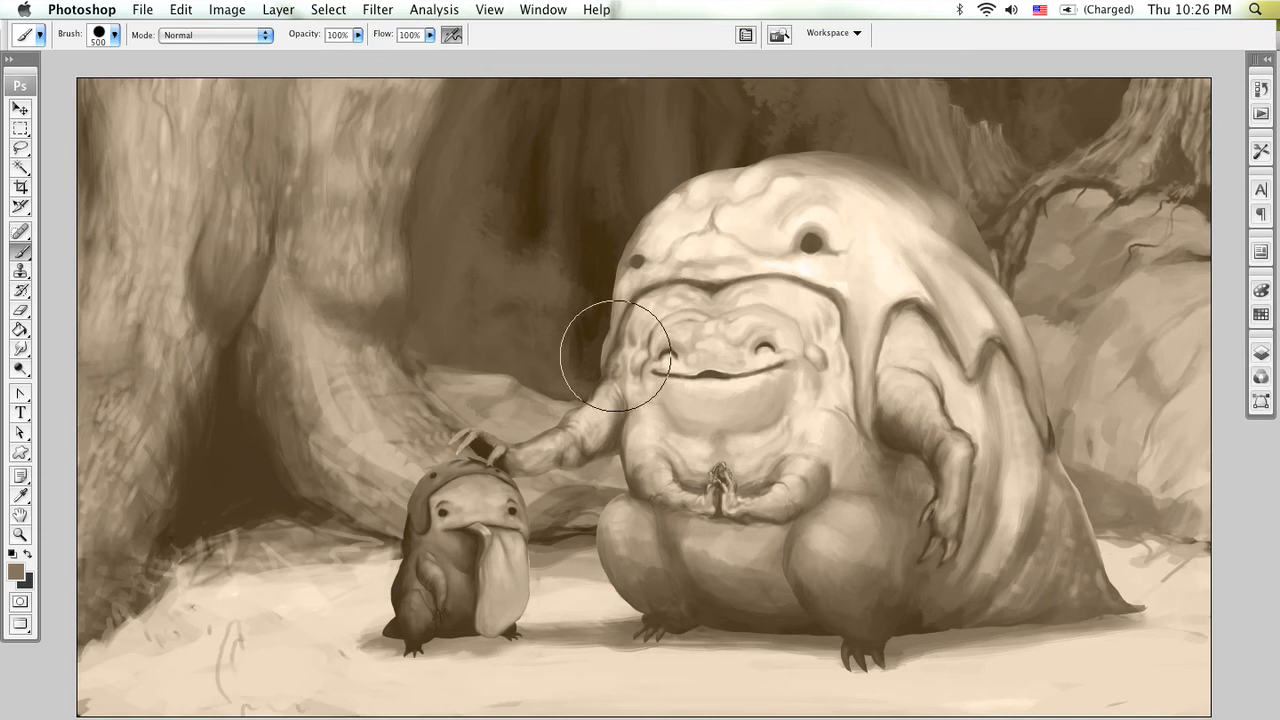
Step: Set the foreground color to a slightly darker brown and paint it over the large tree trunk
left_click_drag(600, 346, 601, 334)
left_click(15, 572)
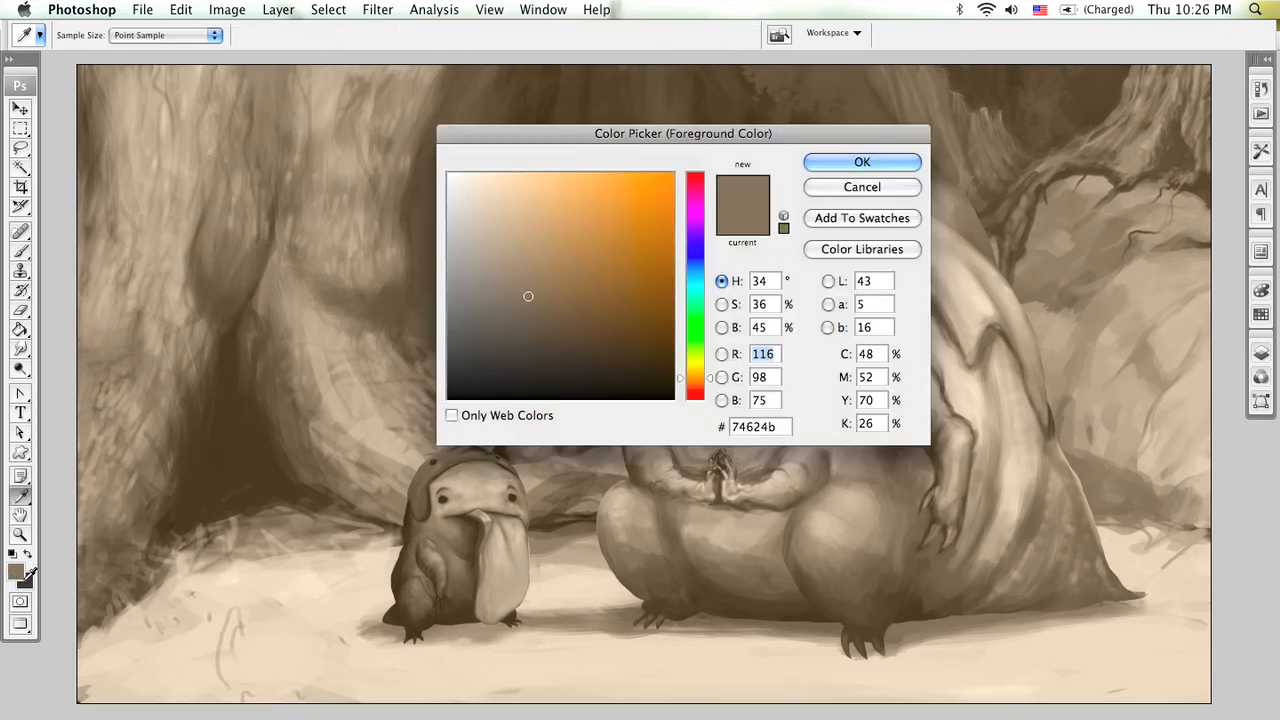
mouse_move(495, 329)
left_mouse_down()
mouse_move(537, 320)
mouse_move(530, 329)
left_mouse_up()
left_click(848, 163)
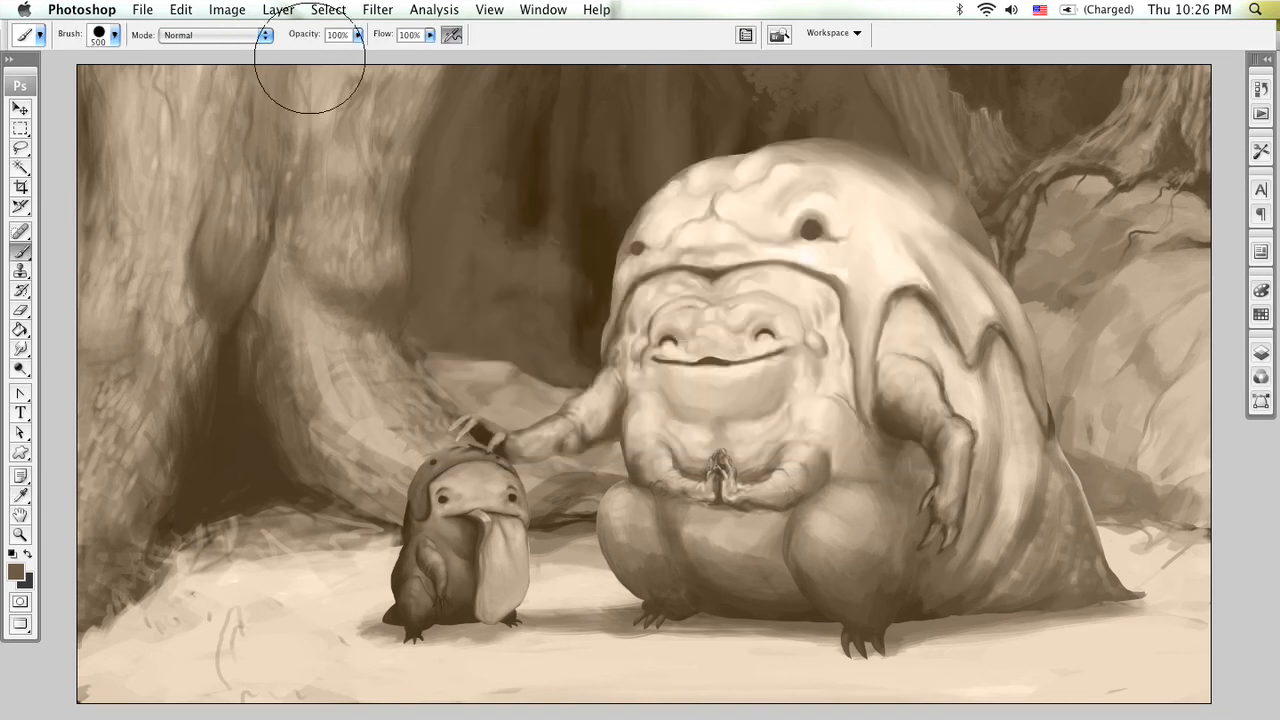
mouse_move(283, 345)
left_mouse_down()
mouse_move(263, 297)
mouse_move(206, 500)
mouse_move(134, 551)
left_mouse_up()
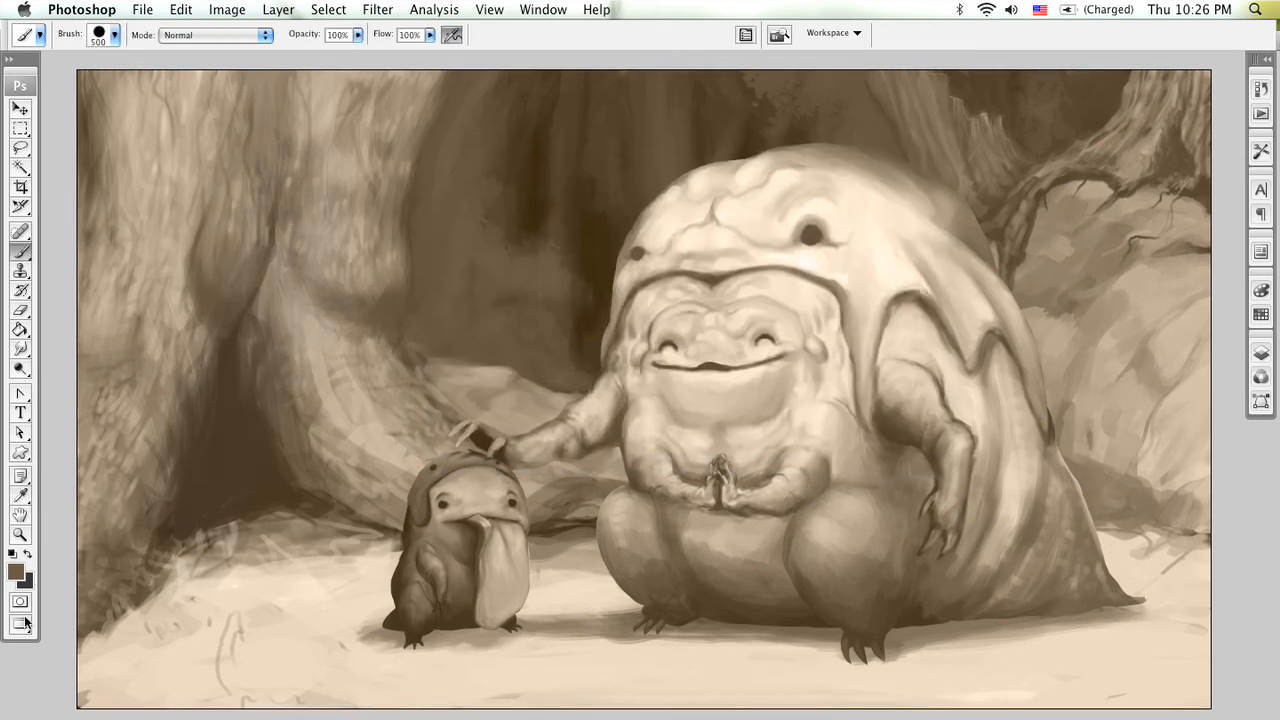
Step: Set the foreground color to the saturated brown 76501f and tint the large tree trunk, the ground, the big creature's lower body and the background
left_click(14, 570)
left_click_drag(580, 300, 614, 291)
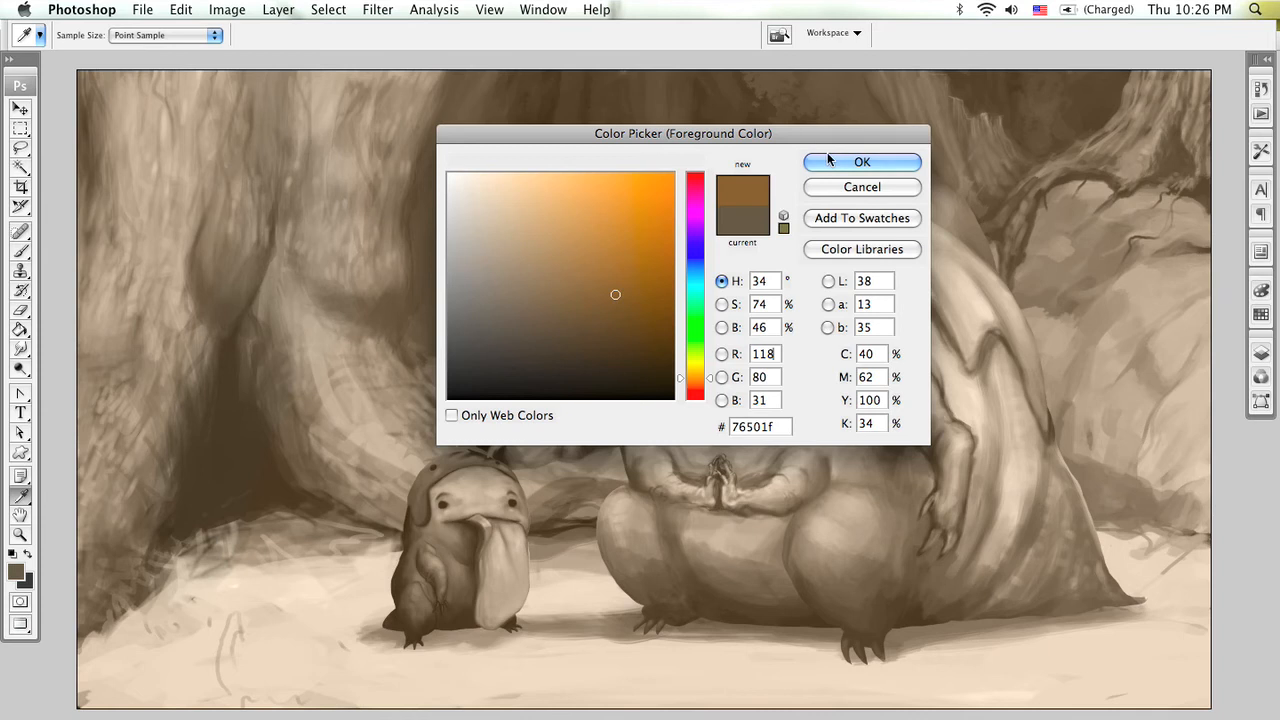
left_click(848, 163)
mouse_move(297, 109)
left_mouse_down()
mouse_move(194, 500)
mouse_move(206, 229)
mouse_move(166, 85)
left_mouse_up()
key("super+z")
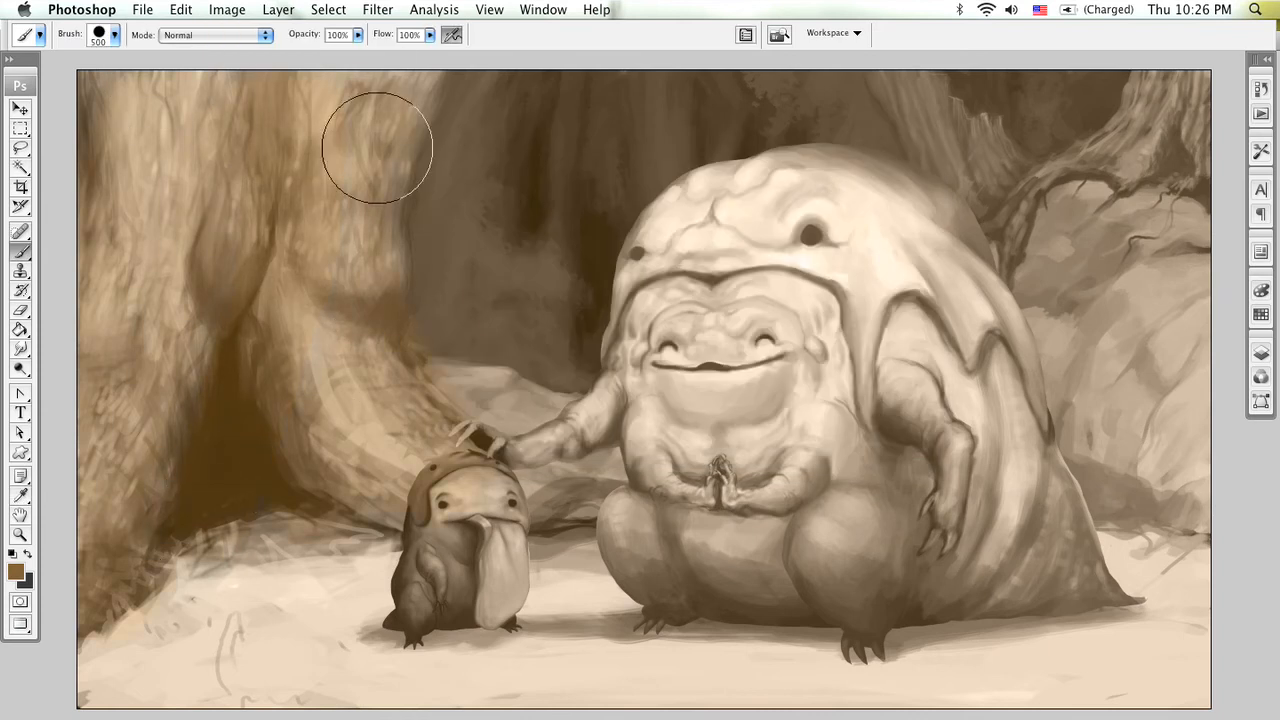
mouse_move(588, 518)
left_mouse_down()
mouse_move(177, 609)
mouse_move(343, 663)
mouse_move(631, 634)
mouse_move(940, 675)
mouse_move(1171, 571)
mouse_move(1043, 543)
mouse_move(709, 586)
left_mouse_up()
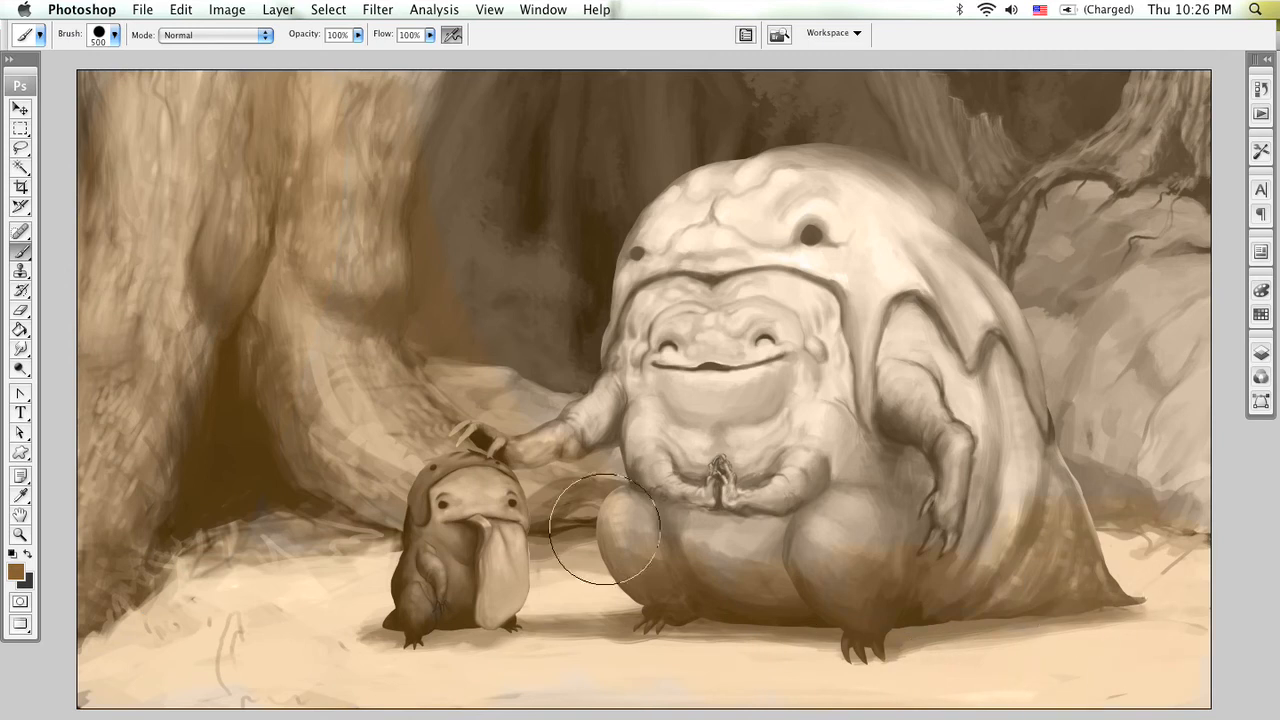
mouse_move(504, 400)
left_mouse_down()
mouse_move(517, 163)
mouse_move(617, 157)
mouse_move(791, 94)
mouse_move(1028, 104)
left_mouse_up()
Step: Set the foreground color to green 208627 and paint it over the dark forest background between the trees
left_click(15, 572)
left_click_drag(692, 375, 692, 316)
left_click_drag(614, 294, 620, 281)
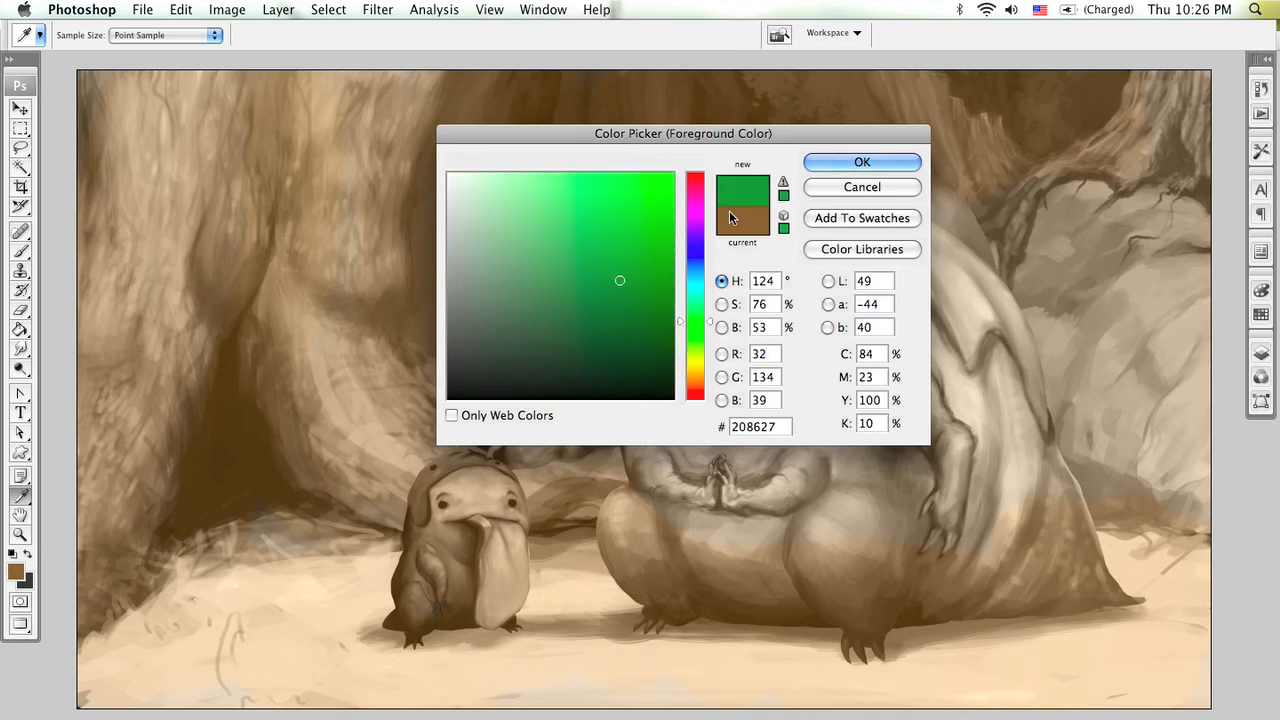
left_click(866, 163)
key("b")
mouse_move(486, 177)
left_mouse_down()
mouse_move(463, 211)
mouse_move(529, 223)
mouse_move(589, 380)
mouse_move(640, 91)
mouse_move(794, 80)
mouse_move(814, 129)
mouse_move(568, 195)
mouse_move(509, 100)
mouse_move(449, 300)
mouse_move(486, 91)
left_mouse_up()
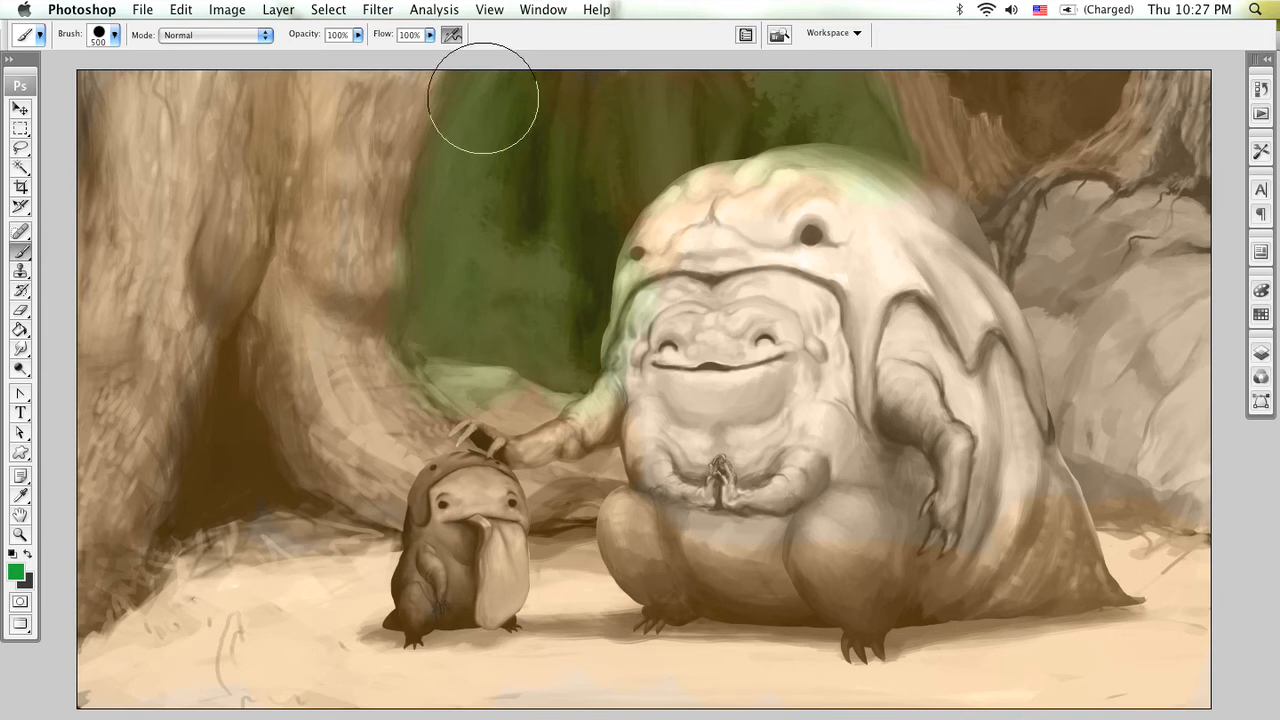
mouse_move(975, 150)
left_mouse_down()
mouse_move(1014, 109)
mouse_move(1109, 80)
mouse_move(1029, 63)
mouse_move(965, 238)
left_mouse_up()
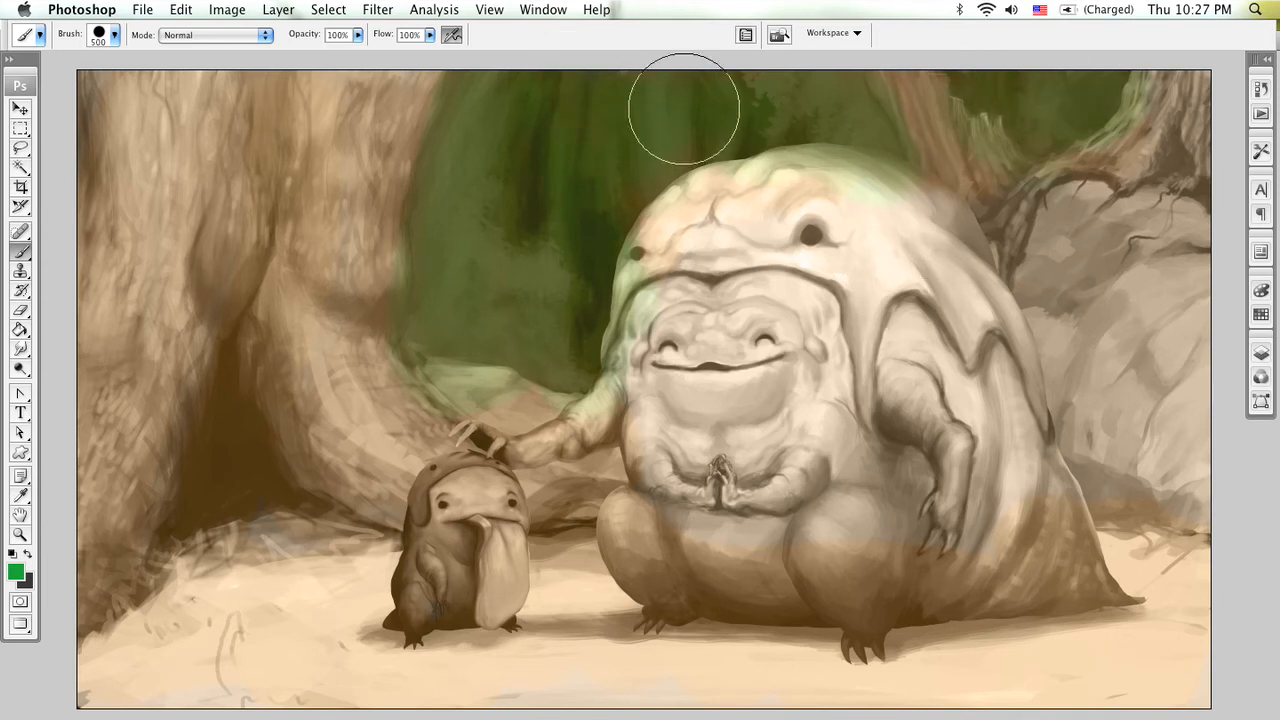
Step: Set the foreground color to a less saturated green and paint it into the forest background
left_click(15, 571)
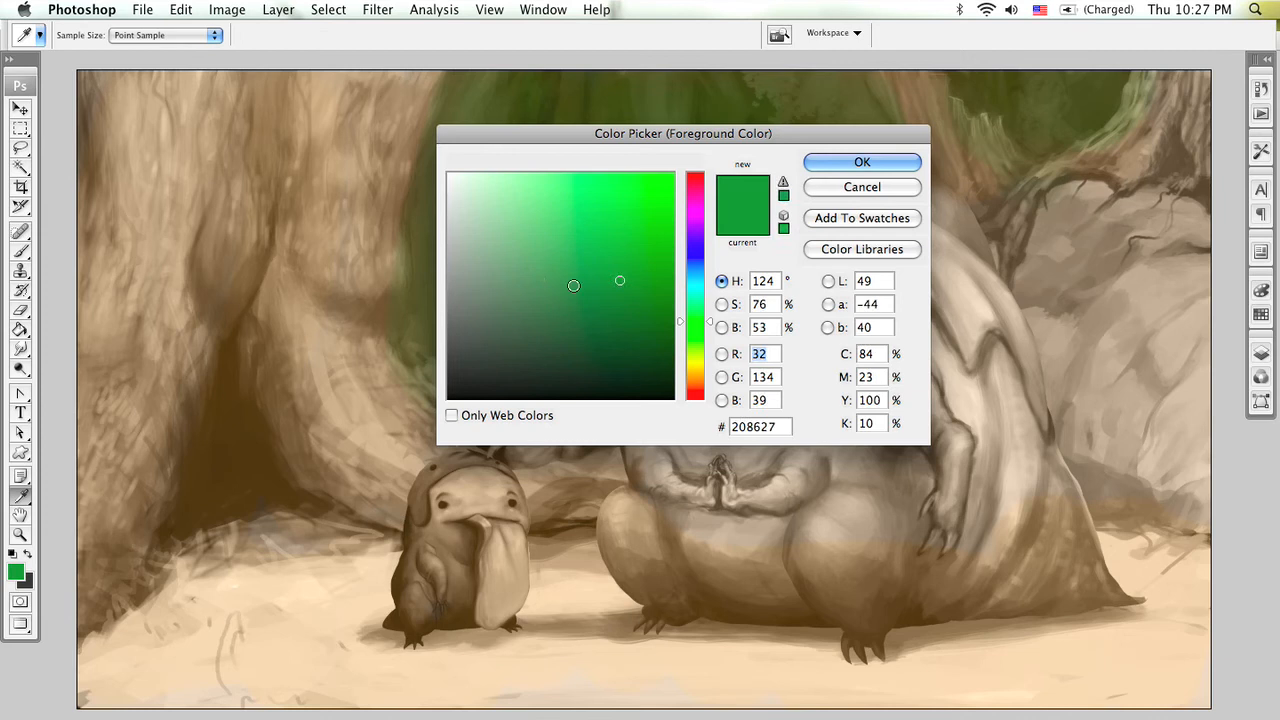
left_click_drag(538, 280, 544, 289)
left_click(860, 162)
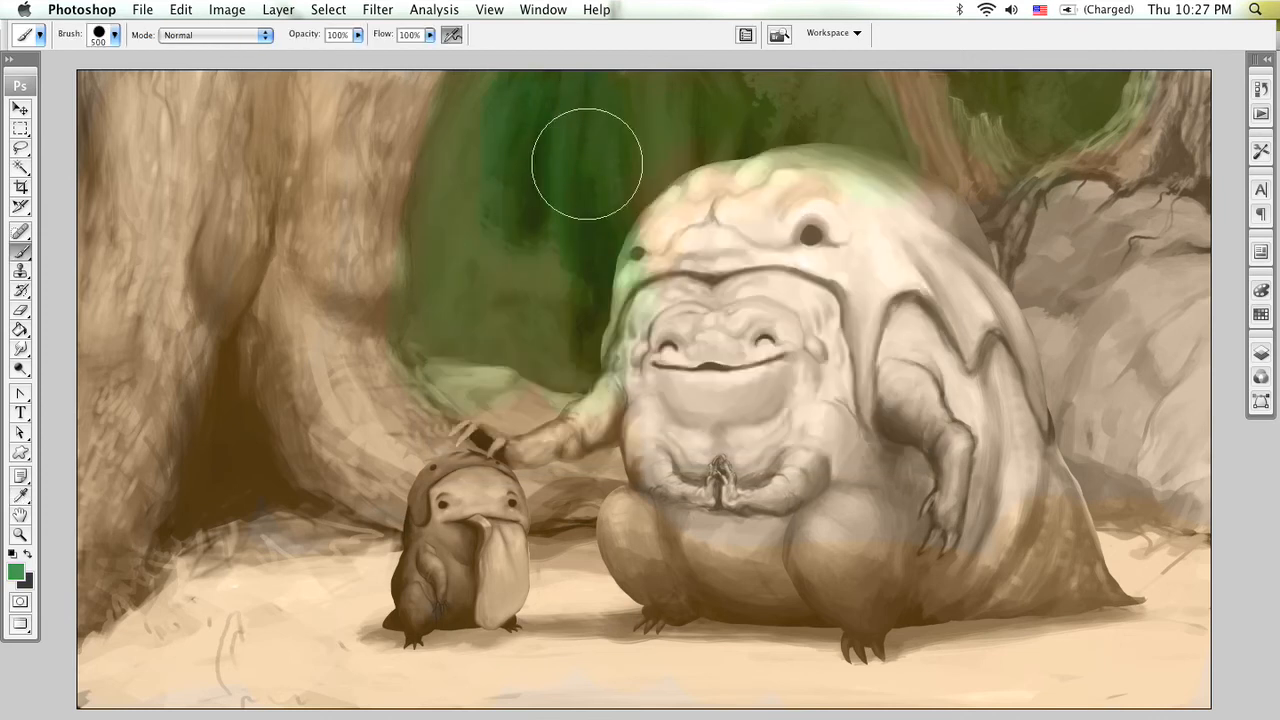
Step: Set the foreground color to gray-green 5e7160 and paint it over the forest background and the distant trees
left_click(15, 571)
left_click(486, 293)
left_click_drag(486, 293, 484, 299)
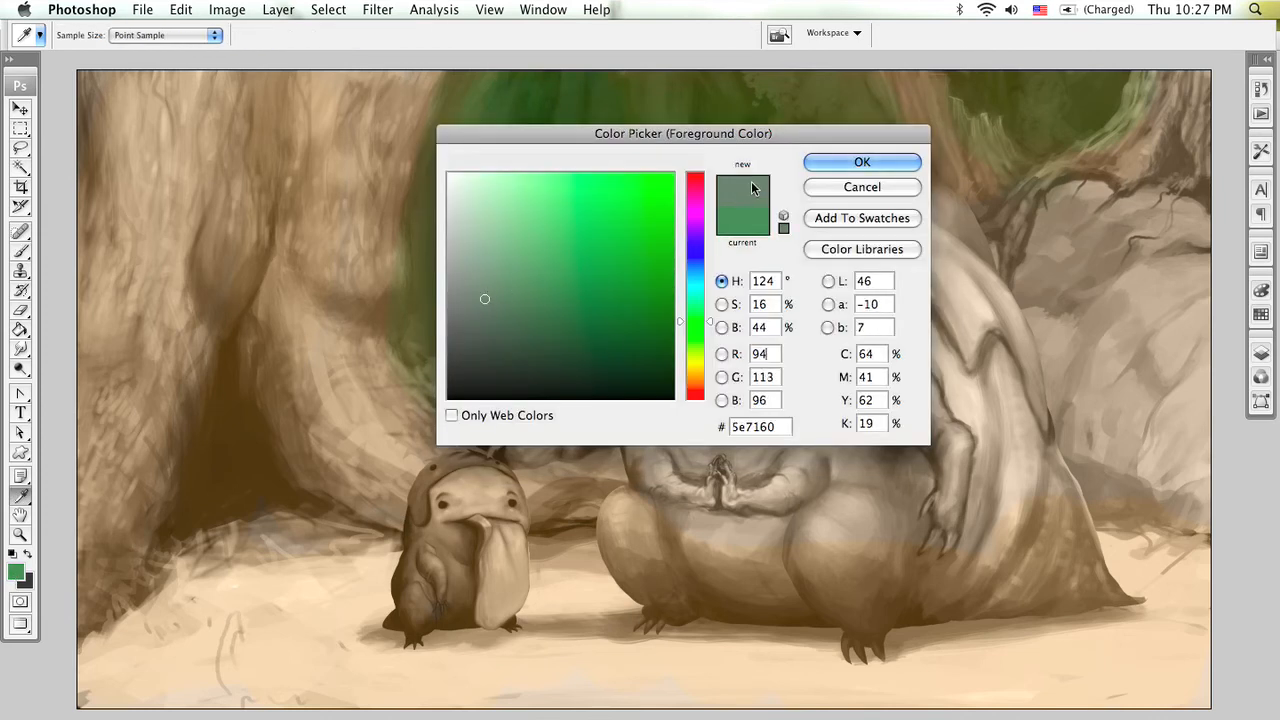
left_click(858, 163)
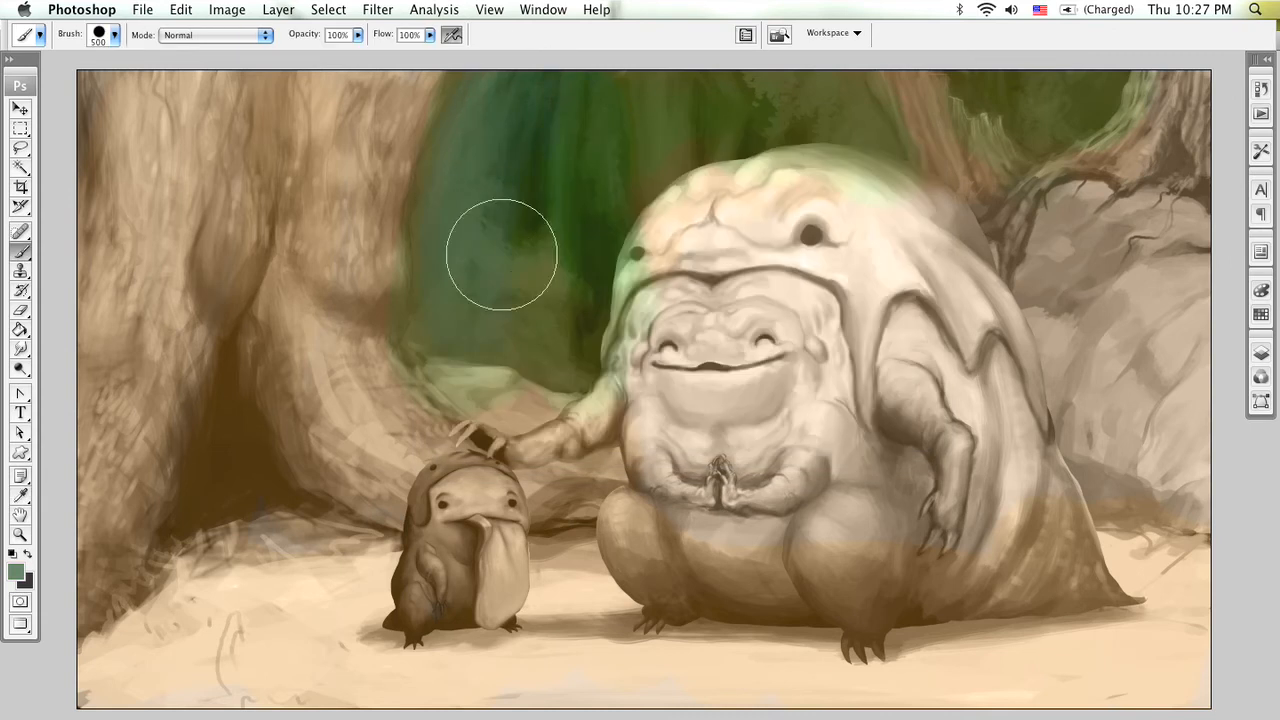
mouse_move(760, 80)
left_mouse_down()
mouse_move(857, 128)
mouse_move(1029, 86)
mouse_move(915, 102)
left_mouse_up()
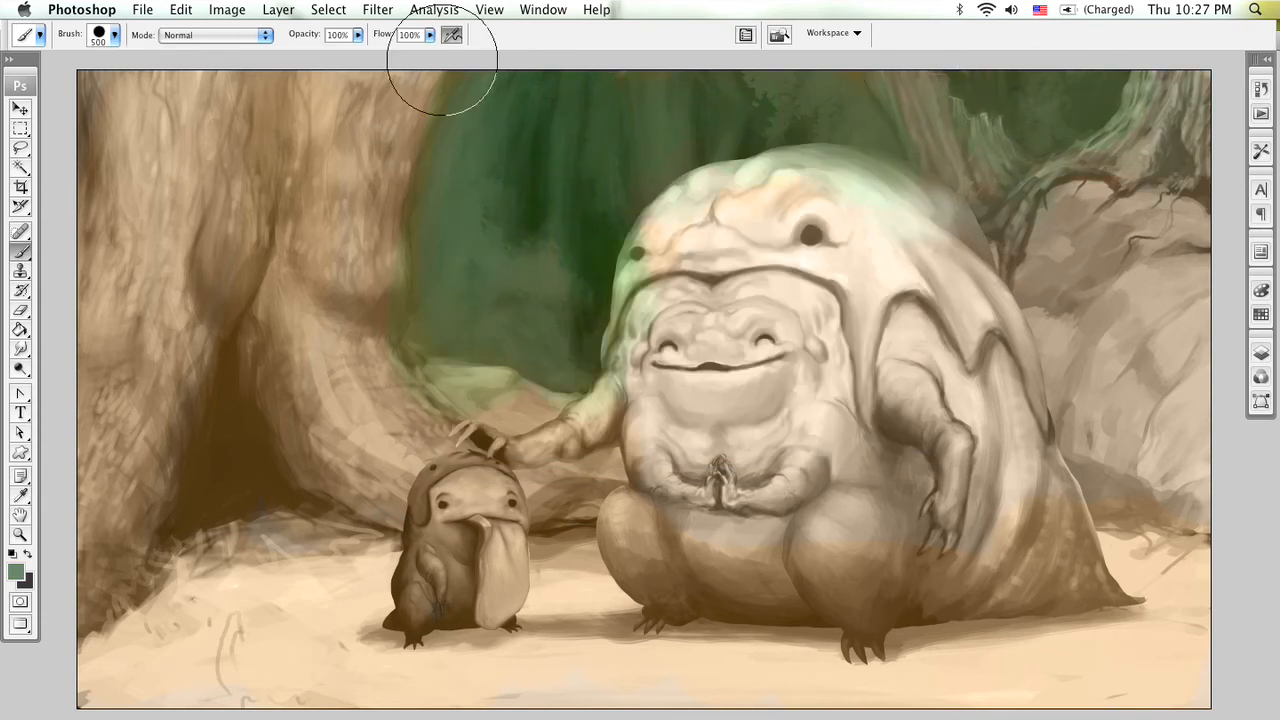
Step: Glaze the gray-green over the large trunk, the small creature, the big creature's lower body and the rocks behind it
scroll(420, 90, "up", 1)
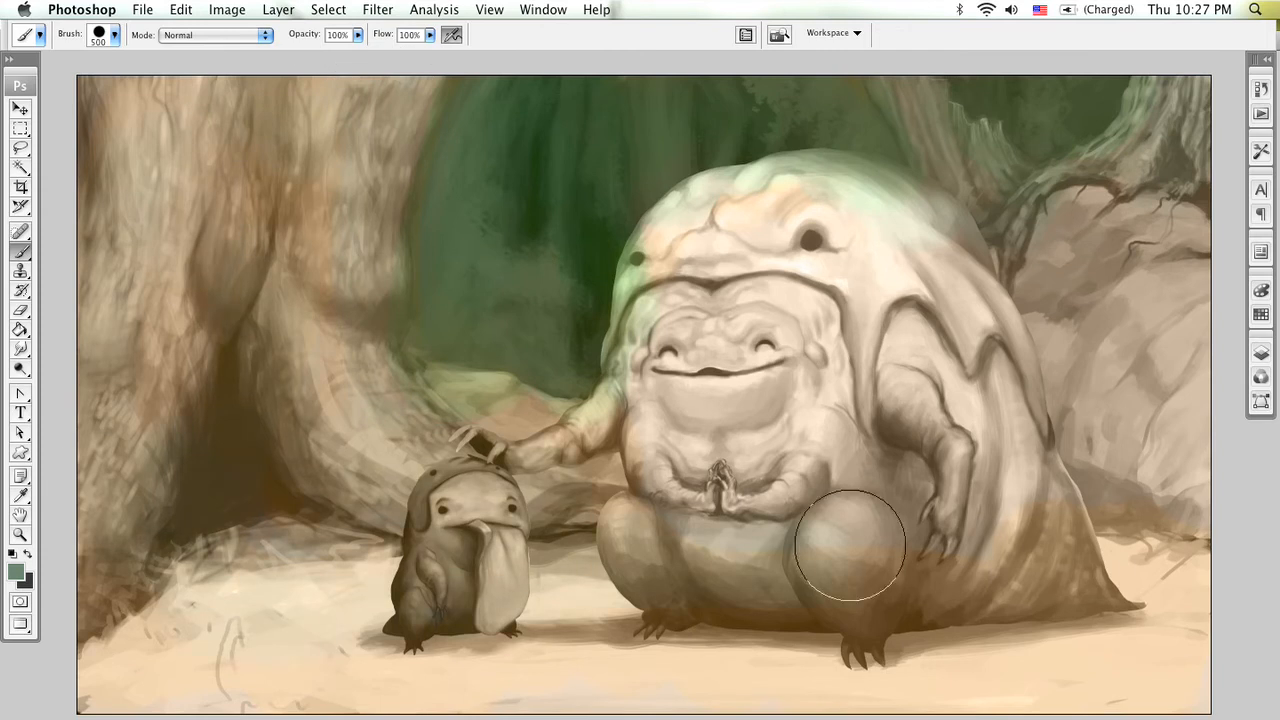
mouse_move(1195, 512)
left_mouse_down()
mouse_move(1157, 229)
mouse_move(1166, 495)
left_mouse_up()
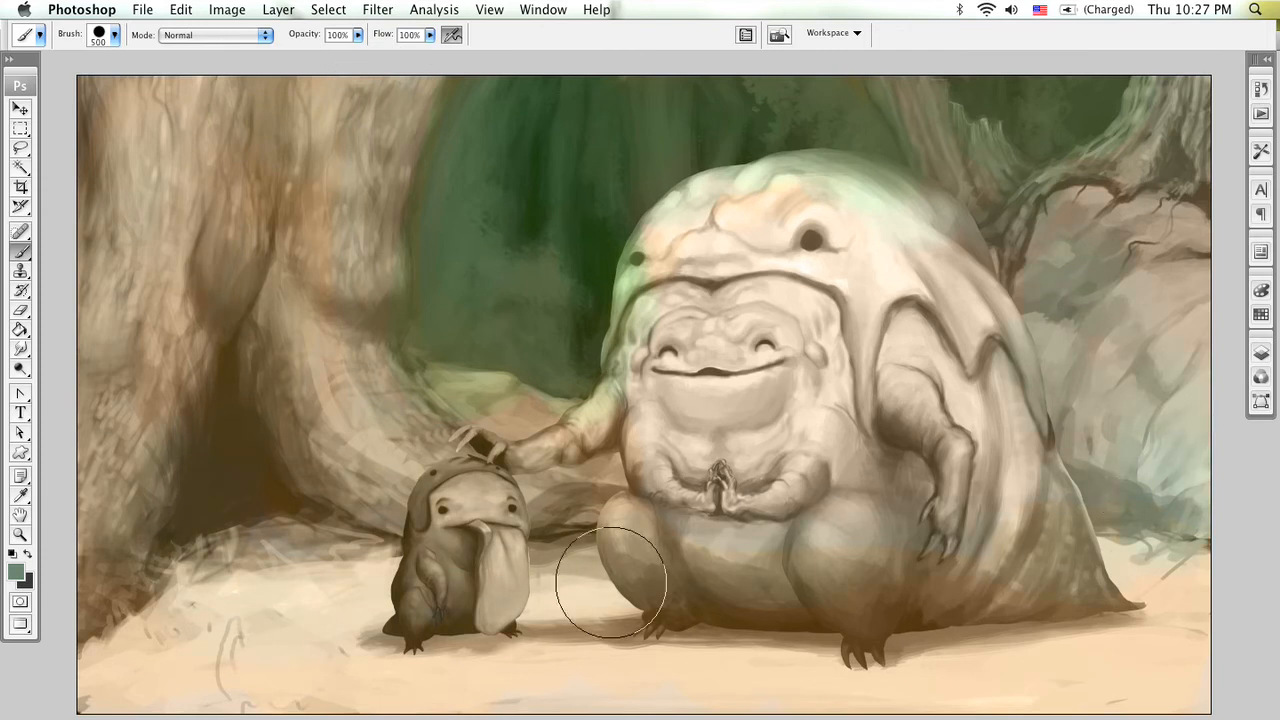
scroll(665, 500, "down", 1)
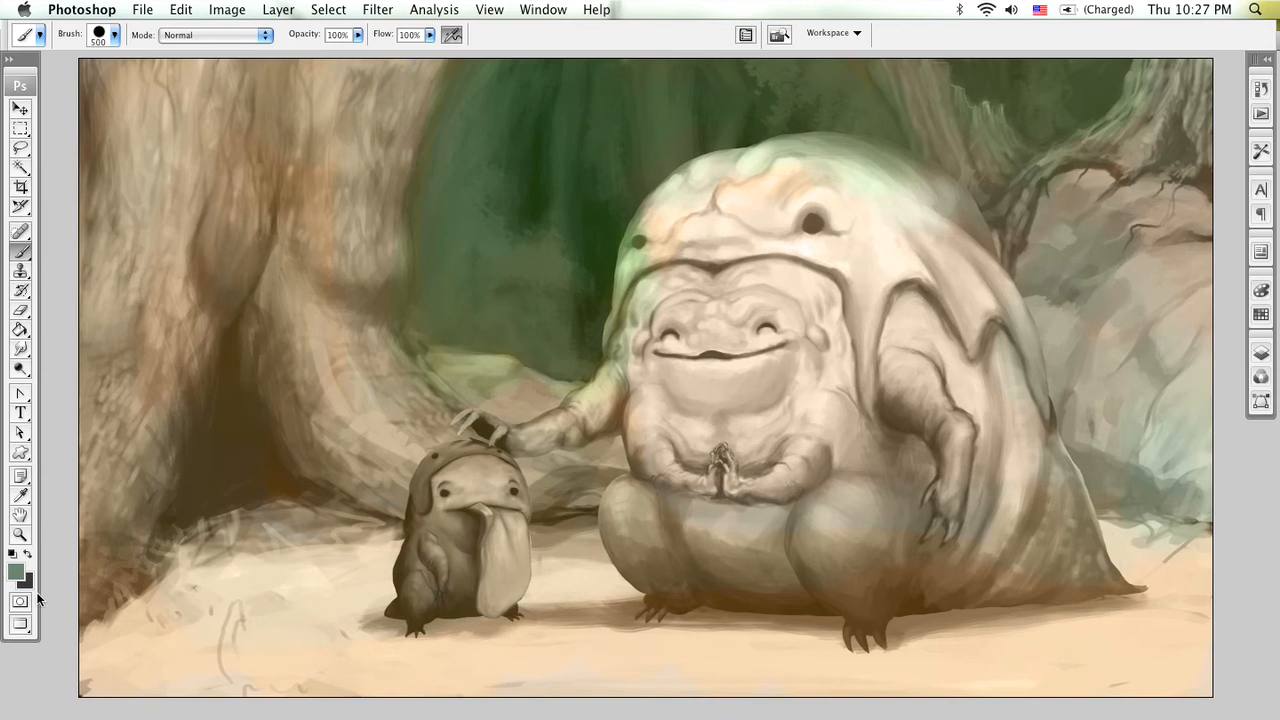
Step: Set the foreground color to a muted light blue and tint the rocks in the background
left_click(17, 571)
mouse_move(482, 299)
left_mouse_down()
mouse_move(466, 288)
mouse_move(497, 260)
mouse_move(520, 268)
mouse_move(513, 255)
left_mouse_up()
left_click(697, 268)
left_click(895, 162)
key("b")
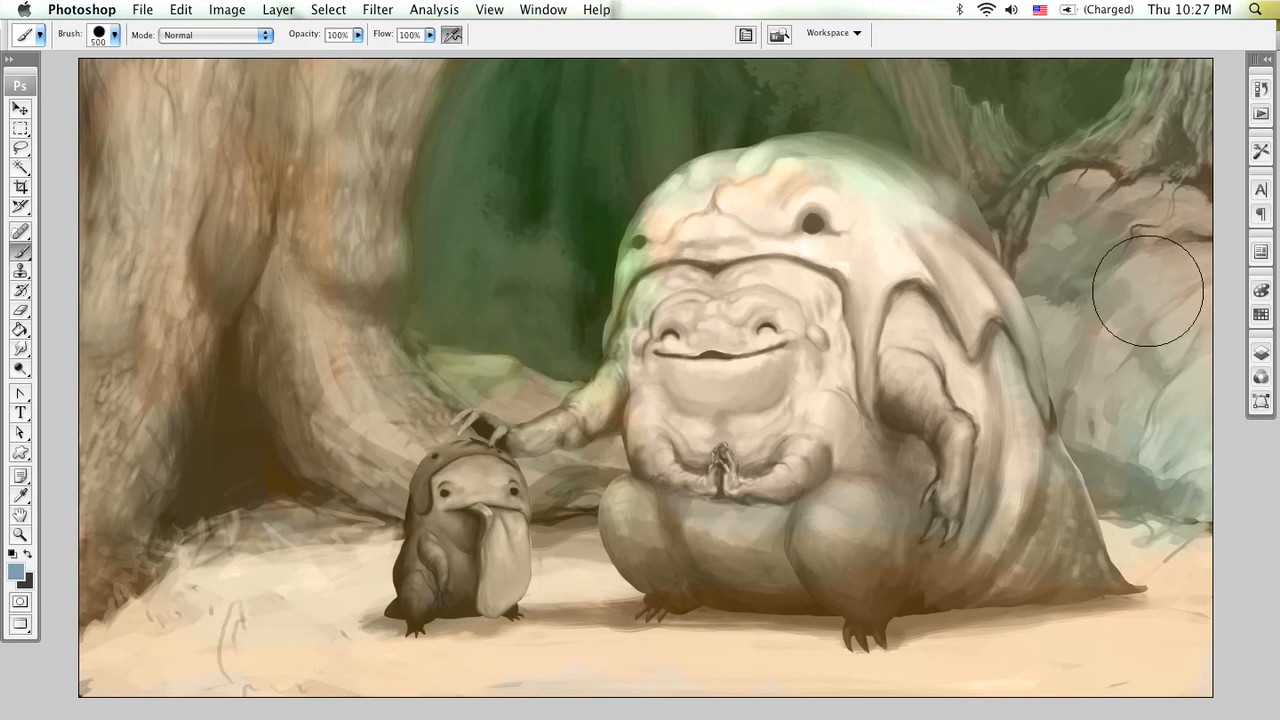
mouse_move(1085, 339)
left_mouse_down()
mouse_move(1177, 457)
mouse_move(1143, 486)
left_mouse_up()
Step: Reduce the brush to 150 px and tint the tree trunks and roots with dark brown 493310
key("bracketleft")
key("bracketleft")
key("bracketleft")
key("bracketleft")
key("bracketleft")
key("bracketleft")
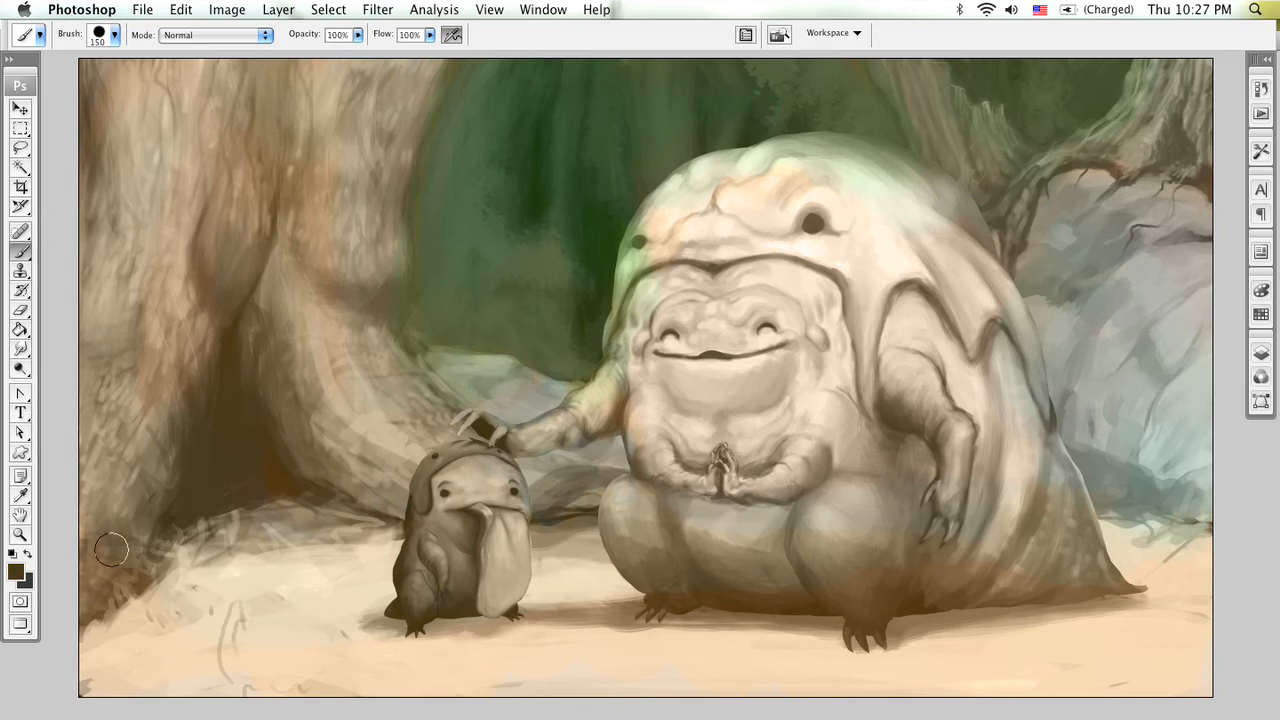
left_click(14, 572)
left_click_drag(571, 337, 620, 334)
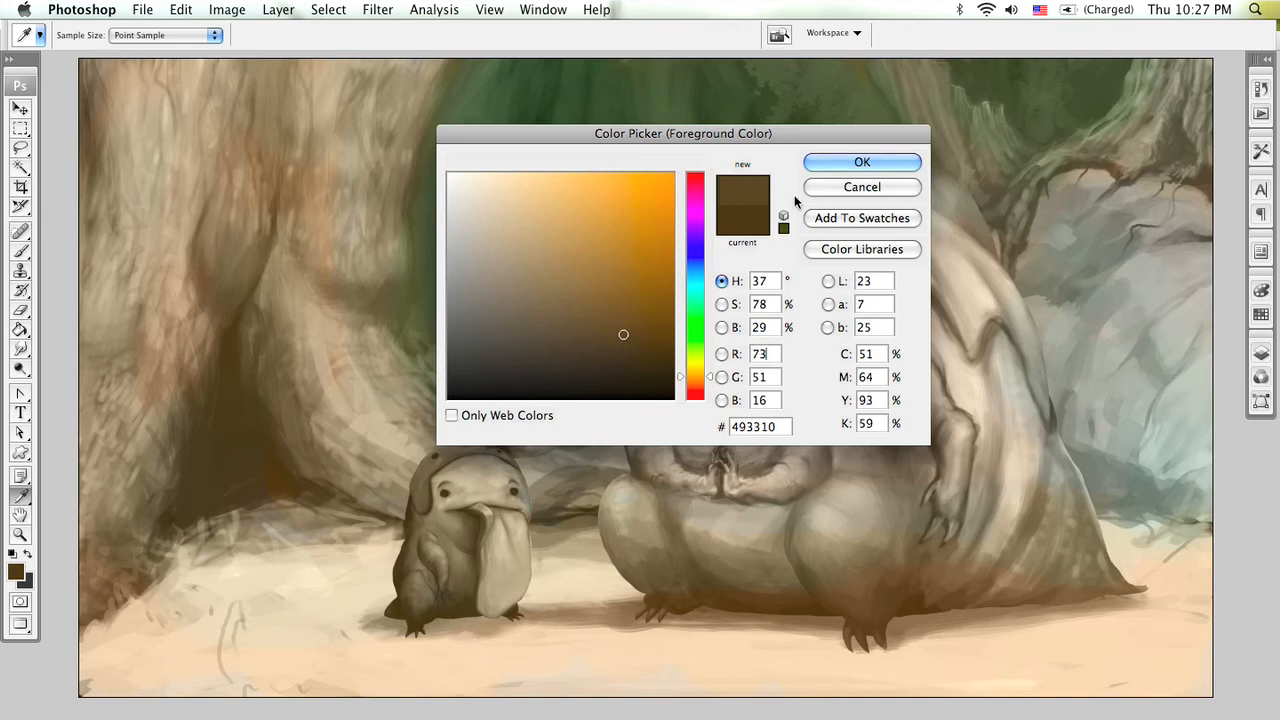
left_click(817, 161)
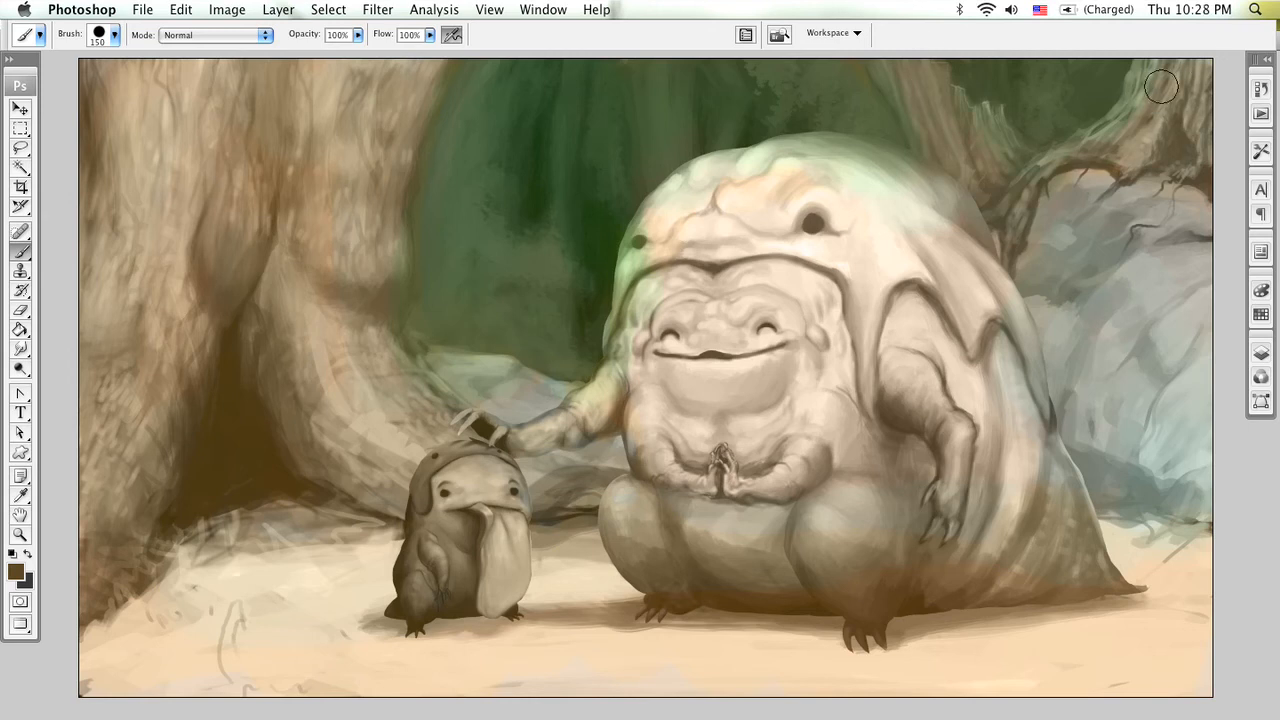
Step: Set the foreground color to a bright orange and paint it over the small creature and the big creature's nearest foot
left_click(15, 572)
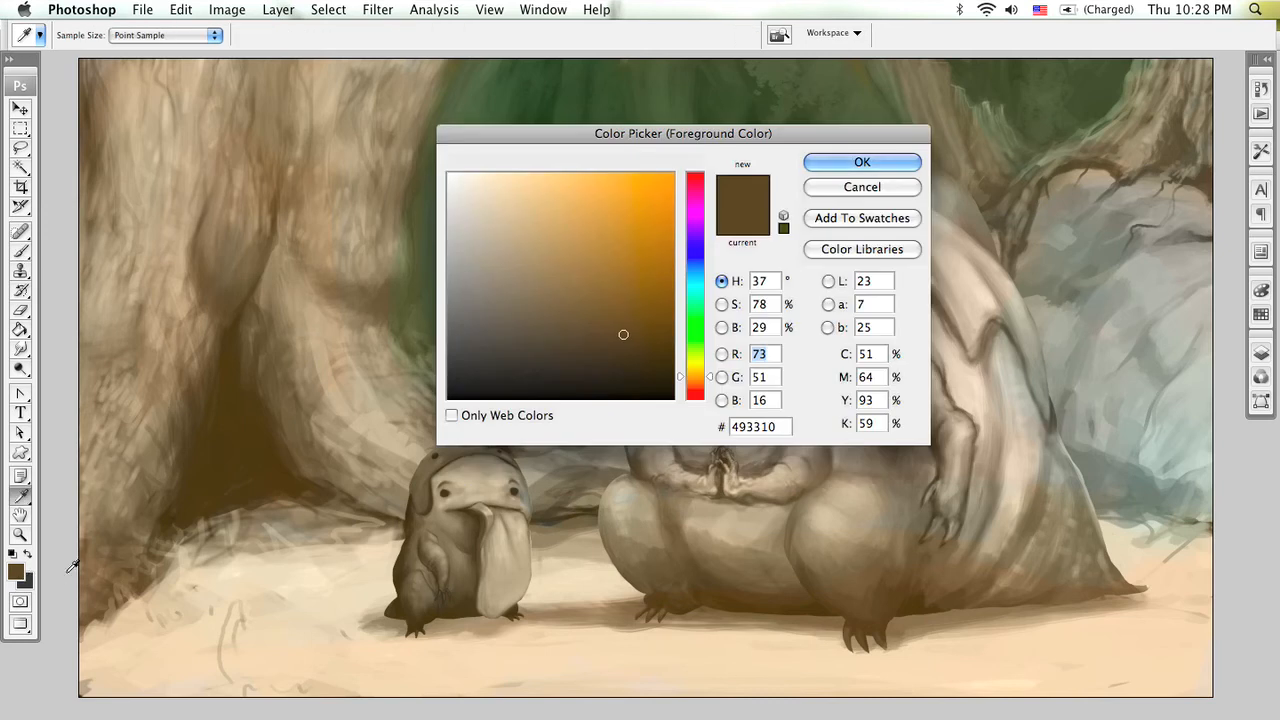
left_click_drag(643, 253, 626, 197)
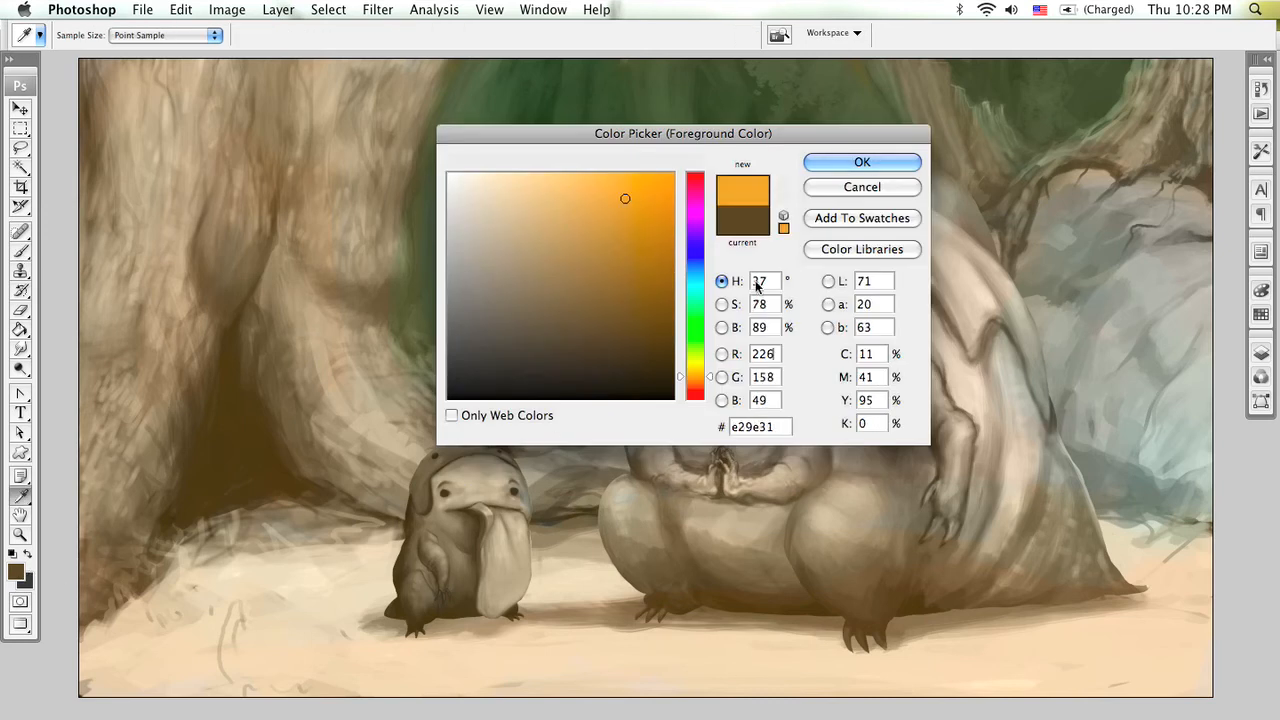
left_click(694, 382)
left_click(695, 383)
left_click(862, 162)
key("b")
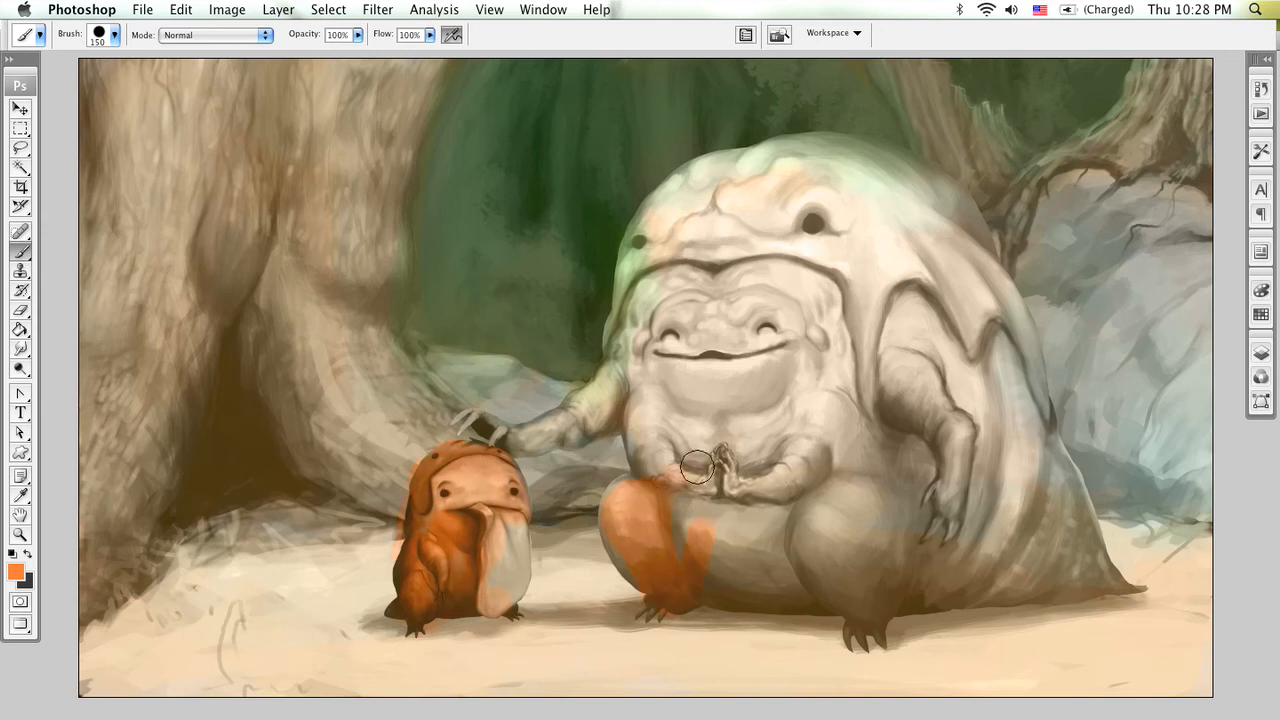
Step: Enlarge the brush to 200 px and paint orange over the big creature's belly, face and outstretched arm
key("bracketright")
key("bracketright")
key("bracketright")
key("bracketright")
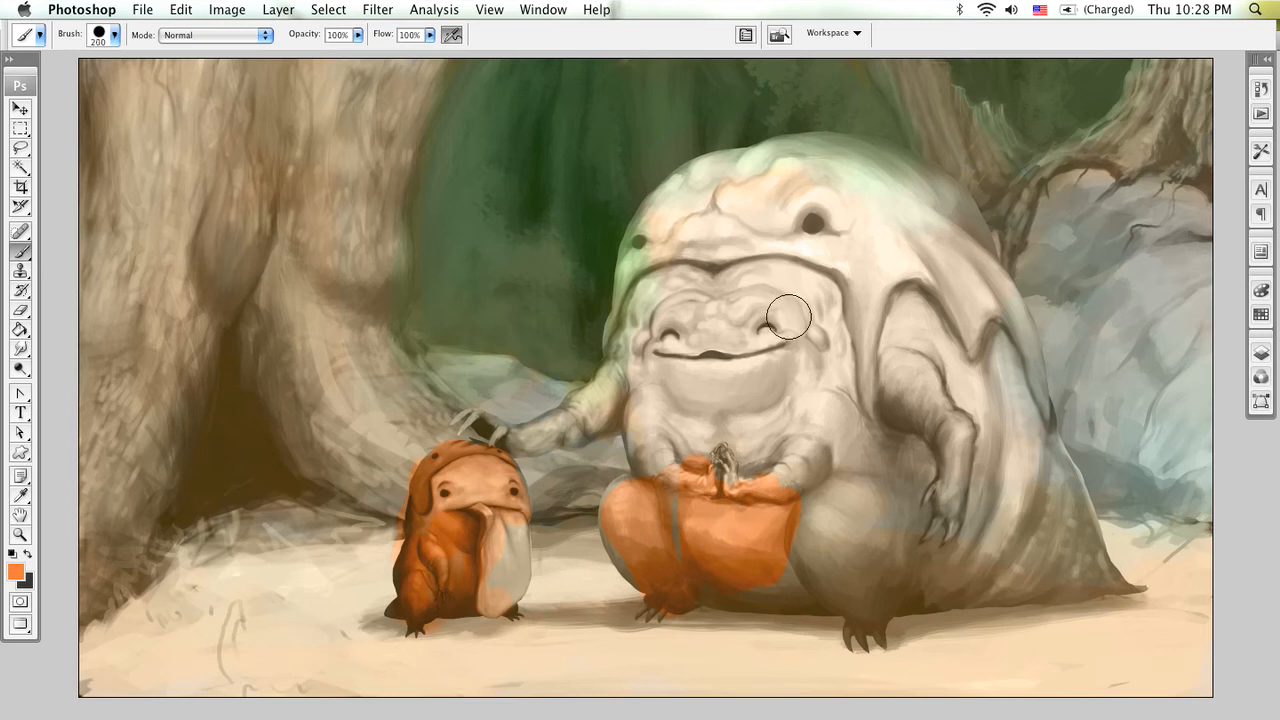
mouse_move(680, 300)
left_mouse_down()
mouse_move(680, 345)
mouse_move(666, 316)
mouse_move(649, 363)
mouse_move(554, 431)
left_mouse_up()
Step: Reduce the brush to 175 px and paint orange over the rest of the big creature's body, legs, hood, back and tail
key("bracketleft")
key("bracketleft")
key("bracketleft")
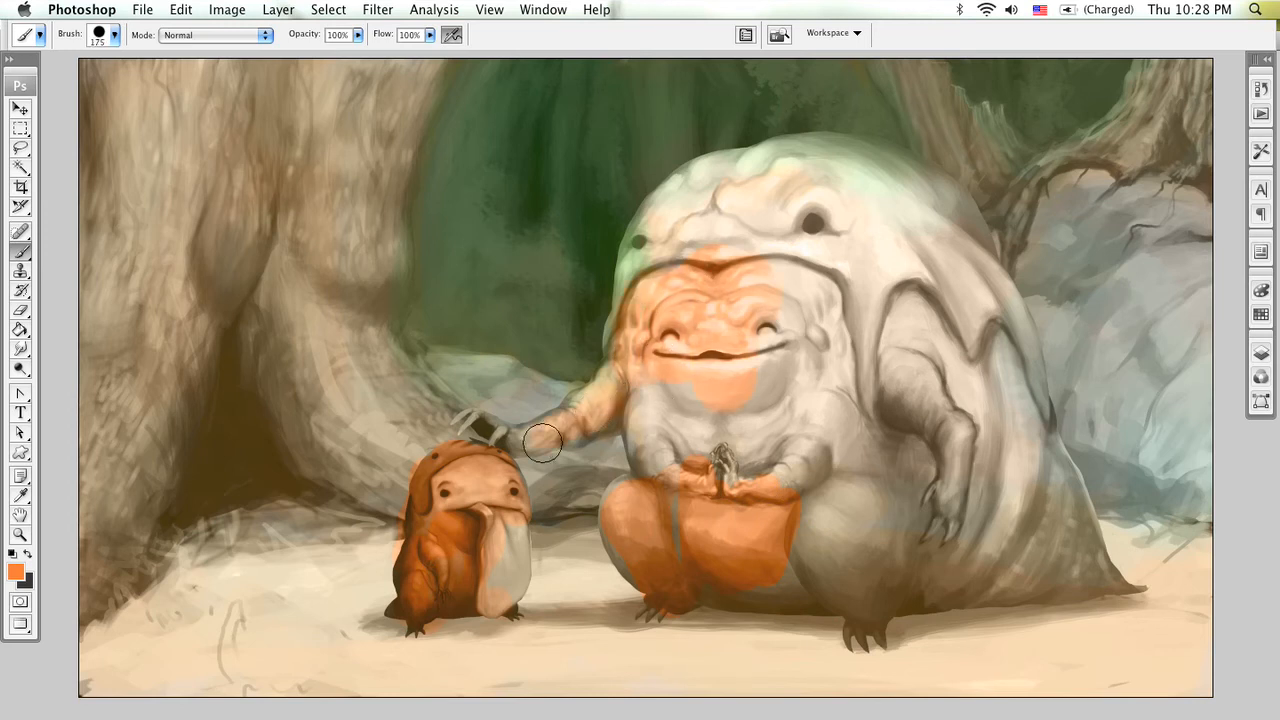
mouse_move(754, 441)
left_mouse_down()
mouse_move(809, 466)
mouse_move(774, 569)
mouse_move(750, 580)
mouse_move(828, 594)
mouse_move(861, 627)
mouse_move(909, 571)
mouse_move(1031, 580)
left_mouse_up()
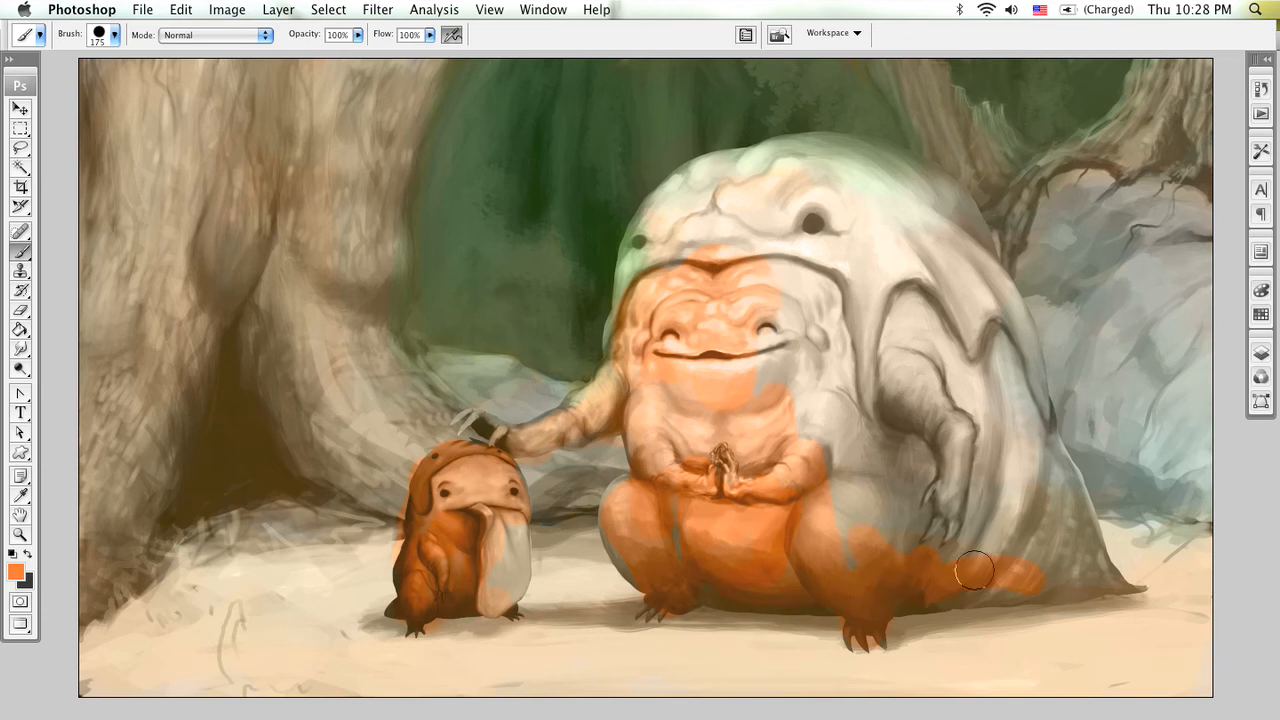
mouse_move(1033, 489)
left_mouse_down()
mouse_move(1027, 386)
mouse_move(954, 229)
mouse_move(756, 159)
mouse_move(640, 283)
left_mouse_up()
mouse_move(711, 300)
left_mouse_down()
mouse_move(830, 285)
mouse_move(872, 452)
left_mouse_up()
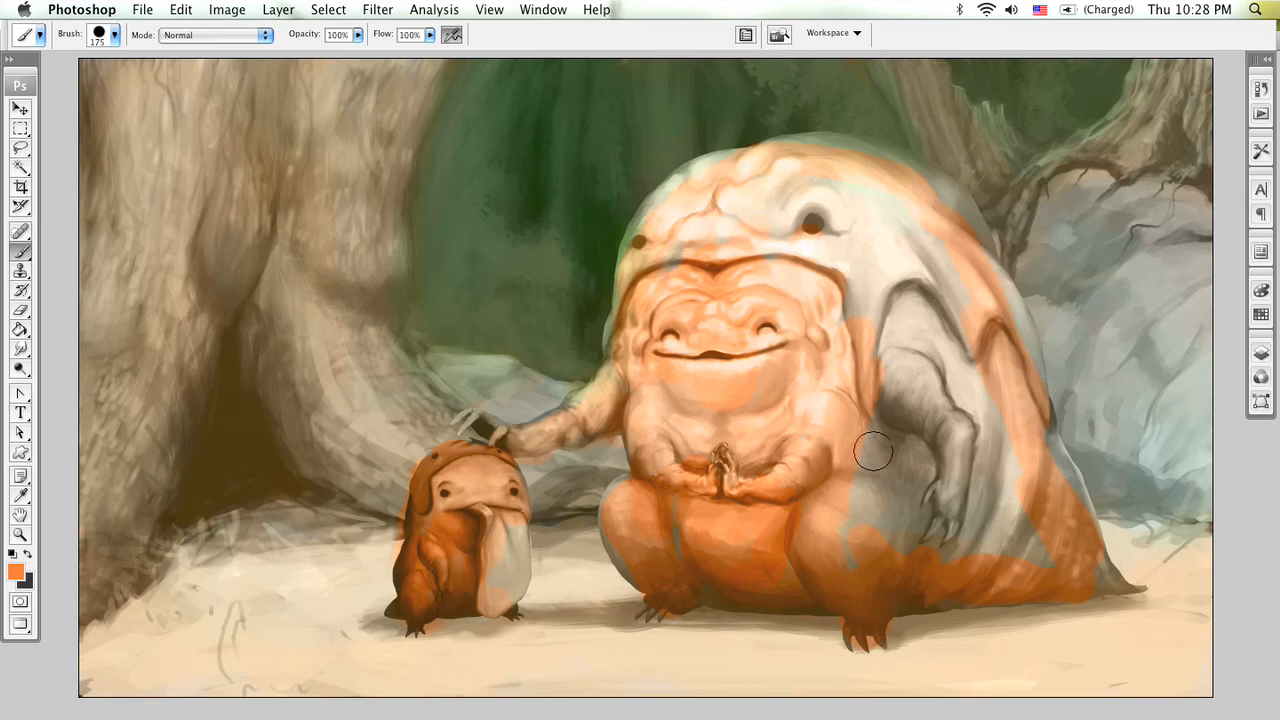
mouse_move(928, 517)
left_mouse_down()
mouse_move(966, 382)
mouse_move(947, 316)
mouse_move(833, 223)
mouse_move(946, 228)
left_mouse_up()
left_click_drag(1010, 338, 1030, 370)
Step: Set the foreground color to a light periwinkle blue and tint the tops of both creatures' hoods, using a 45 px brush on the small one
left_click(15, 571)
left_click(711, 260)
left_click_drag(623, 260, 535, 204)
left_click(862, 162)
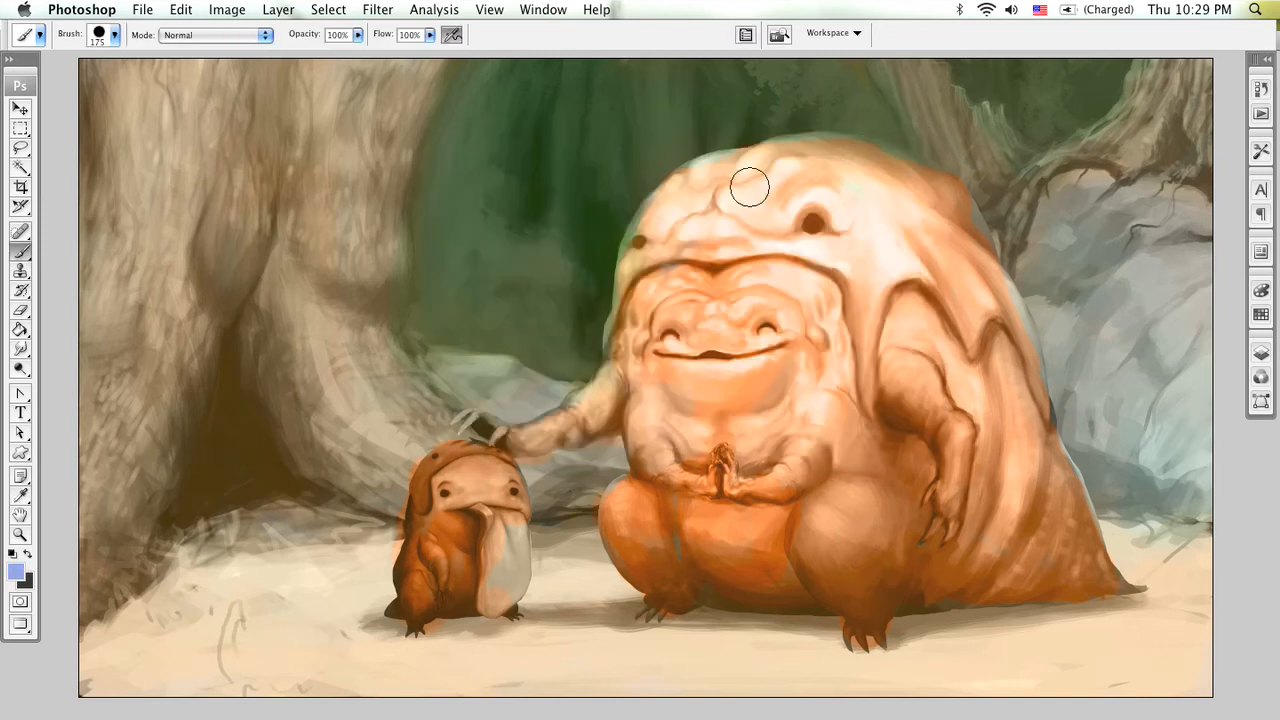
mouse_move(785, 181)
left_mouse_down()
mouse_move(869, 217)
mouse_move(869, 339)
mouse_move(860, 168)
mouse_move(877, 165)
mouse_move(930, 262)
mouse_move(980, 302)
left_mouse_up()
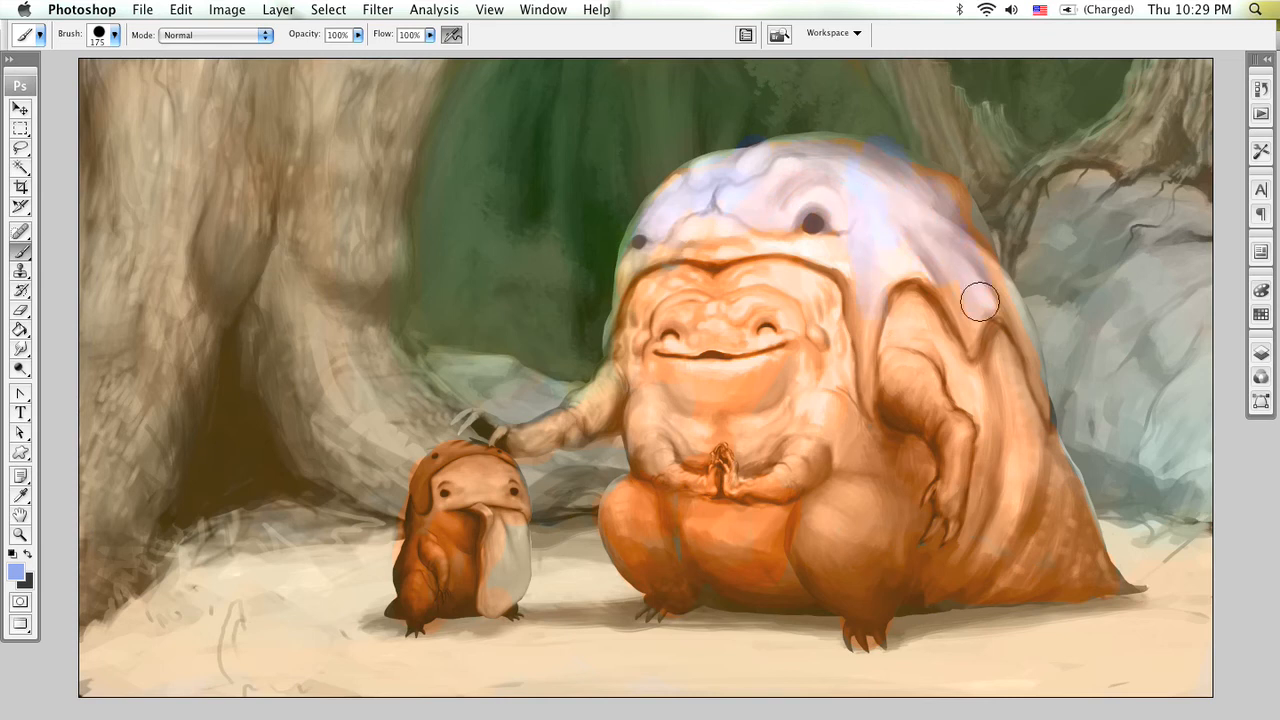
mouse_move(898, 176)
left_mouse_down()
mouse_move(771, 166)
mouse_move(846, 214)
mouse_move(678, 234)
left_mouse_up()
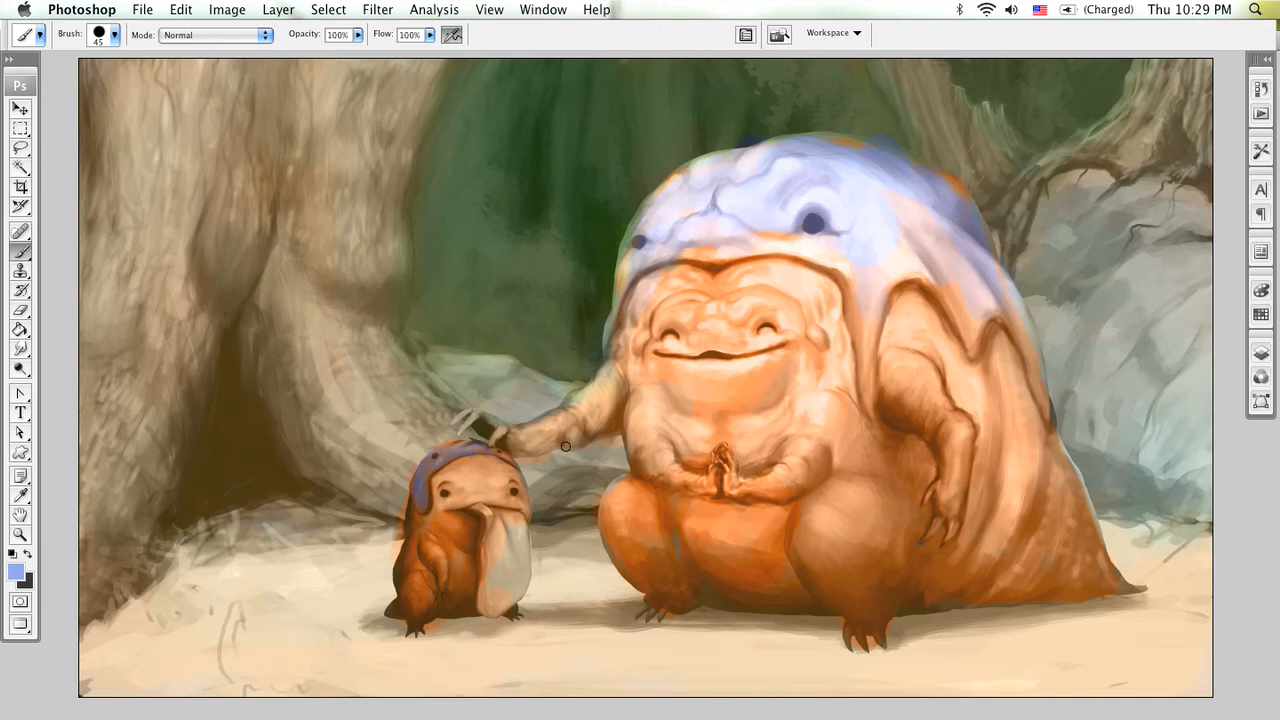
Step: Set the foreground color to a pale yellow-orange and tint both creatures' faces and bellies, plus the big creature's arms and knees, enlarging the brush to 175 px
left_click(15, 571)
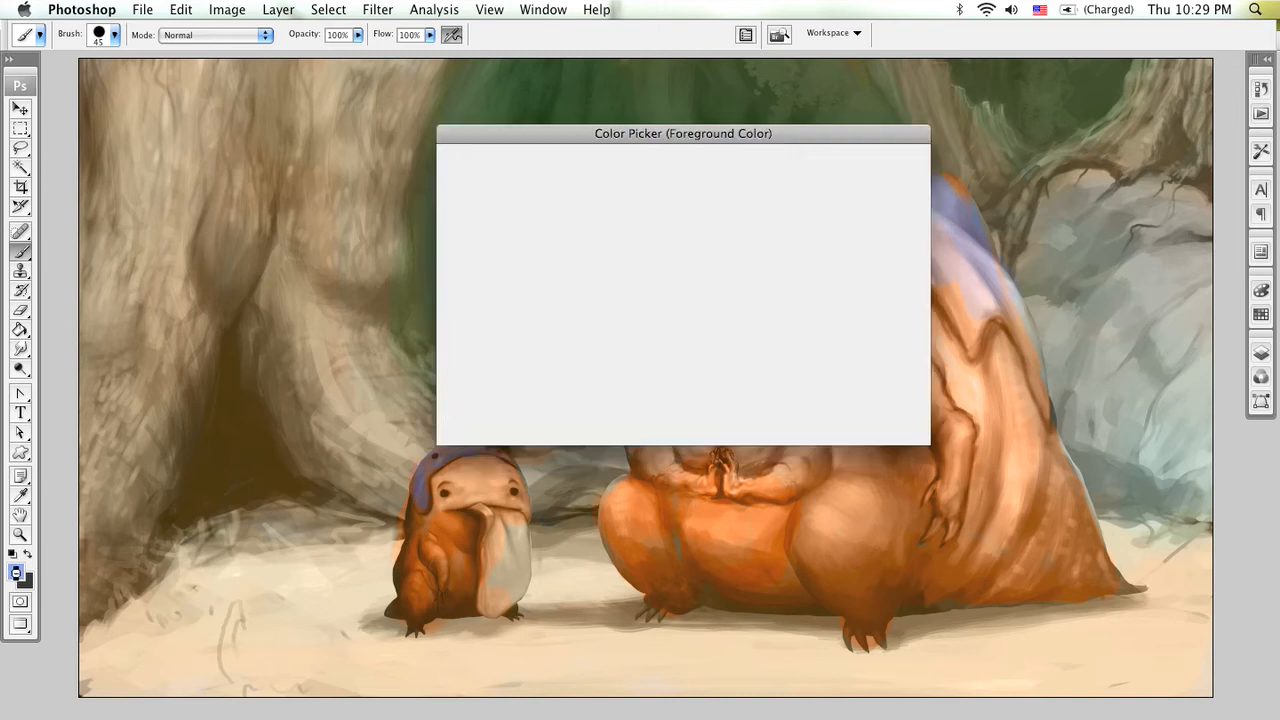
left_click_drag(695, 258, 695, 374)
left_click_drag(522, 223, 534, 191)
left_click(870, 164)
key("b")
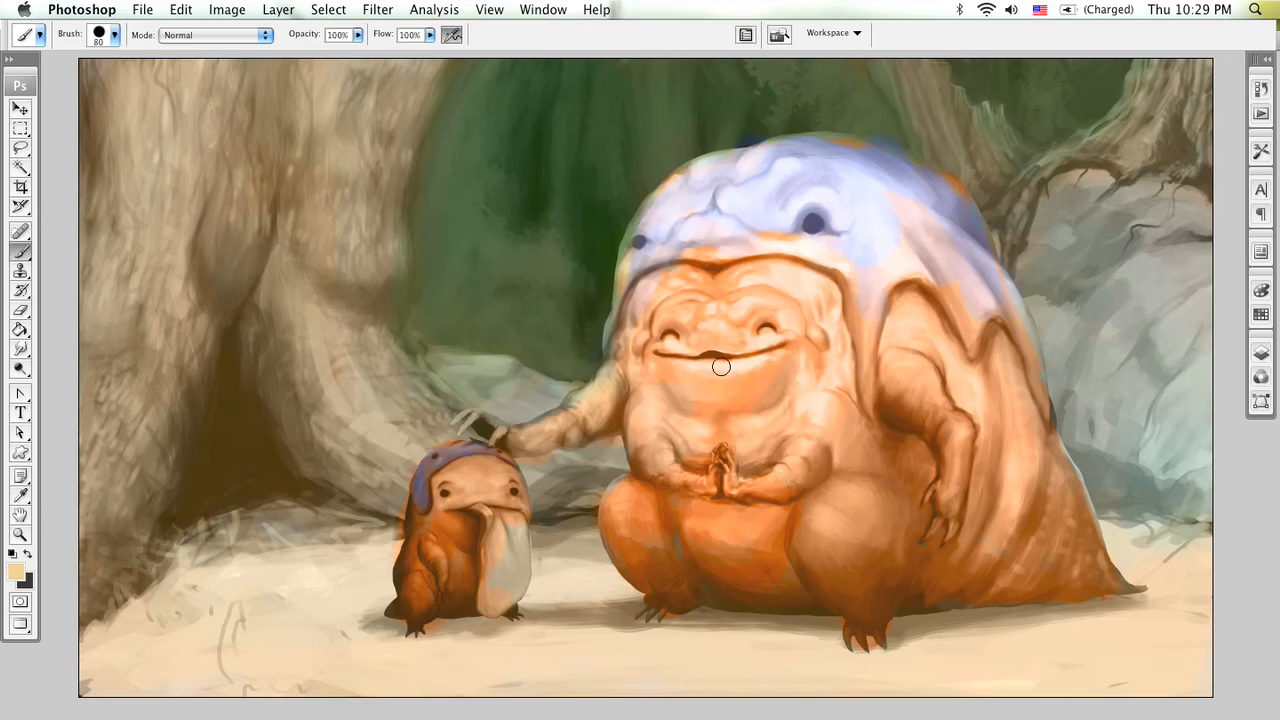
key("bracketright")
mouse_move(762, 345)
left_mouse_down()
mouse_move(776, 313)
mouse_move(765, 347)
mouse_move(693, 321)
left_mouse_up()
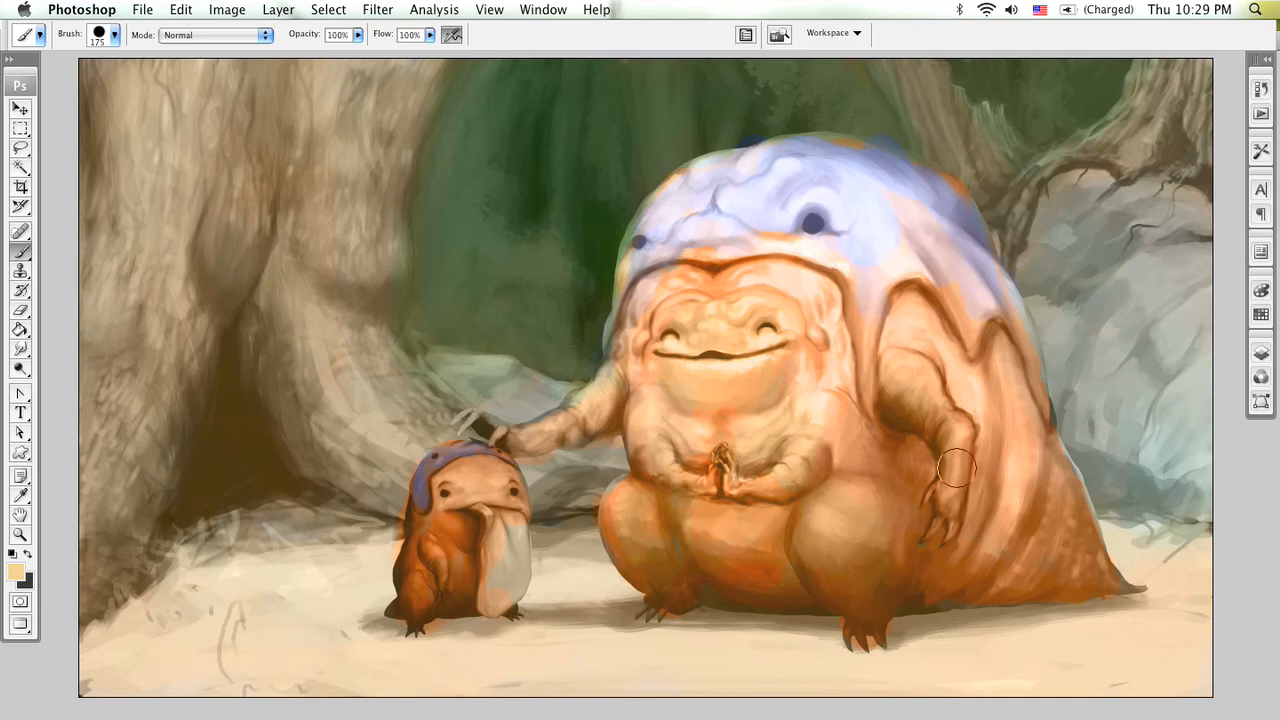
mouse_move(487, 462)
left_mouse_down()
mouse_move(491, 583)
mouse_move(483, 501)
mouse_move(423, 547)
mouse_move(511, 492)
left_mouse_up()
Step: Examine the painting's overall color balance at thumbnail size and again at working size
key("z")
left_click(668, 440, "alt")
left_click(718, 490, "alt")
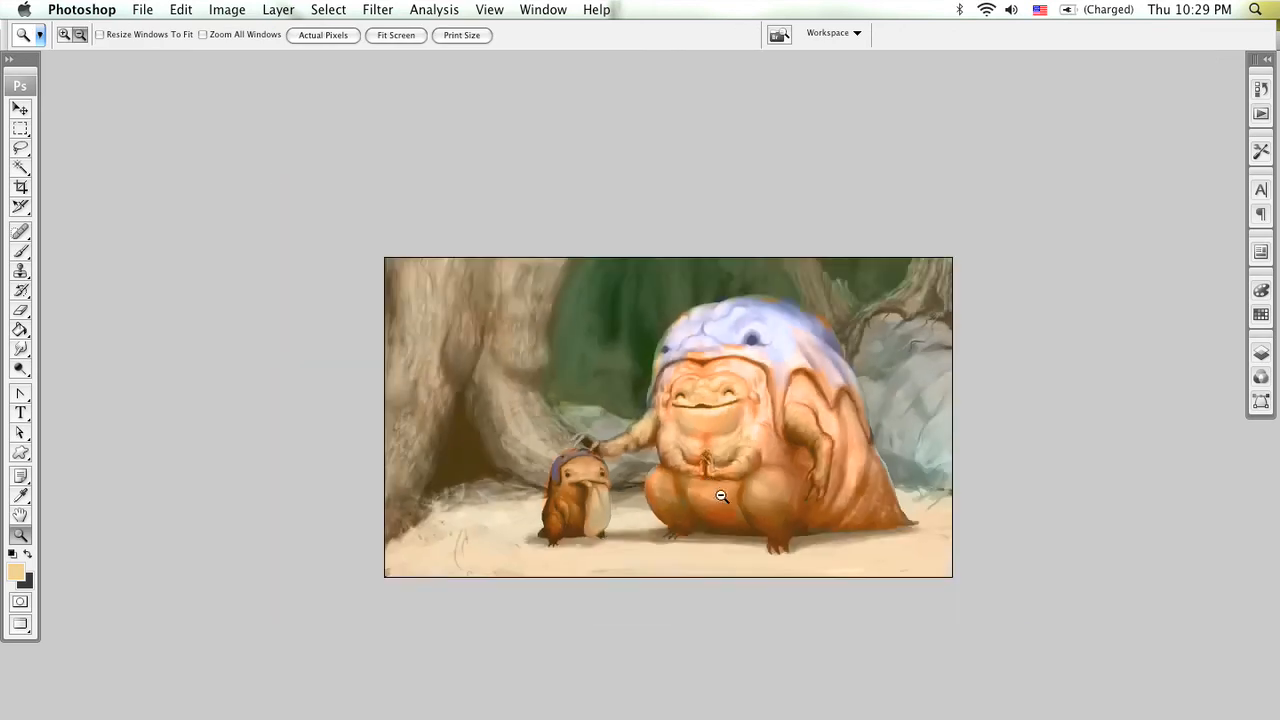
left_click(730, 510, "alt")
left_click(742, 528, "alt")
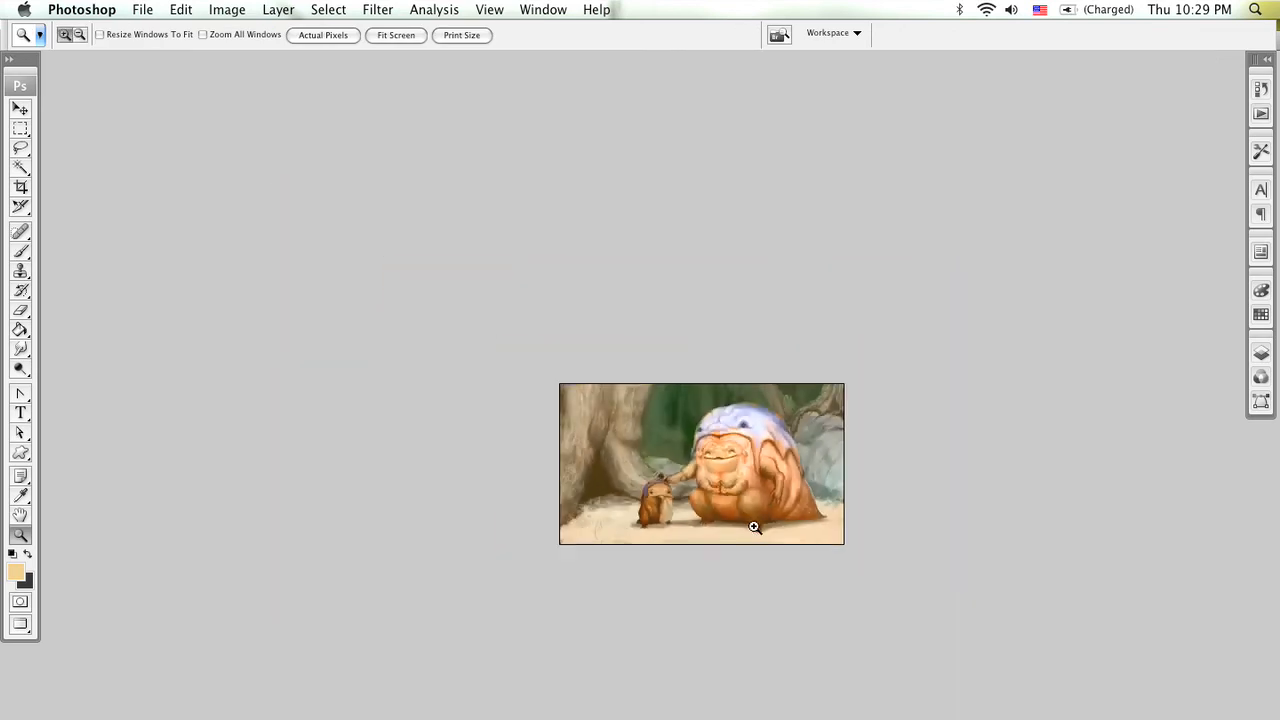
left_click(686, 436, "alt")
left_click(702, 450, "alt")
left_click(708, 455, "alt")
left_click(640, 389, "alt")
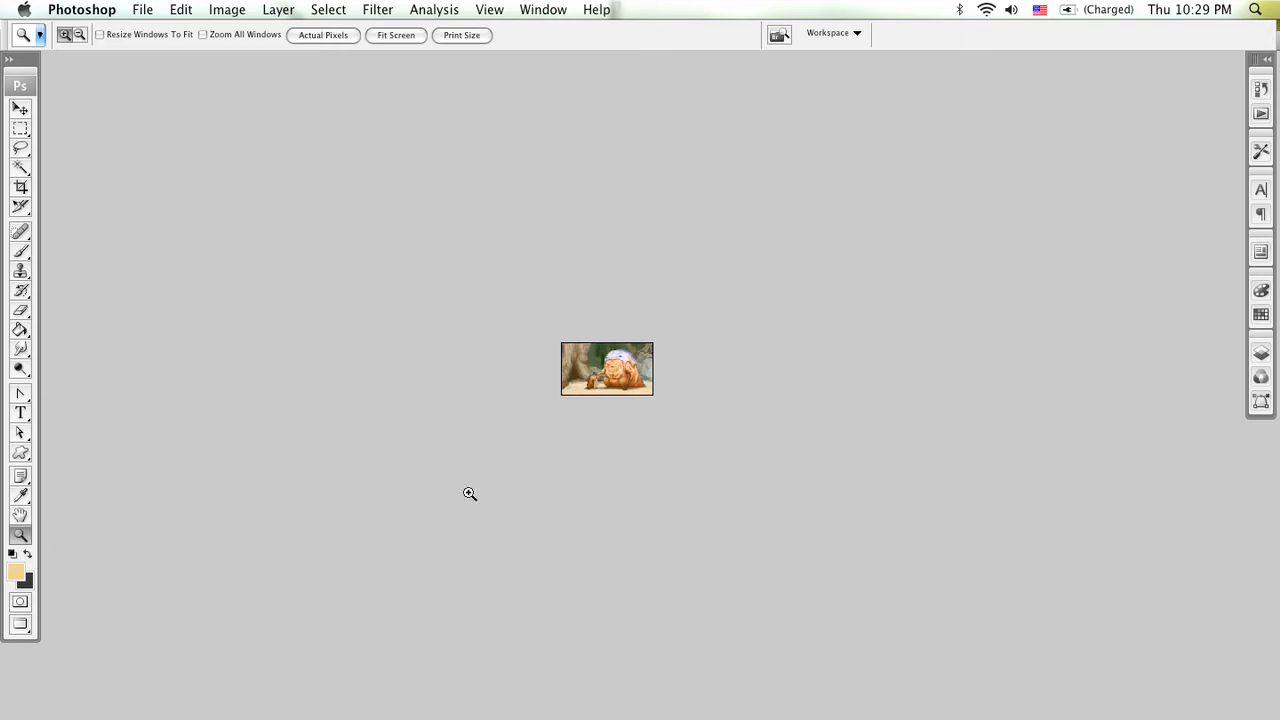
left_click(617, 400)
left_click(636, 345)
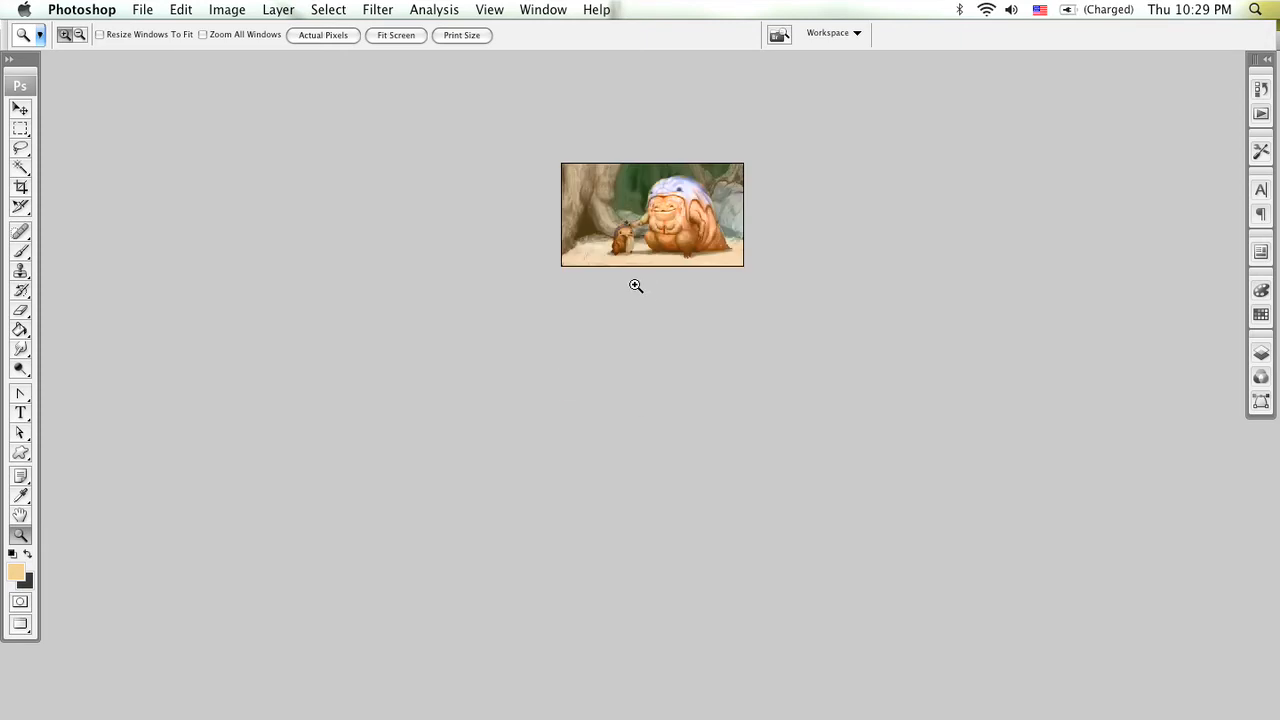
left_click(645, 207)
left_click(654, 220)
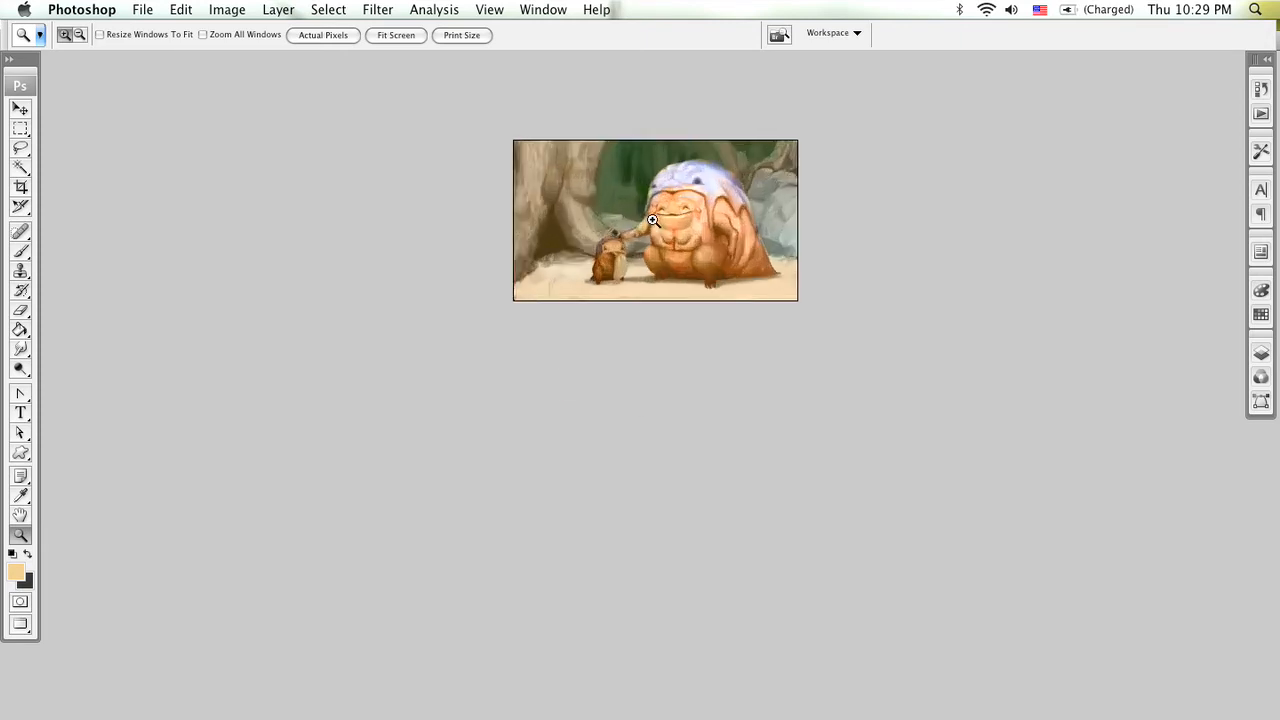
left_click(648, 208)
left_click(645, 203)
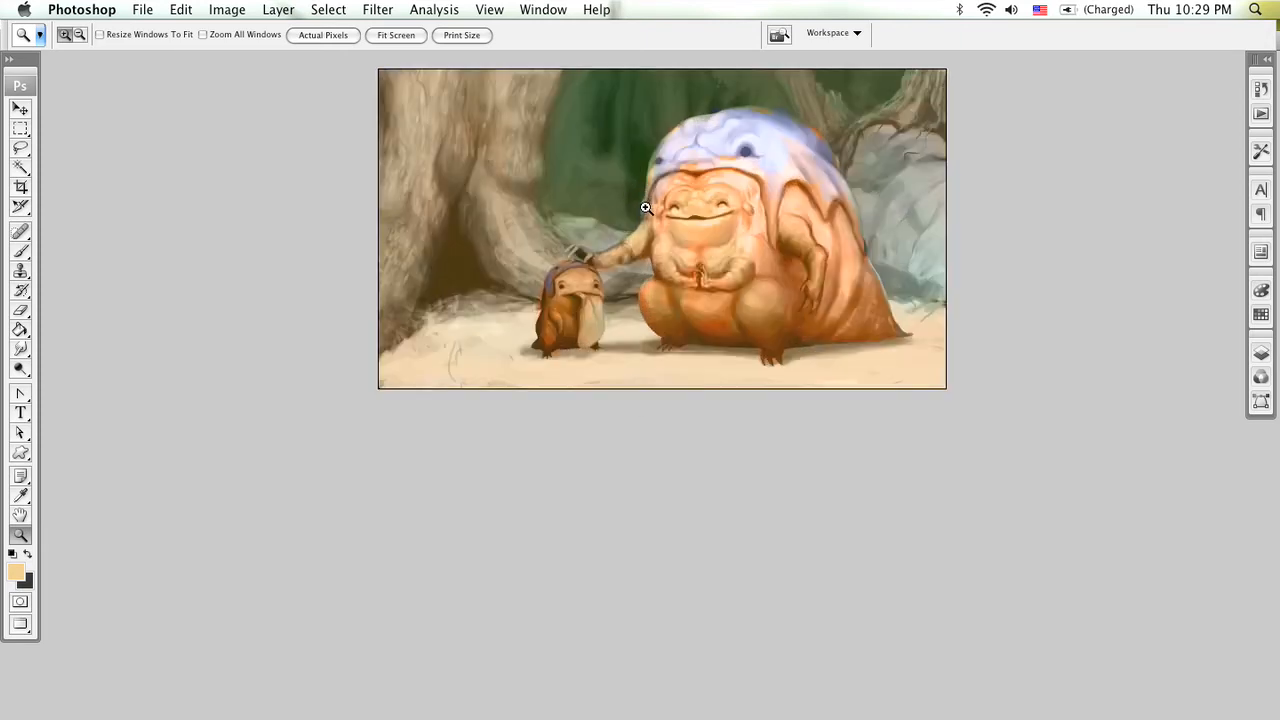
left_click(631, 295)
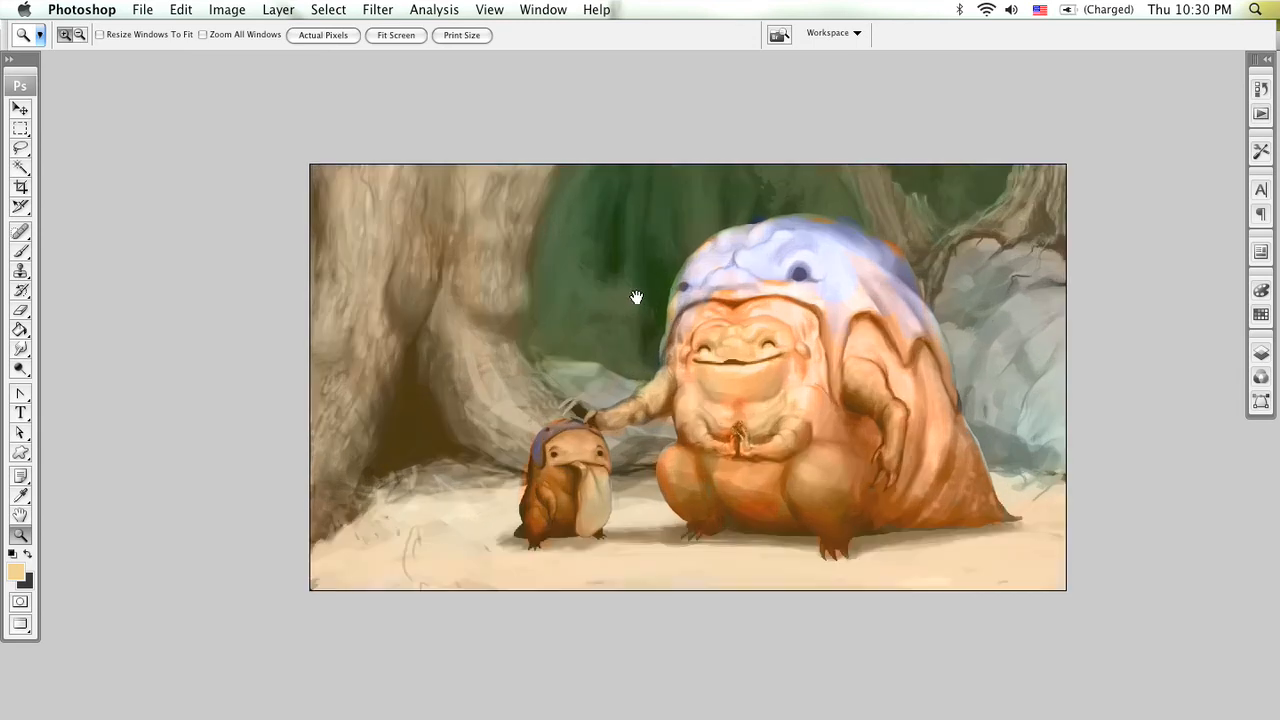
left_click(636, 296)
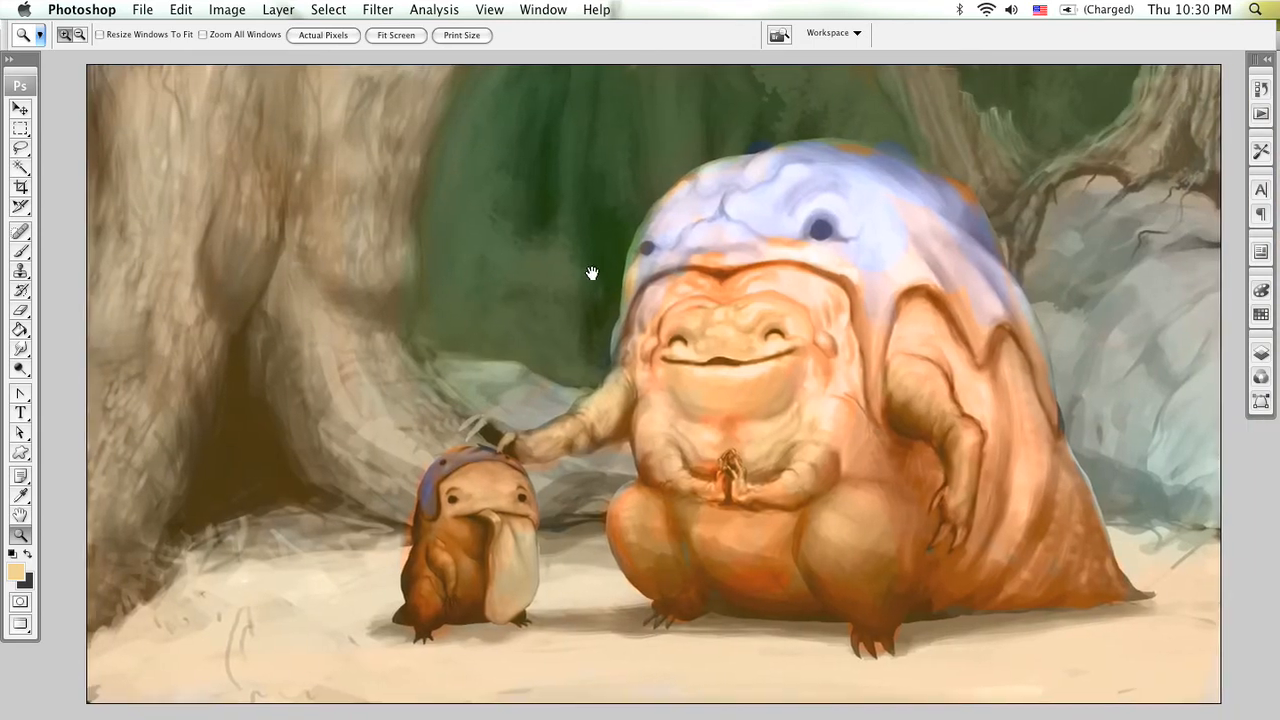
Step: Duplicate Layer 1 and move the copy into the BG group above backgroundSketch
left_click(1261, 355)
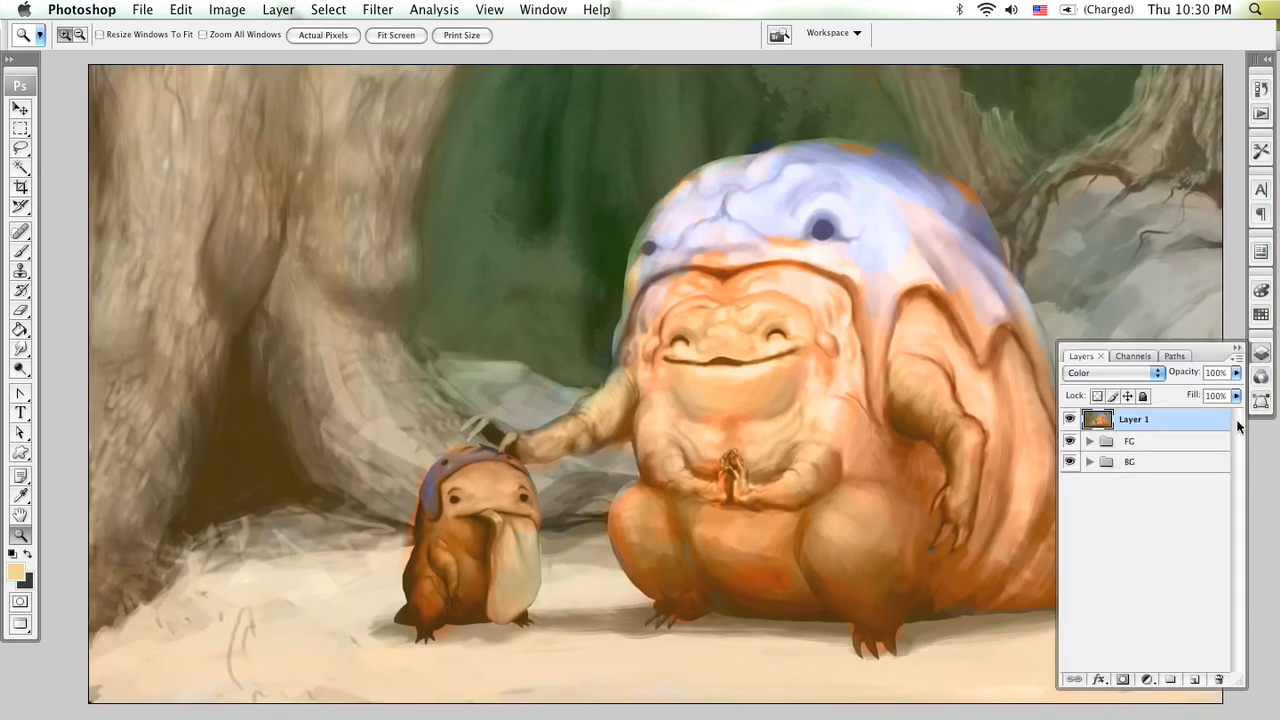
left_click(1089, 461)
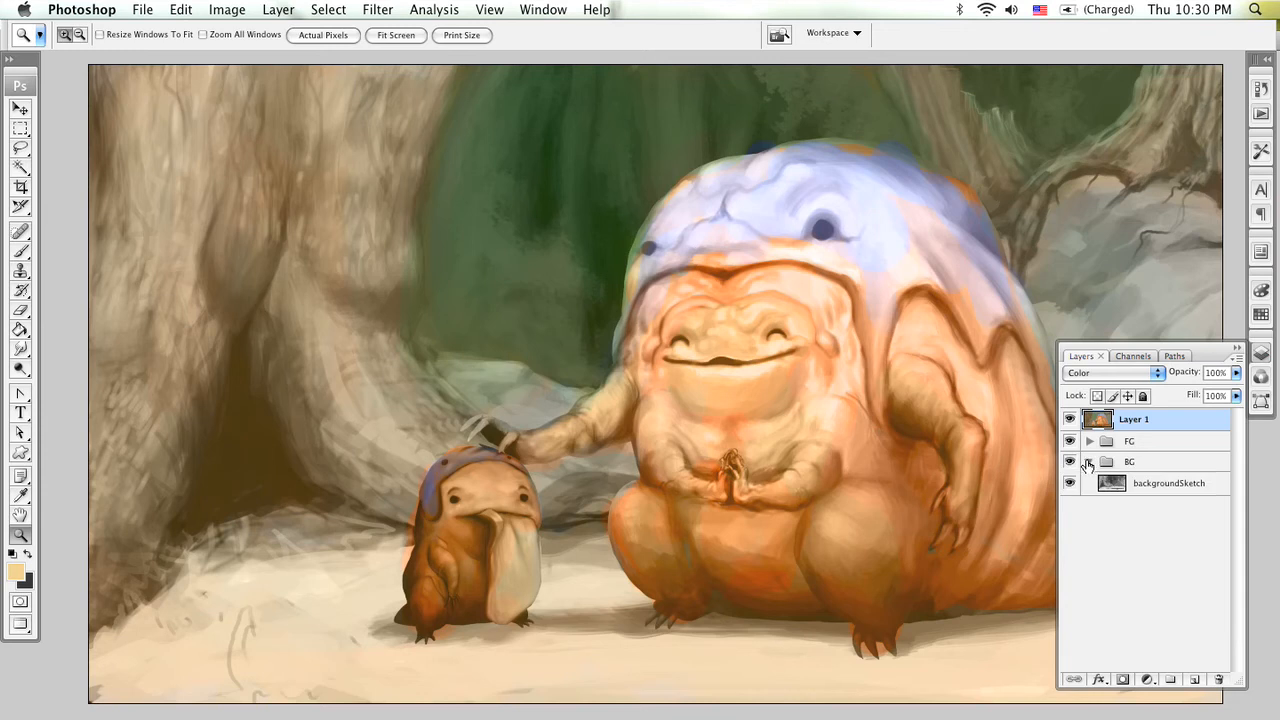
left_click_drag(1155, 419, 1194, 679)
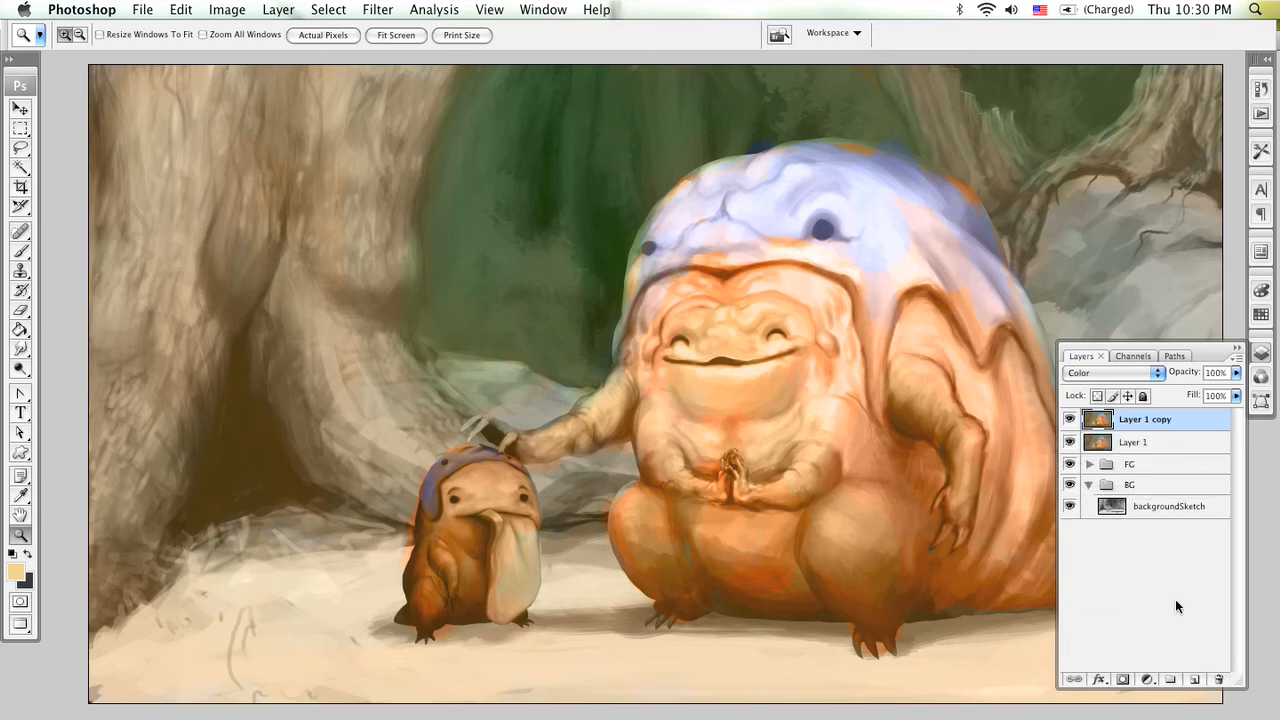
left_click_drag(1165, 432, 1170, 500)
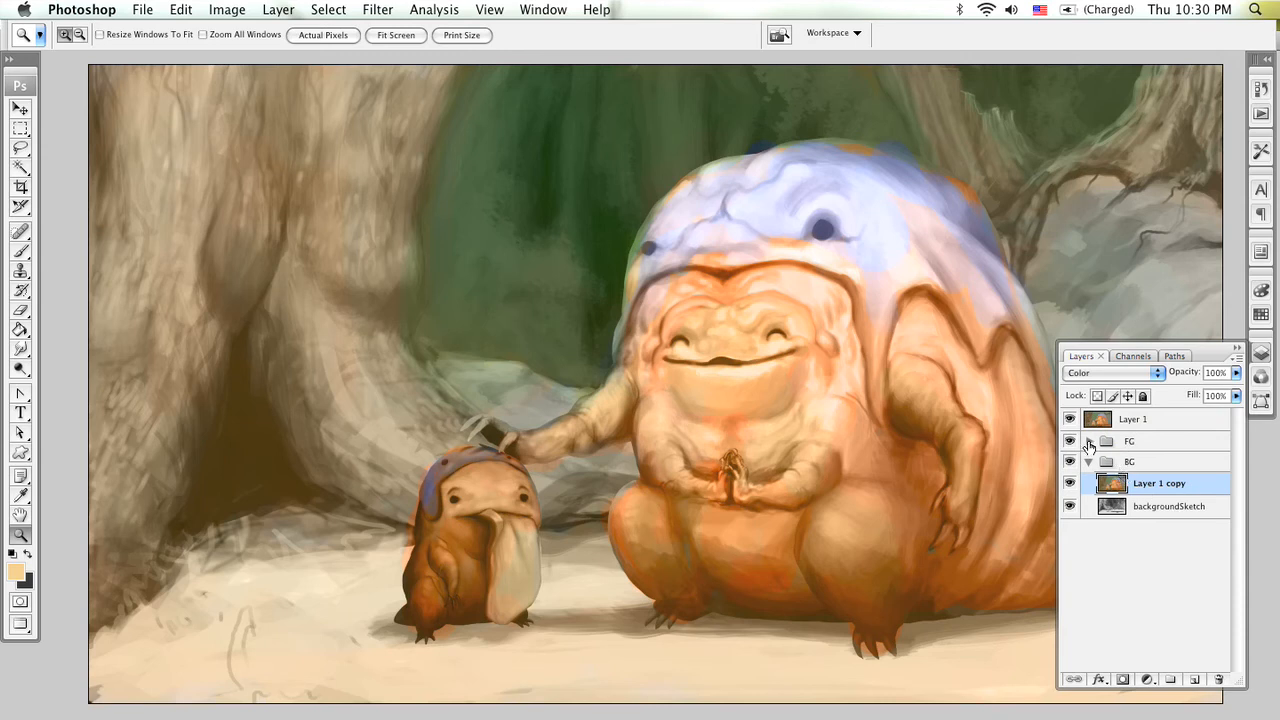
Step: Expand the FG group and load the transparency of the bigDude and smallDude layers as one combined selection
left_click(1089, 442)
left_click(1136, 429)
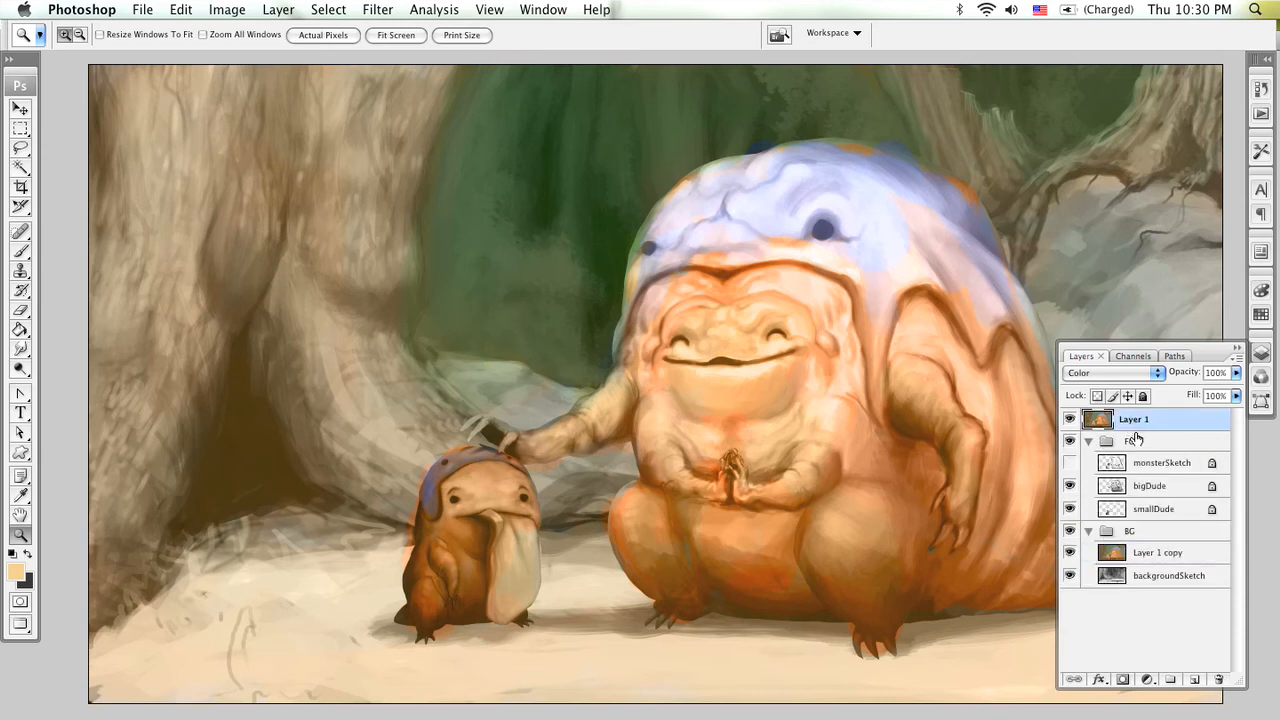
left_click(1112, 486)
right_click(1110, 485)
left_click(1151, 440)
left_click(1115, 486)
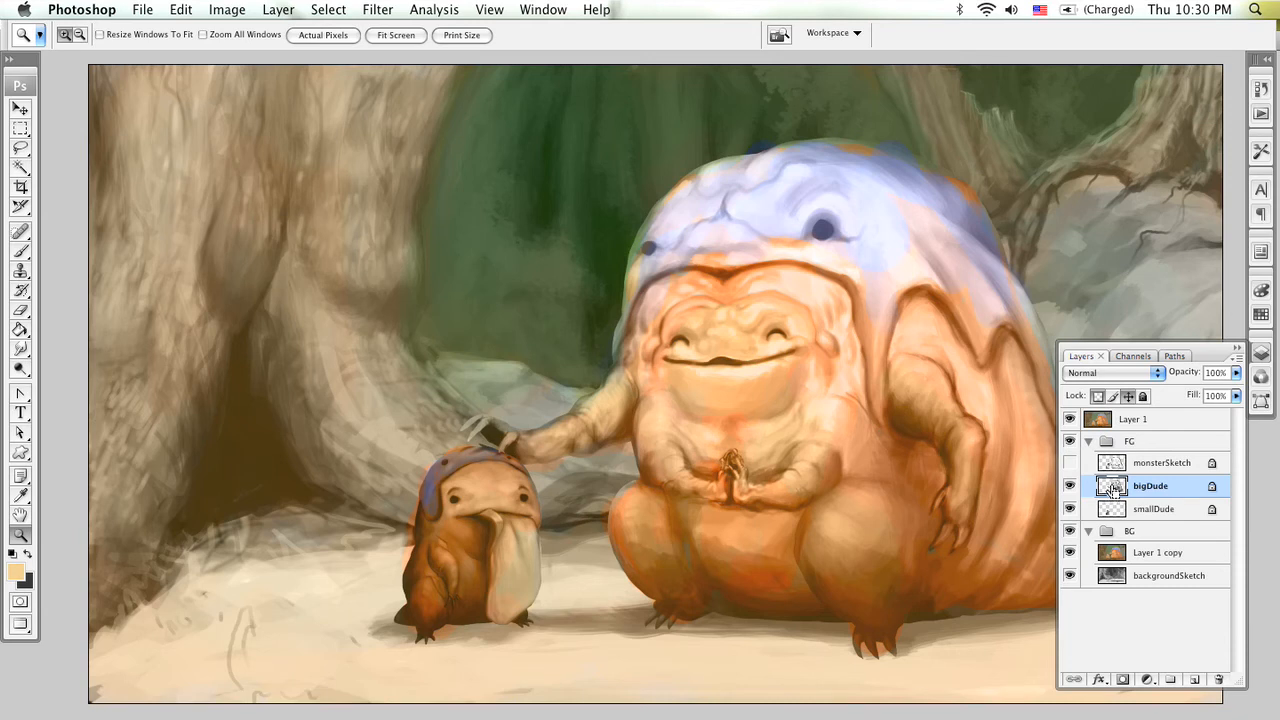
left_click(1112, 487, "super")
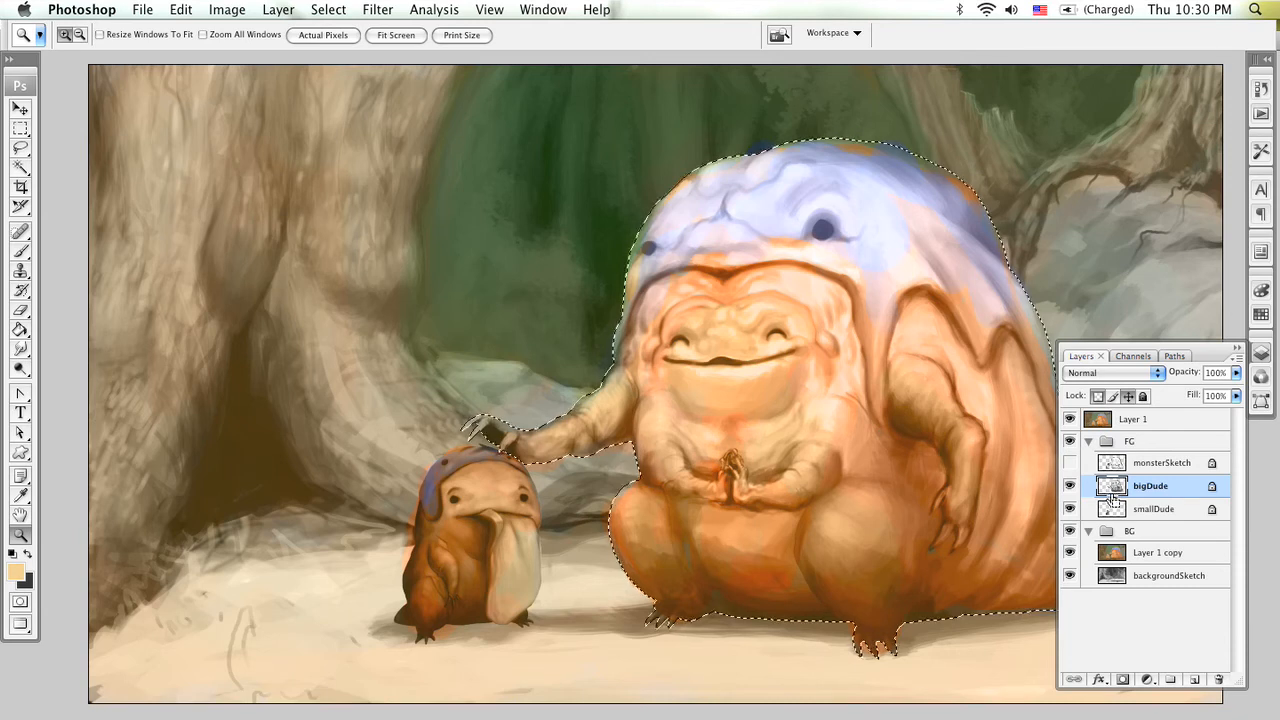
right_click(1112, 492)
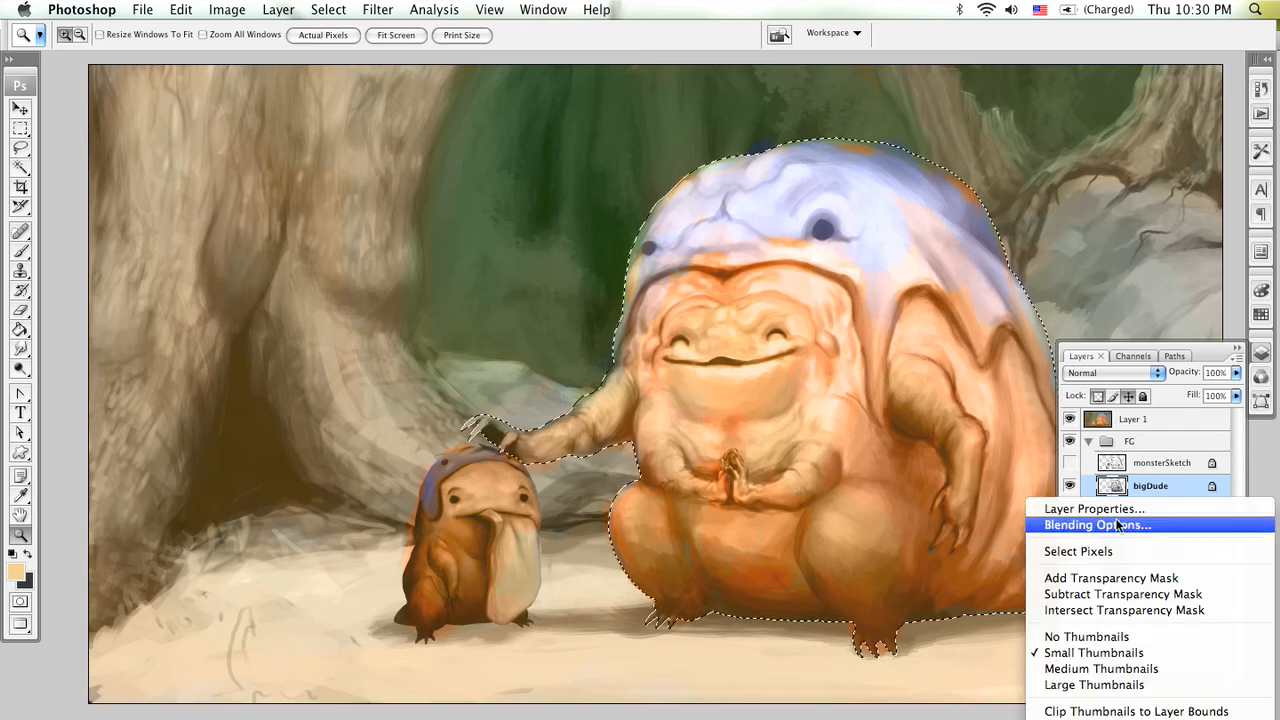
left_click(1133, 578)
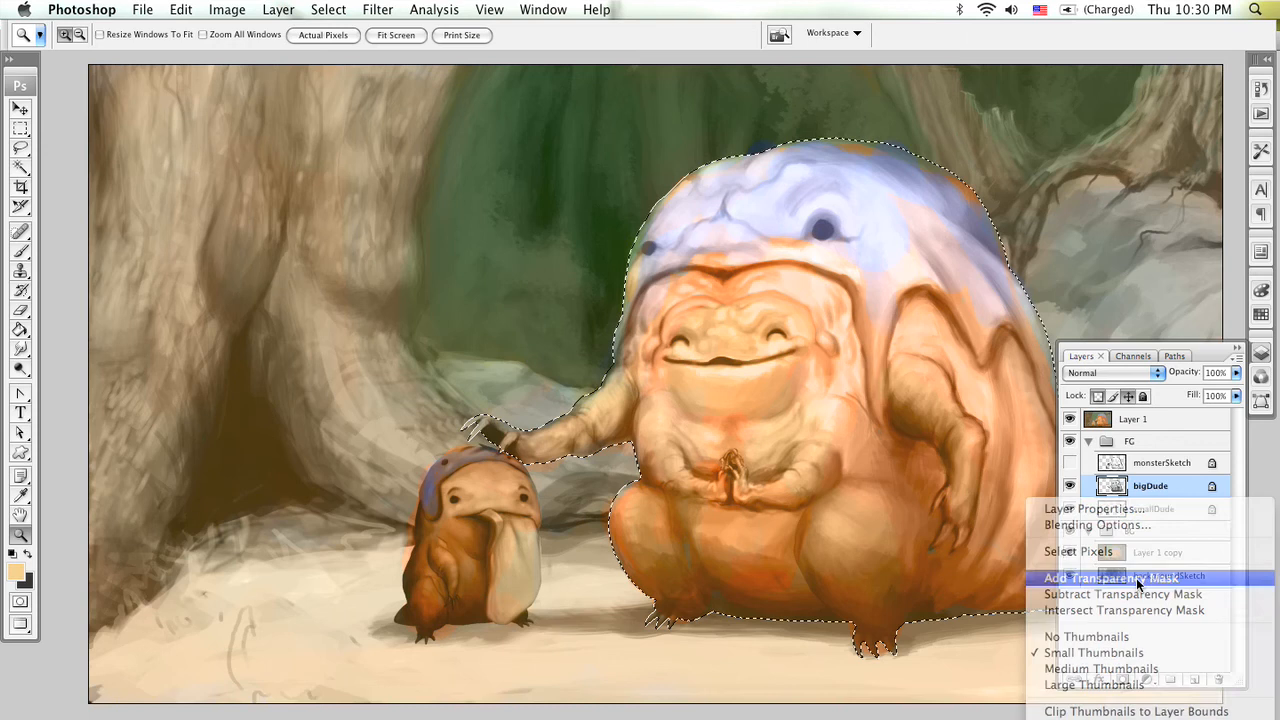
Step: Copy the selected creature colors from Layer 1 to a new layer, delete Layer 1, and move the new layer into the FG group
left_click(1150, 421)
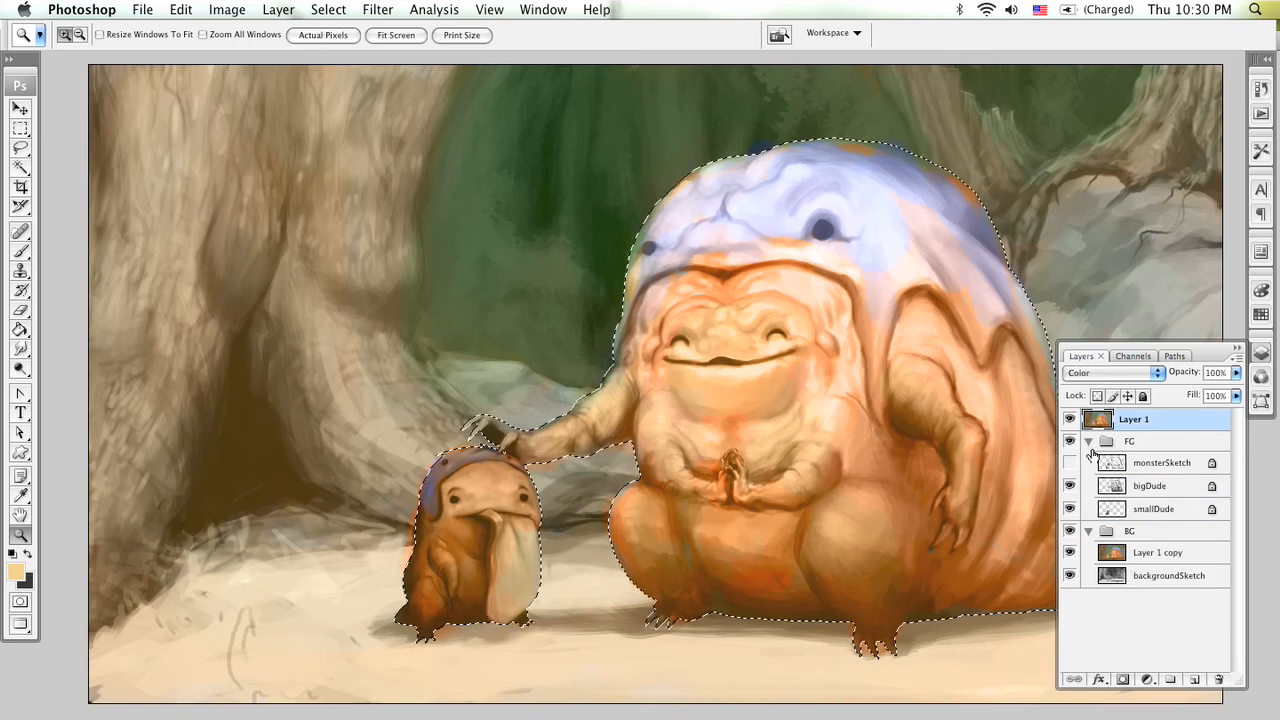
key("super+j")
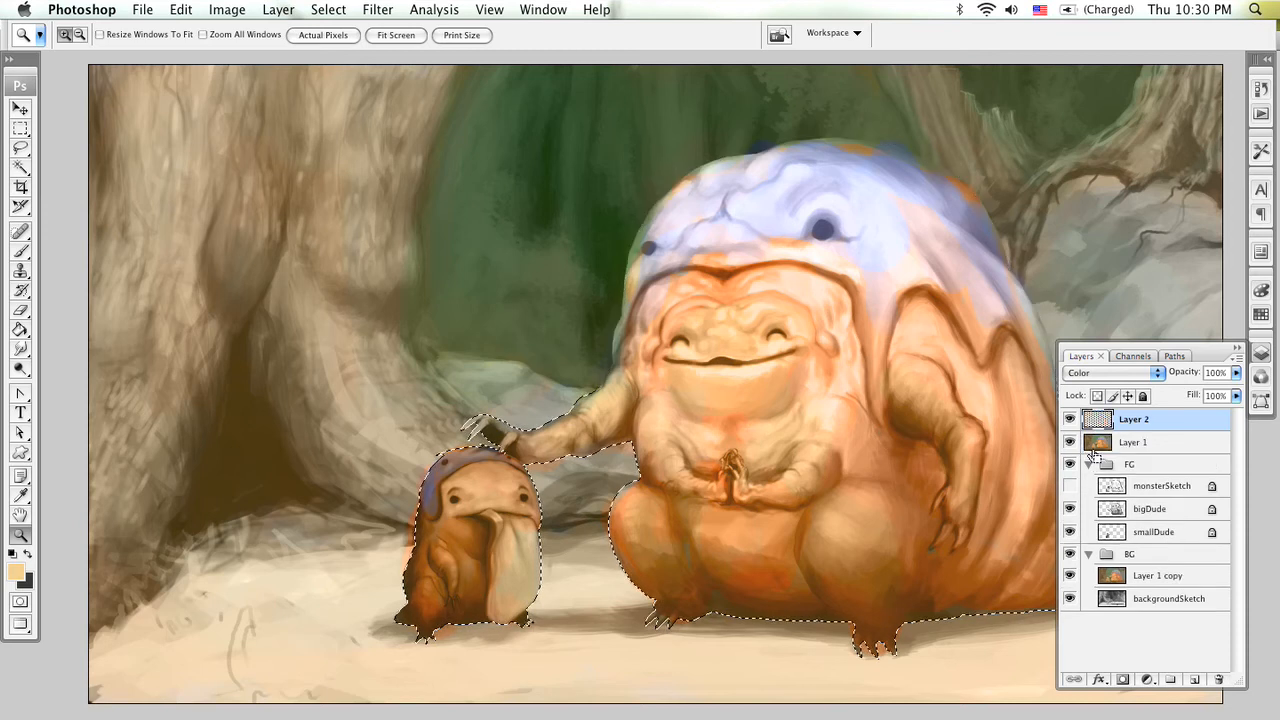
left_click_drag(1140, 442, 1219, 679)
left_click_drag(1151, 421, 1155, 456)
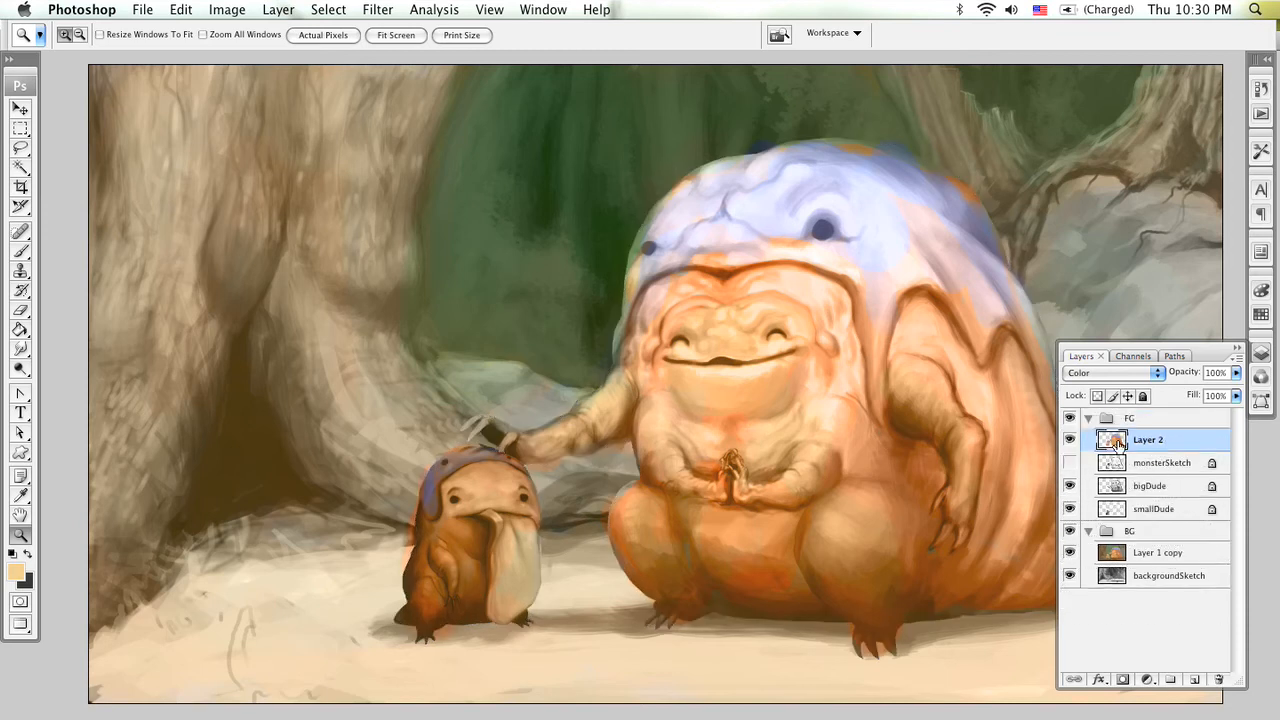
left_click(1088, 418)
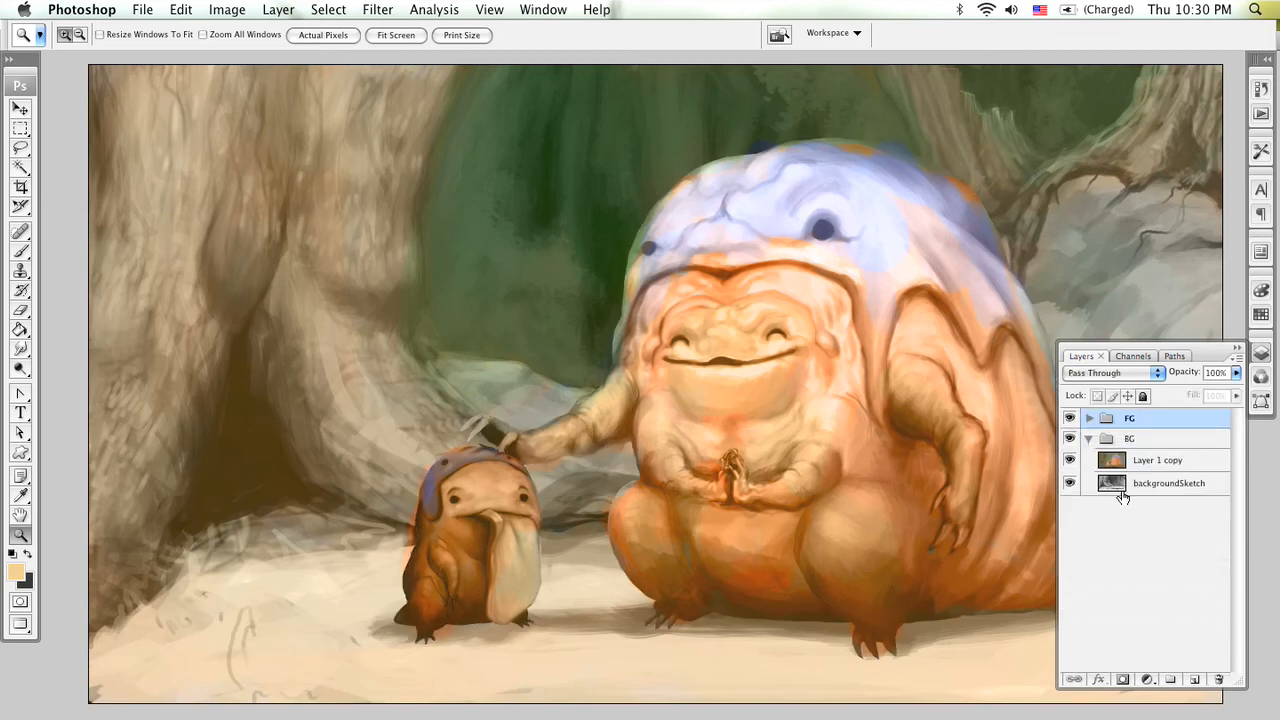
Step: Hide the FG group and paint sampled forest green over the leftover creature colors in the background of Layer 1 copy
left_click(1069, 418)
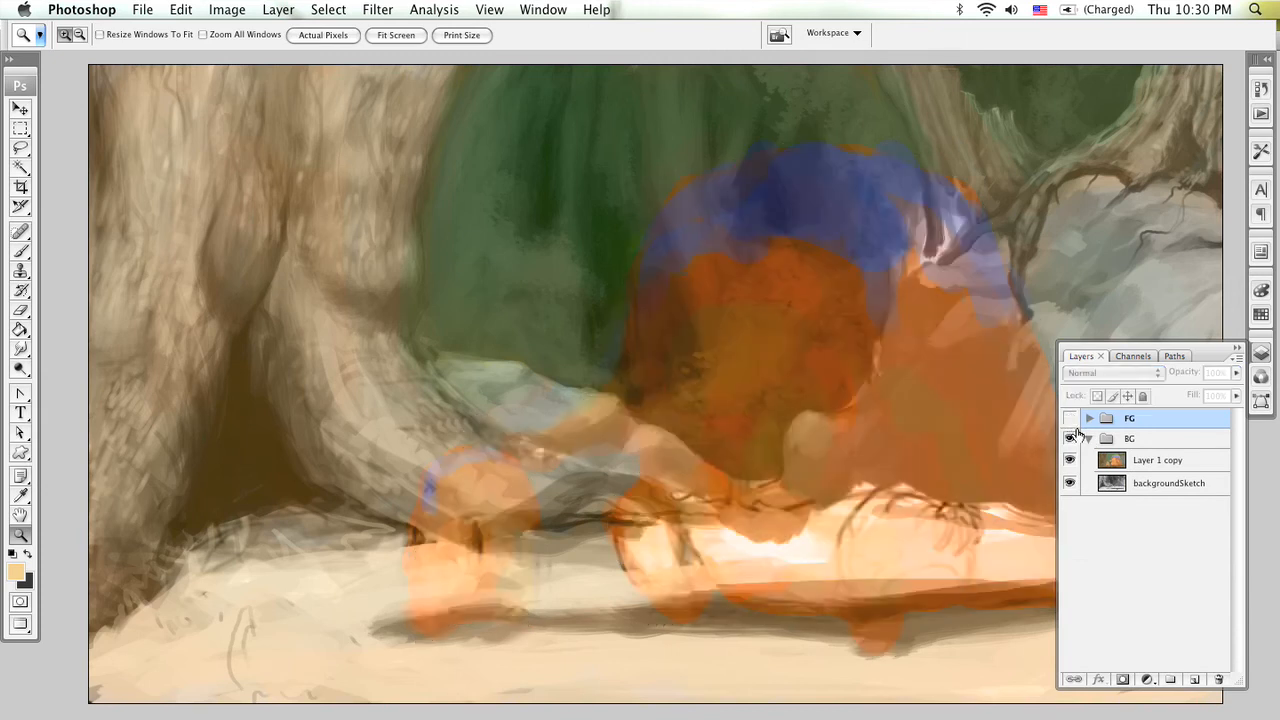
left_click(1136, 462)
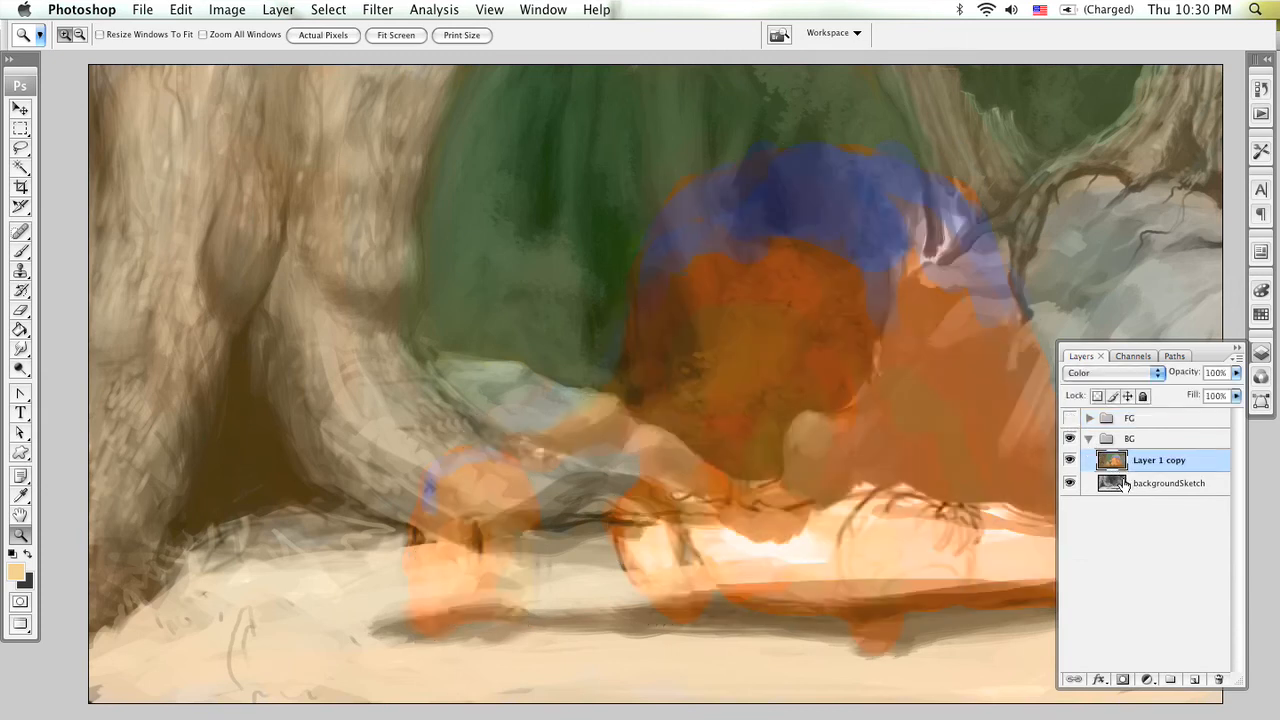
key("b")
mouse_move(688, 393)
left_mouse_down()
mouse_move(674, 440)
mouse_move(668, 390)
mouse_move(692, 391)
mouse_move(639, 330)
mouse_move(716, 419)
mouse_move(673, 421)
mouse_move(725, 452)
mouse_move(713, 380)
mouse_move(715, 413)
mouse_move(766, 351)
mouse_move(747, 341)
mouse_move(788, 337)
mouse_move(816, 374)
mouse_move(879, 346)
mouse_move(873, 390)
mouse_move(912, 241)
mouse_move(949, 254)
mouse_move(888, 234)
mouse_move(877, 201)
mouse_move(832, 197)
mouse_move(726, 257)
left_mouse_up()
left_click(548, 292, "alt")
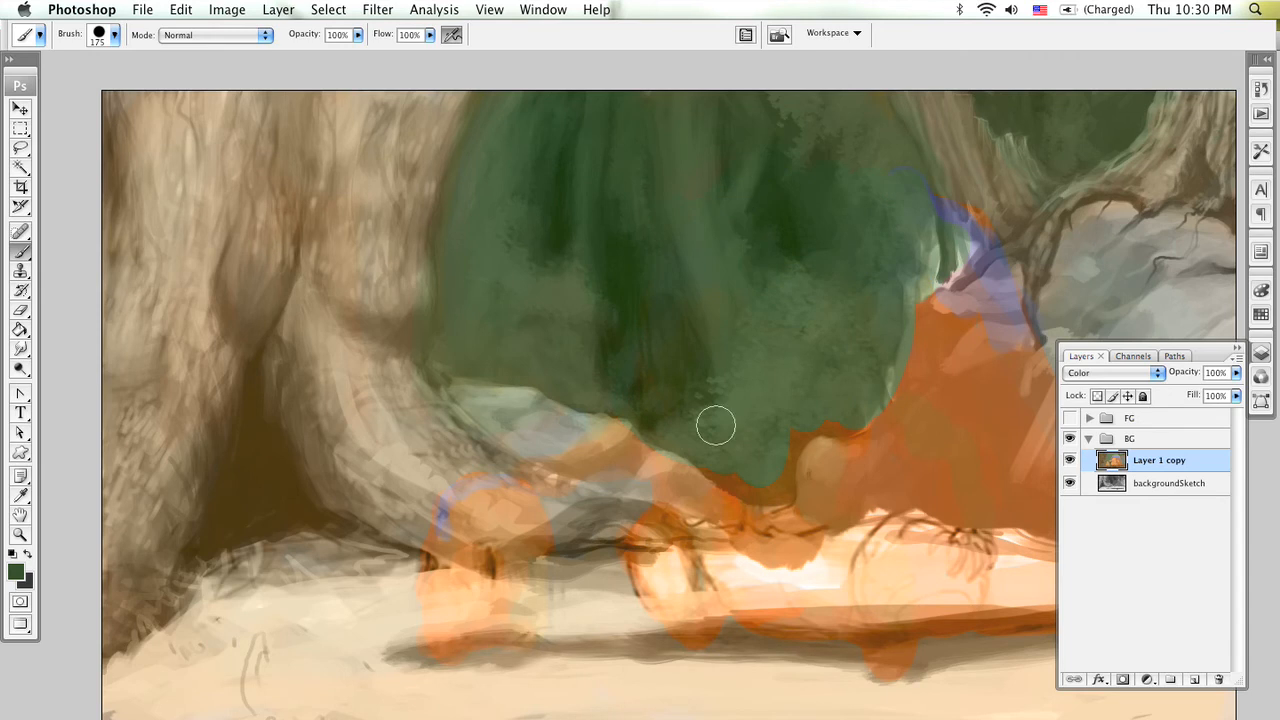
Step: Sample nearby rock and root colors and paint them over the leftover orange and blue on the background rocks and roots
left_click(557, 432, "alt")
mouse_move(557, 432)
left_mouse_down()
mouse_move(718, 514)
mouse_move(631, 460)
mouse_move(554, 440)
mouse_move(491, 500)
mouse_move(440, 521)
left_mouse_up()
left_click(404, 458, "alt")
mouse_move(558, 551)
left_mouse_down()
mouse_move(478, 552)
mouse_move(603, 528)
mouse_move(571, 512)
mouse_move(467, 579)
mouse_move(530, 614)
mouse_move(519, 636)
mouse_move(751, 583)
mouse_move(750, 557)
mouse_move(850, 464)
mouse_move(799, 437)
mouse_move(785, 459)
mouse_move(762, 437)
mouse_move(731, 468)
mouse_move(764, 432)
mouse_move(840, 422)
mouse_move(905, 346)
mouse_move(906, 316)
left_mouse_up()
left_click(773, 399, "alt")
mouse_move(966, 374)
left_mouse_down()
mouse_move(779, 411)
mouse_move(758, 382)
mouse_move(718, 391)
mouse_move(740, 340)
mouse_move(716, 348)
mouse_move(652, 475)
mouse_move(648, 426)
mouse_move(608, 566)
mouse_move(591, 553)
mouse_move(675, 481)
mouse_move(700, 436)
mouse_move(707, 536)
mouse_move(730, 537)
mouse_move(775, 497)
mouse_move(834, 583)
left_mouse_up()
left_click(786, 407, "alt")
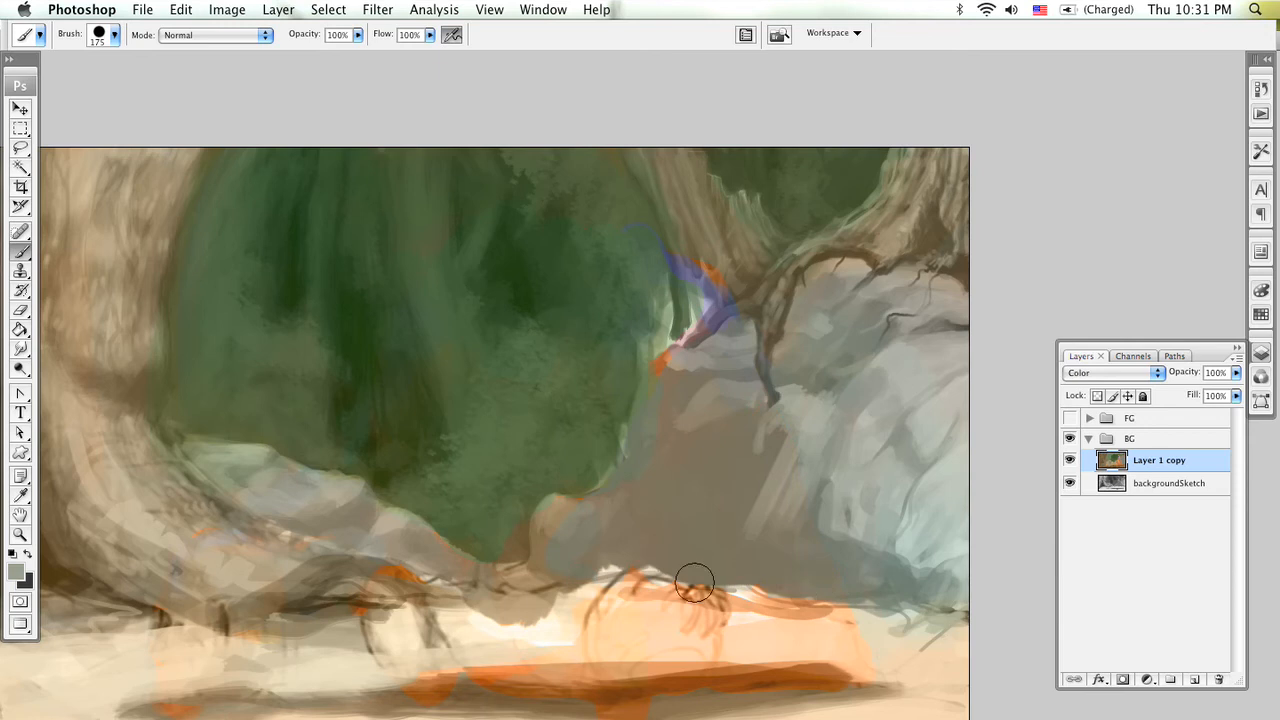
Step: Sample the pale sand color and paint it over the leftover orange on the sandy ground and around the roots
left_click(913, 673, "alt")
mouse_move(844, 684)
left_mouse_down()
mouse_move(877, 680)
mouse_move(503, 683)
left_mouse_up()
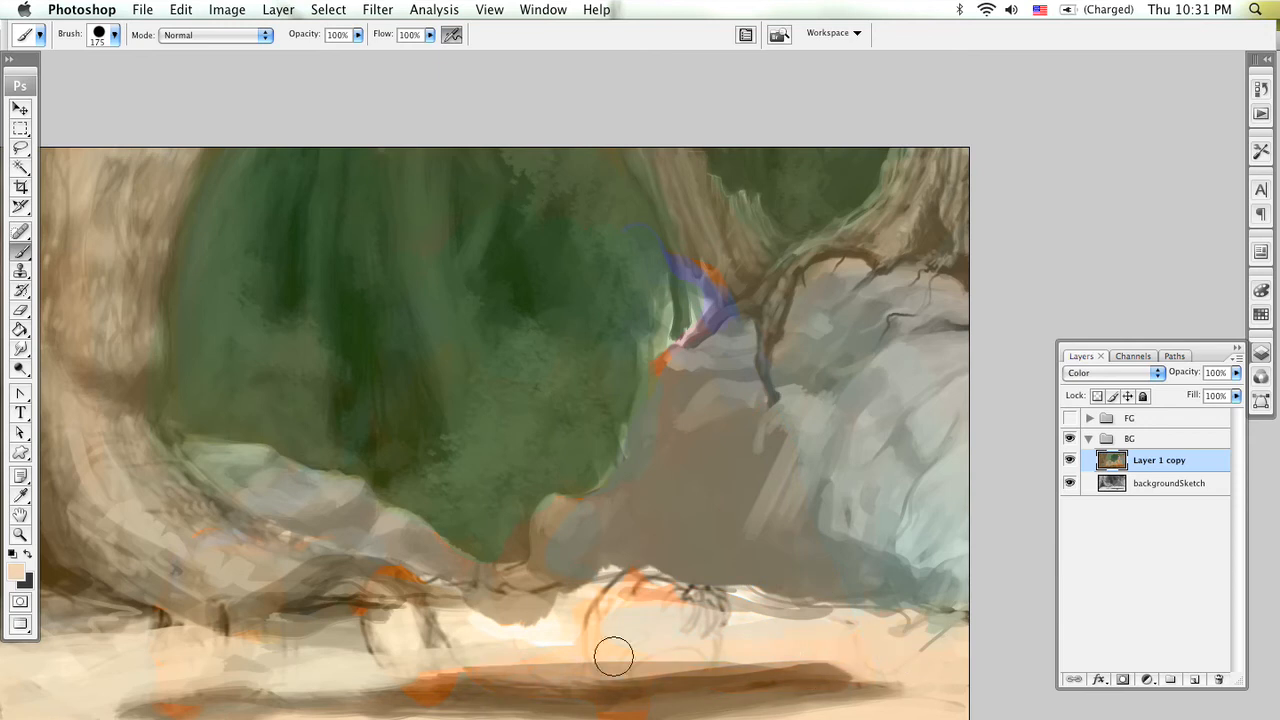
left_click_drag(806, 655, 826, 563)
mouse_move(453, 634)
left_mouse_down()
mouse_move(842, 577)
mouse_move(445, 585)
left_mouse_up()
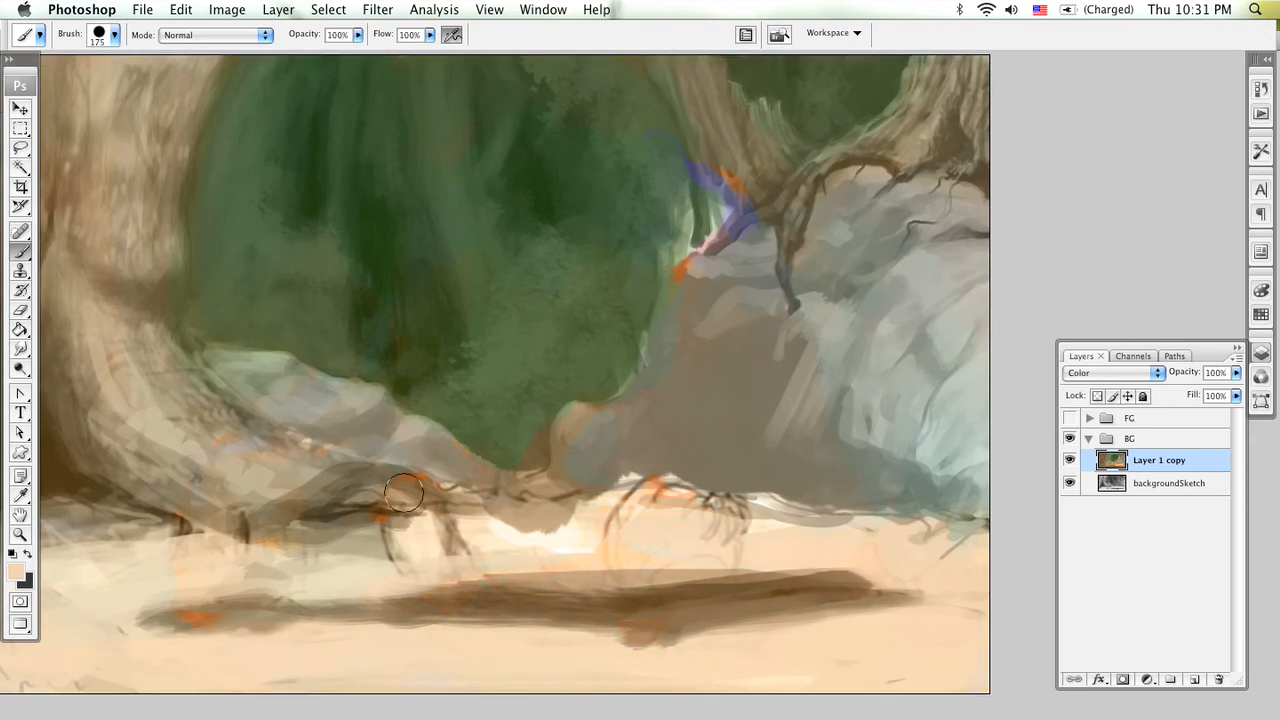
mouse_move(256, 430)
left_mouse_down()
mouse_move(149, 460)
mouse_move(171, 526)
left_mouse_up()
Step: Sample forest green and paint it along the lower edge of the forest opening beside the rocks
left_click(646, 354, "alt")
left_click_drag(549, 389, 534, 448)
key("super+equal")
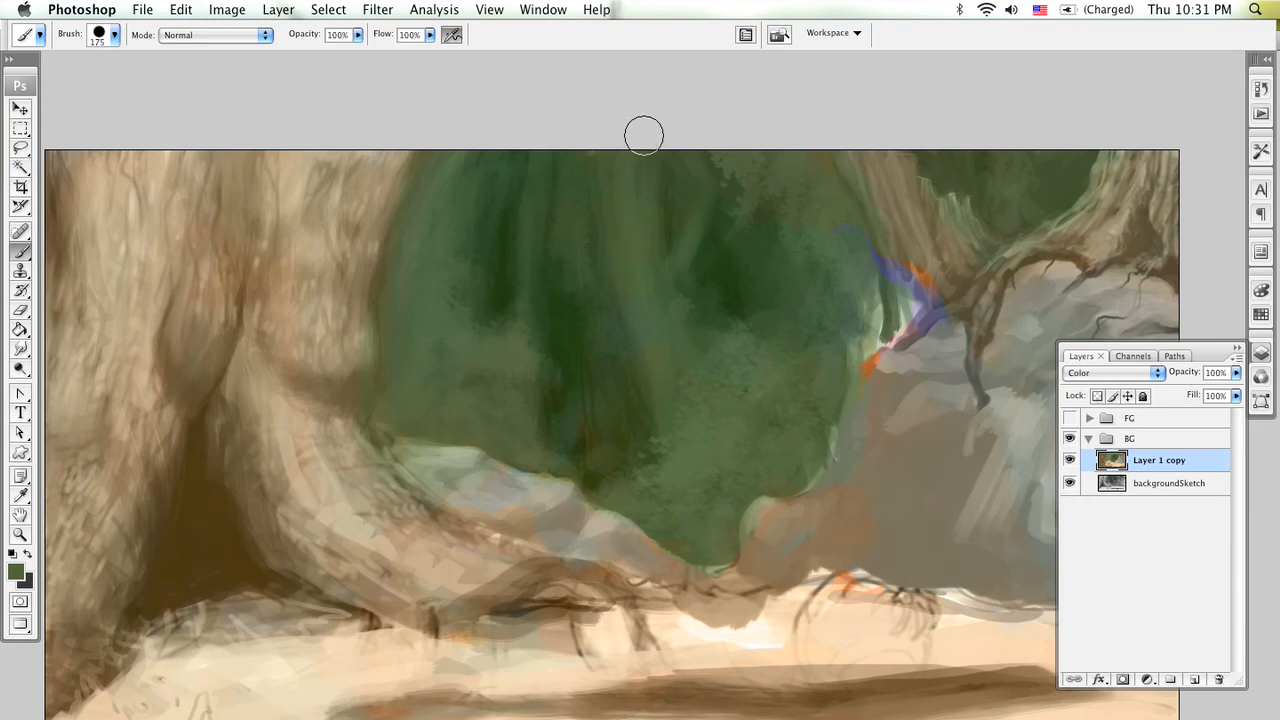
Step: Switch to Finder, check snackingCutie.psd in the snacking cutie folder under Documents > !!MONSTER CUTIE, and return to Photoshop
key("super+Tab")
key("super+Tab")
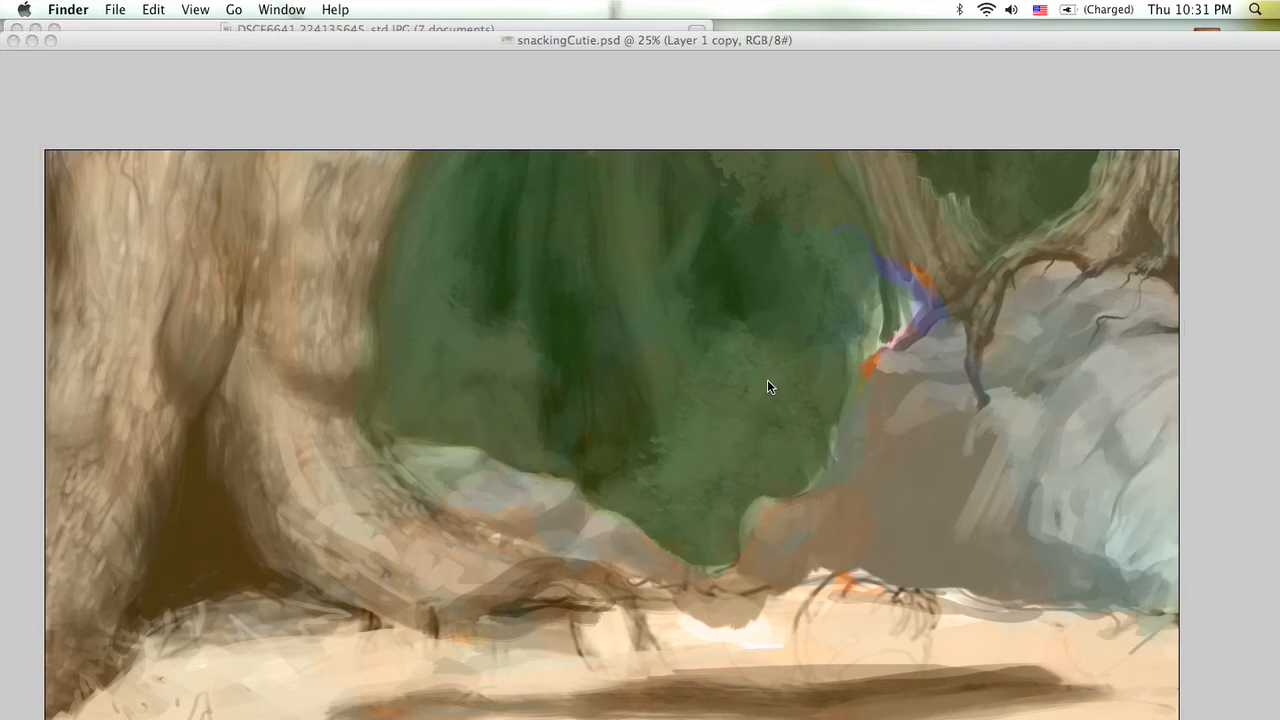
key("super+n")
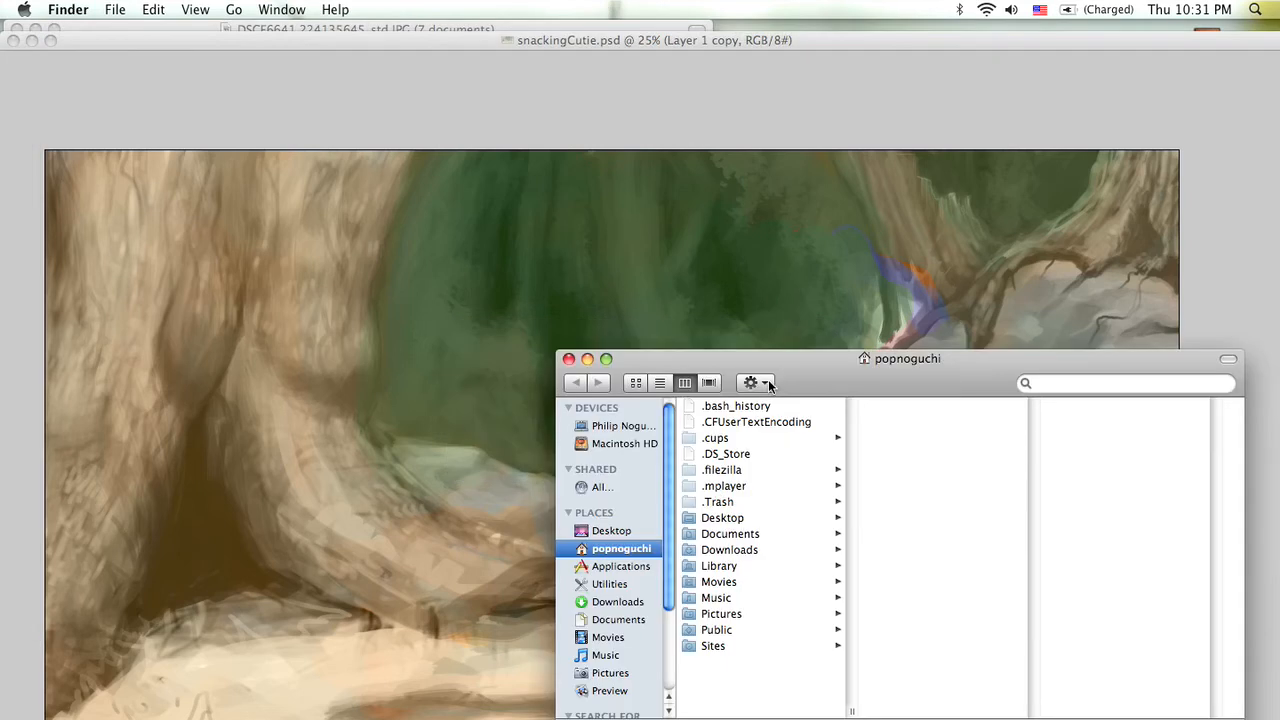
left_click(620, 619)
left_click(783, 598)
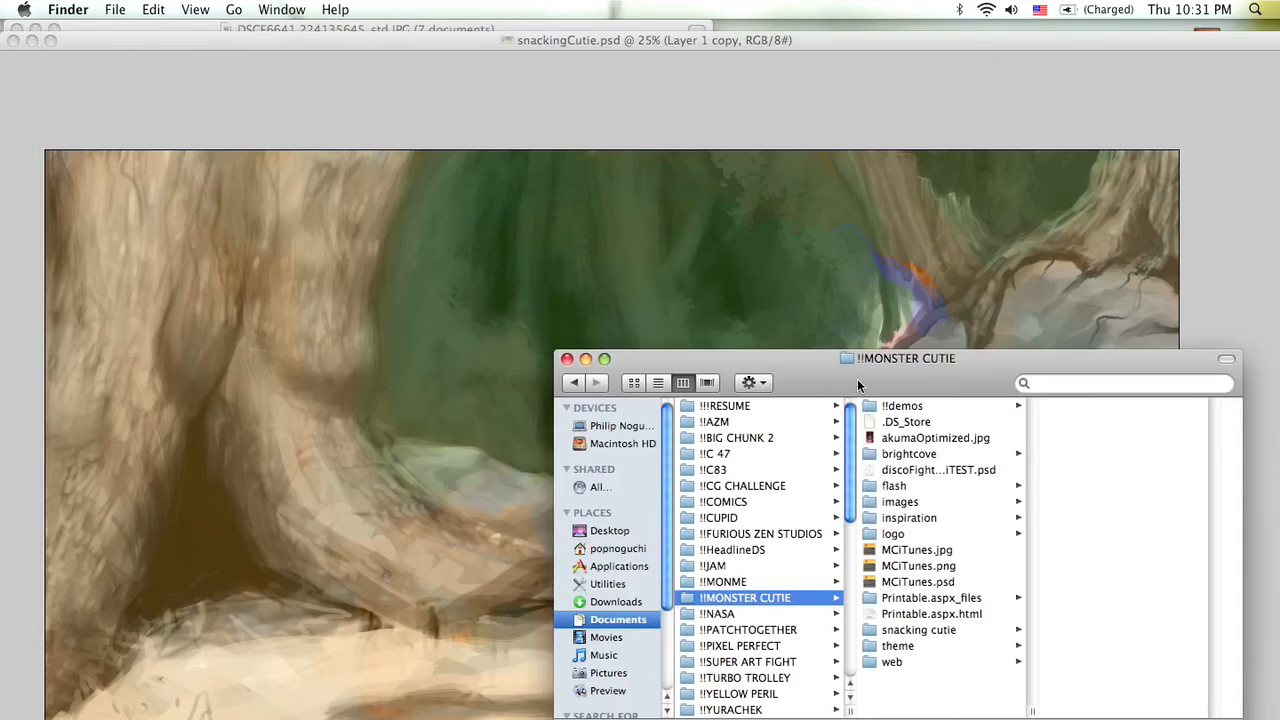
left_click_drag(866, 378, 626, 182)
left_click(700, 431)
left_click(910, 238)
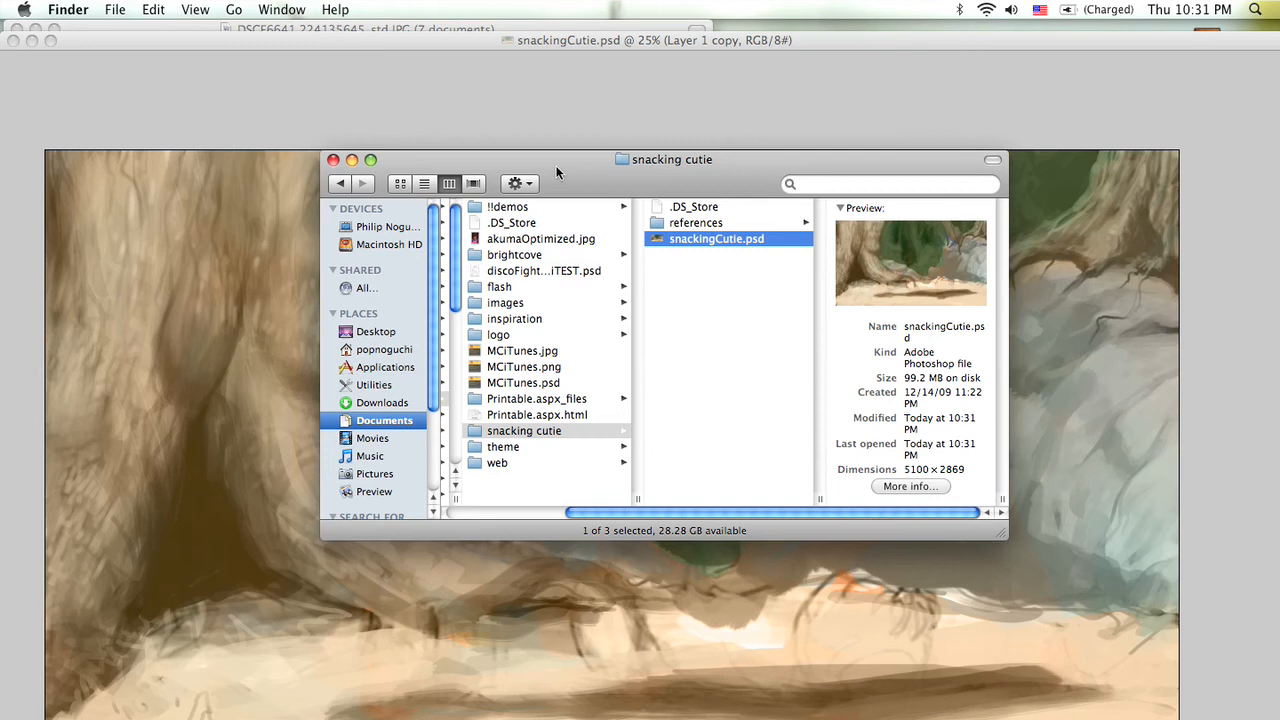
left_click(436, 123)
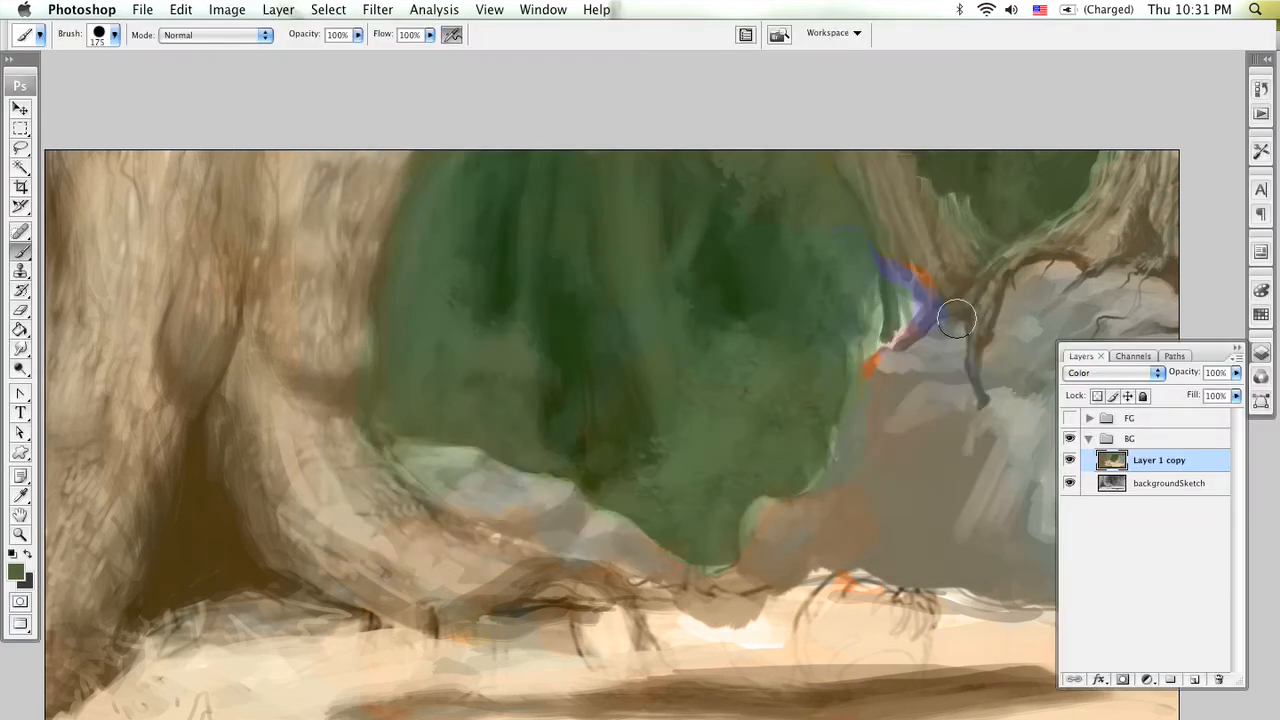
Step: Sample the trunk brown and paint it over the leftover blue and orange around the root beside the forest opening
left_click(928, 220, "alt")
mouse_move(928, 250)
left_mouse_down()
mouse_move(923, 294)
mouse_move(900, 298)
left_mouse_up()
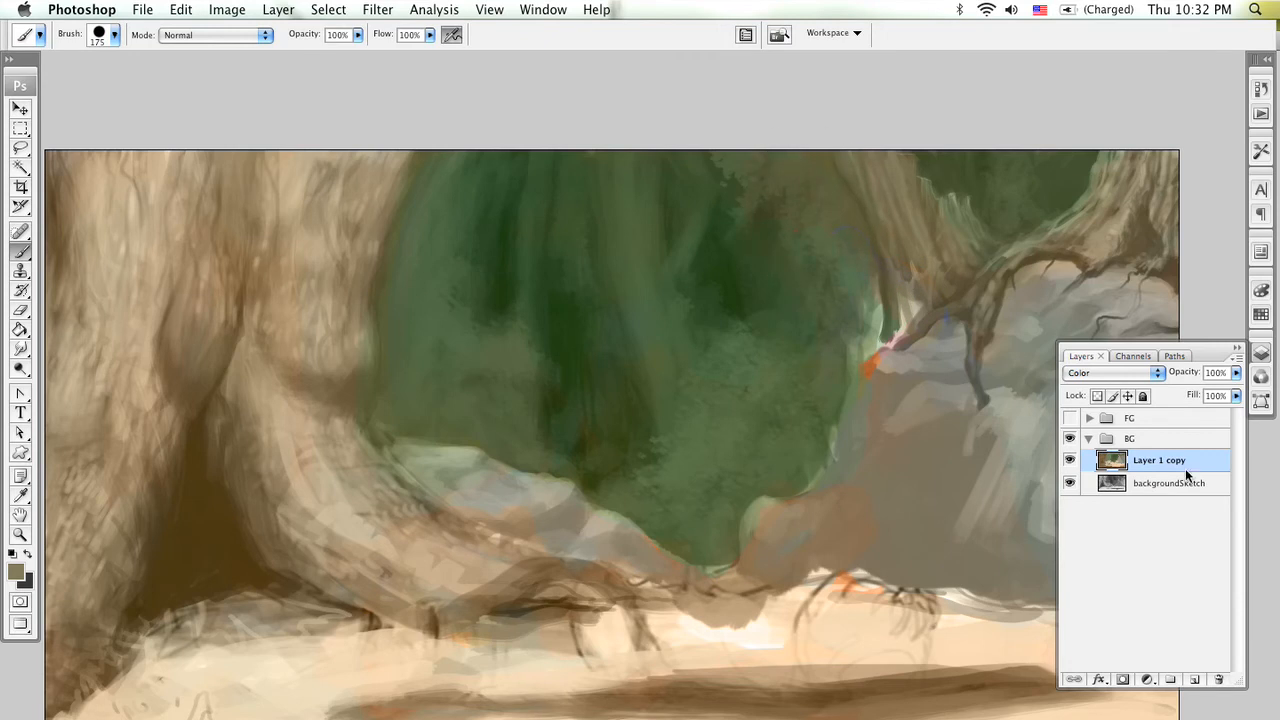
Step: Add a new layer named "overpaint" above Layer 1 copy, and rename Layer 1 copy "colorized layer"
left_click(1197, 679)
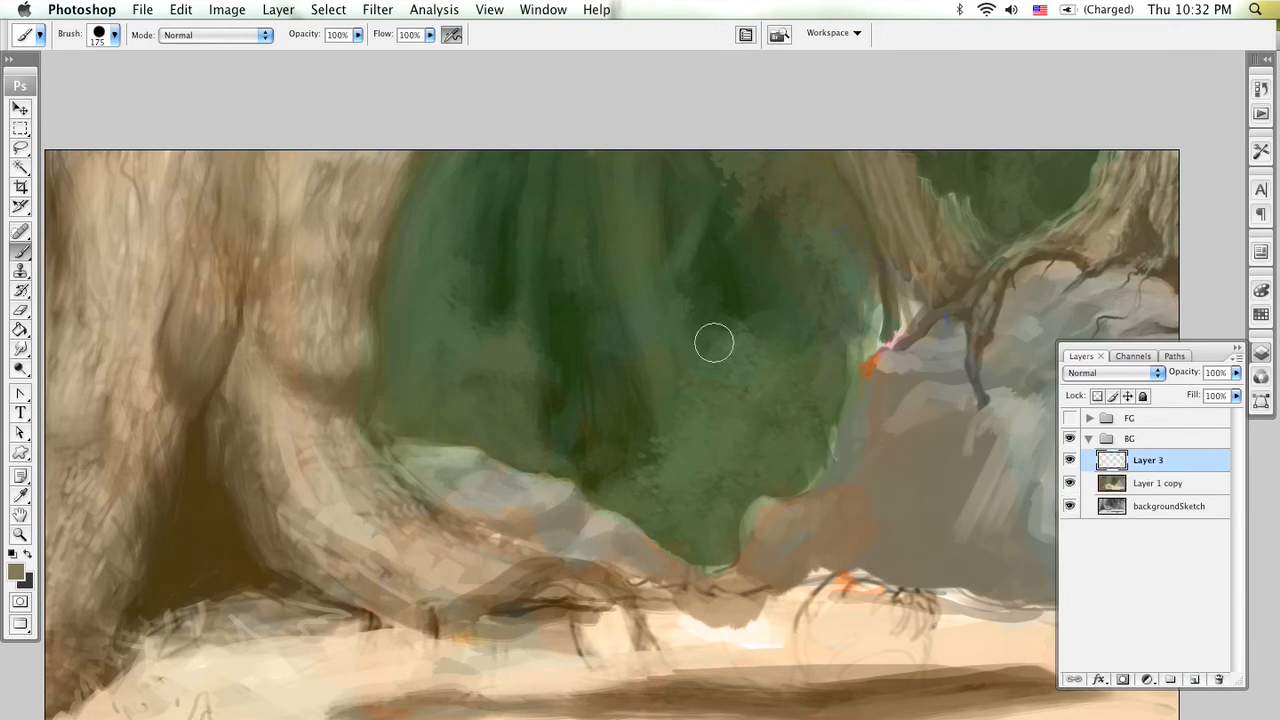
mouse_move(550, 312)
left_mouse_down()
mouse_move(661, 224)
mouse_move(540, 274)
mouse_move(606, 349)
mouse_move(600, 309)
left_mouse_up()
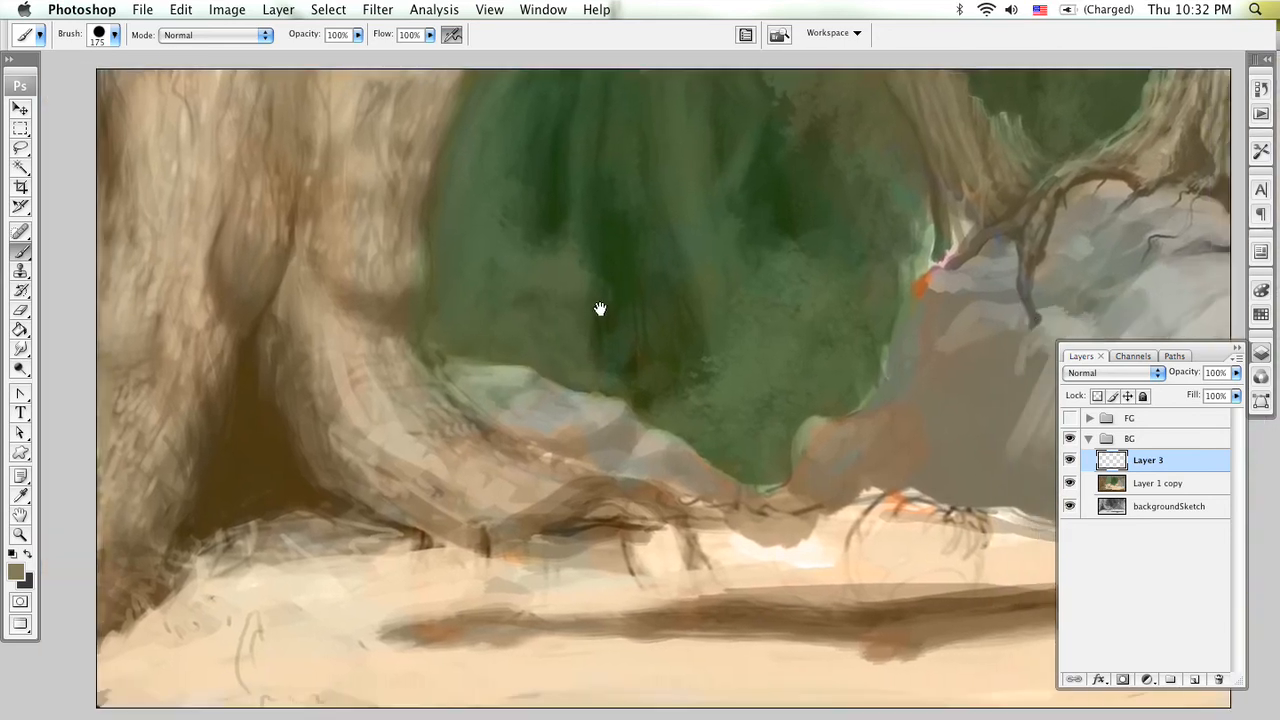
double_click(1150, 488)
key("Return")
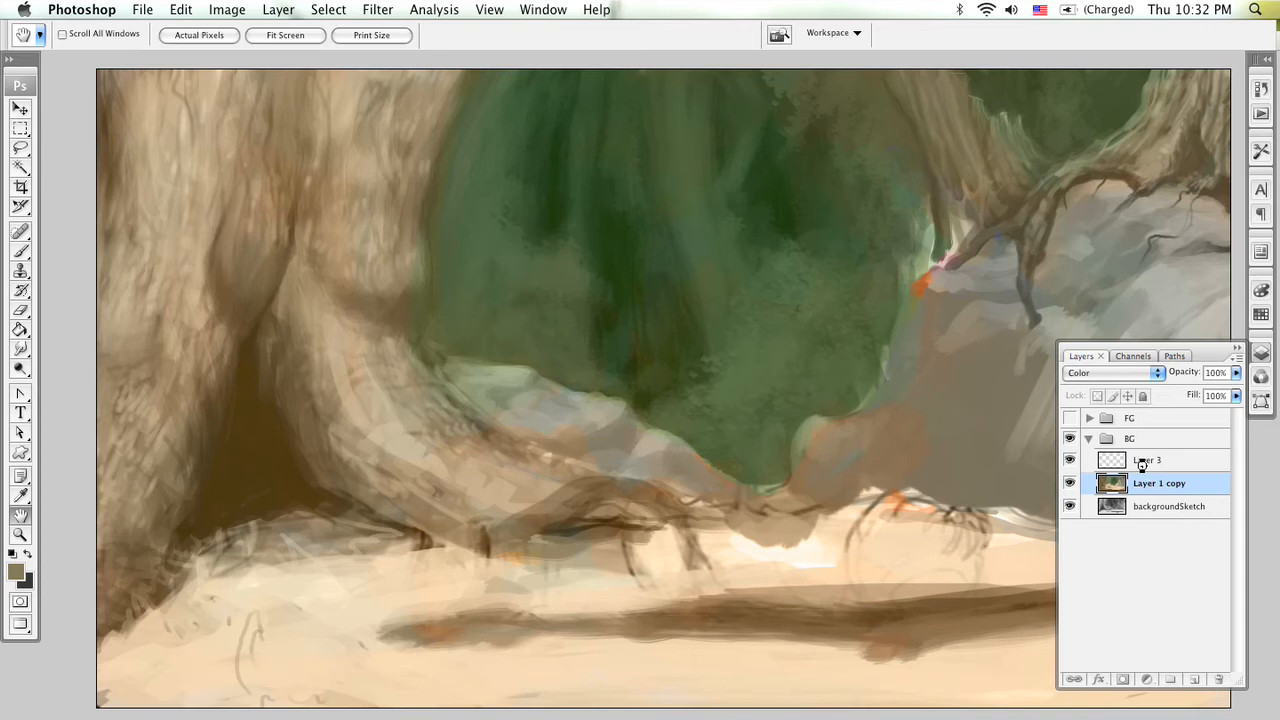
key("b")
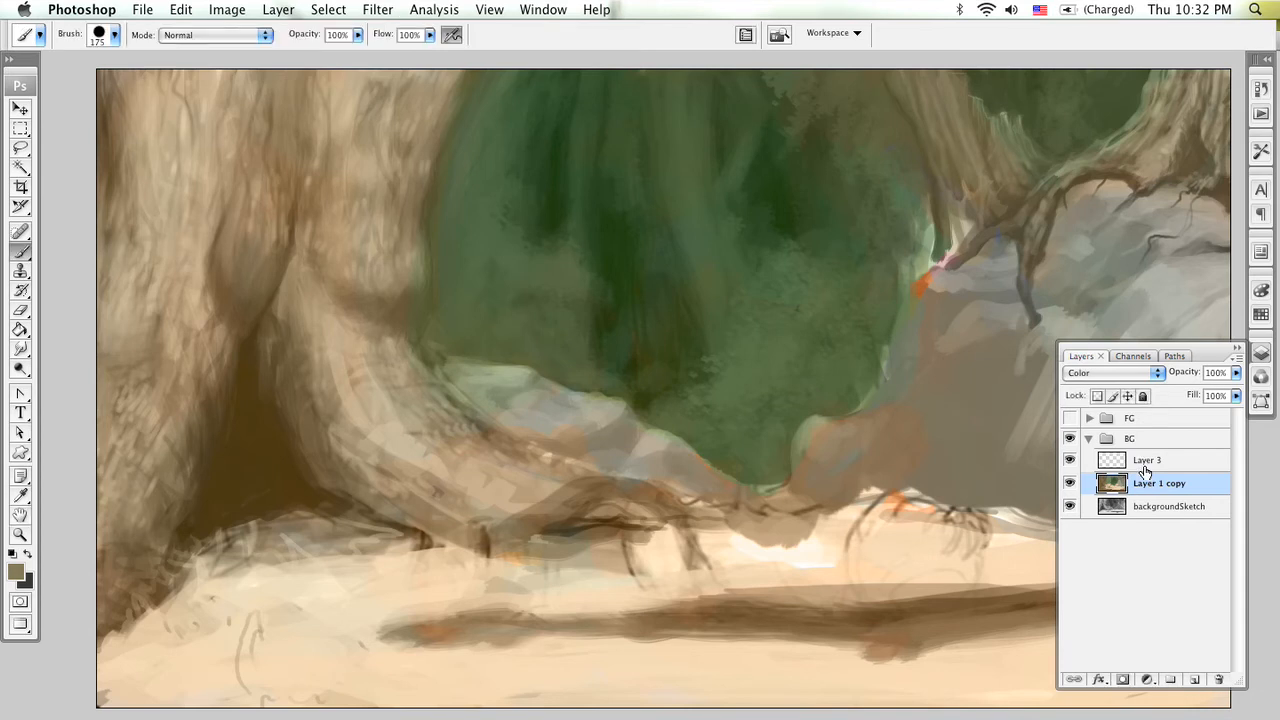
double_click(1159, 485)
type("colorized layer")
double_click(1146, 461)
type("overpaint")
key("Return")
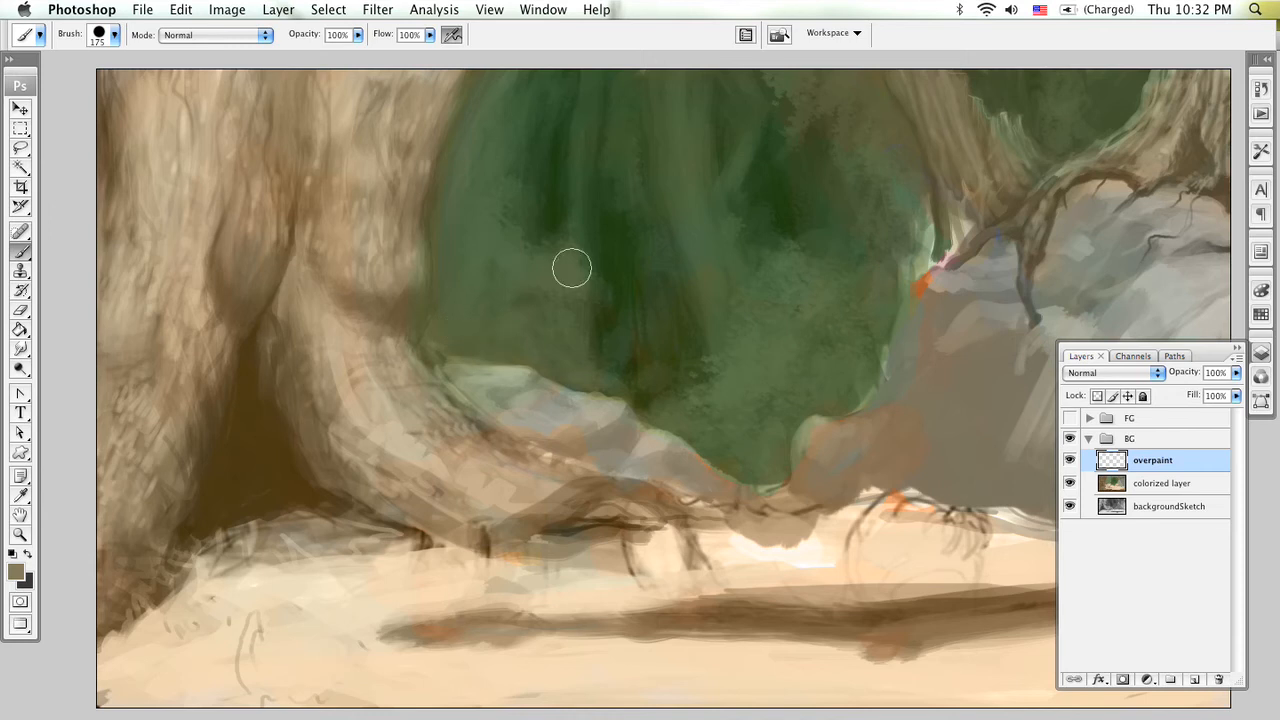
key("z")
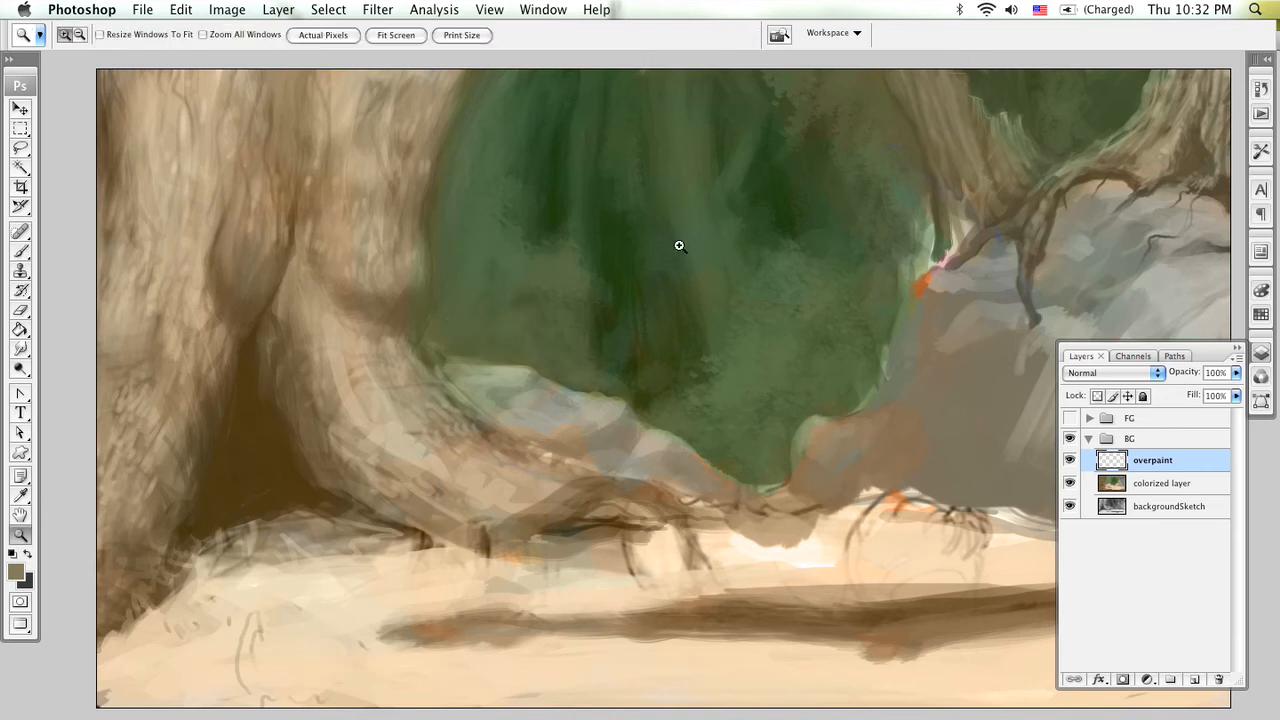
left_click_drag(647, 319, 663, 388)
left_click(663, 376, "alt")
left_click(663, 380, "alt")
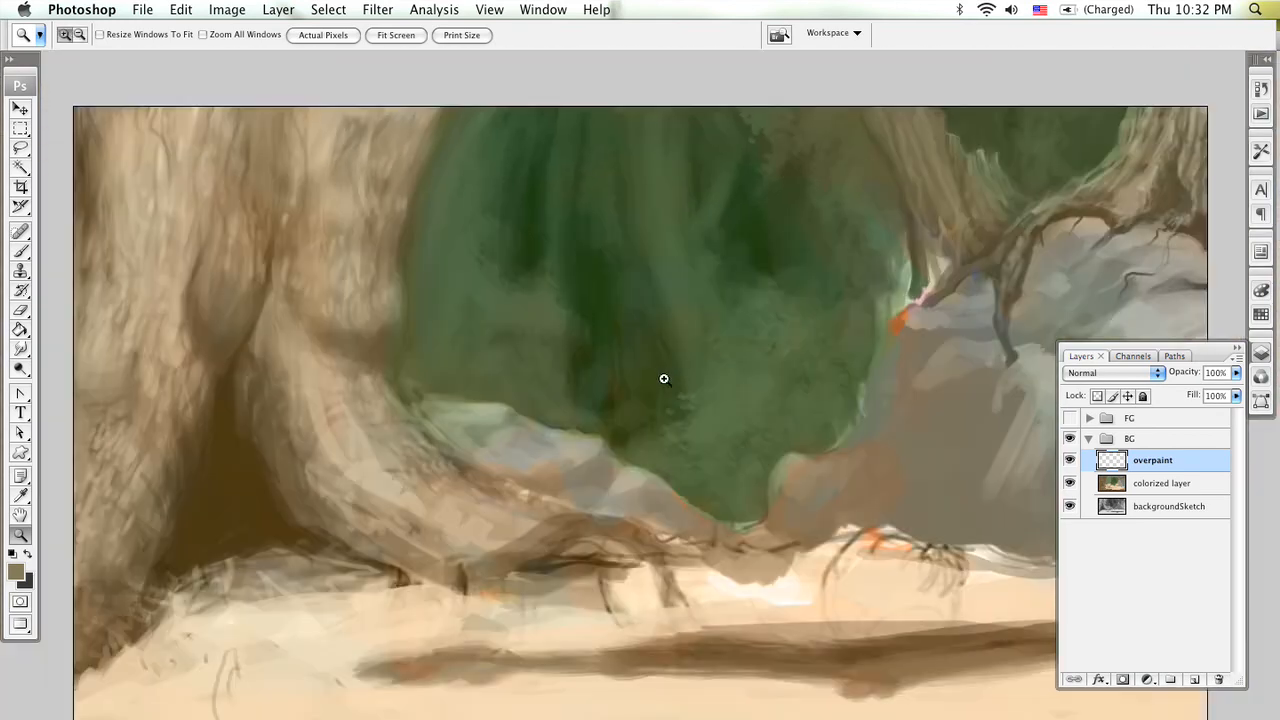
key("b")
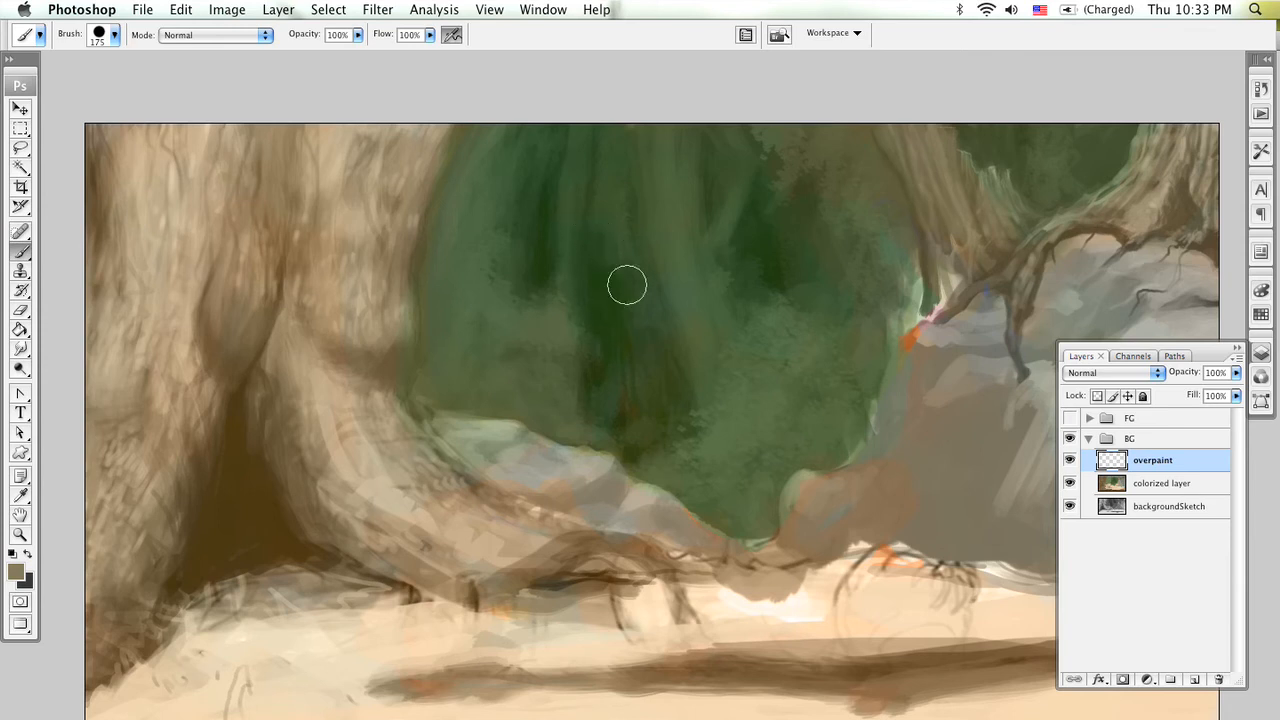
Step: Switch to Preview, examine the forest clearing and silver-rock wood reference photos, and hide Preview again
key("super+Tab")
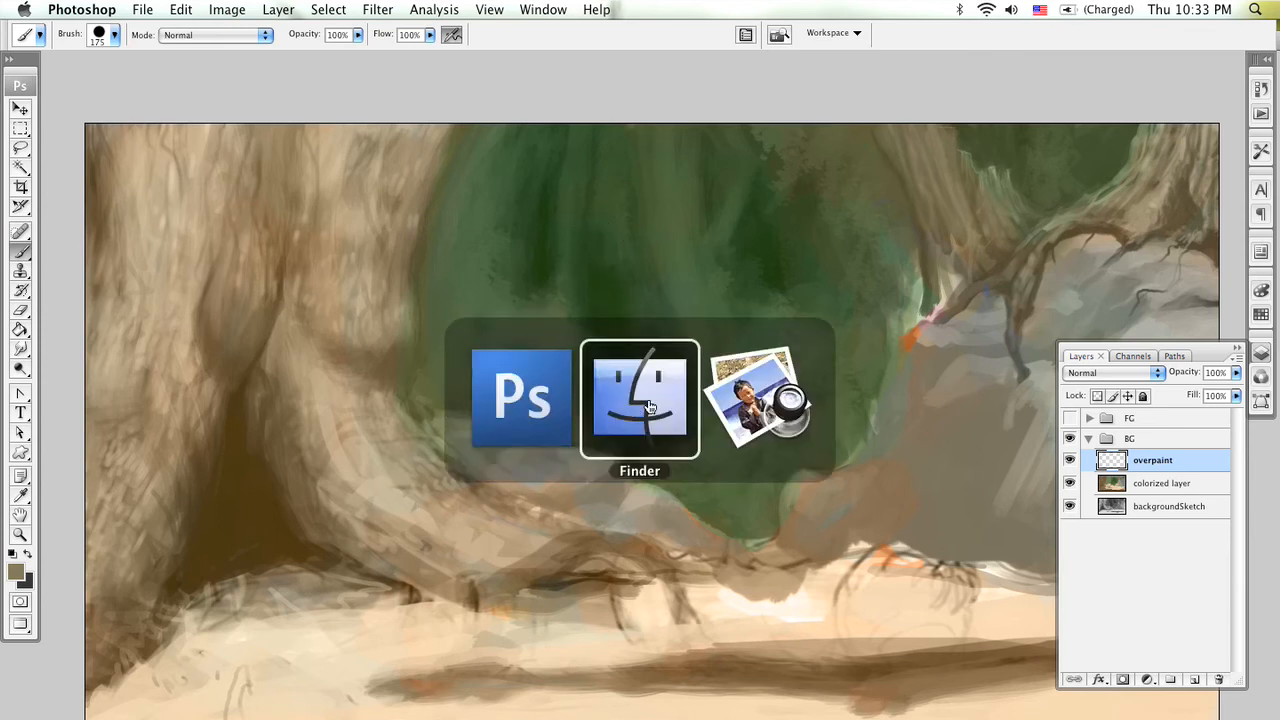
left_click(720, 403)
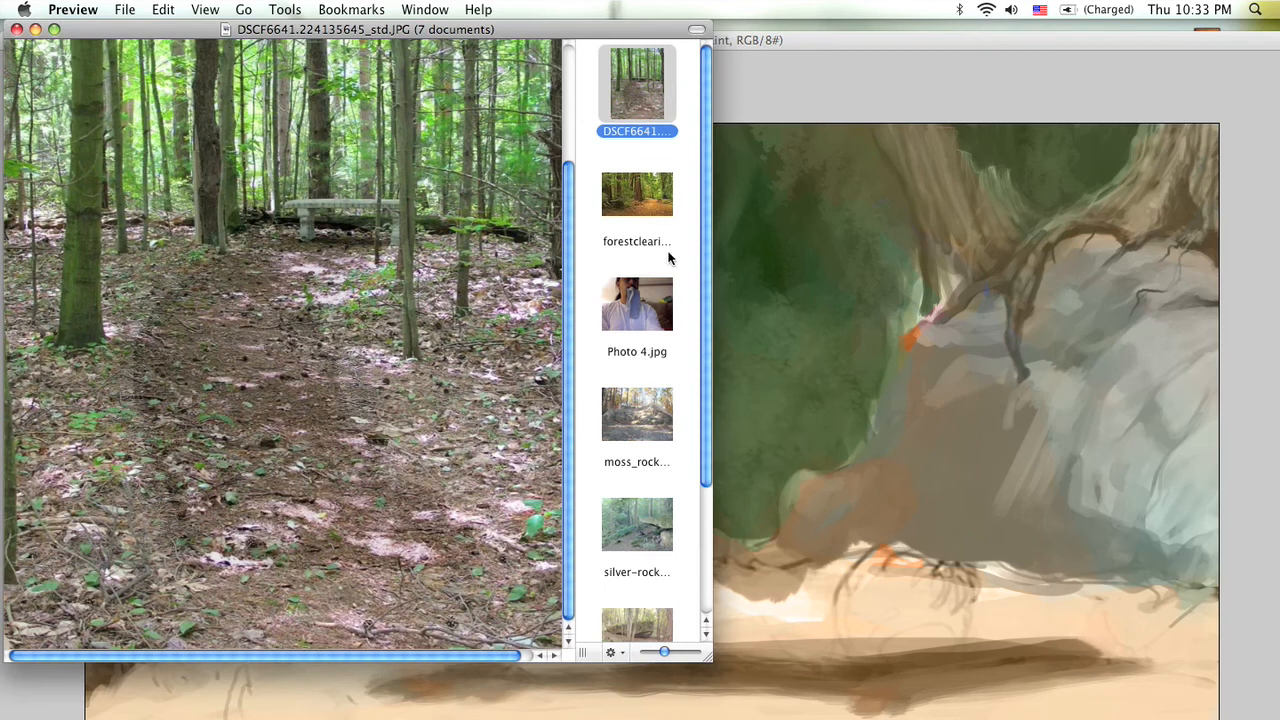
left_click(655, 206)
left_click_drag(703, 475, 703, 548)
left_click(635, 442)
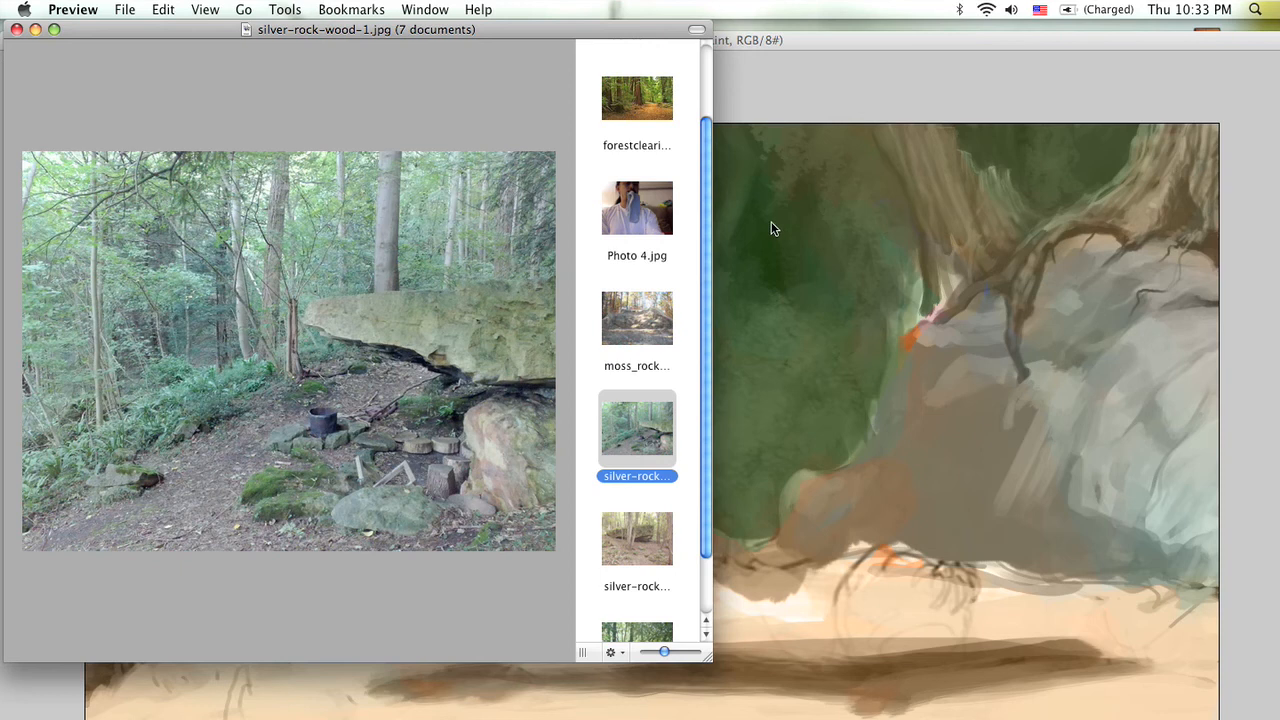
key("super+h")
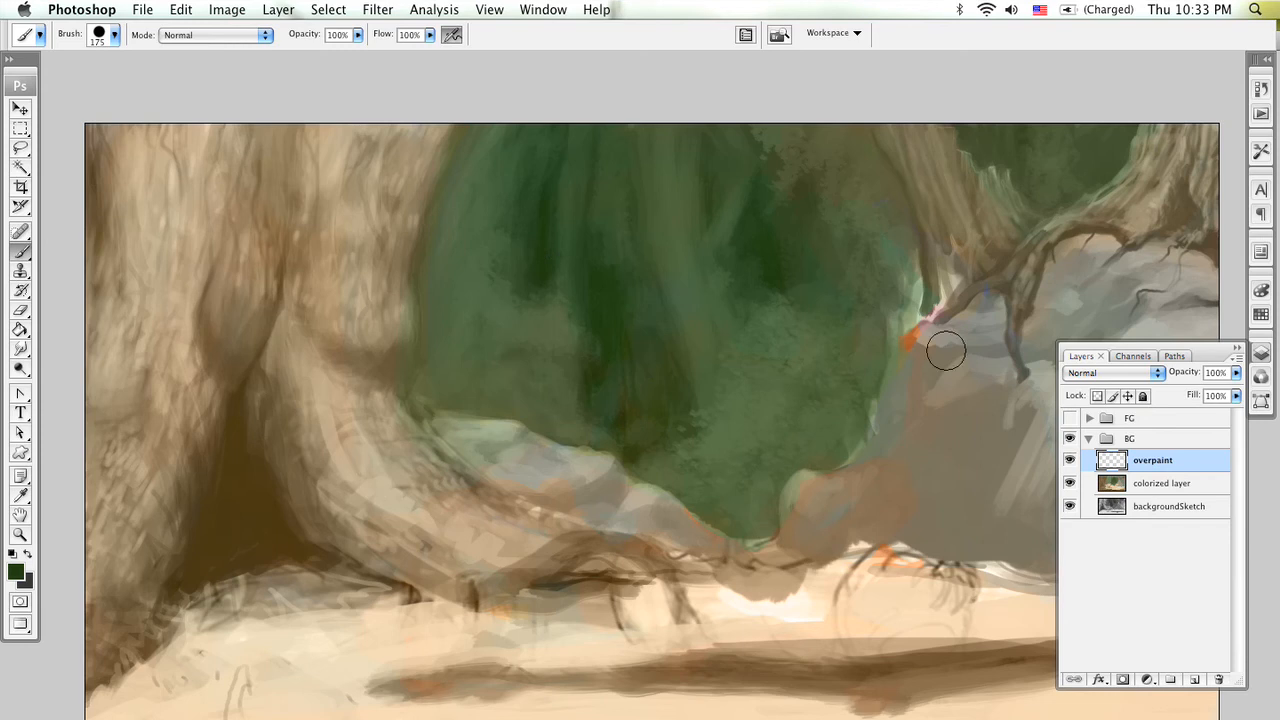
Step: Choose a less saturated green and glaze it over the large forest opening on the overpaint layer with a 500 px brush
left_click(15, 571)
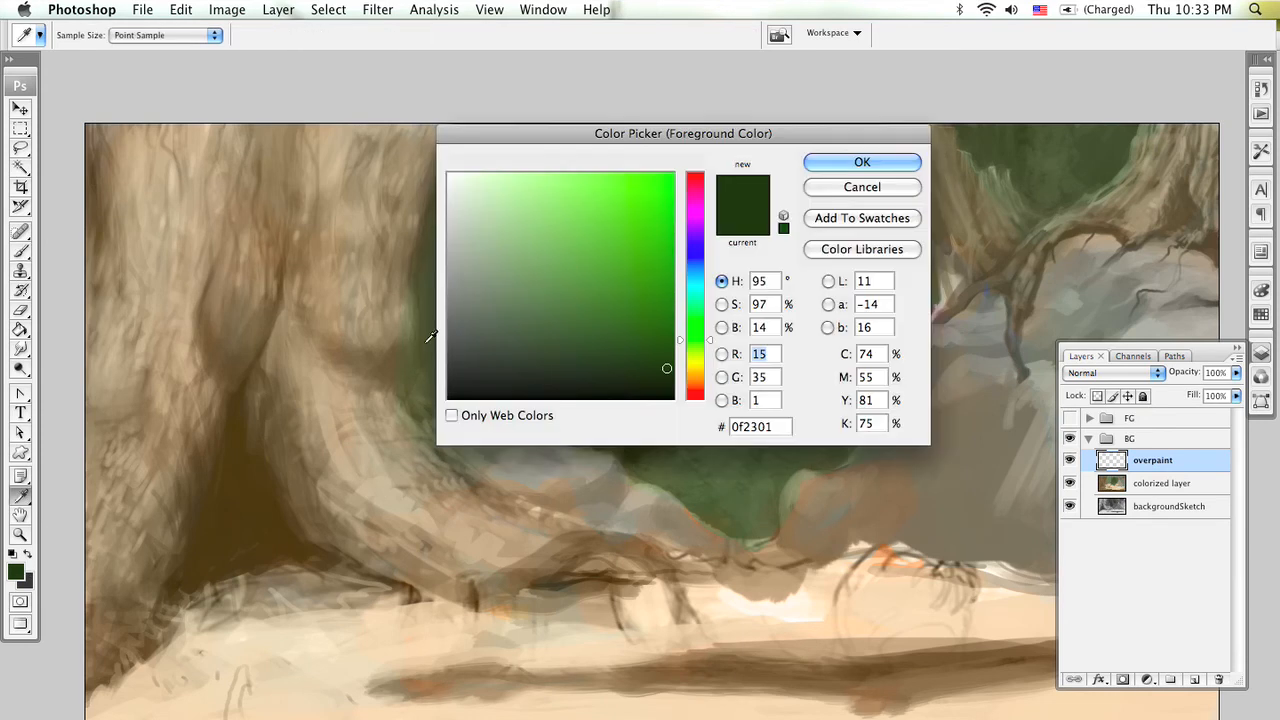
mouse_move(509, 285)
left_mouse_down()
mouse_move(483, 290)
mouse_move(514, 312)
mouse_move(491, 366)
mouse_move(513, 343)
left_mouse_up()
left_click(853, 162)
key("b")
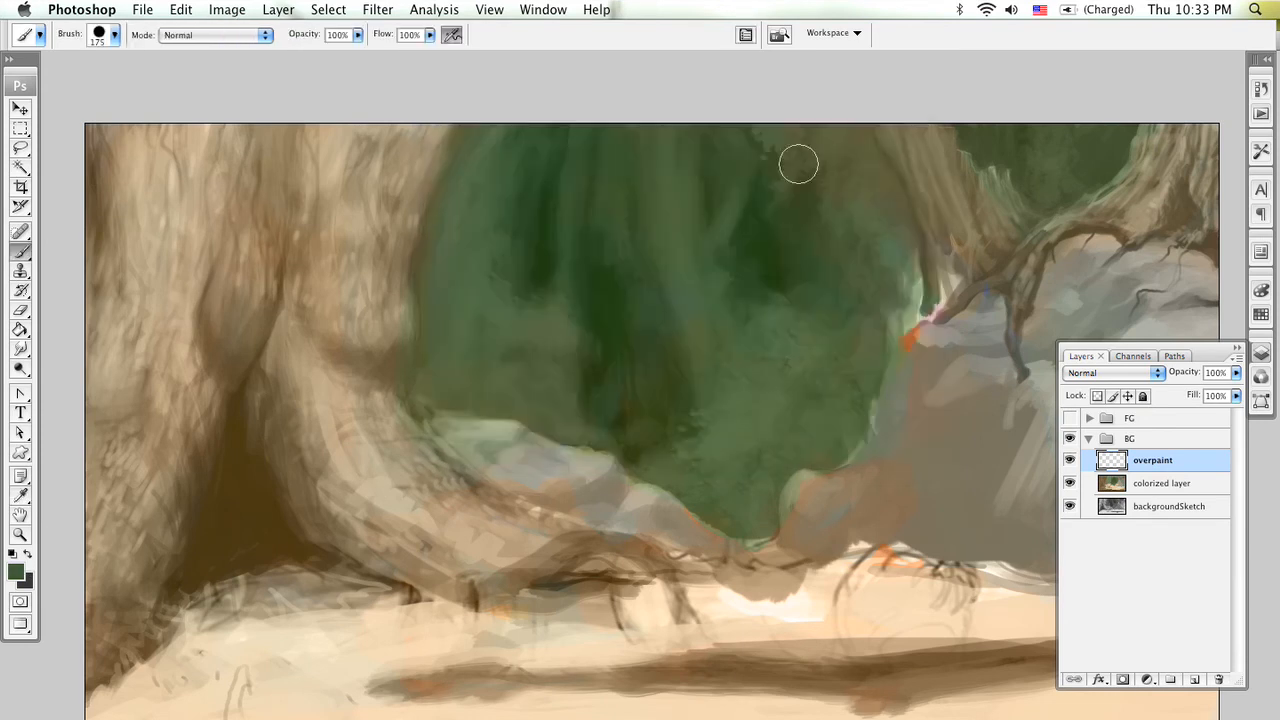
key("bracketright")
key("bracketright")
key("bracketright")
key("bracketright")
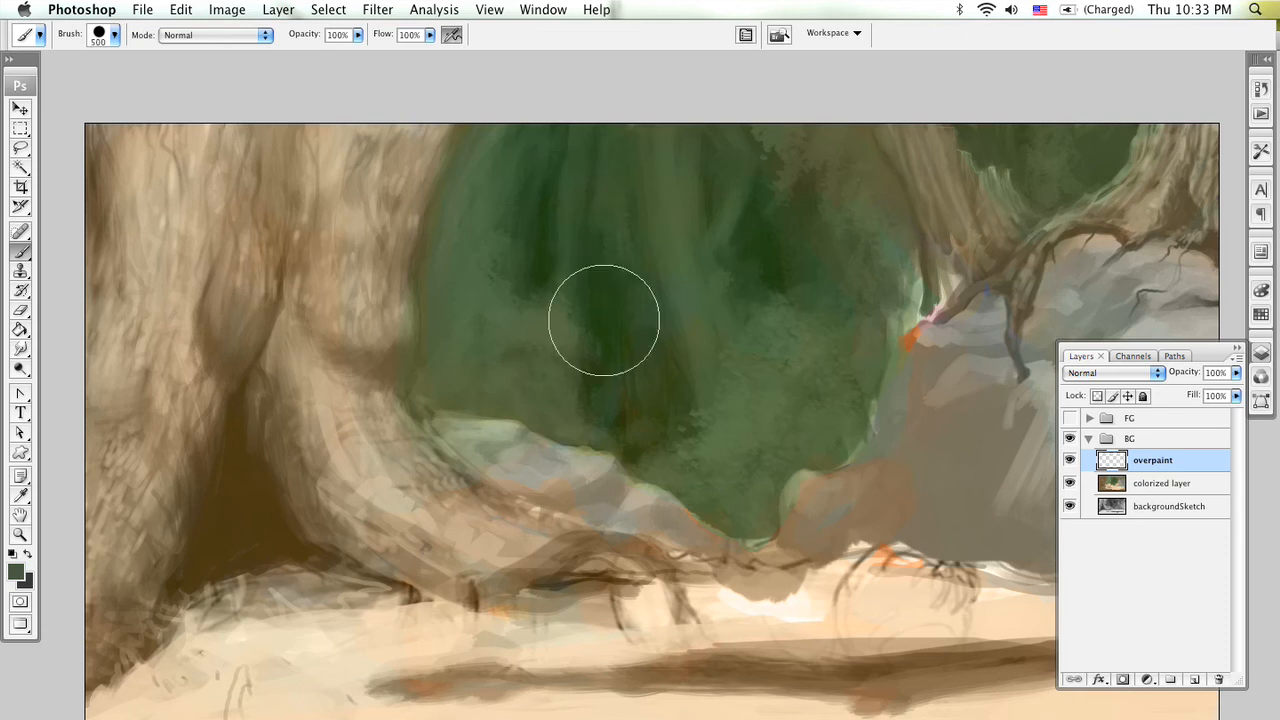
mouse_move(547, 367)
left_mouse_down()
mouse_move(596, 373)
mouse_move(591, 162)
mouse_move(634, 375)
mouse_move(609, 190)
mouse_move(672, 375)
mouse_move(700, 283)
mouse_move(776, 270)
mouse_move(829, 289)
mouse_move(759, 145)
mouse_move(720, 427)
mouse_move(657, 209)
mouse_move(655, 431)
mouse_move(580, 166)
mouse_move(567, 379)
mouse_move(531, 159)
mouse_move(499, 324)
mouse_move(494, 261)
mouse_move(486, 386)
mouse_move(544, 324)
mouse_move(654, 389)
mouse_move(750, 491)
mouse_move(765, 411)
mouse_move(860, 346)
mouse_move(828, 187)
mouse_move(872, 247)
mouse_move(811, 138)
mouse_move(876, 261)
mouse_move(888, 199)
mouse_move(1053, 150)
left_mouse_up()
Step: Reduce the brush to 150 px and glaze the muted green over the small forest opening between the right-hand roots
key("bracketleft")
key("bracketleft")
key("bracketleft")
key("bracketleft")
key("bracketleft")
key("bracketleft")
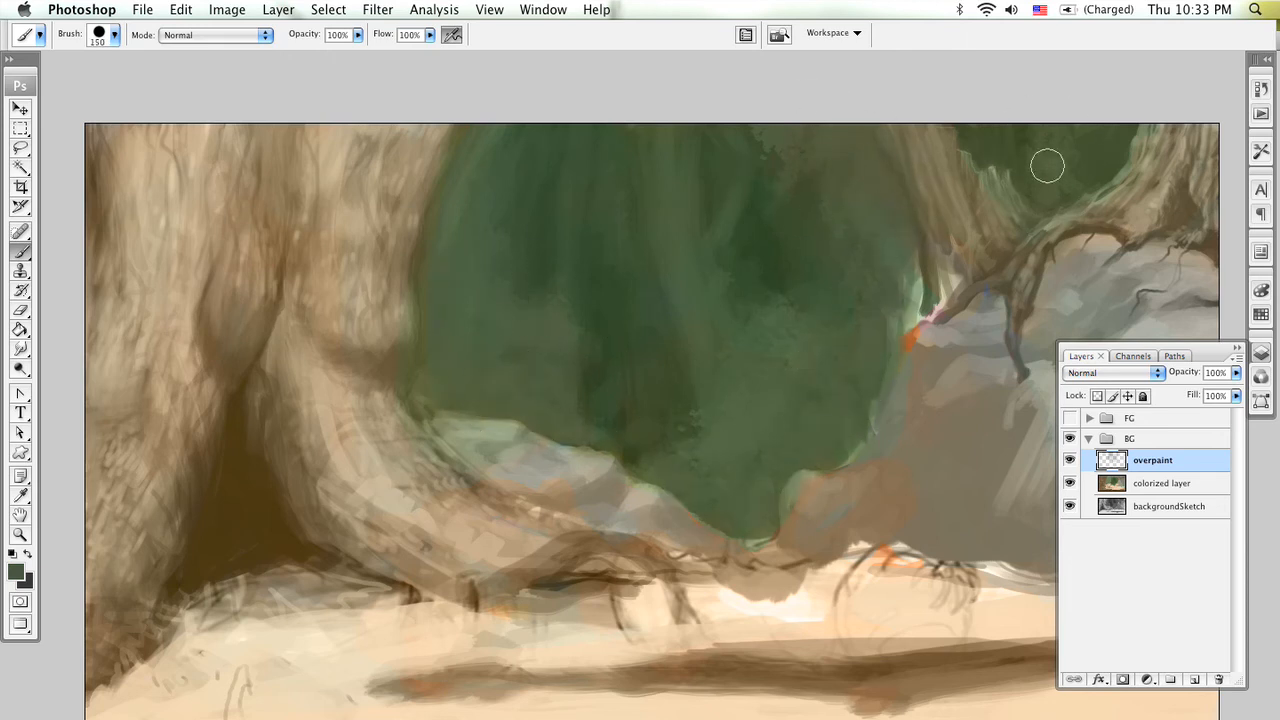
left_click_drag(1115, 148, 1054, 215)
Step: Enlarge the brush to 600 px and tint the large tree trunk on the left with the muted green
key("bracketright")
key("bracketright")
key("bracketright")
key("bracketright")
key("bracketright")
key("bracketright")
key("bracketright")
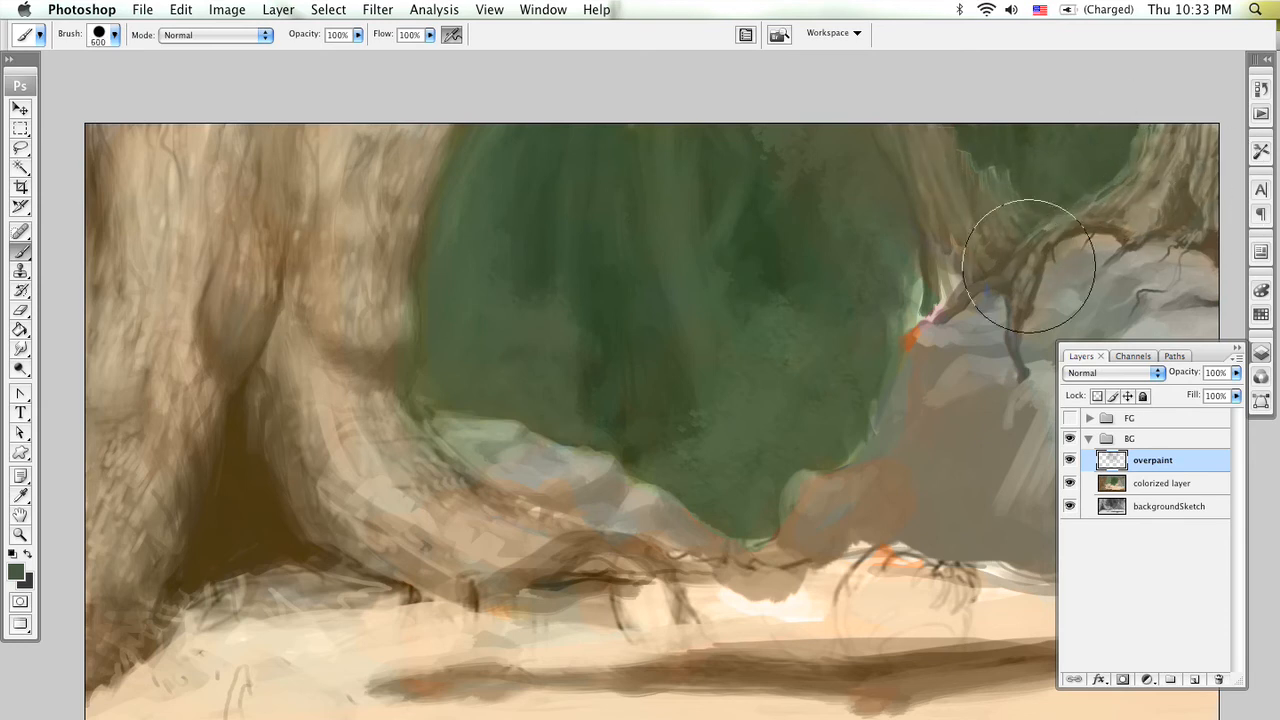
mouse_move(351, 401)
left_mouse_down()
mouse_move(214, 143)
mouse_move(104, 628)
left_mouse_up()
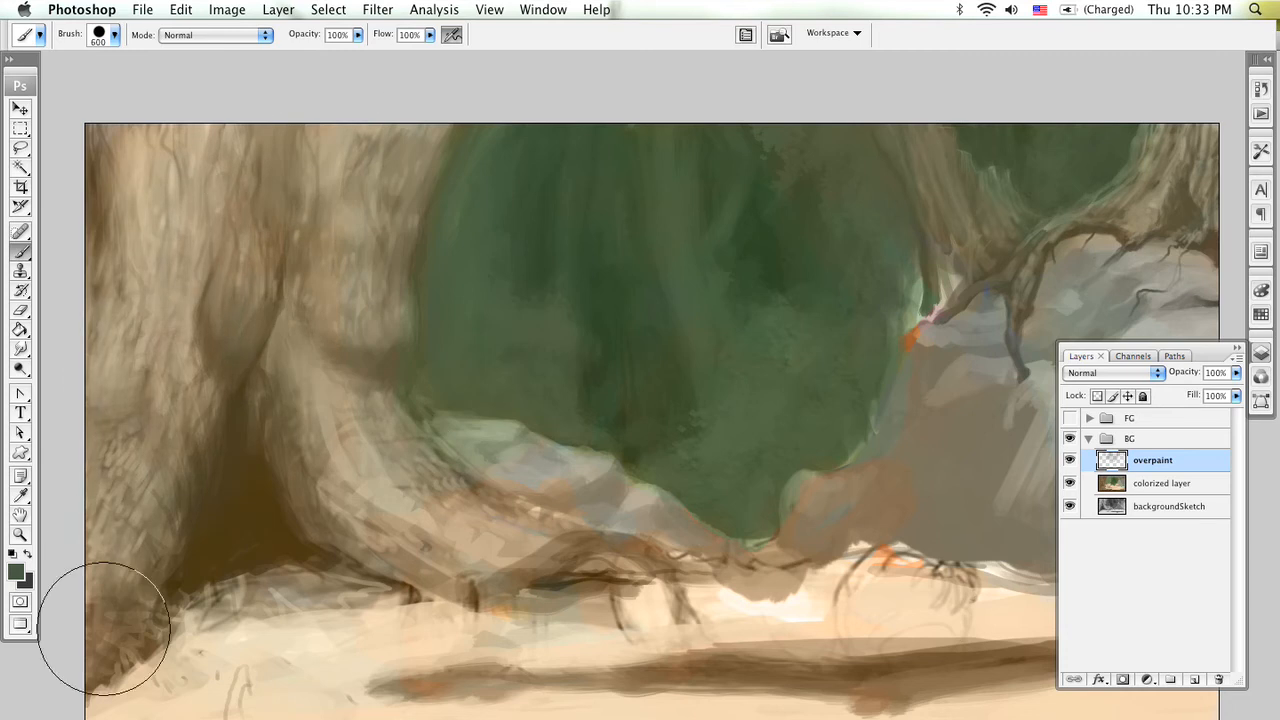
Step: Glaze the muted green lightly across the sandy ground, and reselect the overpaint layer
left_click_drag(623, 480, 603, 386)
mouse_move(328, 336)
left_mouse_down()
mouse_move(394, 466)
mouse_move(157, 571)
mouse_move(391, 557)
mouse_move(712, 587)
mouse_move(971, 571)
mouse_move(936, 494)
left_mouse_up()
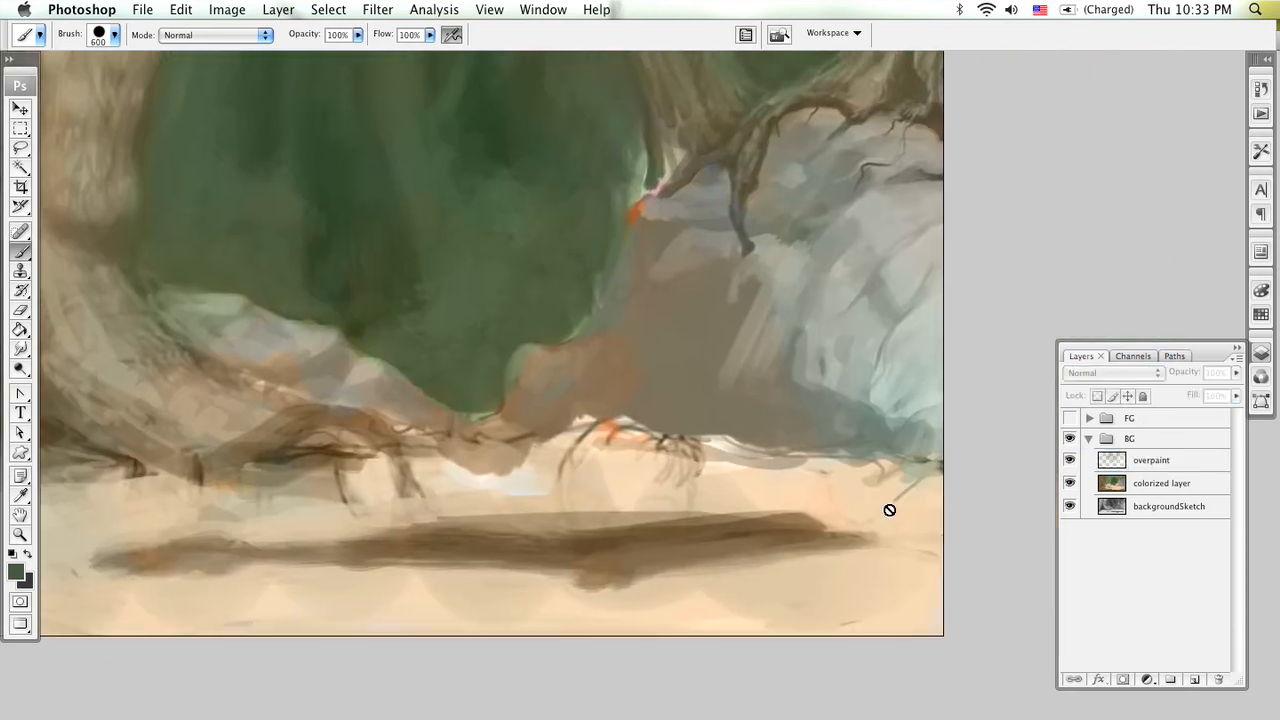
left_click(895, 505)
left_click(756, 244)
left_click(1160, 461)
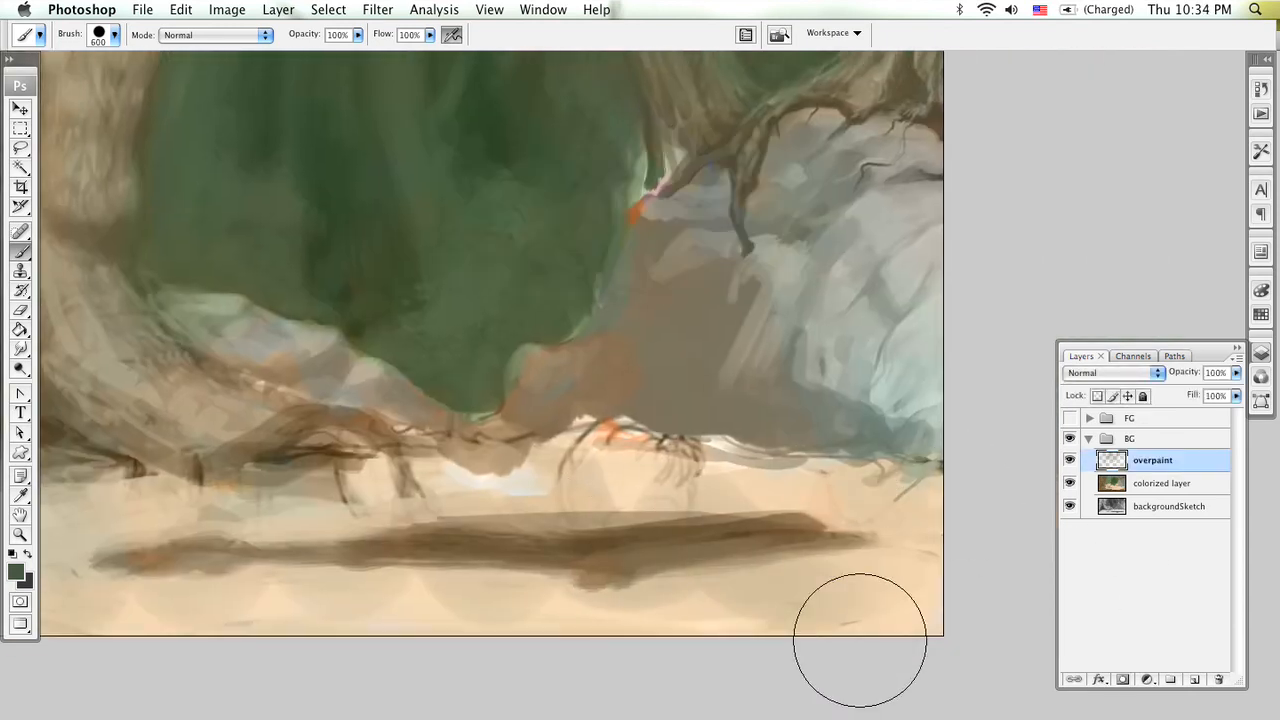
Step: Set the brush to 35 px and the foreground color to dark gray-green #272e23 for shading the large forest opening
left_click_drag(517, 260, 687, 367)
key("z")
mouse_move(626, 331)
left_mouse_down()
mouse_move(666, 337)
mouse_move(657, 346)
left_mouse_up()
key("b")
key("bracketleft")
key("bracketleft")
key("bracketleft")
key("bracketleft")
key("bracketleft")
key("bracketleft")
key("bracketleft")
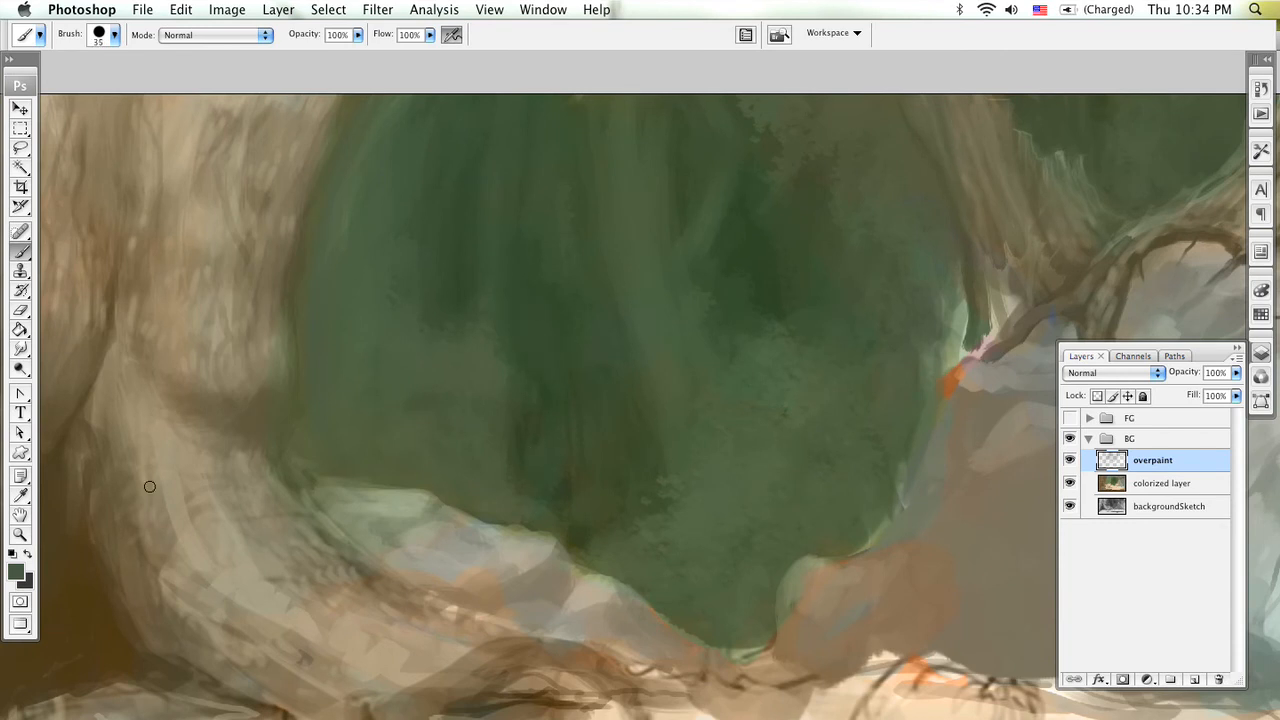
left_click(17, 571)
left_click(503, 358)
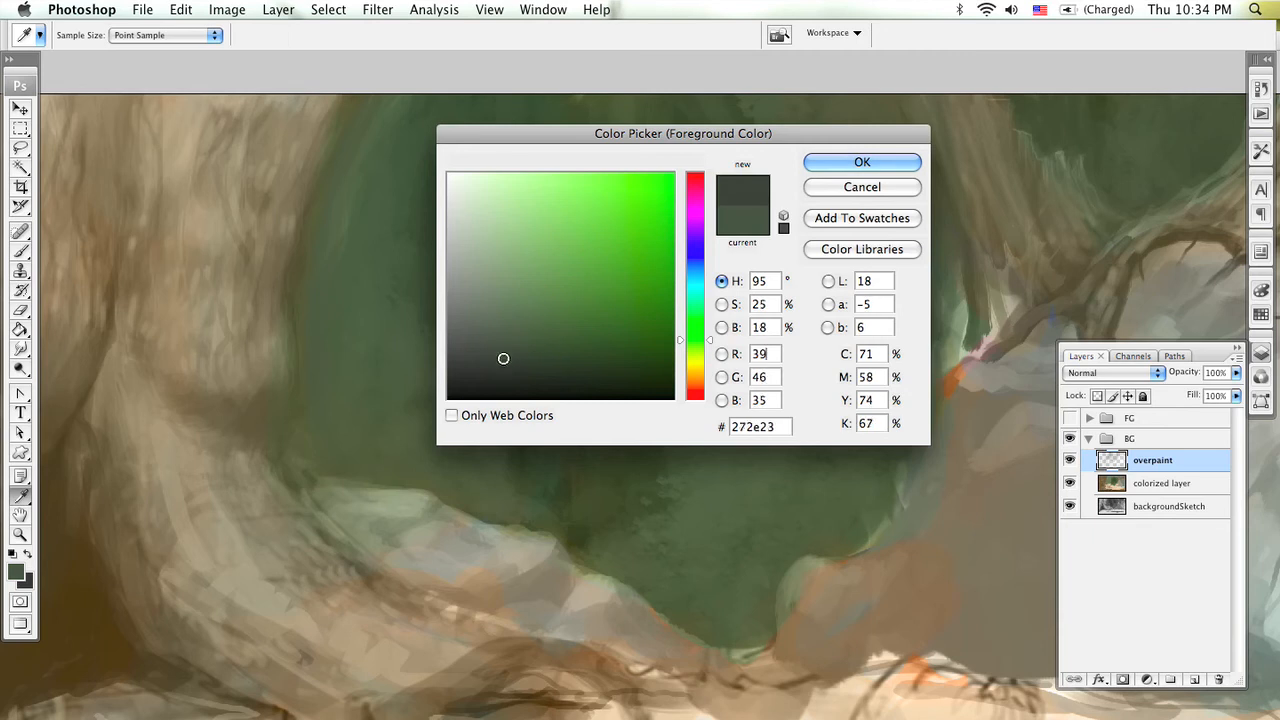
left_click(840, 160)
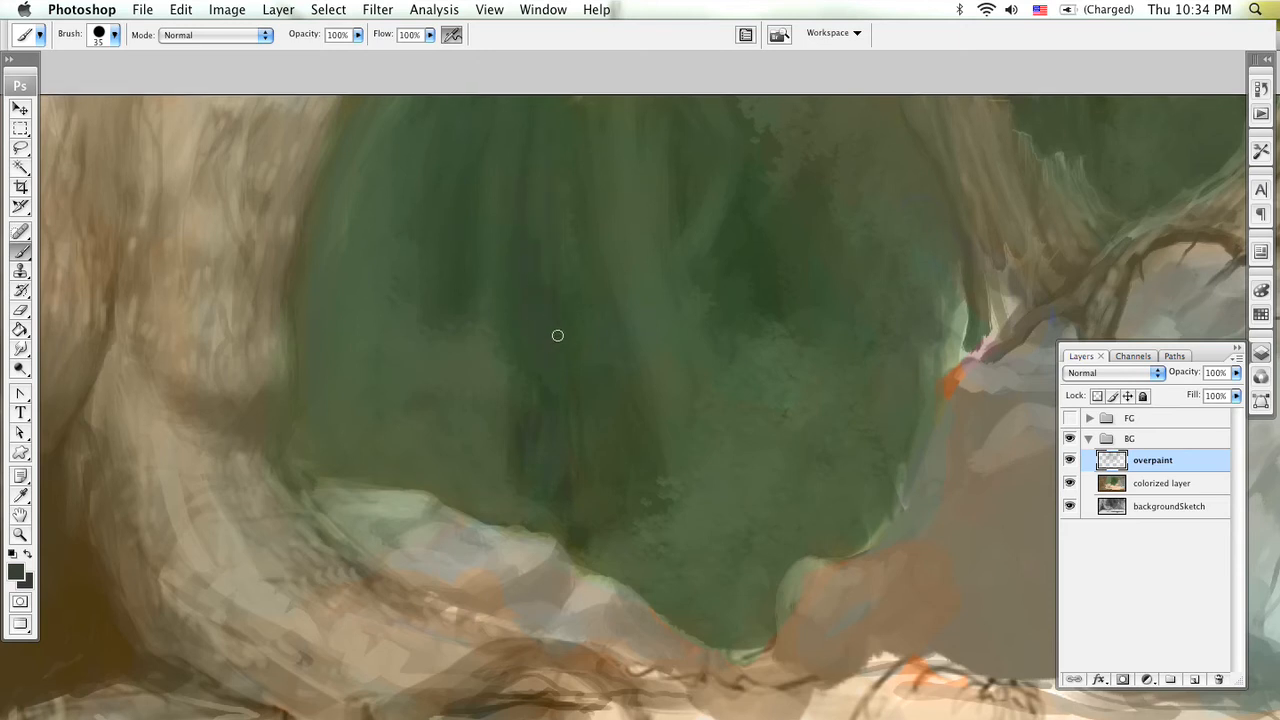
Step: Pick the 200 px spatter brush and paint dark gray-green shadows into the large and small forest openings
right_click(465, 416)
left_click(610, 573)
key("Return")
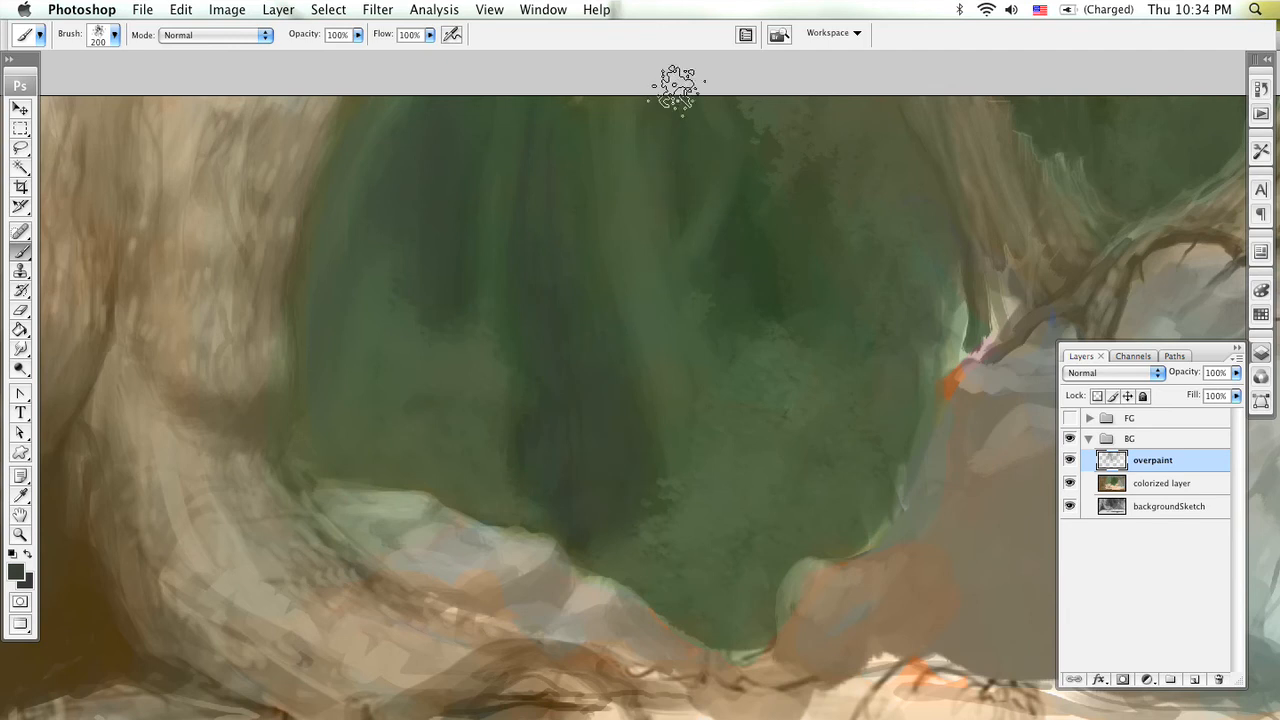
mouse_move(820, 330)
left_mouse_down()
mouse_move(817, 213)
mouse_move(811, 323)
mouse_move(757, 241)
mouse_move(778, 366)
mouse_move(731, 238)
mouse_move(750, 376)
left_mouse_up()
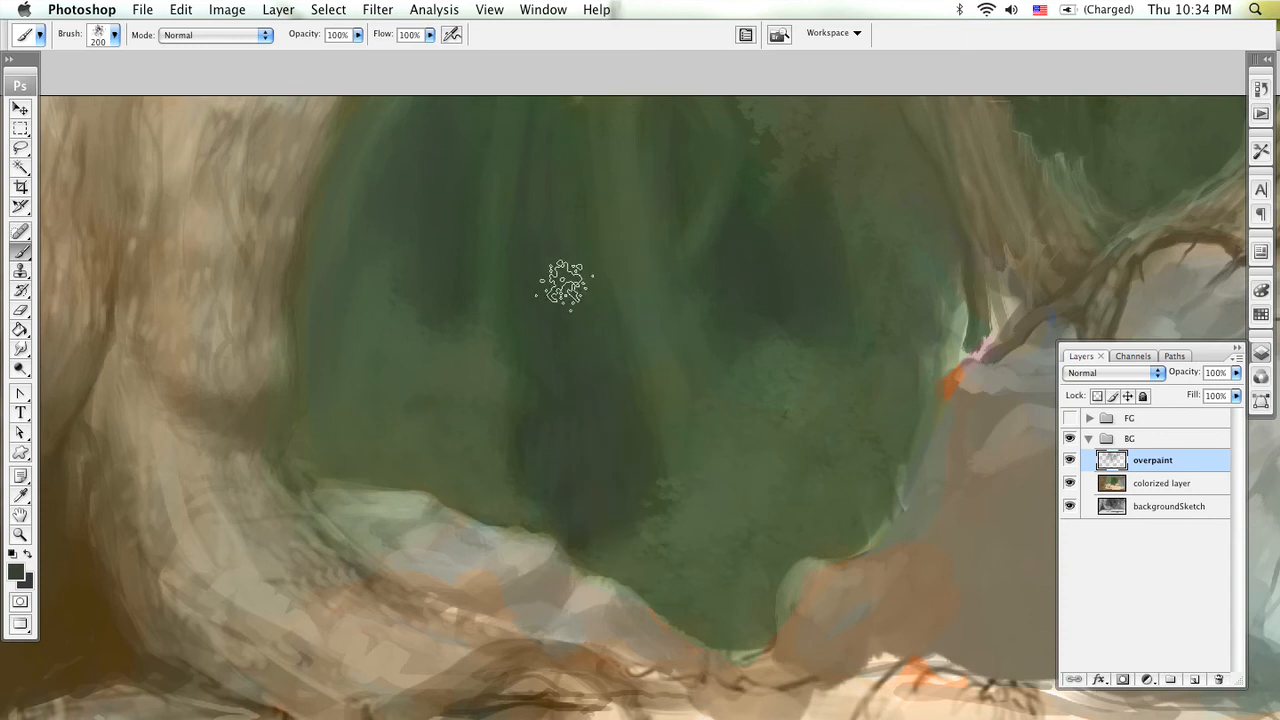
mouse_move(1045, 207)
left_mouse_down()
mouse_move(790, 190)
mouse_move(657, 273)
left_mouse_up()
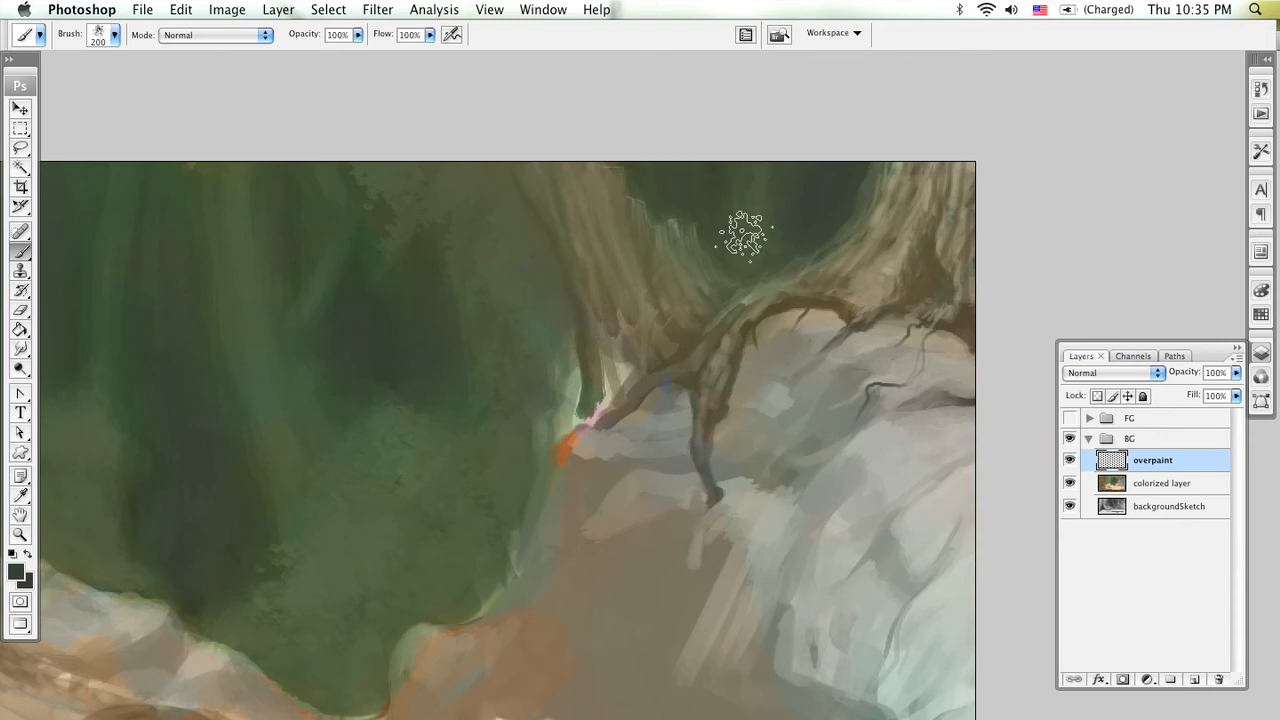
Step: Reduce the spatter brush to 60 px and refine the lower end of the central shadow in the large forest opening
scroll(554, 400, "left", 5)
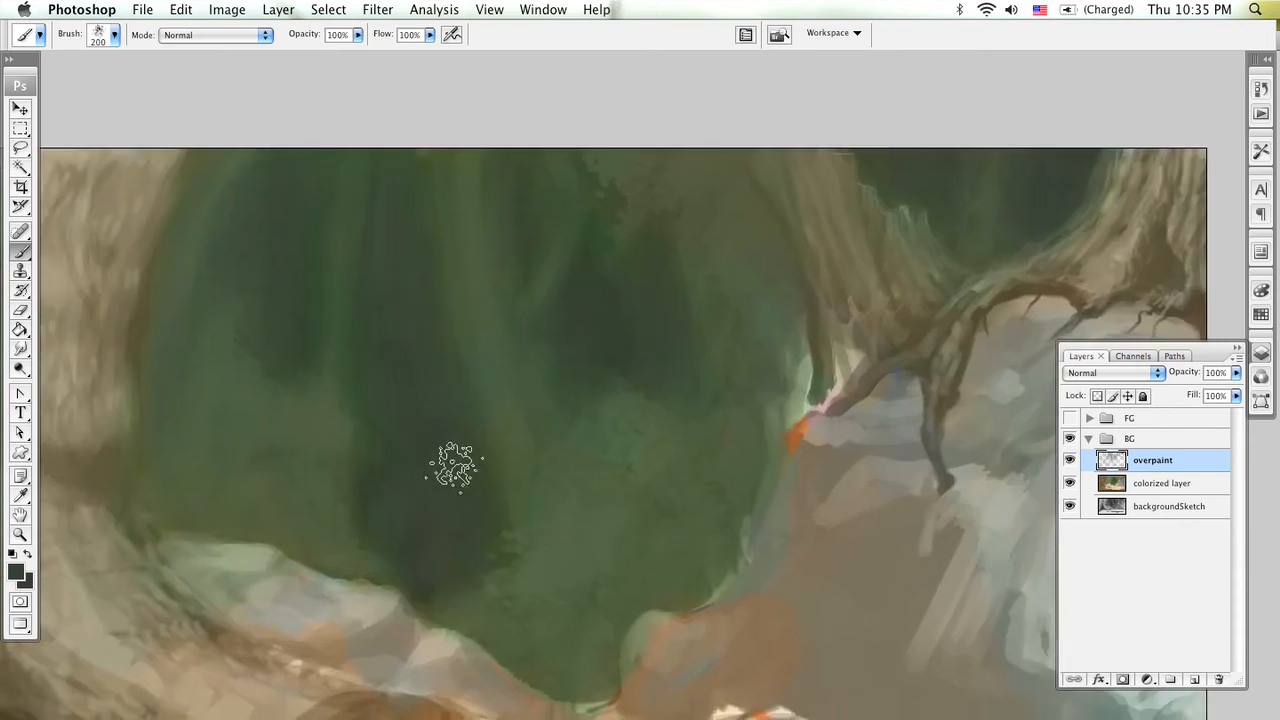
key("bracketleft")
key("bracketleft")
key("bracketleft")
key("bracketleft")
key("bracketleft")
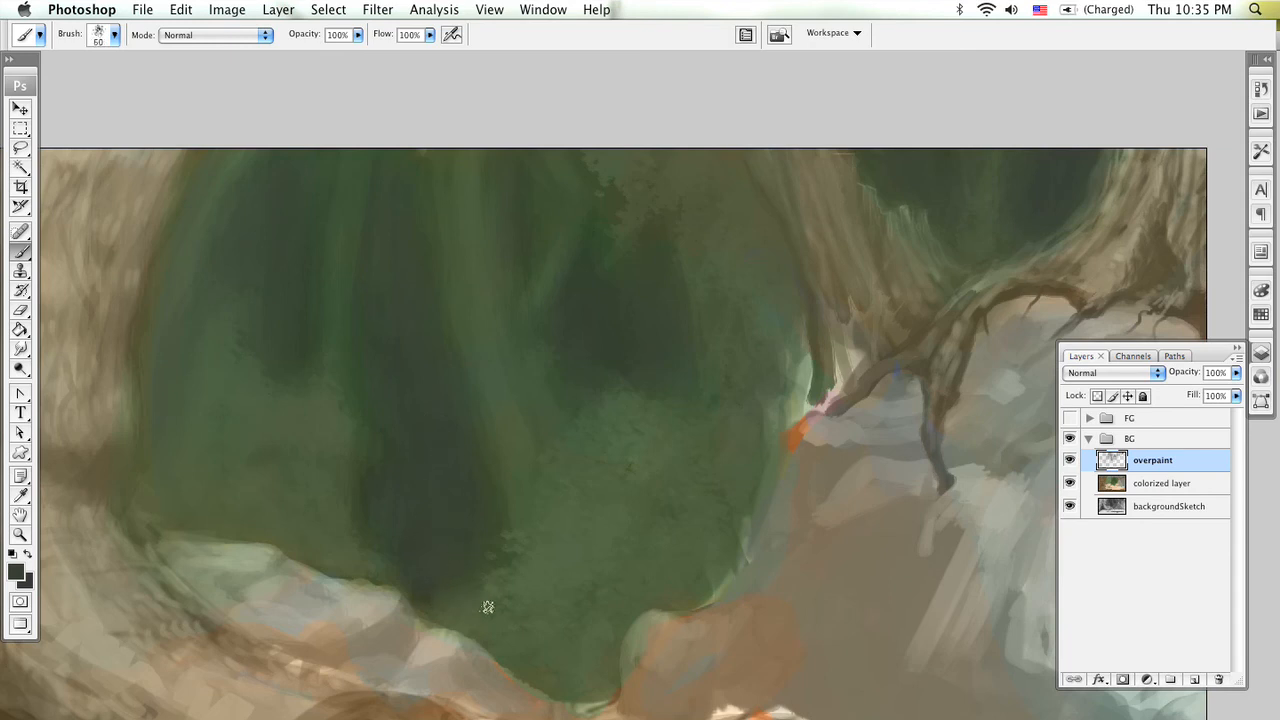
Step: Set the spatter brush to 125 px and extend the dark patch toward the right edge of the large opening
key("bracketright")
key("bracketright")
key("bracketright")
key("bracketleft")
key("bracketleft")
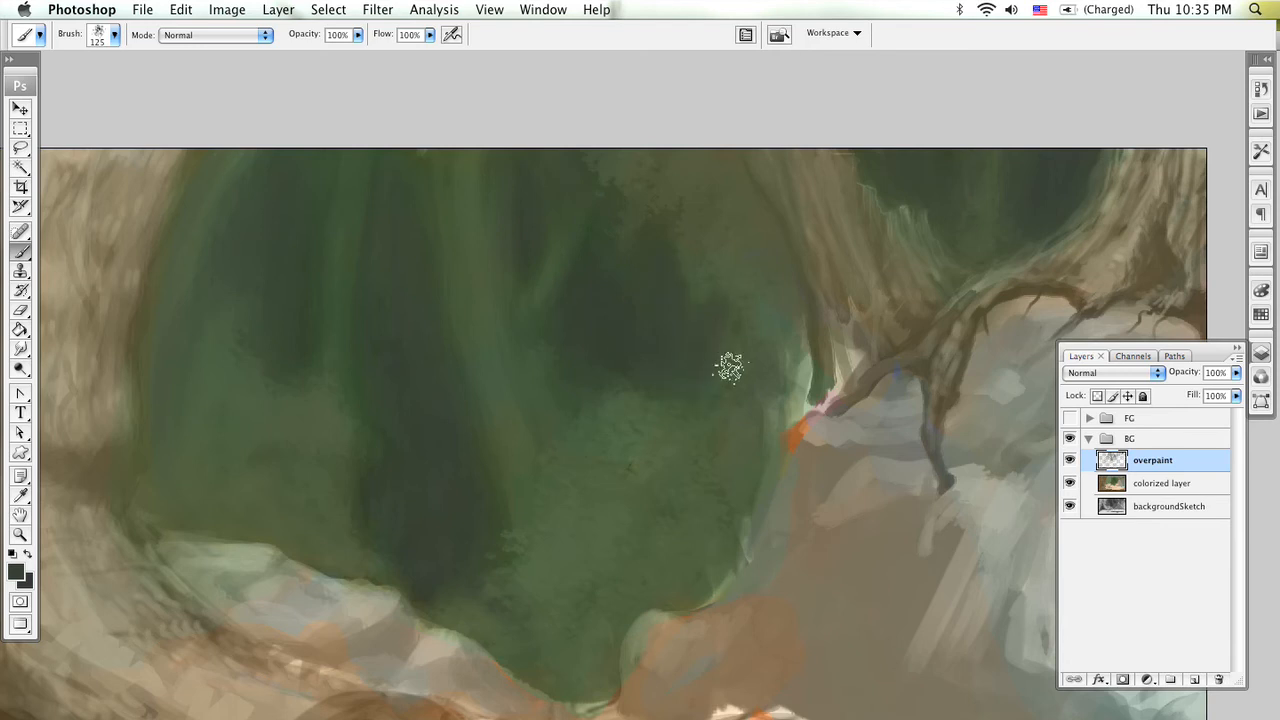
Step: Blend the shadows across the large opening with the spatter brush at 300 px, then refine them at 100 px
key("bracketright")
key("bracketright")
key("bracketright")
key("bracketright")
key("bracketright")
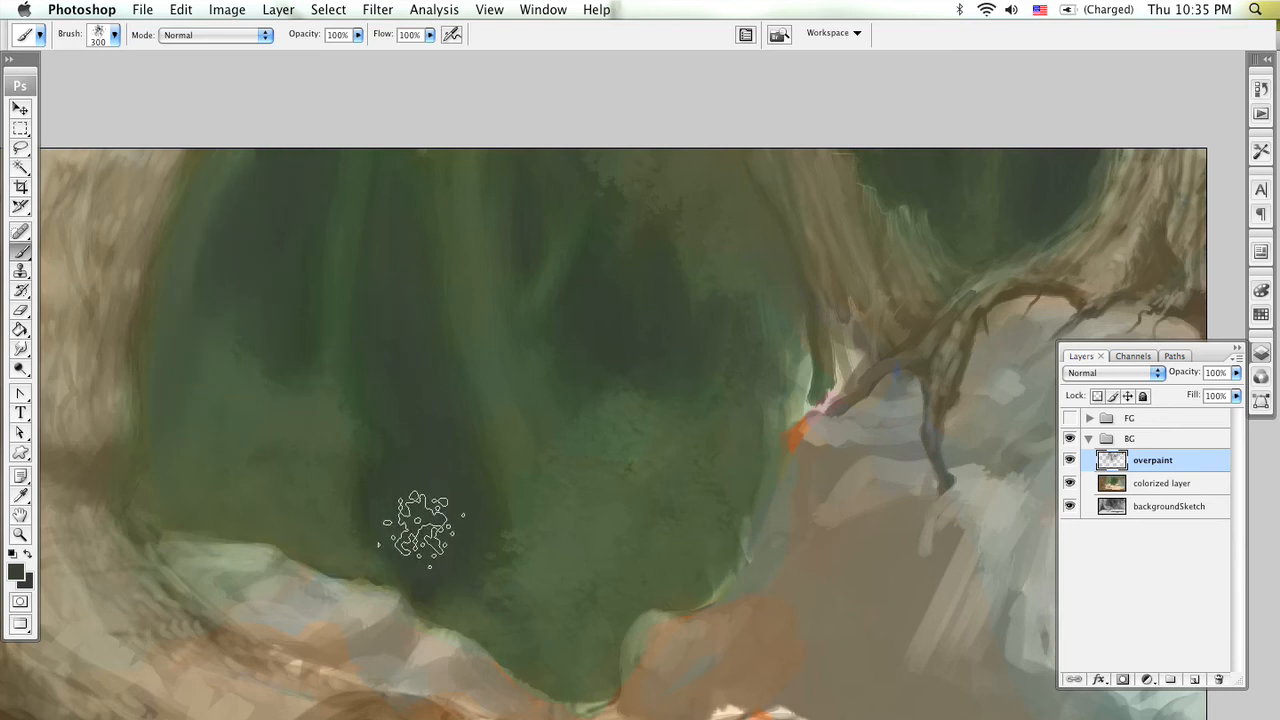
key("bracketleft")
key("bracketleft")
key("bracketleft")
key("bracketleft")
key("bracketleft")
key("bracketleft")
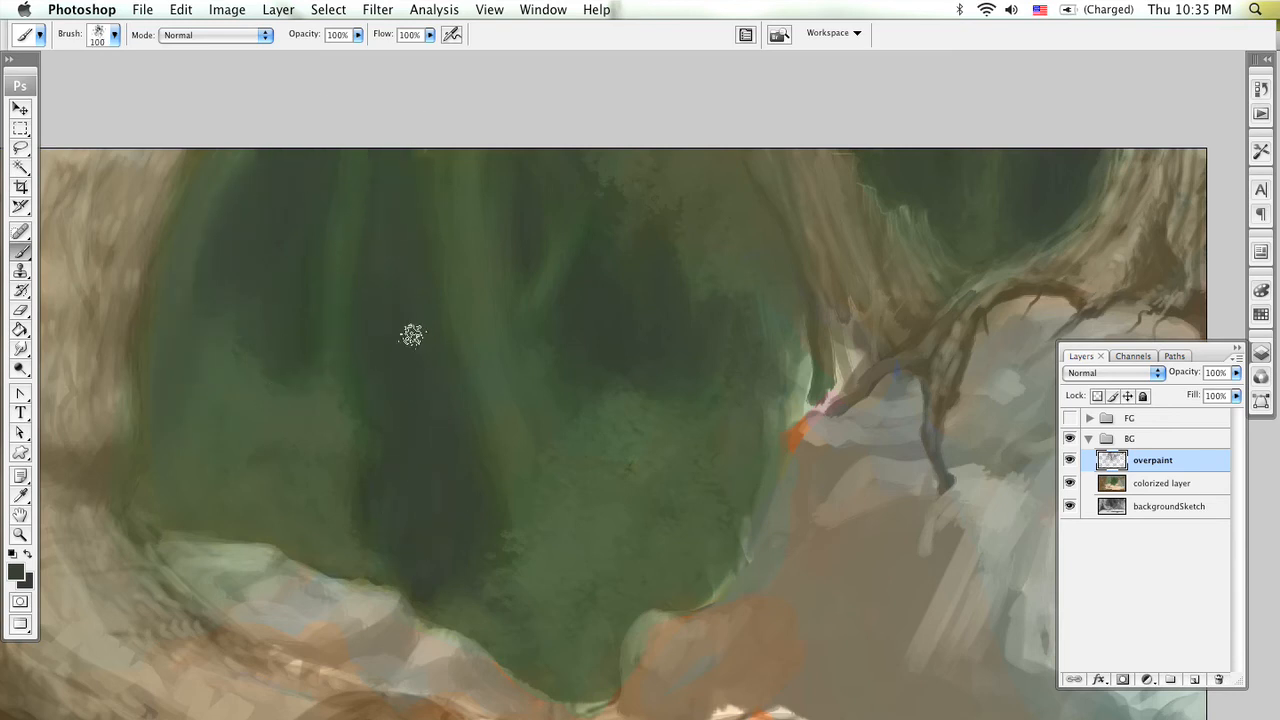
left_click_drag(554, 320, 638, 330)
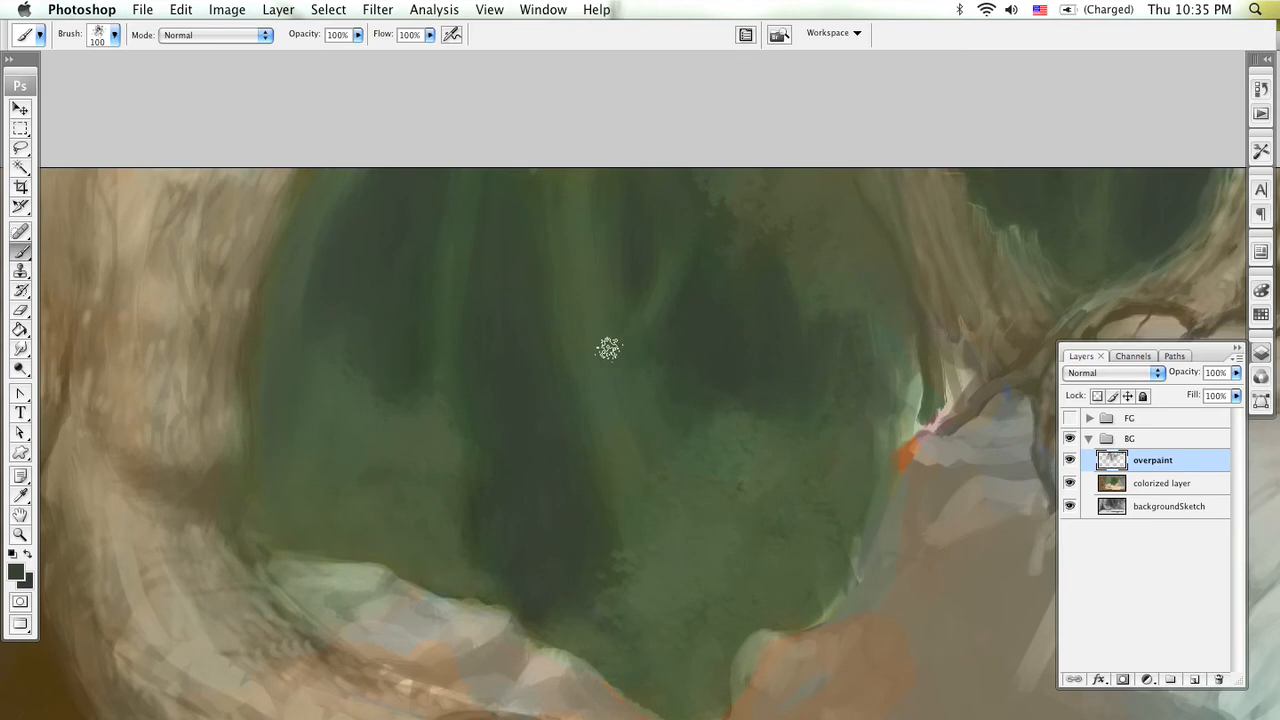
Step: Switch to Preview to study the silver-rock-wood-1.jpg forest reference, and return to the painting in Photoshop
key("super+Tab")
key("super+Tab")
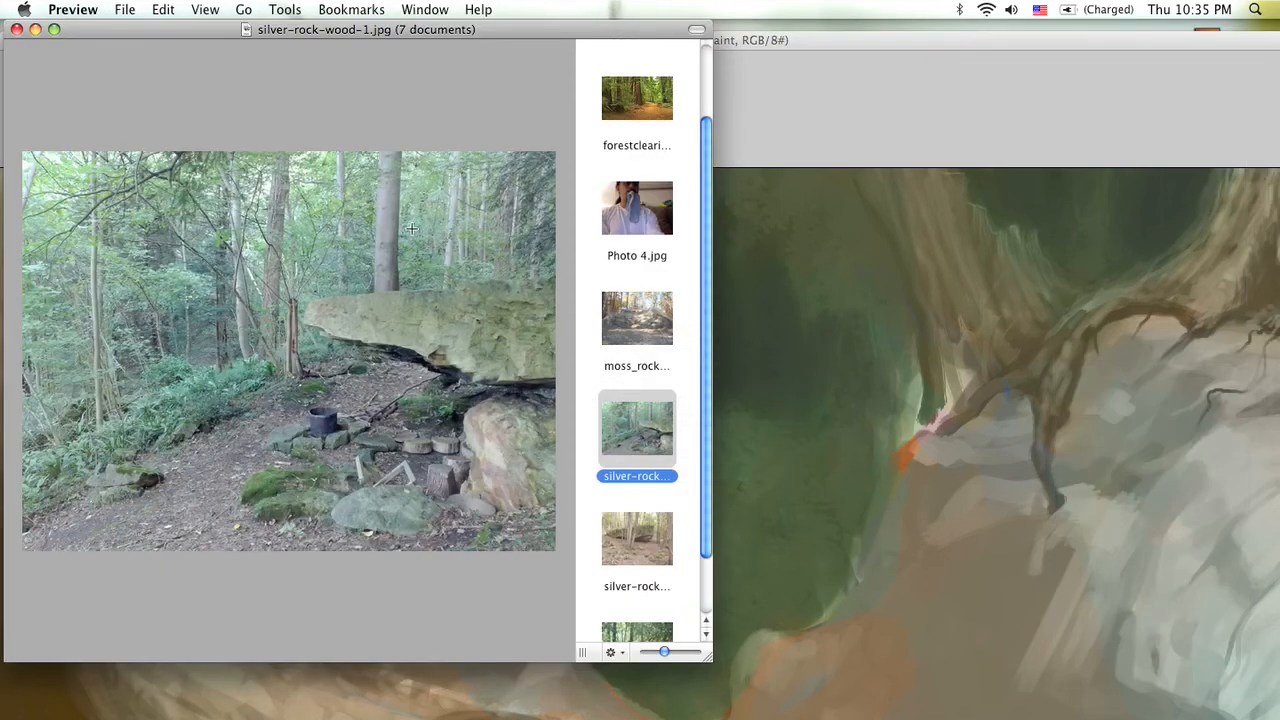
left_click(747, 136)
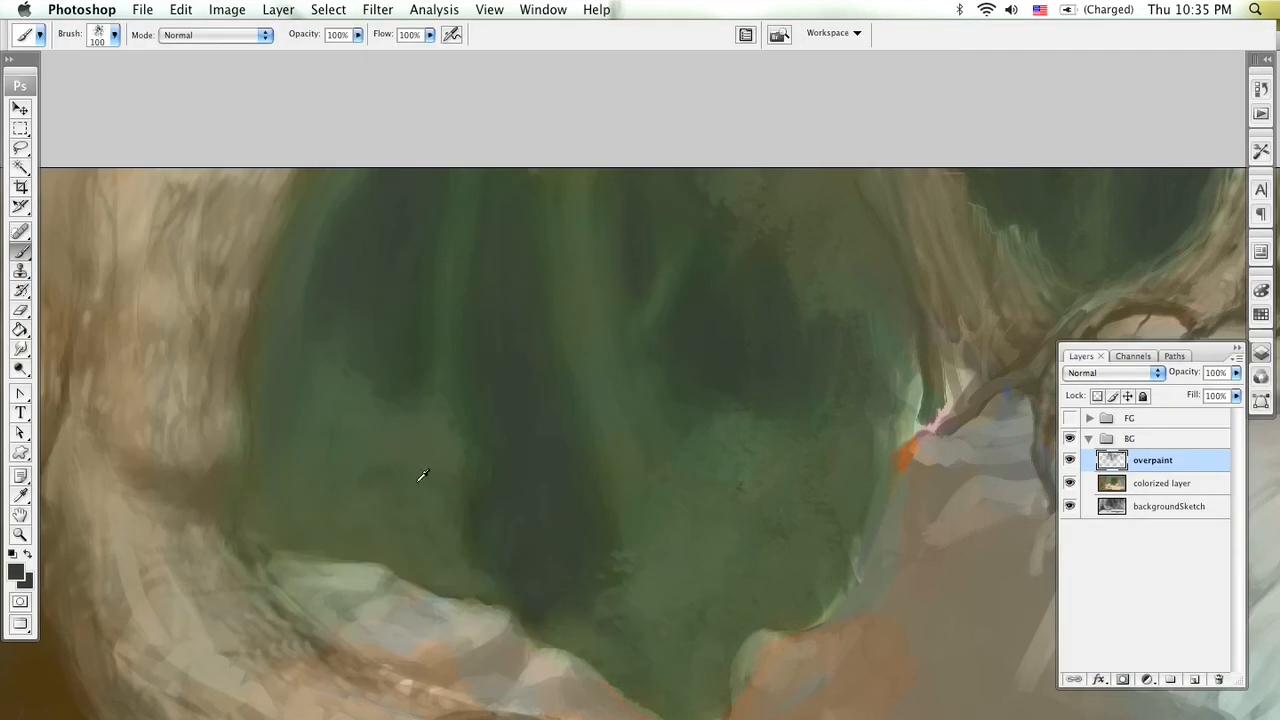
Step: Try light gray-green foliage specks in the dark areas of the large opening, and cover them with dark green
left_click(15, 571)
left_click(486, 249)
left_click_drag(694, 339, 694, 355)
left_click_drag(489, 214, 474, 289)
left_click(856, 164)
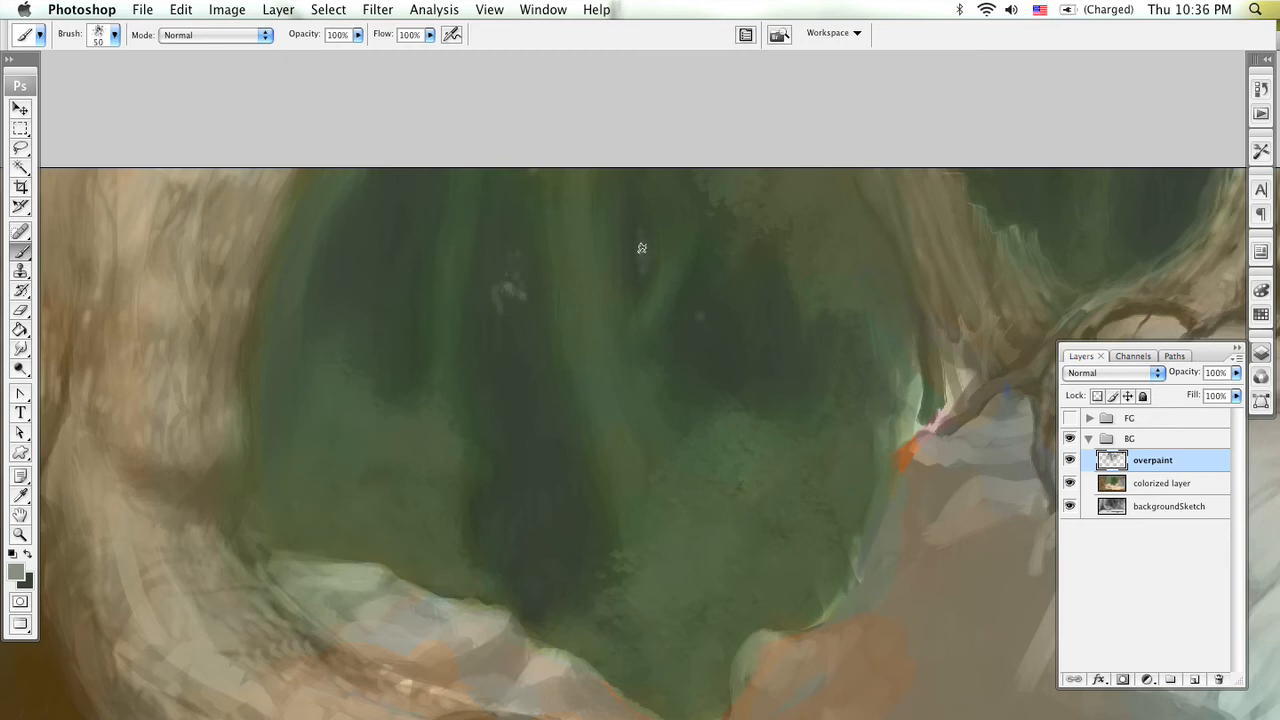
mouse_move(378, 223)
left_mouse_down()
mouse_move(363, 257)
mouse_move(334, 271)
left_mouse_up()
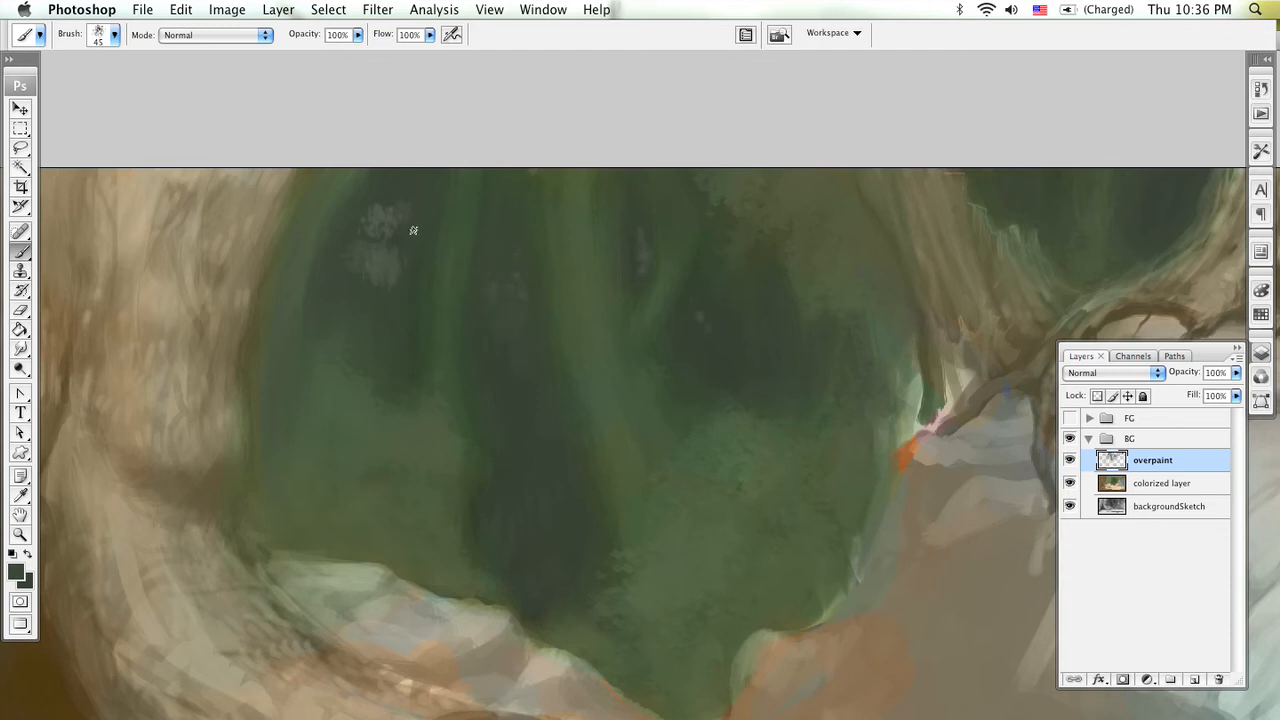
left_click_drag(353, 236, 378, 254)
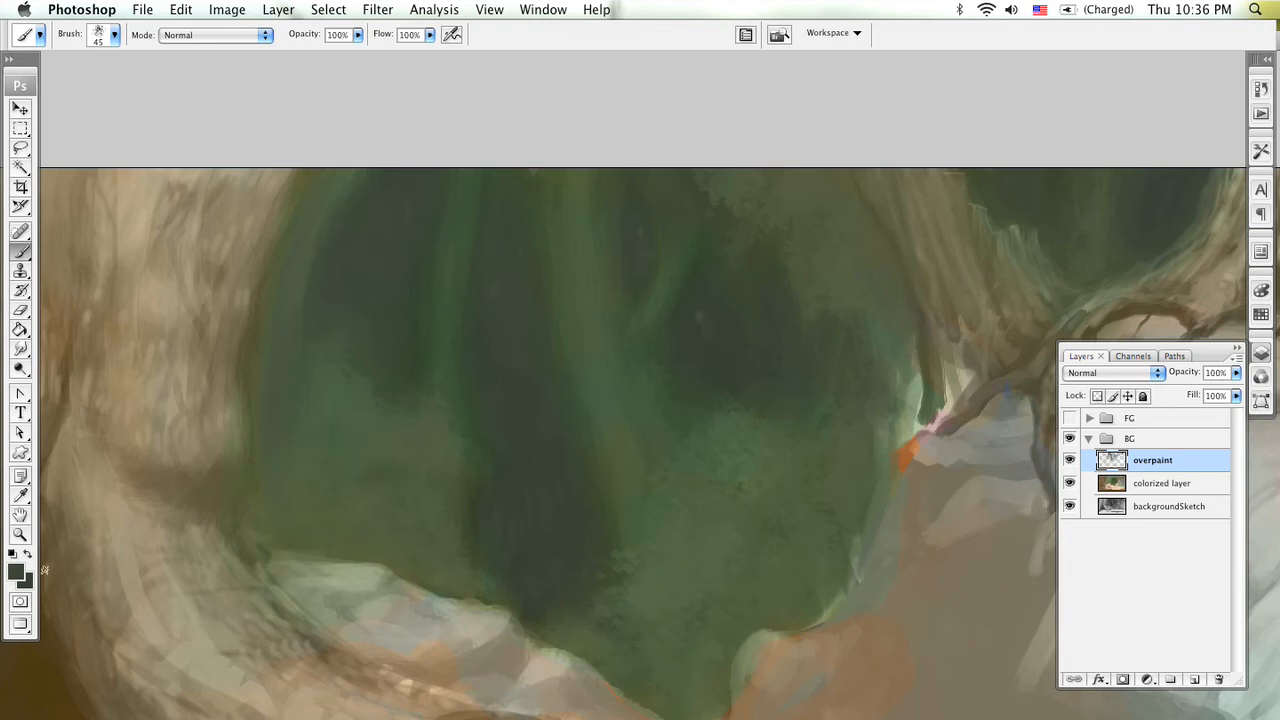
Step: Choose a darker, cooler gray as the foreground color and return to the Brush tool
left_click(13, 573)
left_click(513, 372)
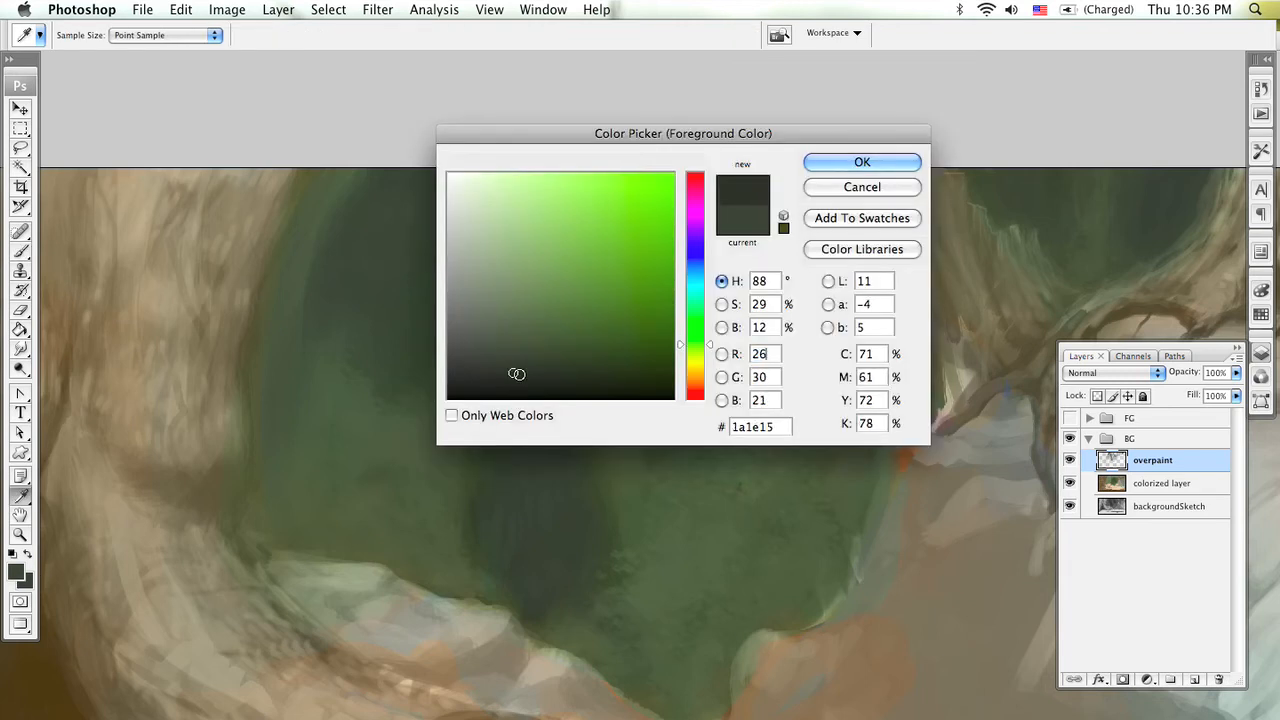
left_click_drag(706, 286, 695, 260)
left_click(510, 368)
left_click(858, 162)
key("b")
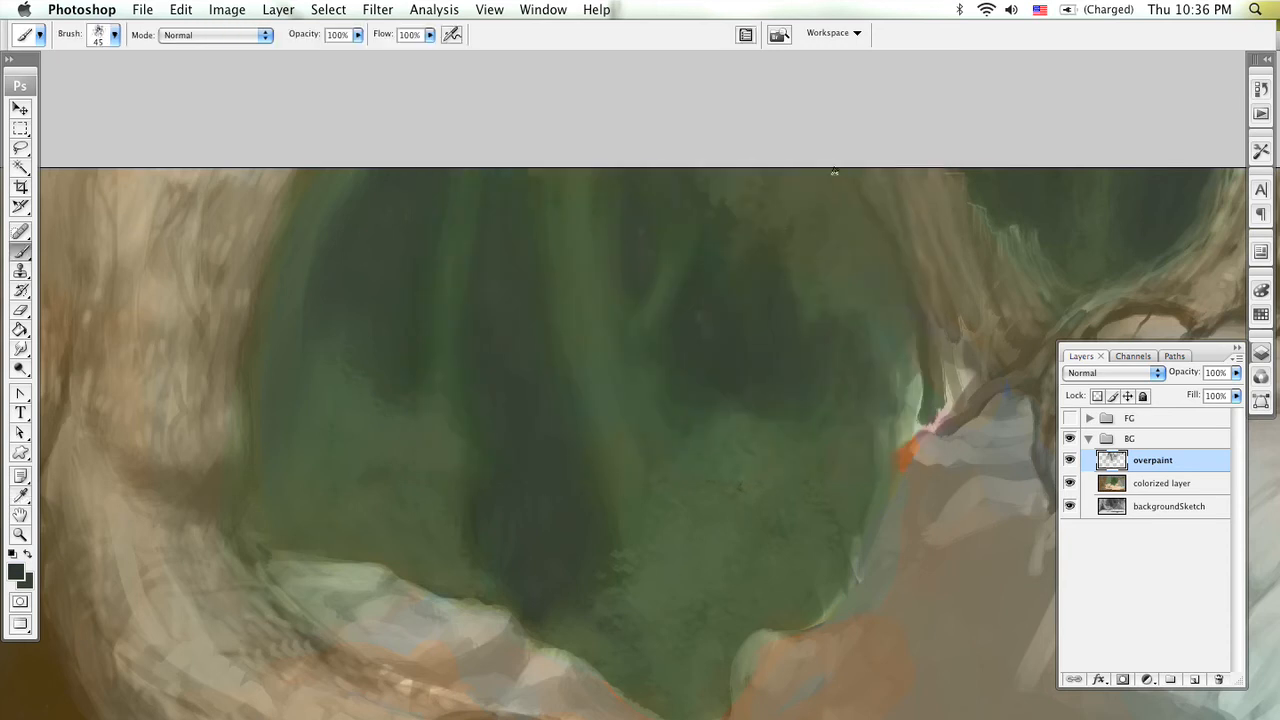
Step: Deepen the shadows in the large and small forest openings with the darker color, reducing the brush to 40 px
key("bracketright")
key("bracketright")
key("bracketright")
key("bracketright")
key("bracketright")
key("bracketleft")
key("bracketleft")
key("bracketleft")
key("bracketleft")
key("bracketleft")
left_click_drag(903, 337, 570, 340)
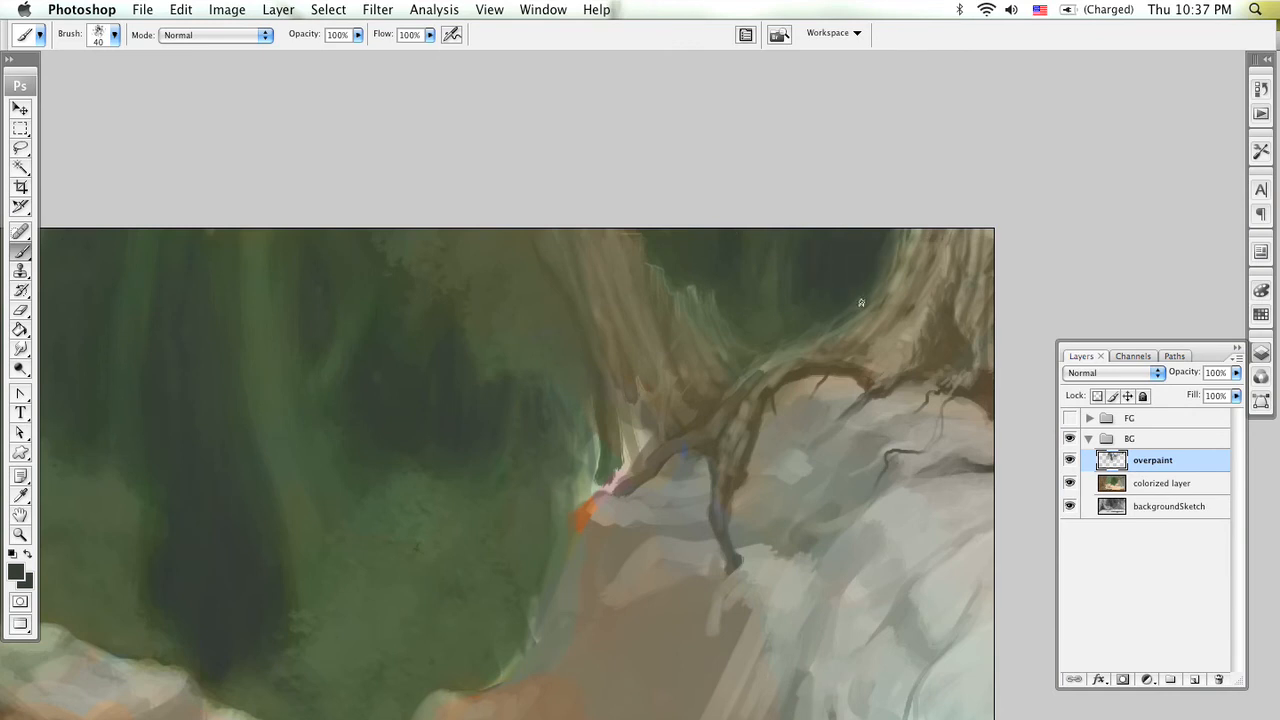
left_click_drag(860, 302, 774, 306)
Step: View the whole background small and toggle the overpaint layer's visibility to compare it with the colorized painting
key("super+minus")
key("z")
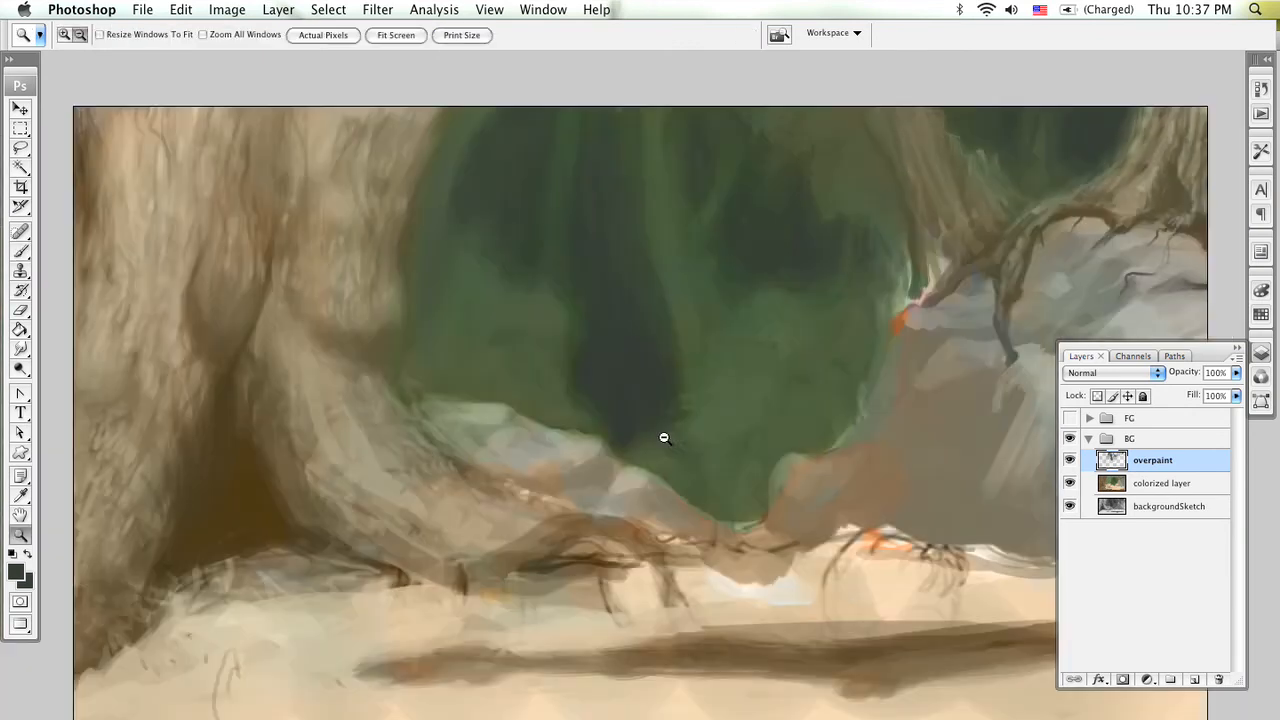
left_click(672, 431, "alt")
left_click(678, 430, "alt")
left_click(691, 455, "alt")
left_click(703, 485, "alt")
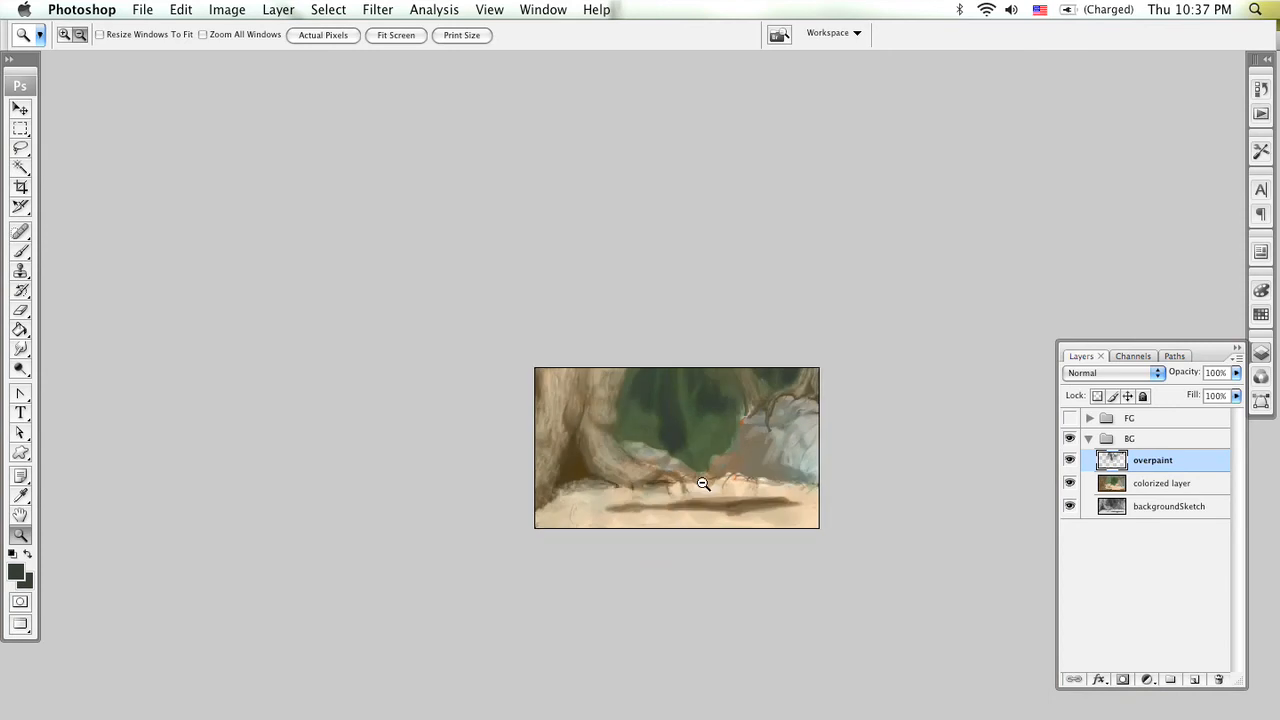
left_click(681, 476)
left_click(1069, 460)
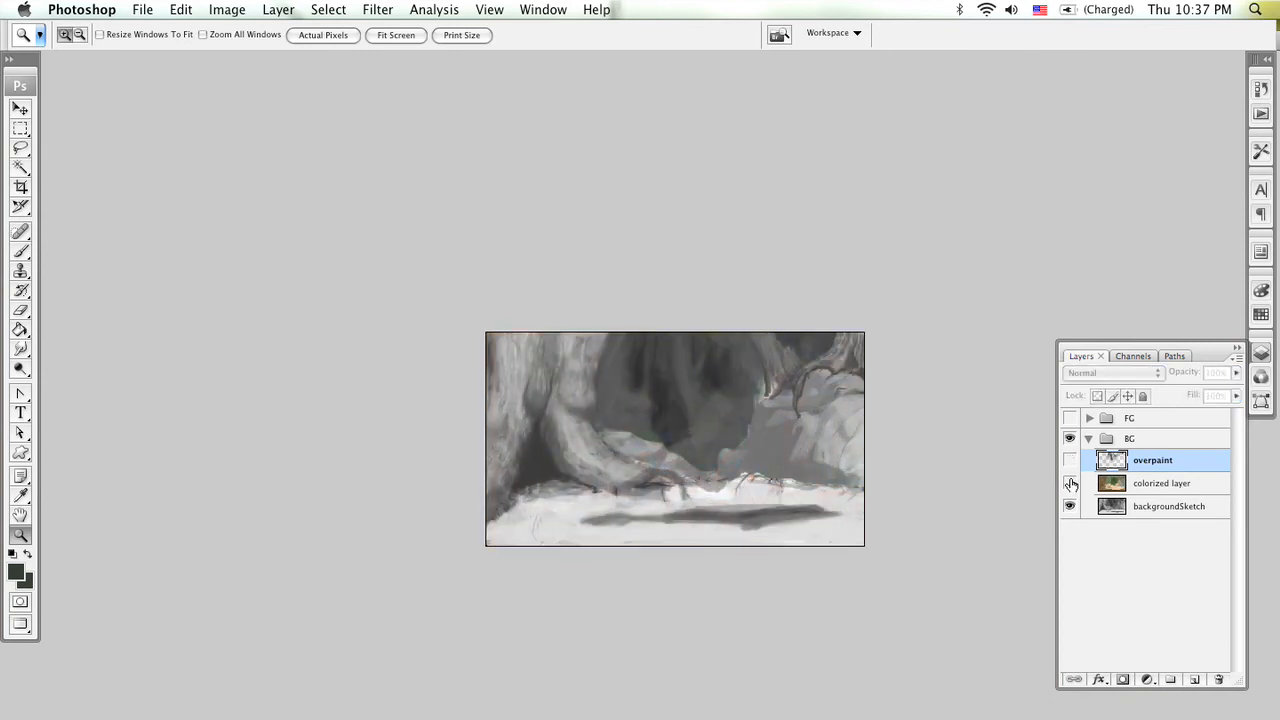
left_click(1069, 461)
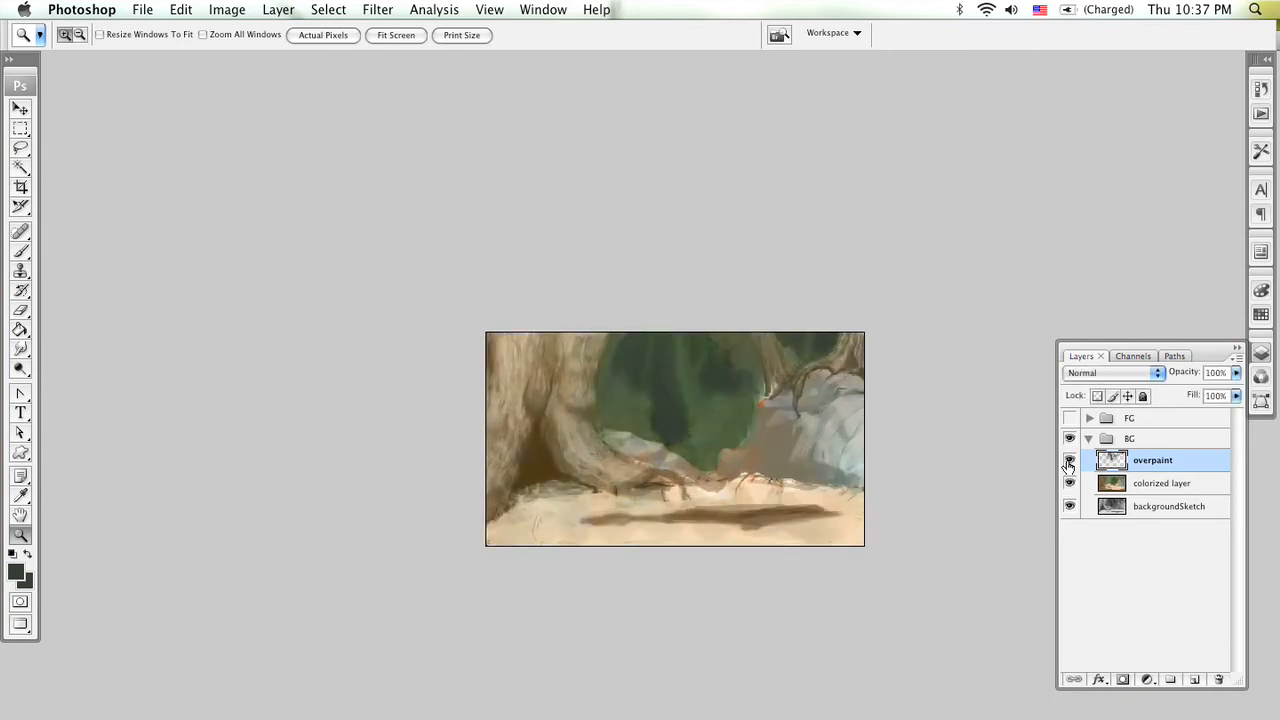
left_click(1069, 461)
left_click(1069, 462)
left_click(1069, 461)
left_click(1069, 461)
Step: Return to the large forest opening with the Brush tool and pick a ragged-edged brush preset
left_click(652, 421)
left_click(677, 432)
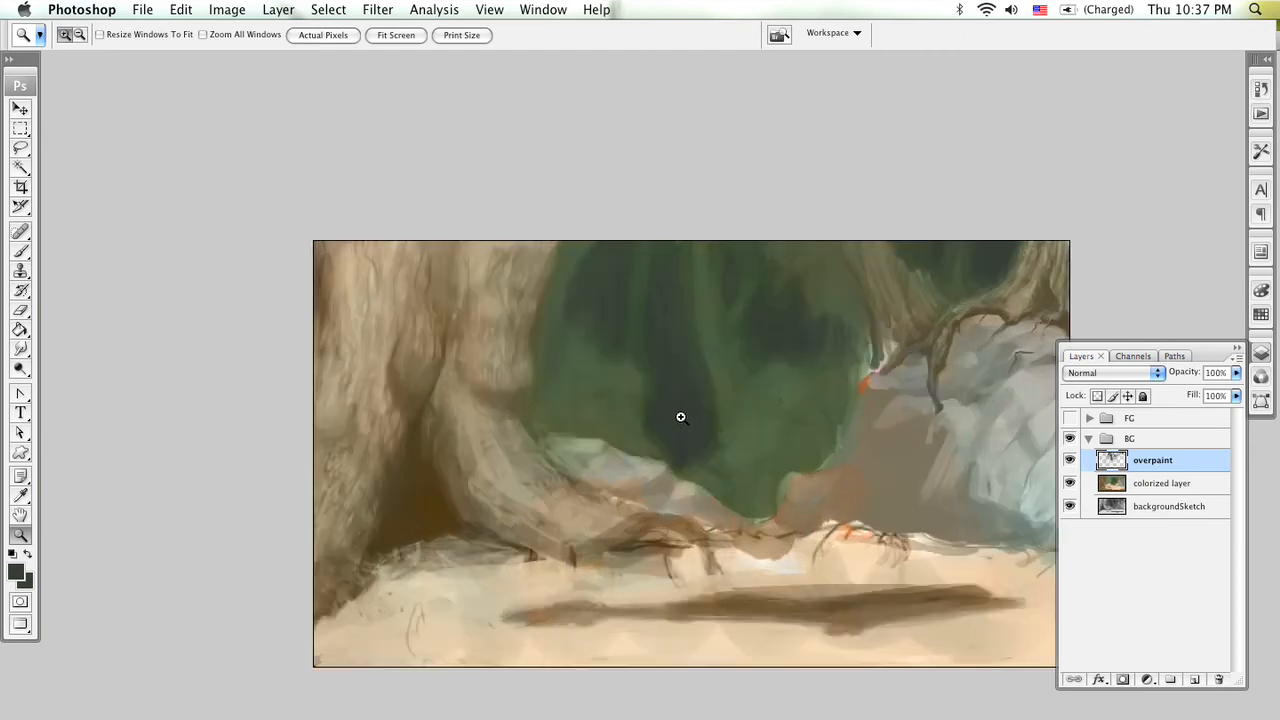
left_click(679, 410)
left_click(680, 388)
left_click_drag(677, 363, 669, 424)
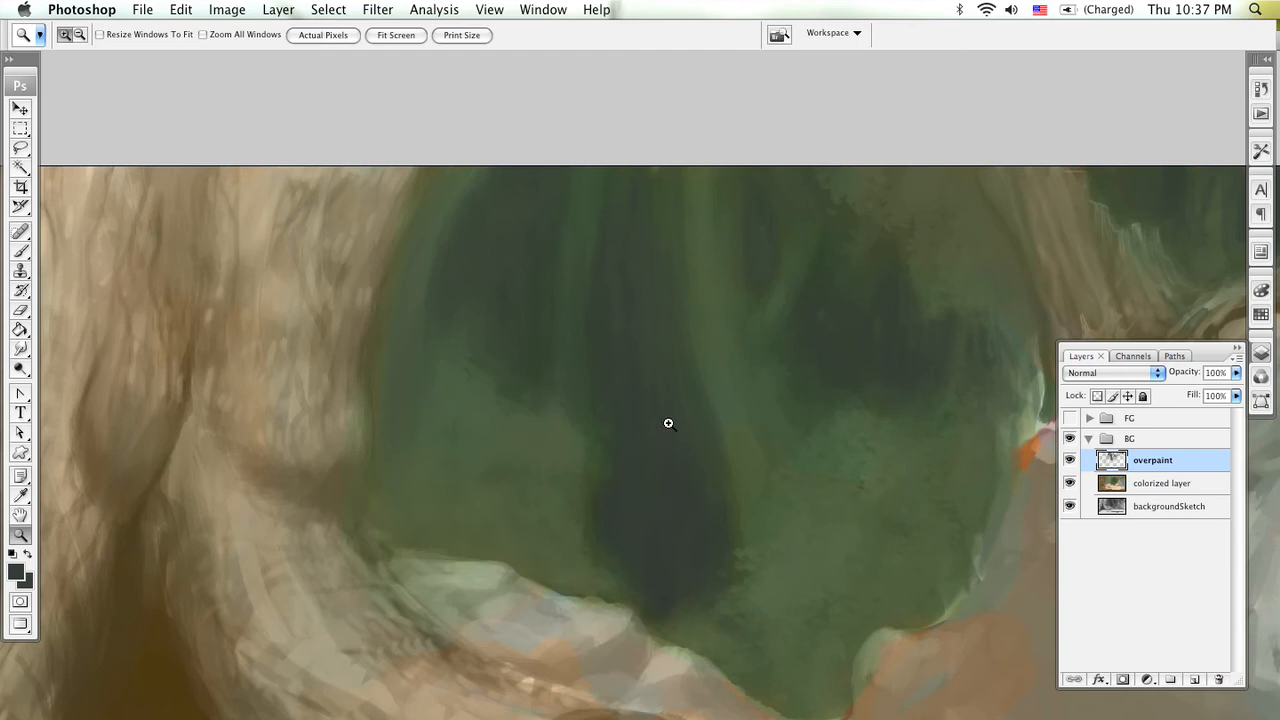
left_click(668, 434)
key("b")
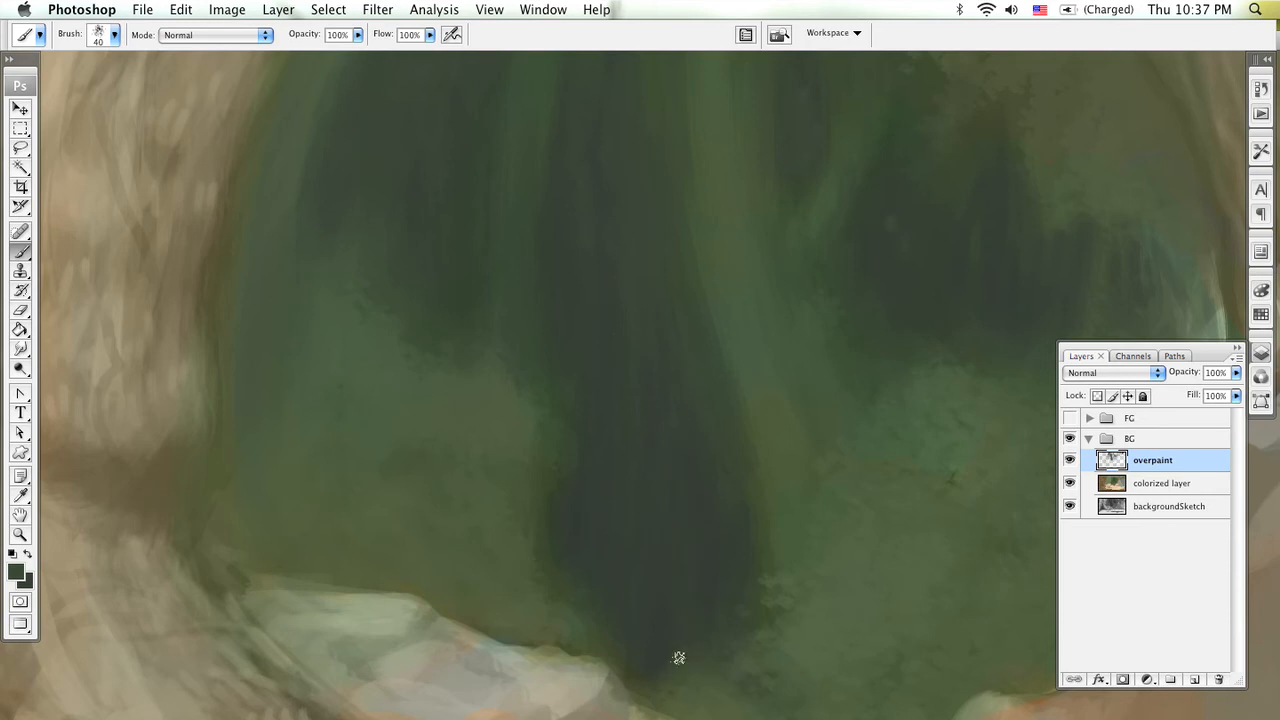
scroll(577, 456, "down", 2)
scroll(577, 456, "right", 4)
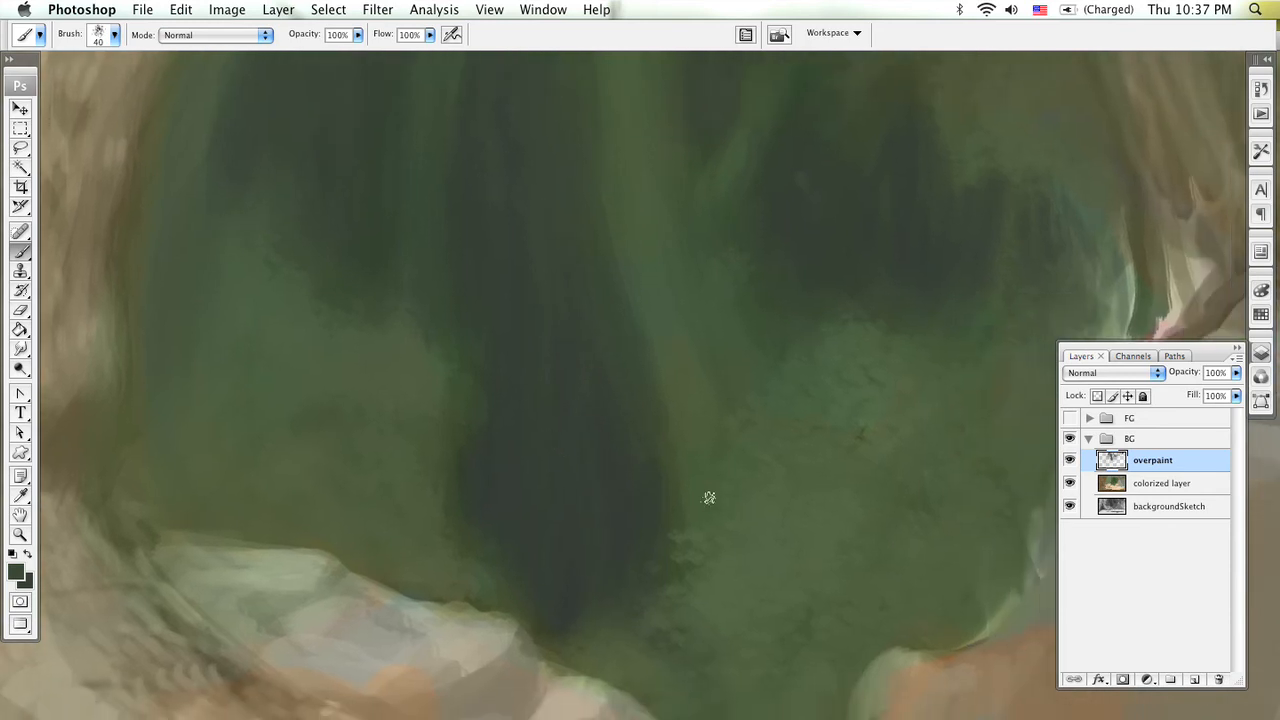
right_click(601, 461)
right_click(566, 157)
scroll(975, 377, "down", 5)
left_click(862, 545)
left_click(492, 502)
Step: Reduce the ragged brush to 45 px, sample colors from the painting, and darken the central shadow of the large opening
key("bracketleft")
key("bracketleft")
key("bracketleft")
key("bracketleft")
key("bracketleft")
key("bracketleft")
key("bracketleft")
key("bracketleft")
left_click(872, 378, "alt")
left_click_drag(589, 461, 631, 466)
left_click(638, 478, "alt")
left_click_drag(534, 334, 631, 391)
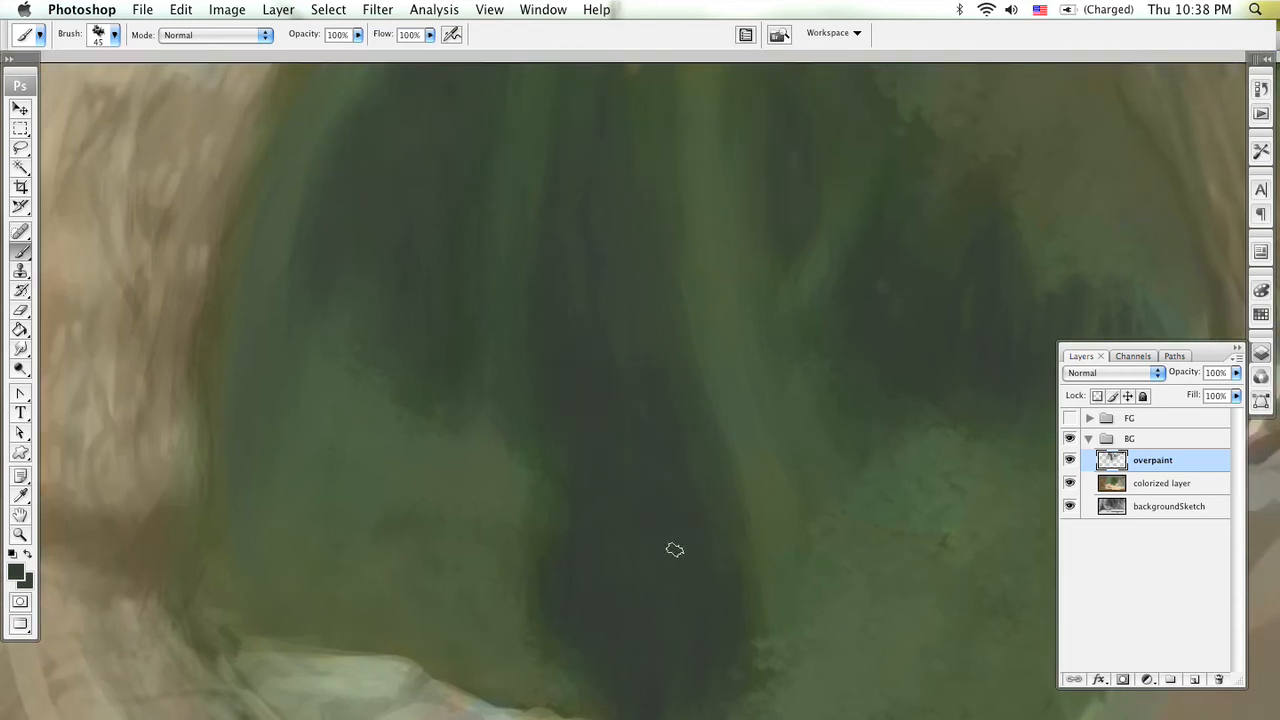
Step: Paint dark, leafy texture along the right edge of the large opening's shadow with the 45 px ragged brush
mouse_move(708, 584)
left_mouse_down()
mouse_move(623, 537)
mouse_move(604, 541)
left_mouse_up()
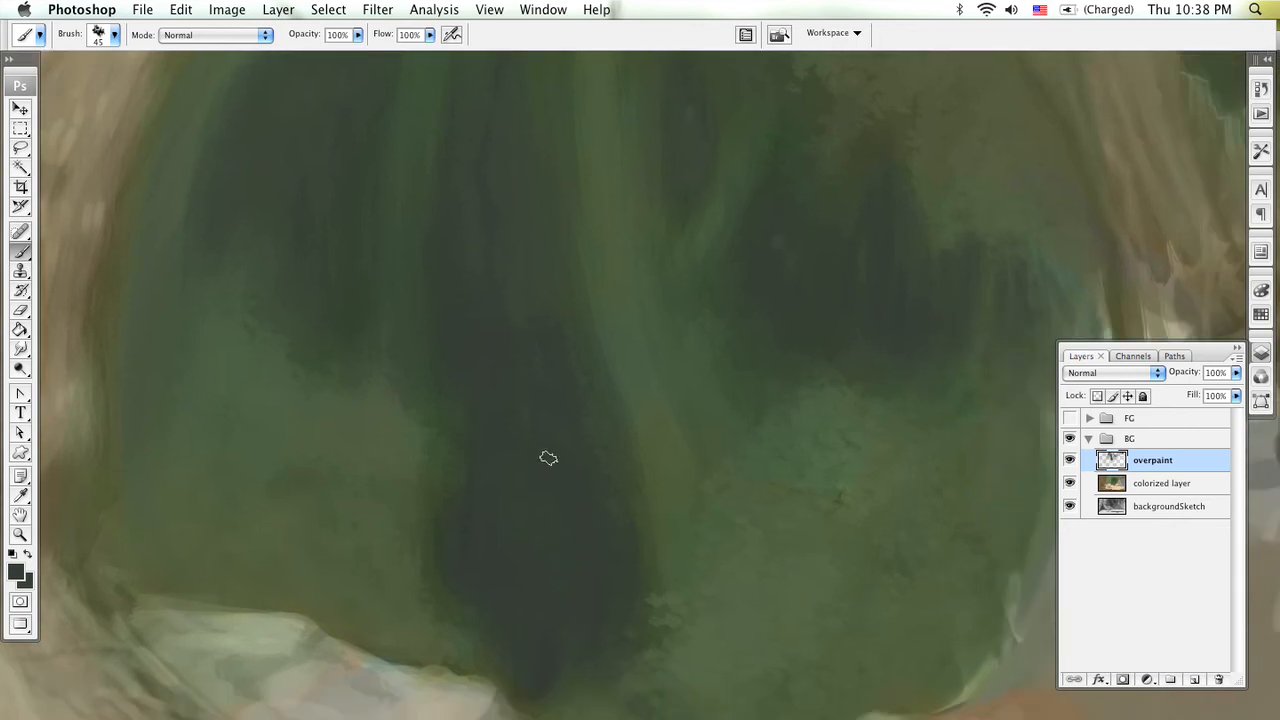
left_click_drag(663, 343, 455, 443)
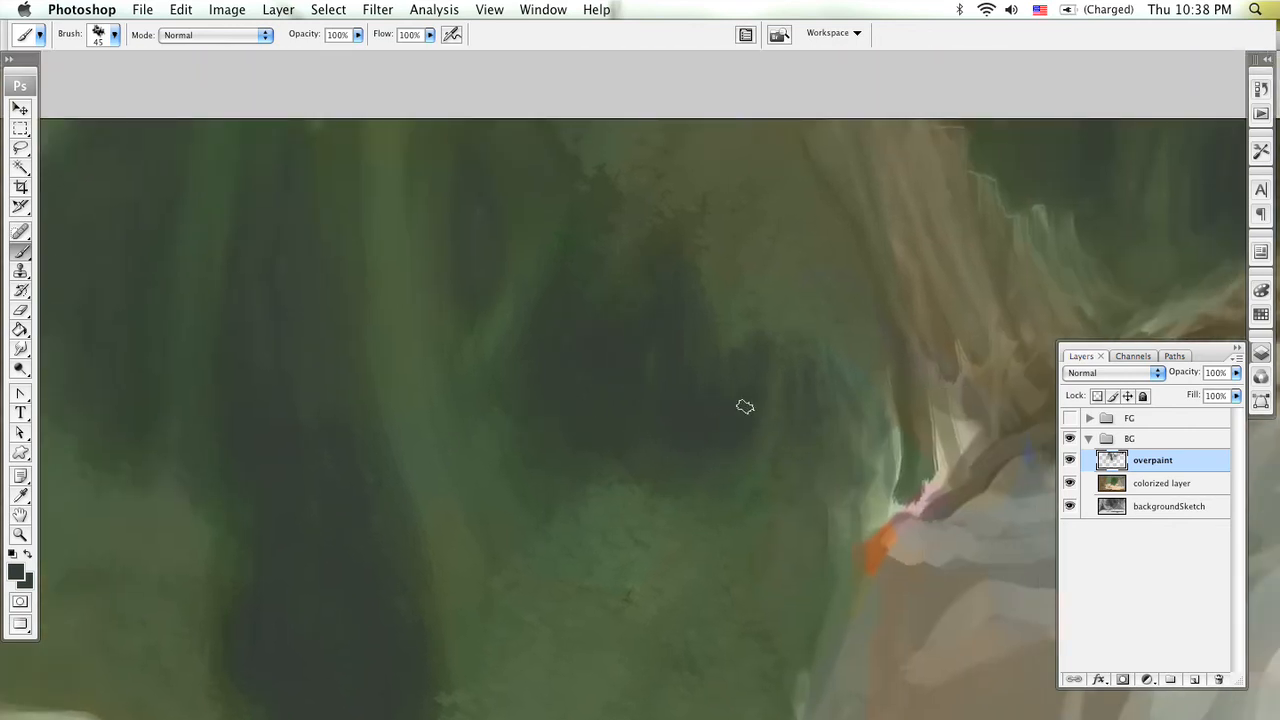
mouse_move(840, 398)
left_mouse_down()
mouse_move(851, 389)
mouse_move(895, 452)
left_mouse_up()
left_click_drag(501, 447, 846, 449)
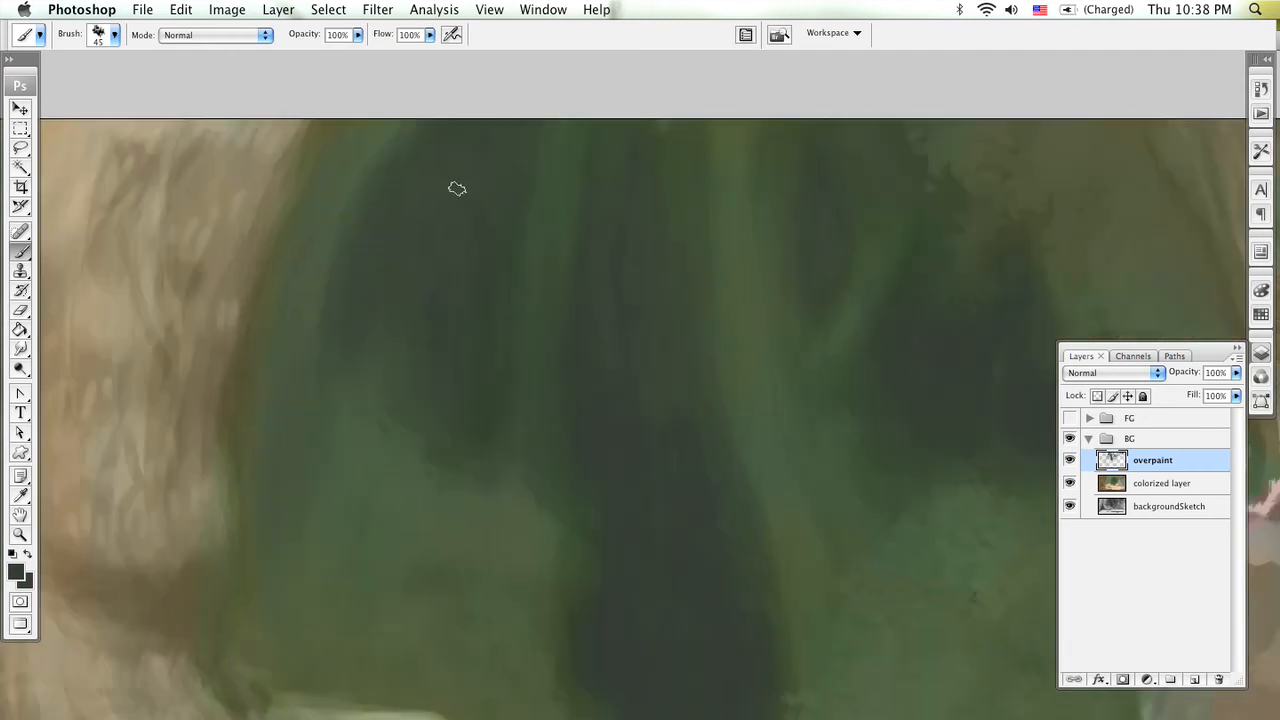
Step: Try the 36 px textured scatter brush with a test stroke on the left tree trunk, and undo the stroke
key("super+minus")
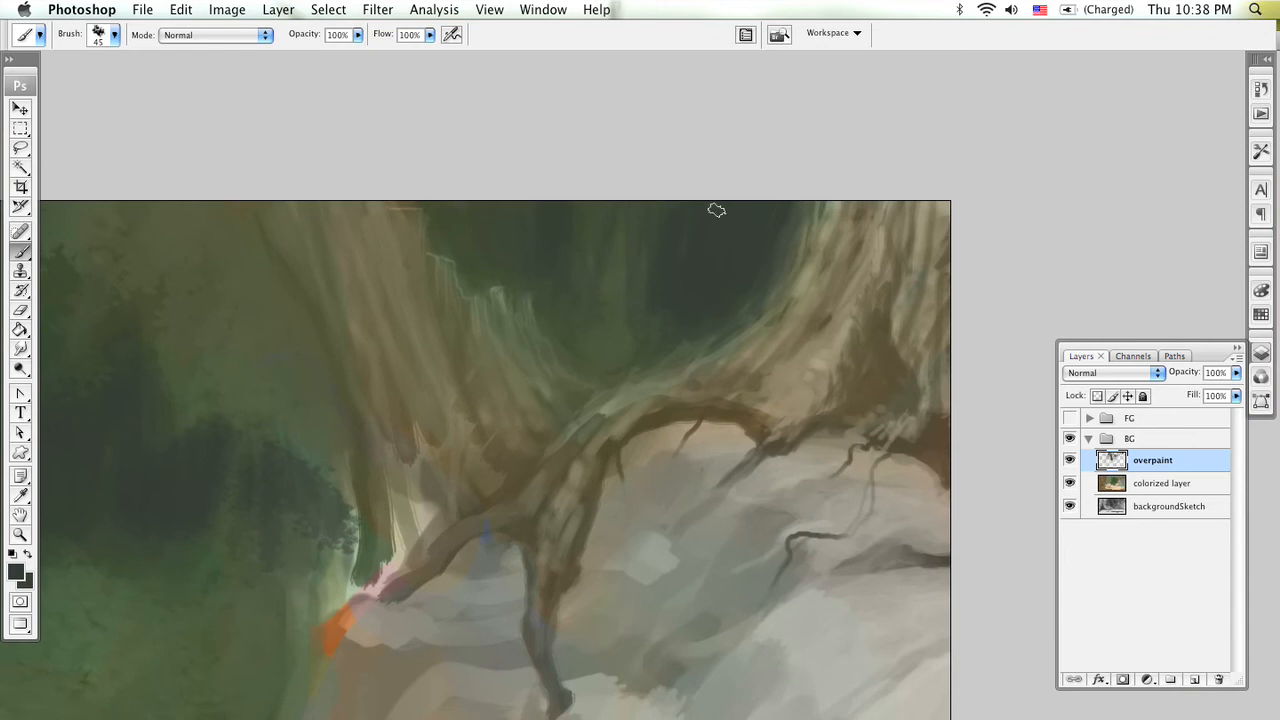
key("super+plus")
key("super+plus")
key("super+plus")
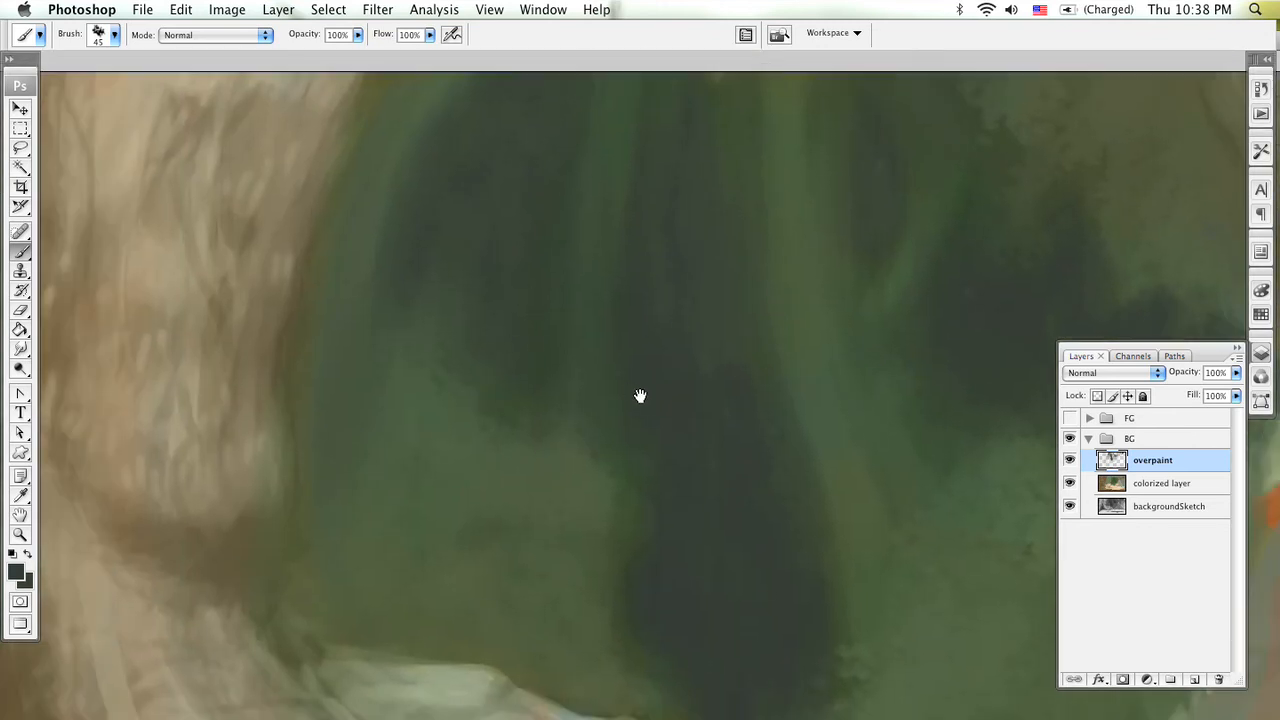
key("super+minus")
right_click(612, 356)
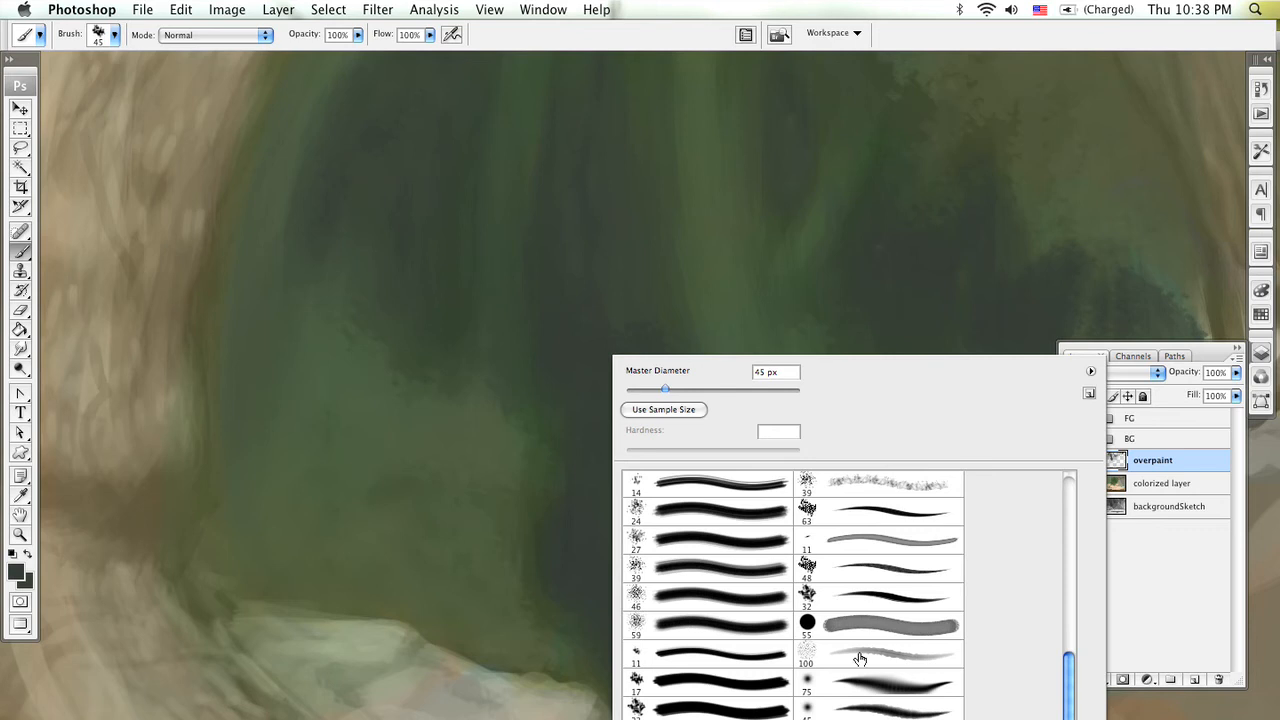
left_click_drag(1068, 541, 1060, 506)
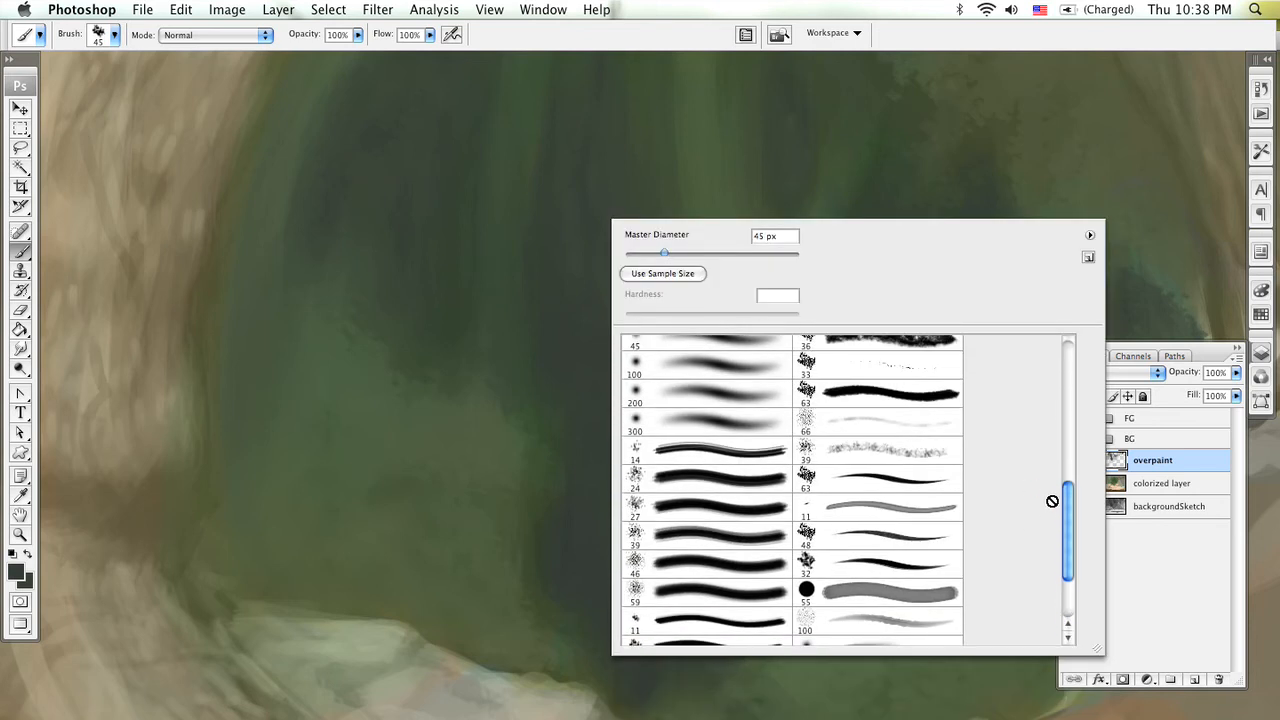
left_click_drag(1067, 516, 1065, 477)
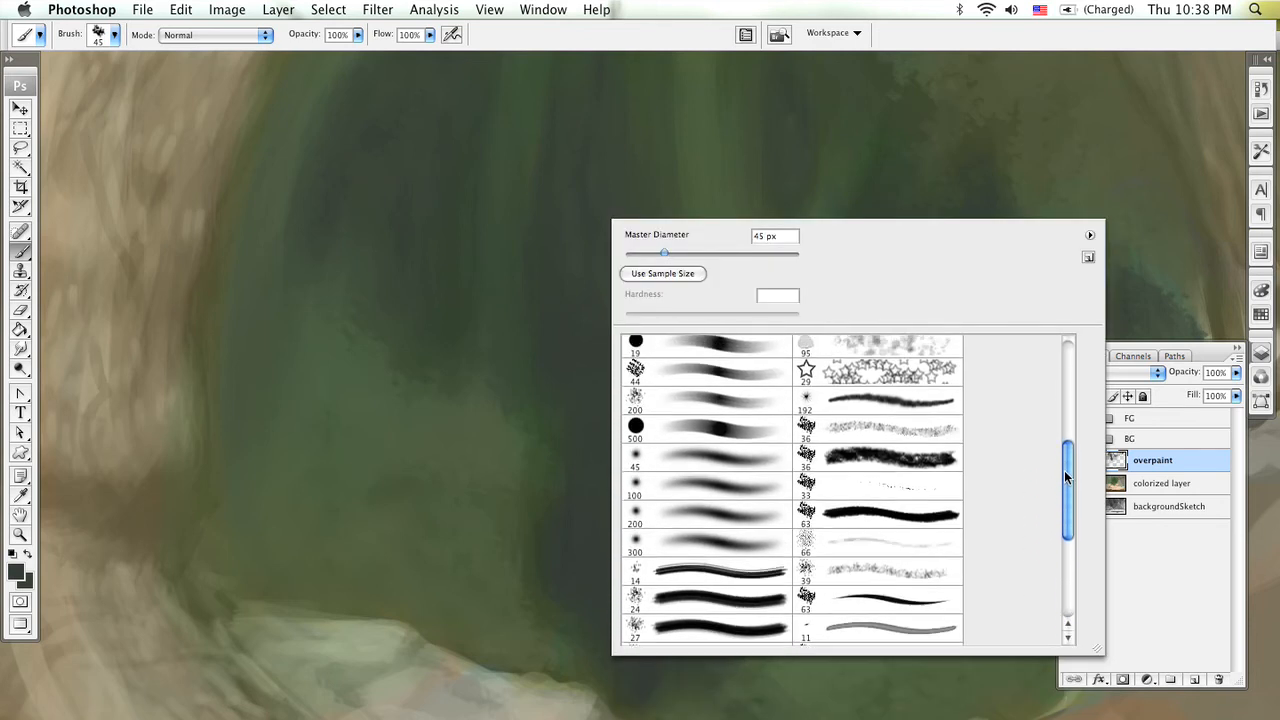
left_click(855, 432)
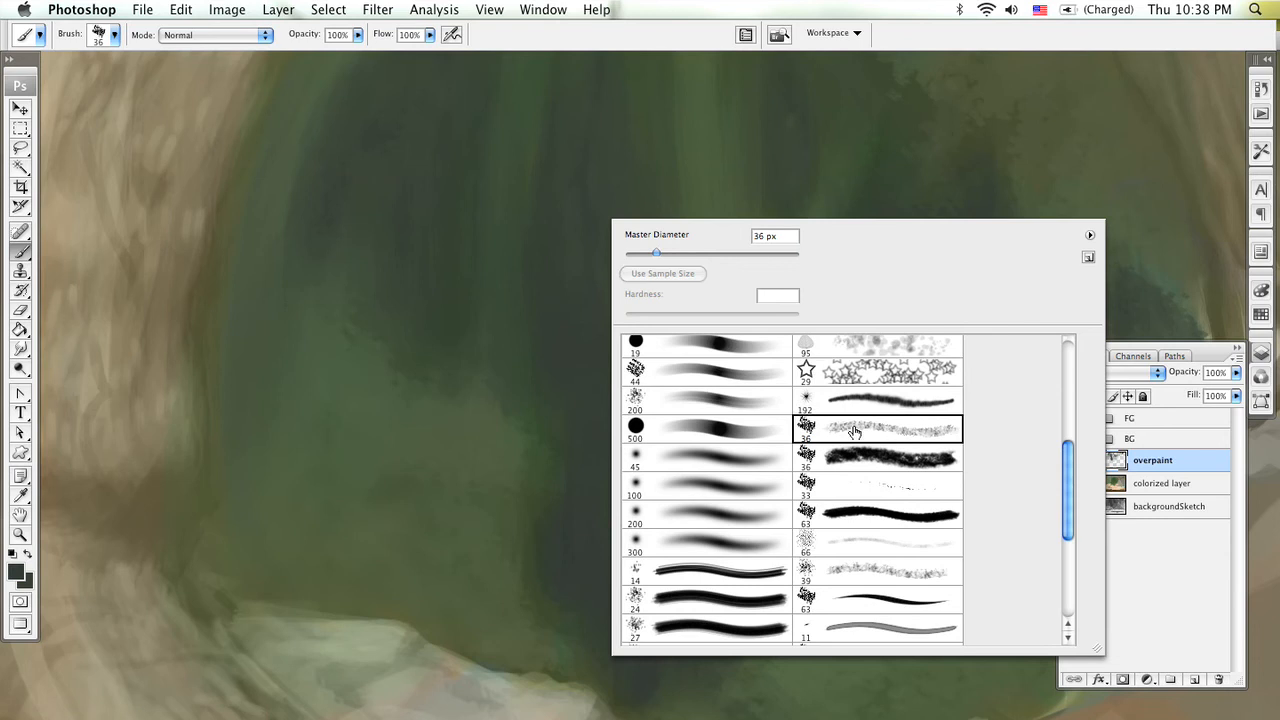
left_click(140, 395)
mouse_move(129, 256)
left_mouse_down()
mouse_move(133, 500)
mouse_move(157, 482)
left_mouse_up()
key("ctrl+z")
Step: Pick the 39 px grainy spatter brush and make test strokes on the left tree trunk
right_click(346, 333)
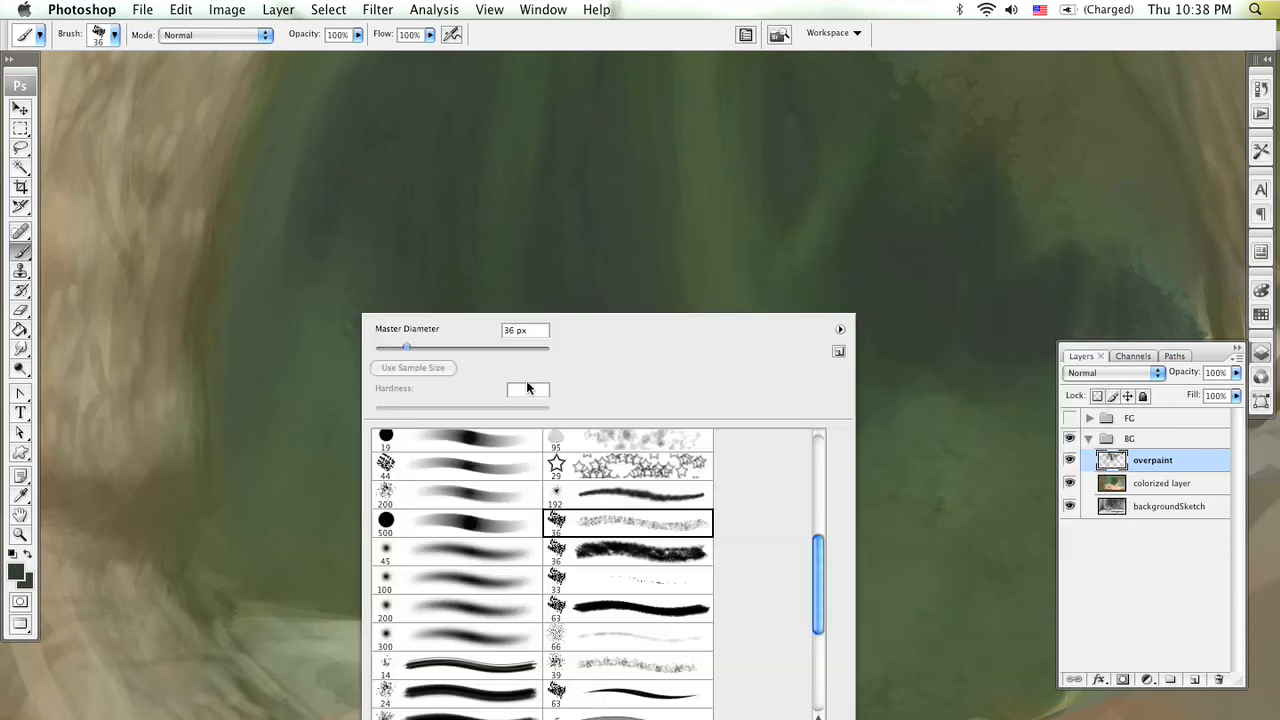
scroll(815, 560, "down", 4)
left_click(610, 525)
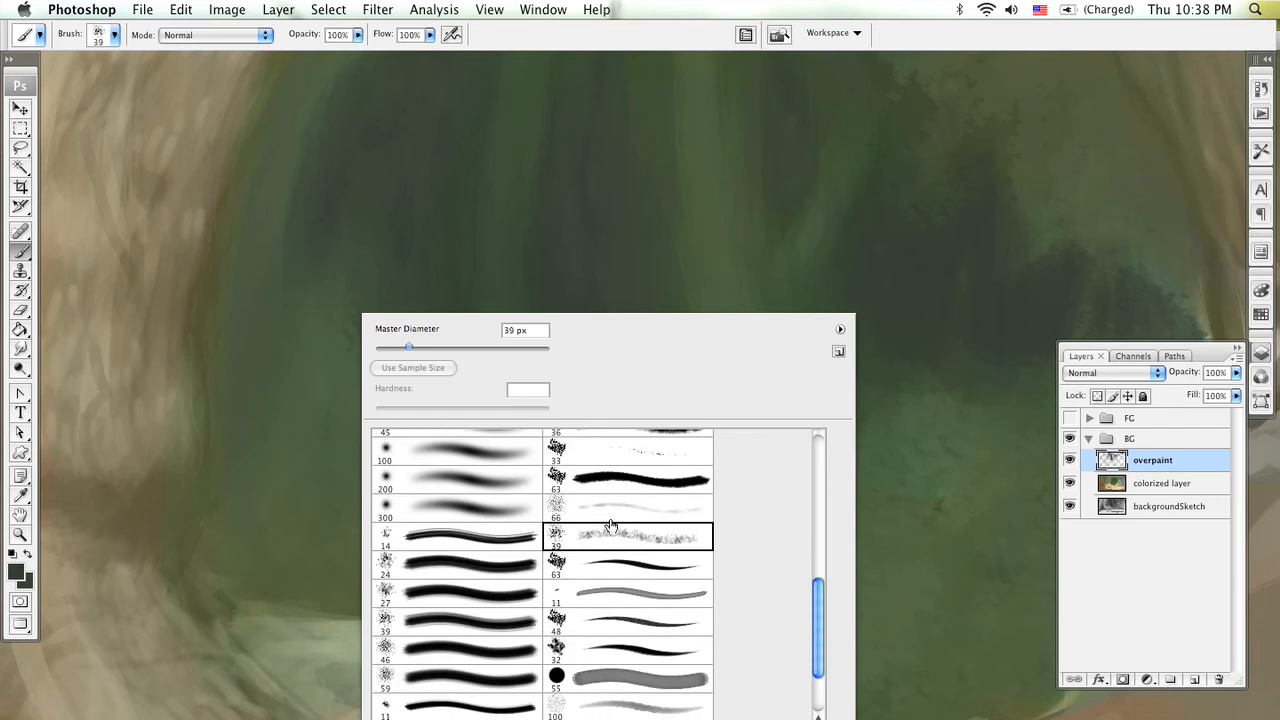
mouse_move(110, 234)
left_mouse_down()
mouse_move(105, 410)
mouse_move(125, 346)
mouse_move(158, 468)
left_mouse_up()
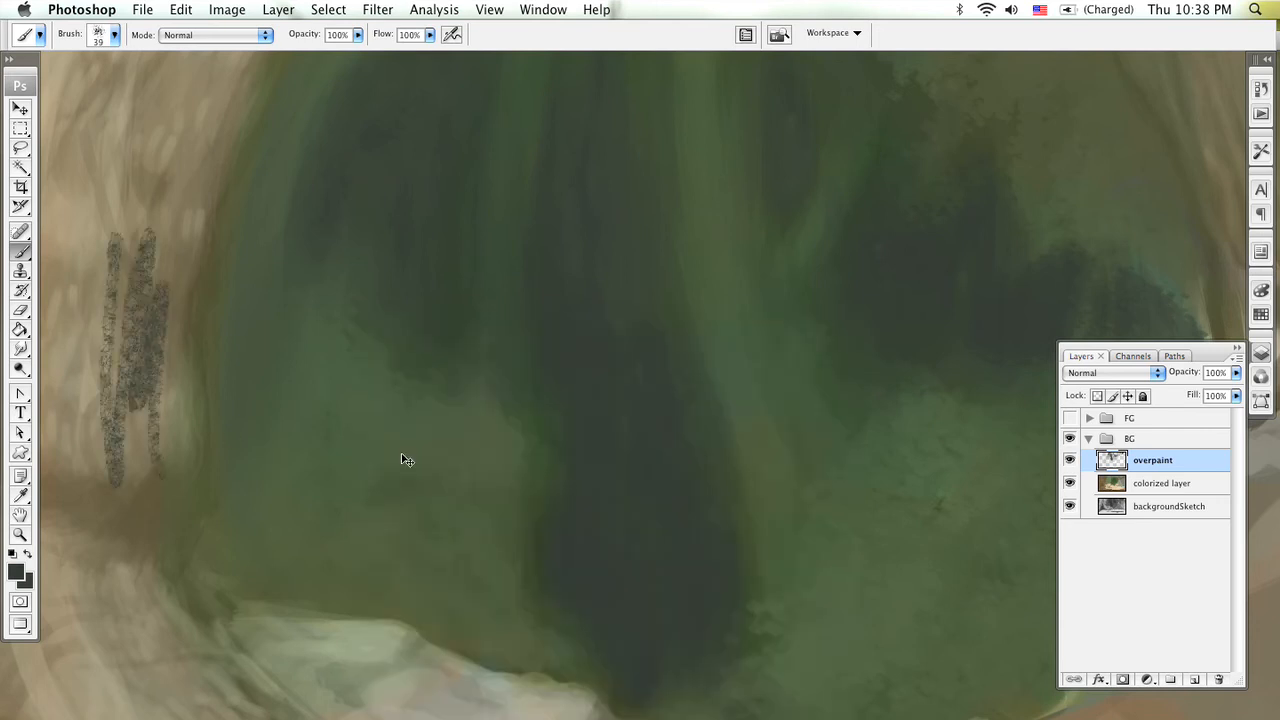
Step: Undo the test strokes and set the 39 px spatter brush's opacity jitter to be controlled by Pen Pressure
key("ctrl+alt+z")
key("ctrl+alt+z")
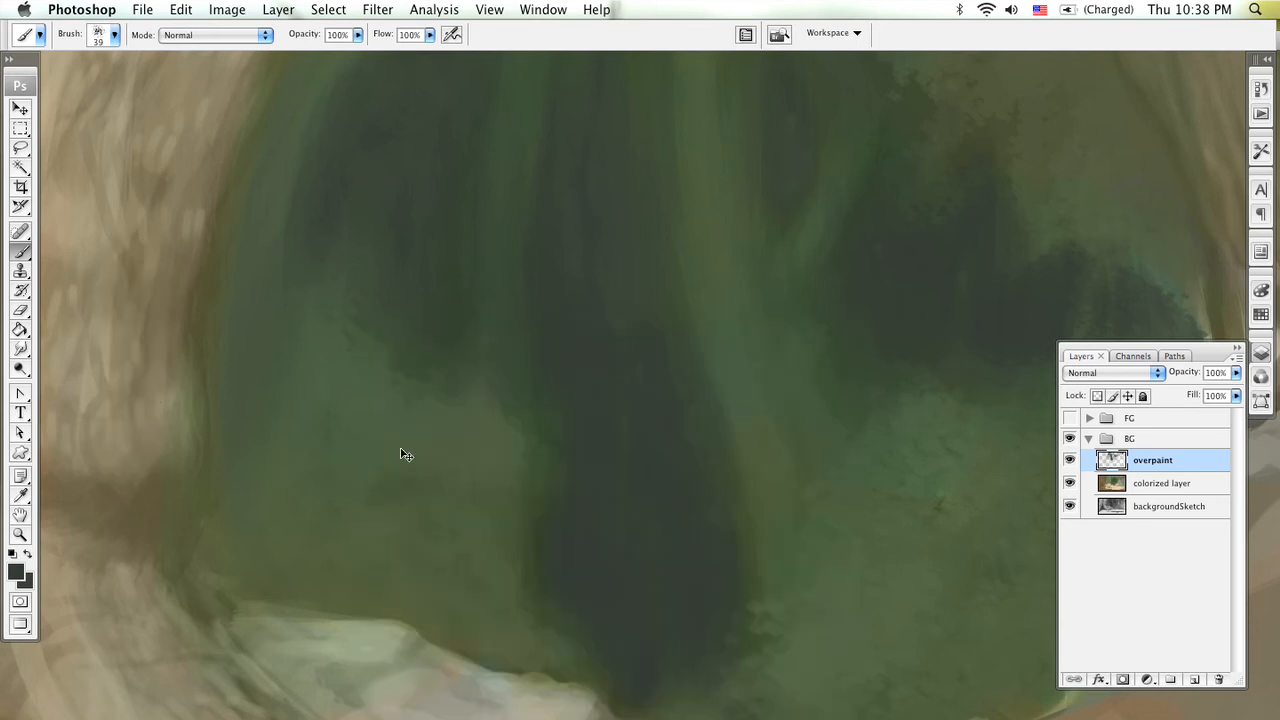
left_click(745, 34)
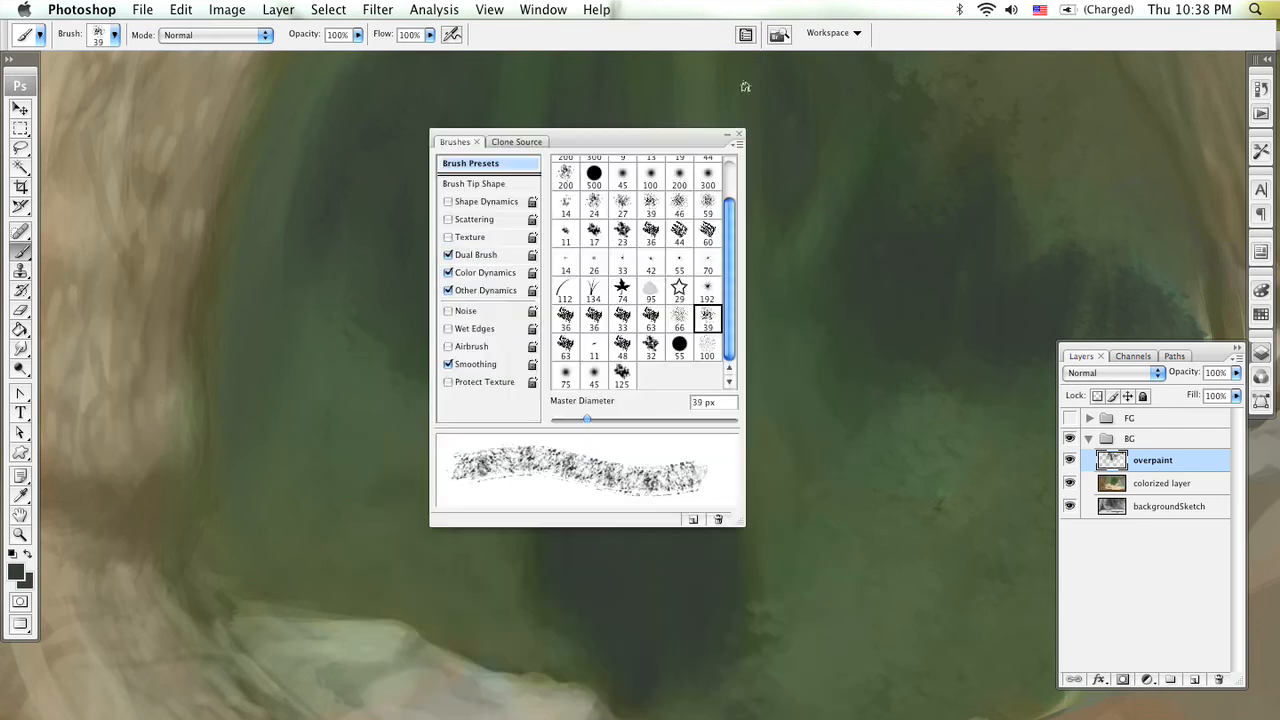
left_click(497, 201)
left_click(448, 201)
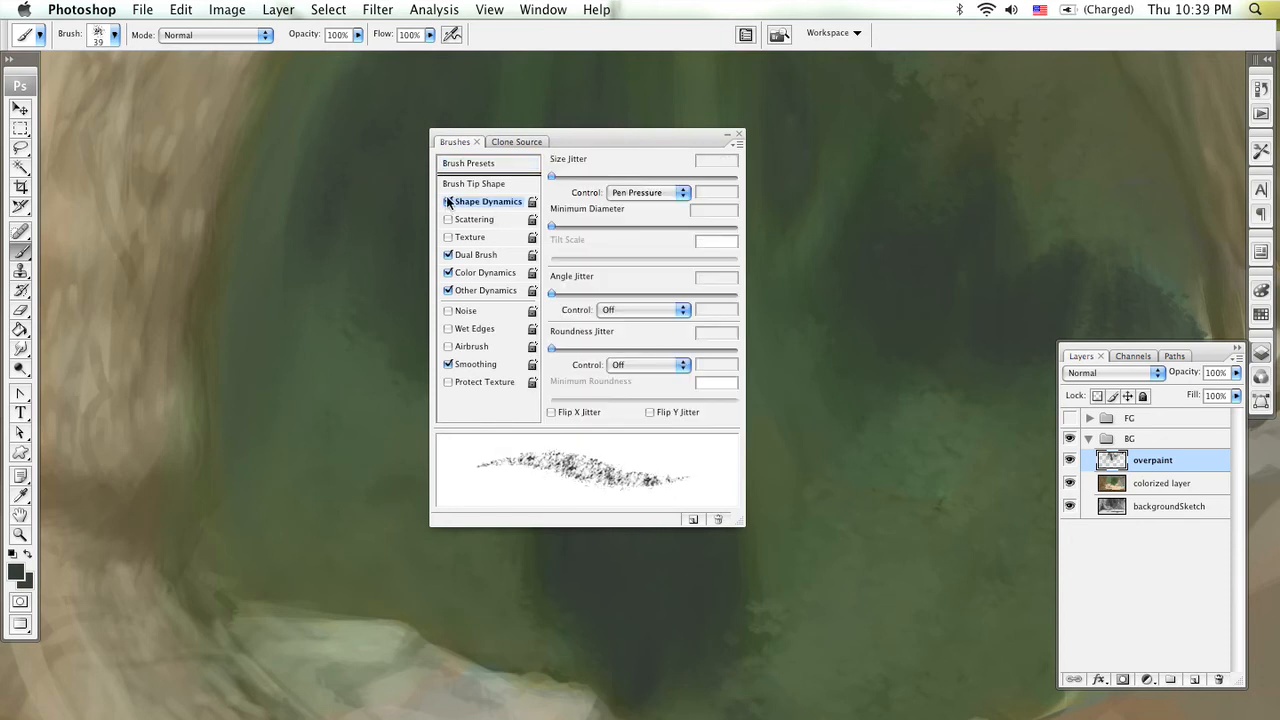
left_click(495, 291)
left_click(660, 191)
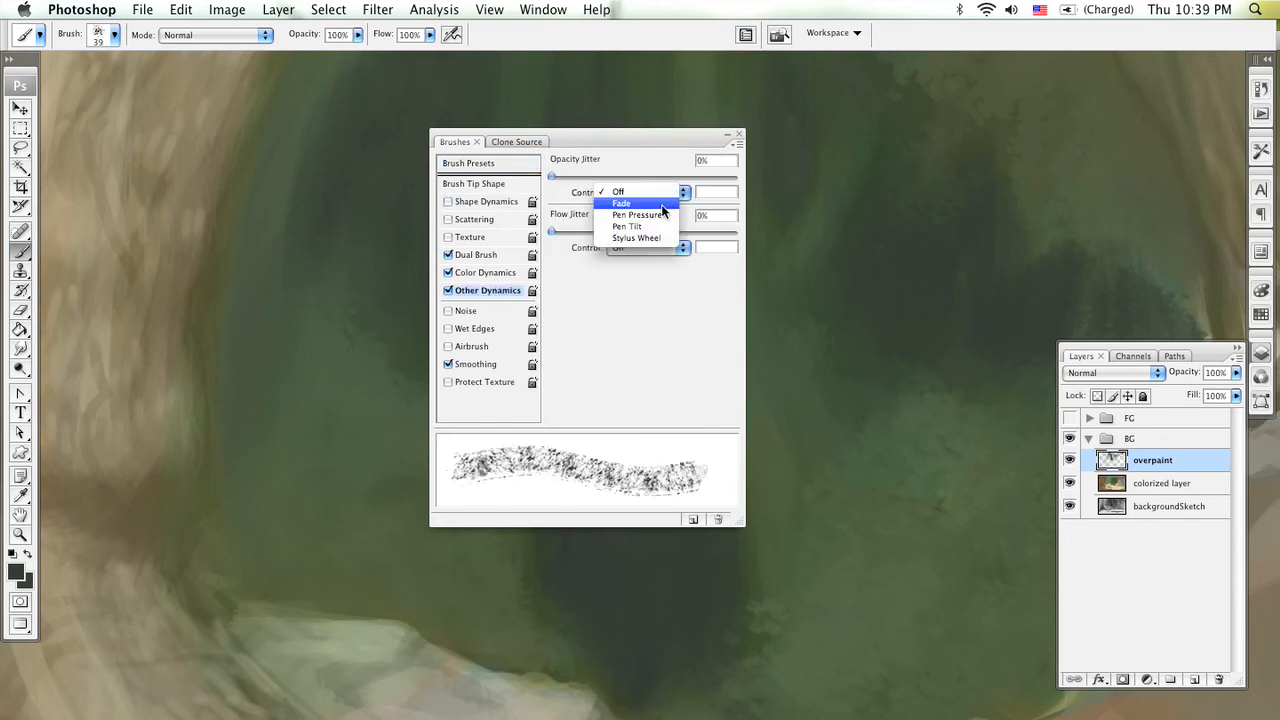
left_click(666, 216)
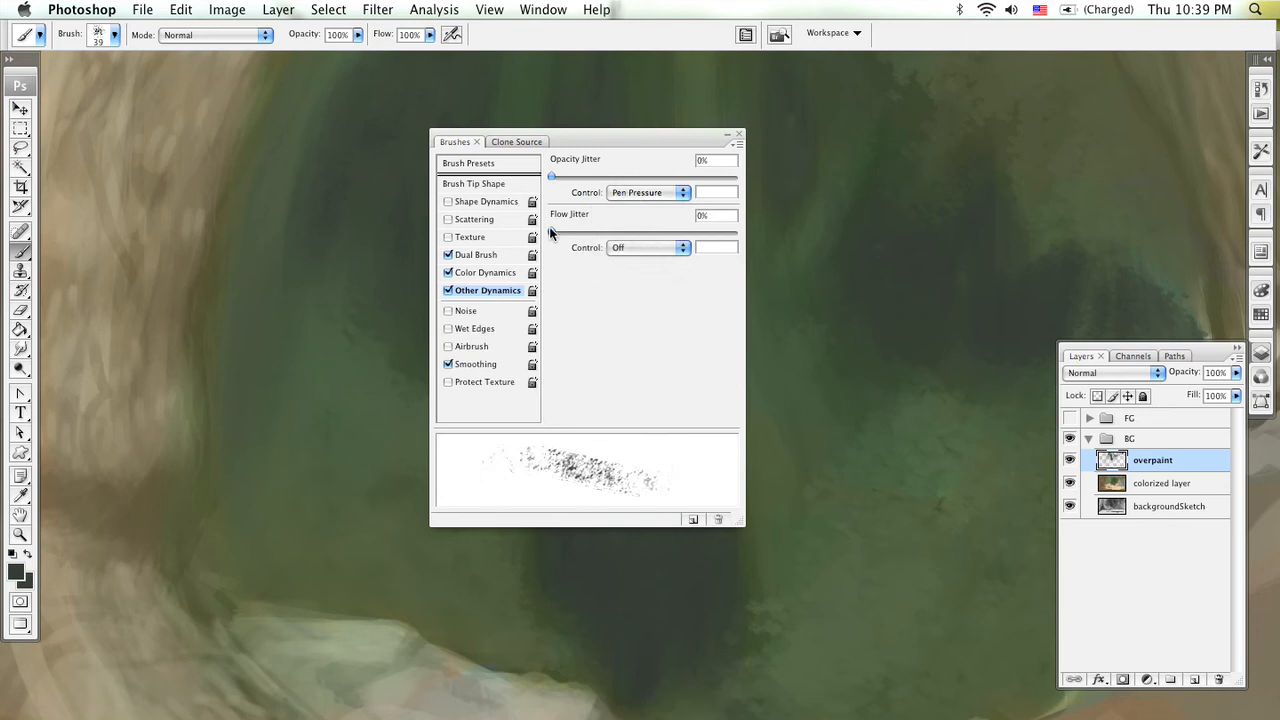
Step: Test the adjusted spatter brush on the left tree trunk, undo the stroke, and close the brush settings
mouse_move(162, 357)
left_mouse_down()
mouse_move(163, 454)
mouse_move(155, 367)
mouse_move(135, 440)
left_mouse_up()
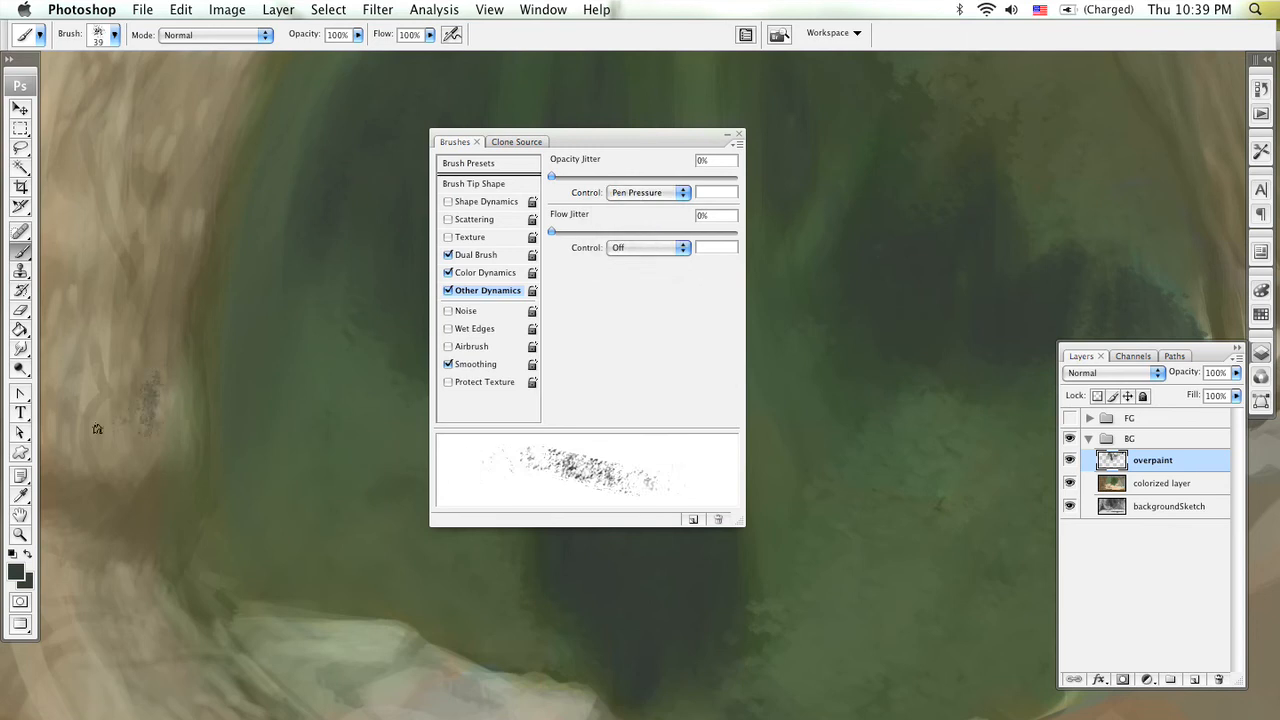
key("super+z")
left_click(738, 144)
left_click(738, 139)
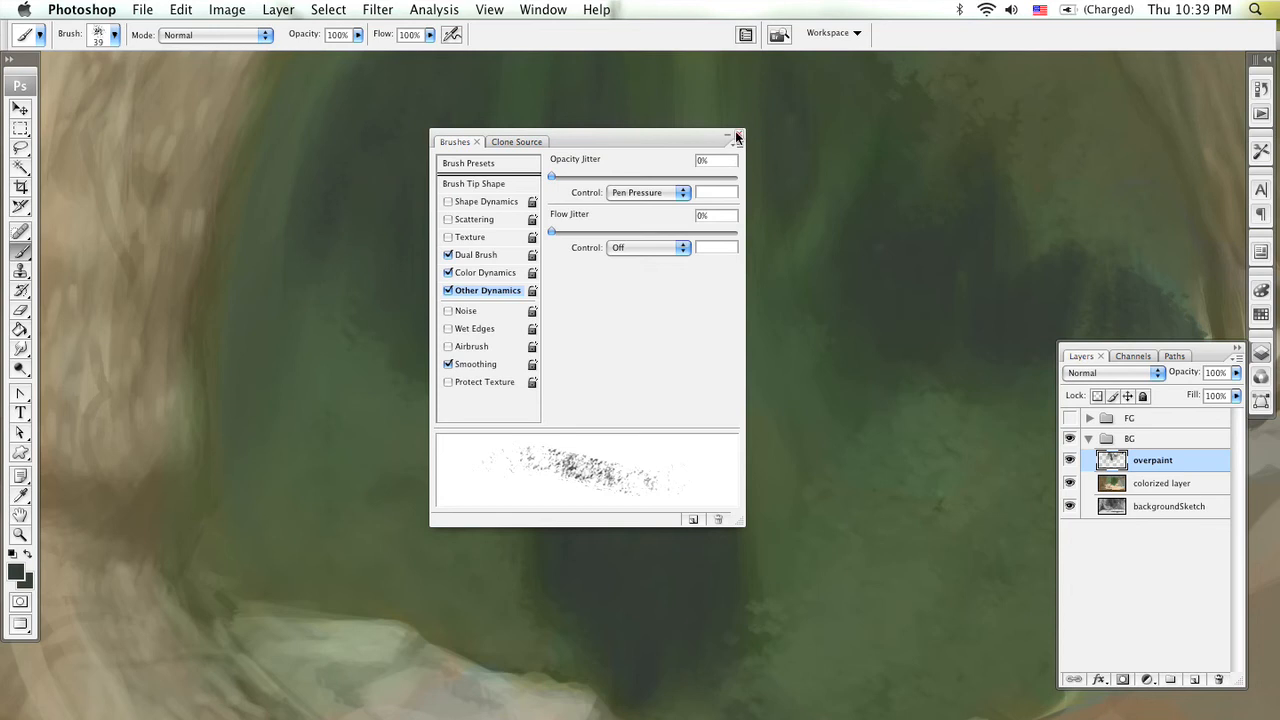
left_click(738, 137)
Step: Save the adjusted 39 px spatter brush as a new preset, removing the trailing numbers from its name and adding "Opacity"
right_click(528, 153)
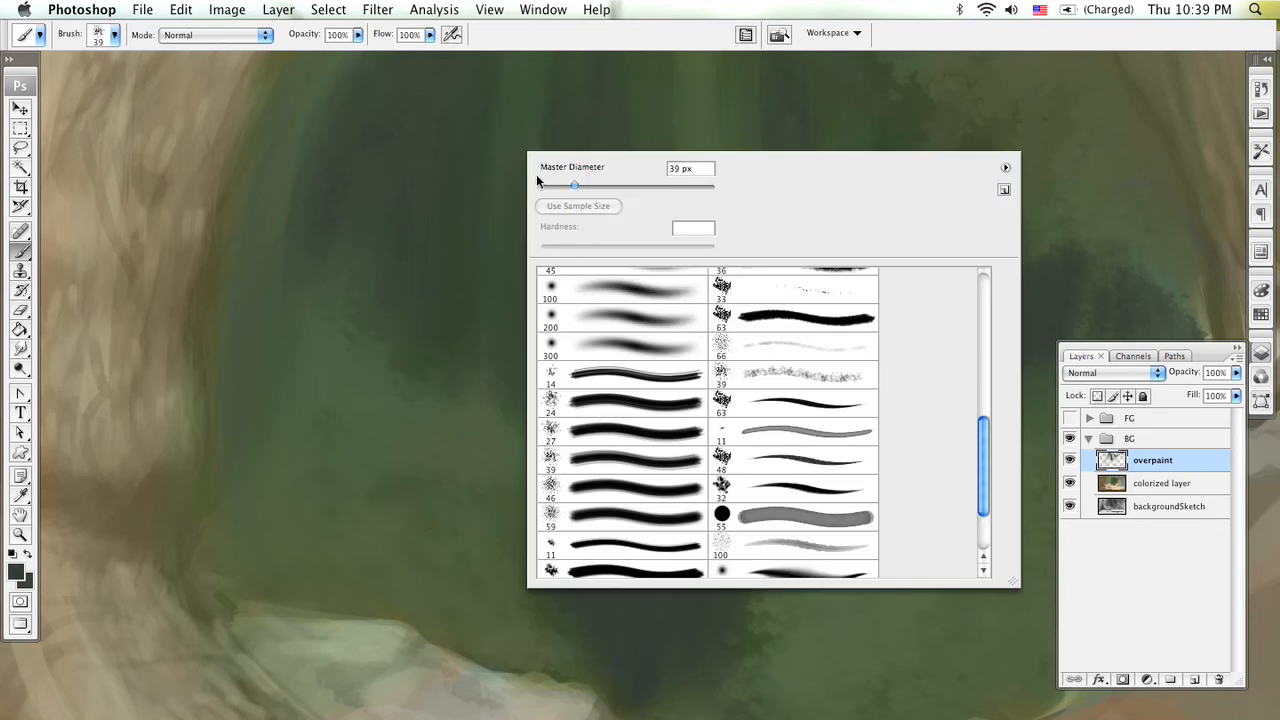
left_click(1004, 190)
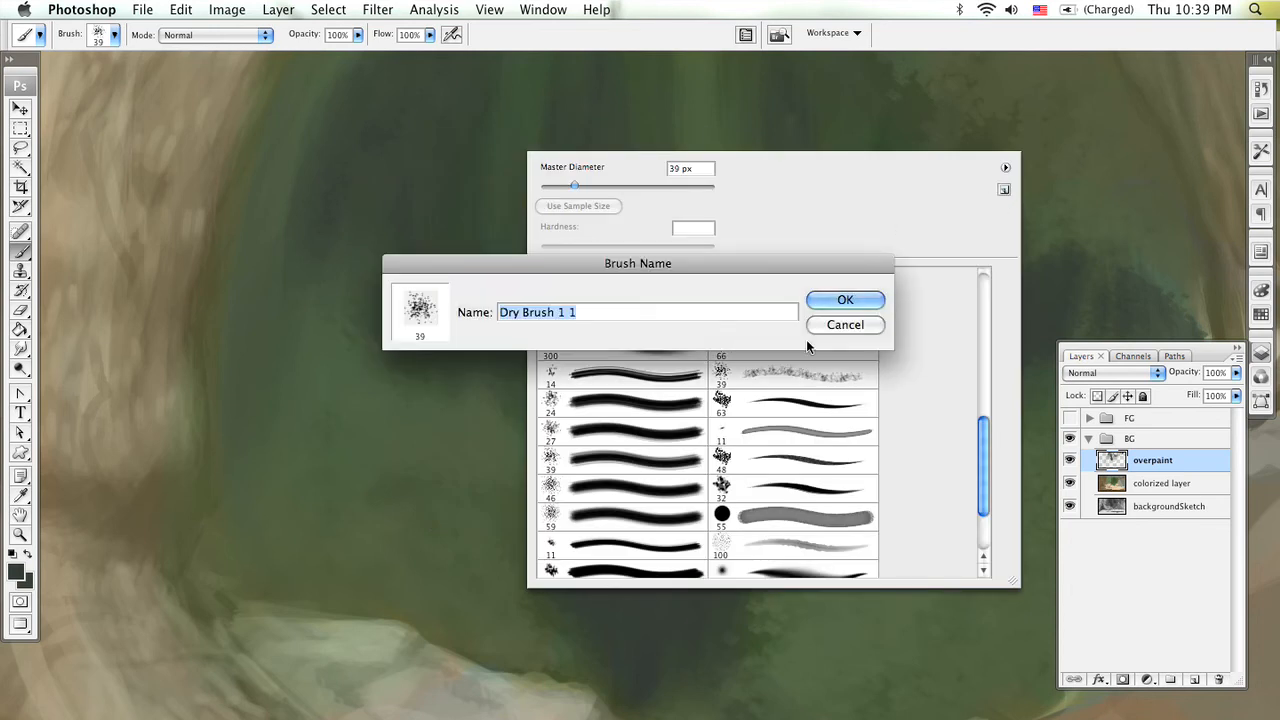
left_click(588, 313)
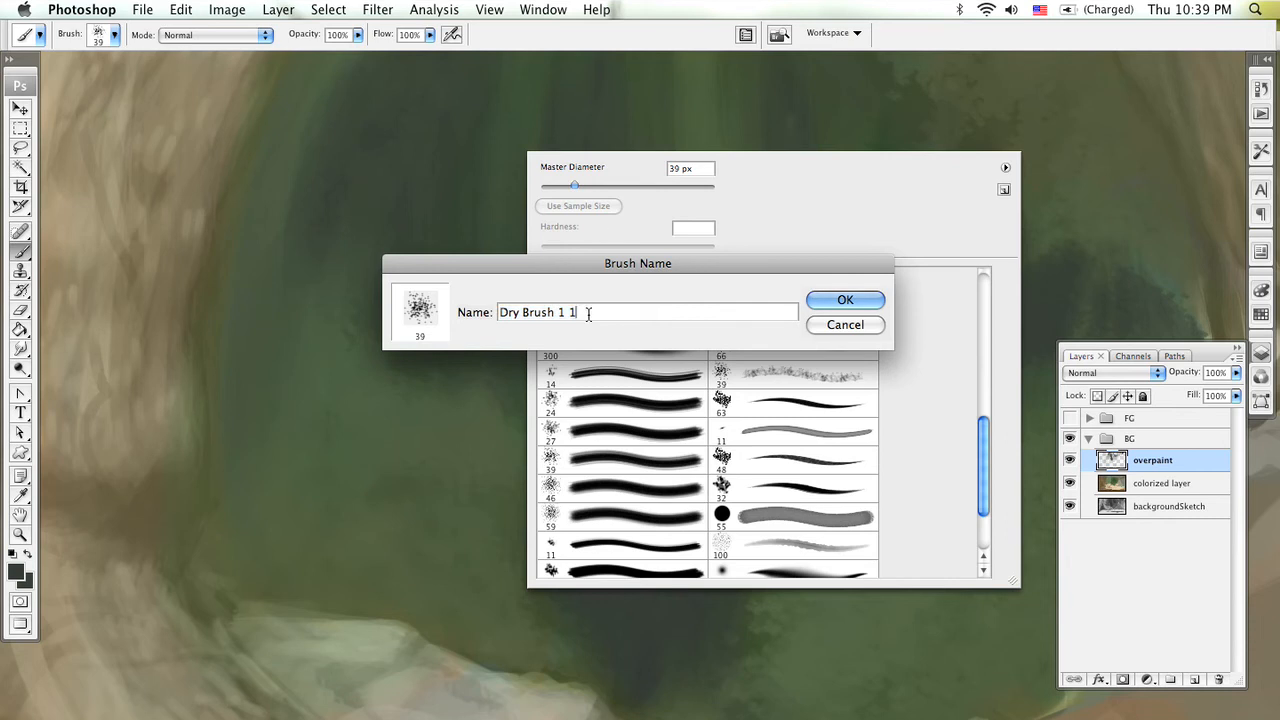
key("BackSpace")
key("BackSpace")
key("BackSpace")
key("BackSpace")
key("Left")
key("Left")
key("Left")
key("Left")
key("Left")
key("Left")
type("Opacity")
key("Return")
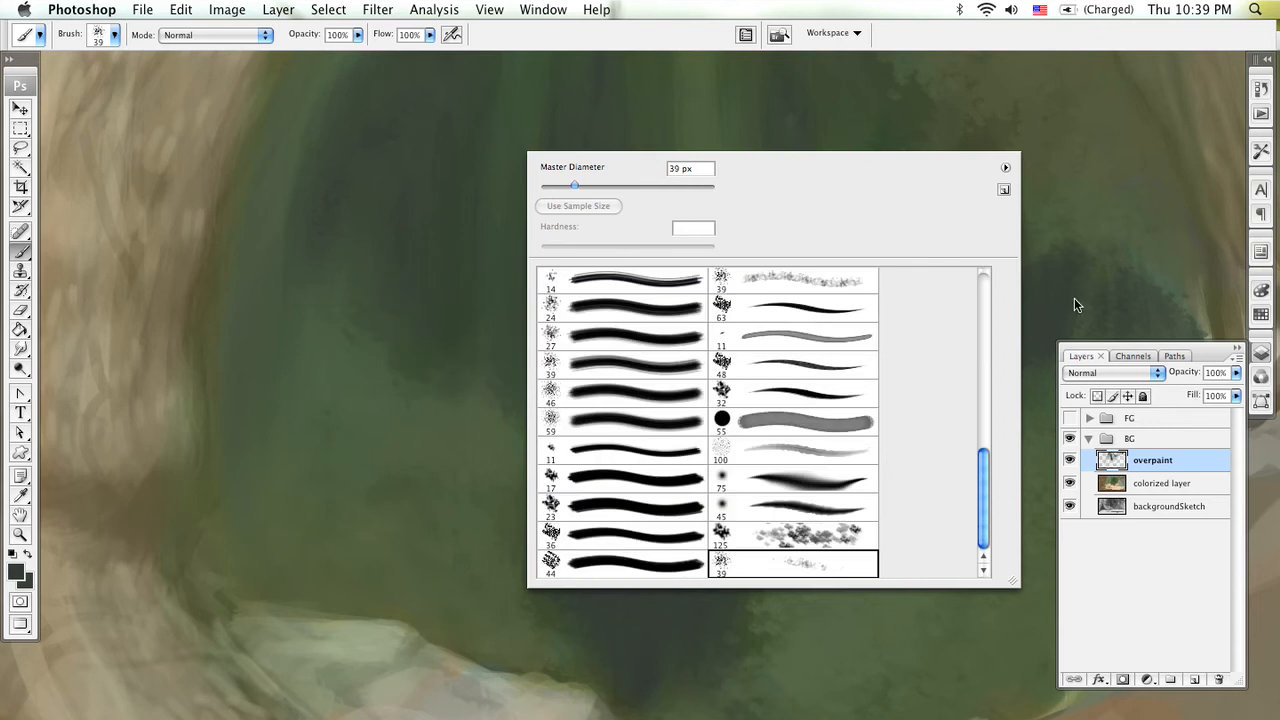
left_click(1055, 170)
Step: Choose the 200 px textured spatter brush and collapse the layer list to free up the canvas
mouse_move(452, 373)
left_mouse_down()
mouse_move(654, 477)
mouse_move(674, 254)
mouse_move(655, 392)
left_mouse_up()
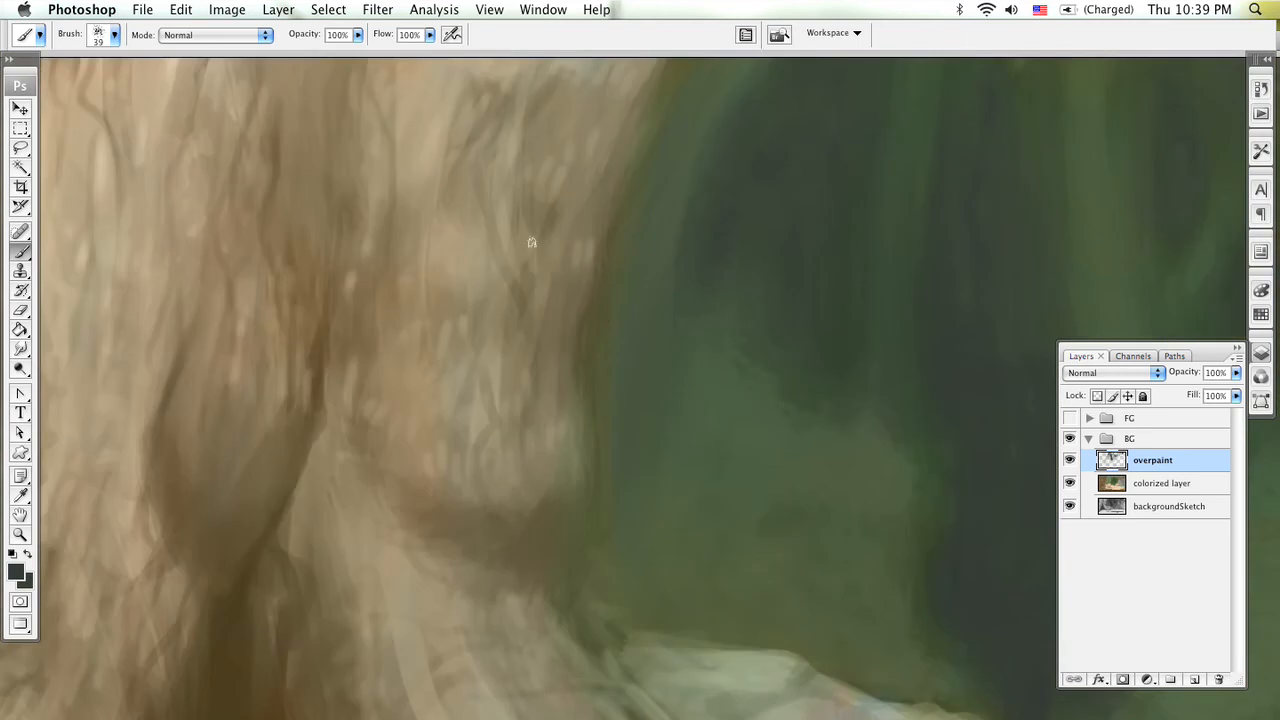
right_click(450, 237)
mouse_move(918, 578)
left_mouse_down()
mouse_move(914, 420)
mouse_move(908, 497)
left_mouse_up()
left_click(560, 494)
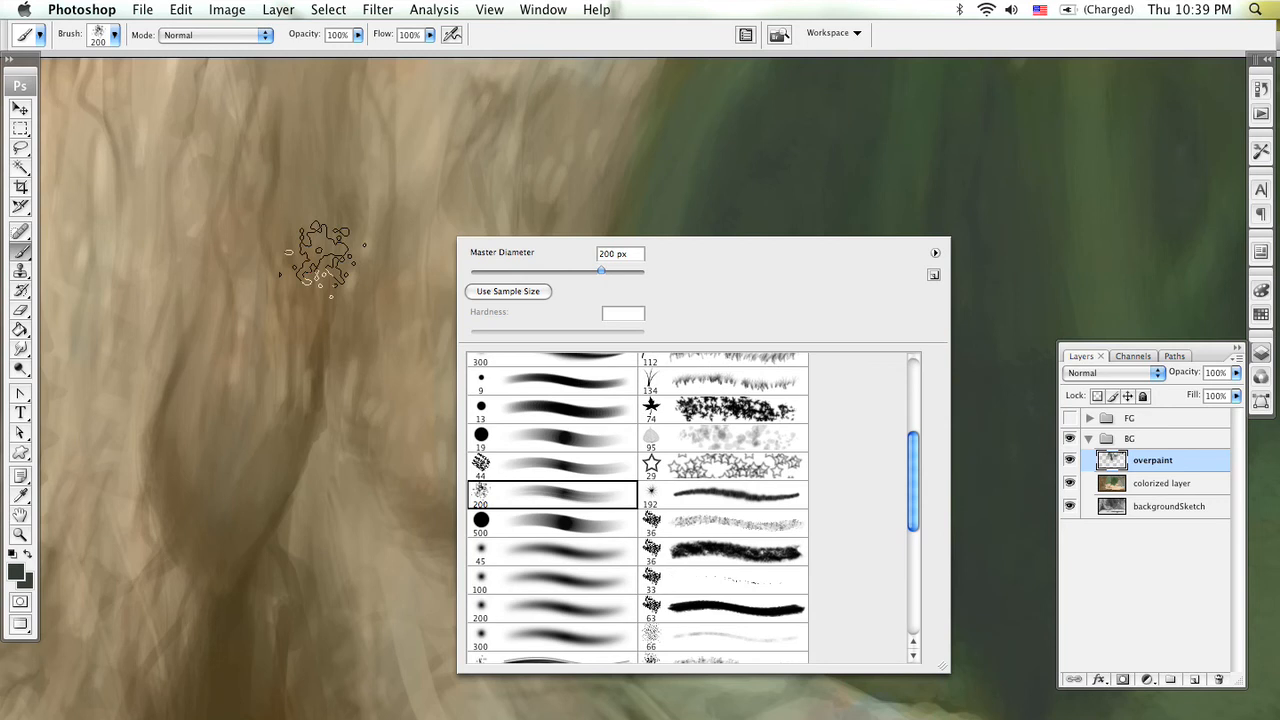
key("Return")
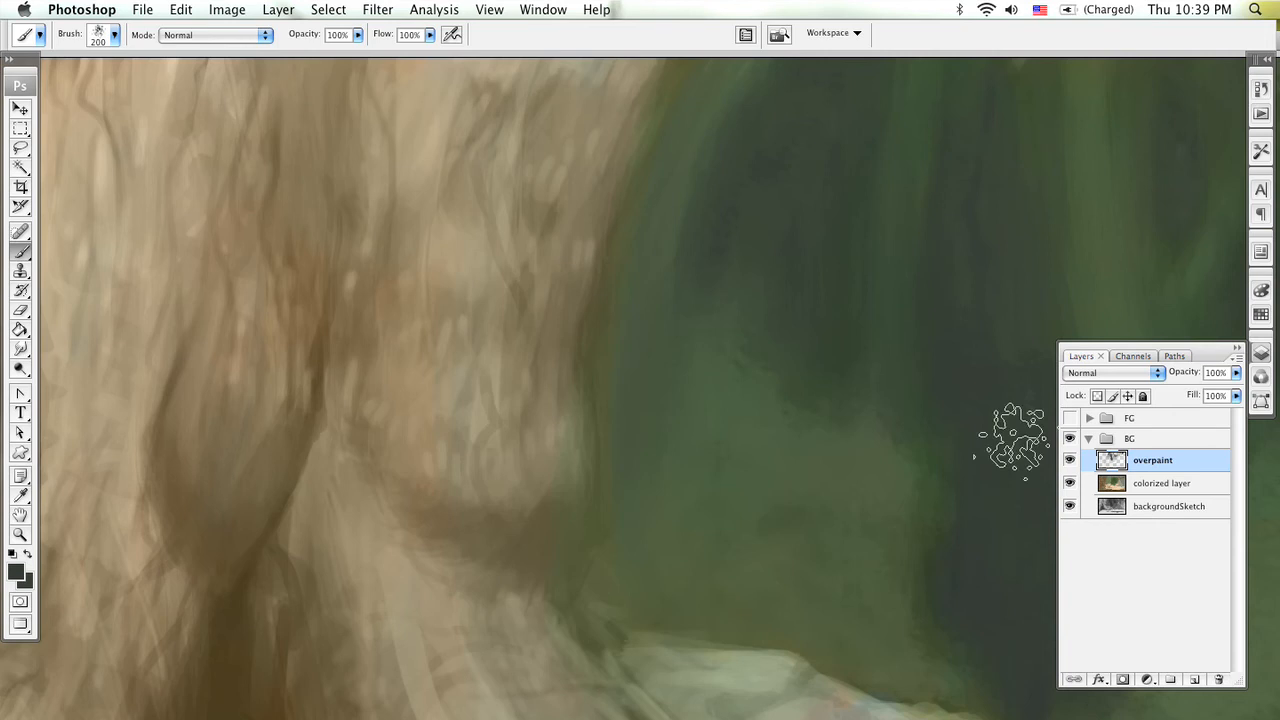
left_click(1238, 348)
Step: Sample an olive brown from the painting and glaze it over the background tree trunks in the large opening
mouse_move(985, 220)
left_mouse_down()
mouse_move(455, 178)
mouse_move(505, 348)
left_mouse_up()
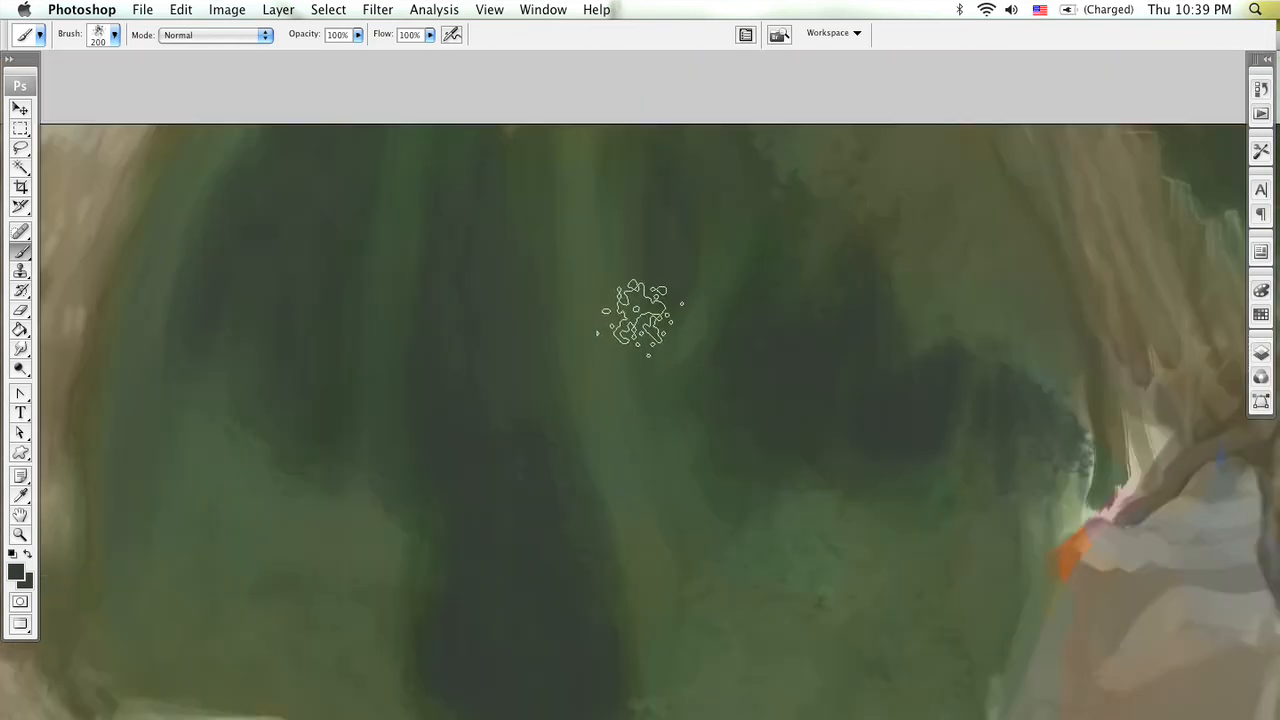
left_click_drag(676, 412, 646, 297)
left_click(1214, 303, "alt")
left_click_drag(529, 86, 571, 263)
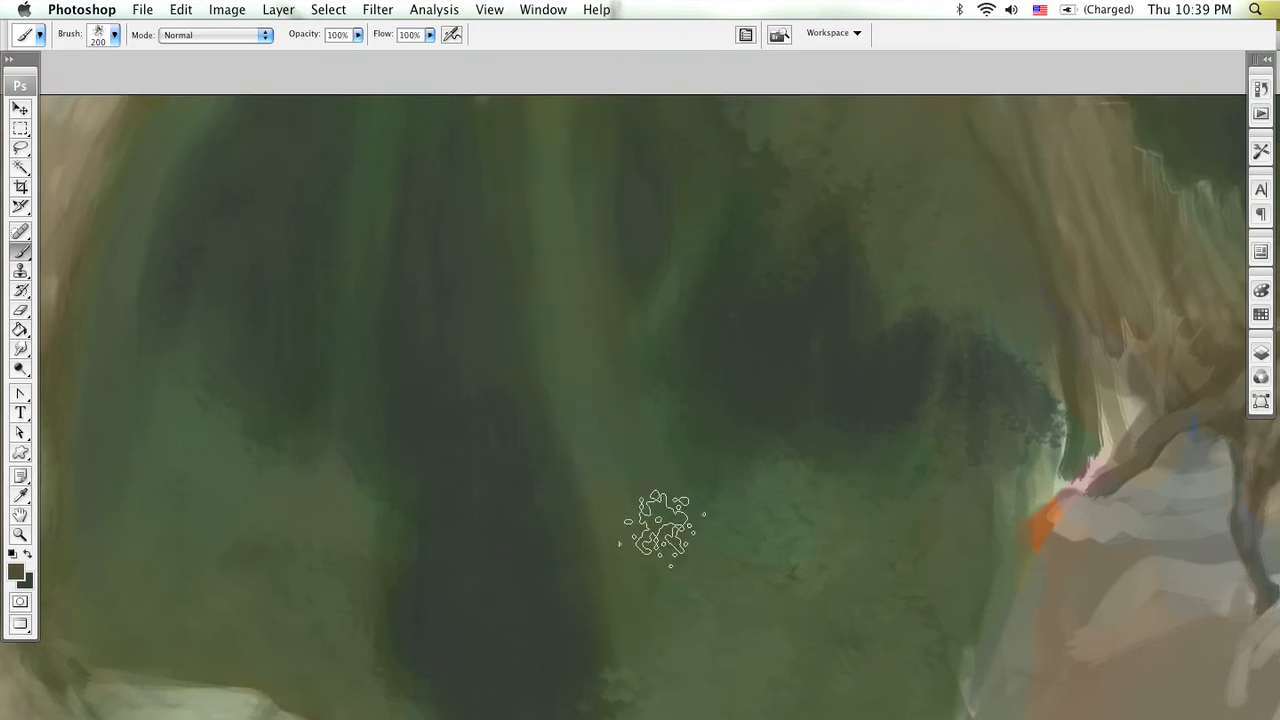
left_click_drag(588, 218, 614, 357)
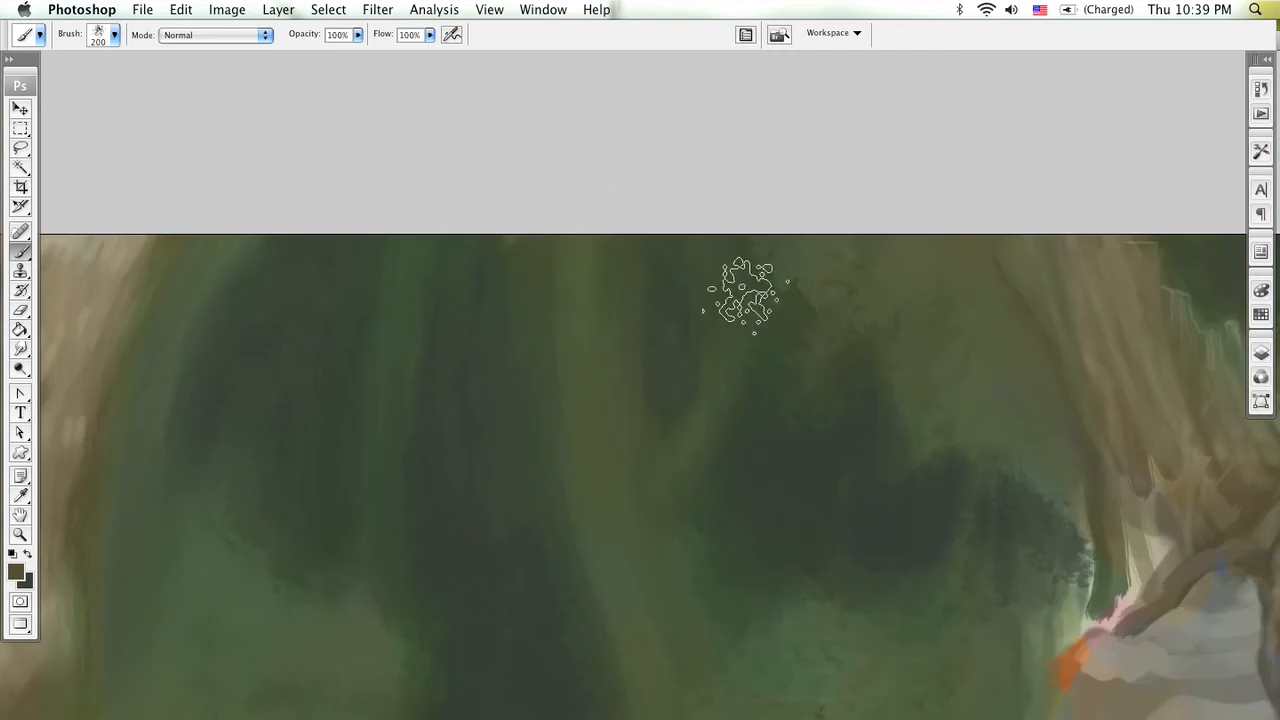
left_click_drag(433, 285, 575, 204)
Step: Reduce the spatter brush to 45 px and paint olive brown along the narrow background trunks and the forked branch
key("bracketleft")
key("bracketleft")
key("bracketleft")
key("bracketleft")
key("bracketleft")
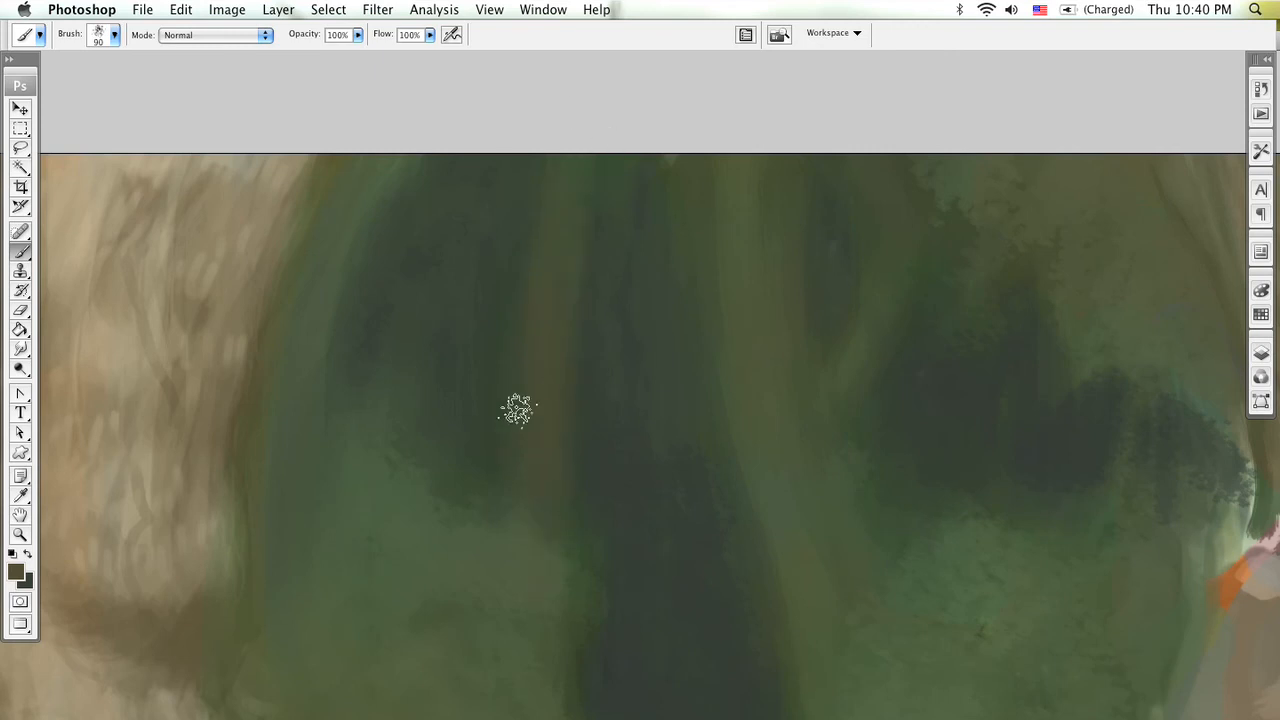
key("bracketleft")
key("bracketleft")
key("bracketleft")
key("bracketleft")
key("bracketleft")
key("bracketleft")
key("bracketleft")
key("bracketleft")
key("bracketleft")
key("bracketleft")
key("bracketright")
key("bracketright")
left_click_drag(786, 320, 651, 260)
left_click_drag(638, 362, 651, 372)
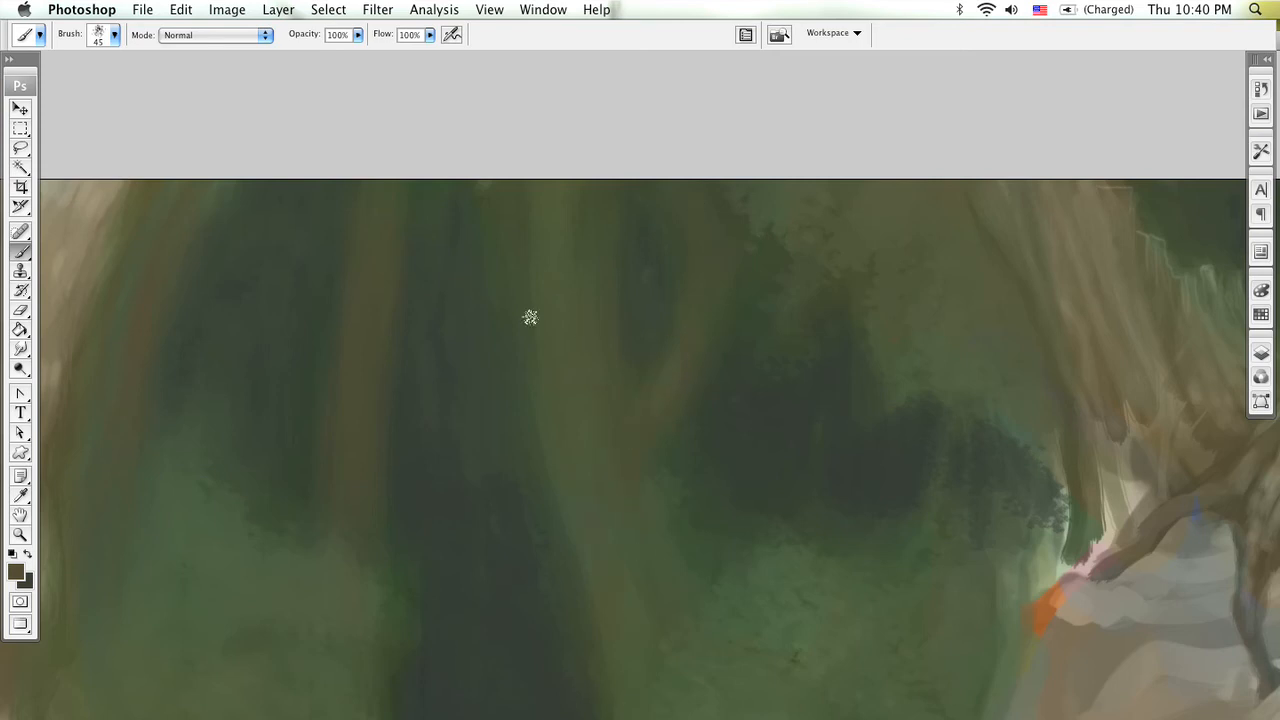
Step: Set the spatter brush to 125 px and broaden the central background trunk down to its base in olive brown
scroll(529, 314, "right", 10)
scroll(529, 314, "up", 2)
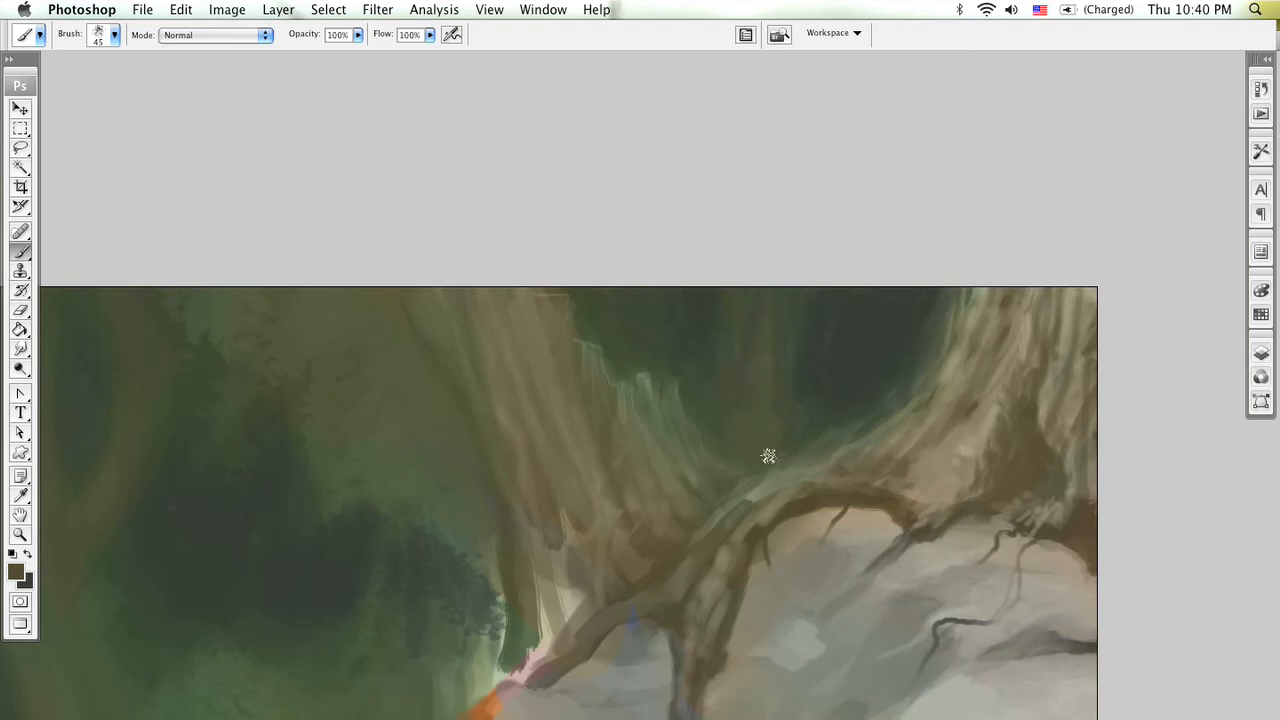
scroll(766, 449, "left", 10)
scroll(766, 449, "down", 4)
key("z")
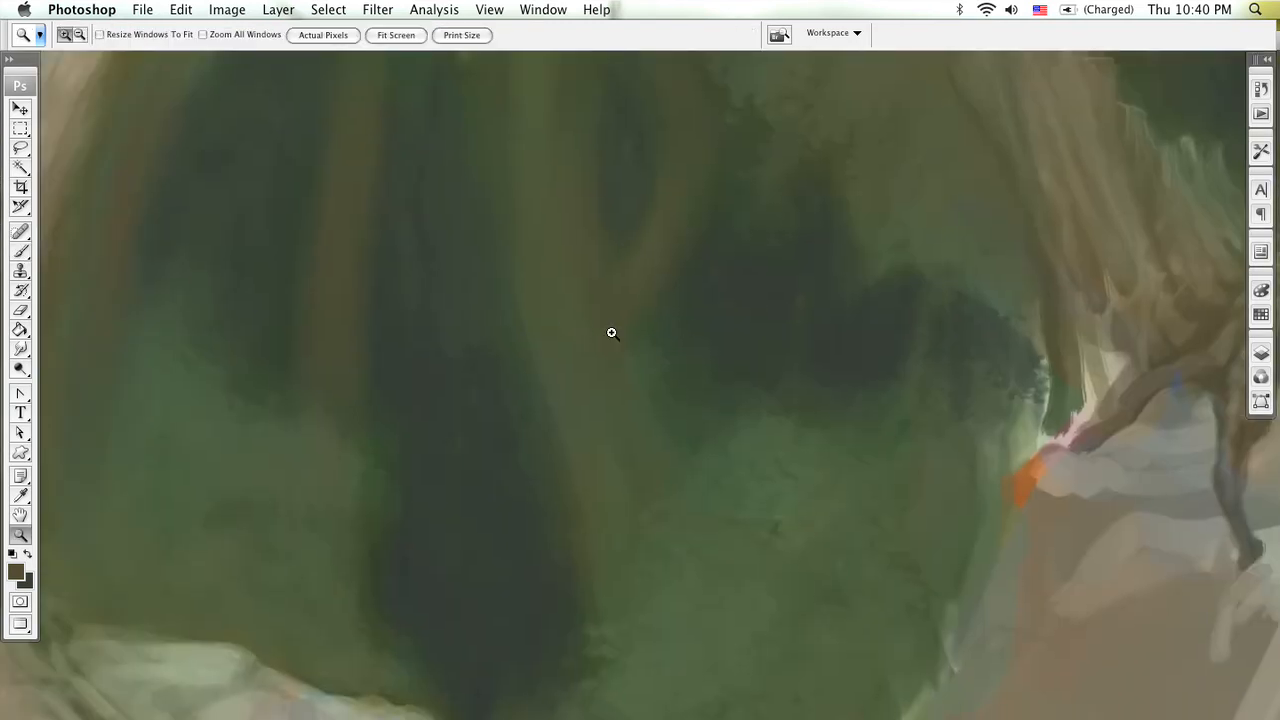
left_click(623, 354, "alt")
scroll(660, 395, "up", 1)
key("b")
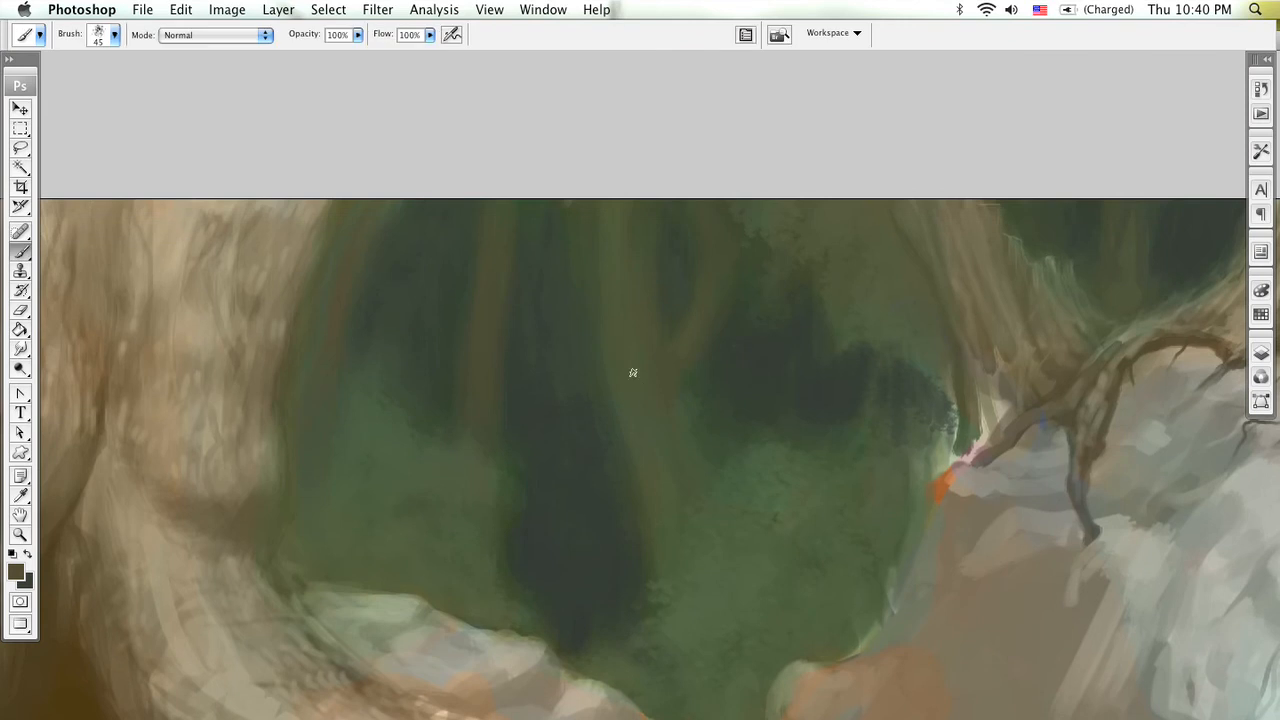
key("bracketright")
key("bracketright")
key("bracketright")
key("bracketright")
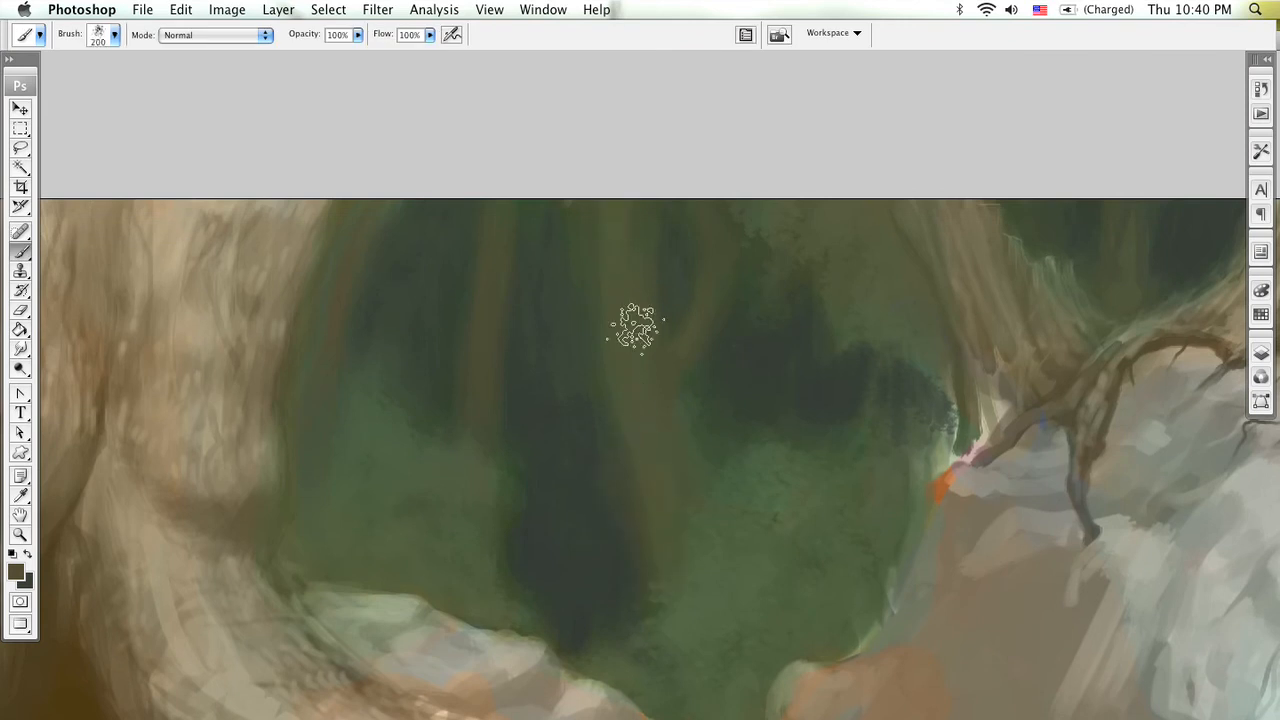
key("bracketleft")
key("bracketleft")
key("bracketleft")
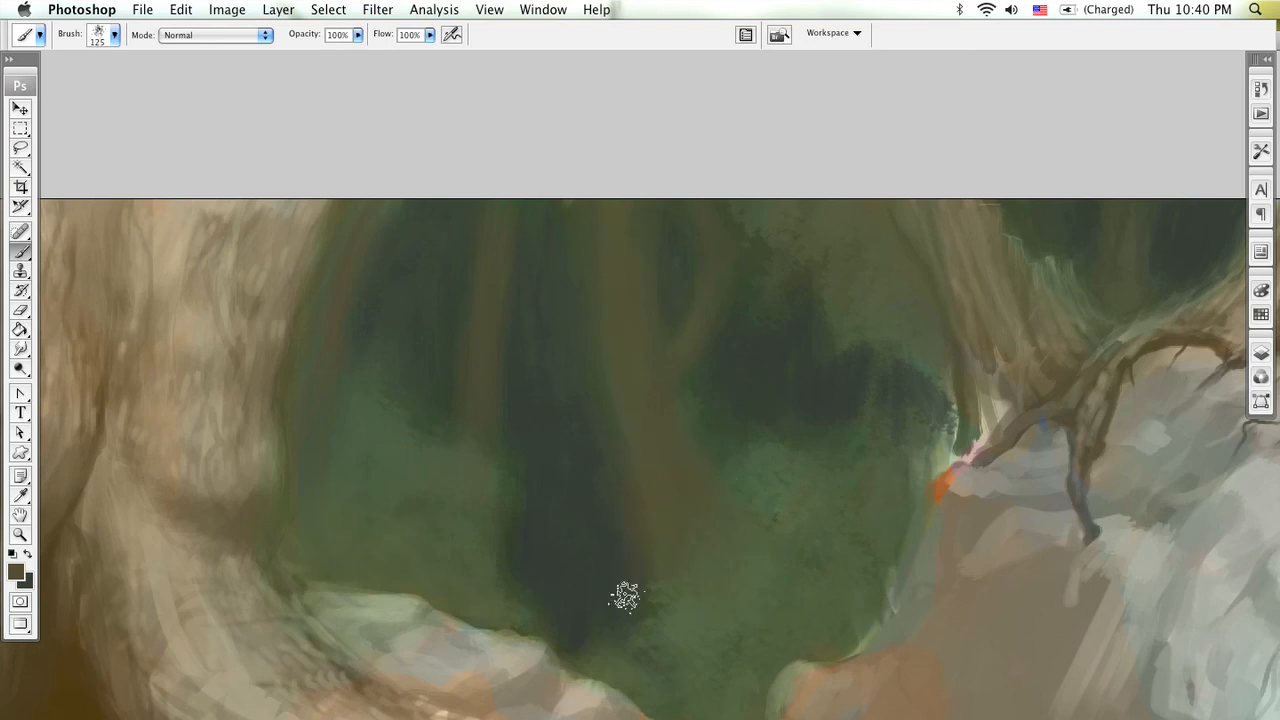
Step: Reduce the spatter brush to 45 px, sample colors from the trunks and roots, and refine the shading of the trees
key("bracketleft")
key("bracketleft")
key("bracketleft")
key("bracketleft")
key("bracketleft")
key("bracketleft")
key("bracketleft")
left_click(597, 415, "alt")
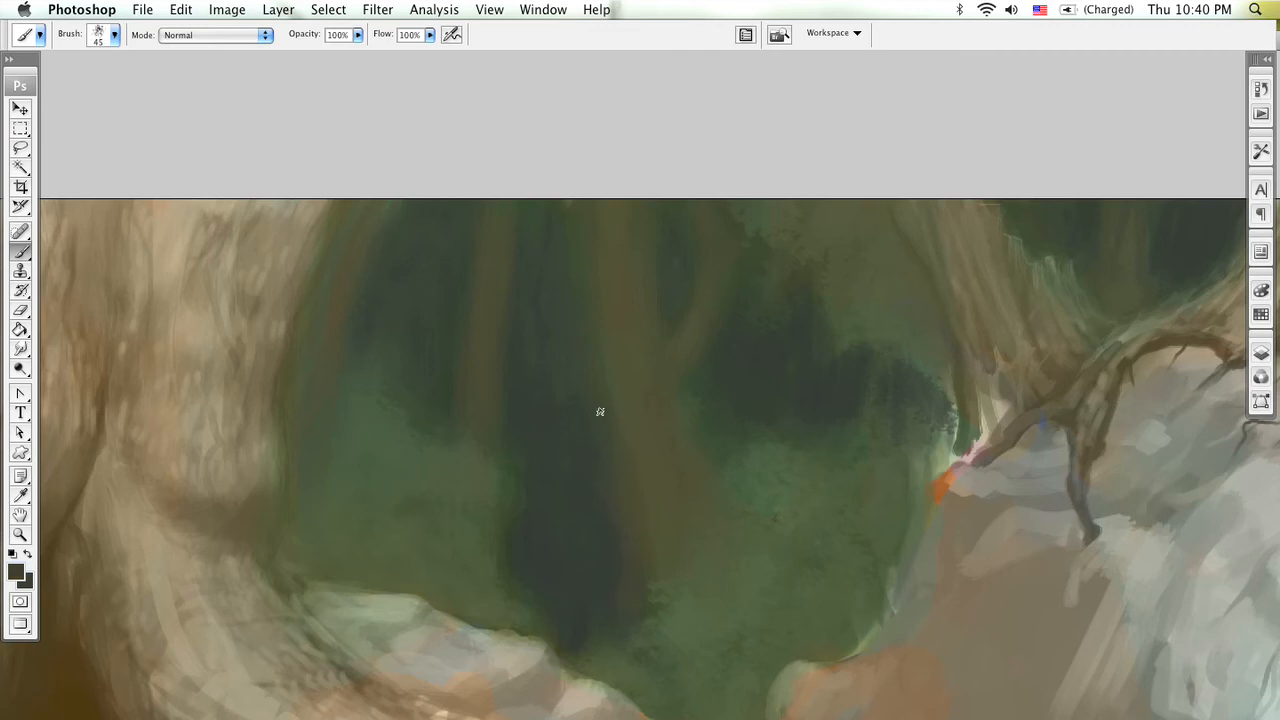
left_click(627, 481, "alt")
left_click(526, 347, "alt")
left_click(298, 409, "alt")
left_click(1061, 391, "alt")
left_click(1010, 322, "alt")
Step: Reduce the spatter brush to 20 px, sample lighter olive tones, and paint fine vertical bark lines on the background trunks
key("bracketleft")
key("bracketleft")
left_click(686, 246, "alt")
left_click(619, 225, "alt")
scroll(529, 426, "left", 4)
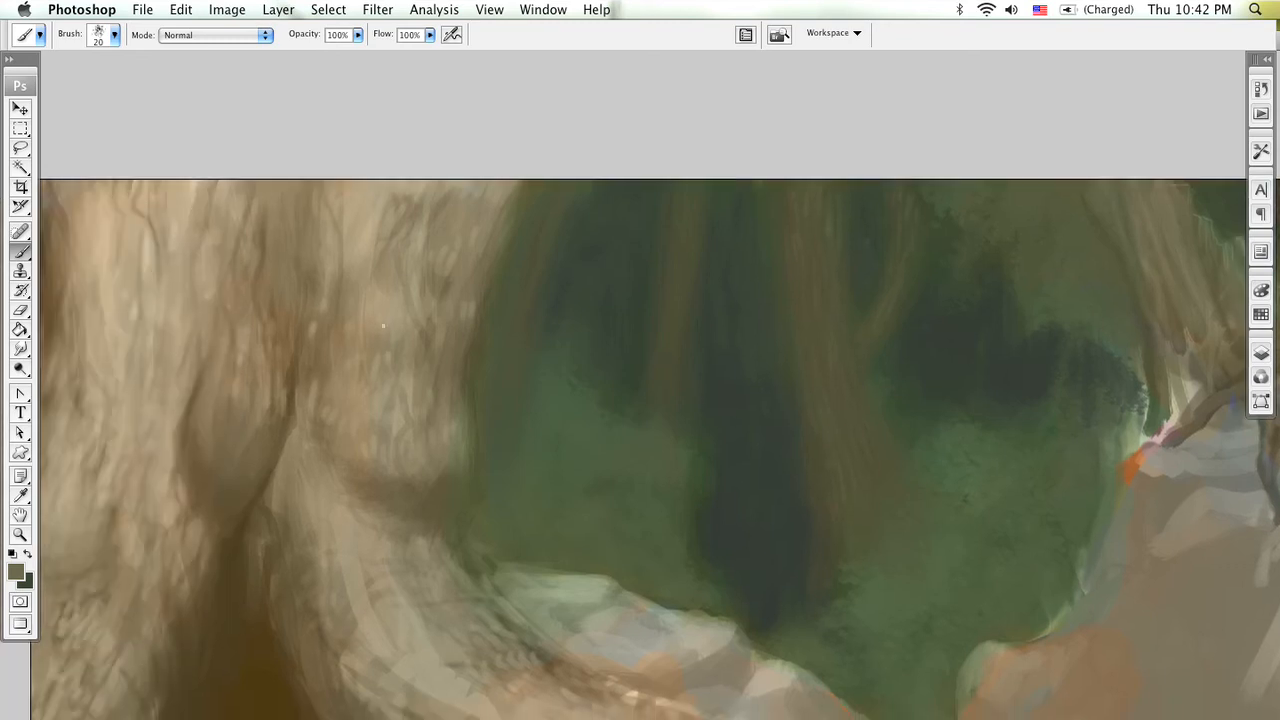
scroll(515, 349, "right", 3)
scroll(515, 349, "up", 2)
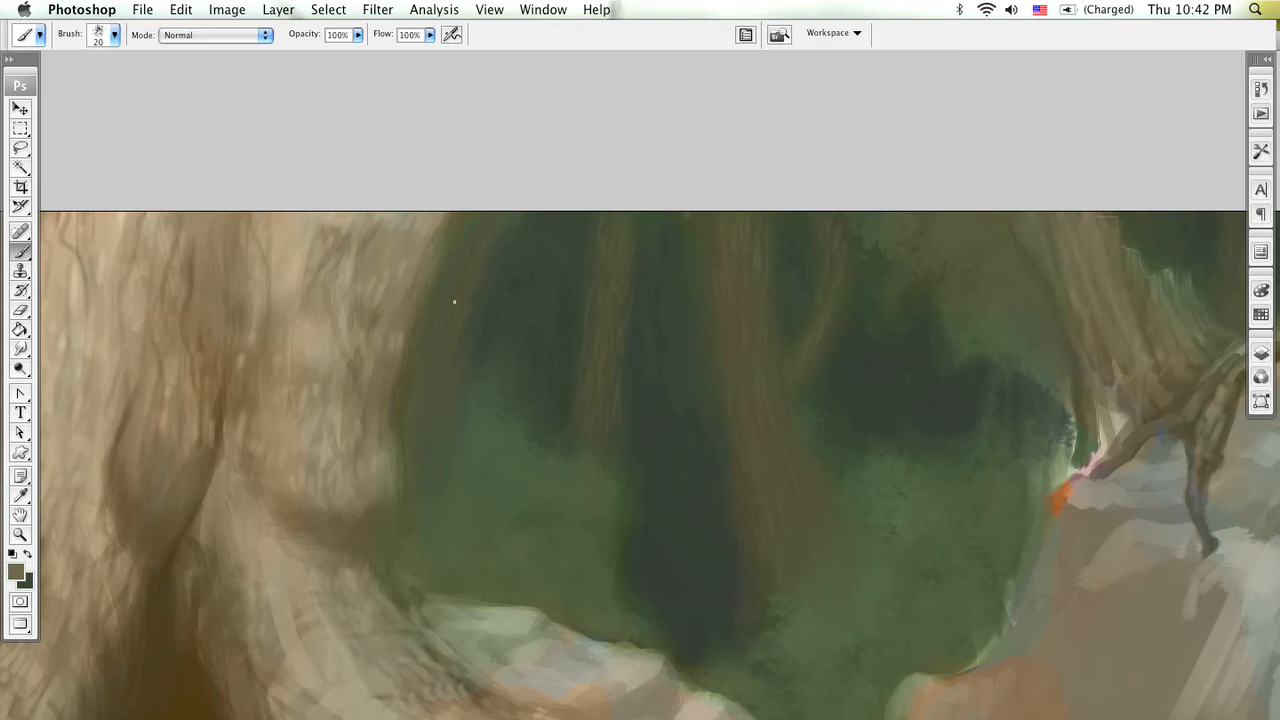
Step: Sample a foliage green from the large opening and choose the 125 px scattered leaf brush
left_click(551, 470, "alt")
right_click(492, 459)
right_click(588, 152)
left_click(622, 236)
right_click(622, 236)
left_click_drag(990, 474, 977, 599)
left_click(815, 628)
left_click(436, 450)
left_click_drag(826, 534, 620, 498)
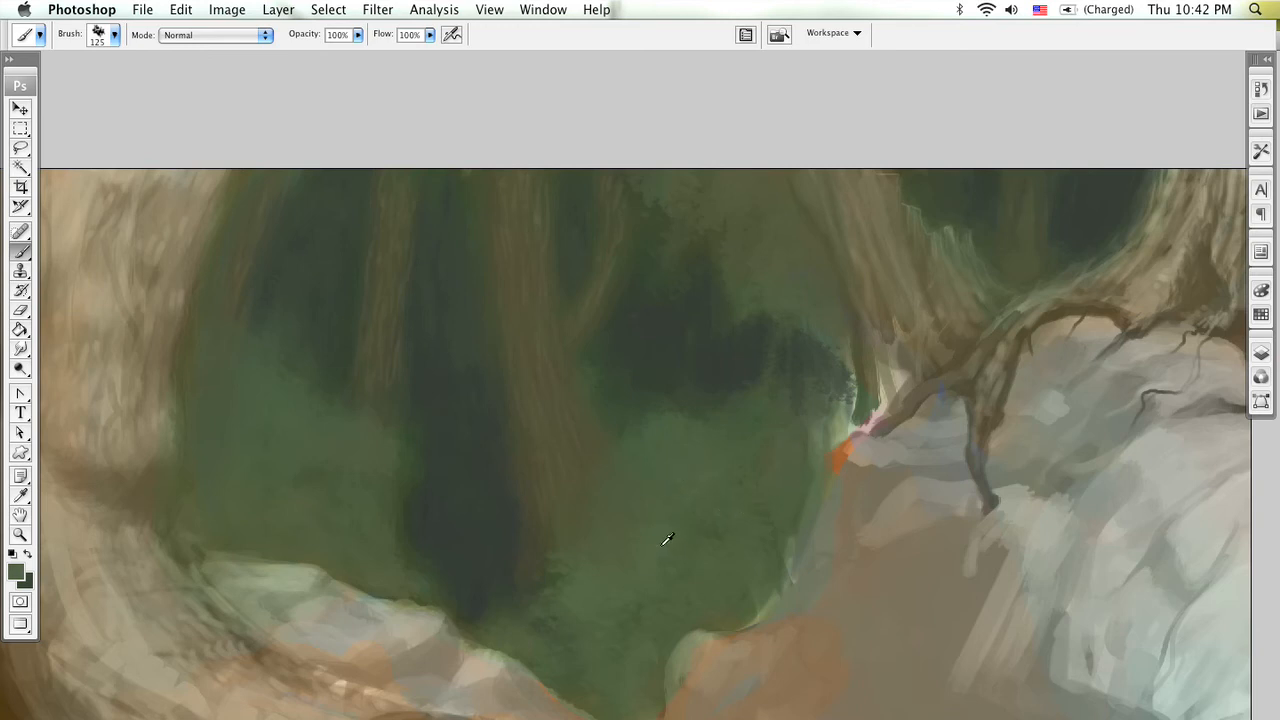
Step: Set the foreground color to a lighter green and paint foliage beside the central background trunk
left_click(16, 572)
left_click(546, 300)
left_click(894, 163)
mouse_move(688, 425)
left_mouse_down()
mouse_move(720, 471)
mouse_move(749, 471)
mouse_move(700, 443)
mouse_move(746, 494)
mouse_move(714, 429)
mouse_move(737, 480)
mouse_move(709, 490)
left_mouse_up()
Step: Switch to a grainy spatter brush, enlarge it to 100 px, and stipple sampled greens onto the foliage beside the central trunk
right_click(755, 390)
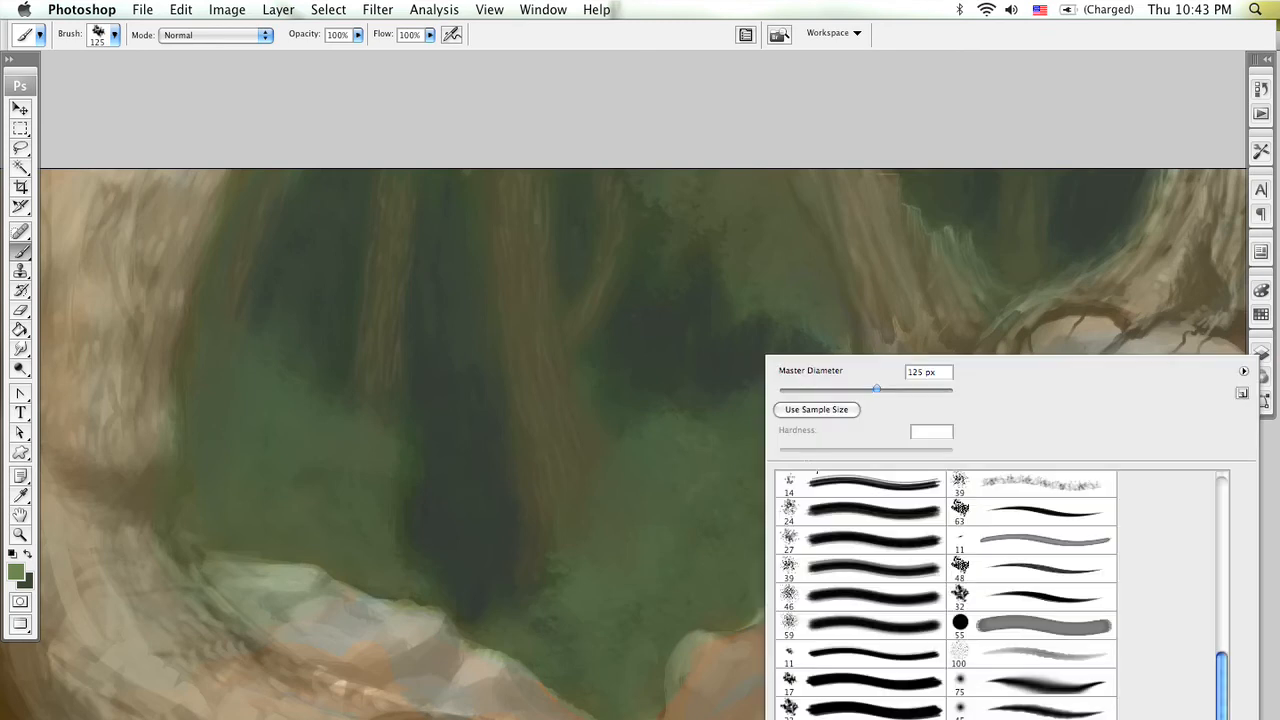
right_click(740, 263)
double_click(970, 656)
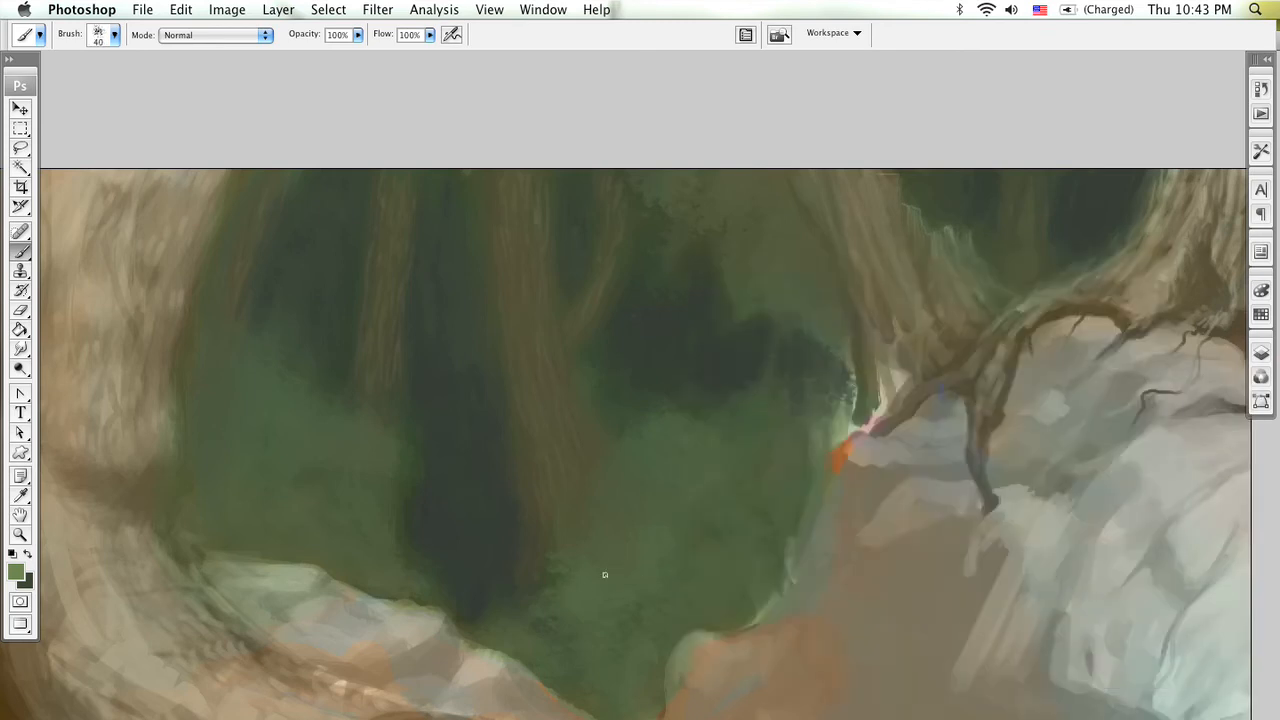
key("bracketright")
left_click(732, 375, "alt")
left_click(747, 438, "alt")
Step: Choose the 125 px scattered leaf brush for the foliage beside the central background trunk
right_click(747, 438)
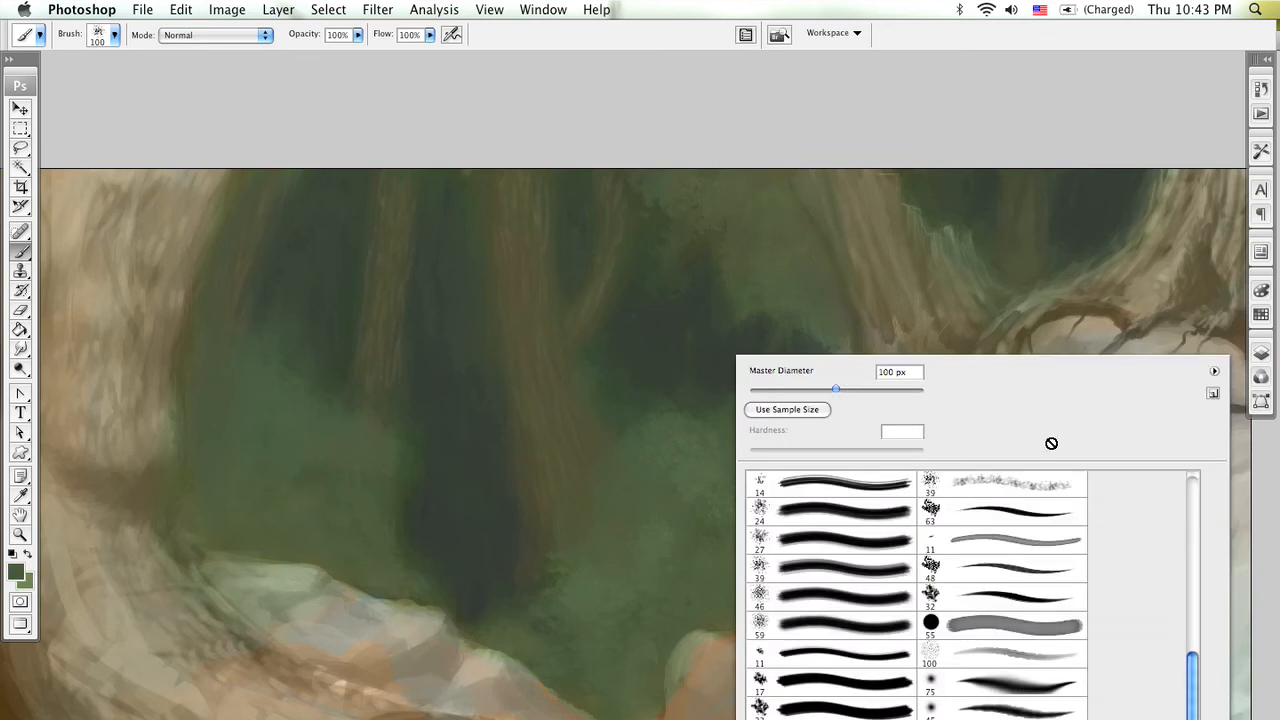
left_click(1038, 603)
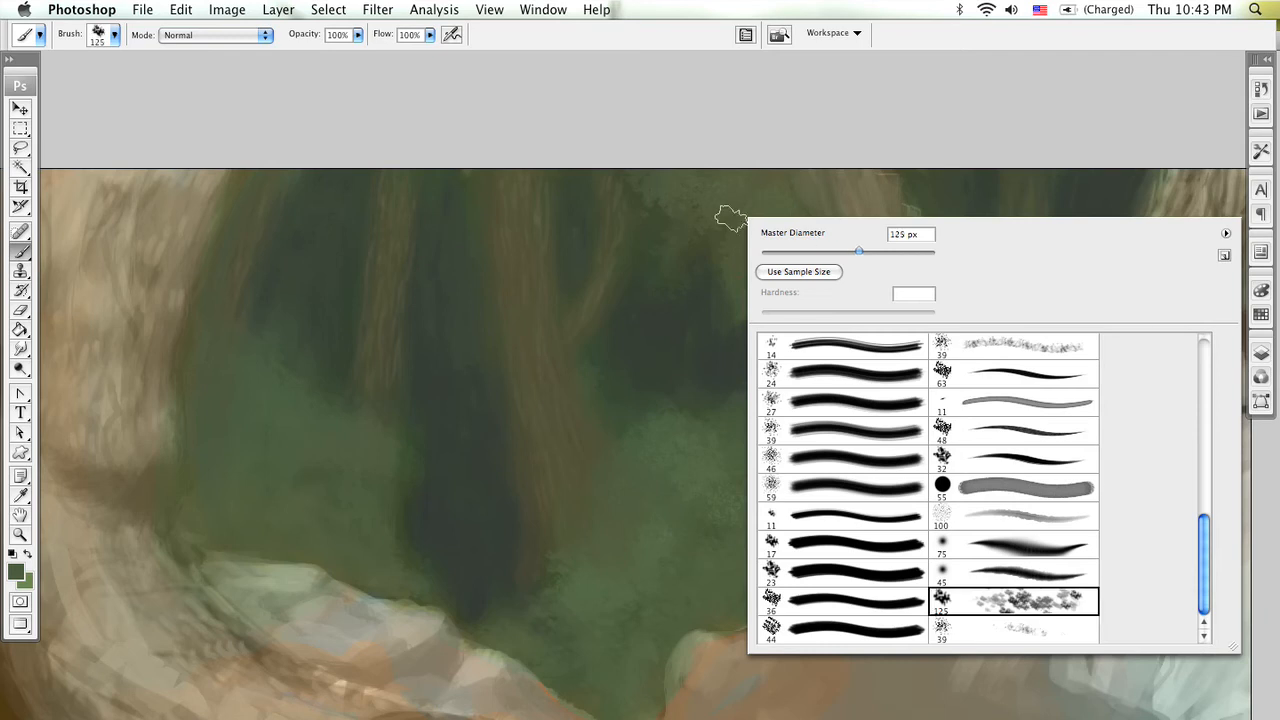
key("Return")
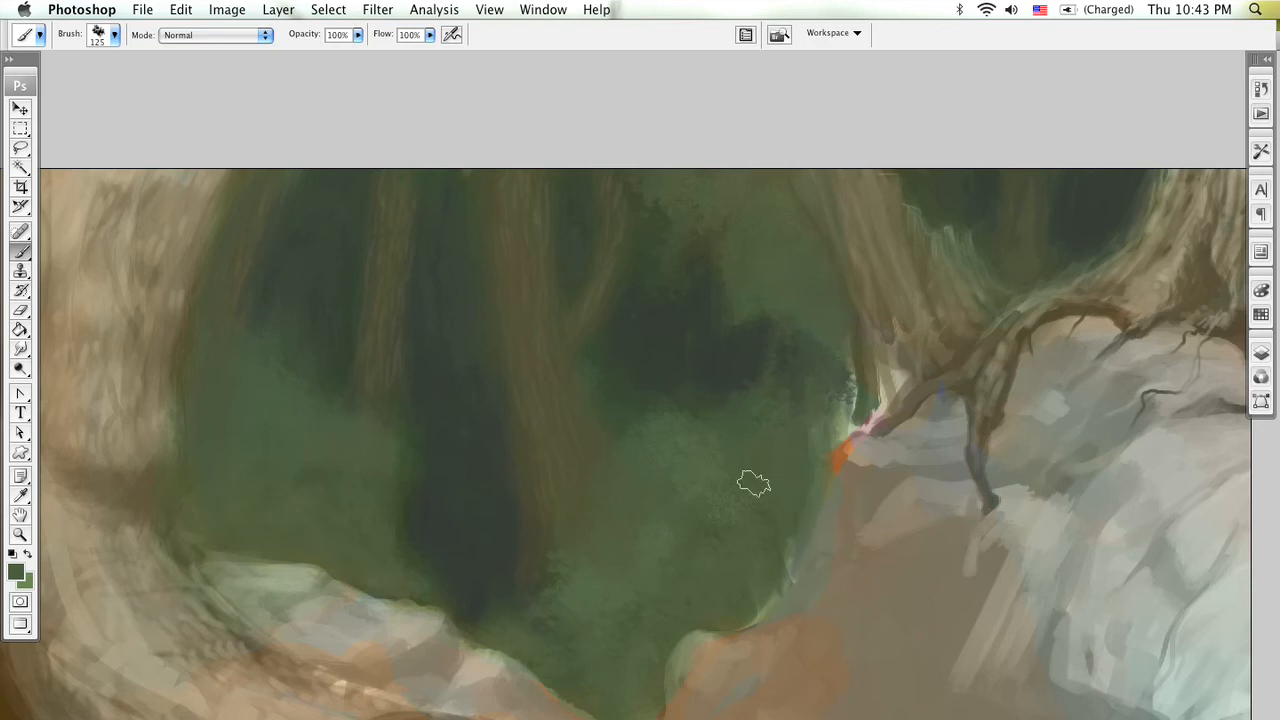
scroll(763, 420, "left", 5)
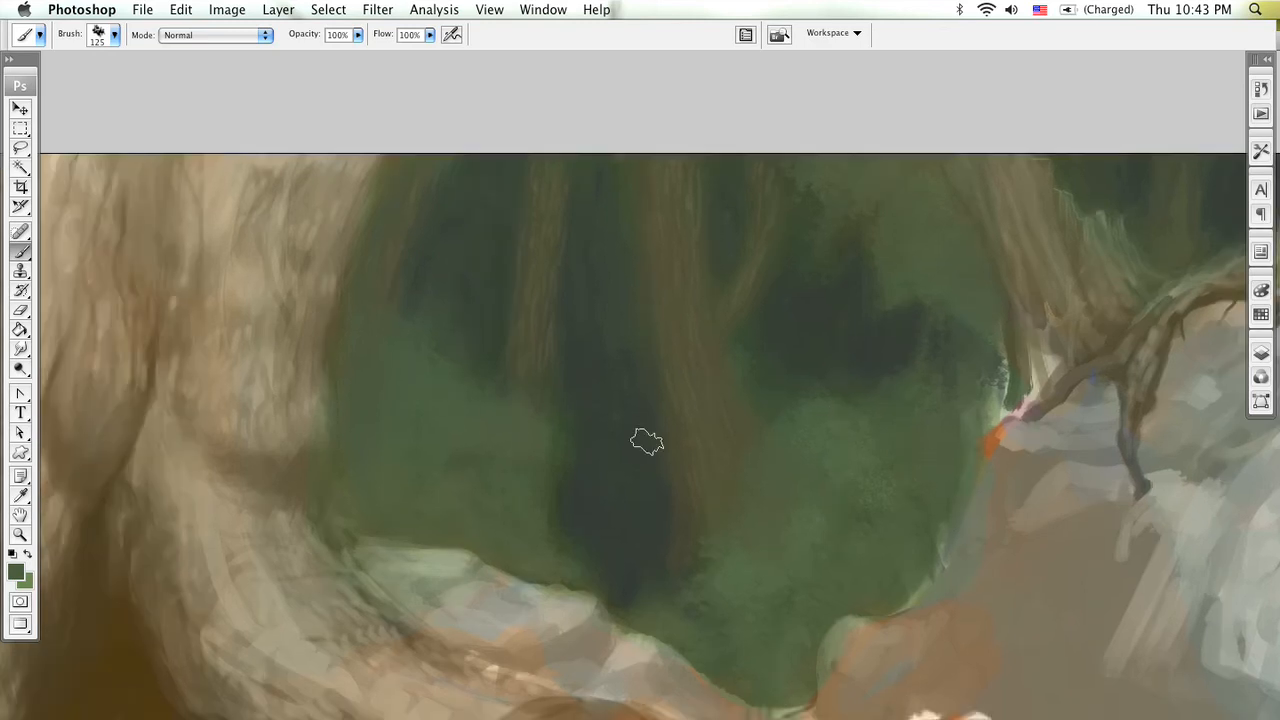
Step: Switch to the 39 px spatter brush, enlarge it, and stipple lighter green onto the foliage below the thin background trunk
right_click(646, 441)
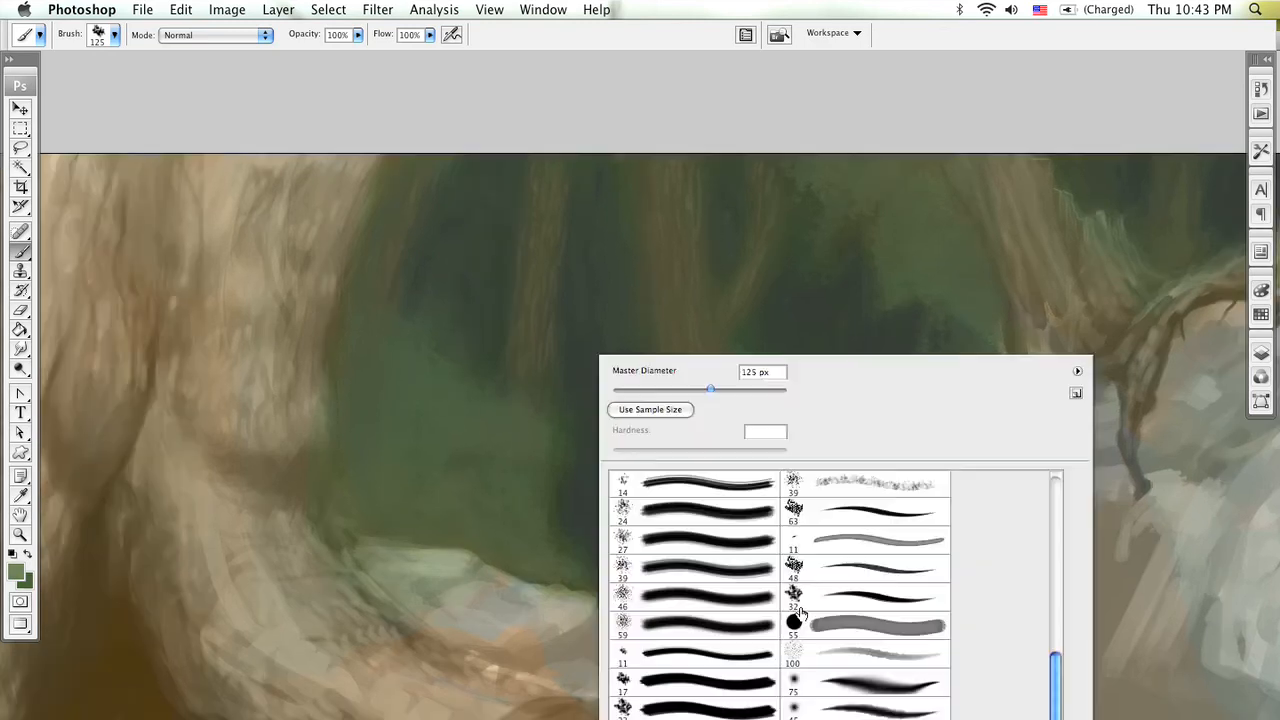
right_click(899, 389)
left_click(1074, 598)
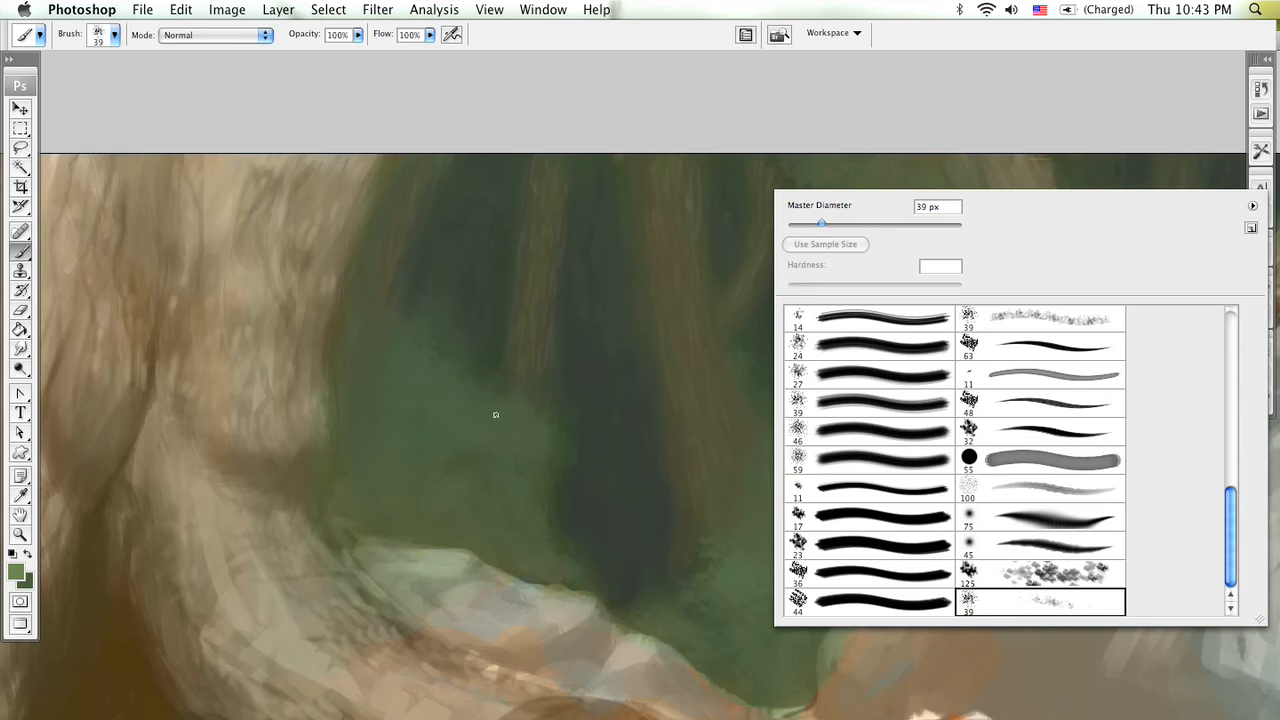
left_click(497, 416)
key("bracketright")
key("bracketright")
key("bracketright")
key("bracketright")
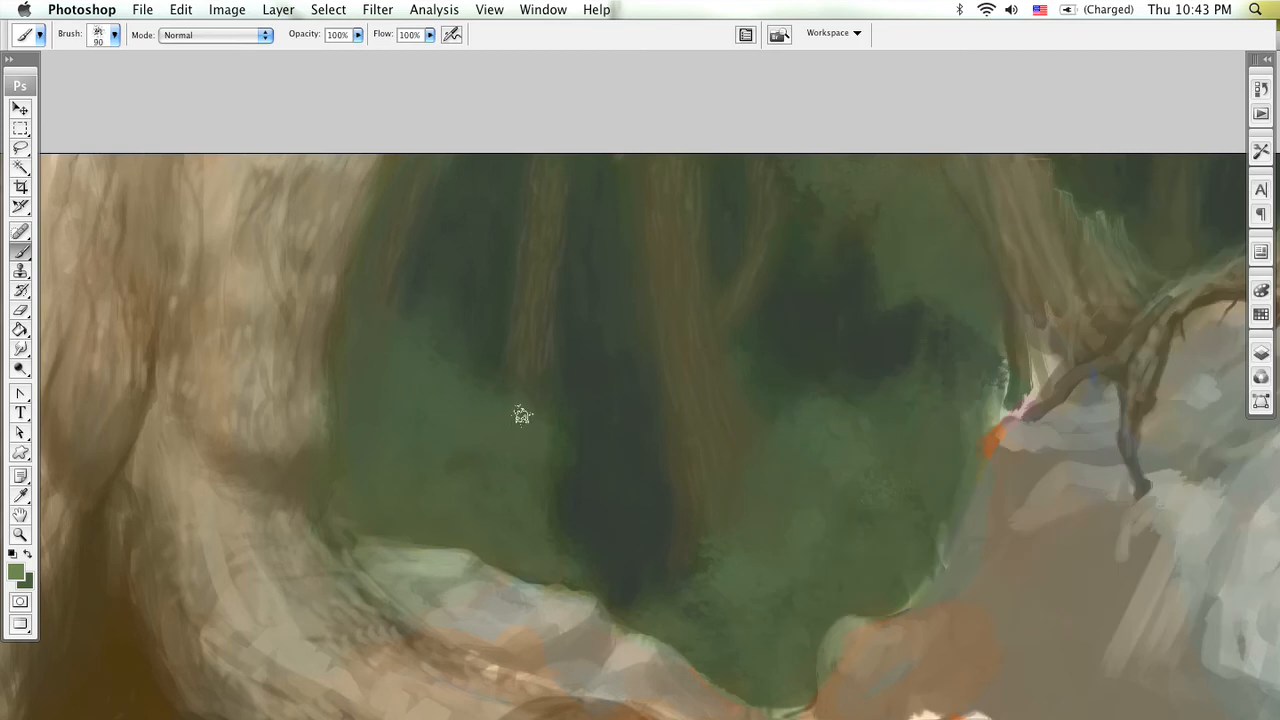
key("bracketright")
key("bracketright")
key("bracketright")
key("bracketleft")
key("bracketleft")
key("bracketleft")
key("bracketleft")
left_click(443, 371, "alt")
Step: Sample a dark brown, choose the 125 px scattered leaf brush, and reduce it to 45 px
left_click(124, 620, "alt")
right_click(524, 315)
left_click(803, 690)
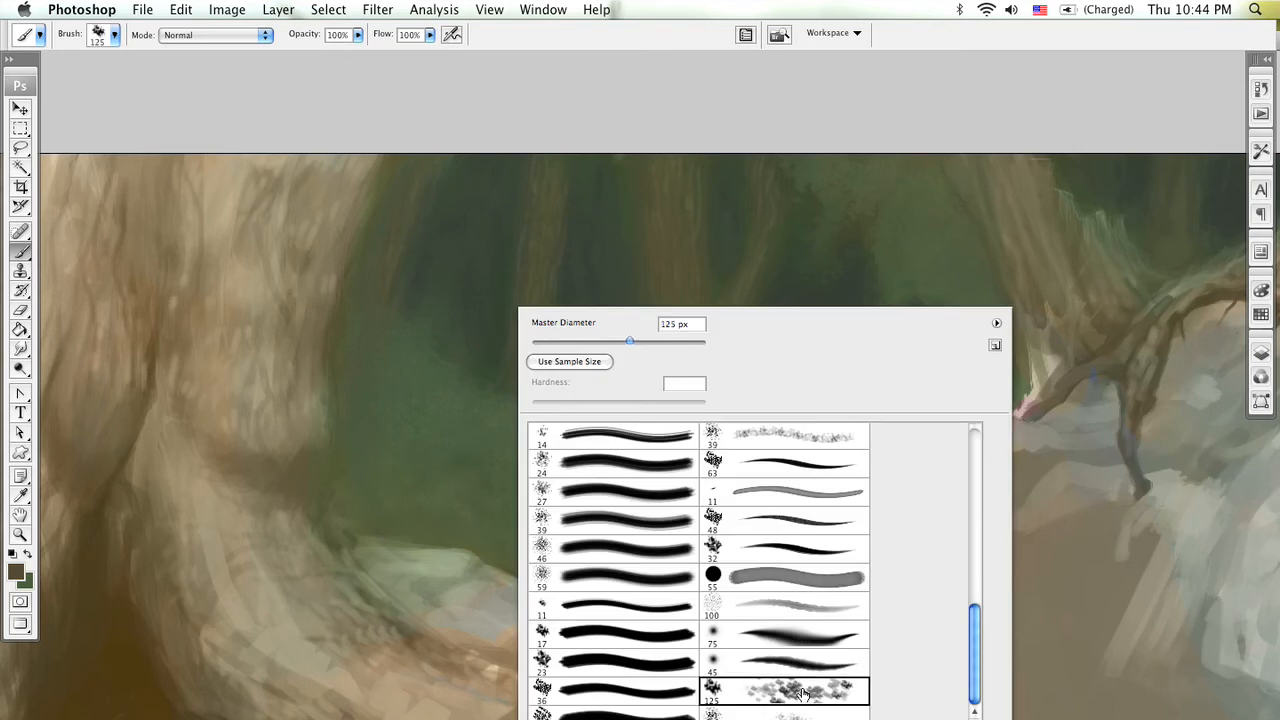
left_click(676, 97)
key("bracketleft")
key("bracketleft")
key("bracketleft")
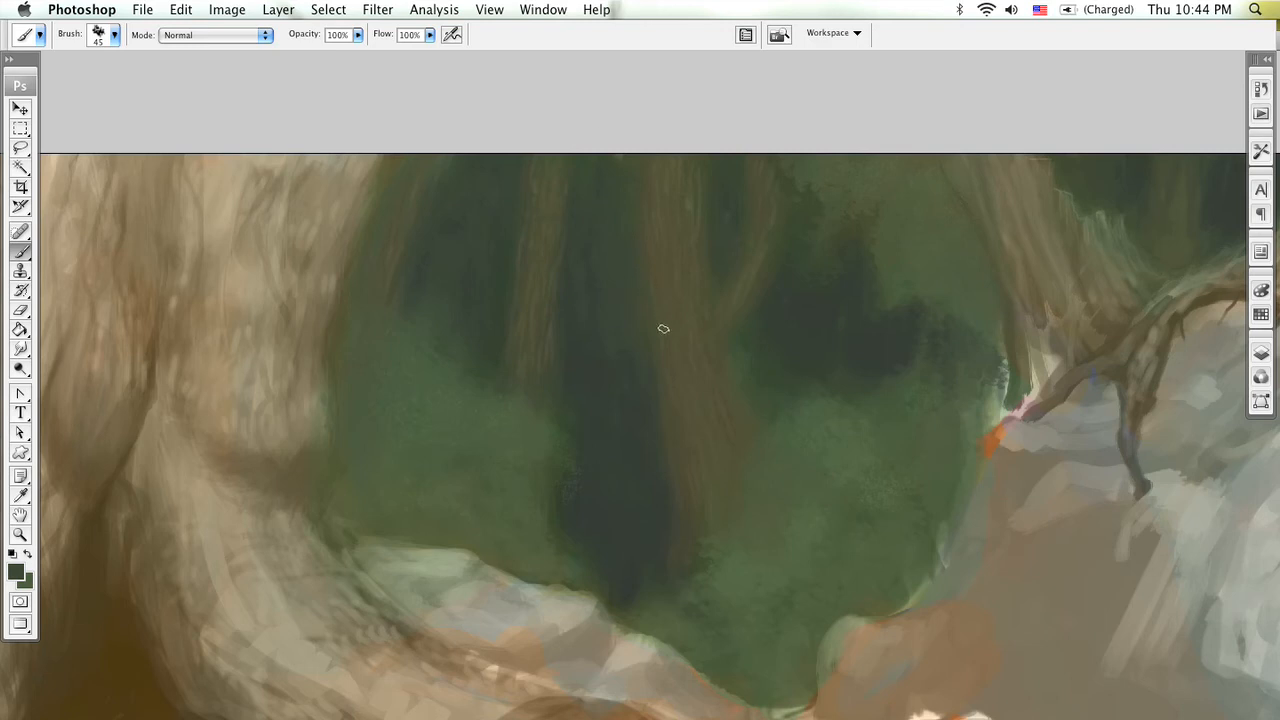
Step: Revert the last two brush strokes through the history and reinstate them
left_click(1261, 88)
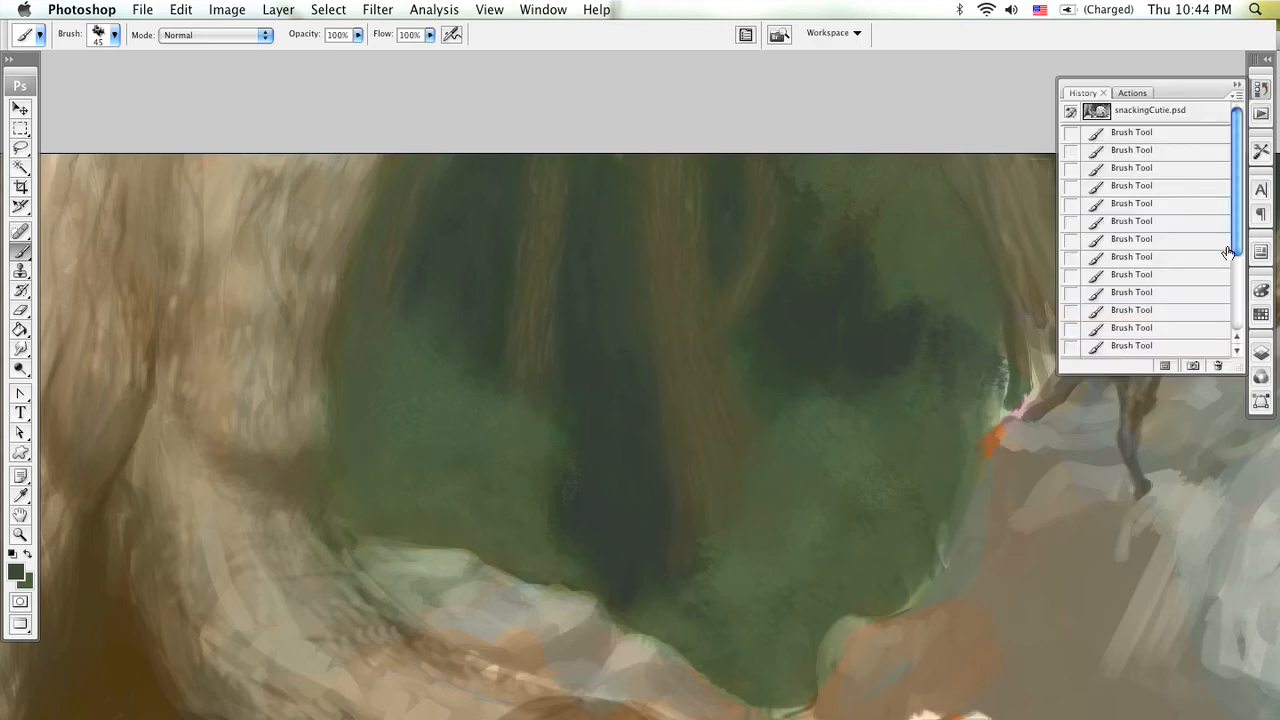
scroll(1225, 320, "down", 5)
left_click(1176, 316)
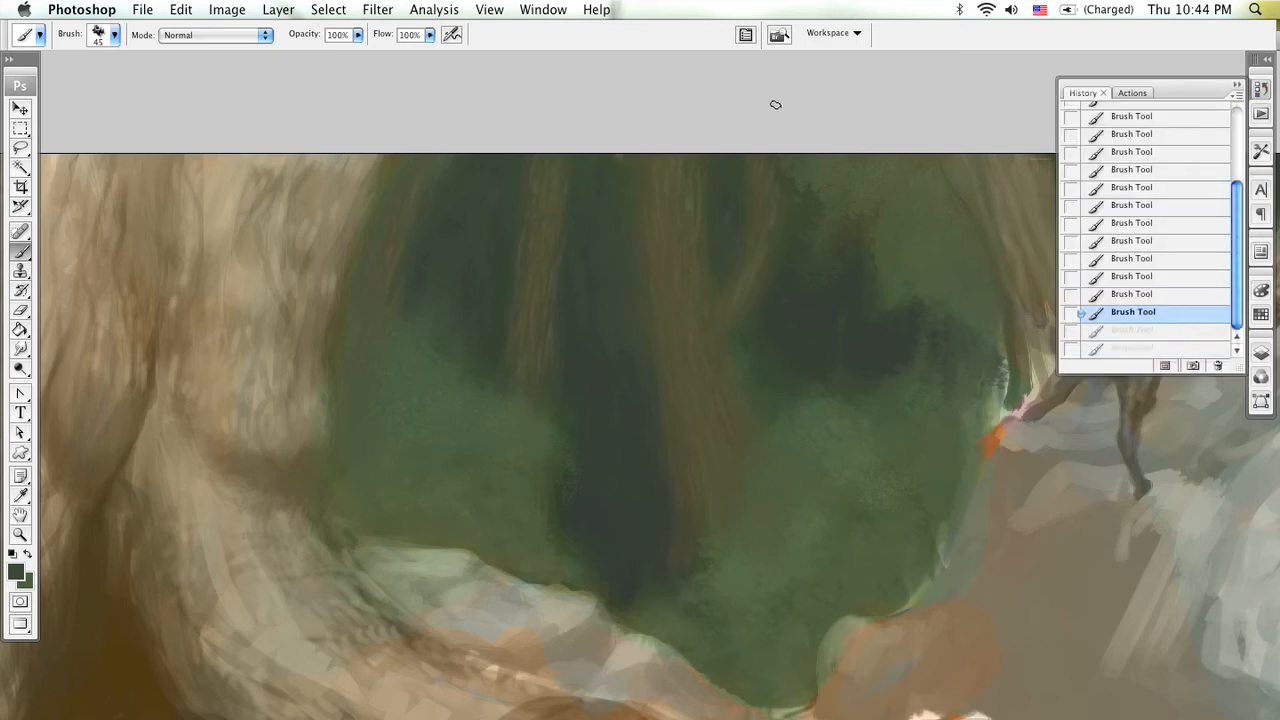
key("super+shift+z")
key("super+shift+z")
left_click(1237, 87)
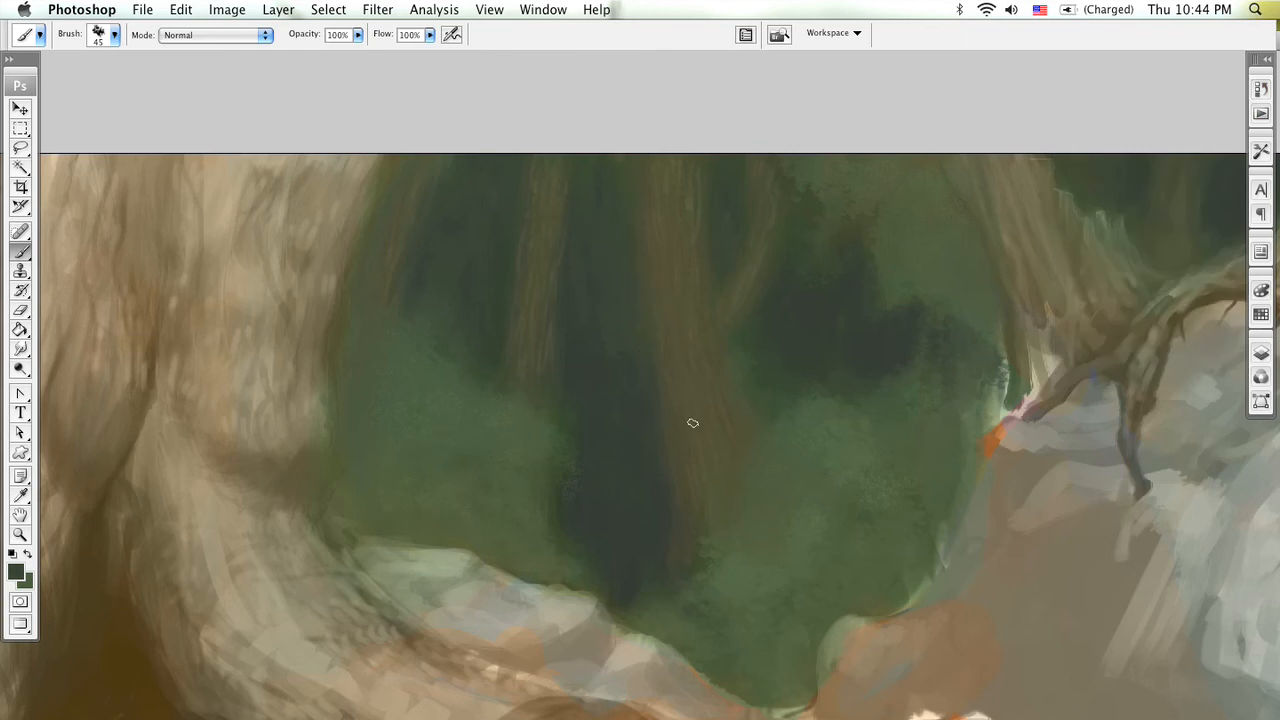
Step: Hide and show the overpaint layer to compare the repainted forest with the colorized version, at full view and close up
key("super+minus")
key("z")
left_click(763, 454, "alt")
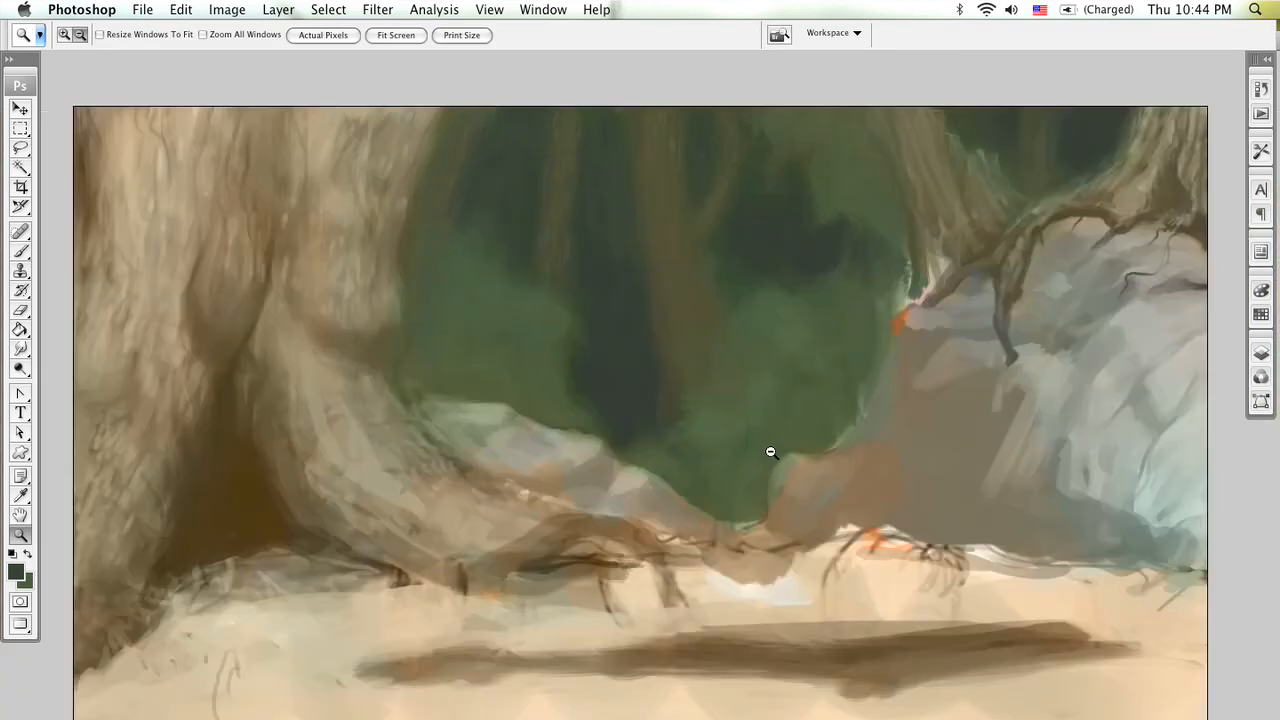
left_click(770, 452, "alt")
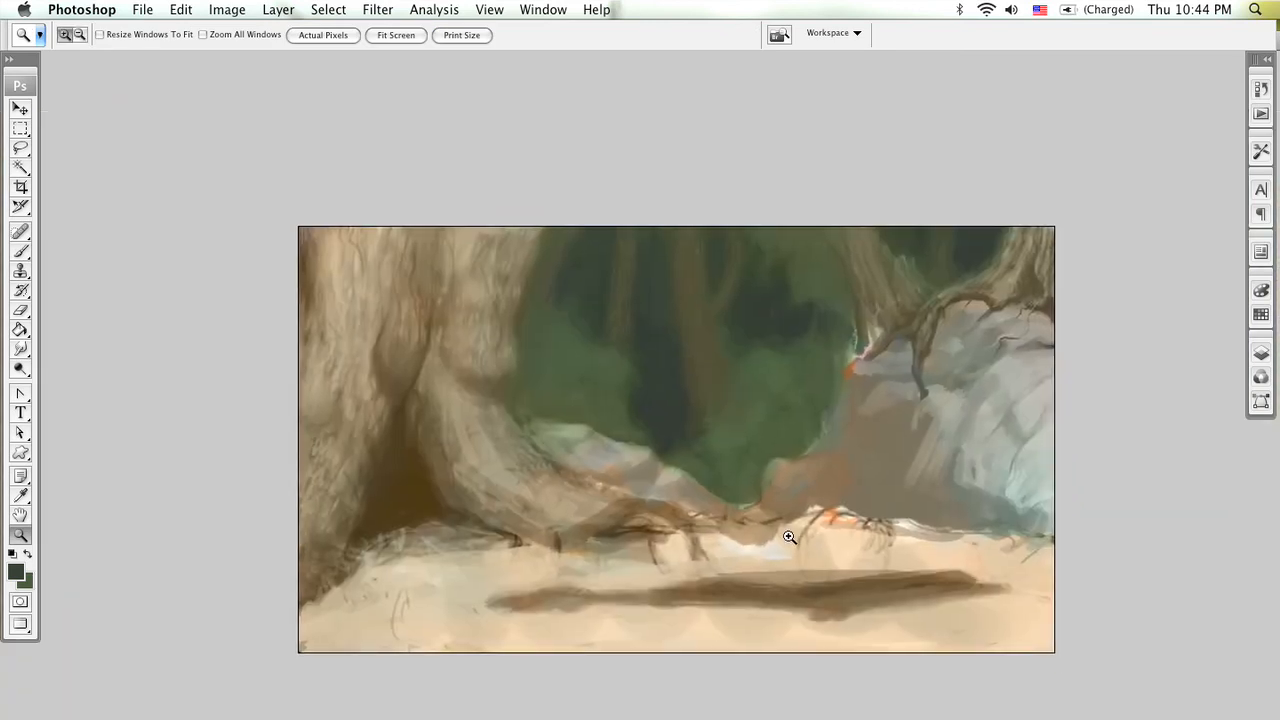
left_click(1260, 355)
left_click(1260, 355)
left_click(1260, 355)
left_click(1070, 461)
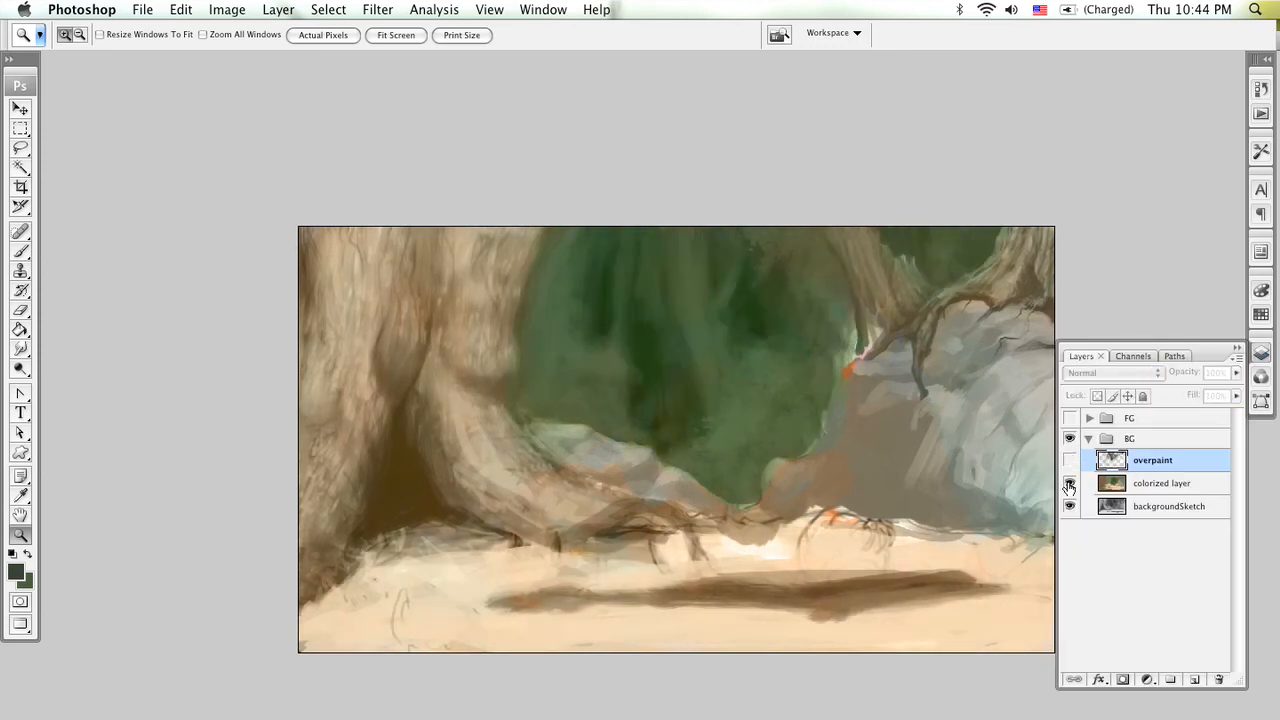
left_click(1070, 486)
left_click(1070, 461)
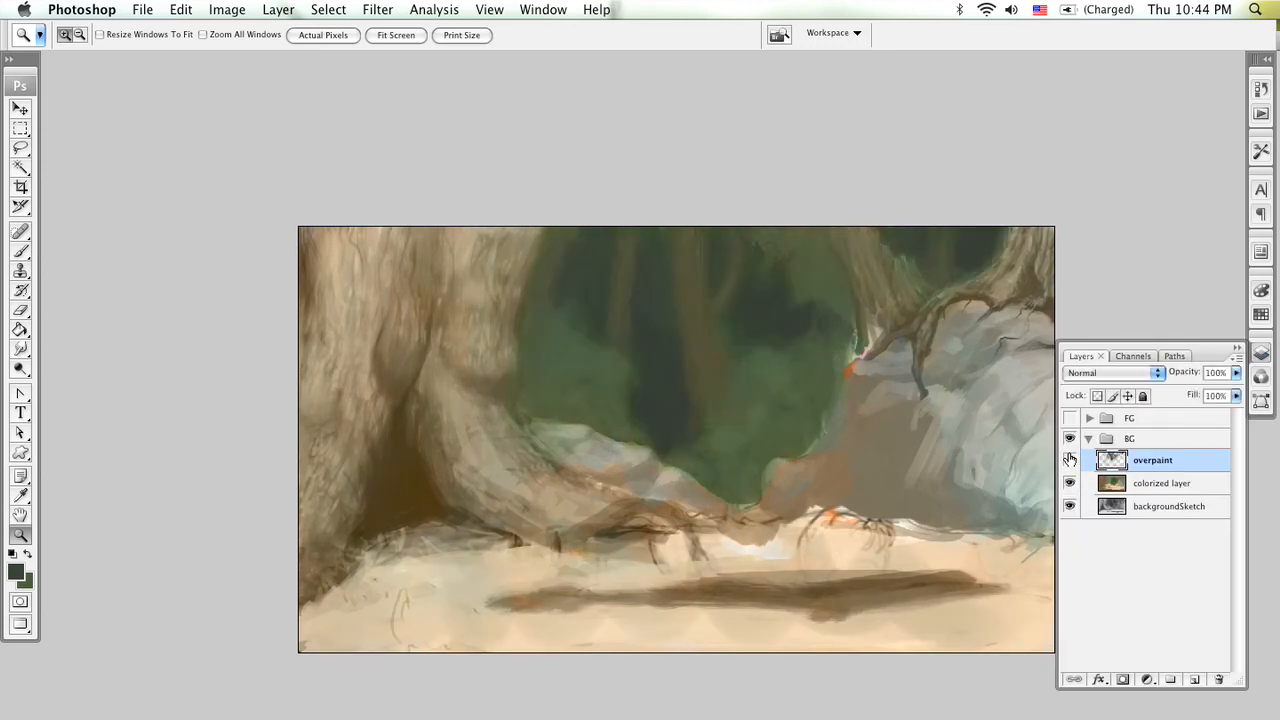
left_click(1069, 460)
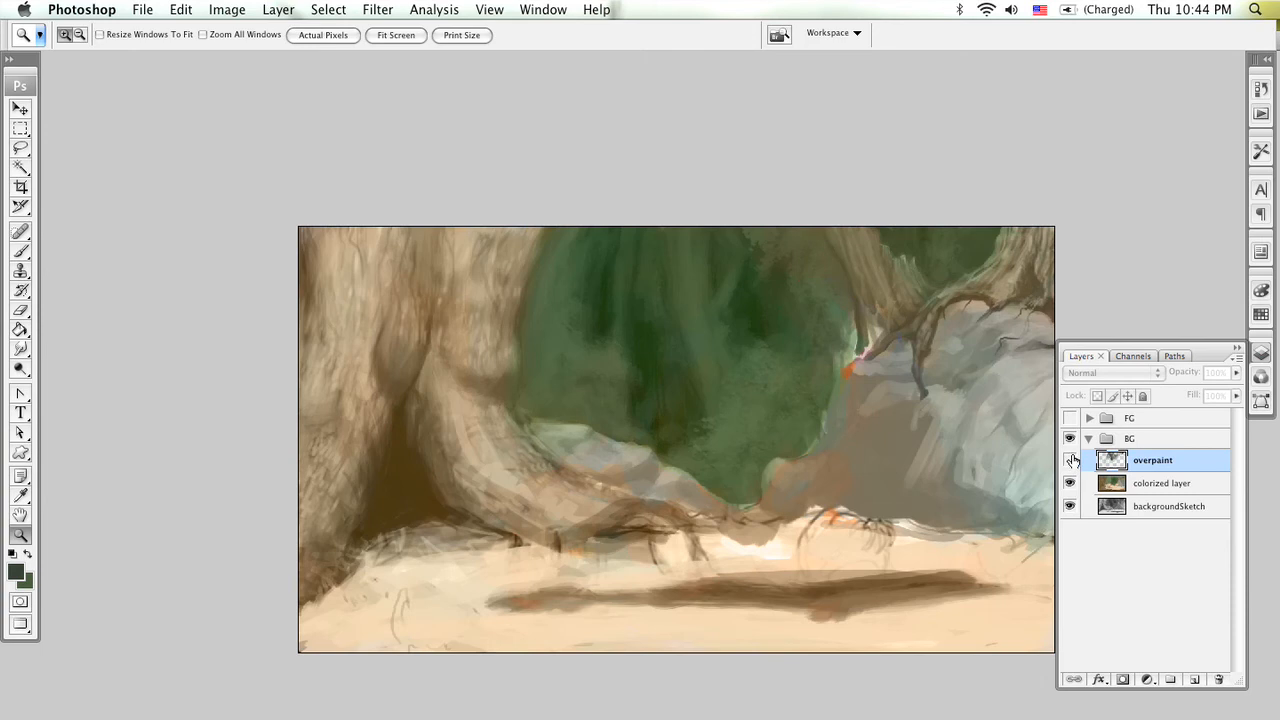
left_click(1070, 462)
left_click(1069, 461)
left_click(654, 332)
left_click(674, 337)
key("b")
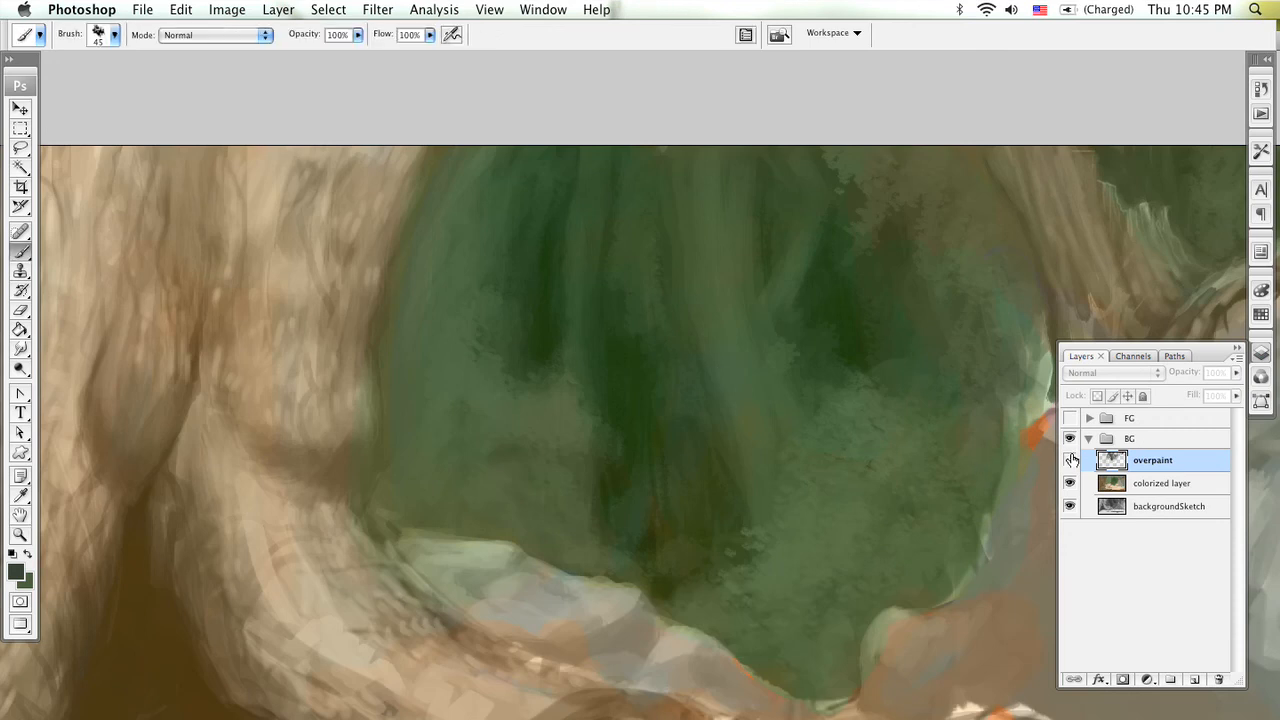
left_click(1069, 460)
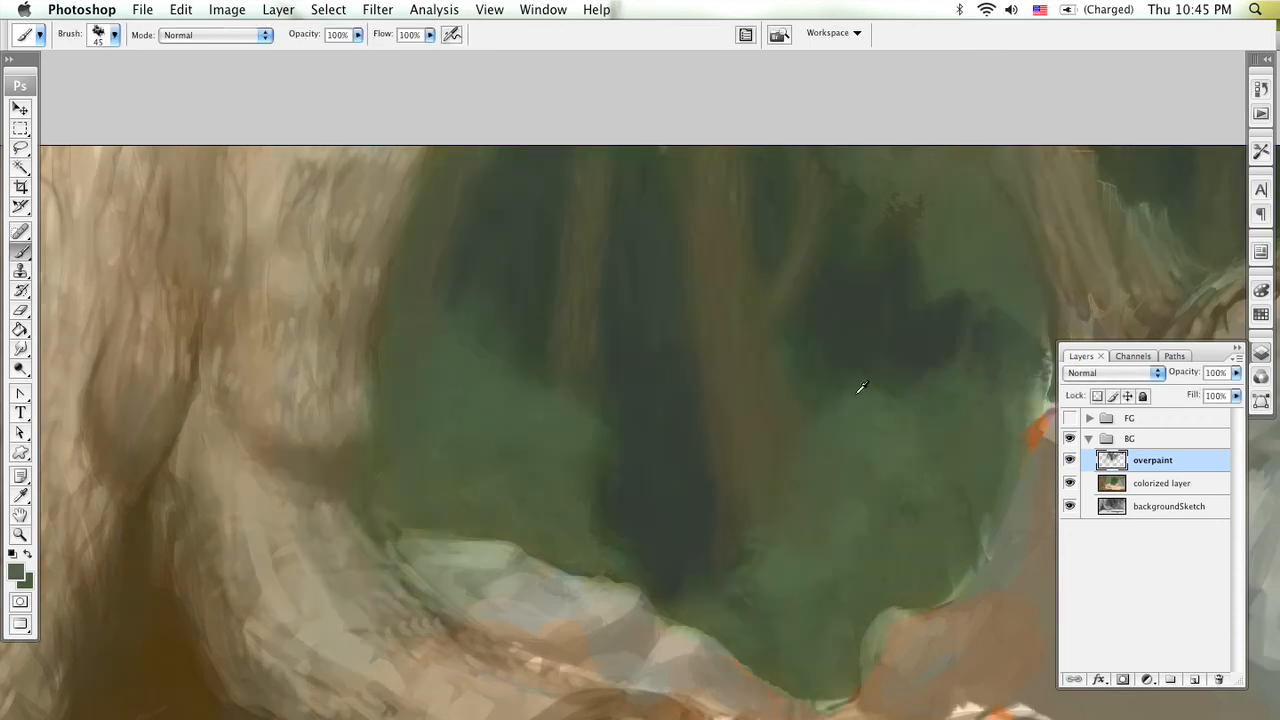
Step: Sample background greens and paint leafy texture over the upper part of the dark gap between the background trunks
left_click(950, 396, "alt")
left_click_drag(647, 185, 630, 274)
key("ctrl+z")
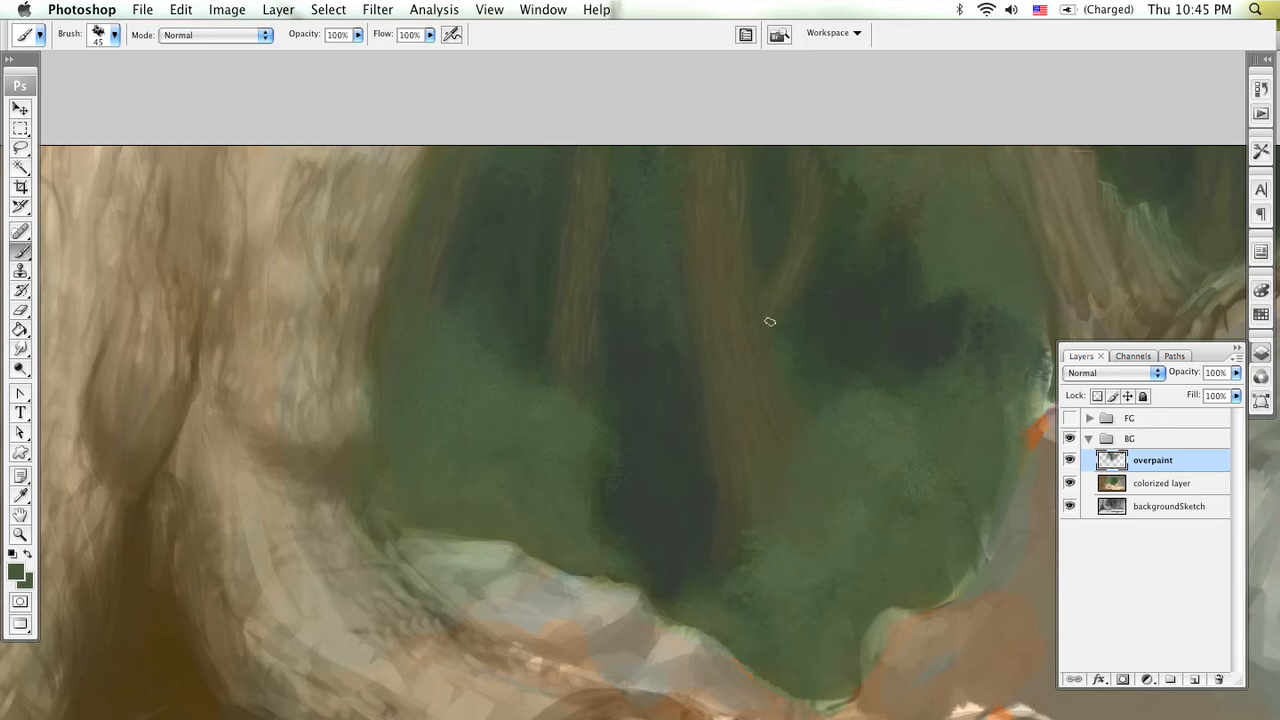
left_click(892, 330, "alt")
left_click(660, 212, "alt")
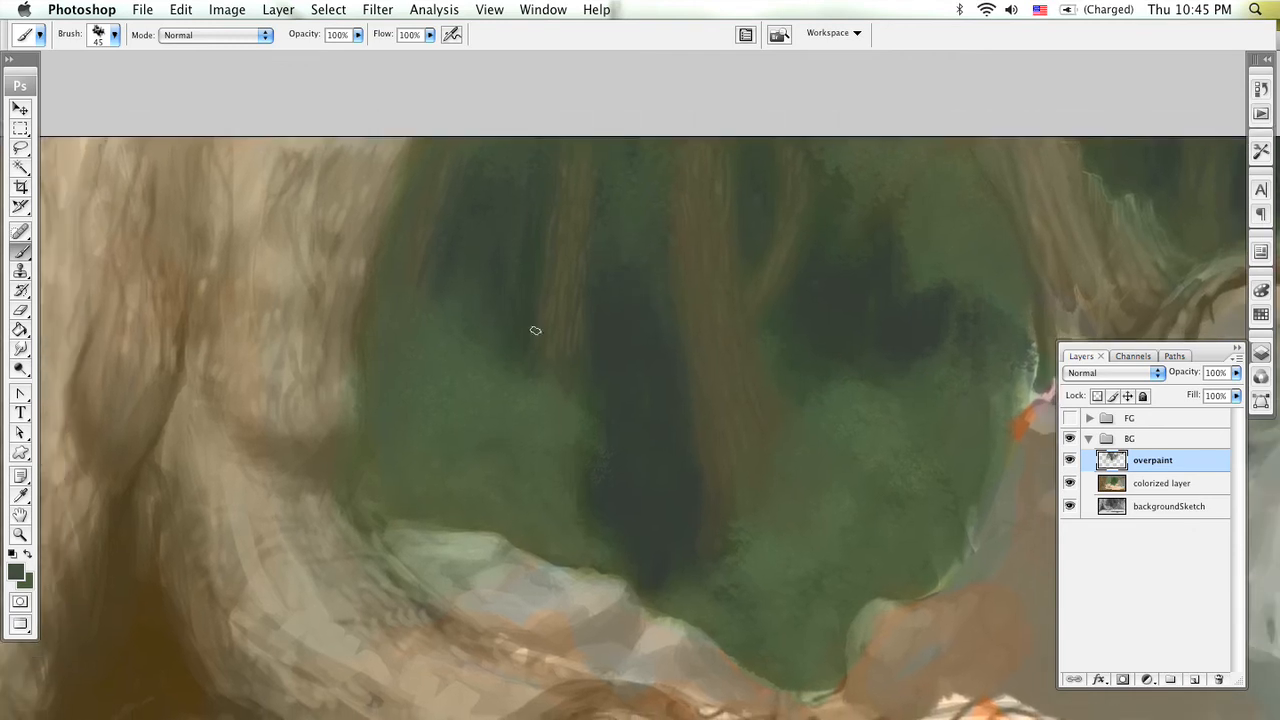
Step: Set the foreground color to the dark brown 3d2d1b
left_click(19, 569)
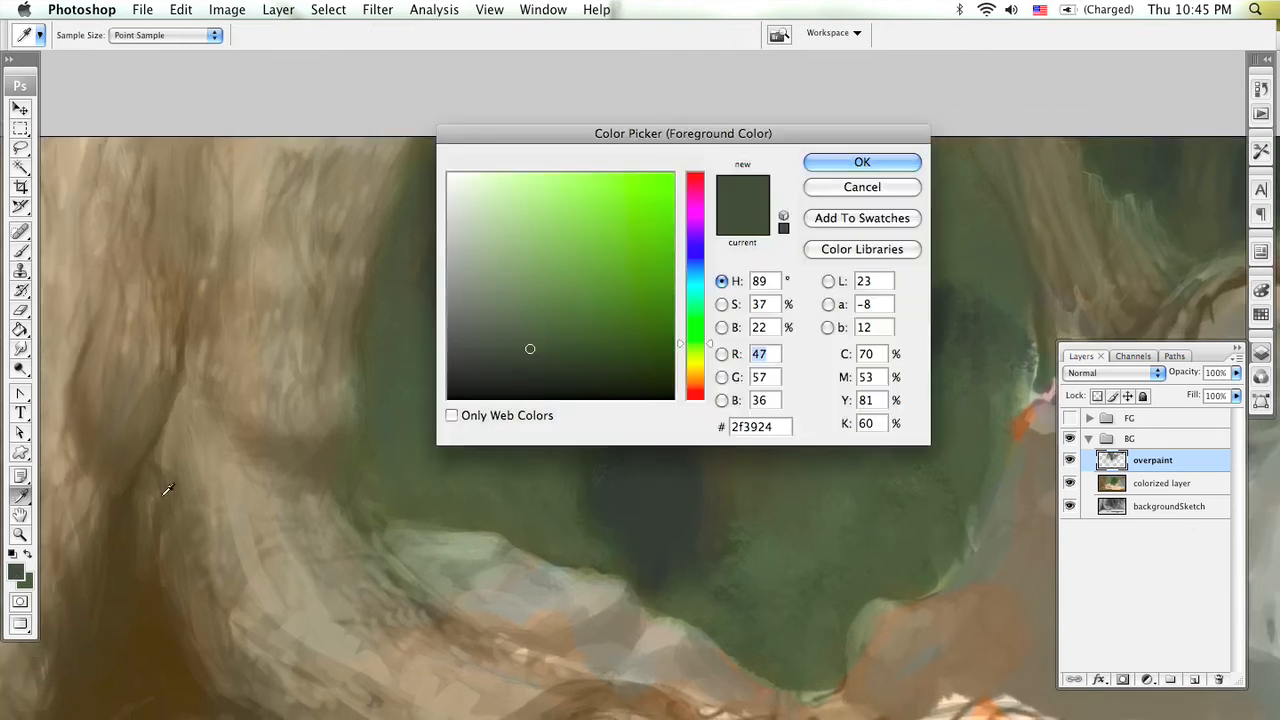
left_click(725, 462)
left_click(504, 349)
left_click_drag(695, 140, 557, 100)
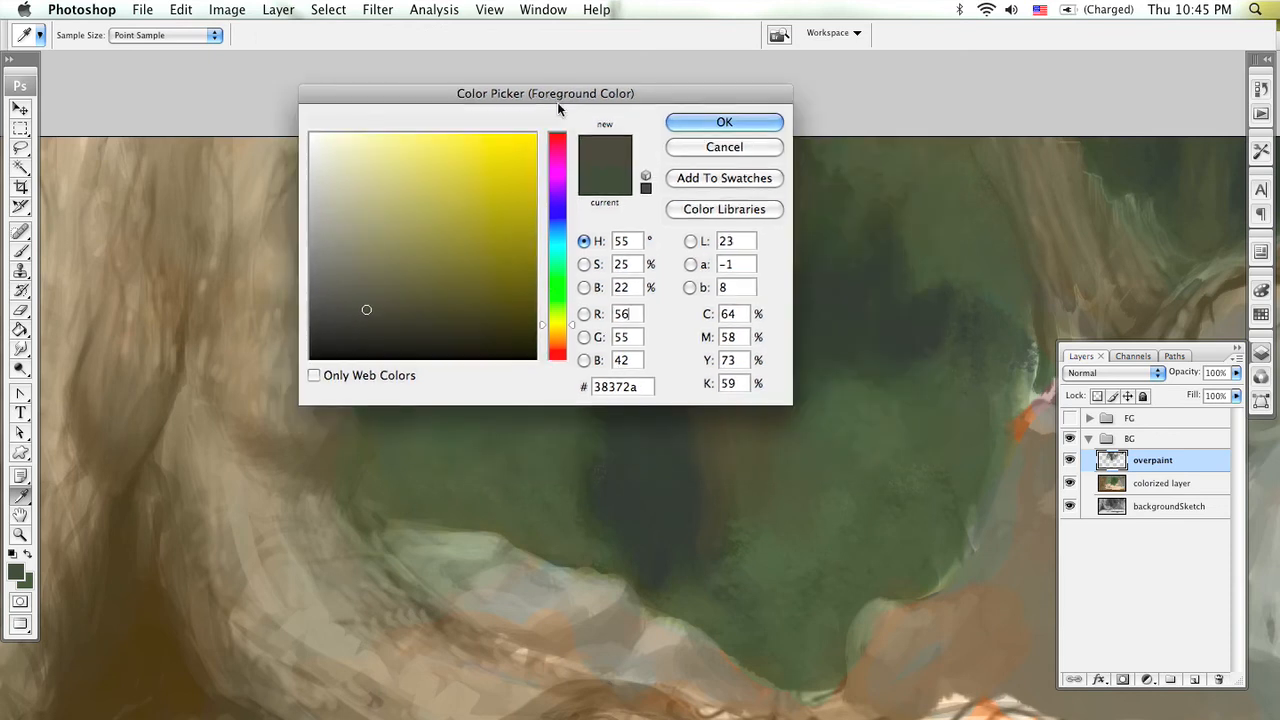
left_click(703, 409)
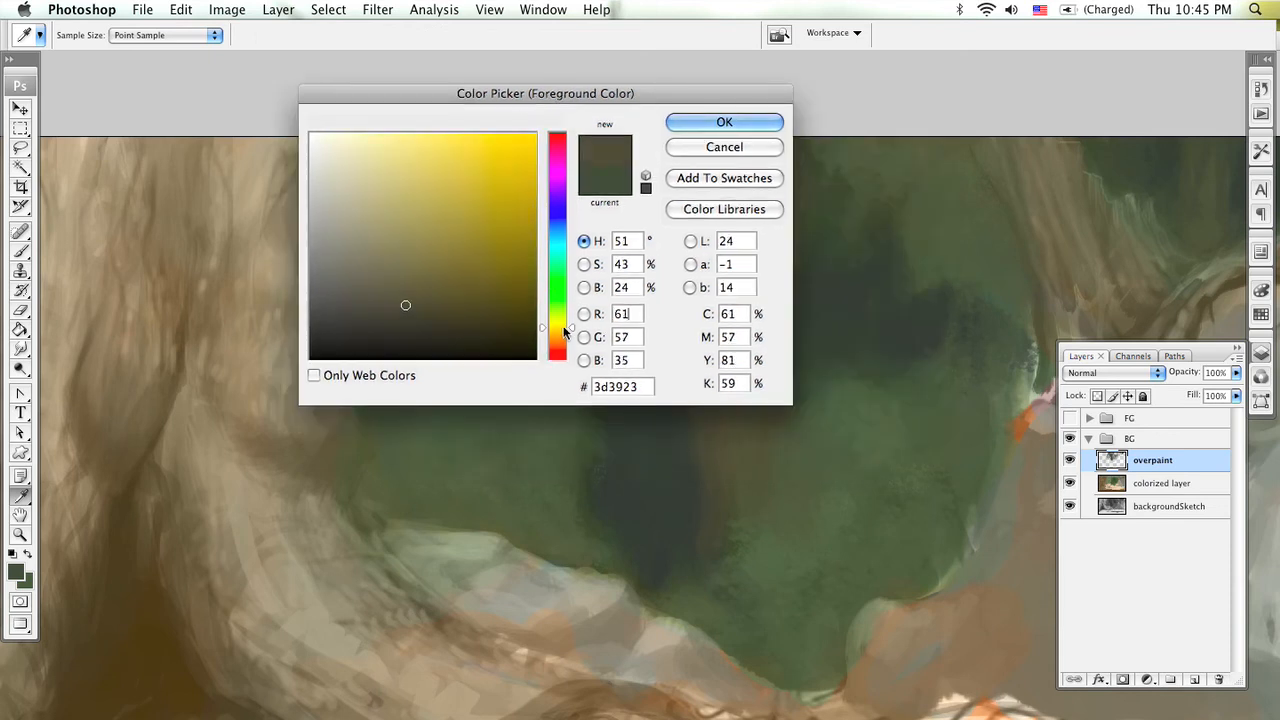
left_click_drag(455, 292, 423, 322)
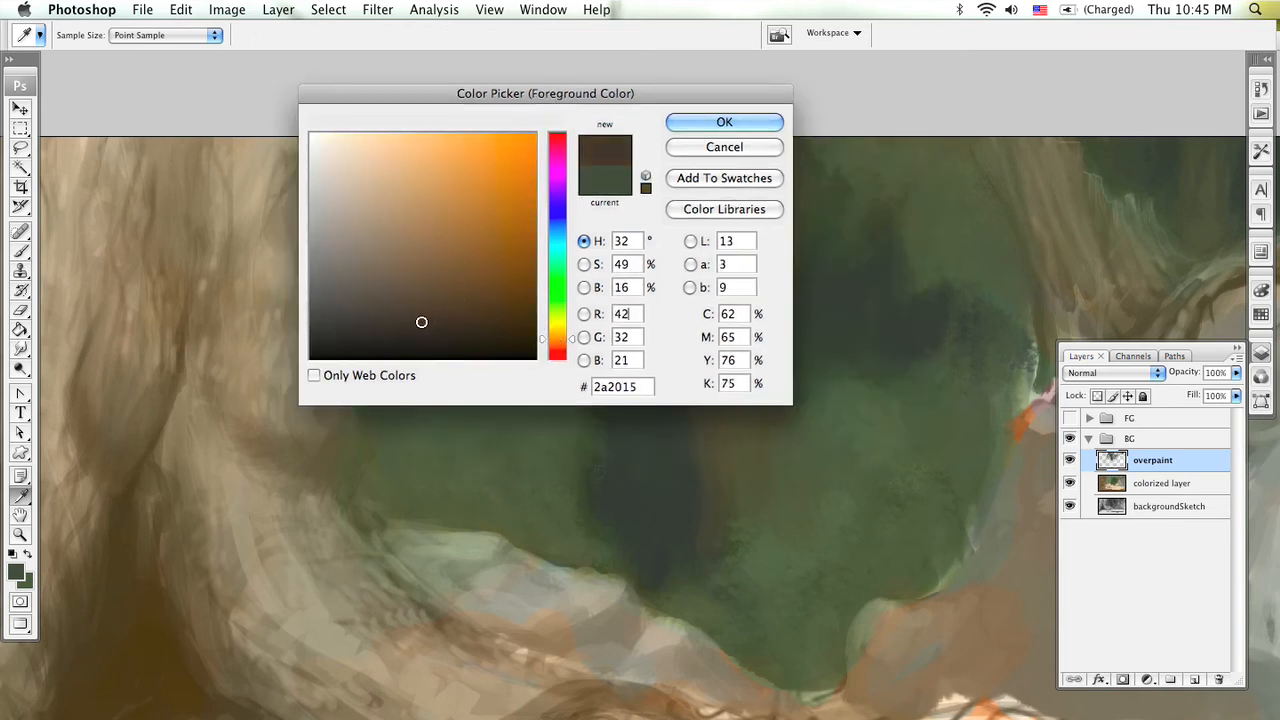
left_click(434, 303)
left_click(744, 121)
key("b")
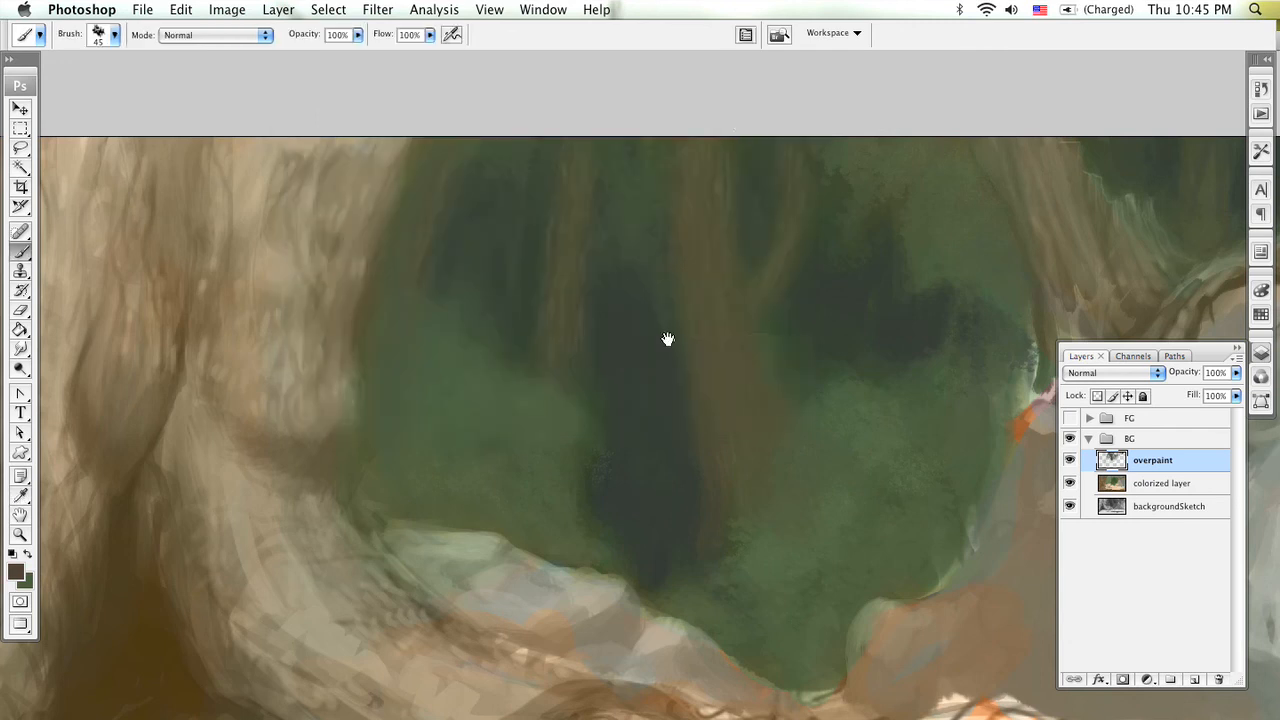
Step: Switch to a spatter brush at 200 px and tint the central background trunk with the dark brown
right_click(666, 337)
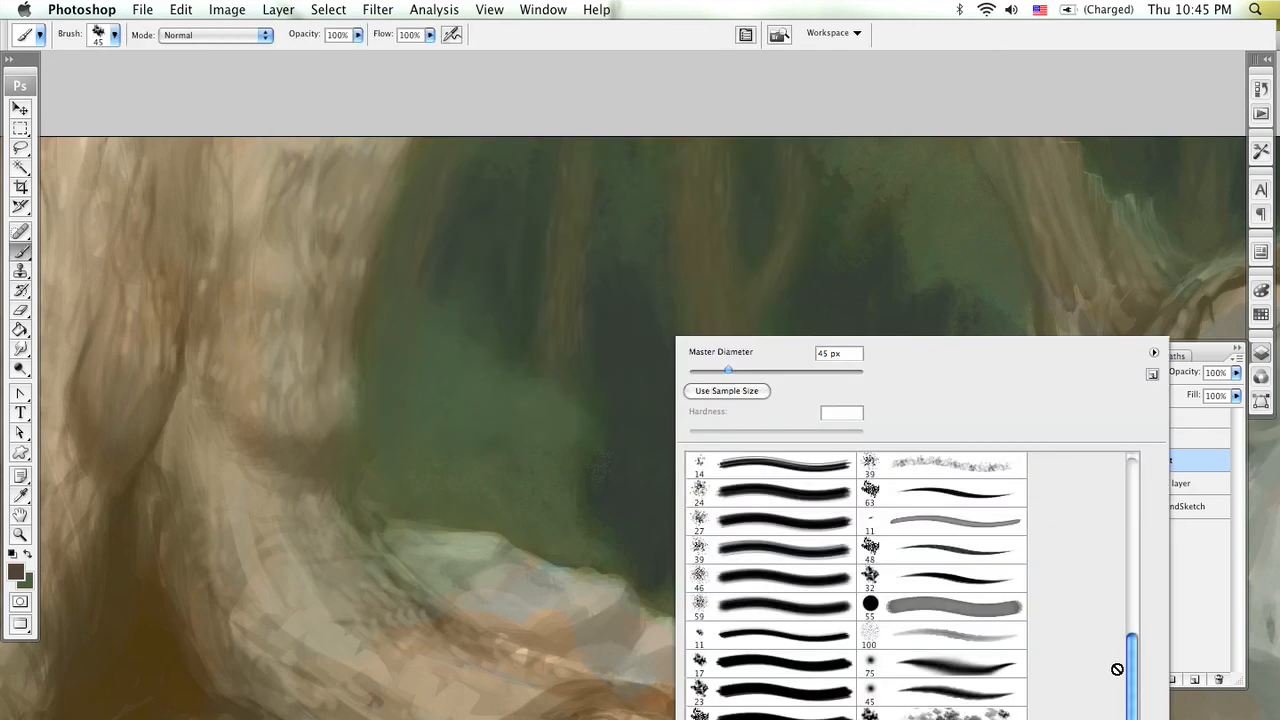
left_click_drag(1123, 634, 1130, 578)
left_click(787, 475)
key("Return")
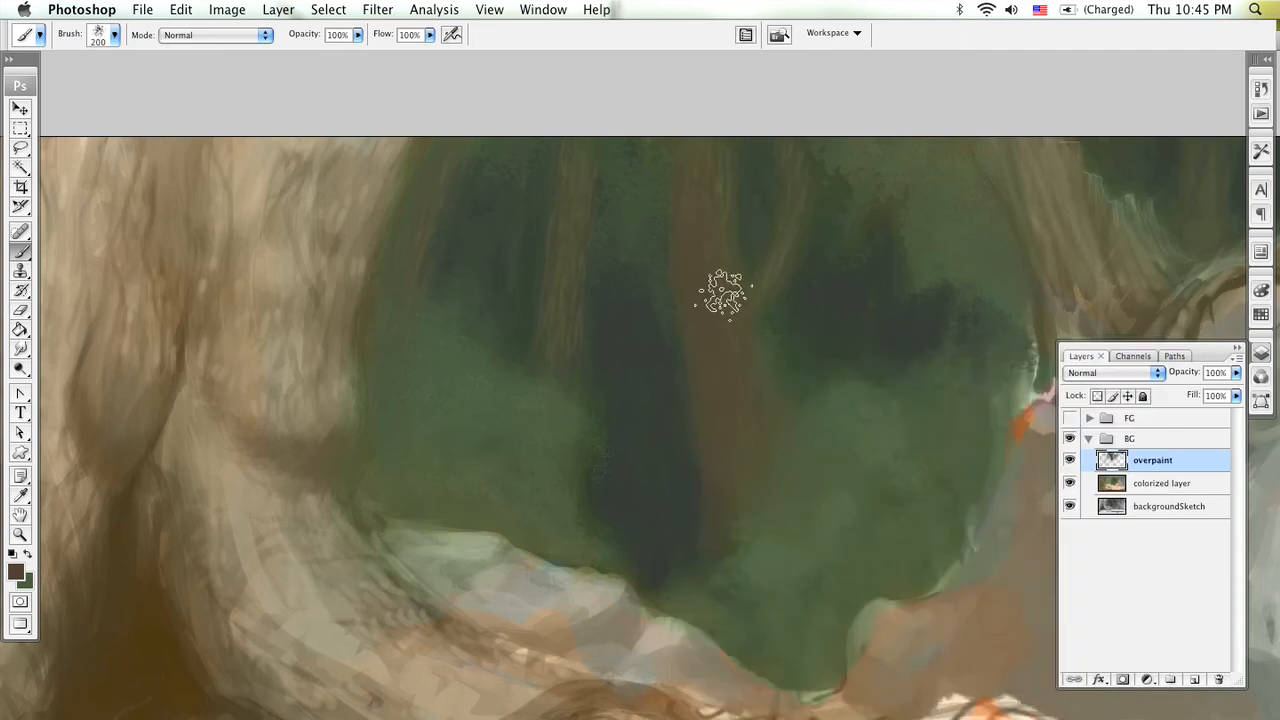
Step: Set the foreground color to grey-brown 2e2822 and shade the background trunks, sizing the spatter brush to 70 px
left_click(15, 572)
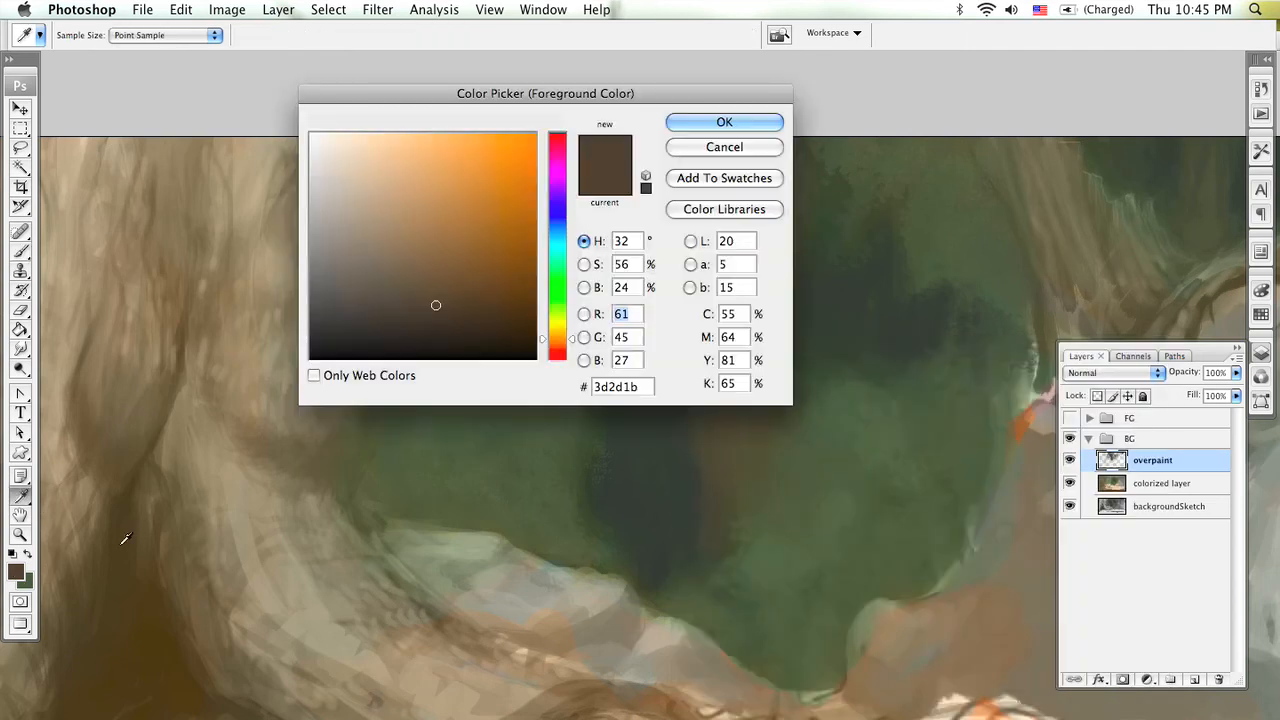
left_click_drag(434, 329, 369, 316)
left_click(722, 123)
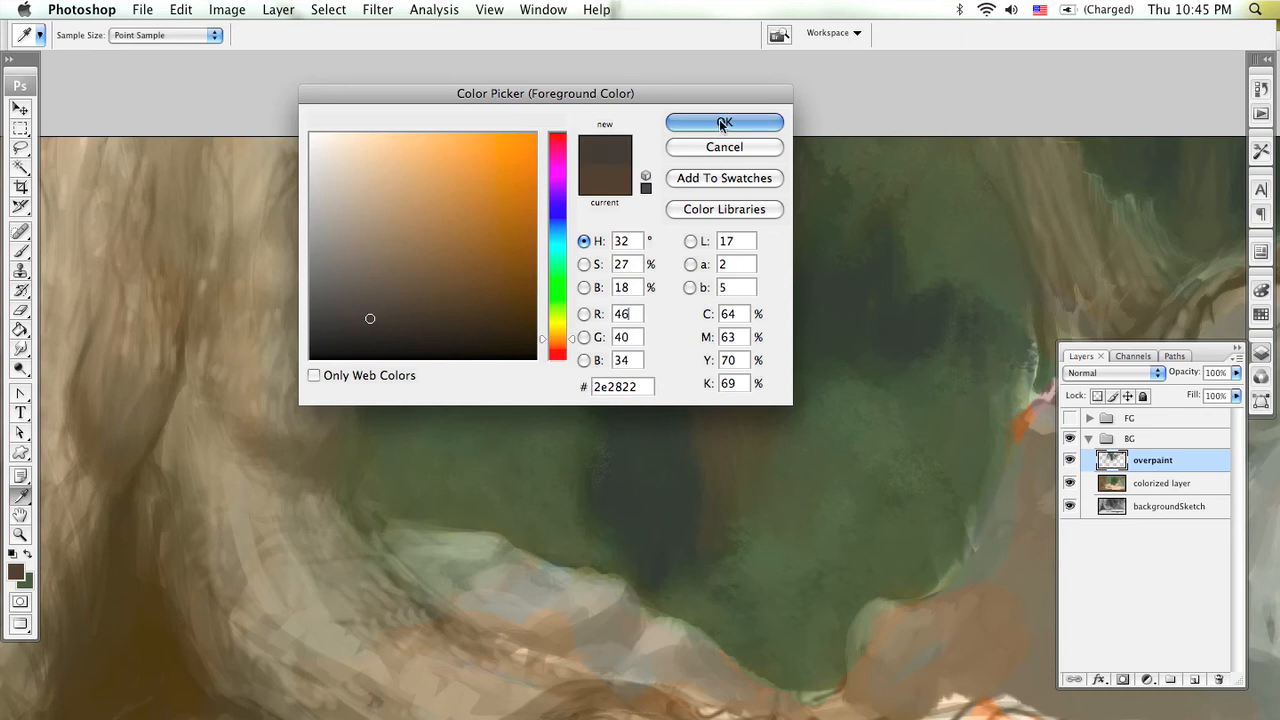
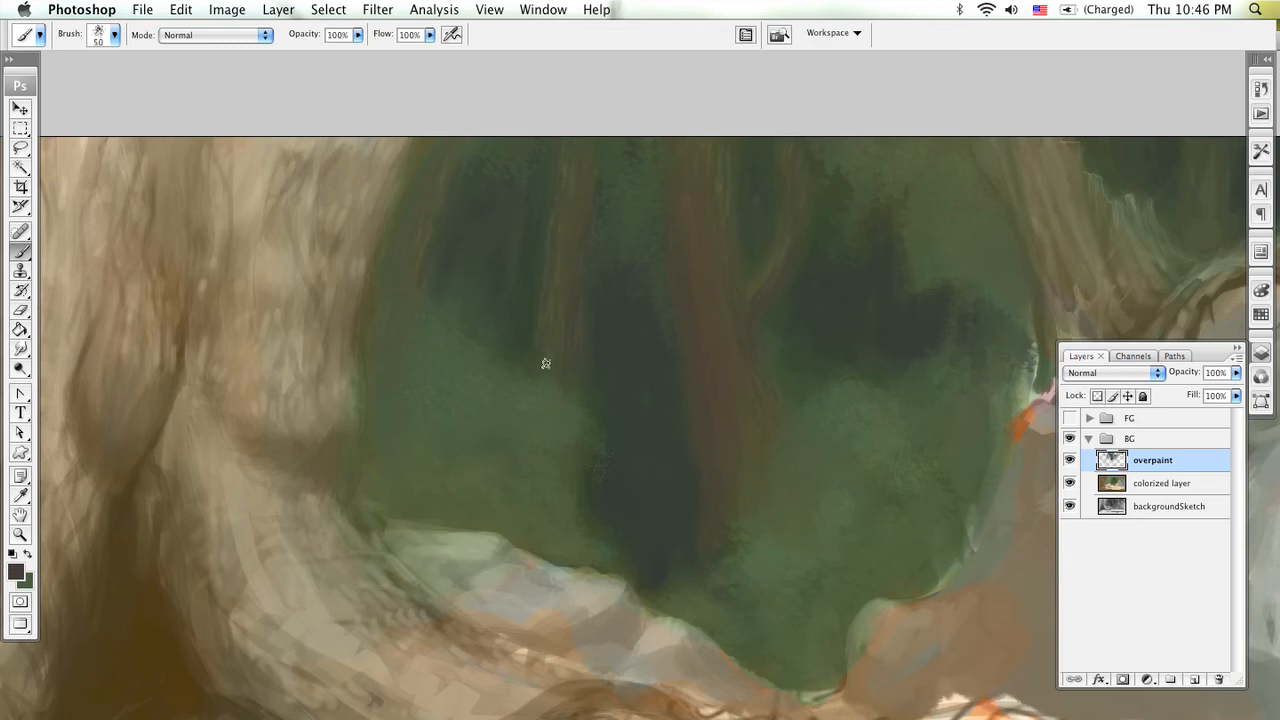
key("bracketright")
key("bracketright")
Step: Sample the thin background trunk's color and change the foreground to the lighter olive-brown 5d4e25
left_click(556, 350, "alt")
left_click(15, 571)
left_click(444, 286)
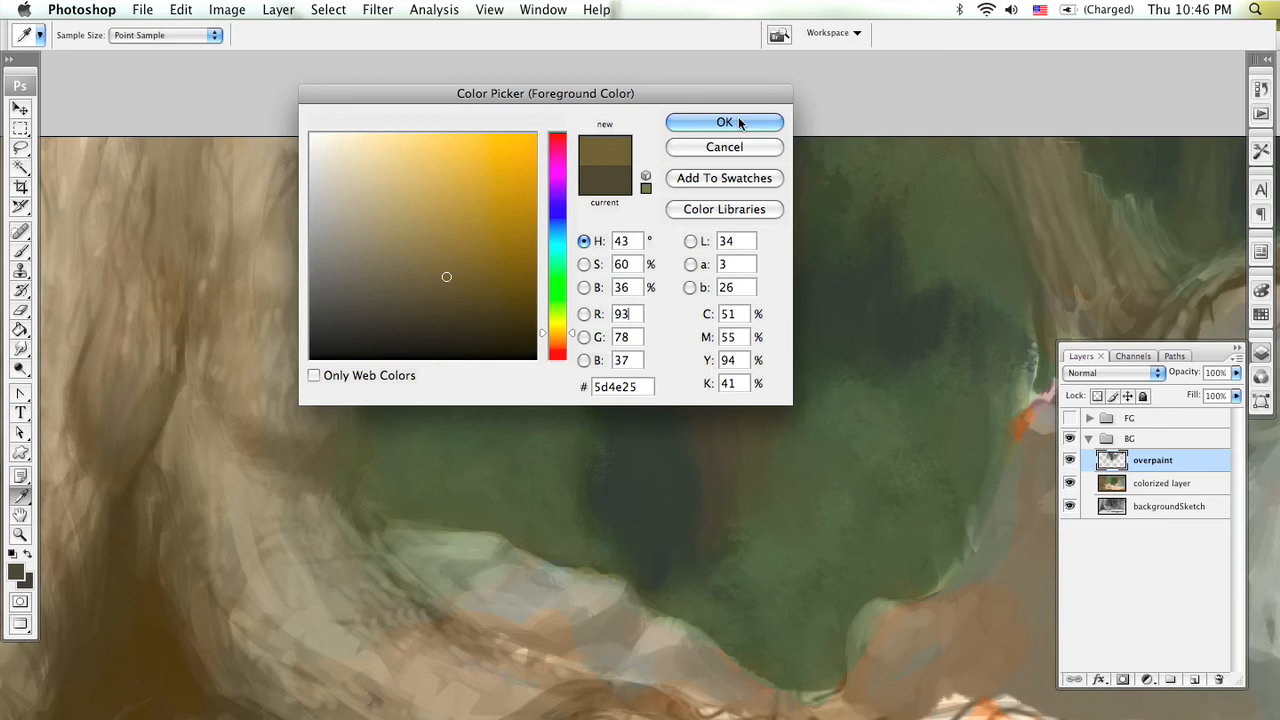
left_click(686, 122)
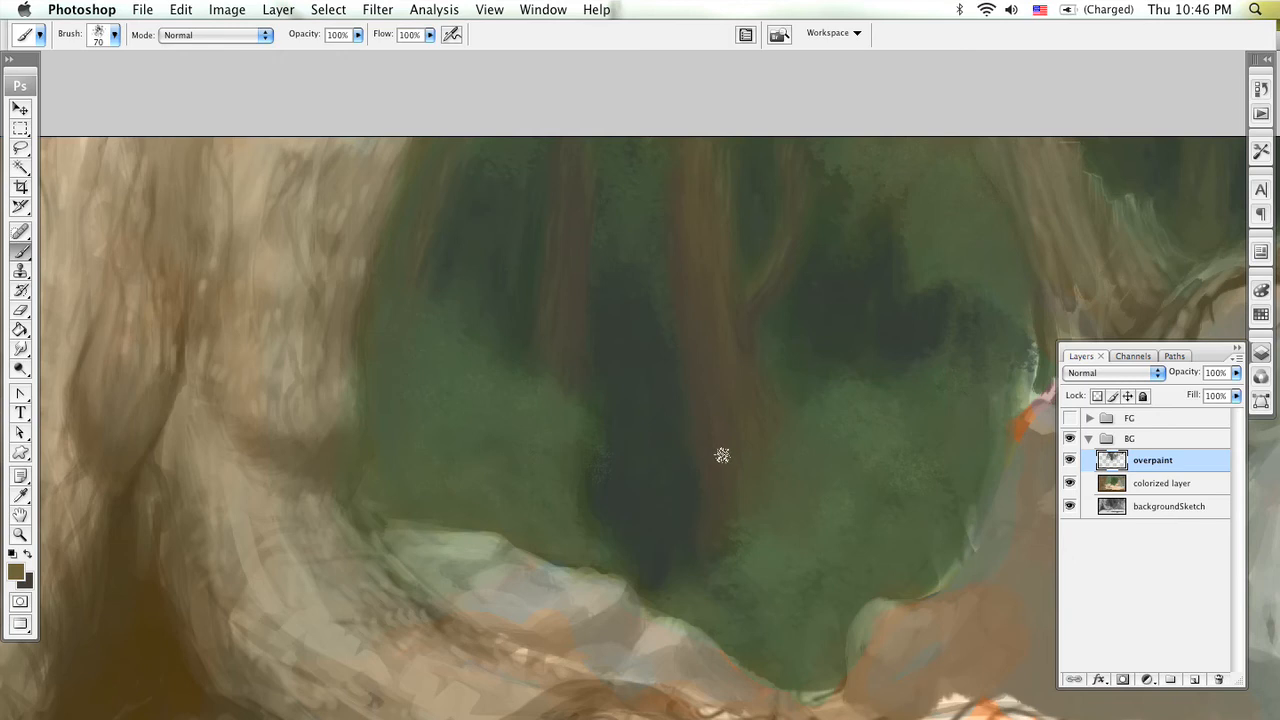
Step: Reduce the spatter brush to 30 px, sample tones around the background trunks, and paint finer bark detail on them
key("bracketleft")
key("bracketleft")
key("bracketleft")
left_click(753, 370, "alt")
left_click(574, 153, "alt")
left_click(578, 177, "alt")
Step: Review the whole background and toggle the overpaint layer's visibility to judge the browner trunks against the colors beneath
key("z")
left_click(700, 523, "alt")
left_click(714, 528, "alt")
left_click_drag(724, 490, 700, 408)
left_click(695, 400, "alt")
left_click(691, 374)
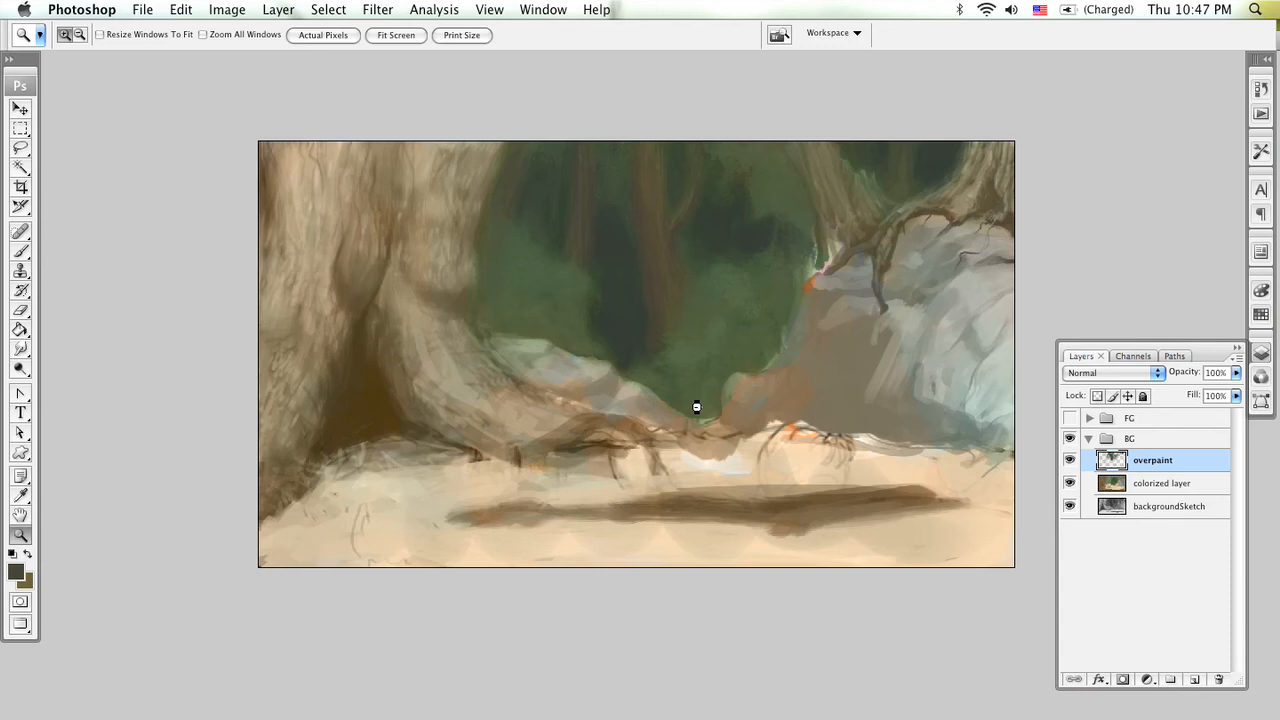
left_click(1069, 465)
left_click(1069, 468)
left_click(1069, 470)
left_click(1068, 472)
left_click(1067, 466)
left_click(1068, 468)
left_click(1069, 468)
left_click(1070, 463)
left_click(670, 379)
left_click(652, 358)
key("b")
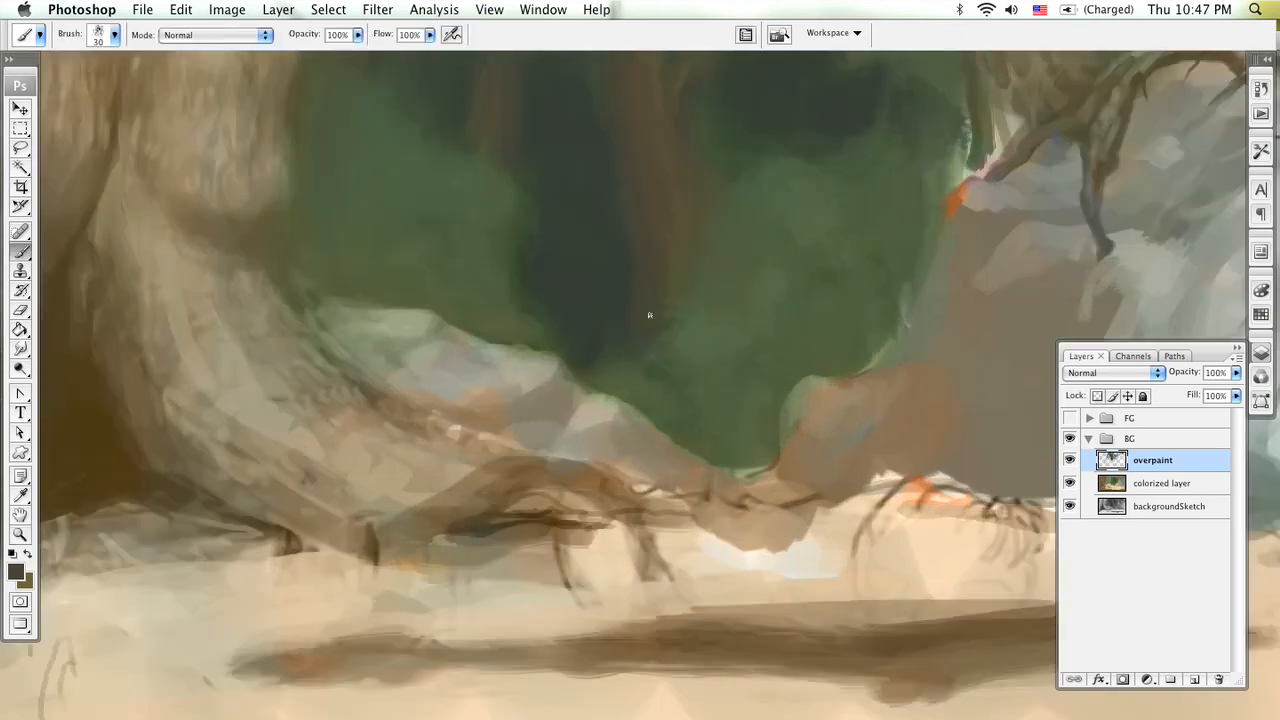
Step: Lock the overpaint layer's position
left_click_drag(649, 309, 708, 398)
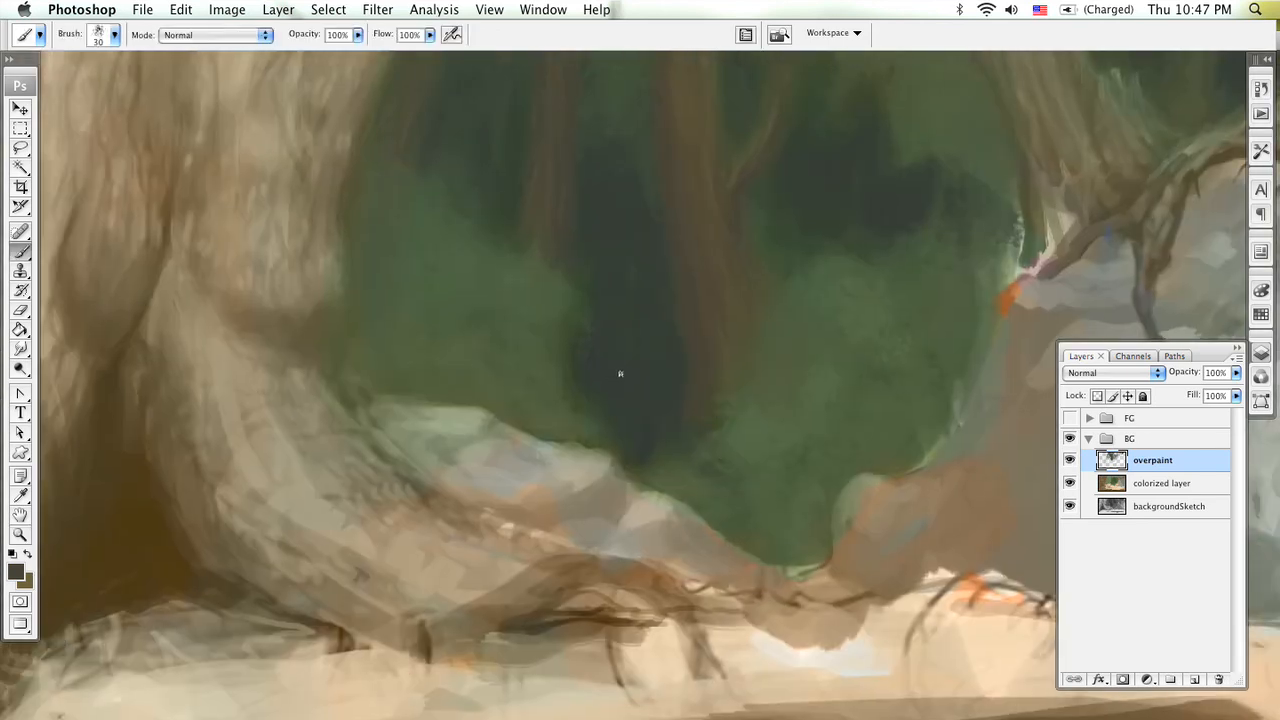
left_click_drag(646, 314, 657, 449)
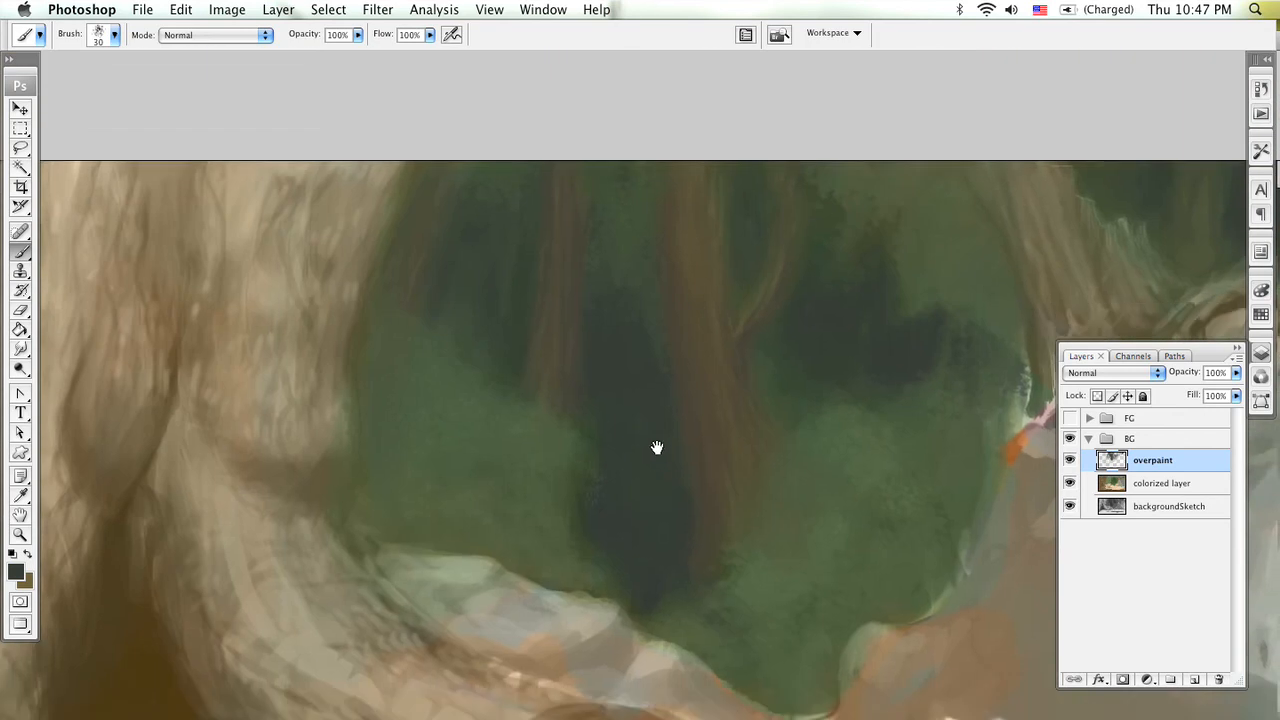
left_click(1127, 396)
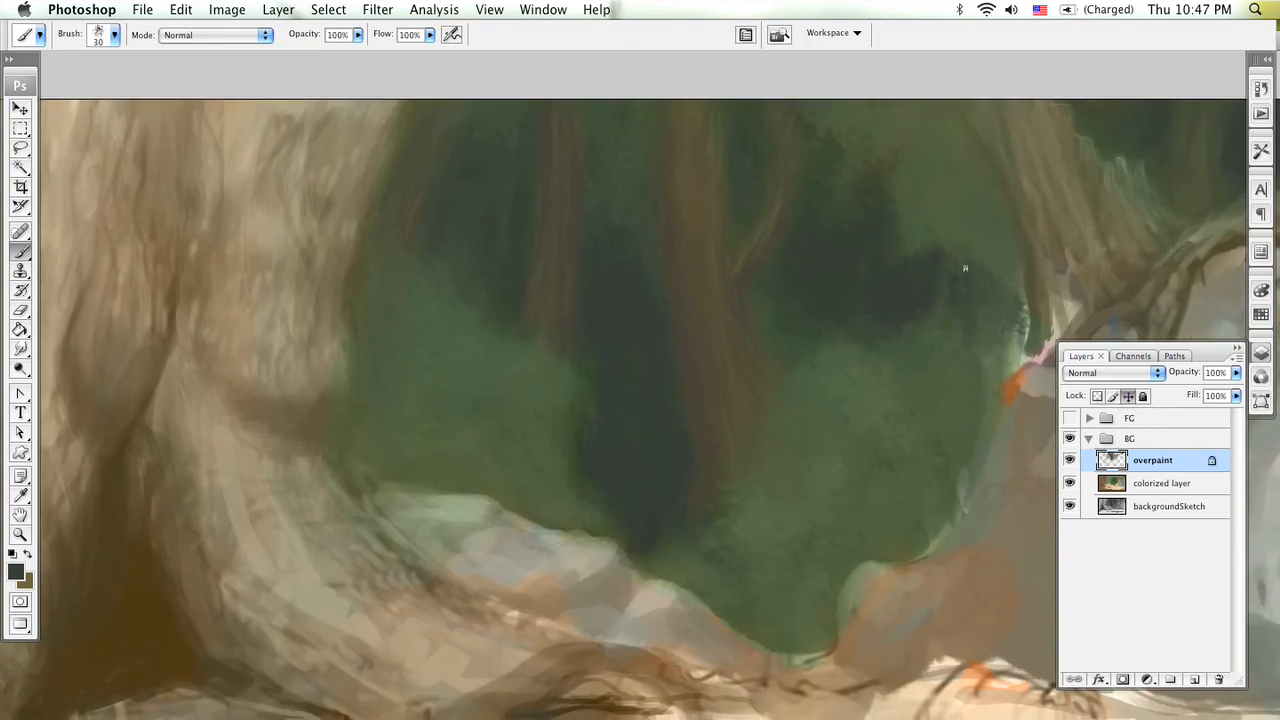
scroll(848, 443, "down", 5)
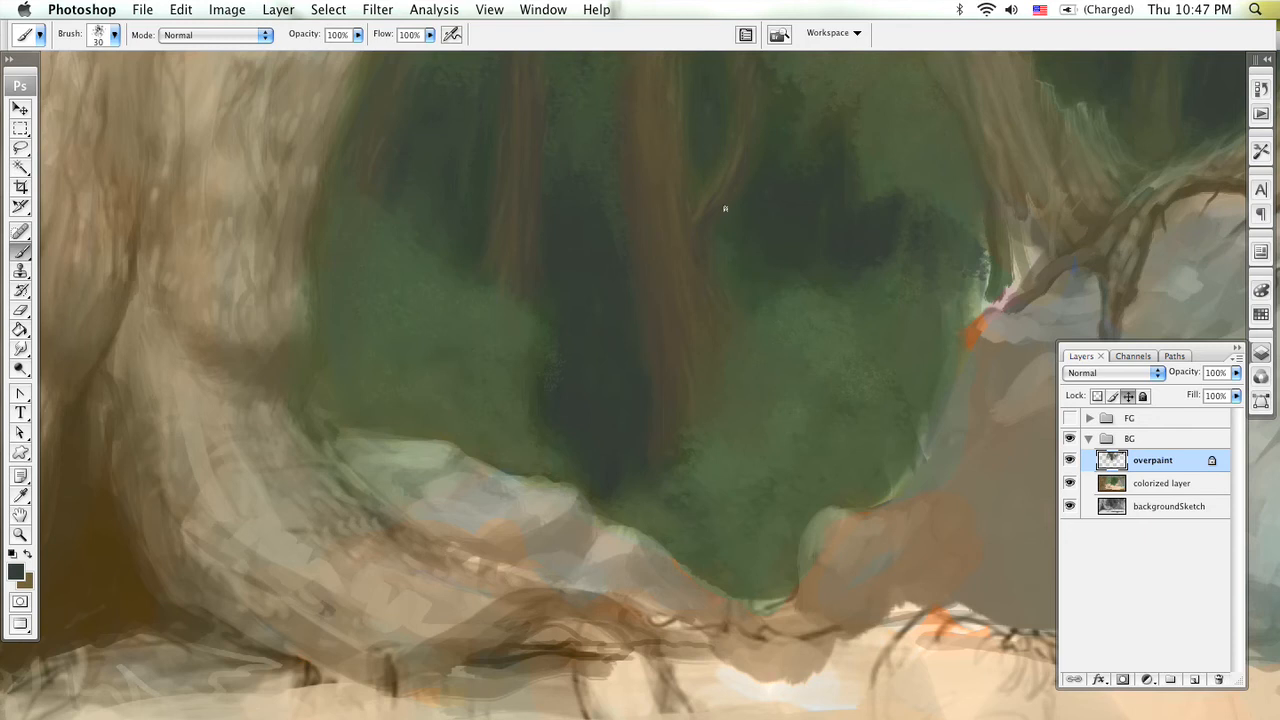
Step: Try a different textured brush on the foliage beside the large left tree and undo the test strokes
right_click(649, 407)
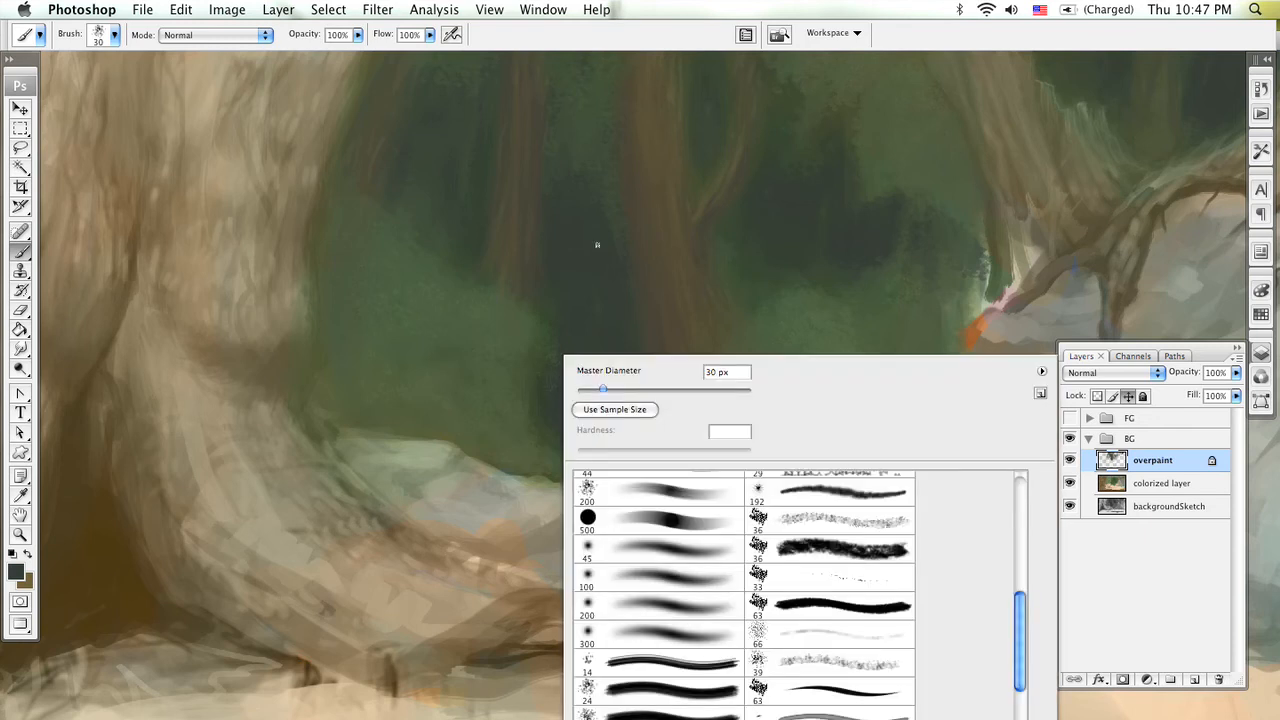
right_click(594, 246)
left_click_drag(966, 469, 966, 530)
left_click(790, 560)
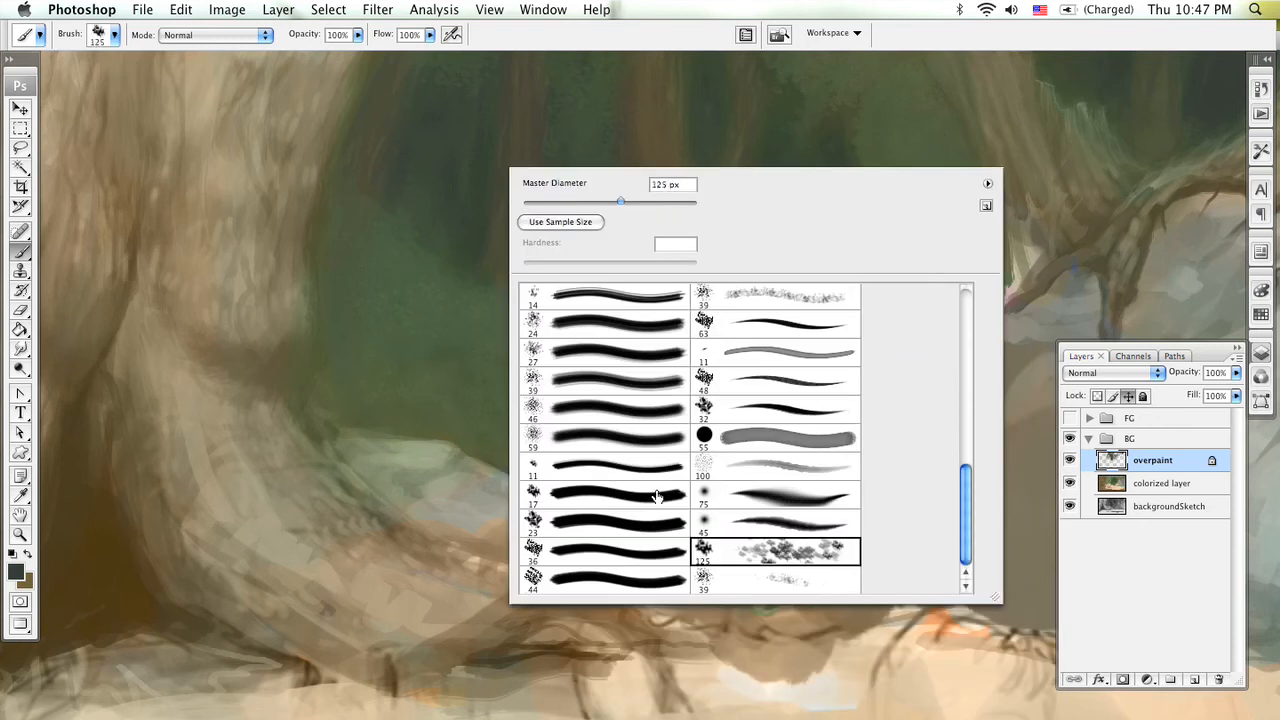
left_click(337, 293)
key("ctrl+z")
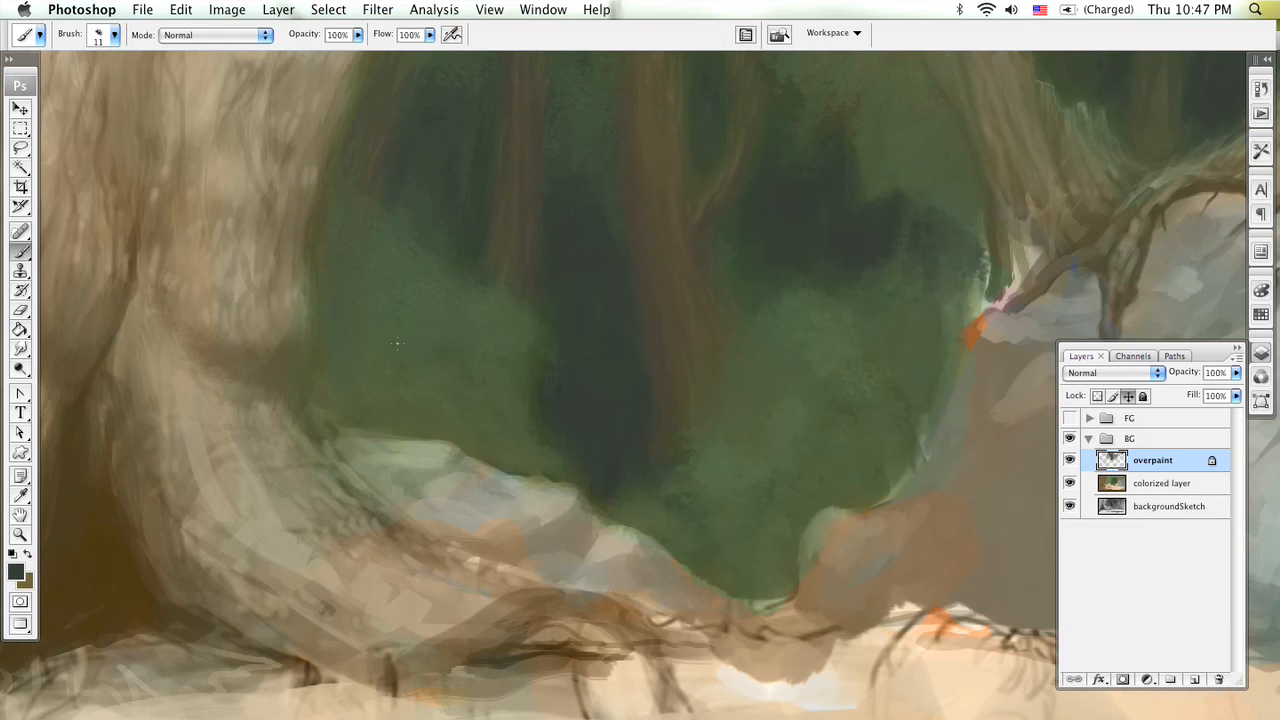
left_click_drag(433, 374, 349, 306)
key("ctrl+z")
key("bracketright")
Step: Choose the 125 px leaf-like scatter brush and test dark leaf clusters on the foliage beside the large left tree
right_click(515, 278)
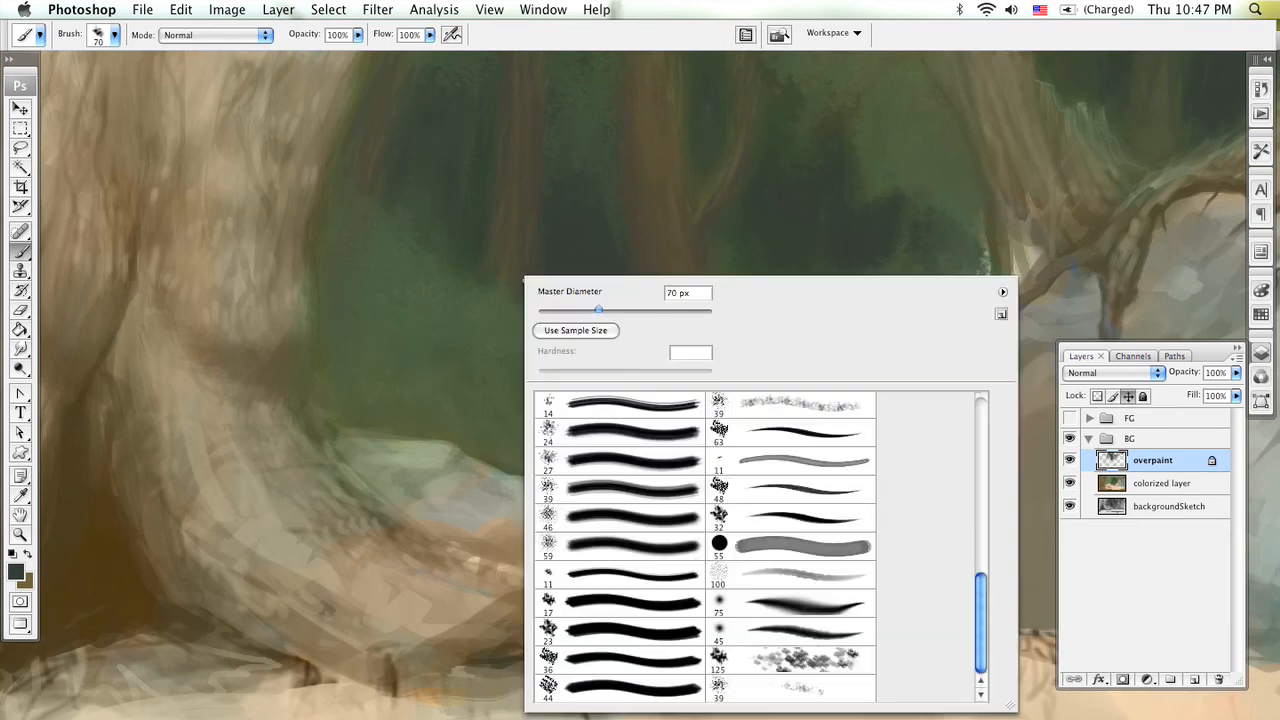
left_click(839, 662)
left_click(336, 365)
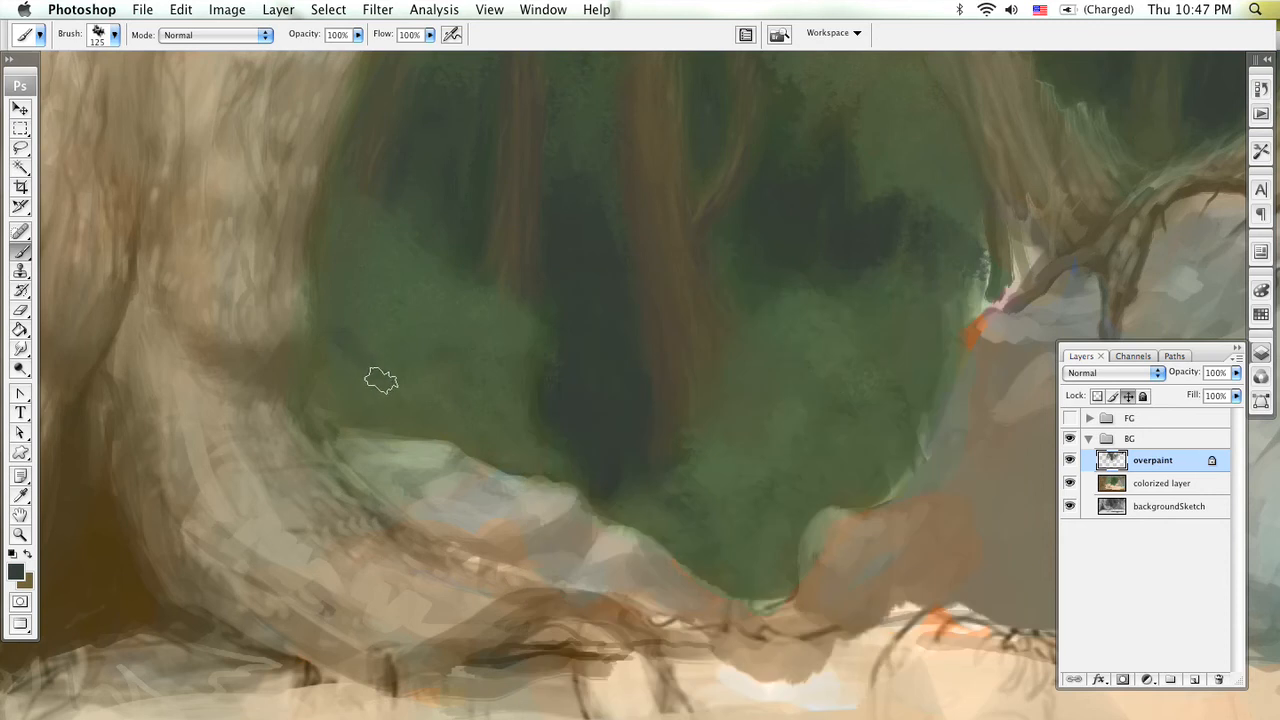
left_click_drag(409, 351, 385, 327)
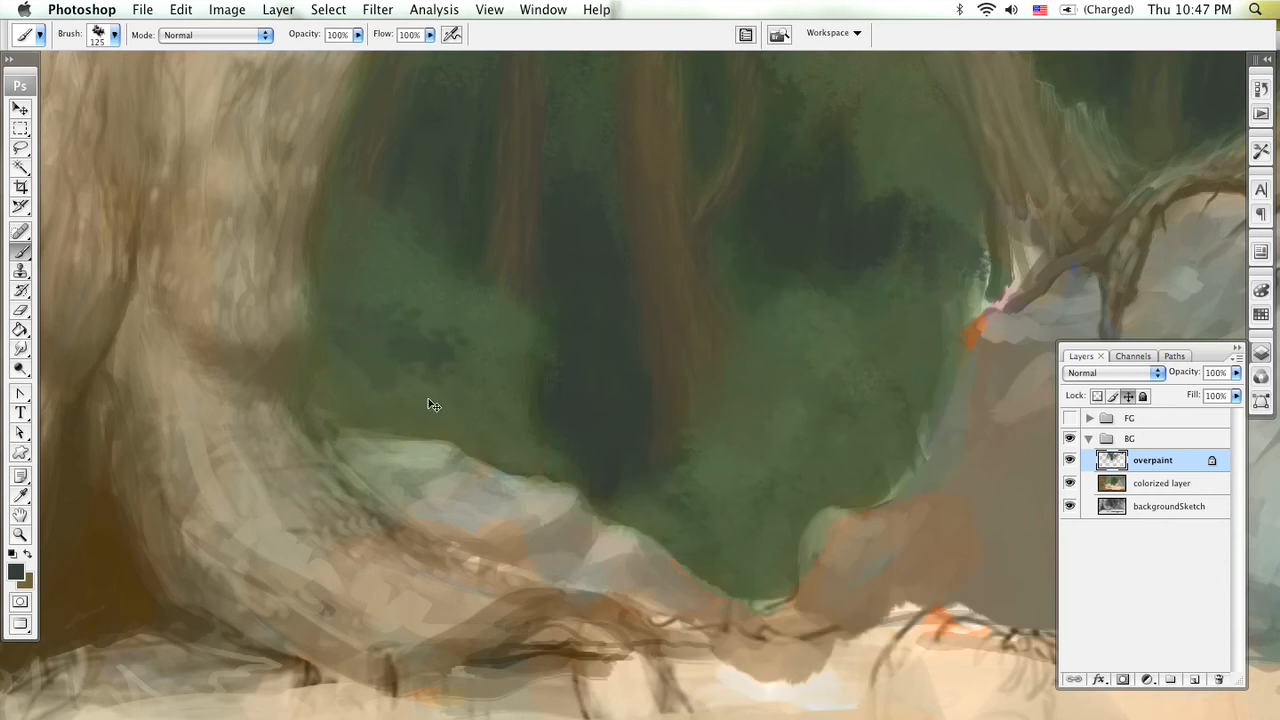
key("ctrl+z")
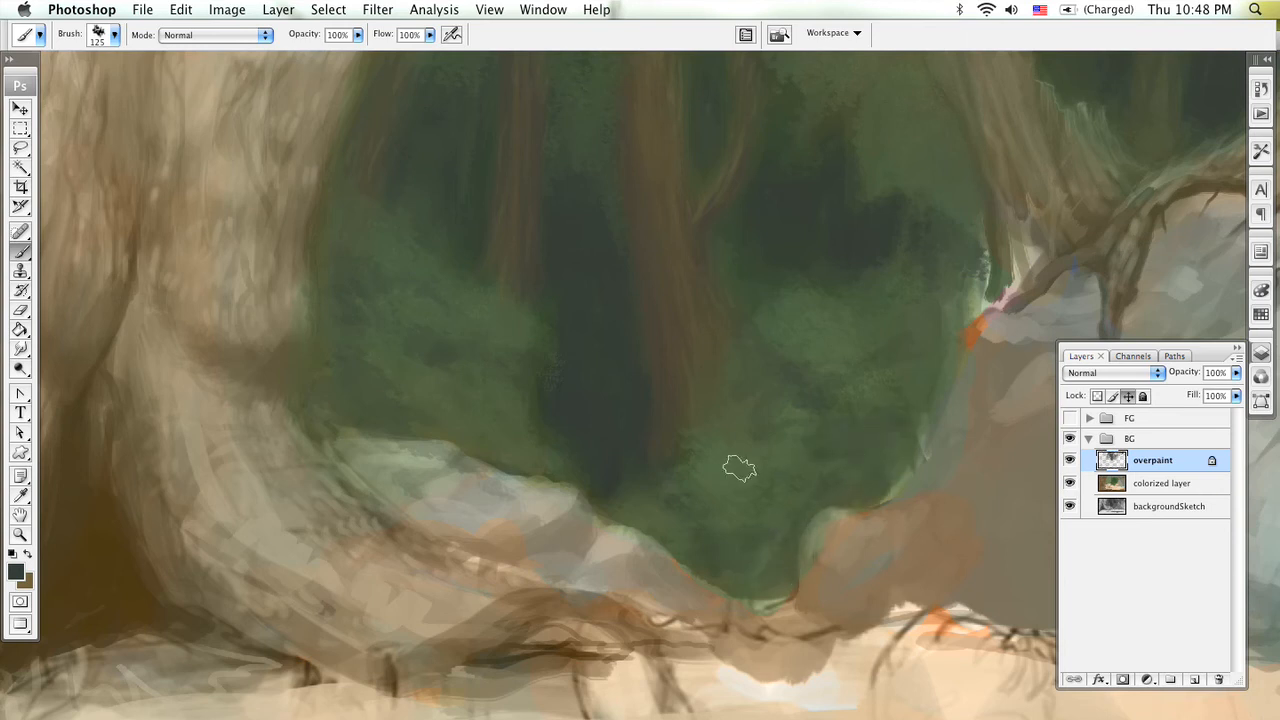
Step: Sample a green from the foliage, reduce the scatter brush to 45 px, and dab leaf texture right of the central trunk
left_click(722, 478, "alt")
key("bracketleft")
key("bracketleft")
key("bracketleft")
key("bracketleft")
key("bracketleft")
key("bracketleft")
key("bracketleft")
mouse_move(745, 435)
left_mouse_down()
mouse_move(403, 463)
mouse_move(557, 534)
mouse_move(657, 486)
mouse_move(731, 402)
mouse_move(761, 332)
left_mouse_up()
key("n")
right_click(740, 385)
left_click(786, 407)
left_click(782, 469)
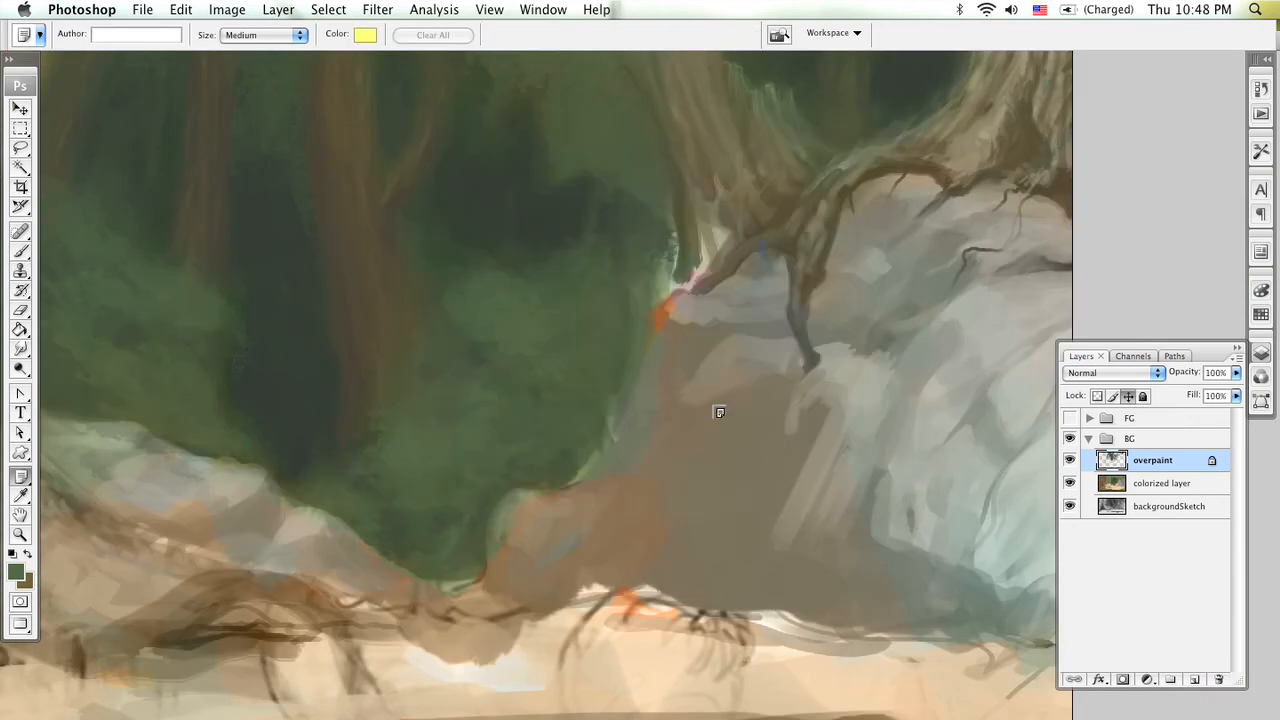
Step: Return to the Brush tool and choose the 44 px rough-edged brush preset for painting the rocks
key("b")
right_click(681, 357)
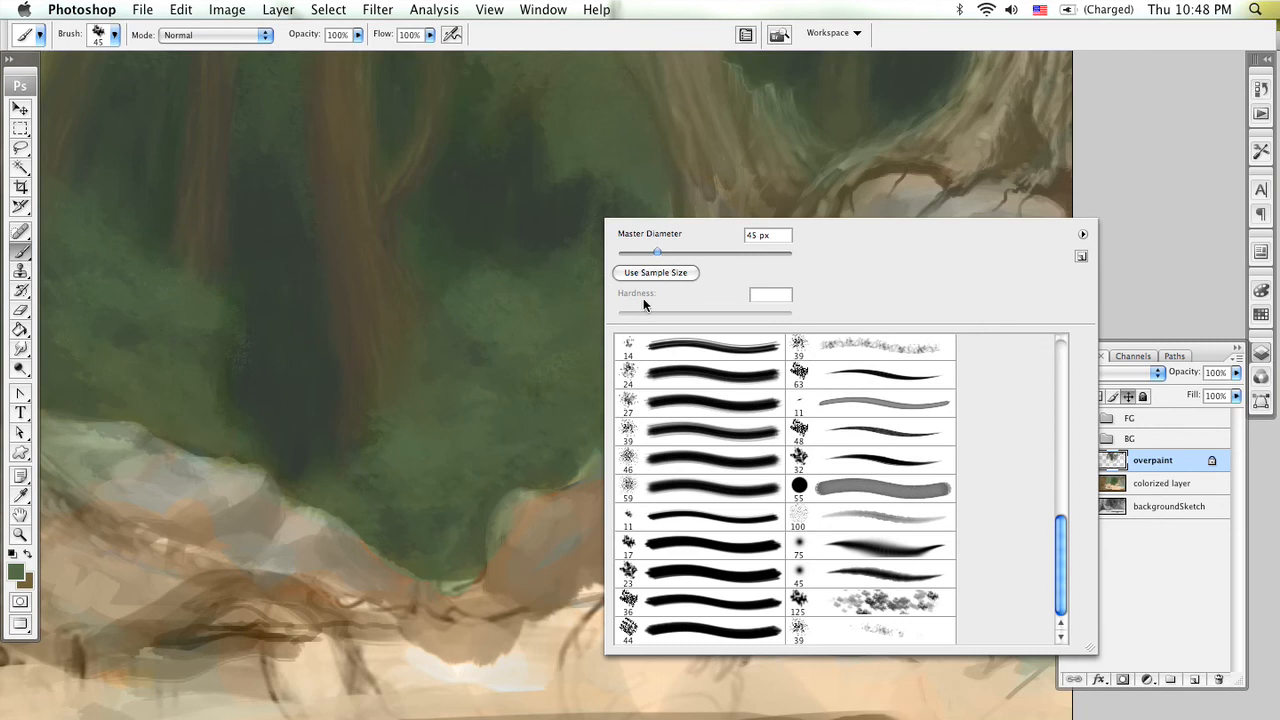
left_click_drag(1060, 549, 1060, 462)
left_click(729, 417)
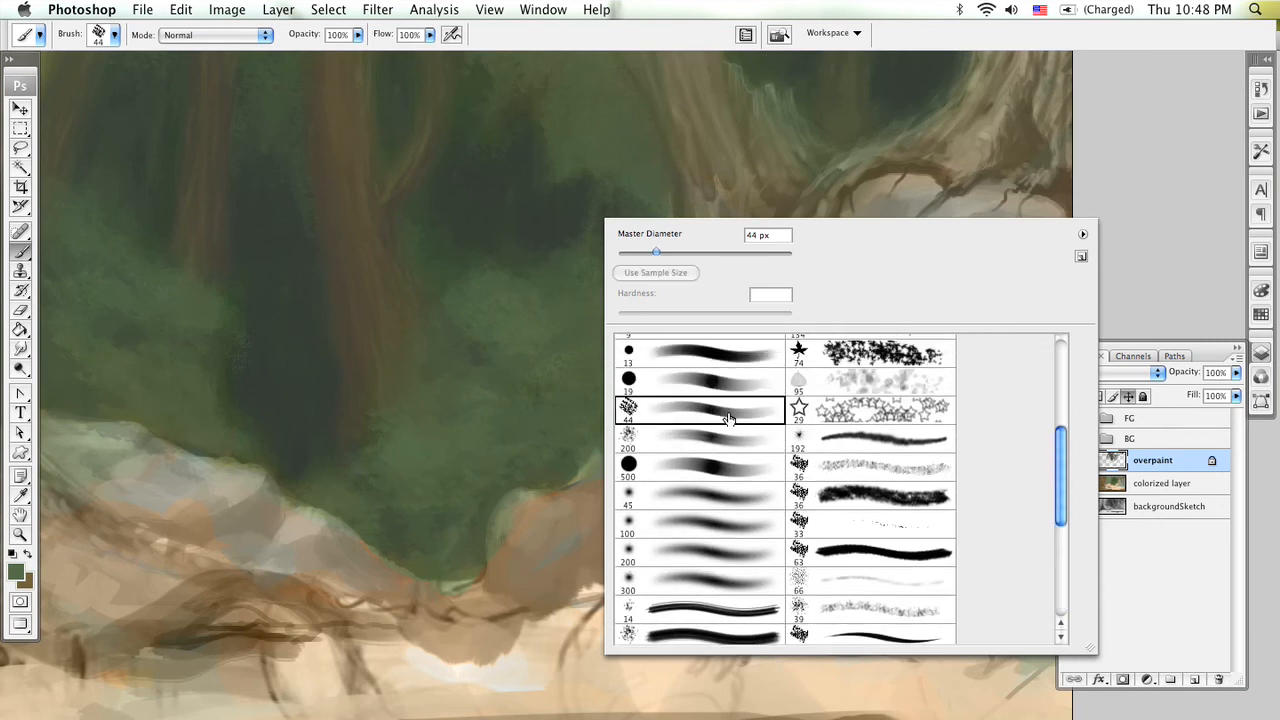
left_click(1145, 168)
Step: Sample greys from the large boulder under the right-hand tree roots and paint over its surface
left_click_drag(1049, 227, 798, 248)
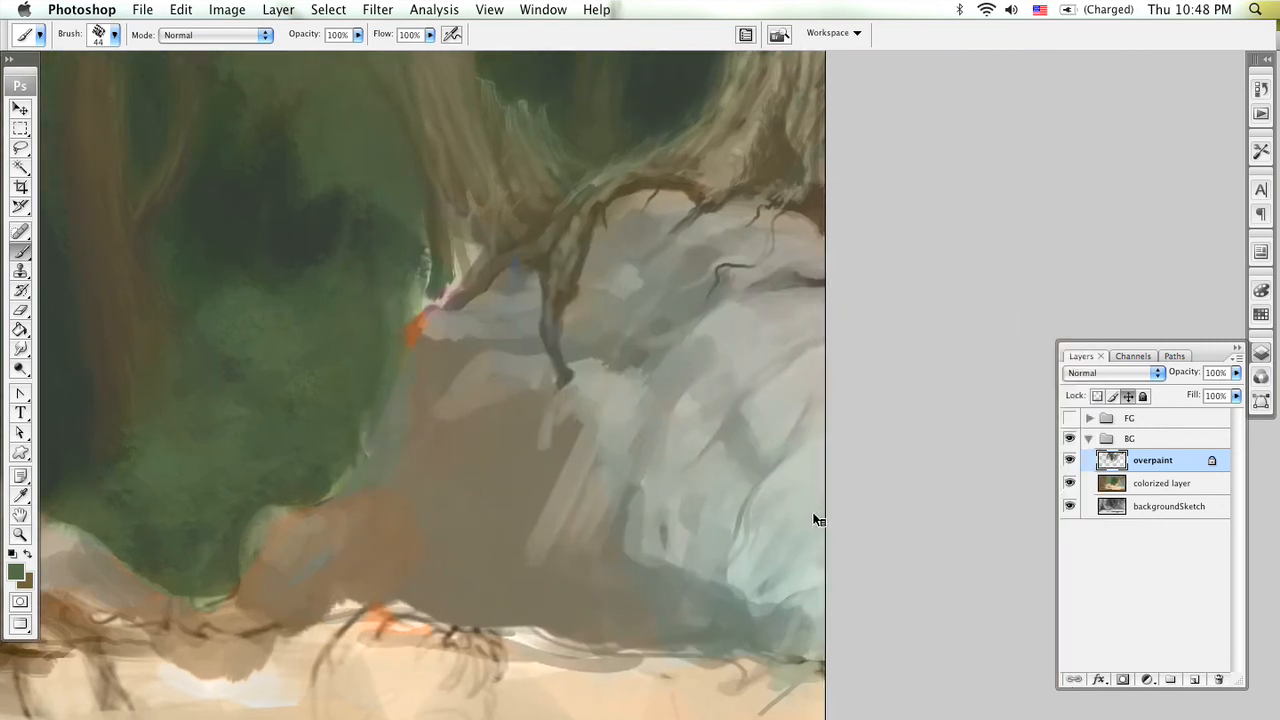
left_click(806, 471, "alt")
left_click(778, 292, "alt")
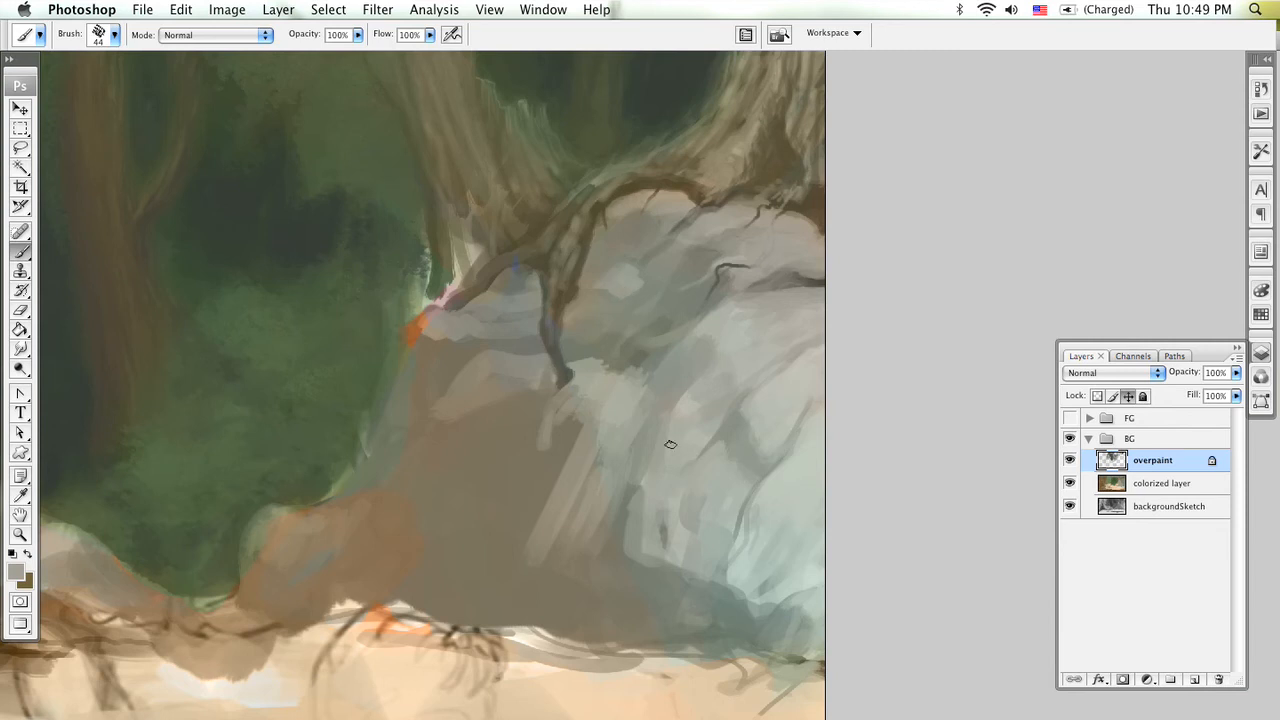
Step: Sample grey, green and beige tones around the small rocks beside the large left tree and repaint their planes and edges
scroll(466, 517, "left", 10)
scroll(466, 517, "down", 1)
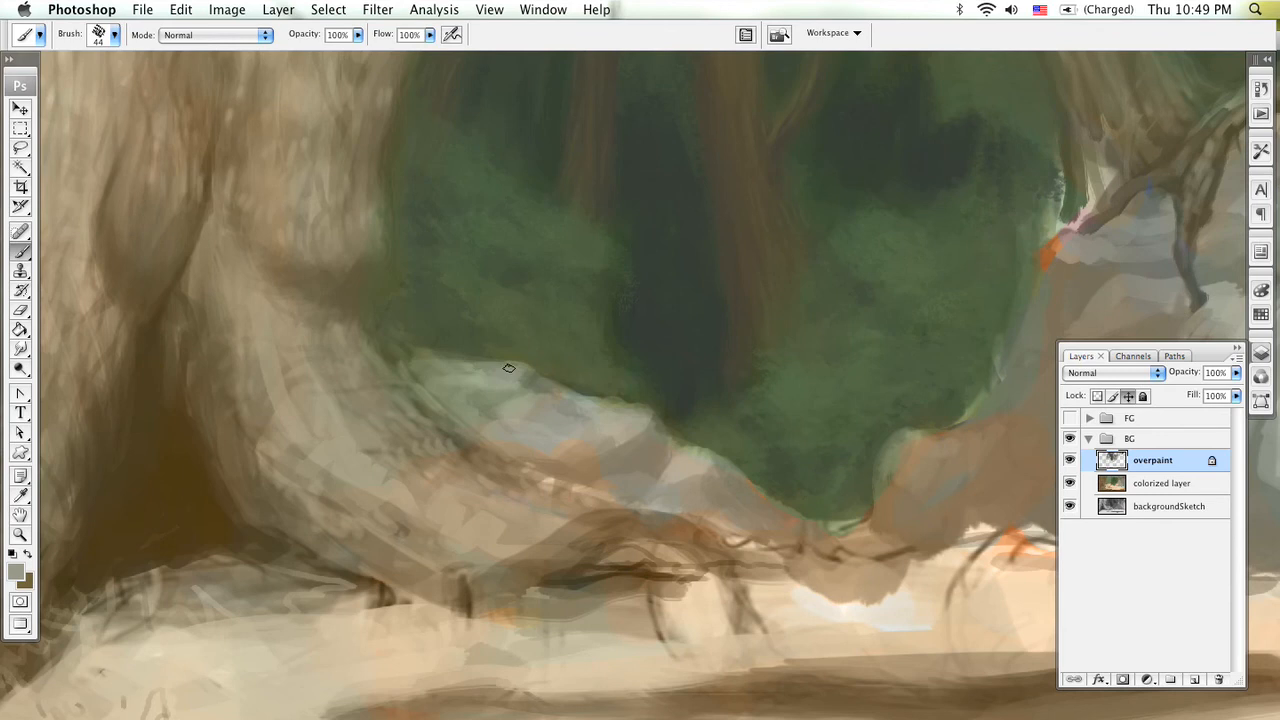
left_click_drag(432, 375, 518, 370)
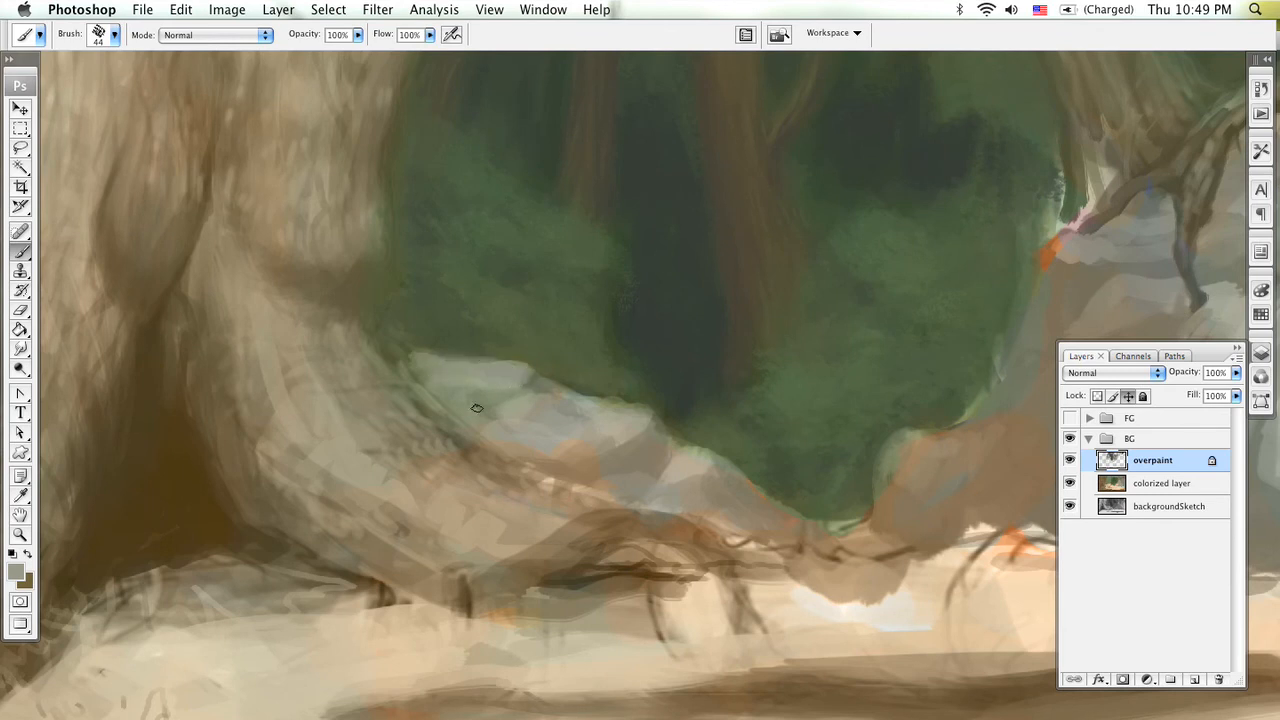
left_click(629, 417, "alt")
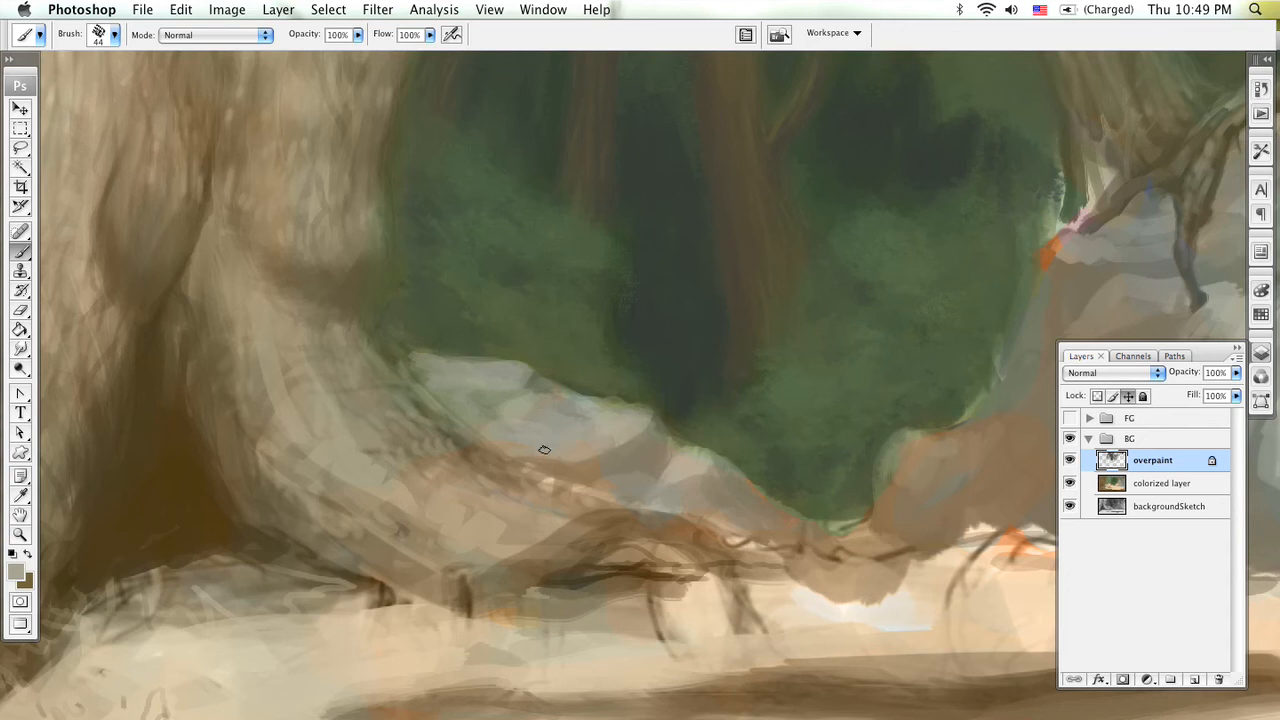
left_click(577, 380, "alt")
left_click(542, 383, "alt")
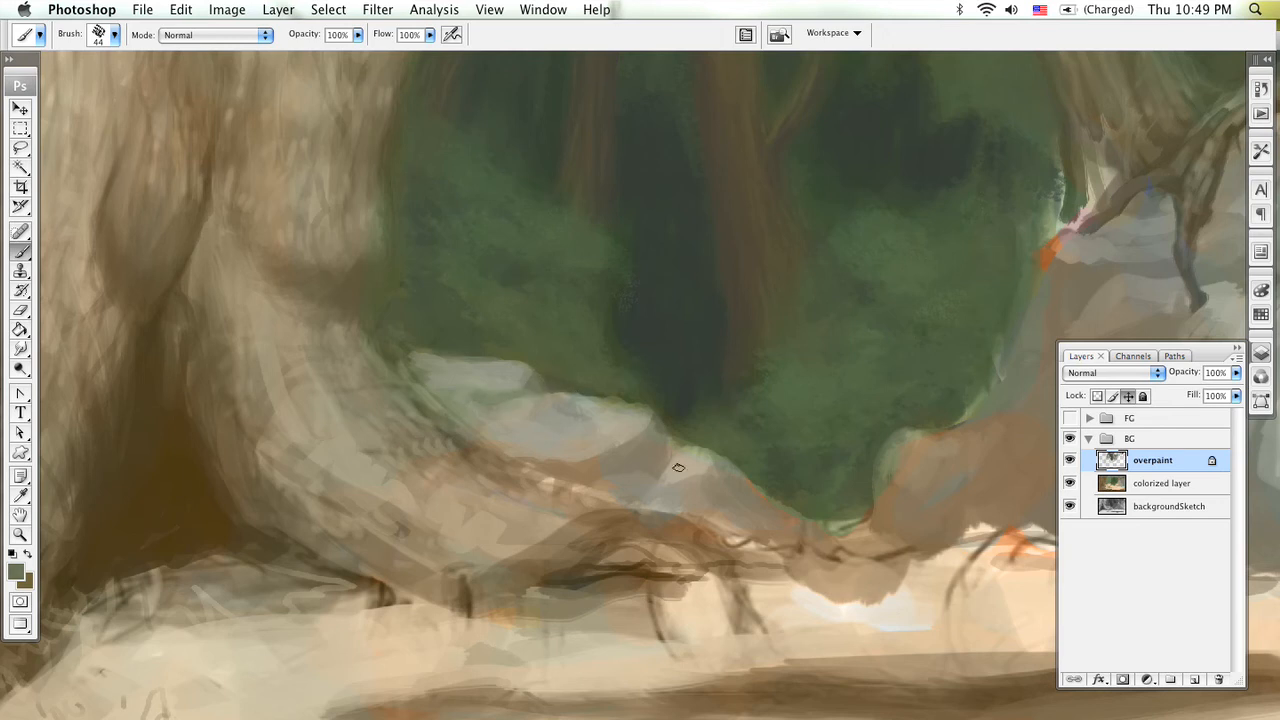
left_click(666, 431, "alt")
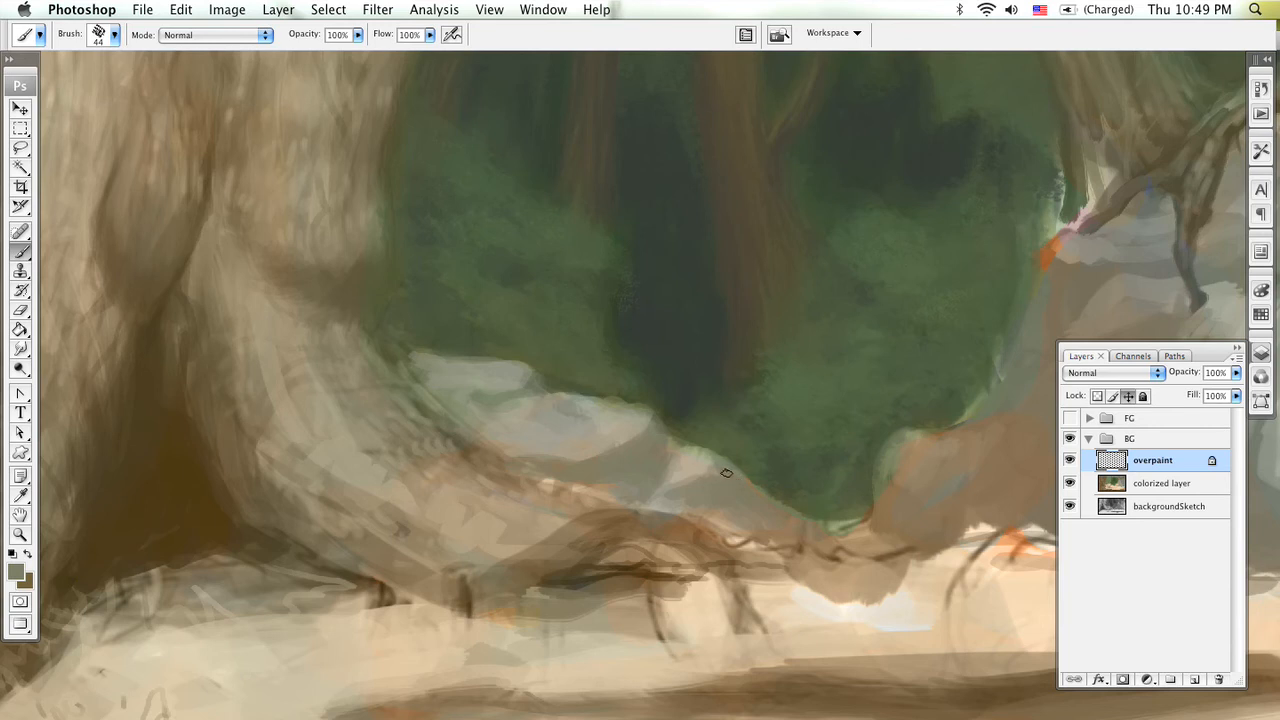
left_click(692, 453, "alt")
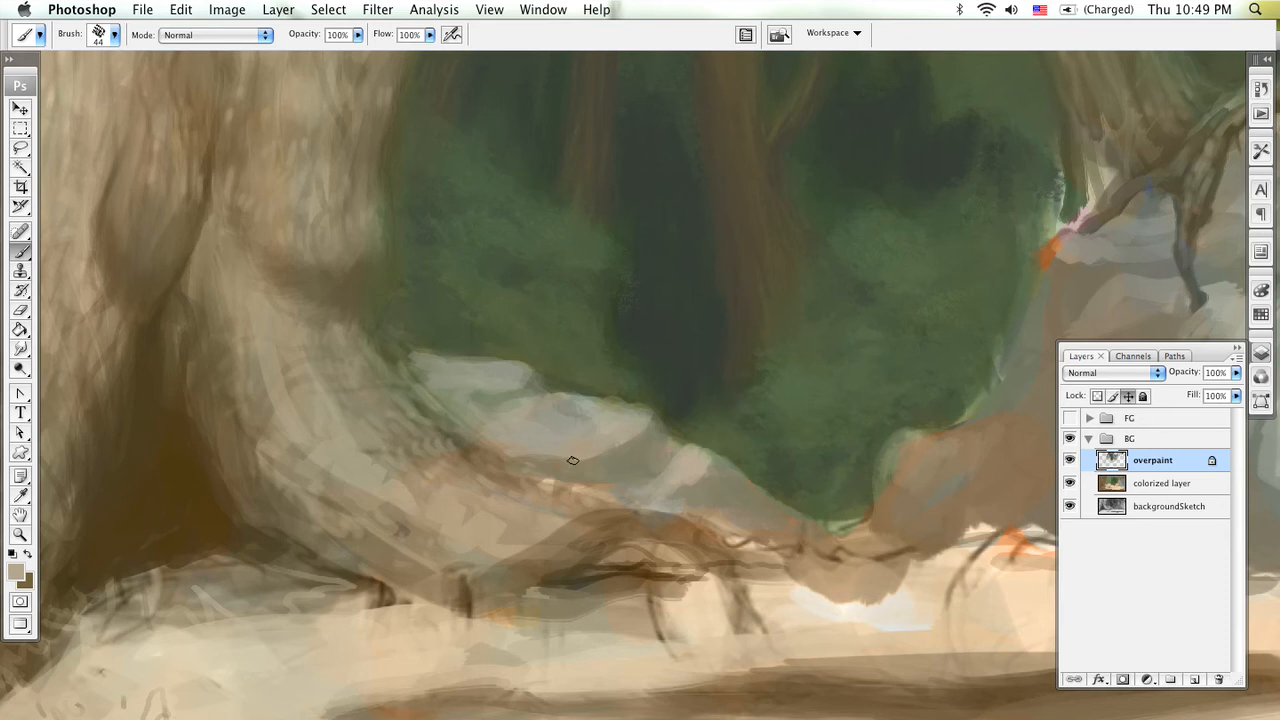
Step: Sample light and dark greys on the large boulder and refine its lit planes and shadows beneath the roots
scroll(551, 374, "right", 10)
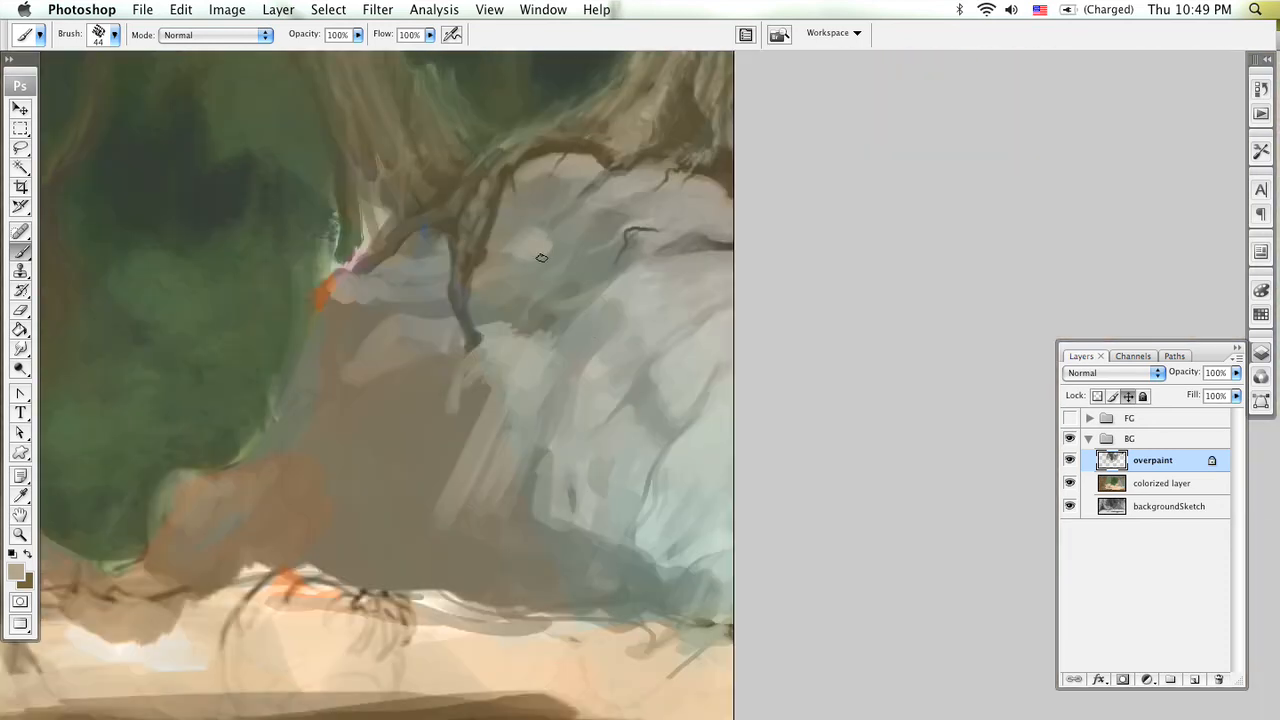
mouse_move(530, 254)
left_mouse_down()
mouse_move(555, 270)
mouse_move(540, 272)
left_mouse_up()
key("z")
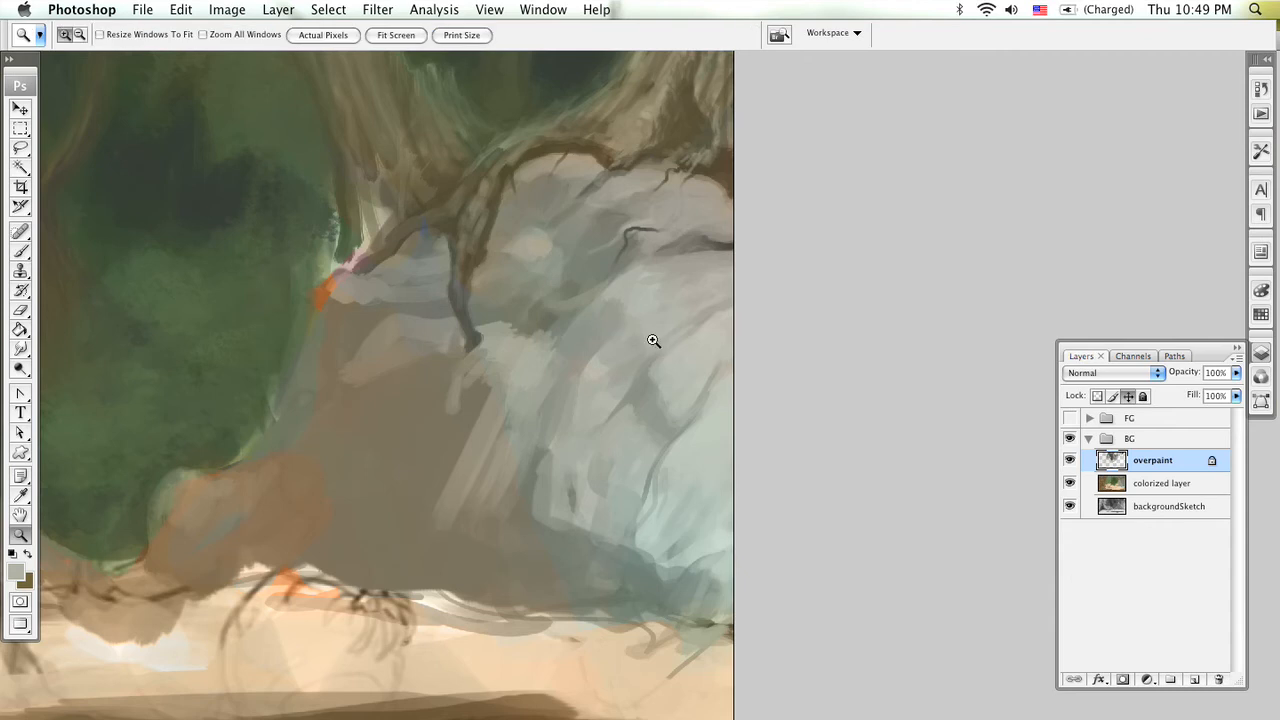
left_click(651, 346)
left_click(649, 334)
left_click_drag(668, 362, 794, 411)
key("b")
left_click(688, 337, "alt")
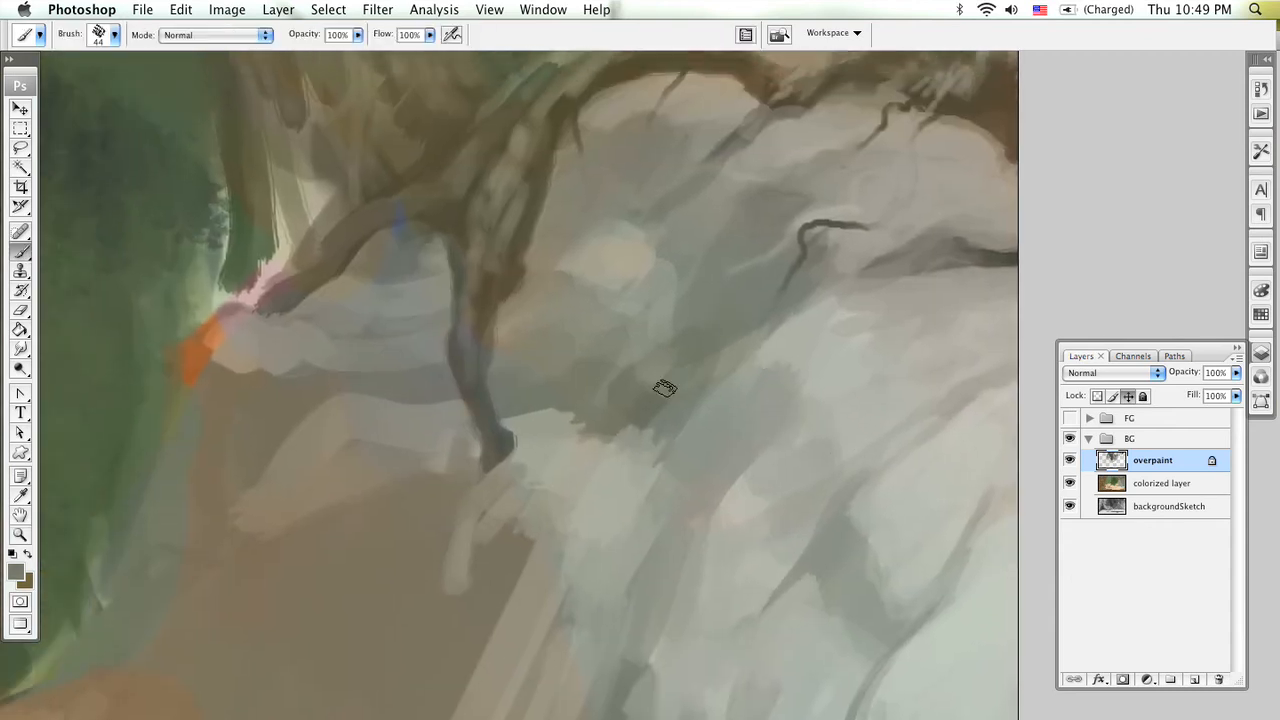
mouse_move(897, 299)
left_mouse_down()
mouse_move(729, 220)
mouse_move(808, 351)
mouse_move(794, 309)
left_mouse_up()
left_click(737, 230, "alt")
Step: Choose the 39 px spatter brush preset for texturing the boulder
right_click(668, 316)
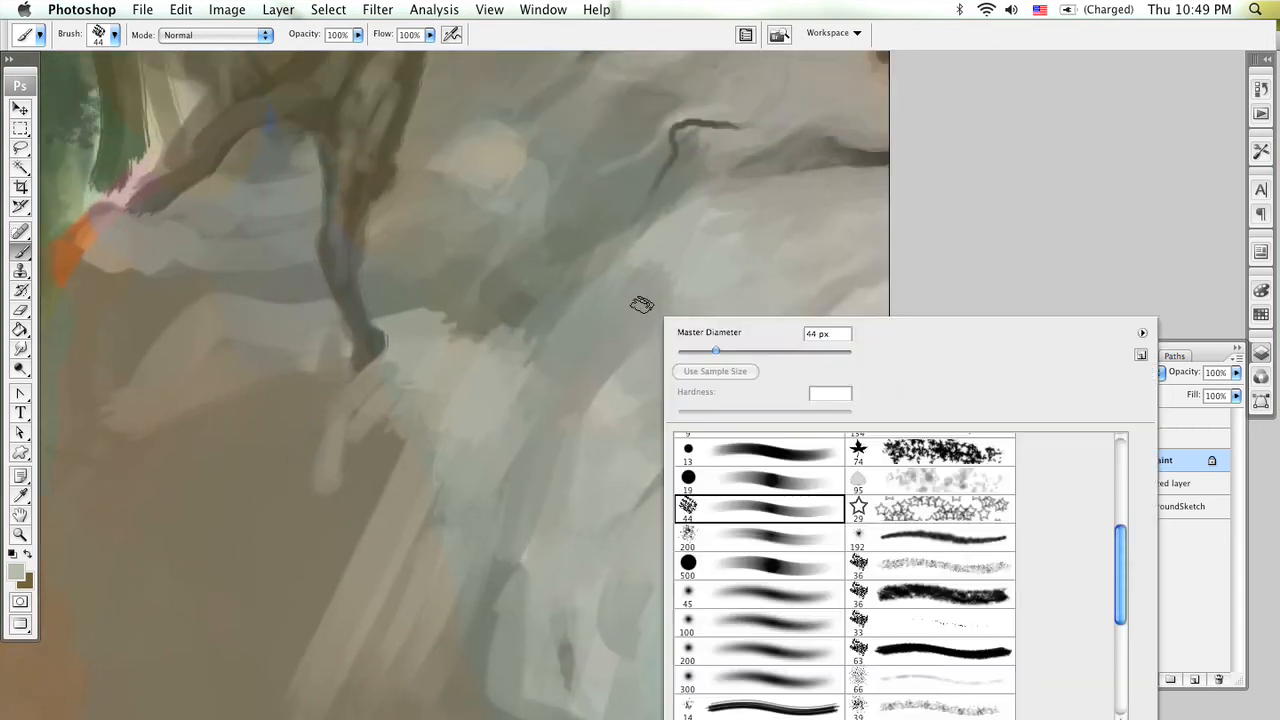
right_click(540, 237)
left_click_drag(982, 467, 994, 591)
left_click(843, 648)
left_click(1034, 191)
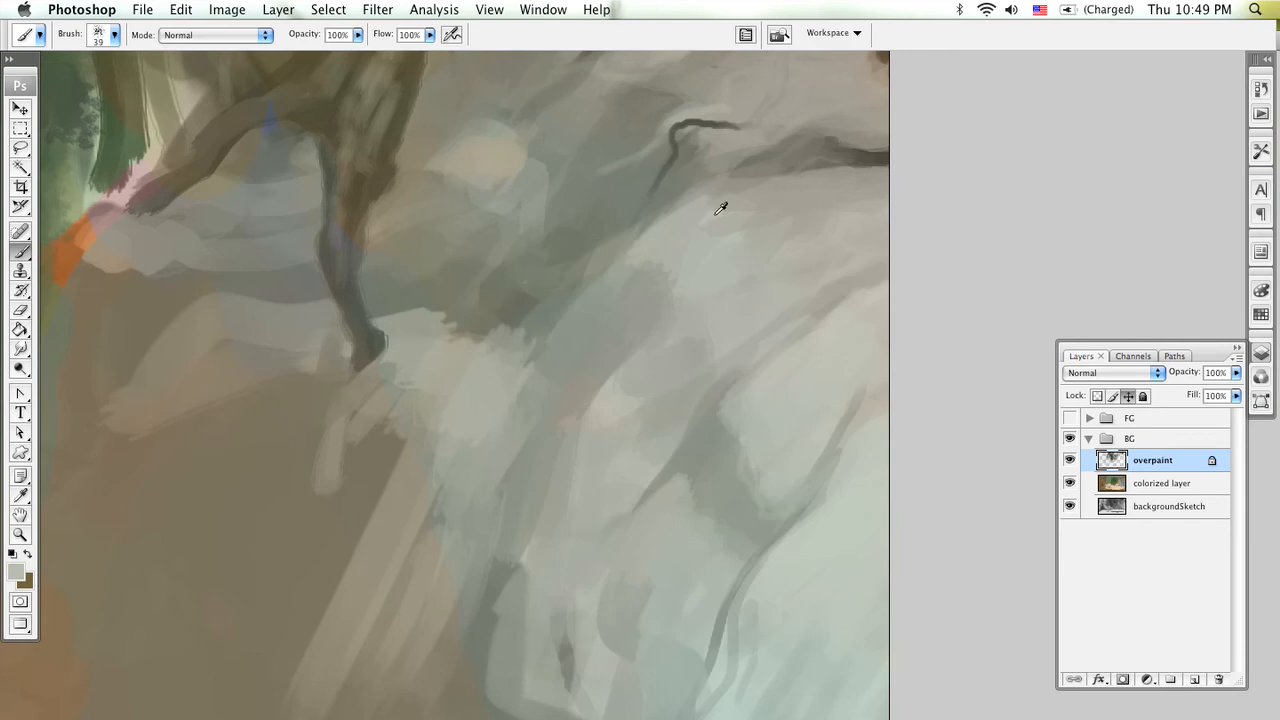
Step: Set the foreground color to light grey-green bac1b1 and enlarge the spatter brush to 100 px
left_click(15, 570)
left_click_drag(325, 185, 328, 188)
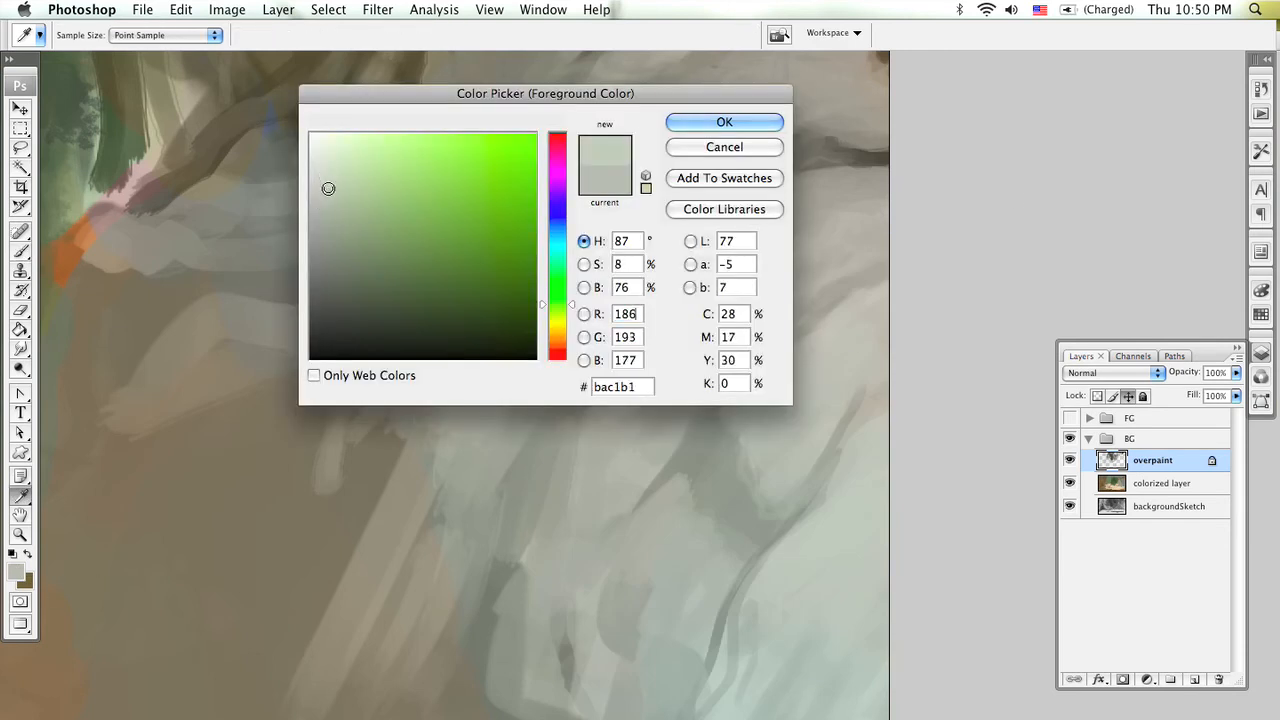
left_click(742, 122)
key("bracketright")
key("bracketright")
key("bracketright")
key("bracketright")
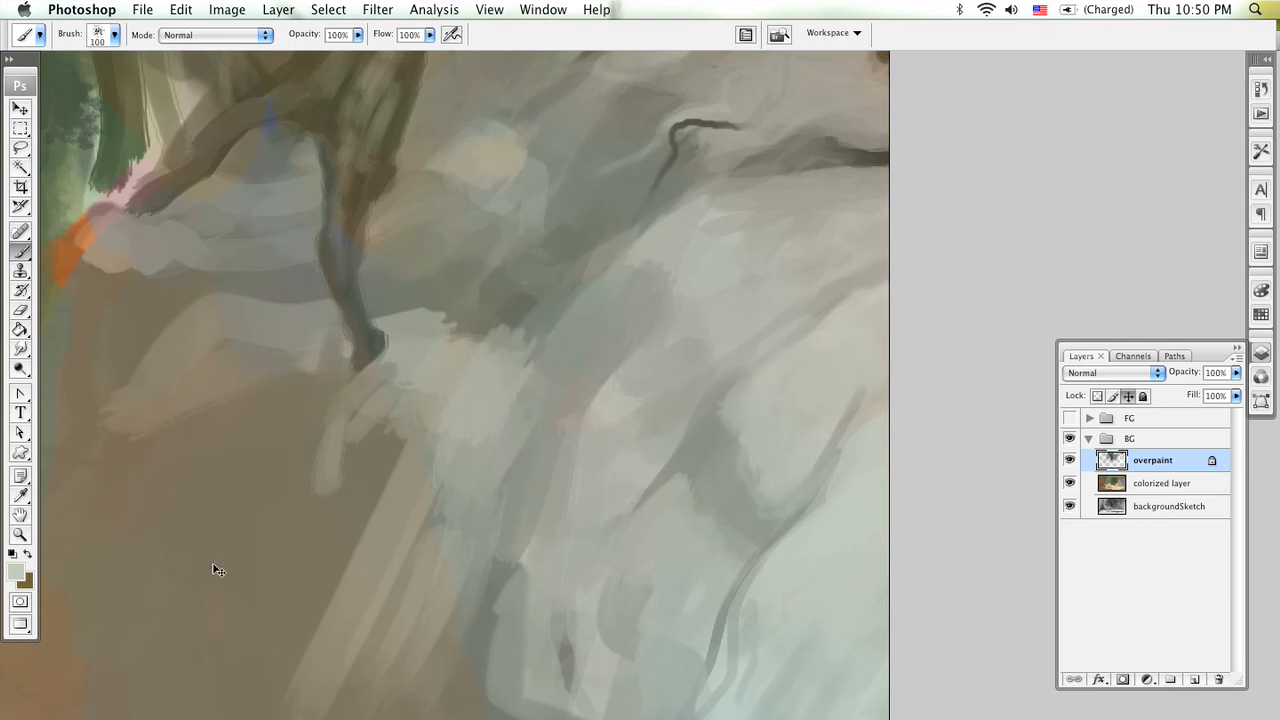
Step: Lighten the foreground color to a pale green and stipple speckled texture over the boulder's lit right side
left_click(15, 571)
mouse_move(351, 180)
left_mouse_down()
mouse_move(334, 163)
mouse_move(338, 143)
left_mouse_up()
left_click(766, 124)
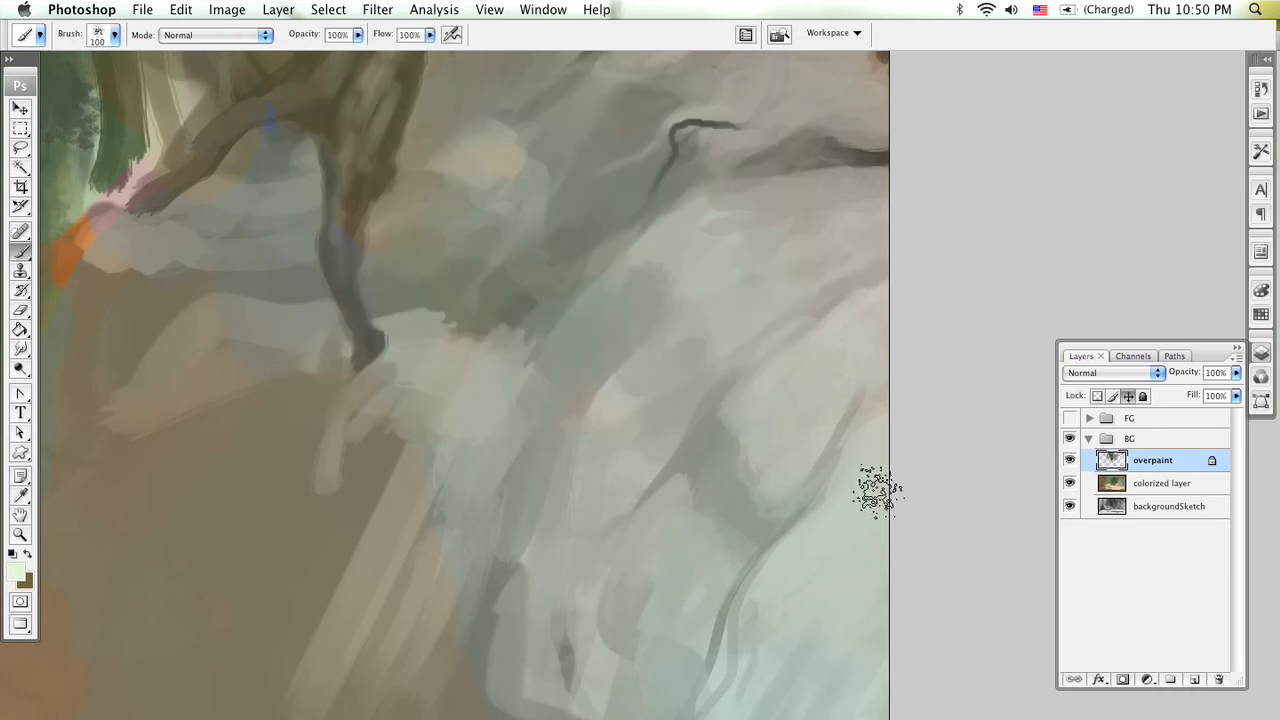
left_click_drag(934, 420, 843, 346)
left_click_drag(832, 437, 894, 267)
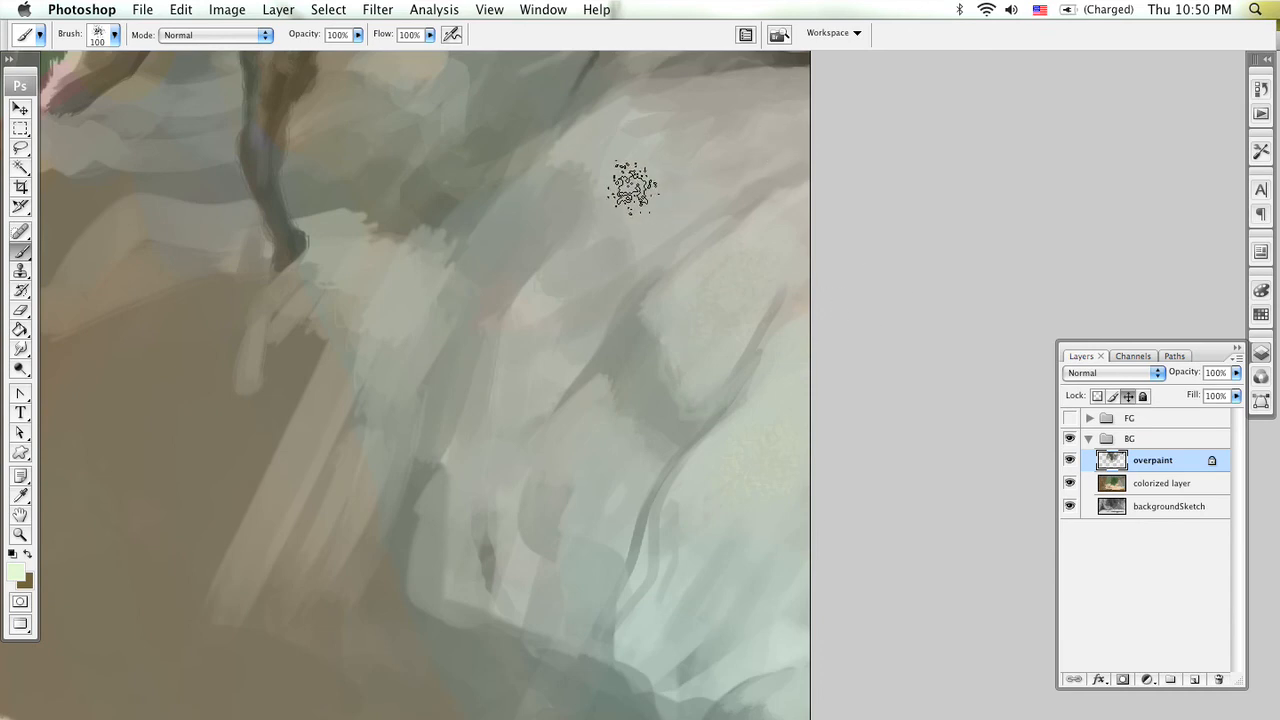
left_click_drag(838, 128, 877, 309)
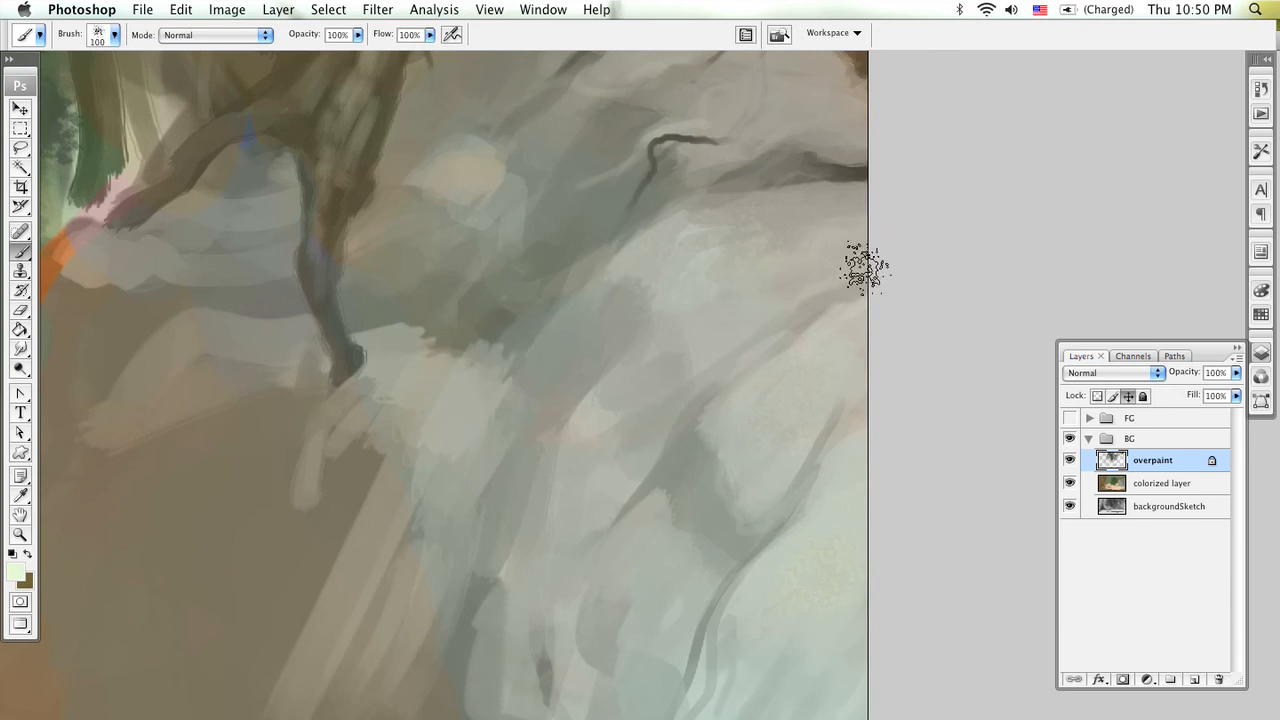
left_click_drag(772, 278, 817, 428)
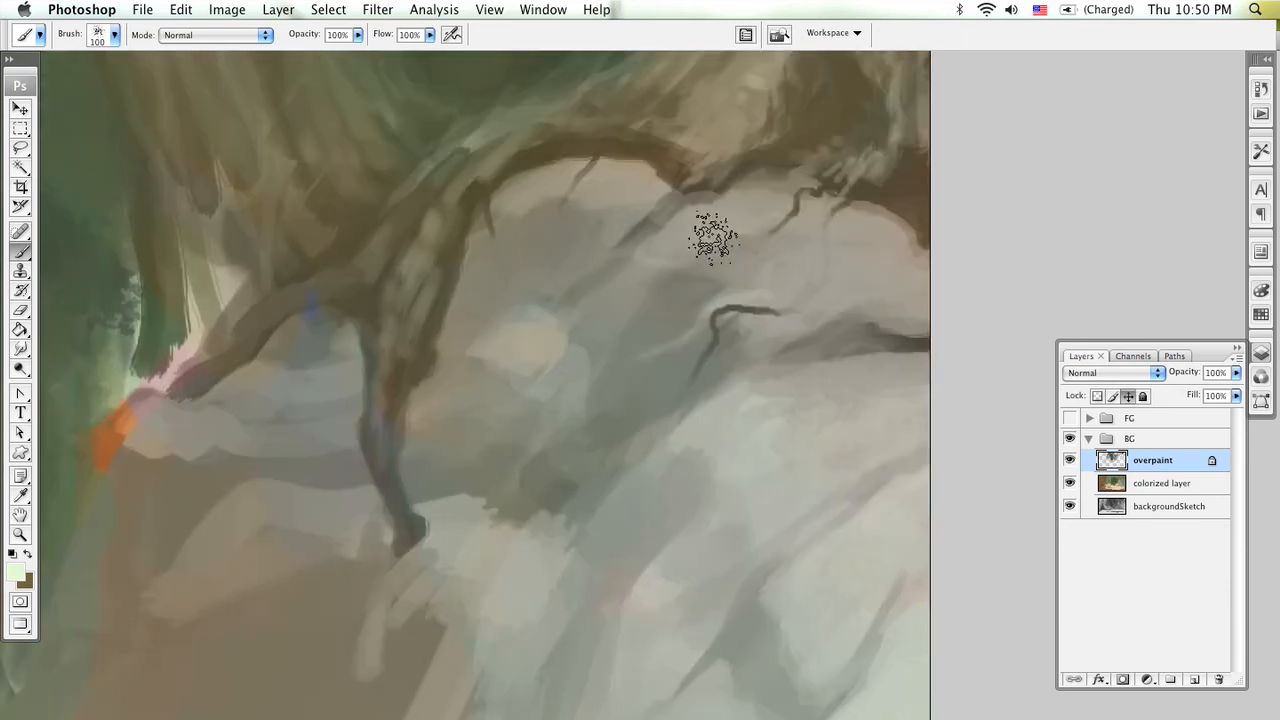
Step: Resize the spatter brush to 80 px and stipple pale texture onto the top of the boulder below the roots
key("bracketleft")
key("bracketleft")
key("bracketleft")
key("bracketleft")
key("bracketleft")
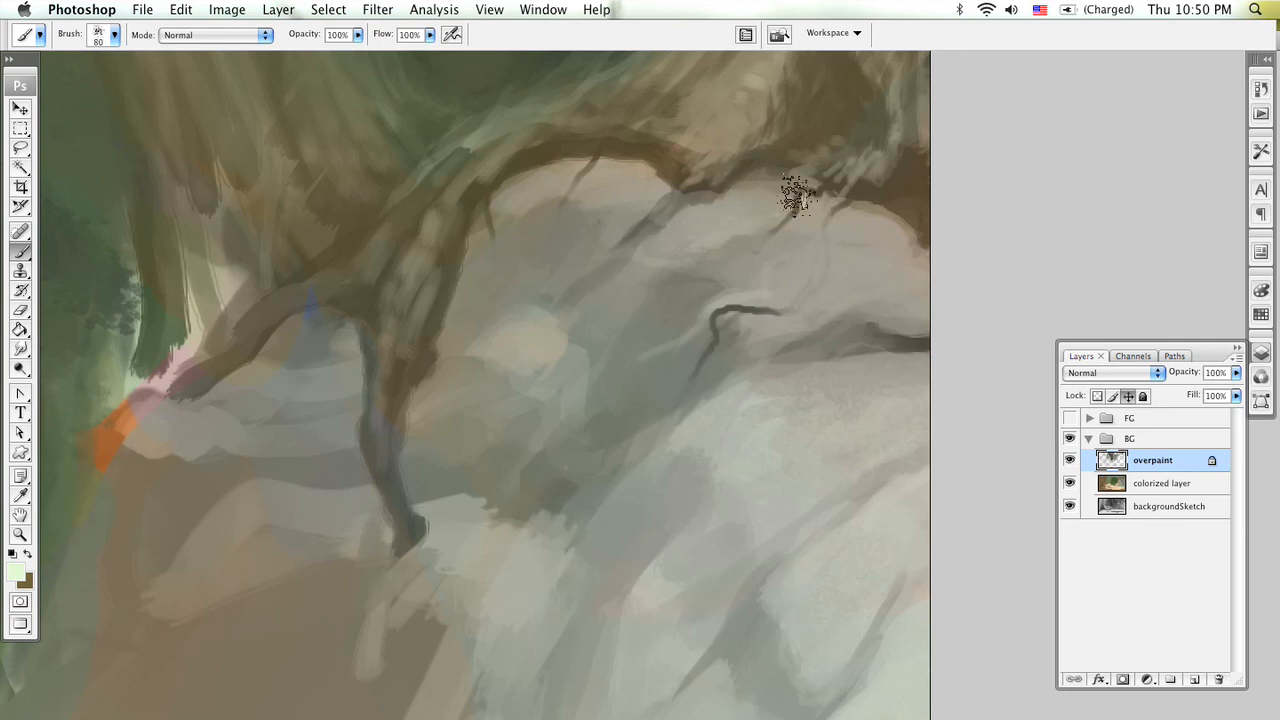
key("bracketright")
key("bracketright")
key("bracketright")
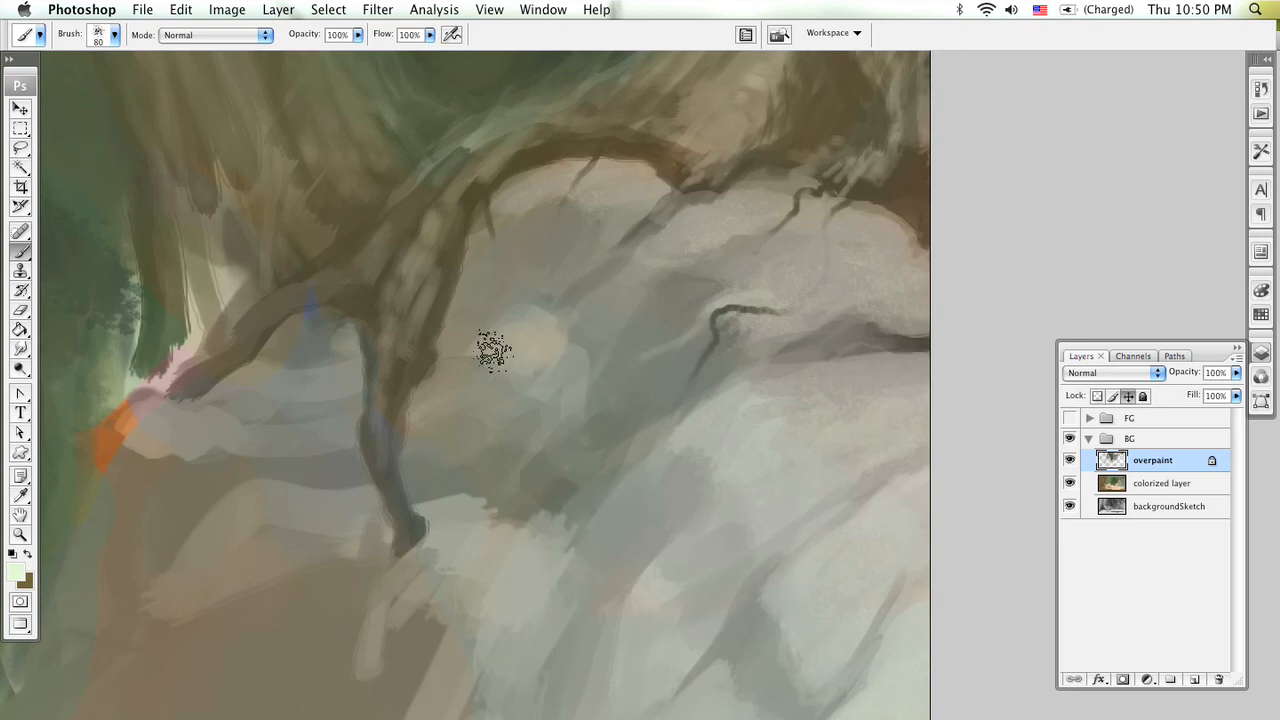
Step: Stipple pale speckled texture onto the top rock ledge beside the large left trunk with the spatter brush at about 70 px
mouse_move(757, 500)
left_mouse_down()
mouse_move(557, 480)
mouse_move(637, 423)
mouse_move(887, 349)
mouse_move(820, 240)
mouse_move(666, 343)
left_mouse_up()
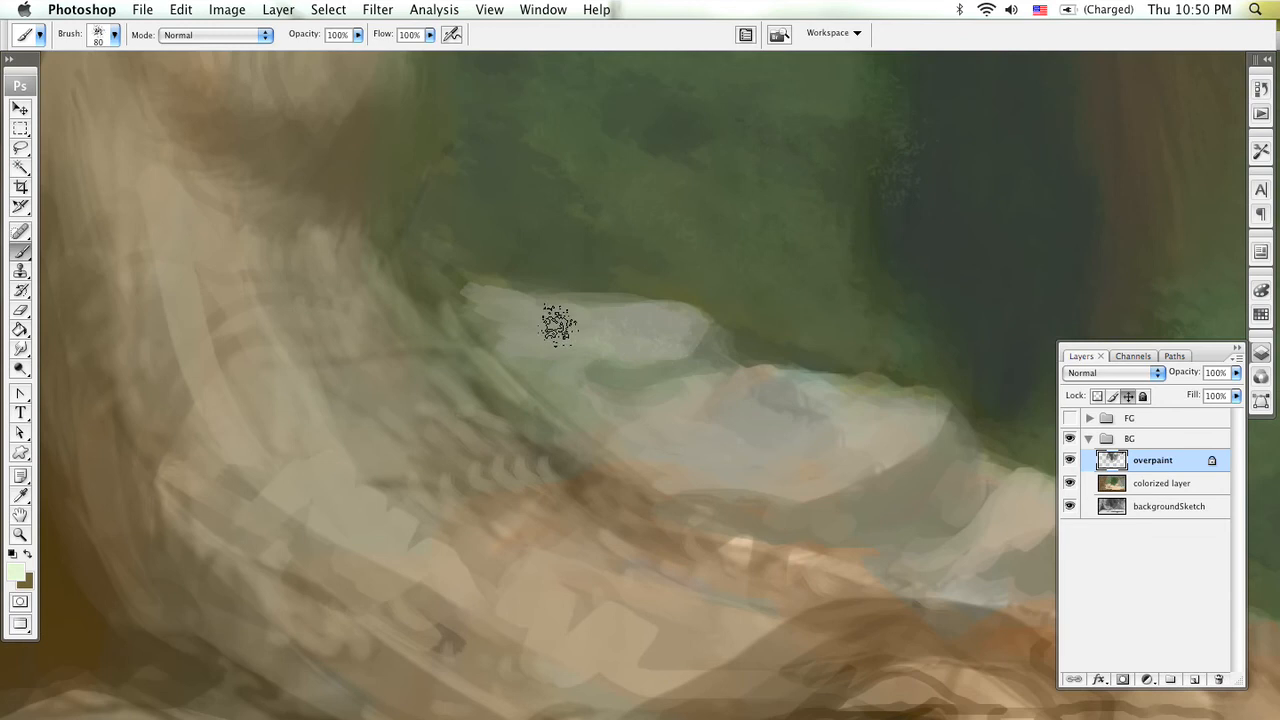
key("bracketleft")
key("bracketleft")
key("bracketleft")
key("bracketright")
key("bracketright")
key("bracketright")
key("bracketright")
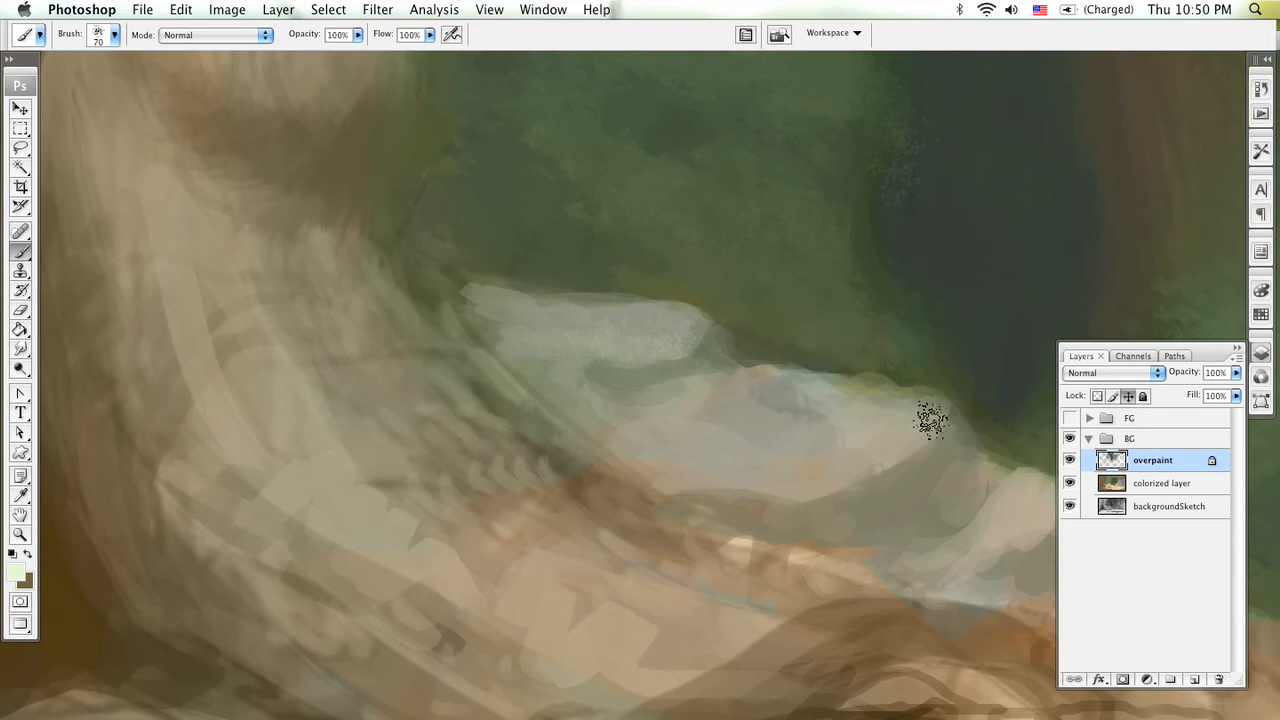
Step: Browse the brush presets and choose the 200 px textured brush
right_click(708, 398)
key("Escape")
right_click(726, 263)
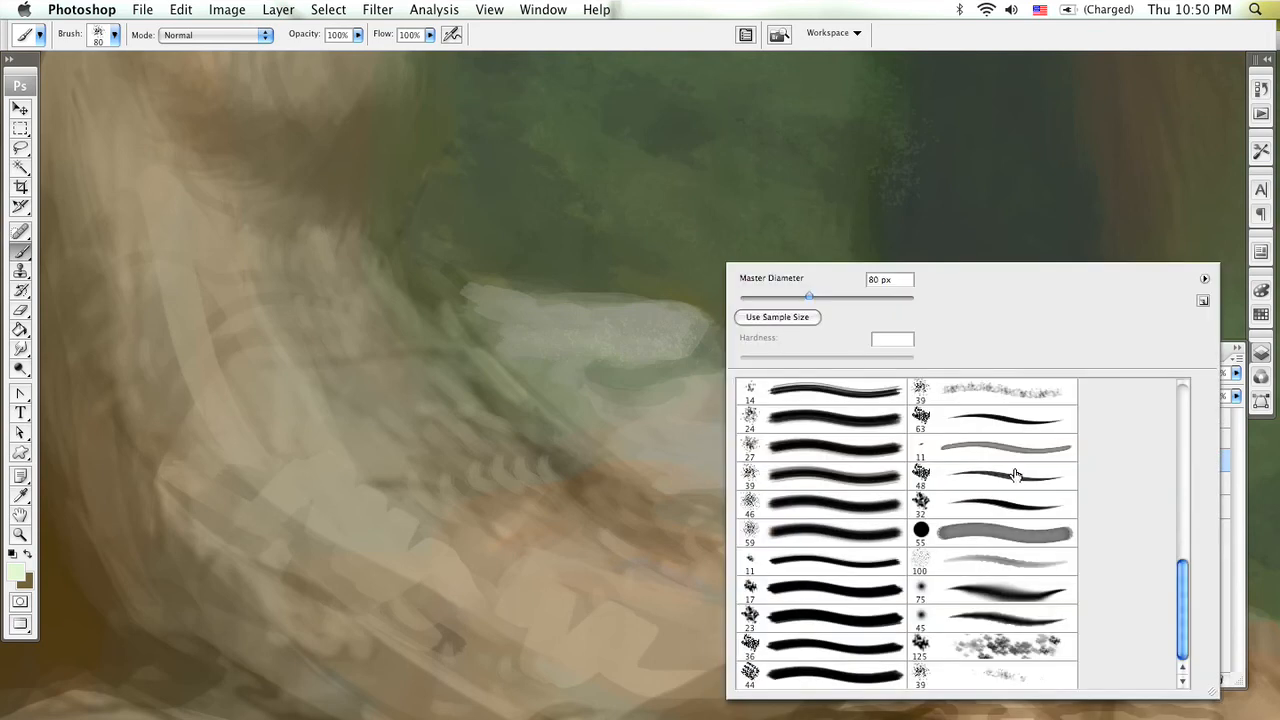
mouse_move(1184, 586)
left_mouse_down()
mouse_move(1188, 495)
mouse_move(1172, 412)
mouse_move(1167, 500)
mouse_move(1186, 590)
mouse_move(1163, 520)
mouse_move(1180, 488)
left_mouse_up()
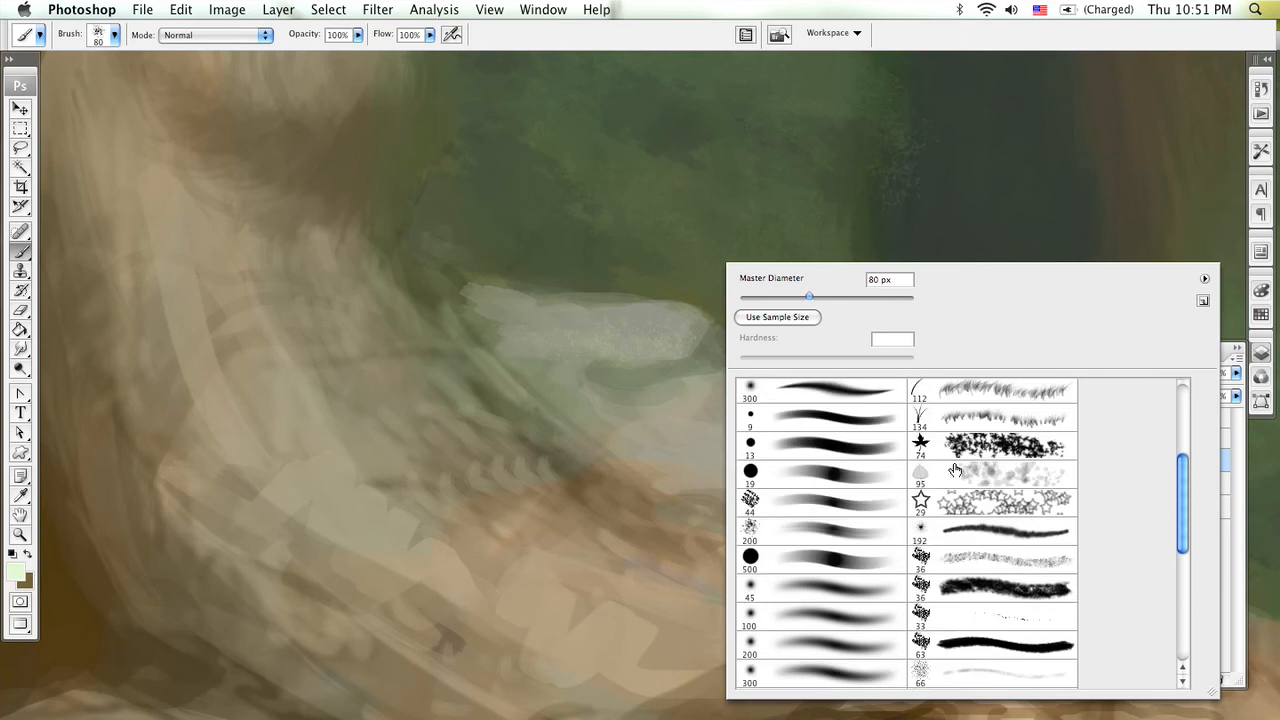
left_click(849, 526)
left_click(530, 340)
Step: Shrink the textured brush to 15 px, sample the ledge's grey-green as the background color, and paint pale highlights along the rock edges
key("bracketleft")
key("bracketleft")
key("bracketleft")
key("bracketleft")
key("bracketleft")
key("bracketleft")
key("bracketleft")
key("bracketleft")
key("bracketleft")
key("bracketleft")
key("bracketleft")
key("bracketleft")
key("bracketleft")
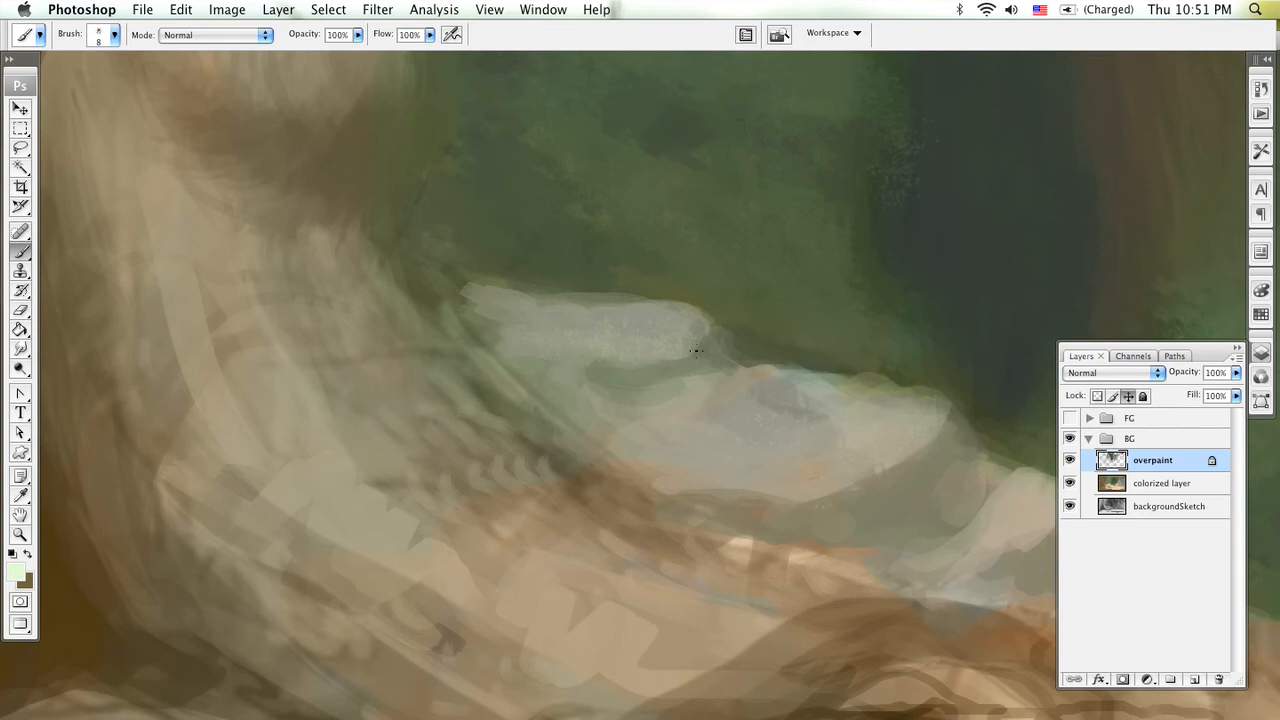
key("bracketright")
key("x")
left_click(703, 312, "alt")
key("x")
scroll(651, 434, "right", 6)
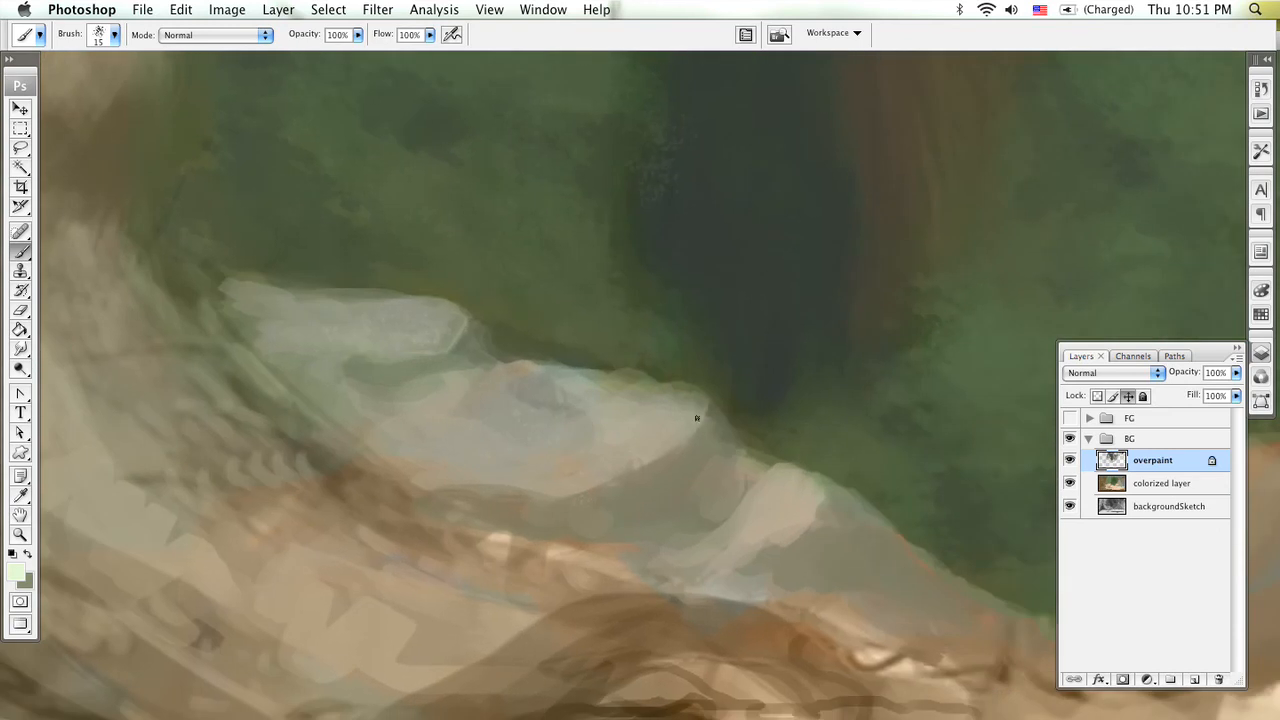
Step: Sample the rock's grey-green and the dark forest green to refine the ledge rocks and their edges against the foliage
left_click(640, 389, "alt")
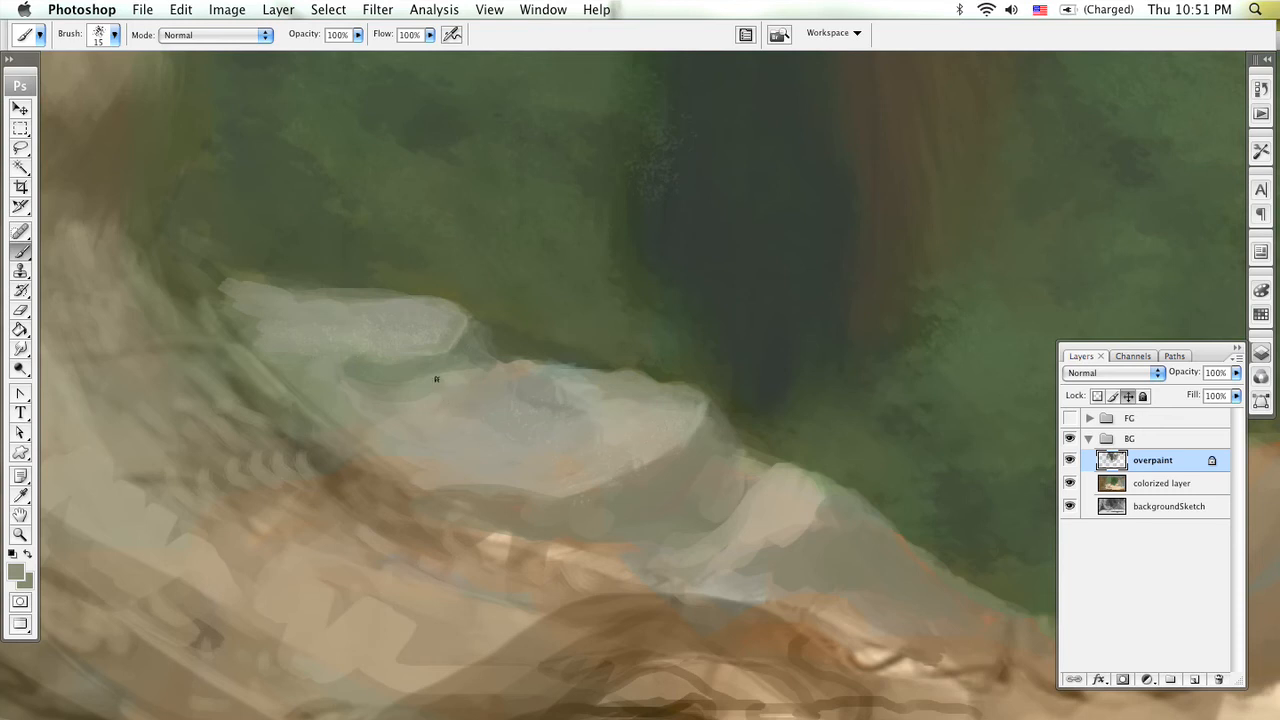
left_click(560, 338, "alt")
scroll(614, 218, "up", 5)
scroll(614, 218, "left", 3)
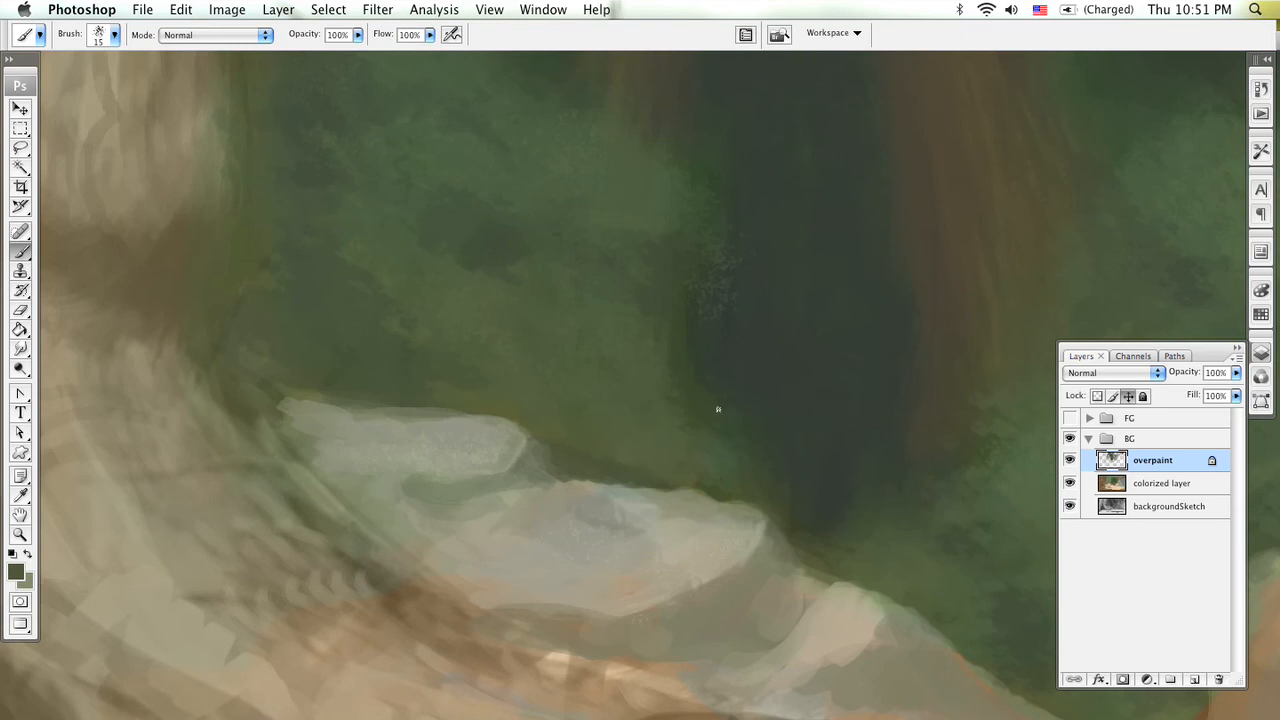
scroll(720, 350, "down", 3)
scroll(720, 350, "right", 4)
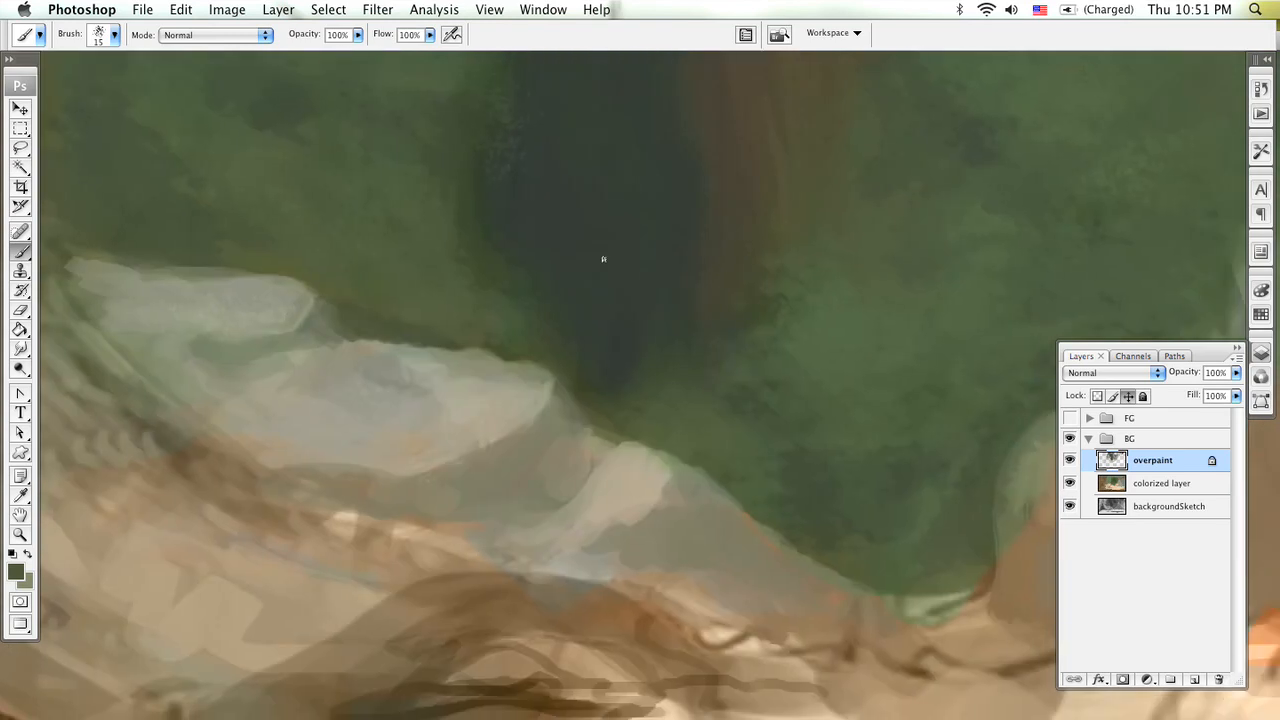
Step: Mix a pale beige from a sampled rock tone and paint thin highlights along the large boulder's cracks and facets at 6 px
left_click(473, 390, "alt")
left_click(13, 570)
left_click_drag(345, 210, 348, 199)
left_click(724, 122)
key("b")
key("bracketleft")
key("bracketleft")
left_click_drag(778, 456, 183, 440)
left_click_drag(720, 452, 285, 533)
left_click_drag(816, 353, 434, 483)
left_click_drag(647, 399, 787, 497)
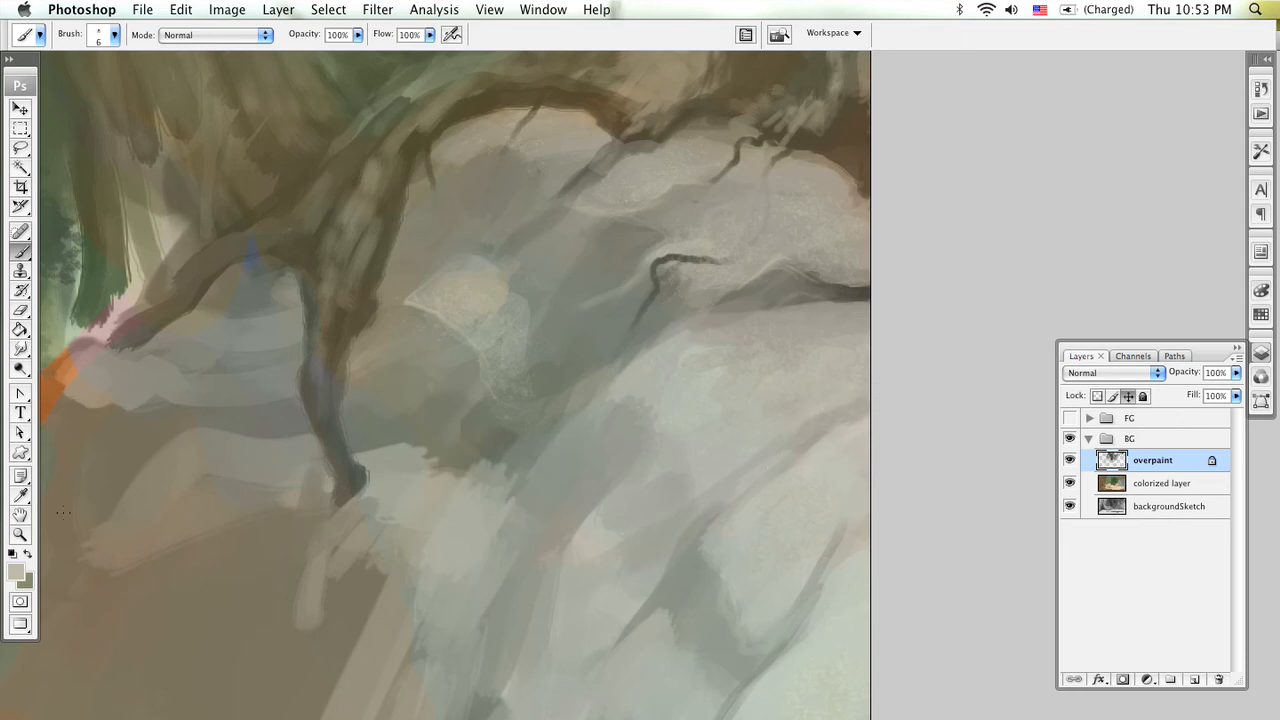
Step: Shift the foreground color to a light neutral grey for highlighting the large boulder's cracks below the roots
left_click(16, 572)
mouse_move(337, 177)
left_mouse_down()
mouse_move(326, 200)
mouse_move(322, 189)
left_mouse_up()
left_click(723, 124)
key("b")
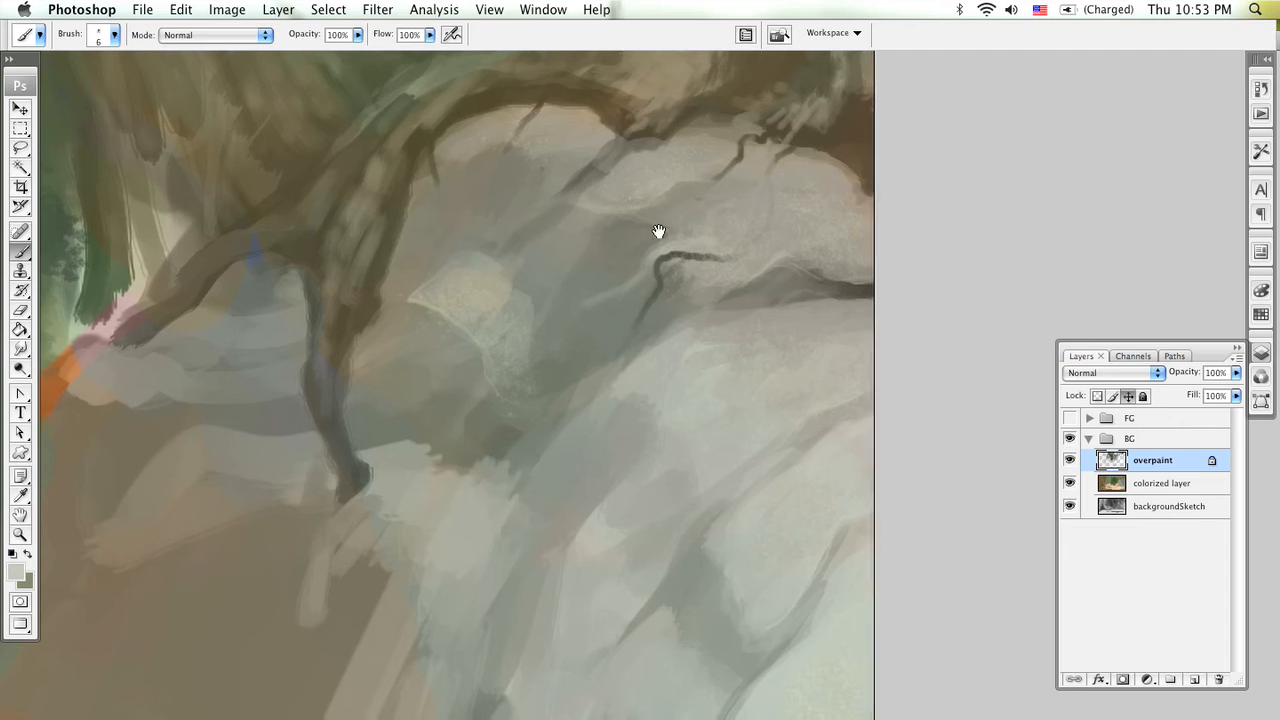
left_click_drag(640, 264, 691, 309)
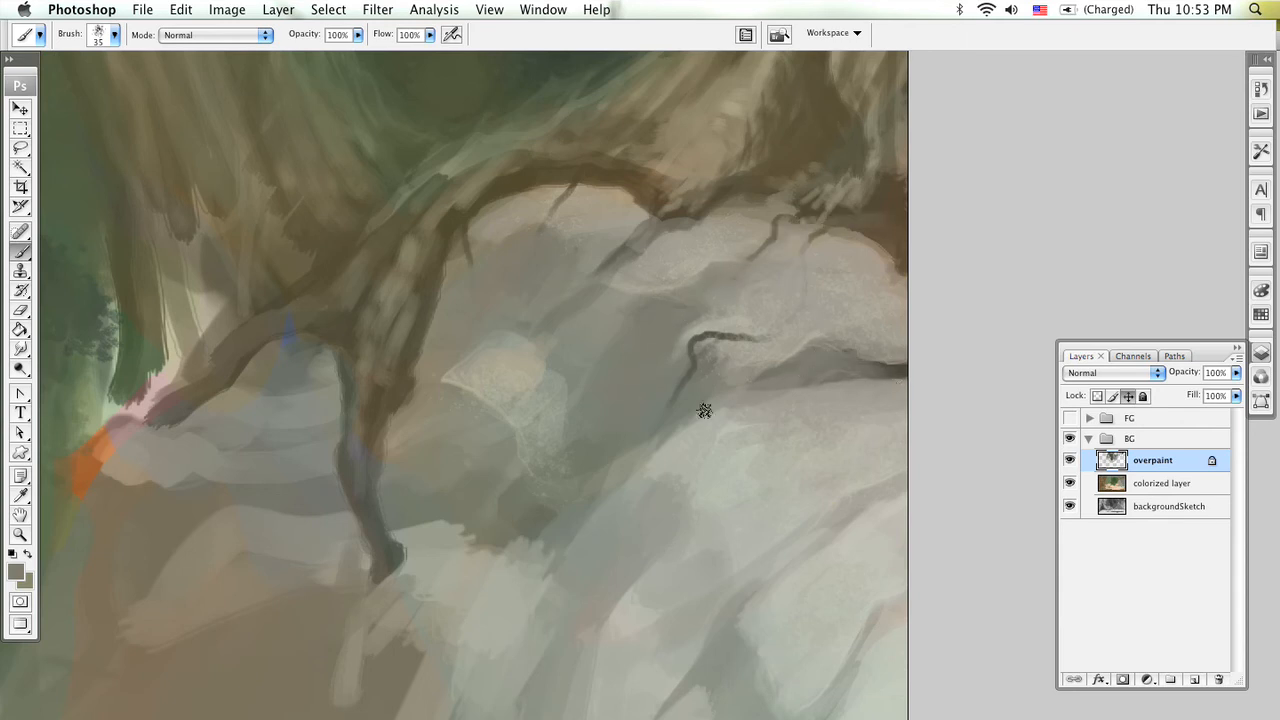
Step: Hide the FG group, square off the pale rock's upper edge with the 35 px brush, and darken around the hanging root's tip
scroll(606, 394, "down", 6)
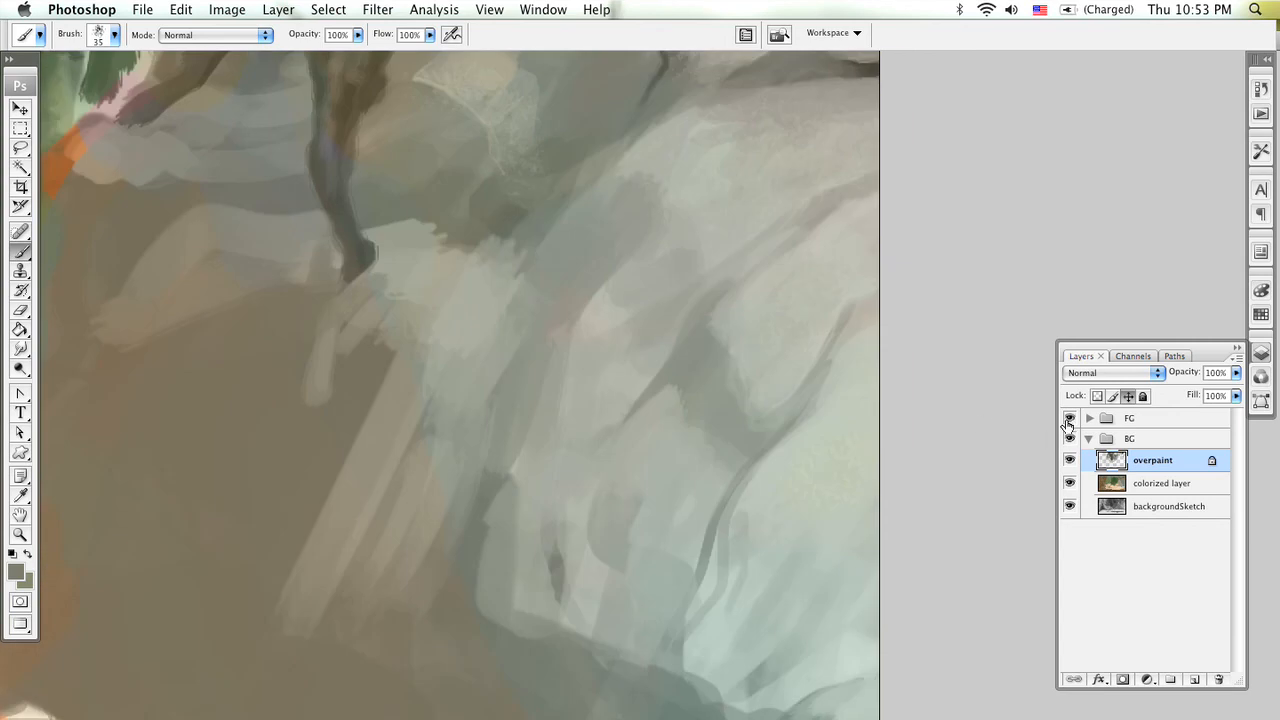
left_click(1069, 418)
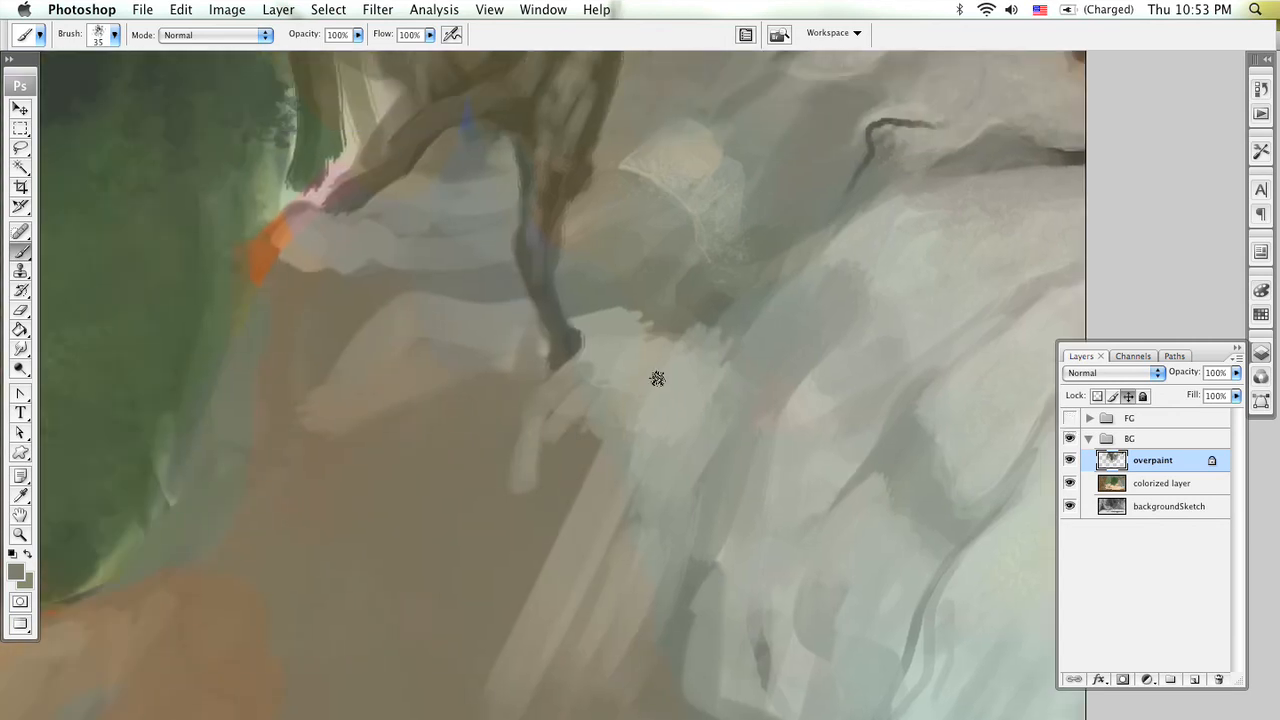
mouse_move(704, 335)
left_mouse_down()
mouse_move(649, 332)
mouse_move(633, 314)
mouse_move(645, 325)
mouse_move(622, 315)
mouse_move(573, 327)
mouse_move(594, 354)
left_mouse_up()
left_click(577, 280, "alt")
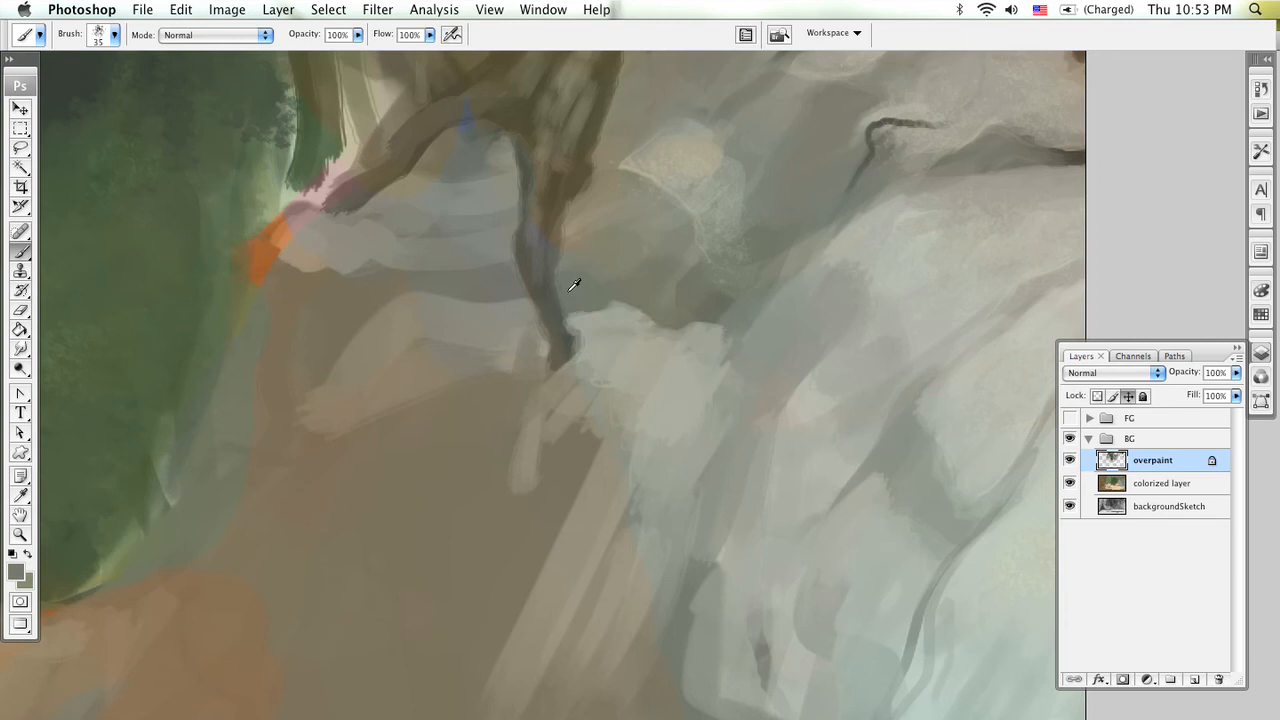
left_click_drag(560, 297, 577, 352)
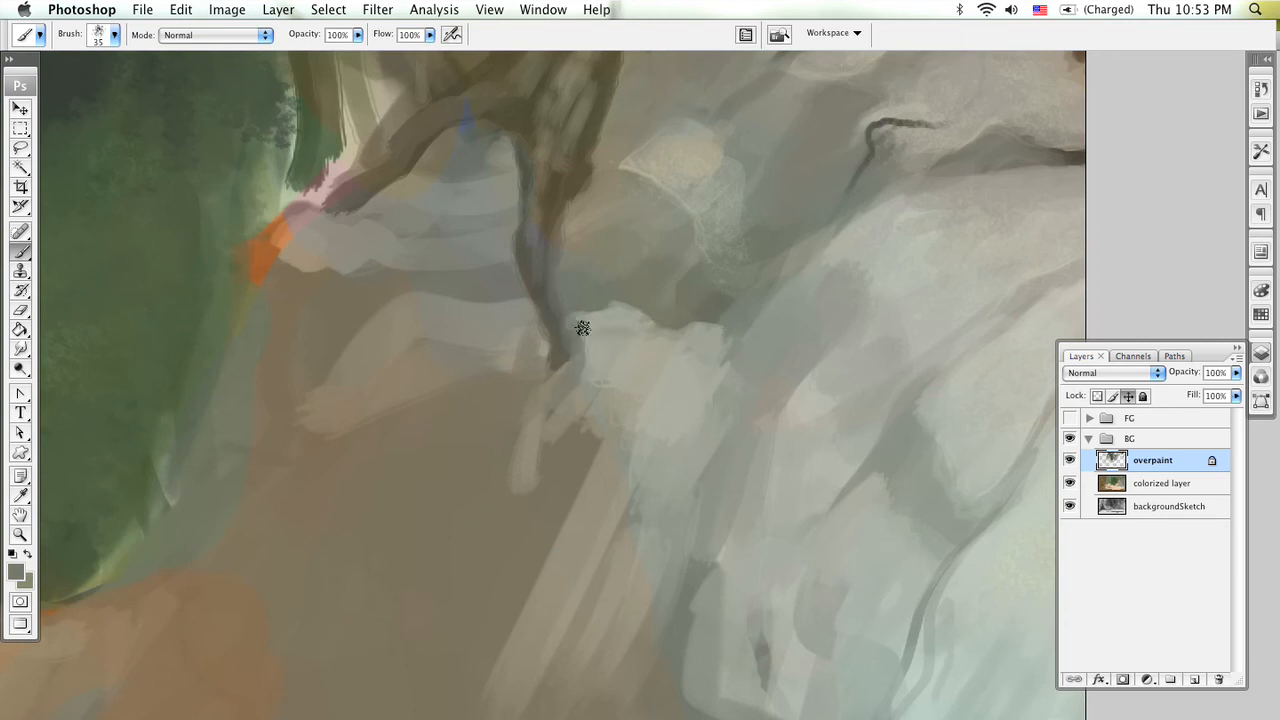
Step: Sample light and mid greys from the boulder and reshape the pale facet and shadowed hollow beside the hanging root
left_click(855, 259, "alt")
left_click_drag(686, 254, 673, 295)
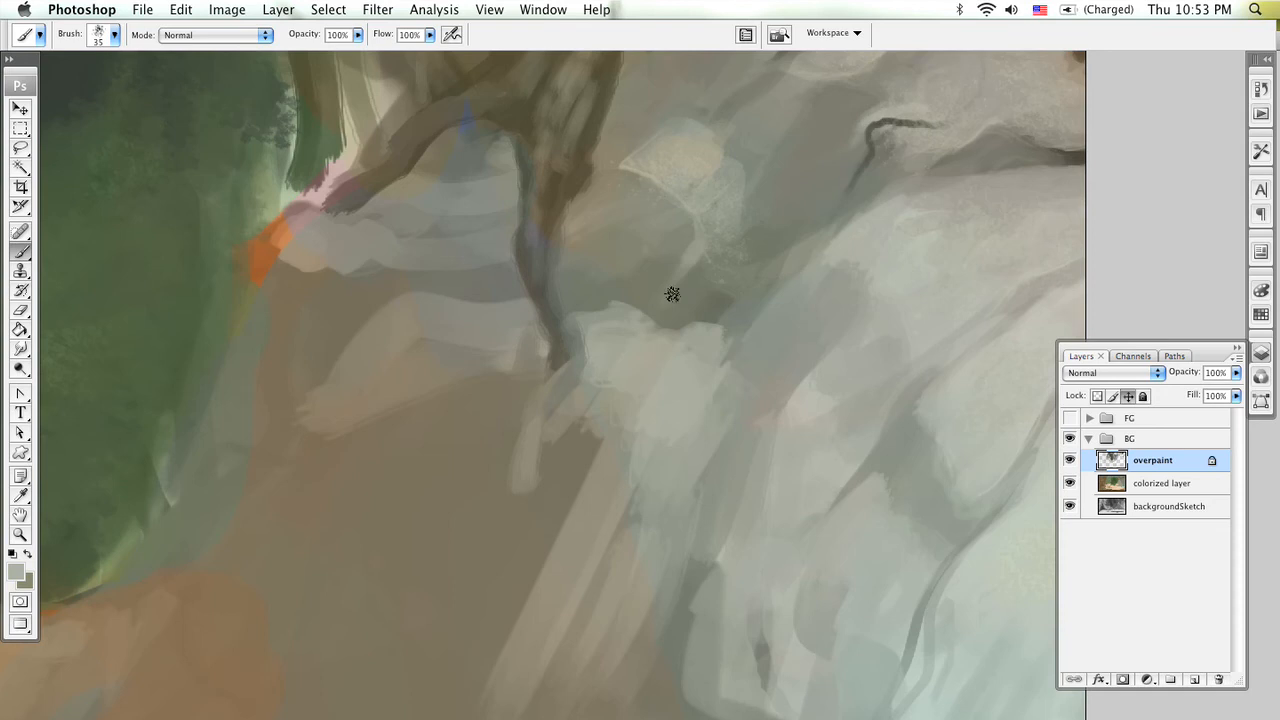
left_click(686, 231, "alt")
left_click(721, 210)
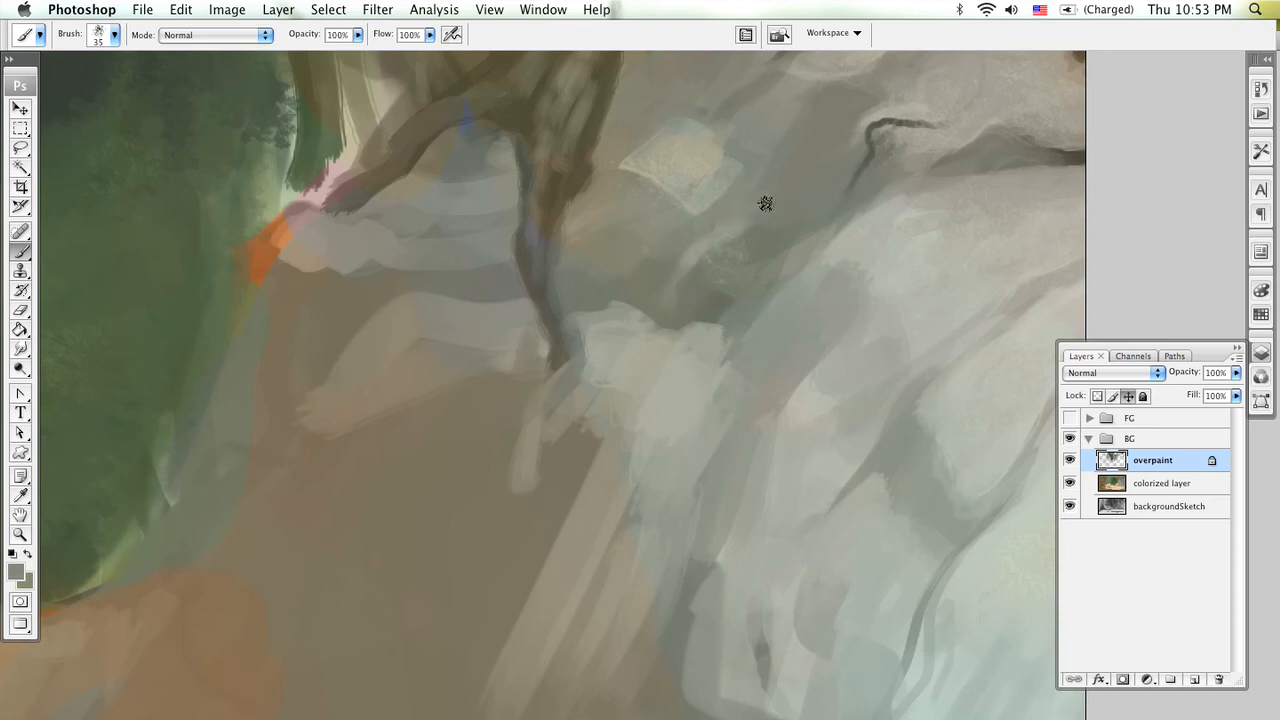
left_click(709, 143, "alt")
mouse_move(709, 163)
left_mouse_down()
mouse_move(762, 155)
mouse_move(691, 274)
left_mouse_up()
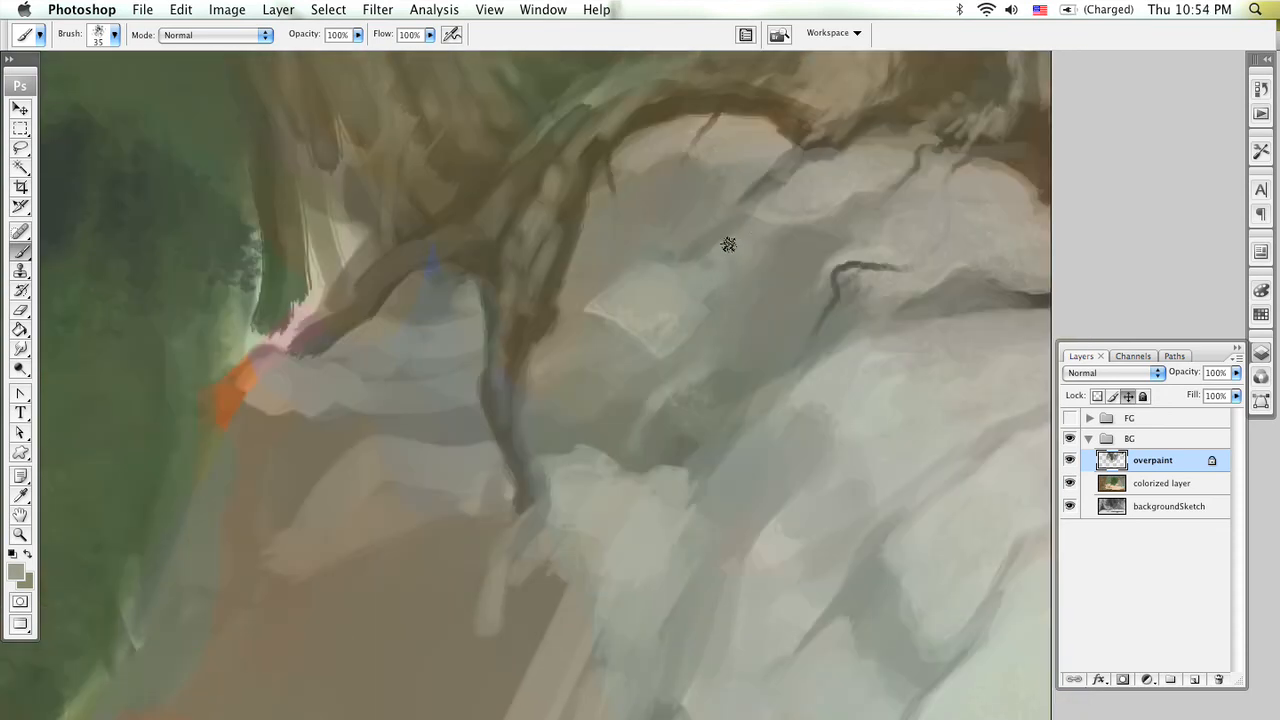
Step: Sample the boulder's mid grey and blend the facets under the arching root into softer planes
left_click(734, 277, "alt")
mouse_move(573, 300)
left_mouse_down()
mouse_move(618, 312)
mouse_move(590, 300)
mouse_move(625, 275)
mouse_move(649, 297)
mouse_move(697, 289)
mouse_move(651, 303)
mouse_move(641, 278)
mouse_move(614, 277)
left_mouse_up()
left_click_drag(761, 297, 667, 364)
Step: Review the whole background composition and return to a close view of the large boulder's lower face
key("z")
left_click(691, 437, "alt")
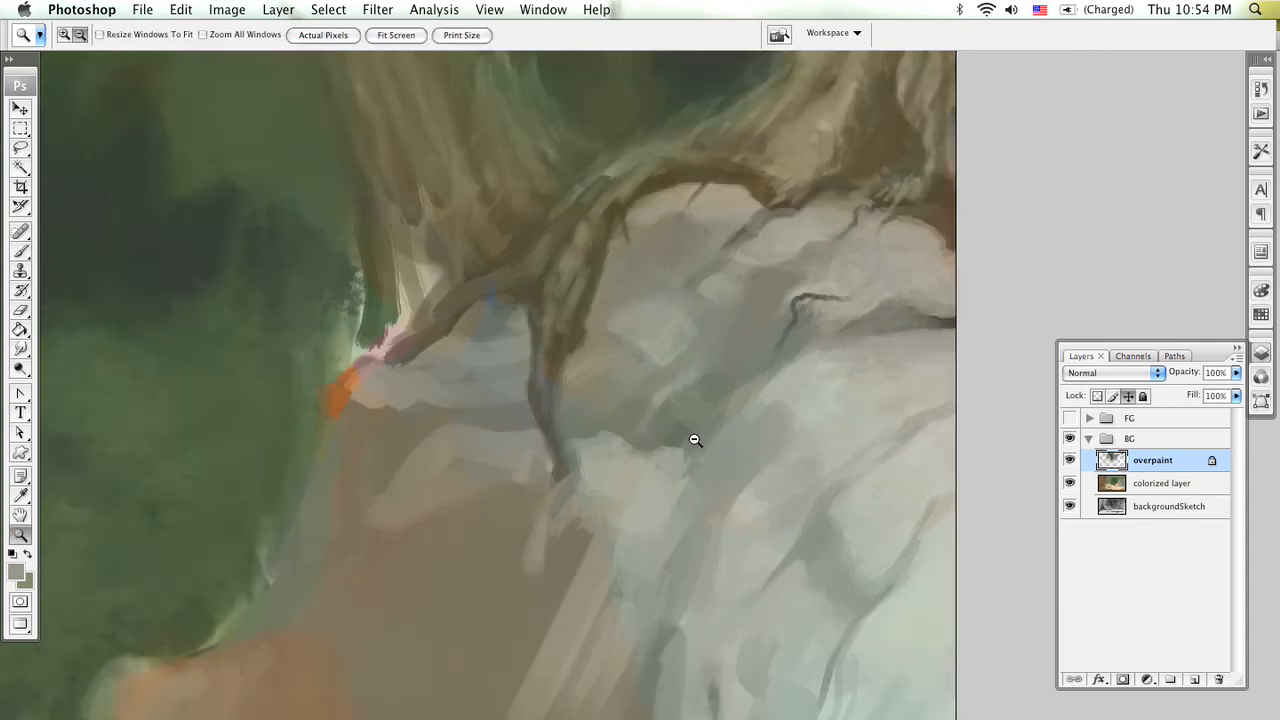
left_click(697, 474, "alt")
left_click(712, 511, "alt")
left_click_drag(931, 412, 671, 377)
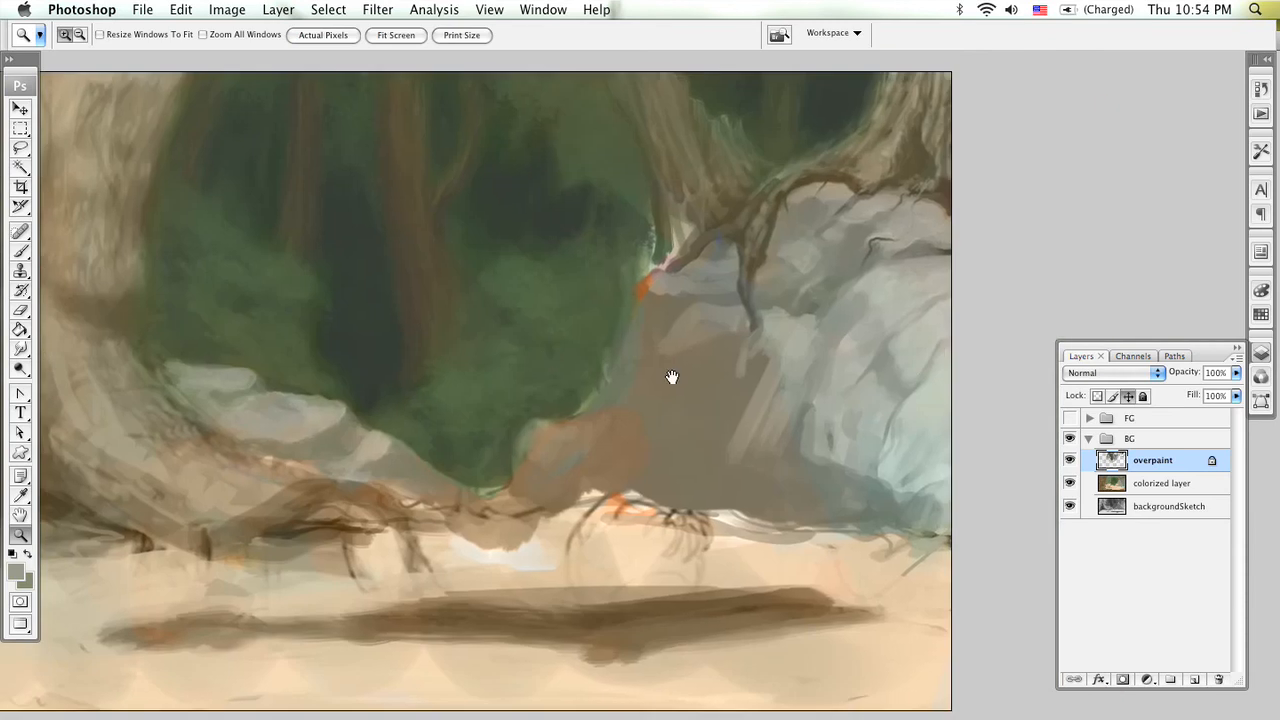
left_click(857, 376)
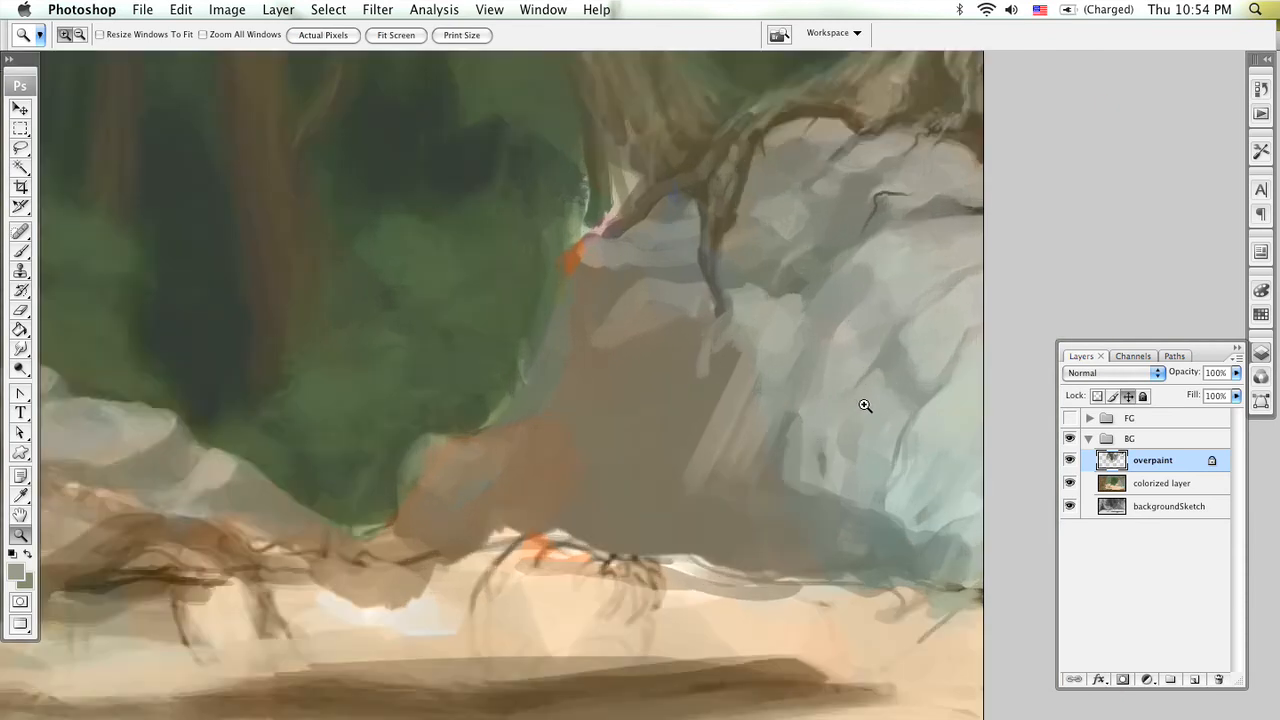
left_click(858, 413)
left_click(860, 404)
key("b")
left_click_drag(846, 380, 626, 431)
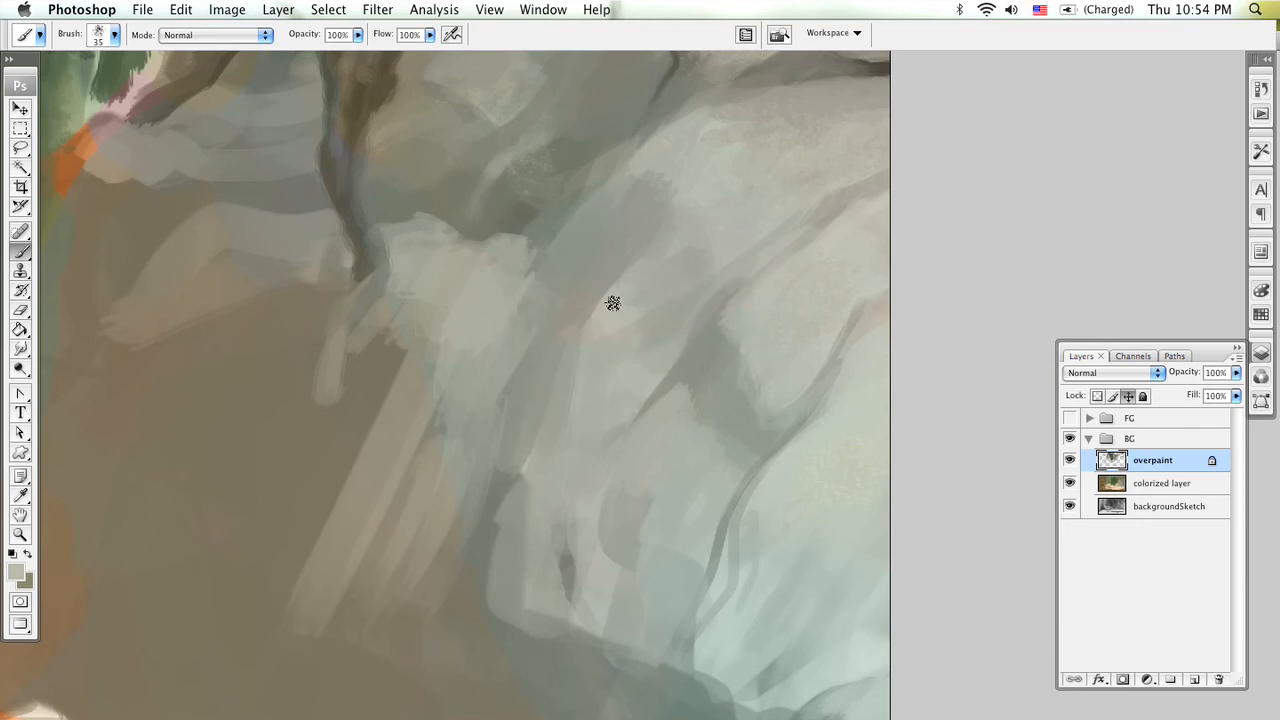
Step: Blend the upper face of the large rock using pale grey-green tones sampled from its surface
left_click(651, 215, "alt")
left_click(665, 160, "alt")
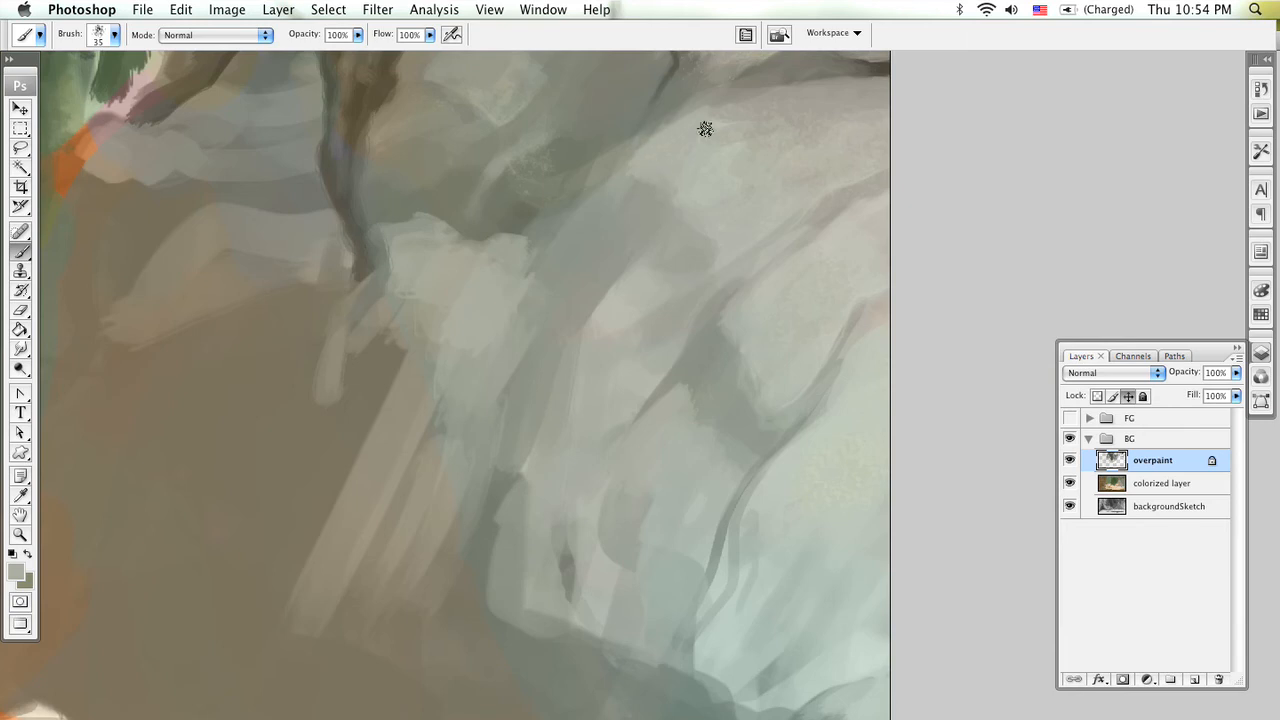
left_click_drag(647, 197, 445, 330)
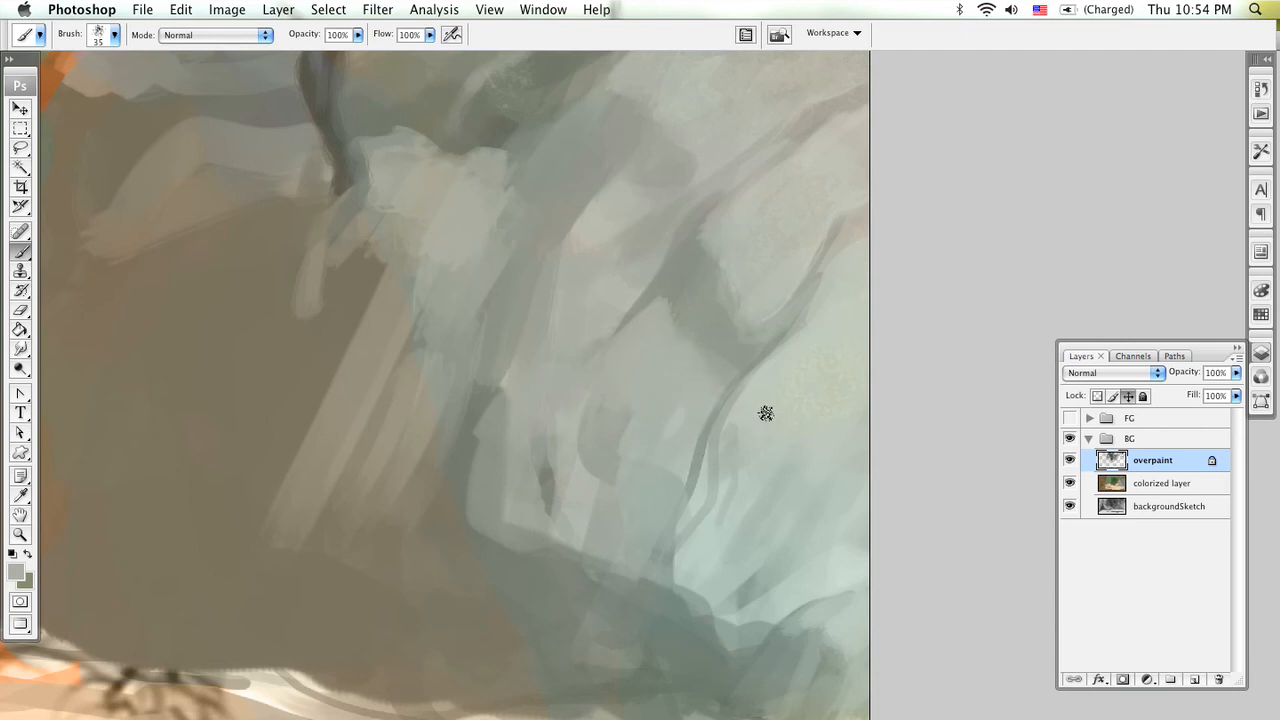
scroll(772, 415, "right", 5)
scroll(772, 415, "down", 3)
left_click(676, 288, "alt")
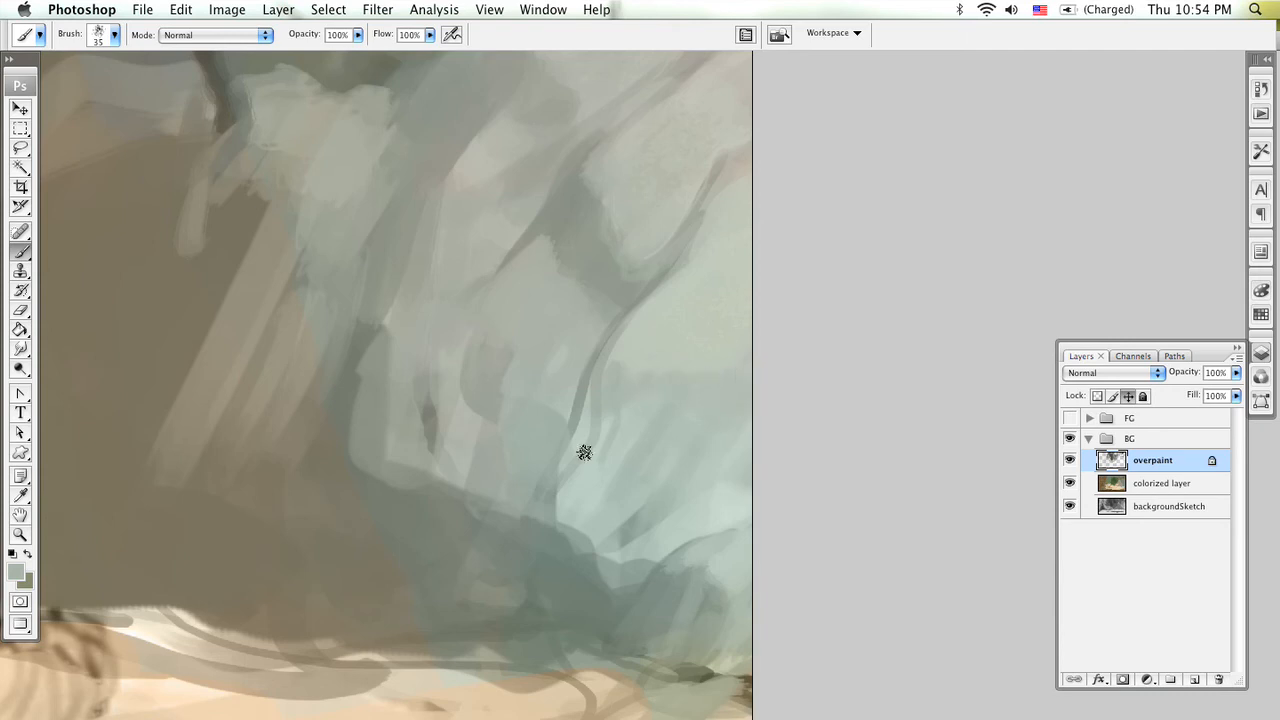
left_click(674, 314, "alt")
Step: Switch to Preview, examine the forest rock reference photos, and return to the painting in Photoshop
key("super+Tab")
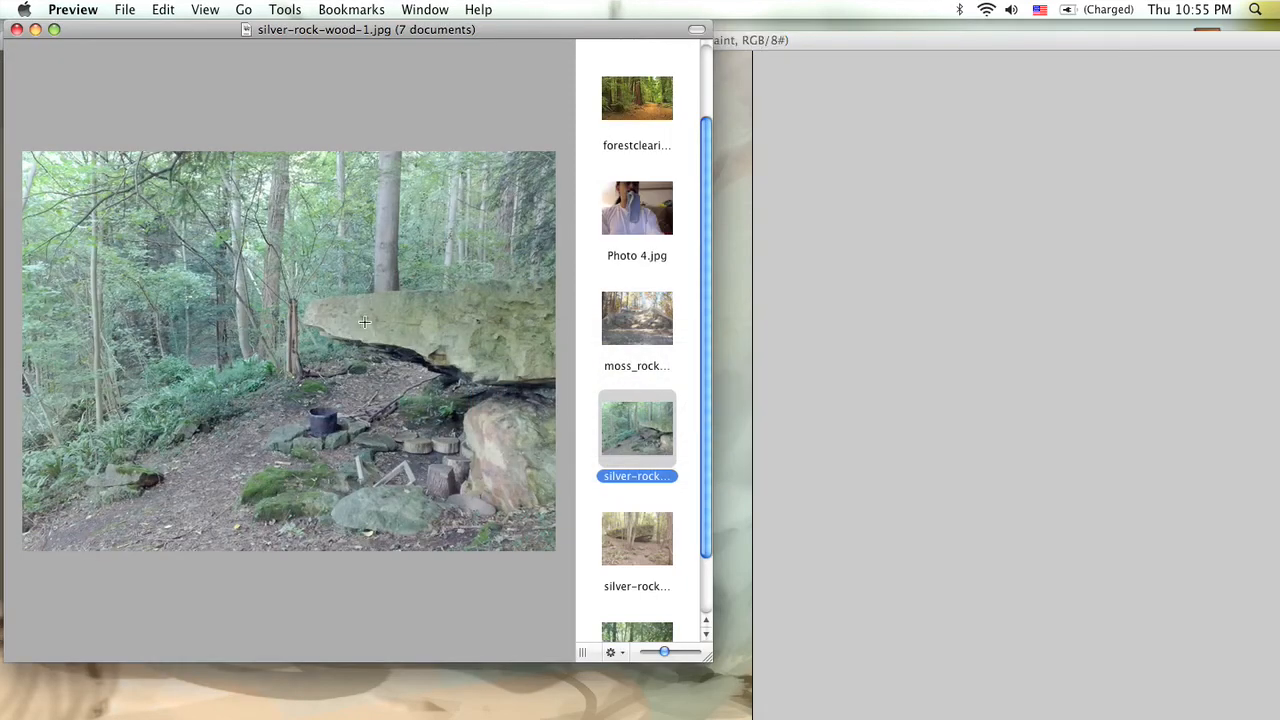
left_click(659, 513)
left_click(633, 435)
left_click(742, 373)
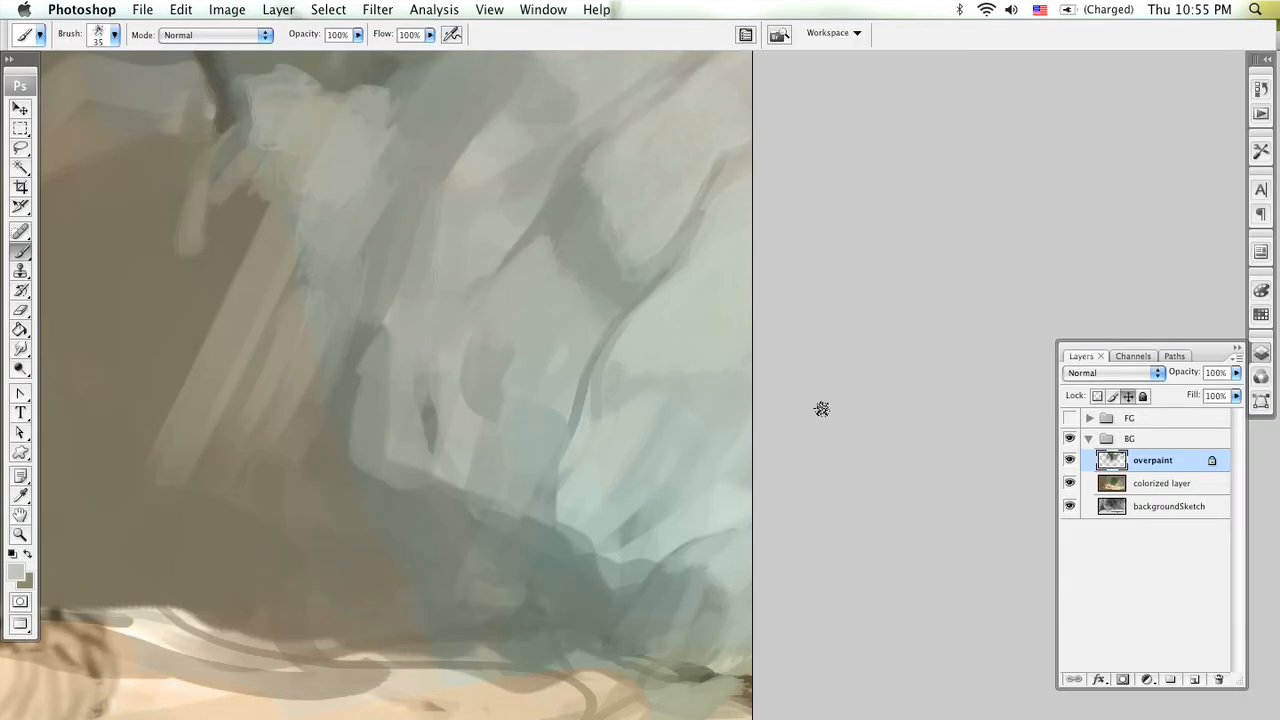
Step: Paint a grey crack across the lower boulder beside the canvas edge and clean its border with the sampled pale rock tone
scroll(821, 409, "up", 5)
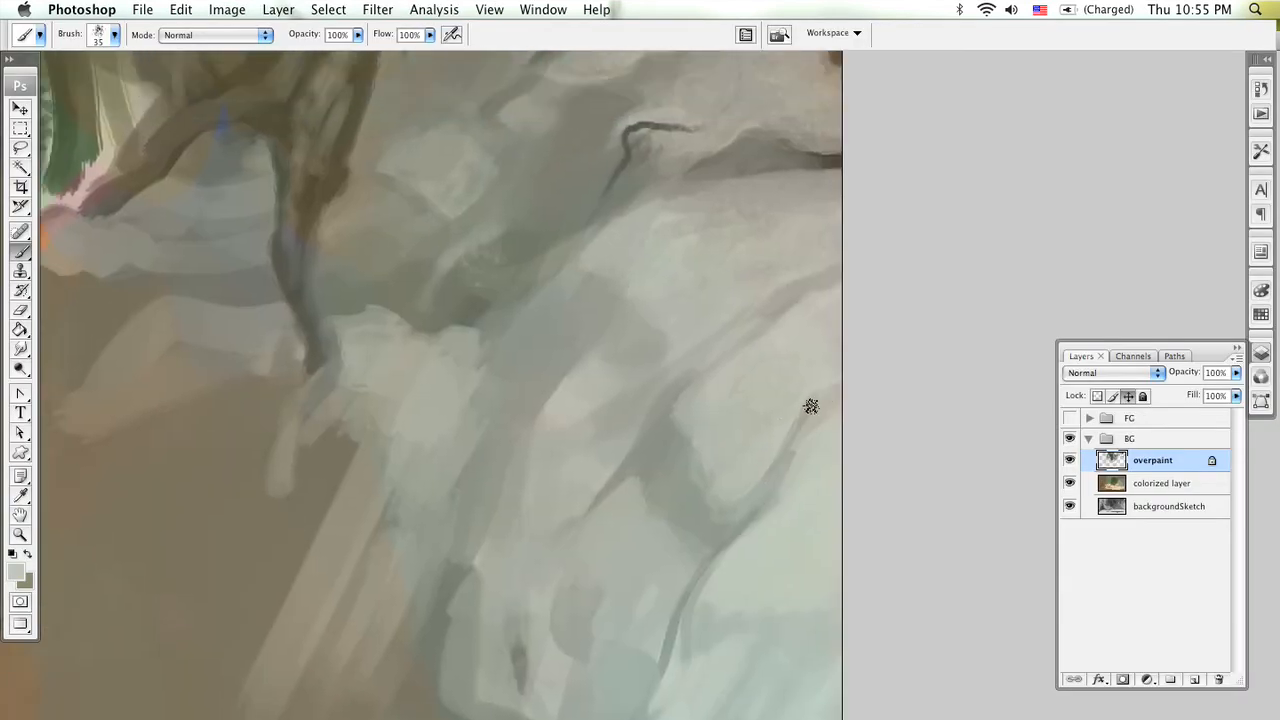
scroll(797, 517, "down", 5)
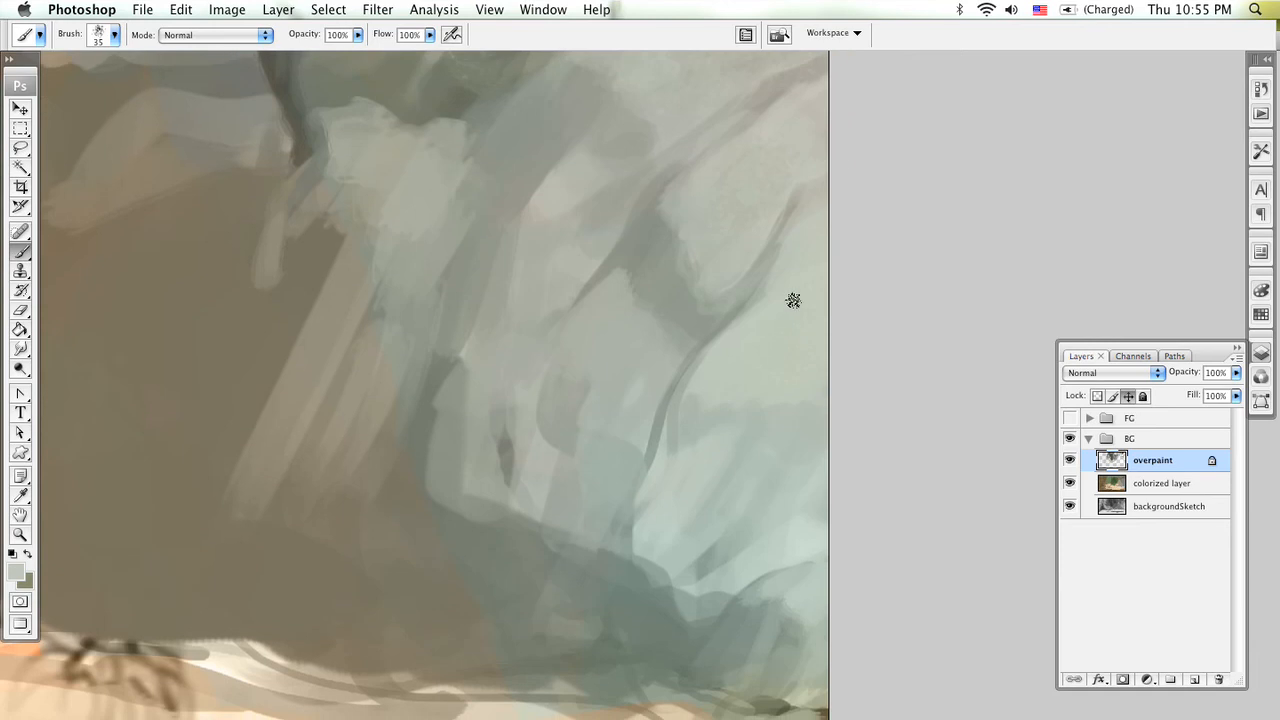
left_click(670, 414, "alt")
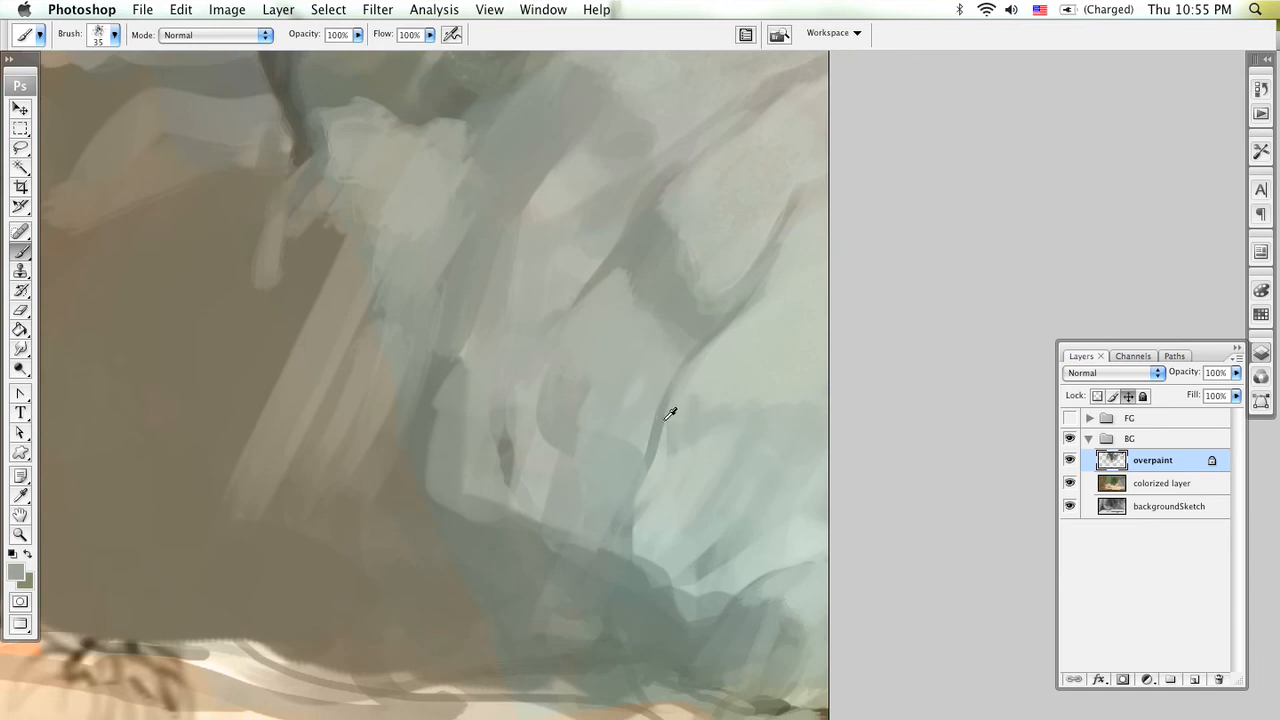
mouse_move(664, 416)
left_mouse_down()
mouse_move(709, 413)
mouse_move(669, 433)
mouse_move(664, 411)
mouse_move(777, 412)
mouse_move(696, 422)
mouse_move(824, 410)
left_mouse_up()
mouse_move(731, 417)
left_mouse_down()
mouse_move(786, 426)
mouse_move(746, 414)
left_mouse_up()
left_click(809, 374, "alt")
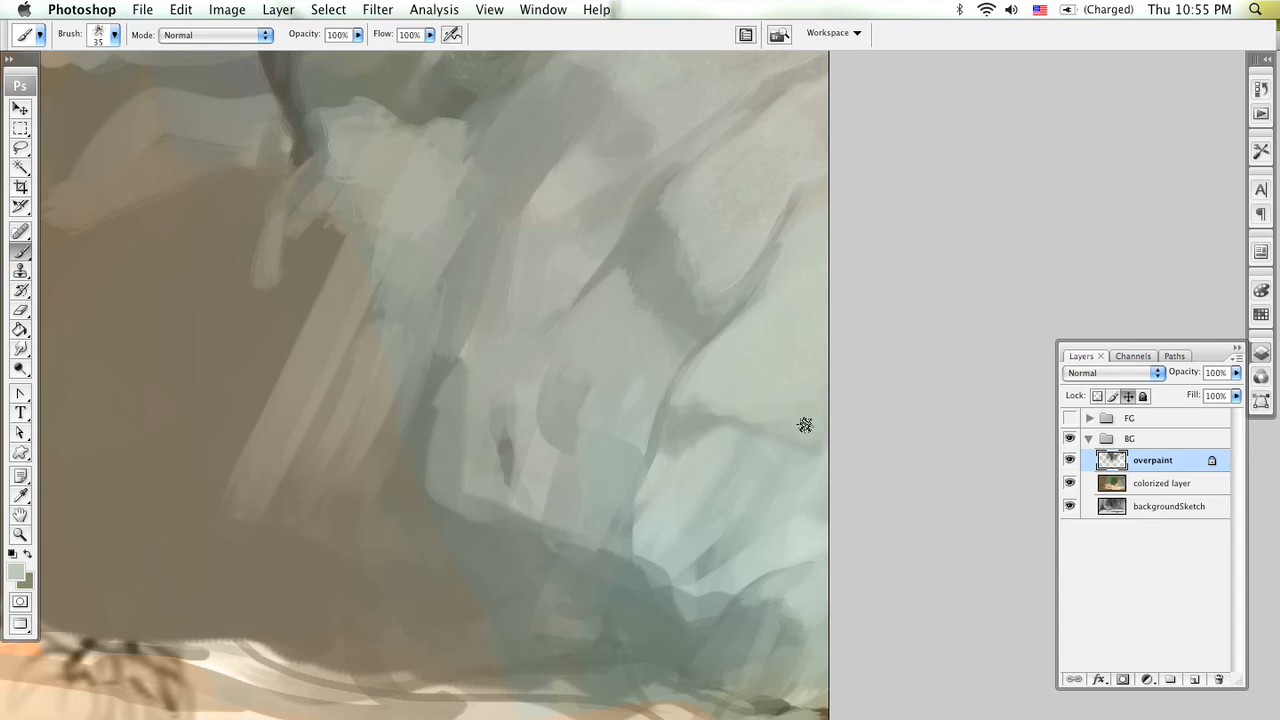
left_click_drag(739, 350, 714, 414)
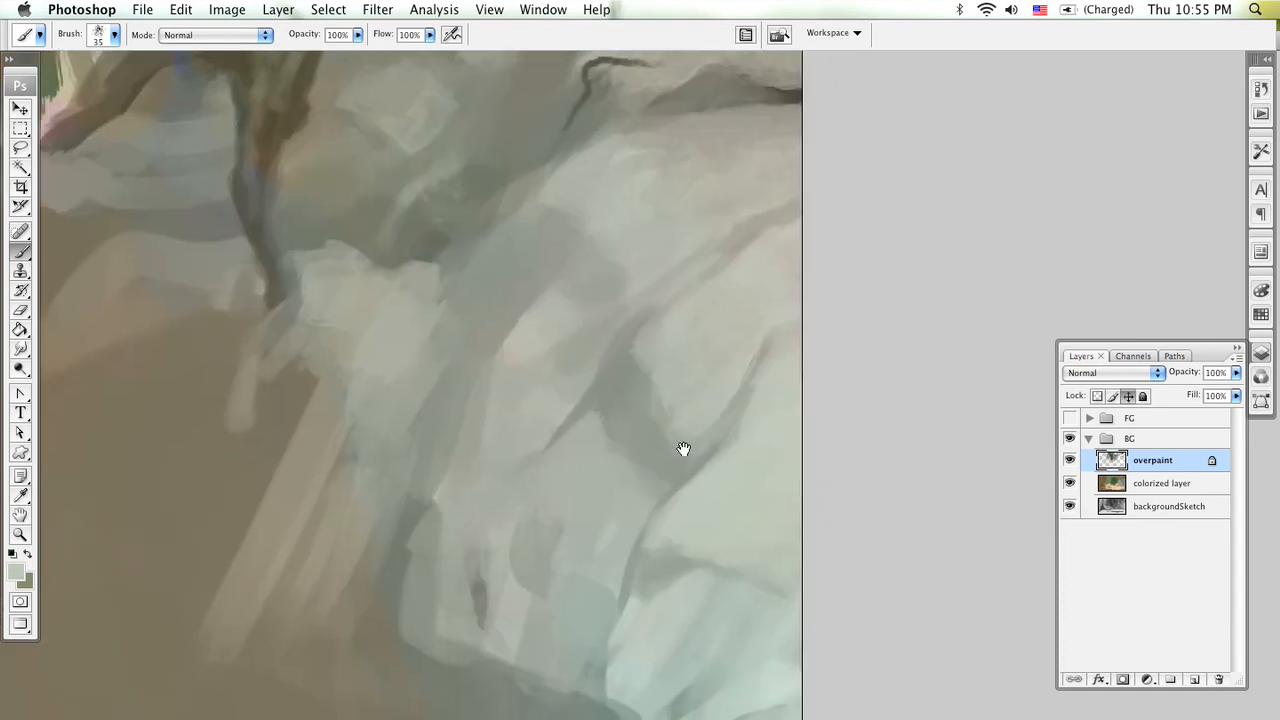
Step: Extend the uppermost pale rock beside the large tree trunk using grey-green tones sampled from the rock
left_click_drag(573, 289, 673, 509)
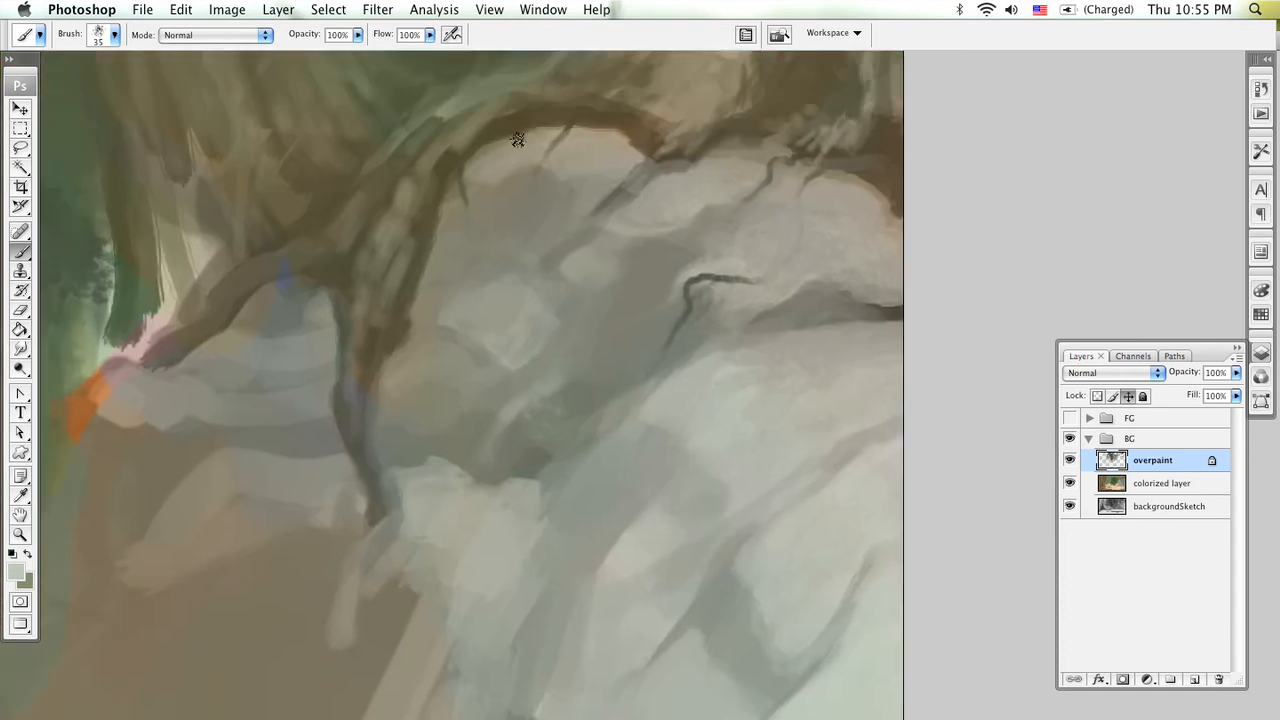
mouse_move(519, 441)
left_mouse_down()
mouse_move(609, 423)
mouse_move(897, 277)
mouse_move(766, 343)
left_mouse_up()
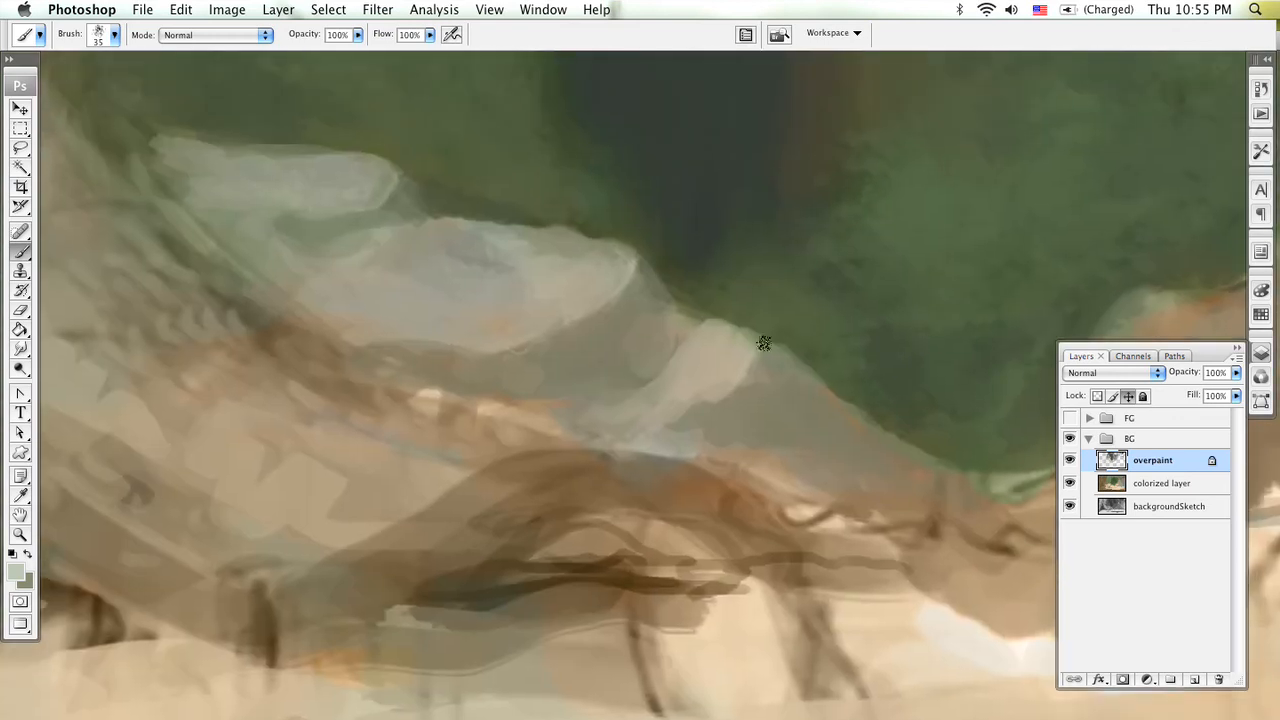
left_click_drag(445, 237, 651, 374)
left_click(443, 283, "alt")
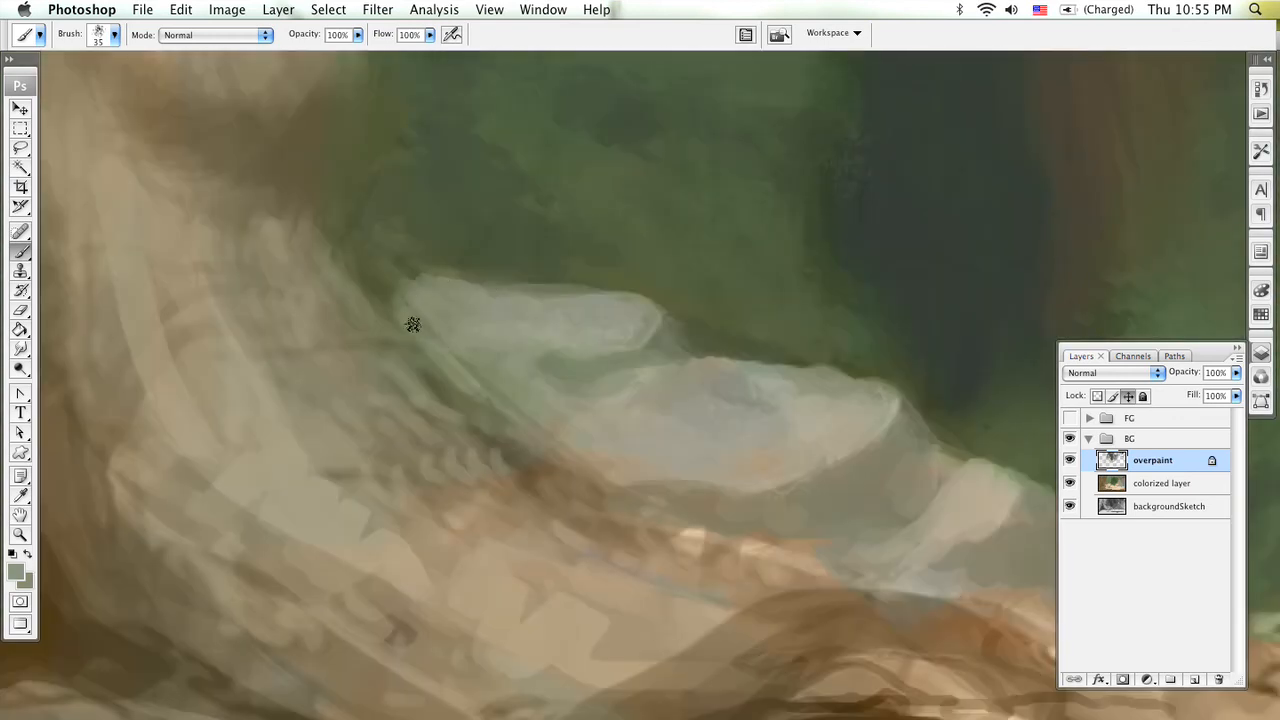
mouse_move(412, 305)
left_mouse_down()
mouse_move(423, 286)
mouse_move(409, 277)
mouse_move(351, 280)
mouse_move(362, 283)
left_mouse_up()
left_click(561, 362, "alt")
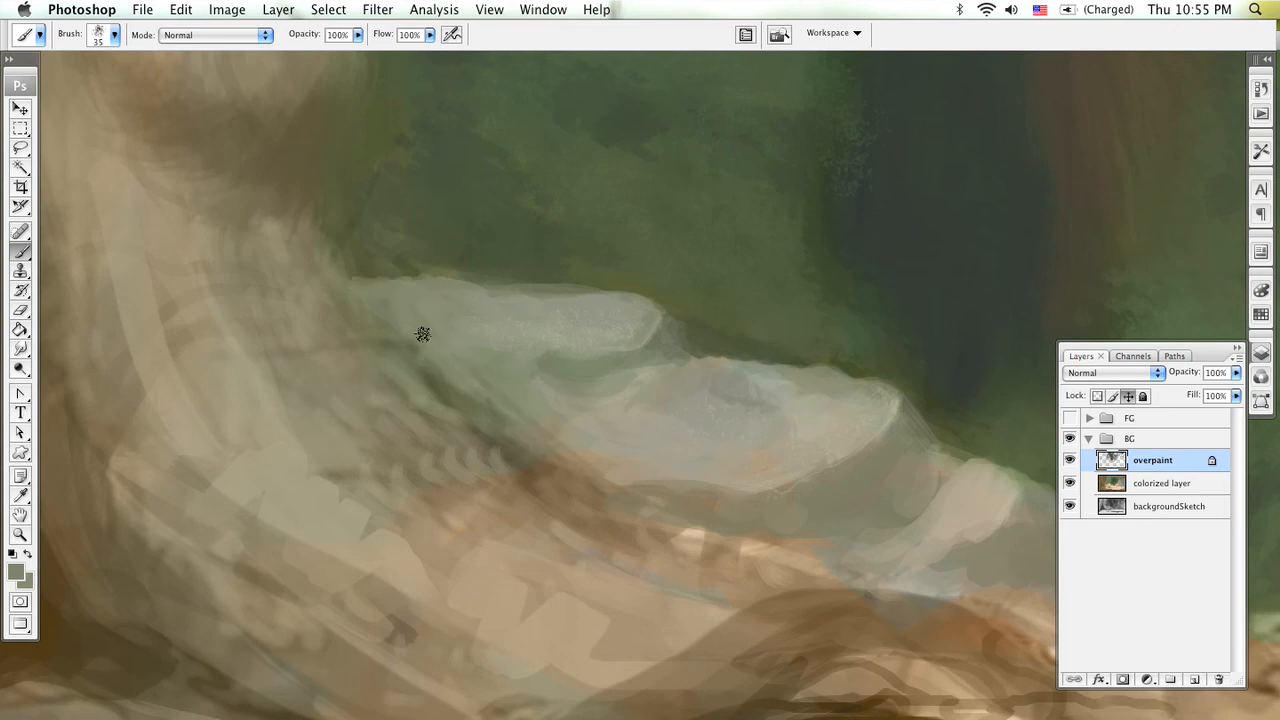
Step: Soften the lower edges of the stacked rocks beside the trunk with sampled rock and earth tones
left_click(697, 440, "alt")
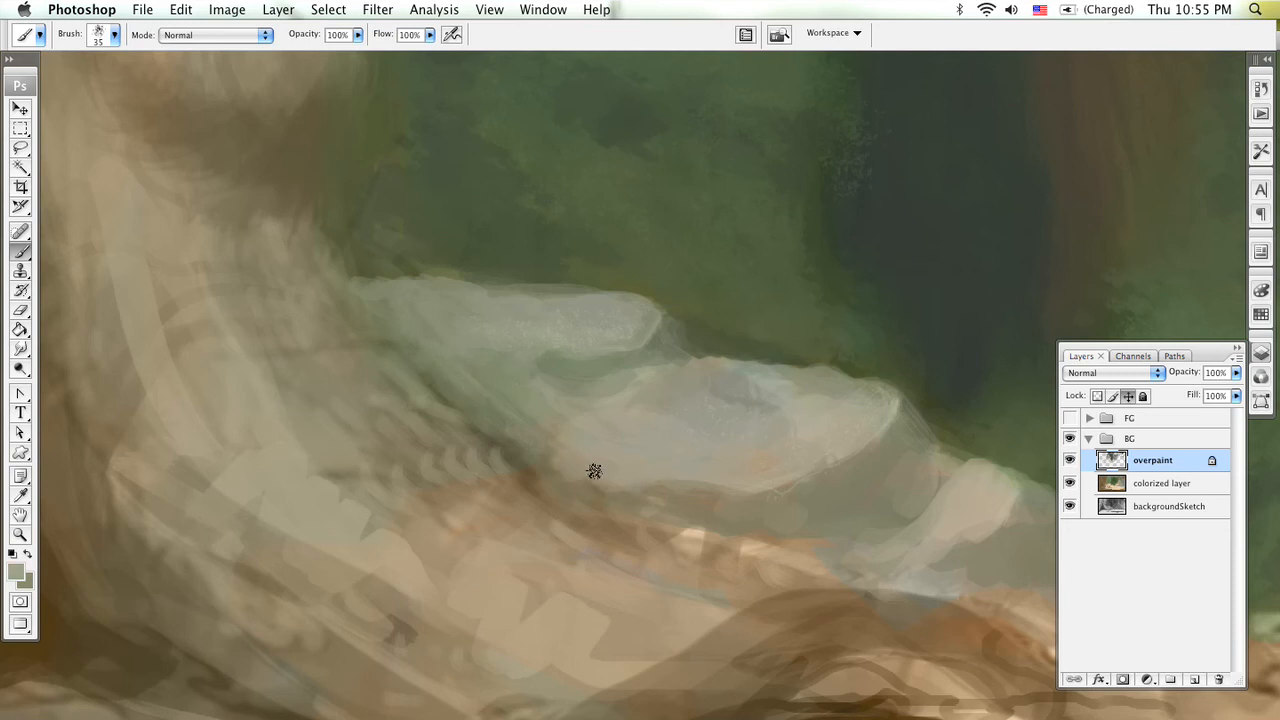
left_click_drag(809, 509, 589, 434)
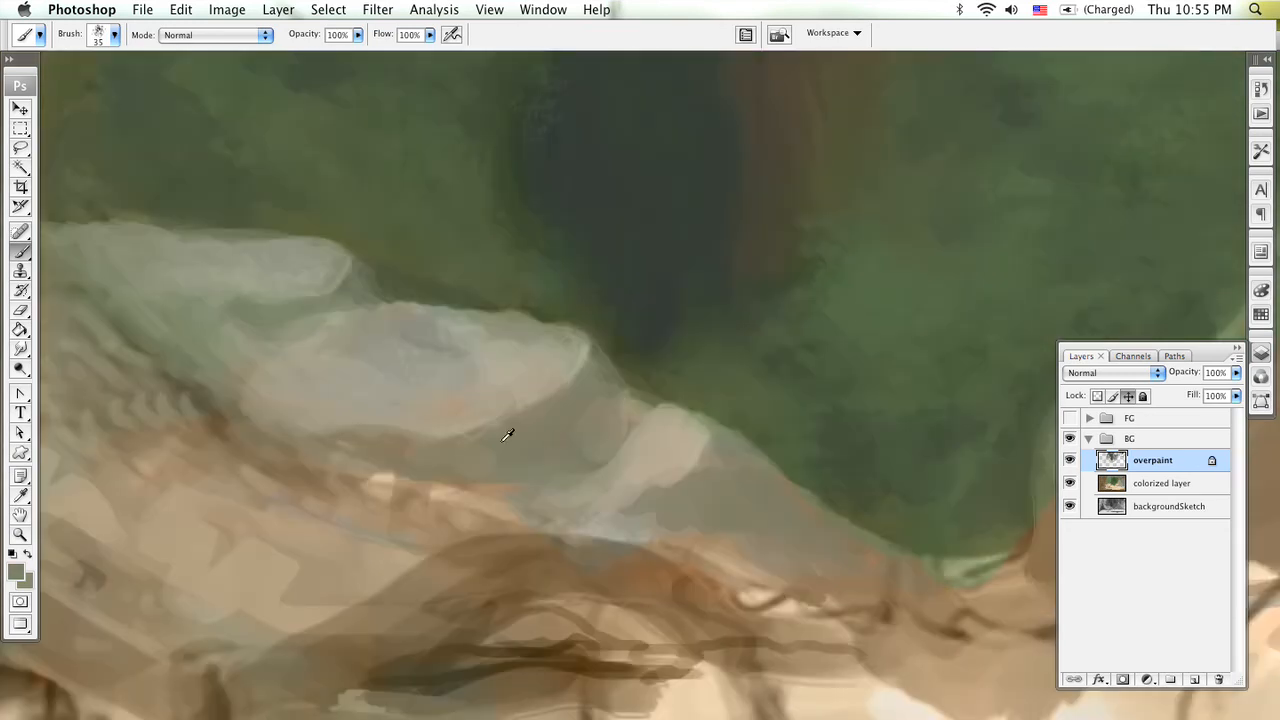
left_click_drag(443, 460, 555, 505)
left_click(506, 471, "alt")
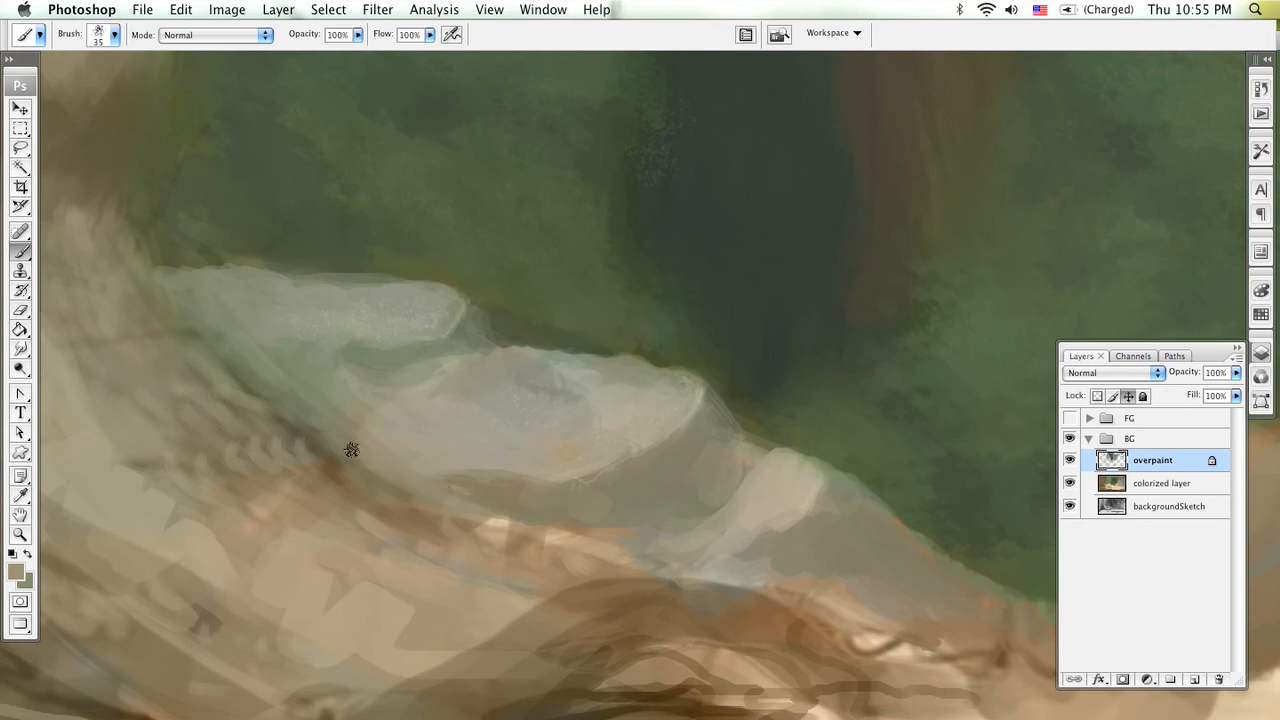
left_click(491, 503, "alt")
Step: Review the whole background composition and compare the large rock formation with the rest of the painting
key("super+equal")
key("super+equal")
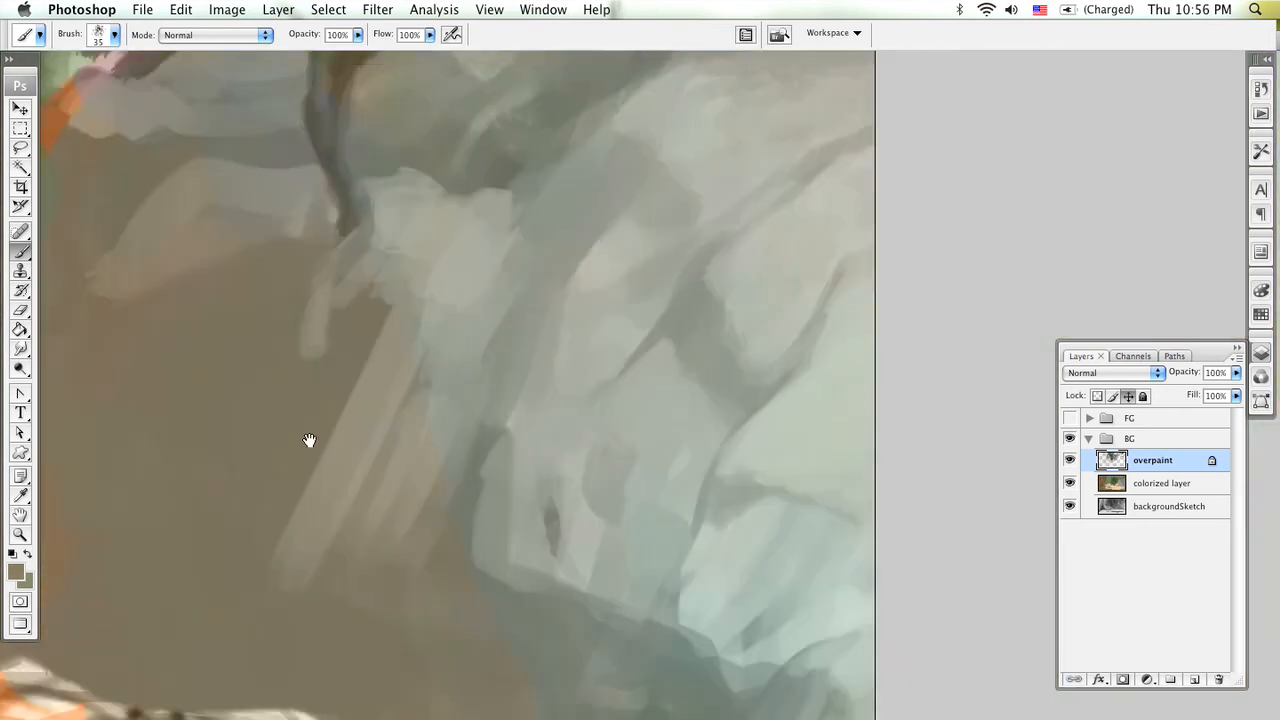
key("super+minus")
key("z")
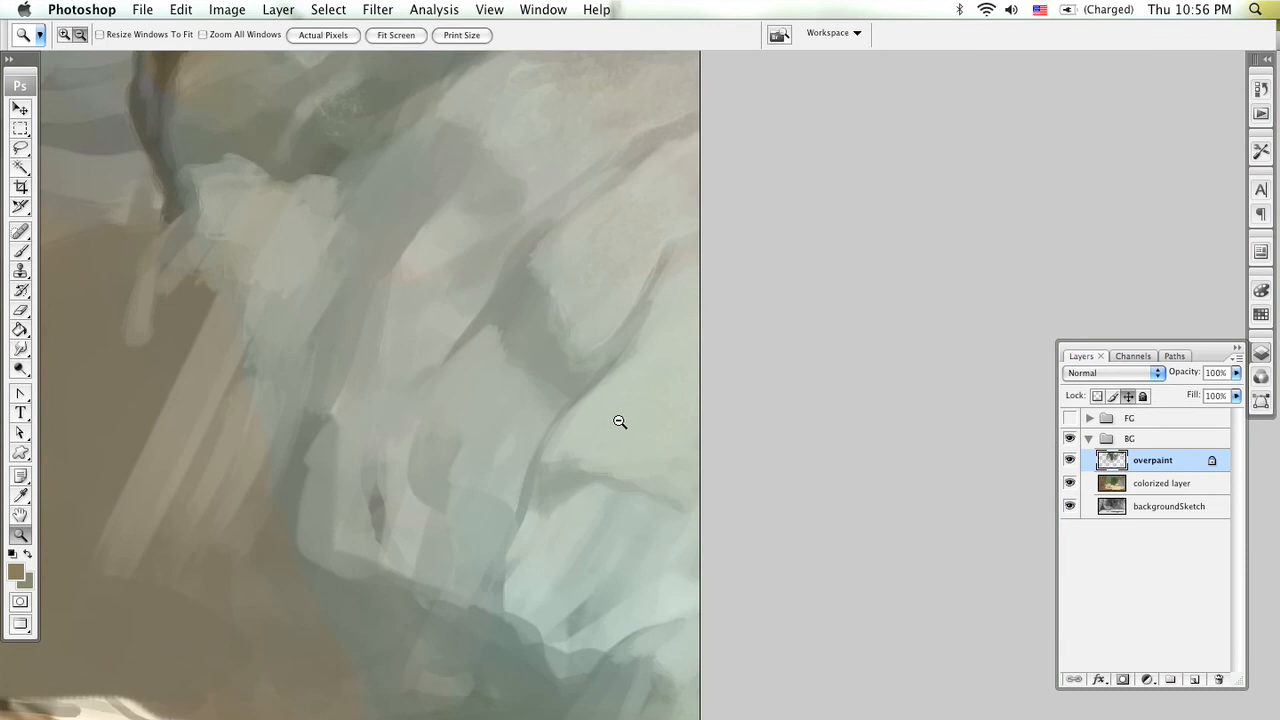
left_click(622, 424, "alt")
left_click(628, 422, "alt")
left_click(635, 425, "alt")
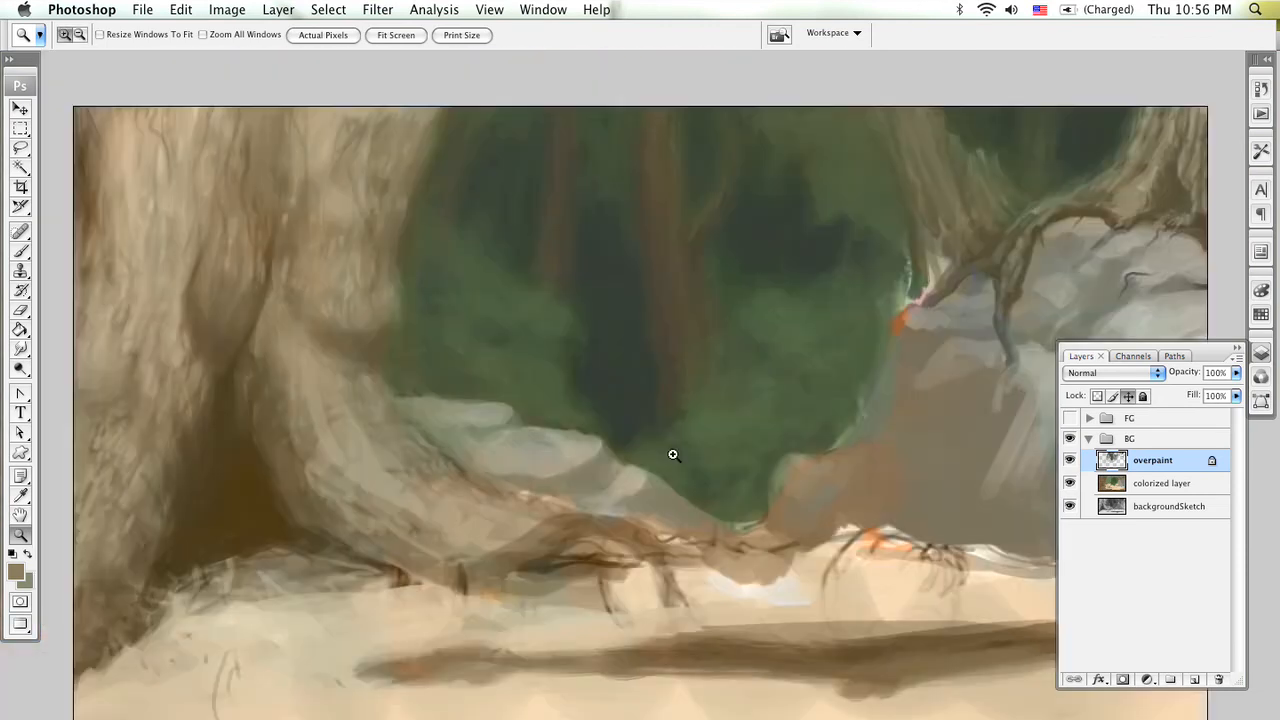
left_click(718, 375, "alt")
left_click(722, 378)
left_click(718, 404)
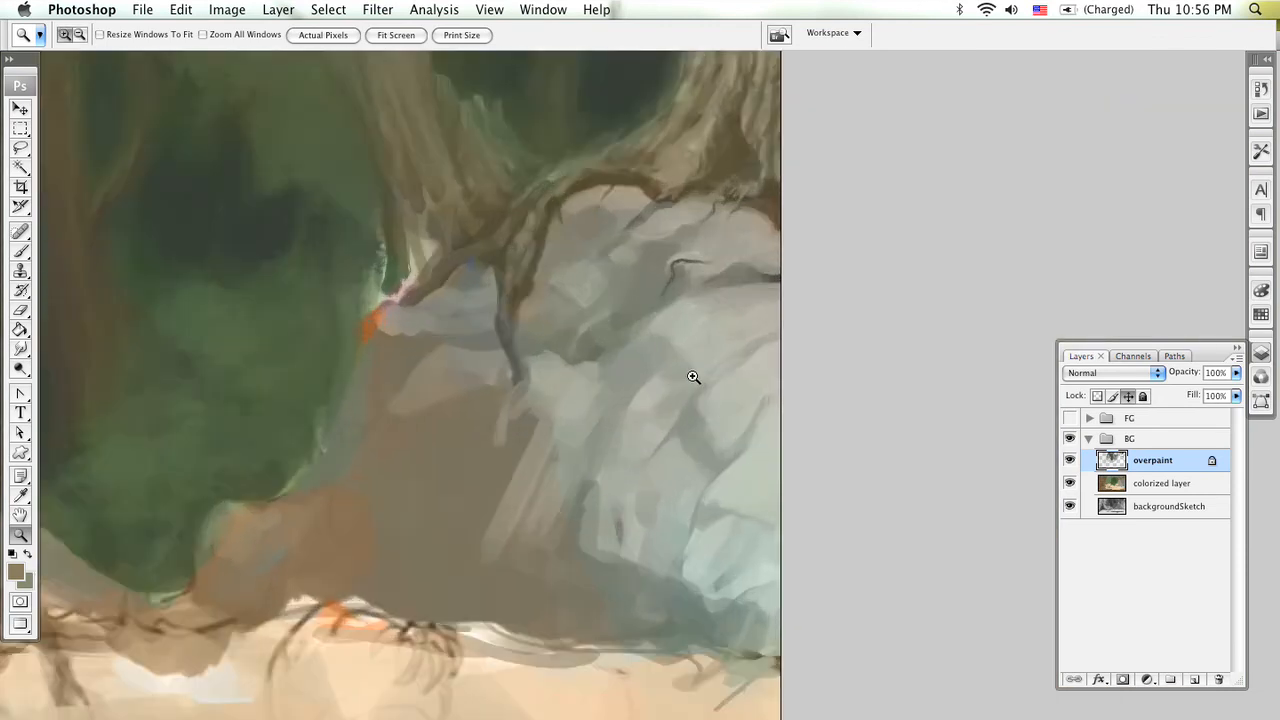
left_click(689, 386)
left_click(686, 394)
left_click(664, 382)
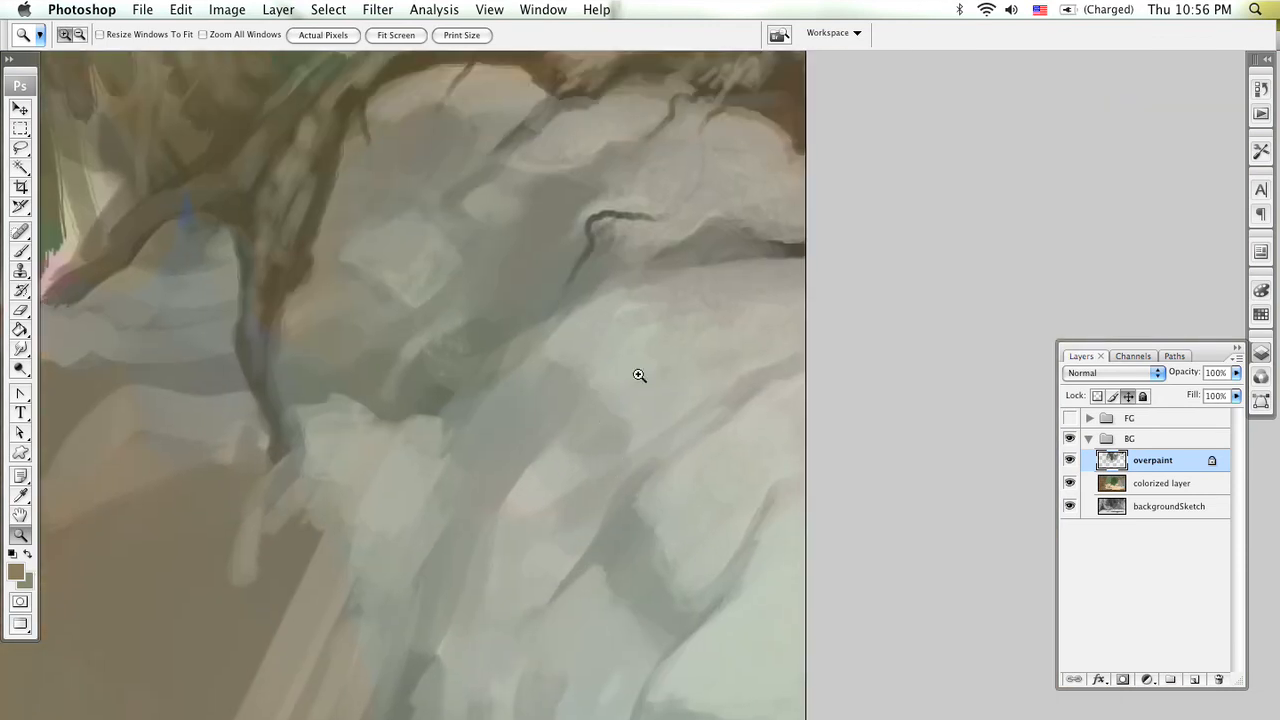
Step: Deepen the shadow under the upper rock ledge with dark brown sampled from its crevice, using a brush size up to 50
key("b")
left_click(799, 250, "alt")
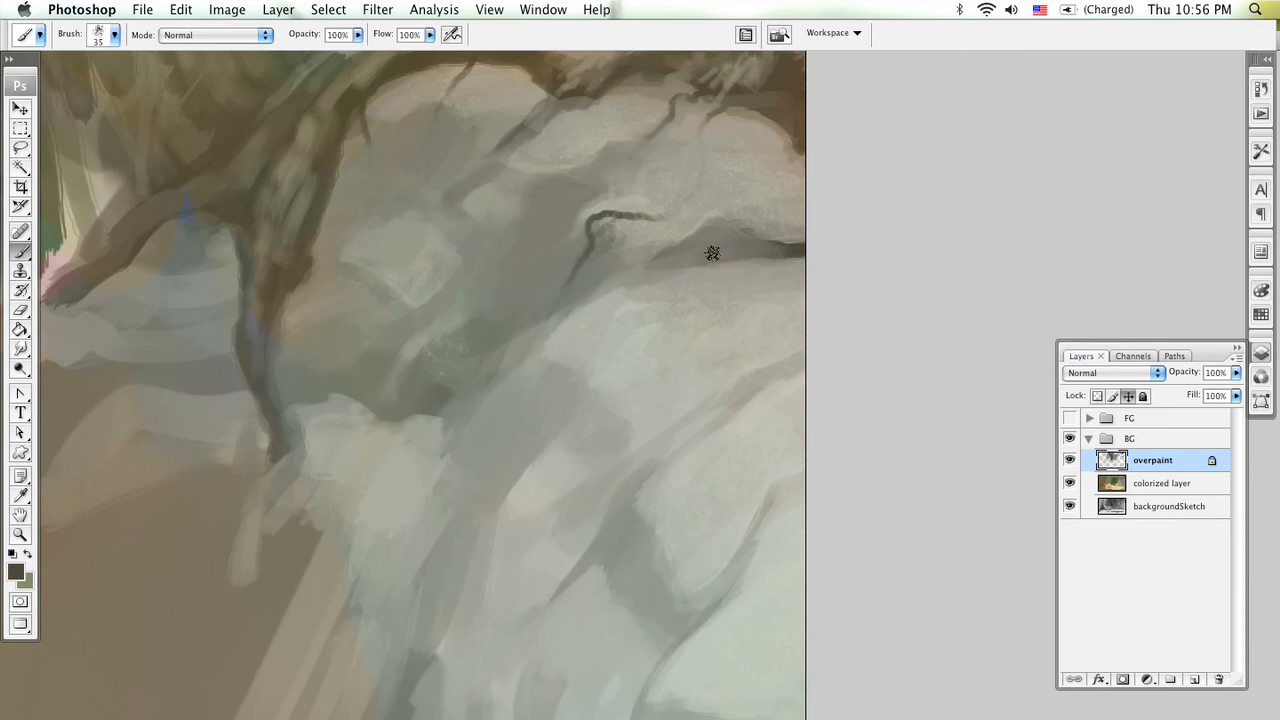
left_click_drag(598, 347, 734, 321)
key("bracketleft")
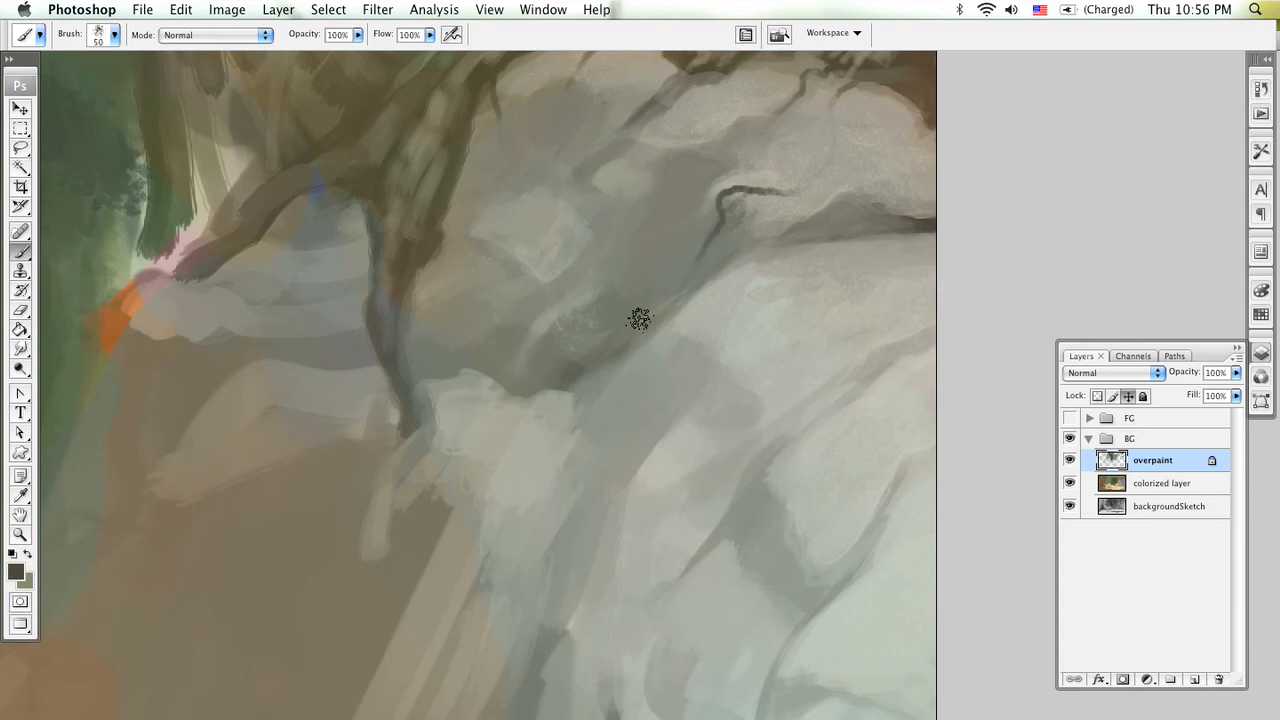
key("bracketright")
key("bracketright")
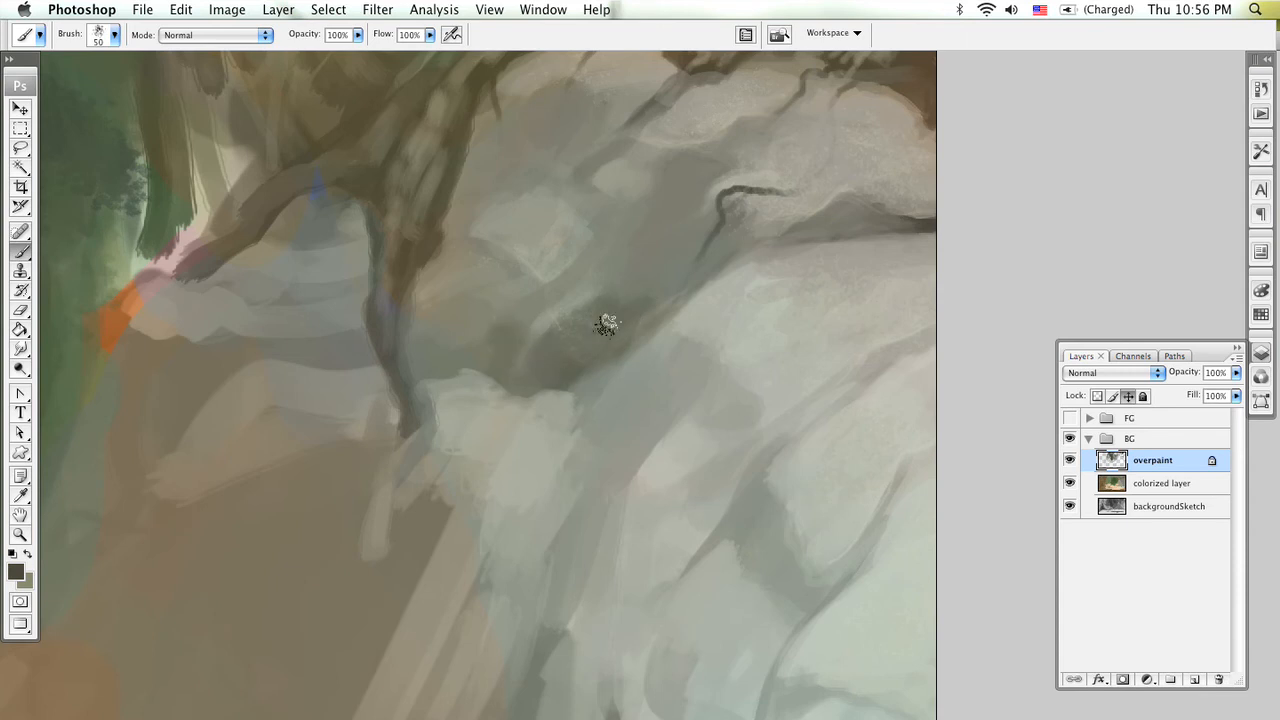
Step: Darken the wedge-shaped crevice between the lower boulders and its thin crack with a size 25 brush and sampled shadow tones
key("bracketleft")
key("bracketleft")
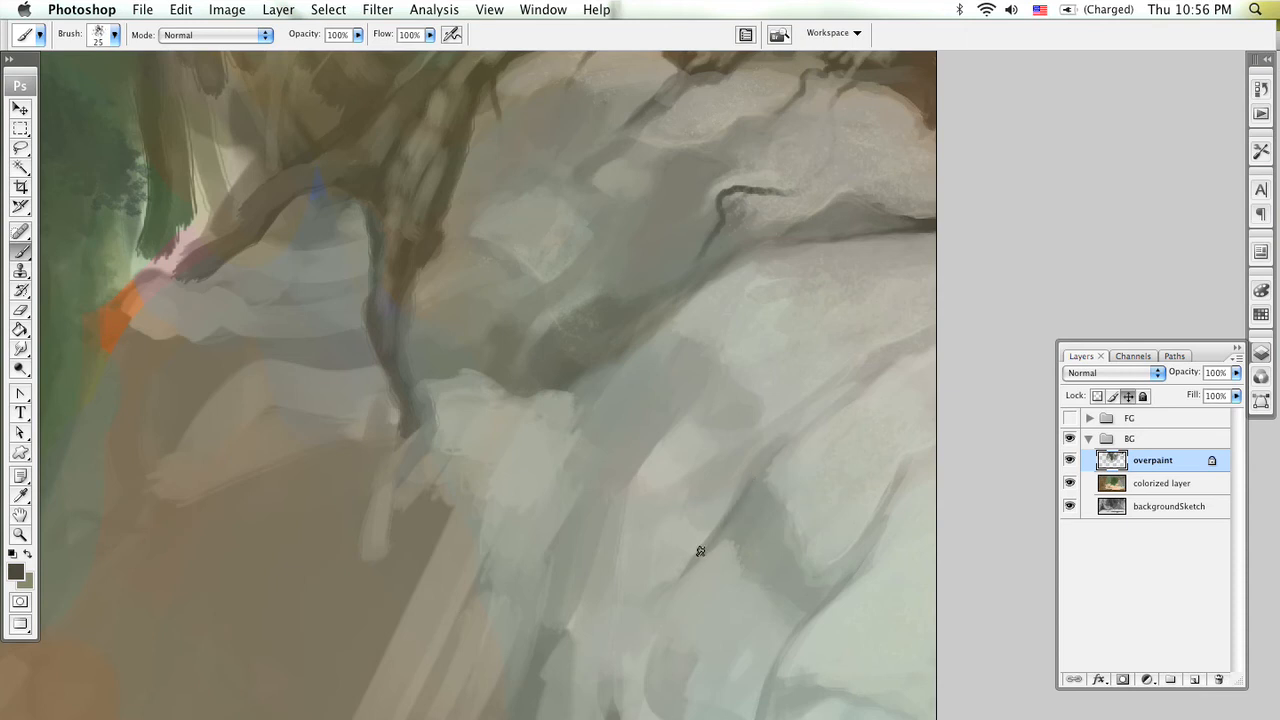
mouse_move(741, 513)
left_mouse_down()
mouse_move(770, 498)
mouse_move(750, 572)
mouse_move(778, 547)
mouse_move(798, 590)
left_mouse_up()
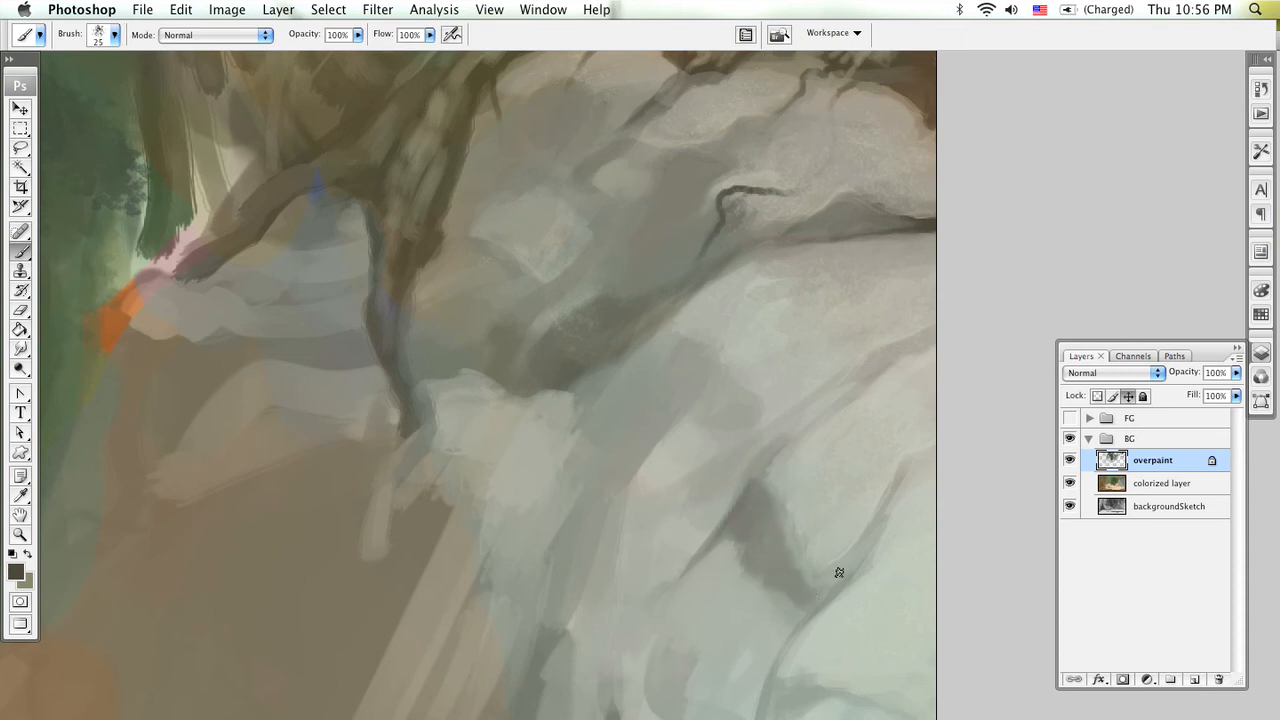
key("bracketleft")
key("bracketleft")
key("bracketleft")
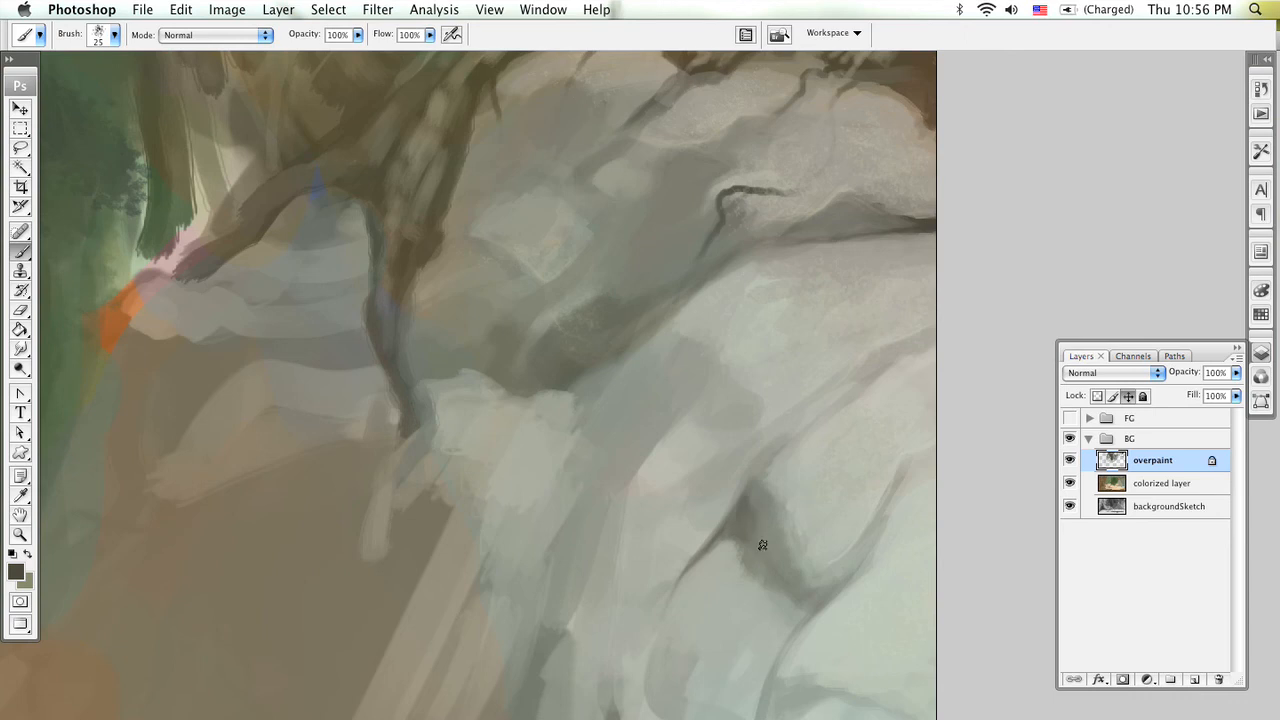
left_click(757, 509, "alt")
left_click(752, 502, "alt")
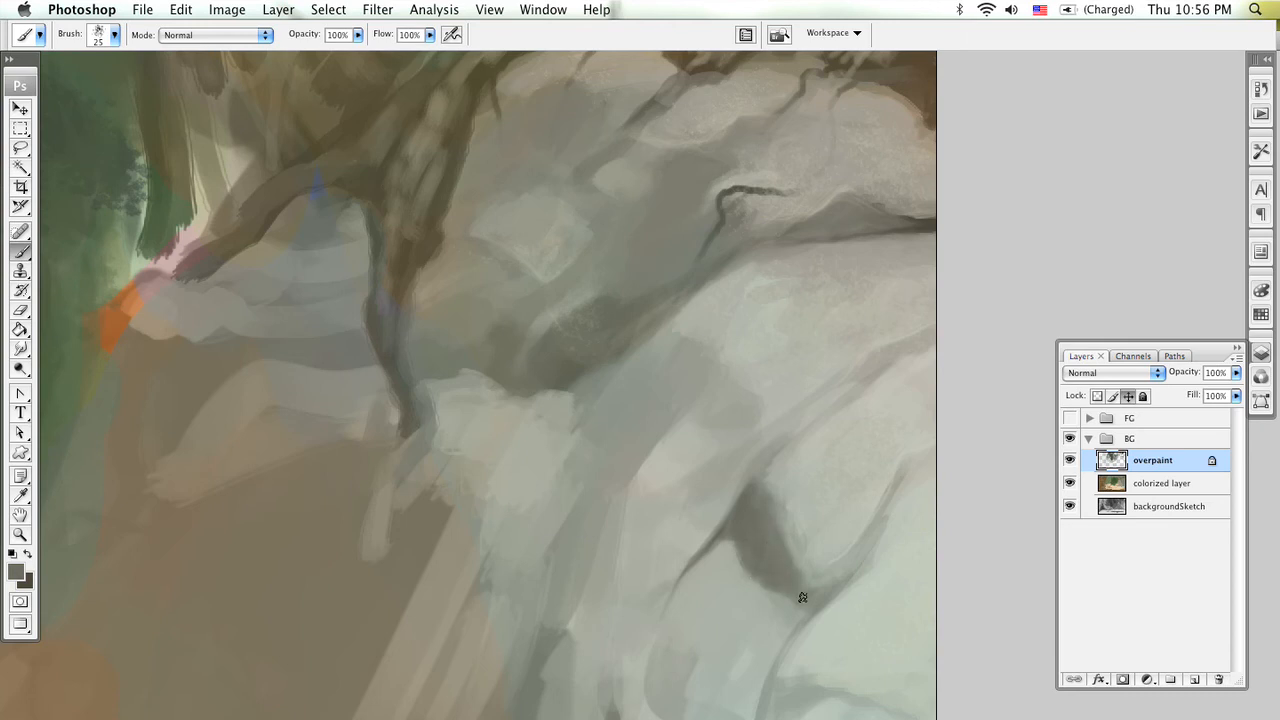
Step: Refine the thin crack lines around the boulders and shade the small hollow on the lower rock face, using brush sizes 10 to 45
mouse_move(856, 566)
left_mouse_down()
mouse_move(806, 380)
mouse_move(784, 382)
left_mouse_up()
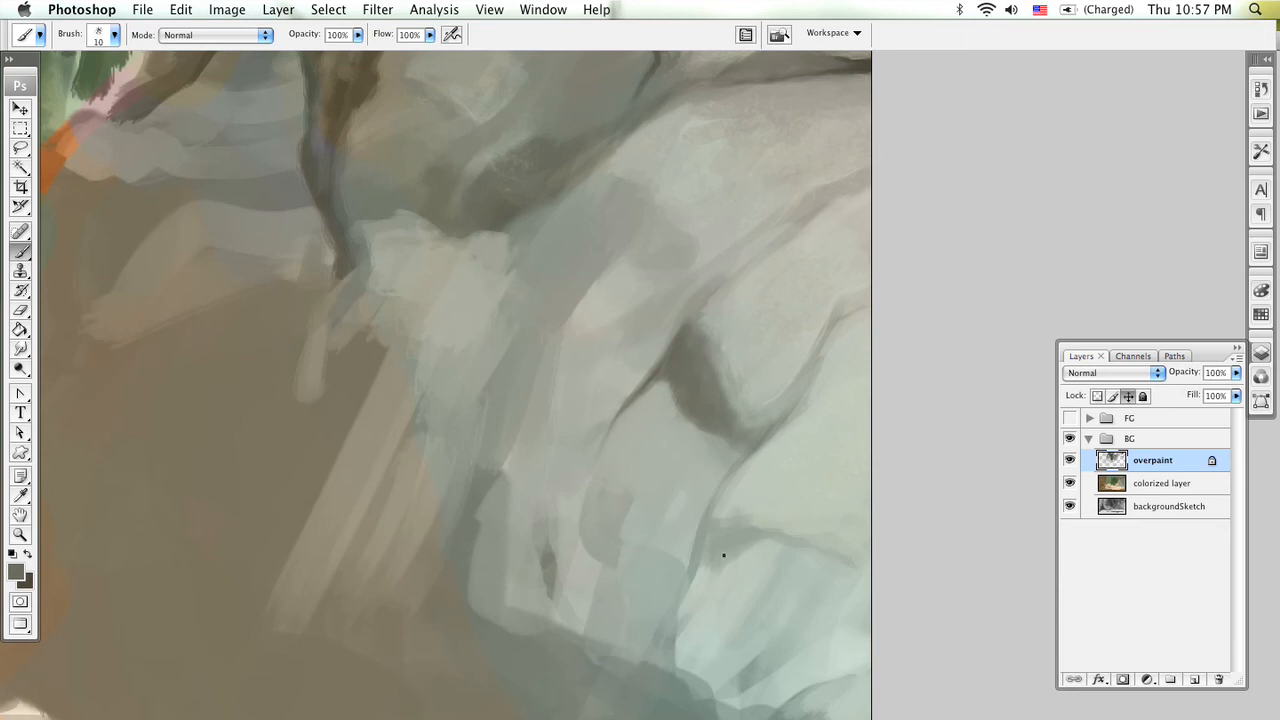
key("bracketright")
key("bracketright")
left_click_drag(663, 474, 539, 463)
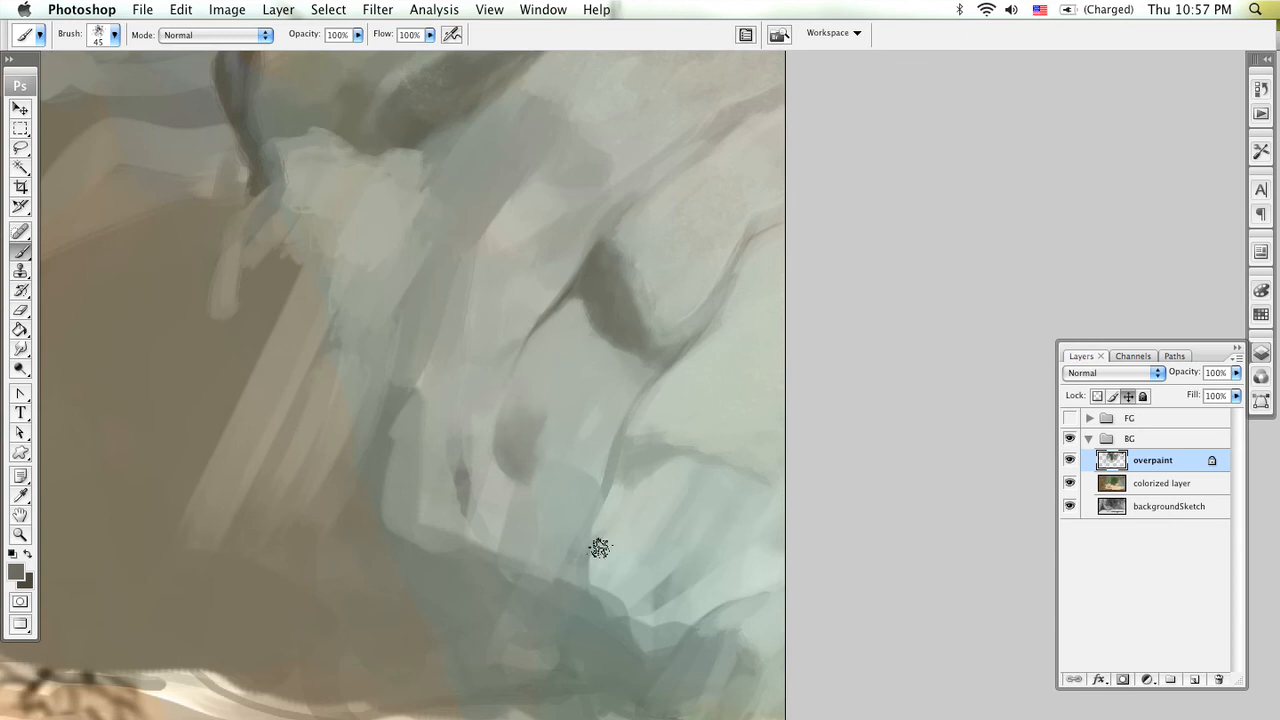
Step: Darken the shadow beneath the crack crossing the lower boulder, tapering its line with a size 25 brush
left_click_drag(621, 457, 666, 443)
key("bracketleft")
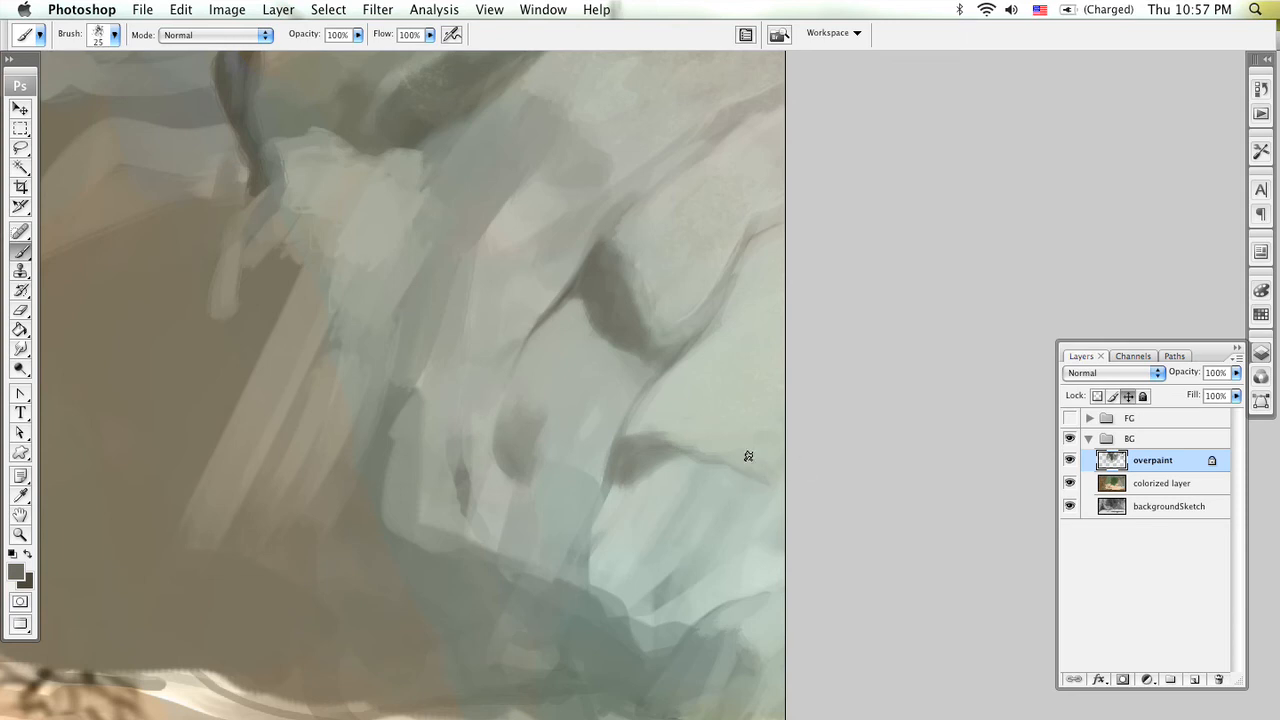
left_click_drag(626, 465, 587, 534)
Step: Fill in the dark blue-grey shadow along the base of the large rock with a size 60 brush
key("bracketright")
key("bracketright")
key("bracketright")
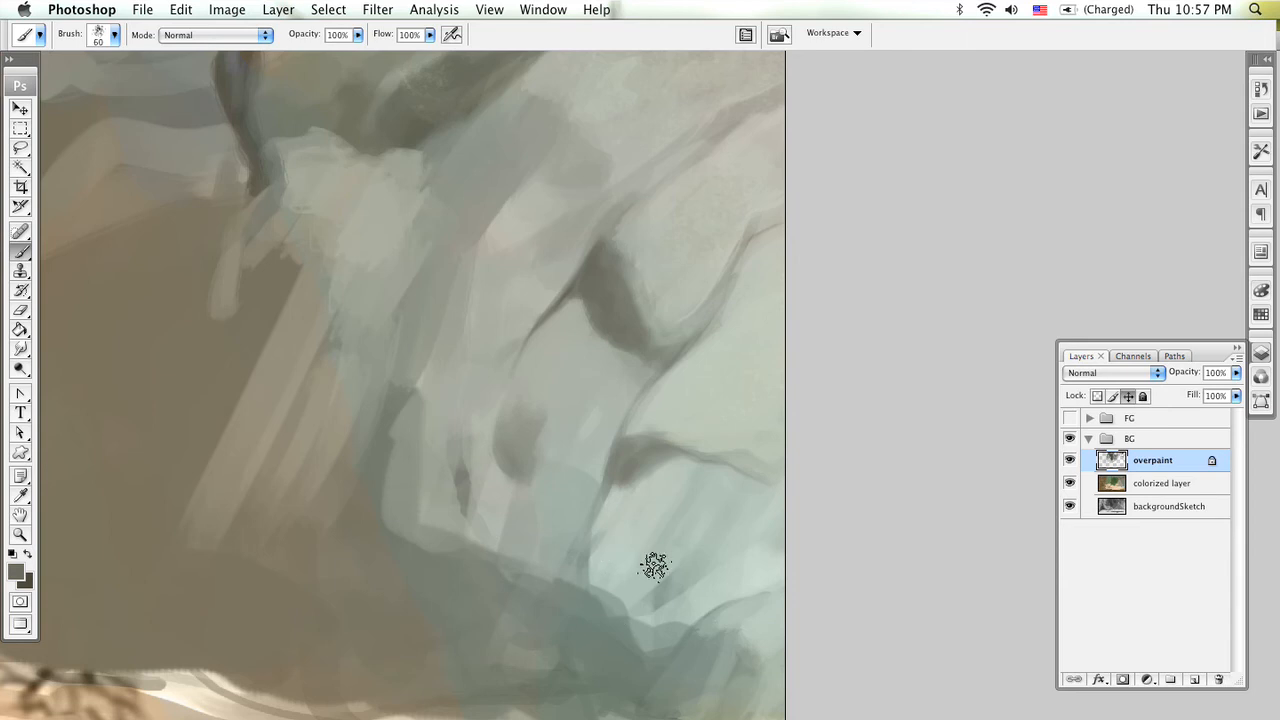
left_click_drag(651, 563, 698, 418)
mouse_move(400, 391)
left_mouse_down()
mouse_move(513, 524)
mouse_move(466, 447)
mouse_move(546, 521)
mouse_move(545, 491)
mouse_move(596, 548)
mouse_move(614, 542)
mouse_move(563, 455)
mouse_move(666, 540)
mouse_move(634, 504)
mouse_move(673, 491)
left_mouse_up()
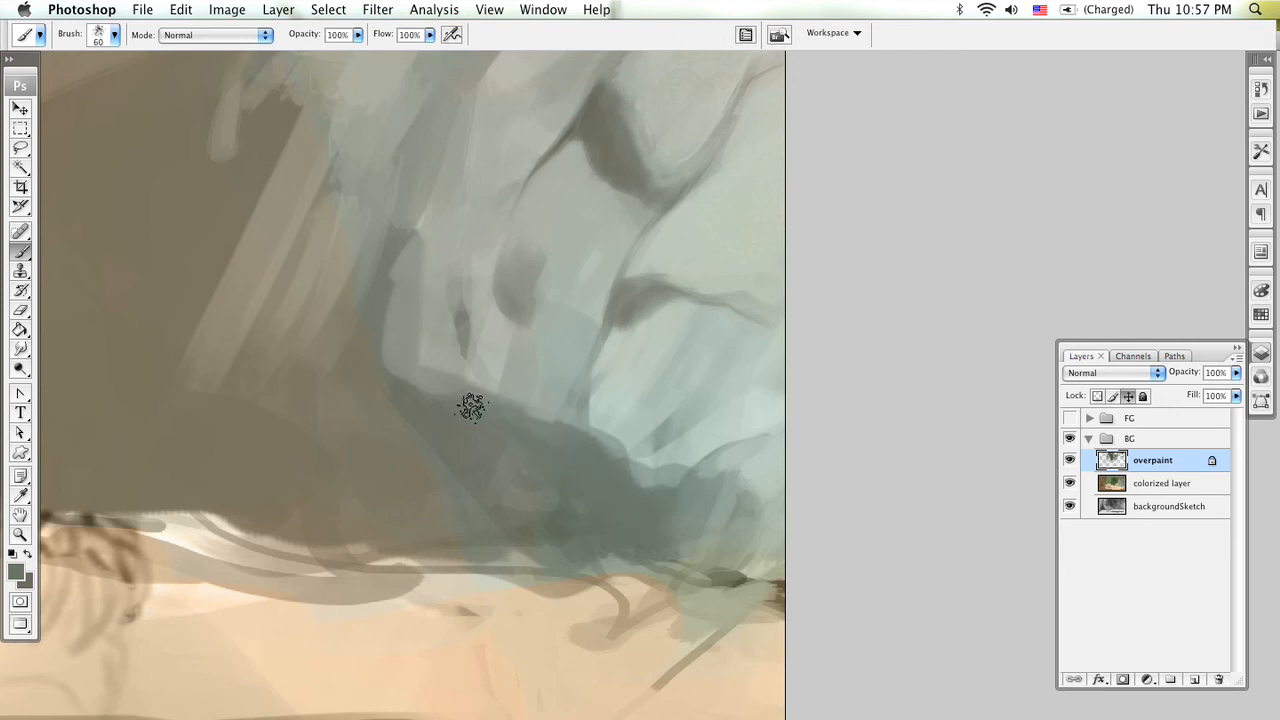
mouse_move(674, 531)
left_mouse_down()
mouse_move(702, 492)
mouse_move(739, 510)
mouse_move(682, 526)
mouse_move(658, 497)
left_mouse_up()
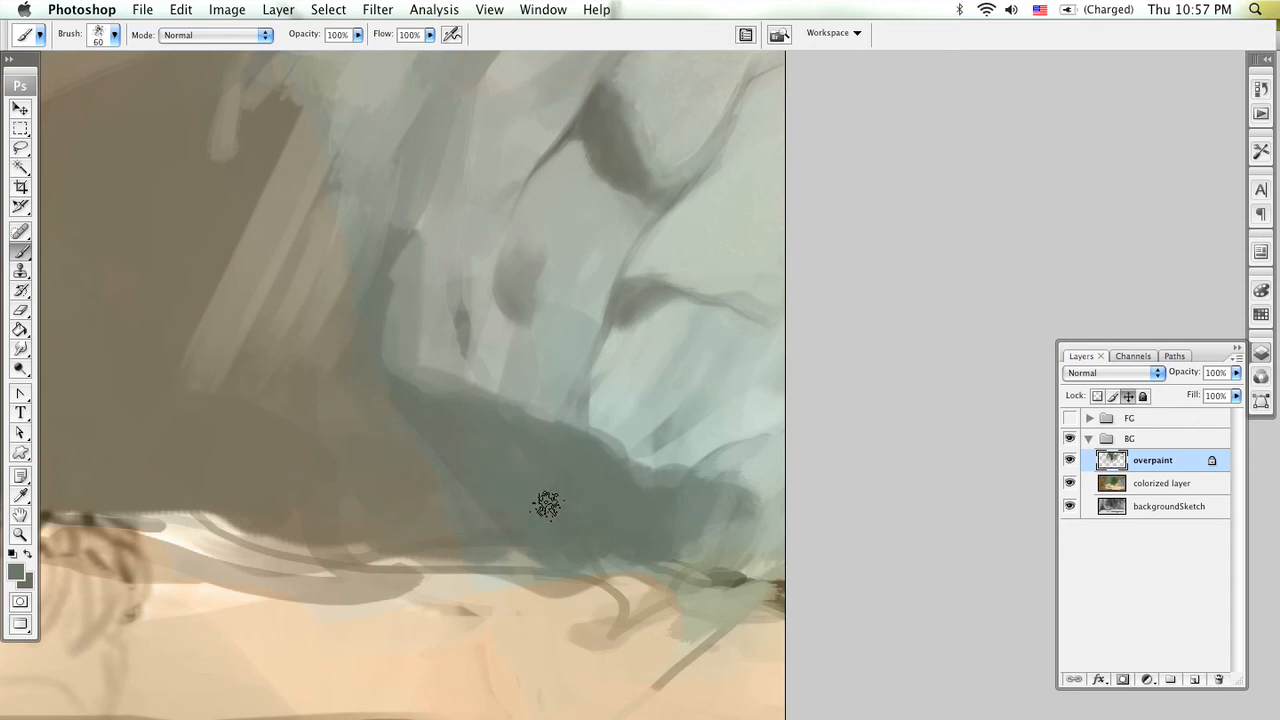
Step: Extend the shadow at the large rock's base, mix a dark olive (3c4132), and deepen its lower edge with a size 60 brush
mouse_move(694, 580)
left_mouse_down()
mouse_move(785, 588)
mouse_move(665, 558)
left_mouse_up()
left_click(748, 577, "alt")
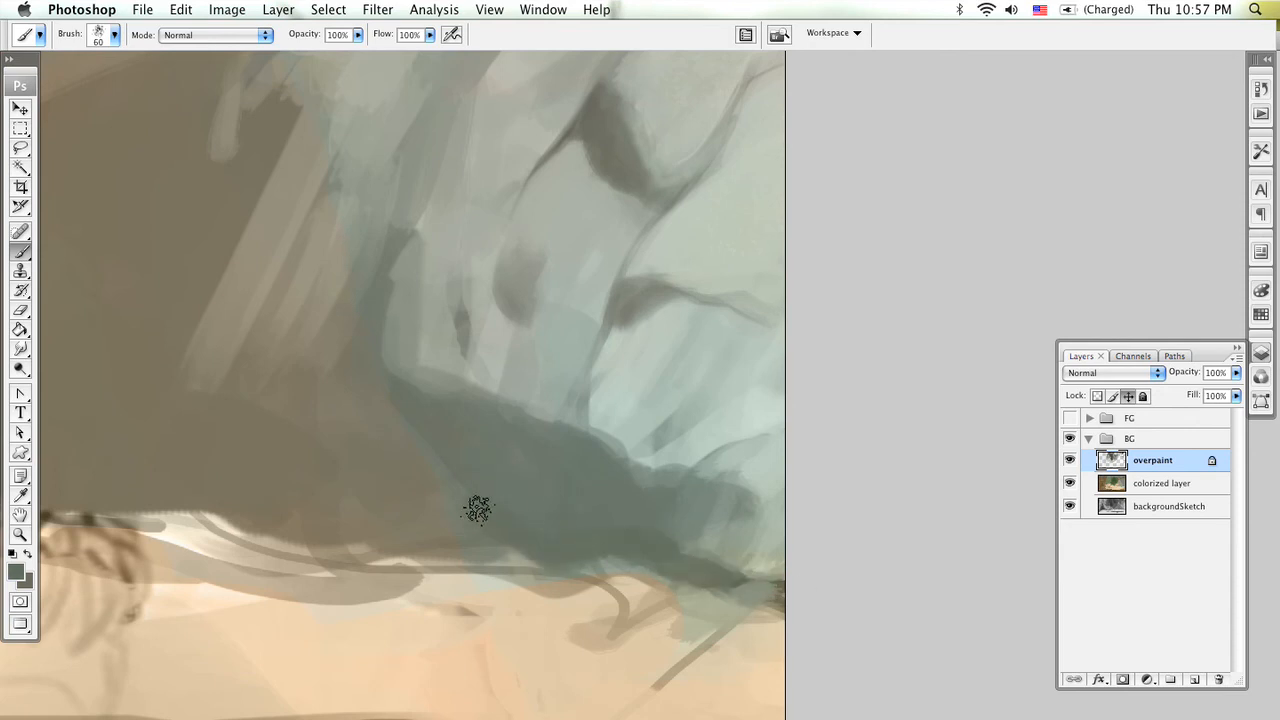
left_click(15, 573)
left_click(363, 302)
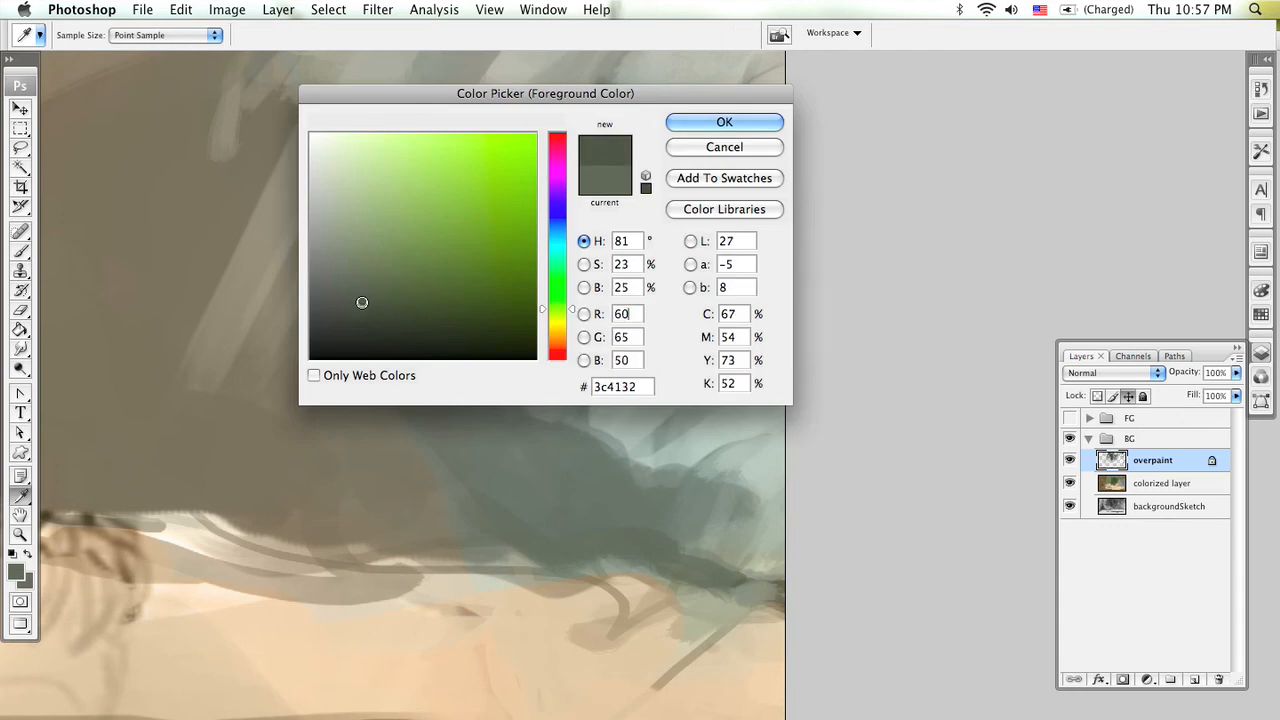
left_click(723, 123)
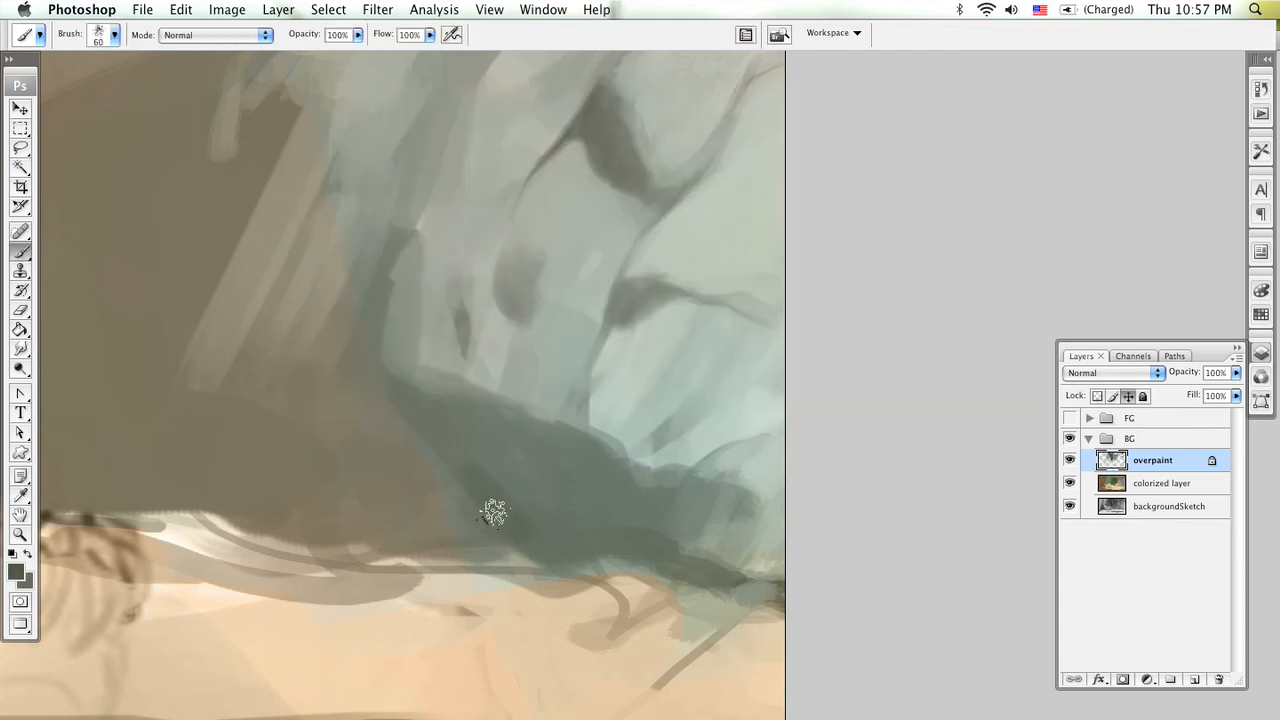
mouse_move(517, 544)
left_mouse_down()
mouse_move(611, 540)
mouse_move(726, 580)
mouse_move(634, 540)
mouse_move(306, 491)
mouse_move(494, 537)
left_mouse_up()
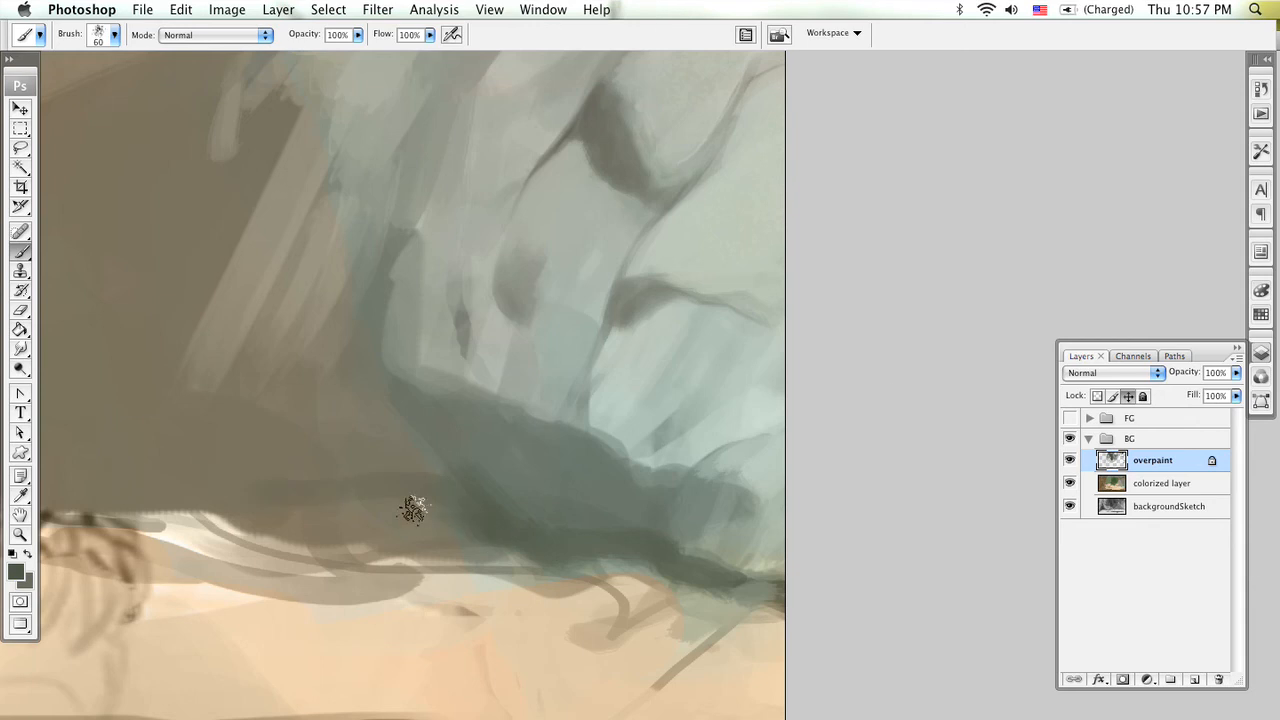
left_click(1068, 420)
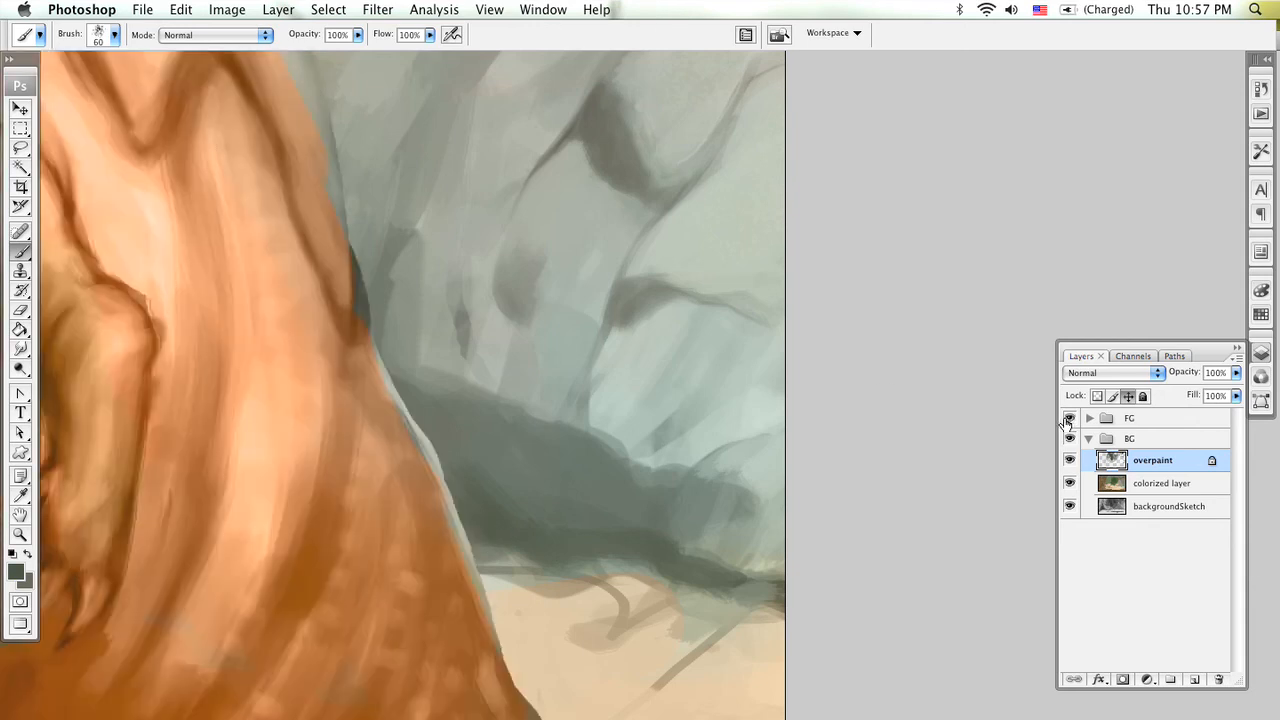
left_click(1068, 420)
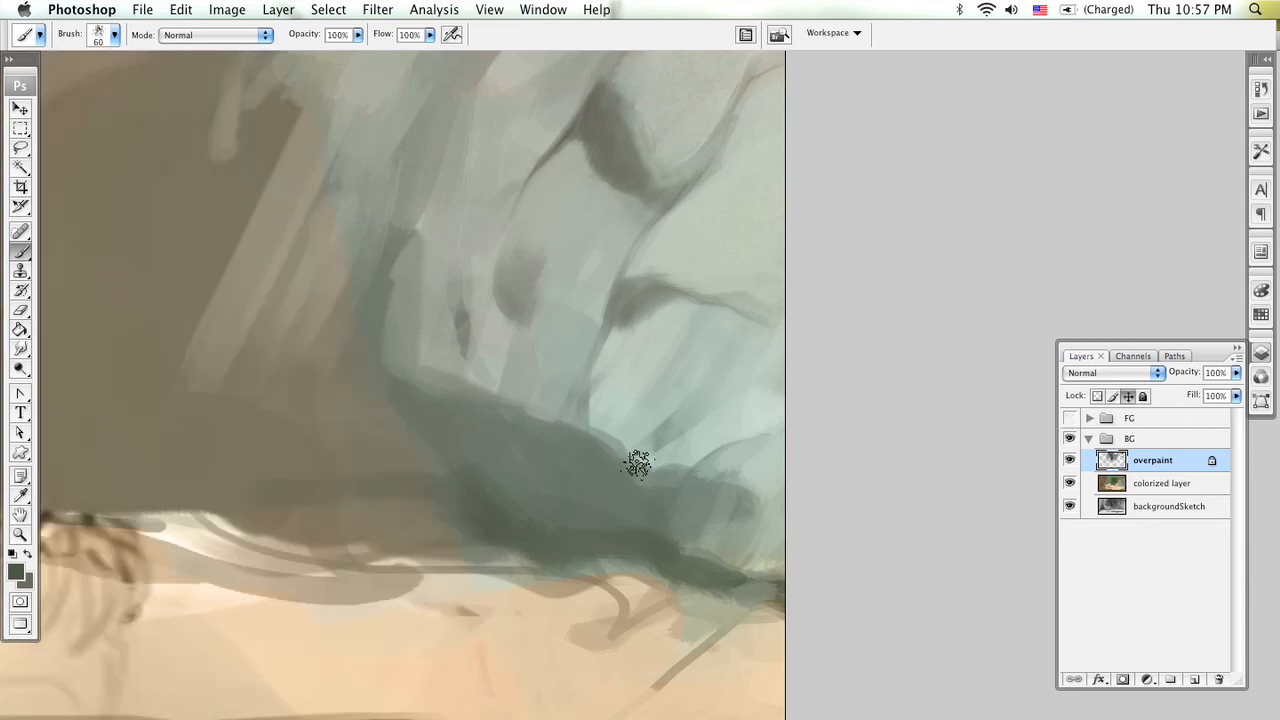
Step: Fill the shadow under the large rock with the dark olive tone, using brush sizes 35 to 80
key("comma")
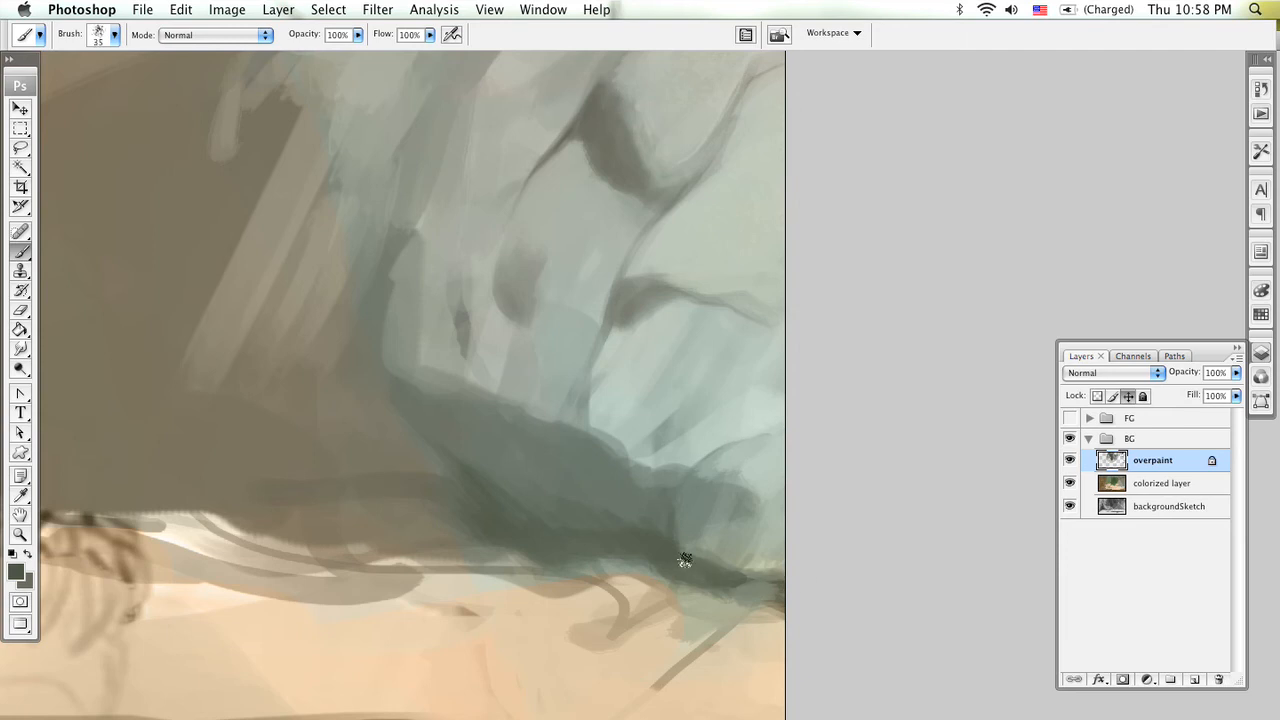
key("bracketright")
key("bracketright")
key("bracketright")
key("bracketright")
key("bracketright")
mouse_move(801, 585)
left_mouse_down()
mouse_move(640, 523)
mouse_move(620, 545)
mouse_move(599, 522)
mouse_move(564, 537)
mouse_move(559, 471)
mouse_move(520, 490)
mouse_move(518, 468)
mouse_move(487, 458)
mouse_move(490, 420)
mouse_move(378, 393)
left_mouse_up()
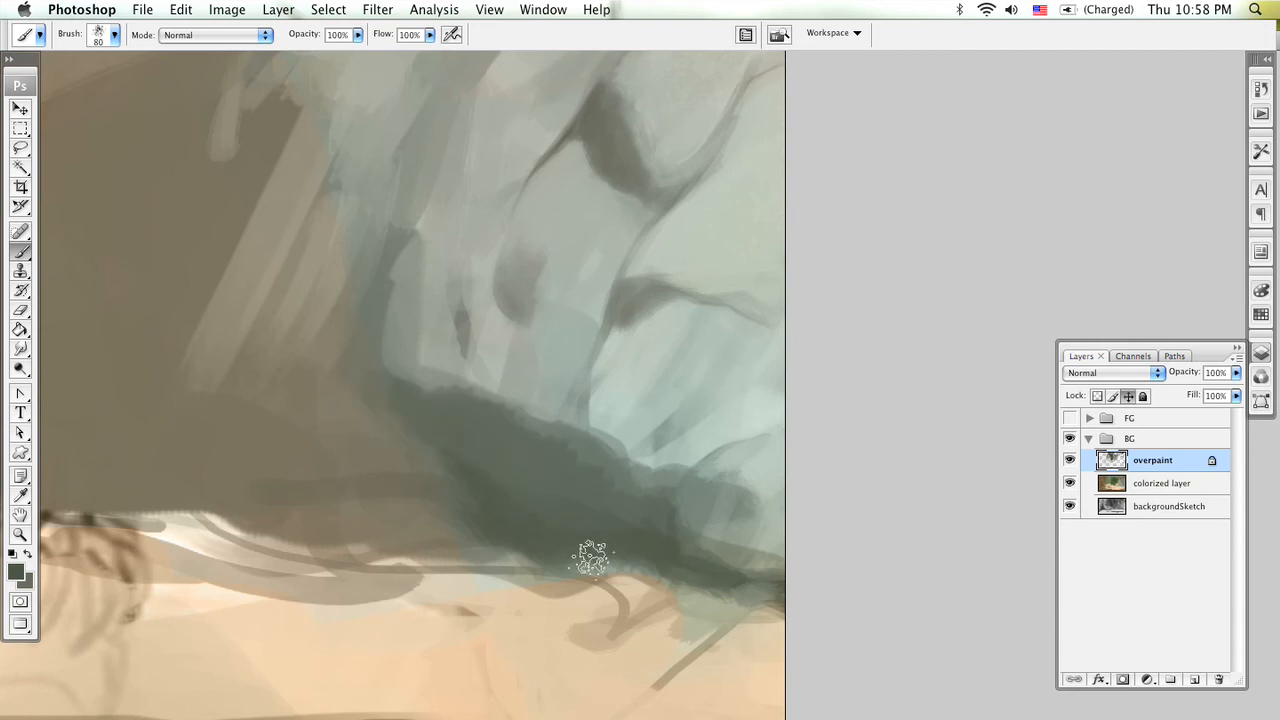
Step: Blend the upper edge of the base shadow into the lower boulder with sampled grey-green tones and a size 80 brush
left_click(608, 443, "alt")
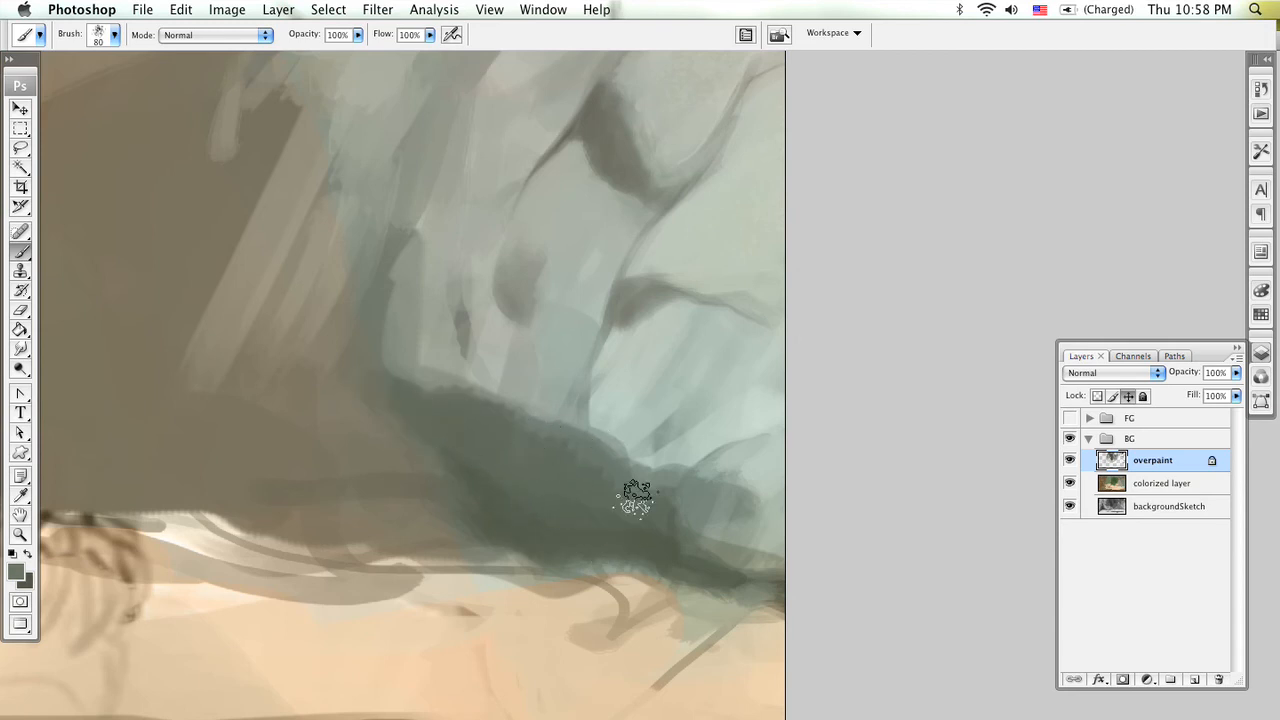
left_click_drag(683, 537, 740, 517)
mouse_move(596, 352)
left_mouse_down()
mouse_move(586, 386)
mouse_move(606, 503)
mouse_move(686, 505)
left_mouse_up()
mouse_move(752, 588)
left_mouse_down()
mouse_move(700, 424)
mouse_move(649, 460)
mouse_move(686, 422)
mouse_move(640, 417)
mouse_move(631, 440)
mouse_move(640, 434)
mouse_move(662, 505)
left_mouse_up()
left_click(711, 420, "alt")
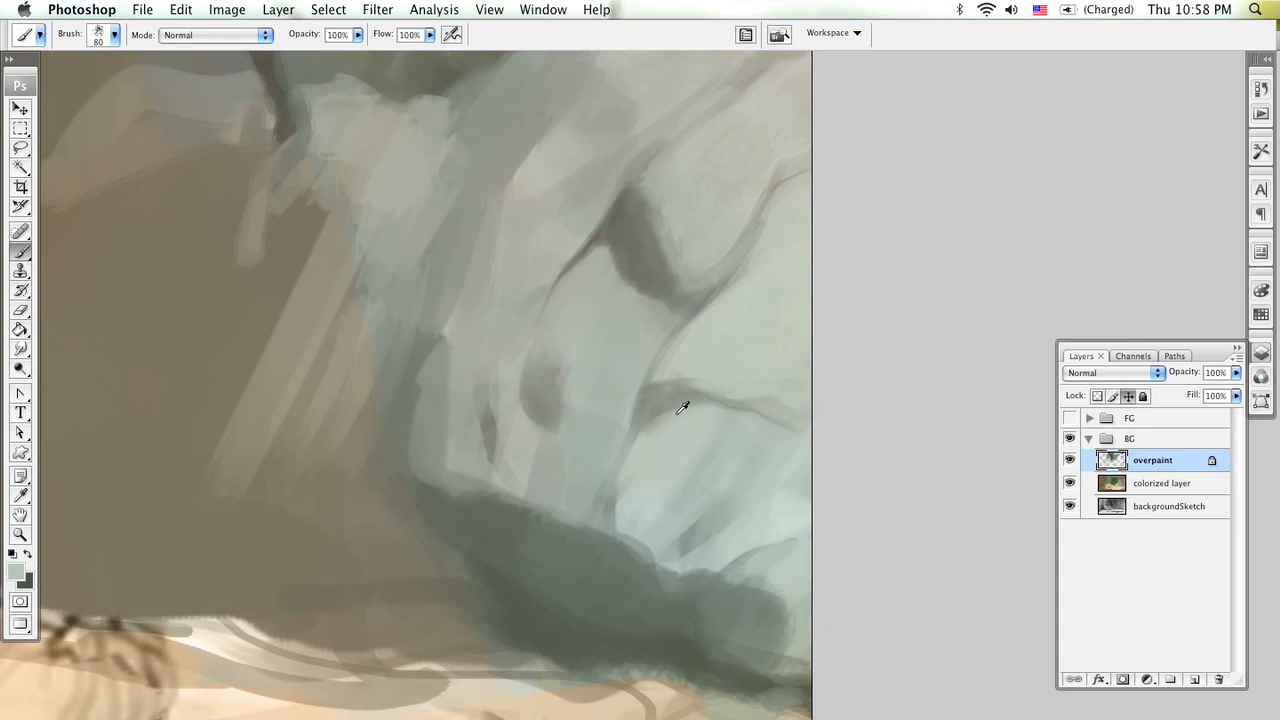
mouse_move(508, 337)
left_mouse_down()
mouse_move(626, 471)
mouse_move(760, 398)
left_mouse_up()
left_click_drag(800, 566, 600, 226)
Step: Darken the crevice between the upper and lower boulders with a sampled shadow tone, using brush sizes 35 to 60
left_click(684, 590, "alt")
mouse_move(565, 468)
left_mouse_down()
mouse_move(715, 593)
mouse_move(747, 610)
mouse_move(737, 568)
mouse_move(773, 580)
mouse_move(669, 498)
mouse_move(520, 437)
left_mouse_up()
left_click_drag(514, 136, 666, 331)
key("bracketleft")
key("bracketleft")
key("bracketleft")
key("bracketleft")
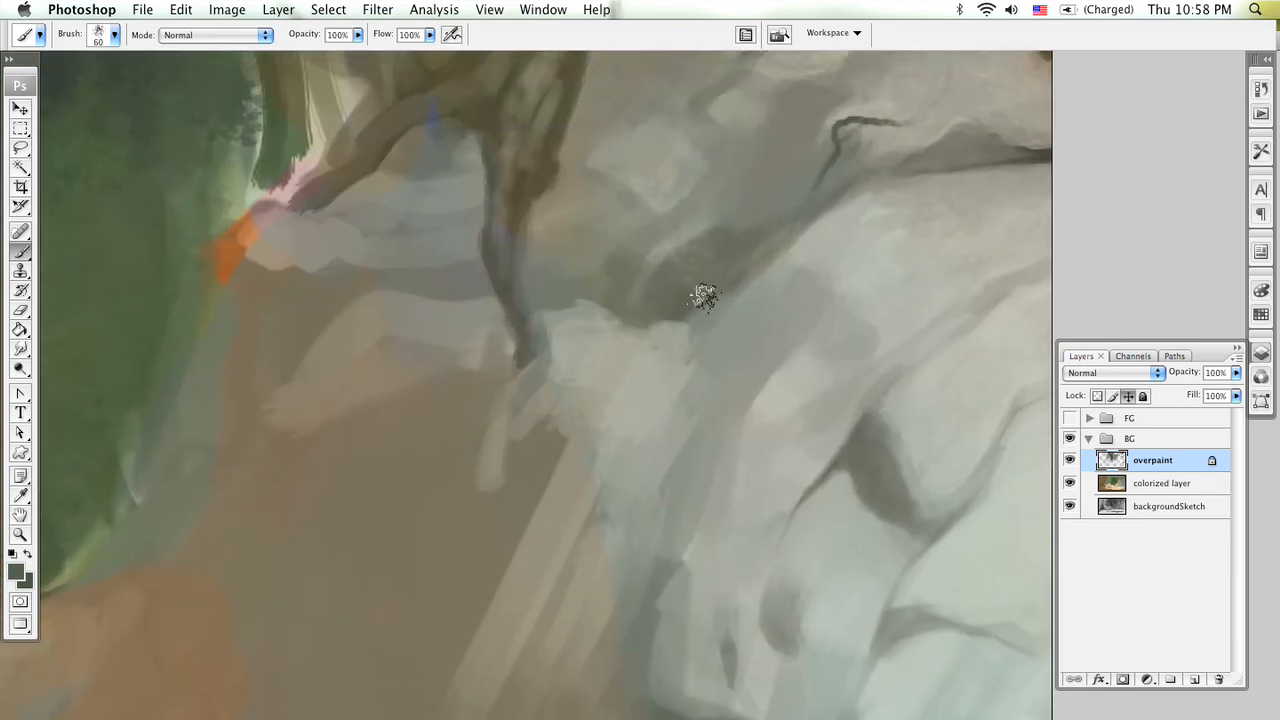
left_click_drag(724, 267, 746, 238)
key("bracketright")
key("bracketright")
key("bracketright")
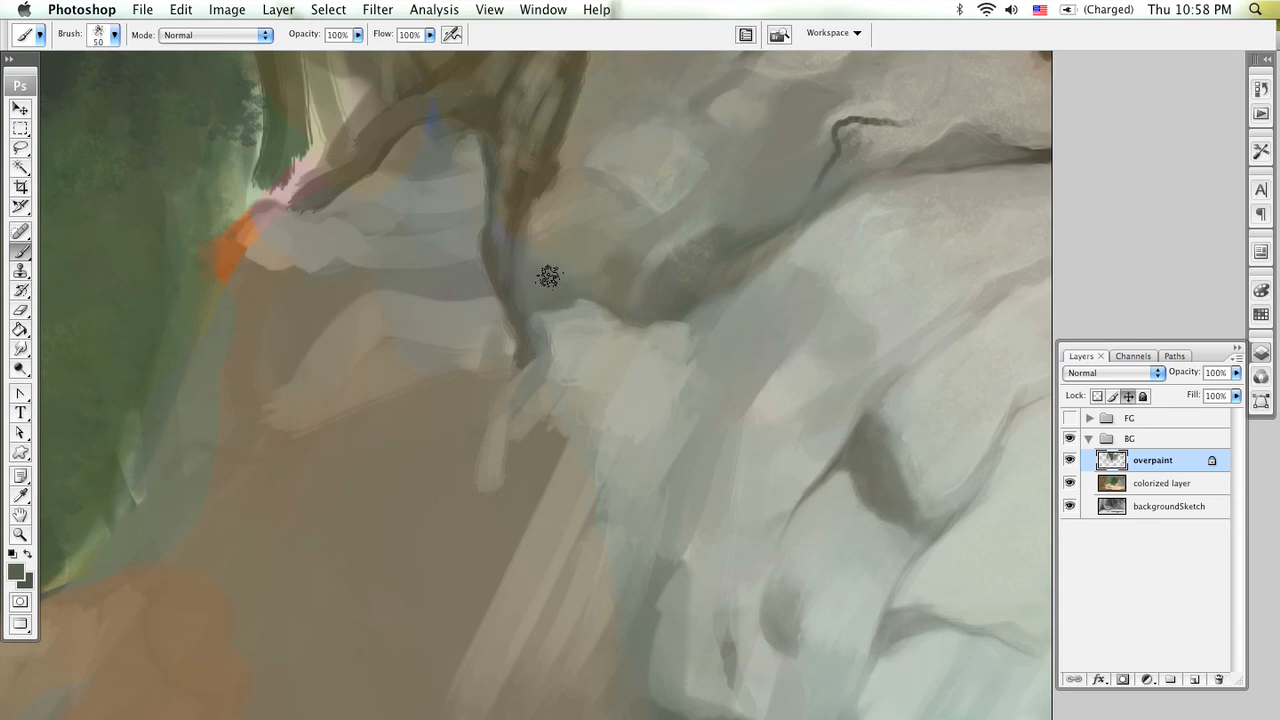
key("bracketleft")
key("bracketleft")
mouse_move(749, 237)
left_mouse_down()
mouse_move(651, 394)
mouse_move(515, 304)
left_mouse_up()
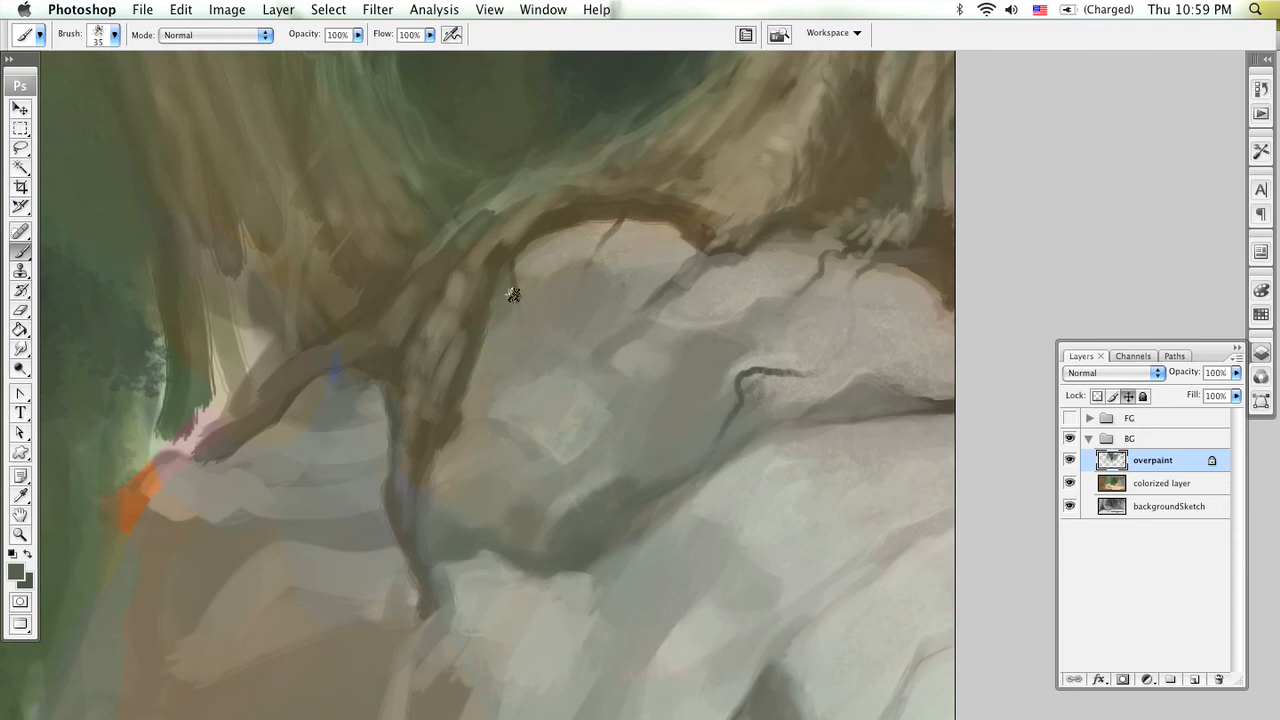
Step: Darken the underside of the arching root where it meets the upper boulder with sampled browns and a size 35 brush
right_click(575, 220)
left_click(557, 214, "alt")
mouse_move(506, 263)
left_mouse_down()
mouse_move(529, 306)
mouse_move(570, 274)
left_mouse_up()
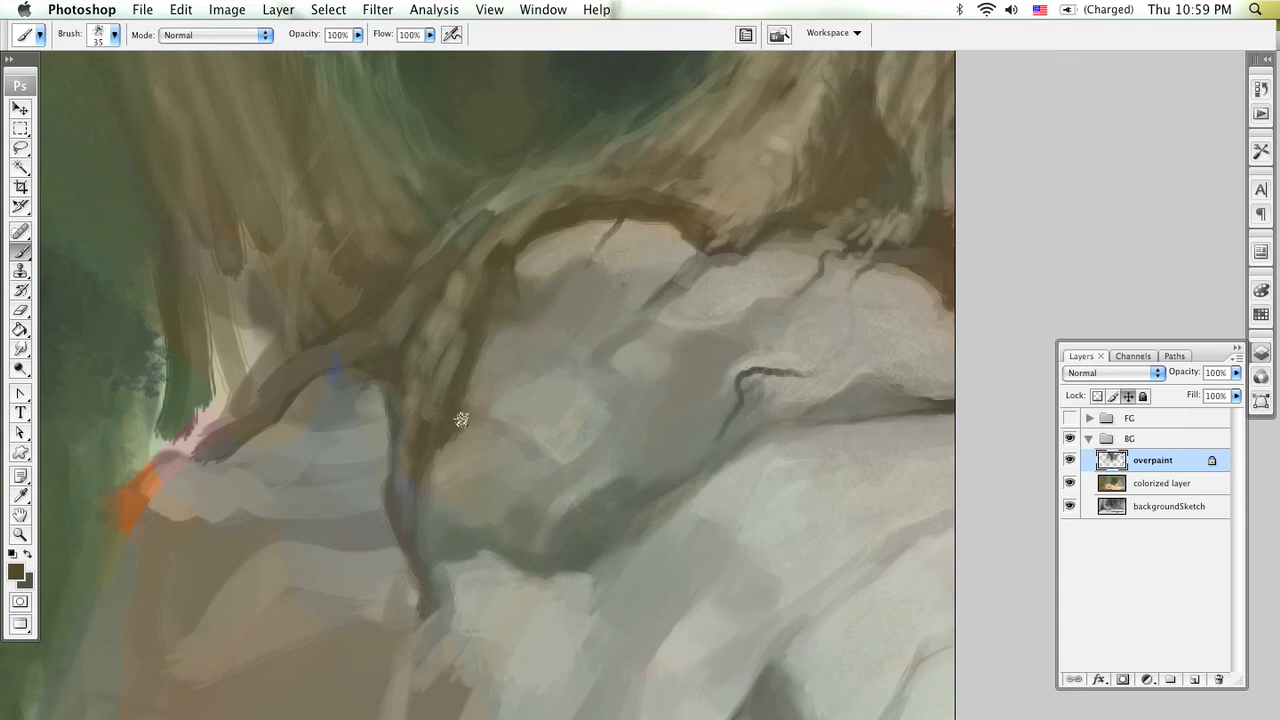
left_click(500, 357, "alt")
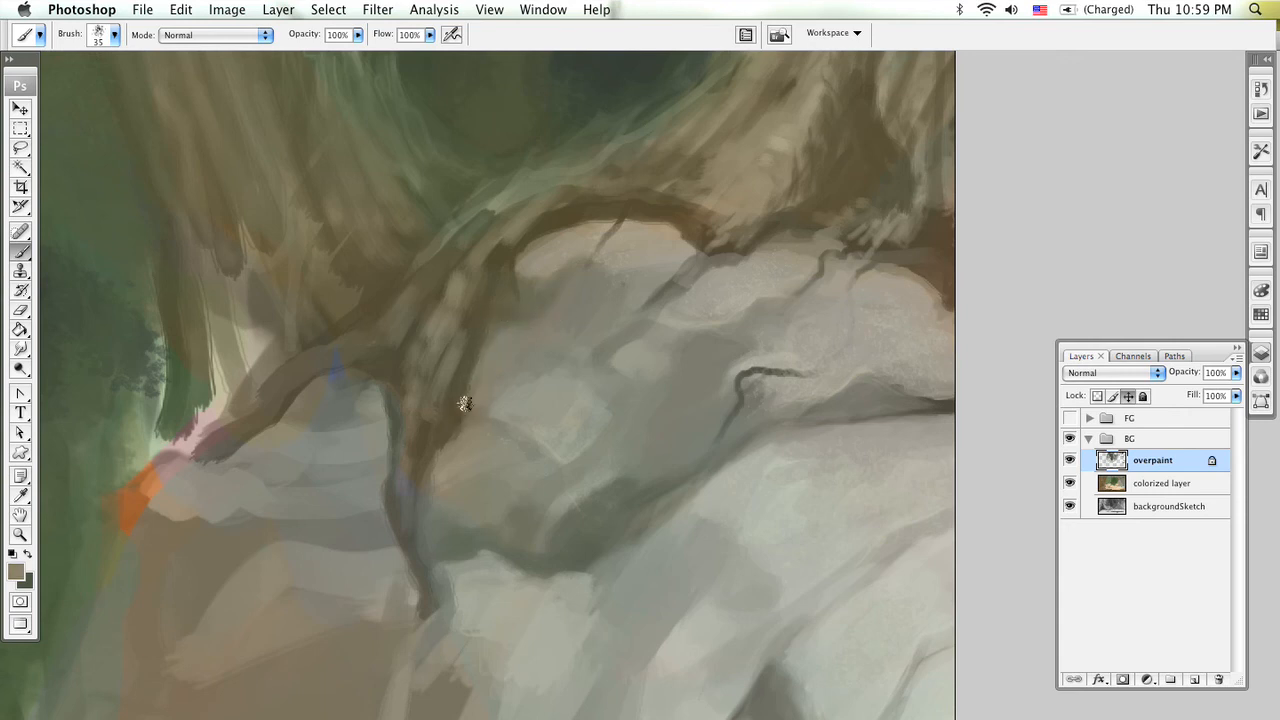
left_click(490, 319, "alt")
mouse_move(424, 456)
left_mouse_down()
mouse_move(689, 429)
mouse_move(744, 392)
left_mouse_up()
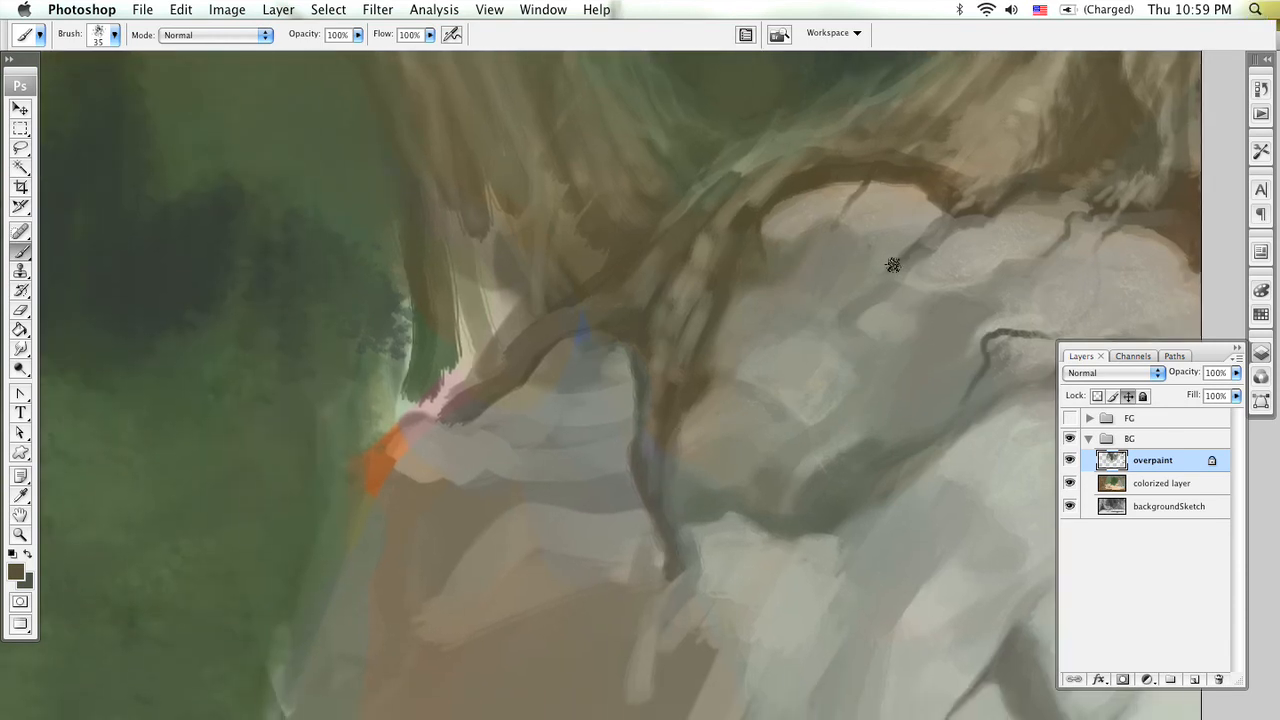
Step: Repaint the small rock beneath the root fork with sampled greys and darker shadow patches, using a size 35 brush
left_click(594, 353, "alt")
mouse_move(591, 359)
left_mouse_down()
mouse_move(584, 345)
mouse_move(577, 366)
left_mouse_up()
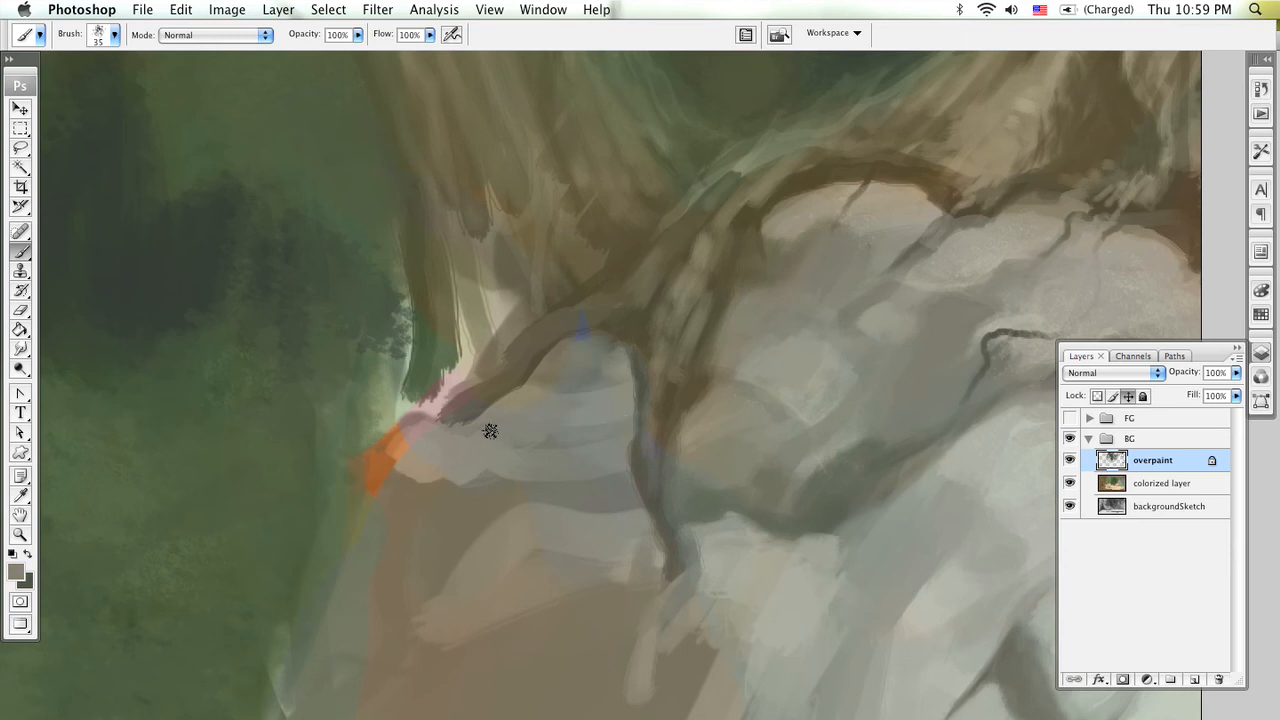
left_click(627, 471, "alt")
mouse_move(606, 429)
left_mouse_down()
mouse_move(490, 434)
mouse_move(519, 451)
mouse_move(593, 435)
left_mouse_up()
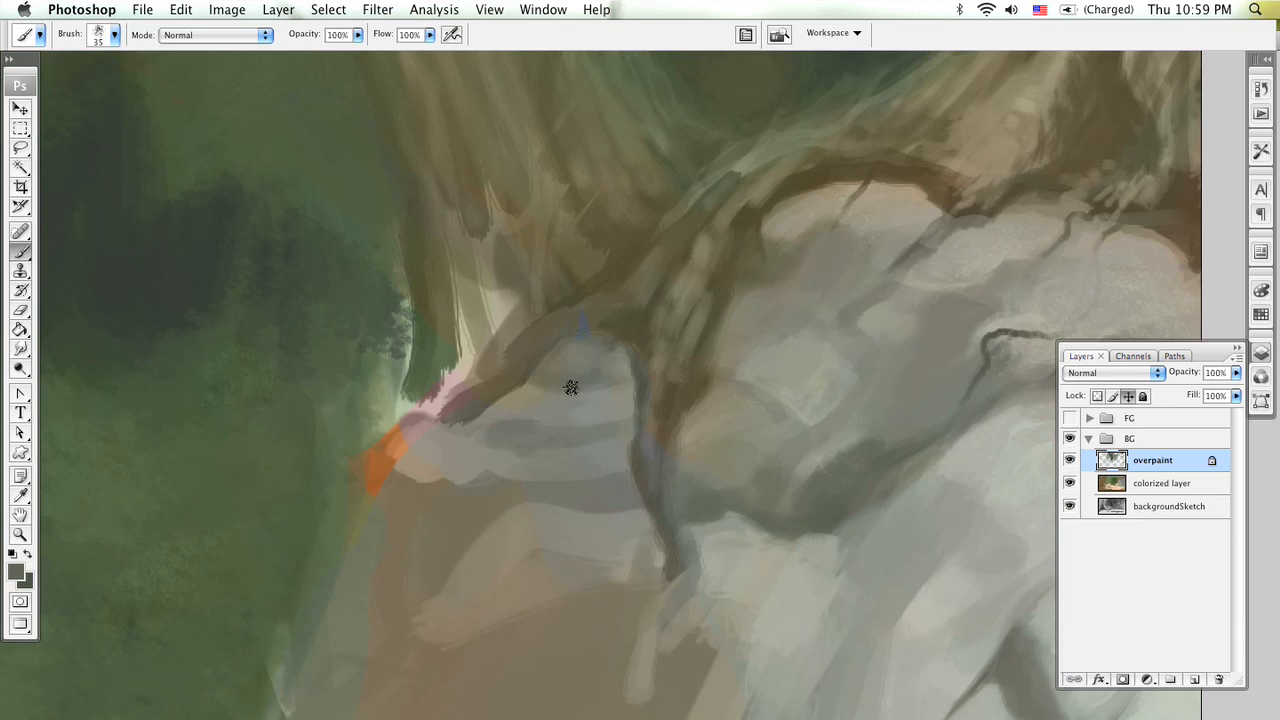
Step: Shade the top of the small rock and add lighter grey strokes sampled from the upper boulder with a size 30 brush
key("comma")
left_click(882, 306, "alt")
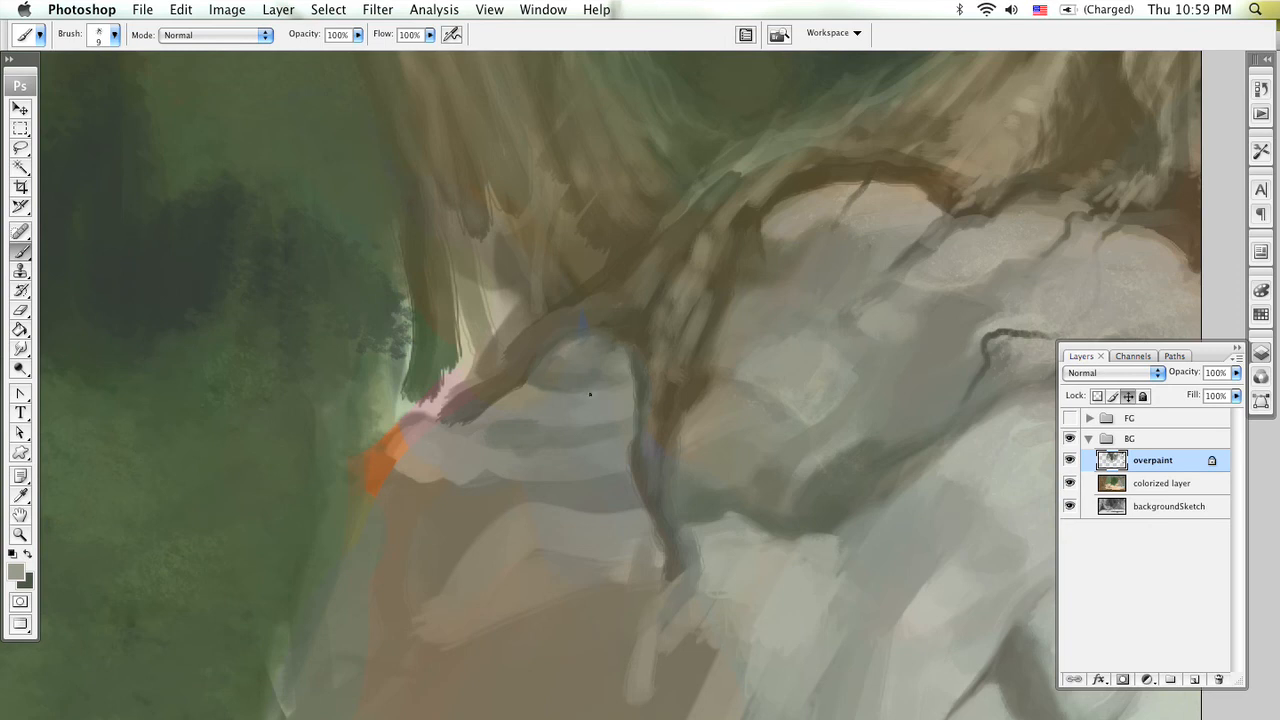
key("bracketright")
key("bracketright")
key("bracketright")
left_click_drag(577, 429, 566, 431)
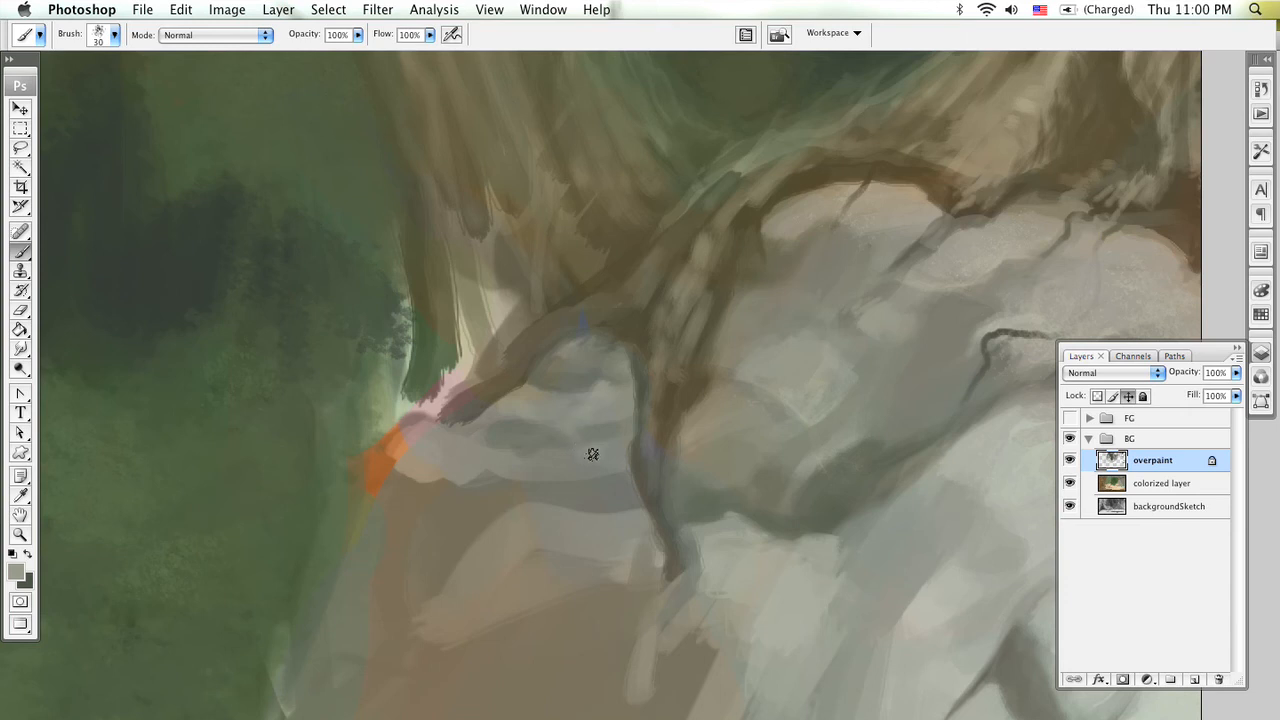
Step: Undo the last two strokes and rework the light and shadow patches on the small rock with a smaller brush and sampled tones
key("super+z")
key("super+z")
key("bracketleft")
key("bracketleft")
key("bracketleft")
left_click(538, 424, "alt")
left_click(576, 418, "alt")
left_click(616, 431, "alt")
Step: Refine the small rock's tones and draw thin dark rootlets hanging over it with a size 8 brush
key("bracketleft")
key("bracketleft")
key("bracketleft")
left_click(608, 406, "alt")
left_click(806, 491, "alt")
left_click(640, 366, "alt")
left_click_drag(475, 420, 452, 460)
mouse_move(836, 284)
left_mouse_down()
mouse_move(620, 291)
mouse_move(551, 451)
mouse_move(739, 504)
left_mouse_up()
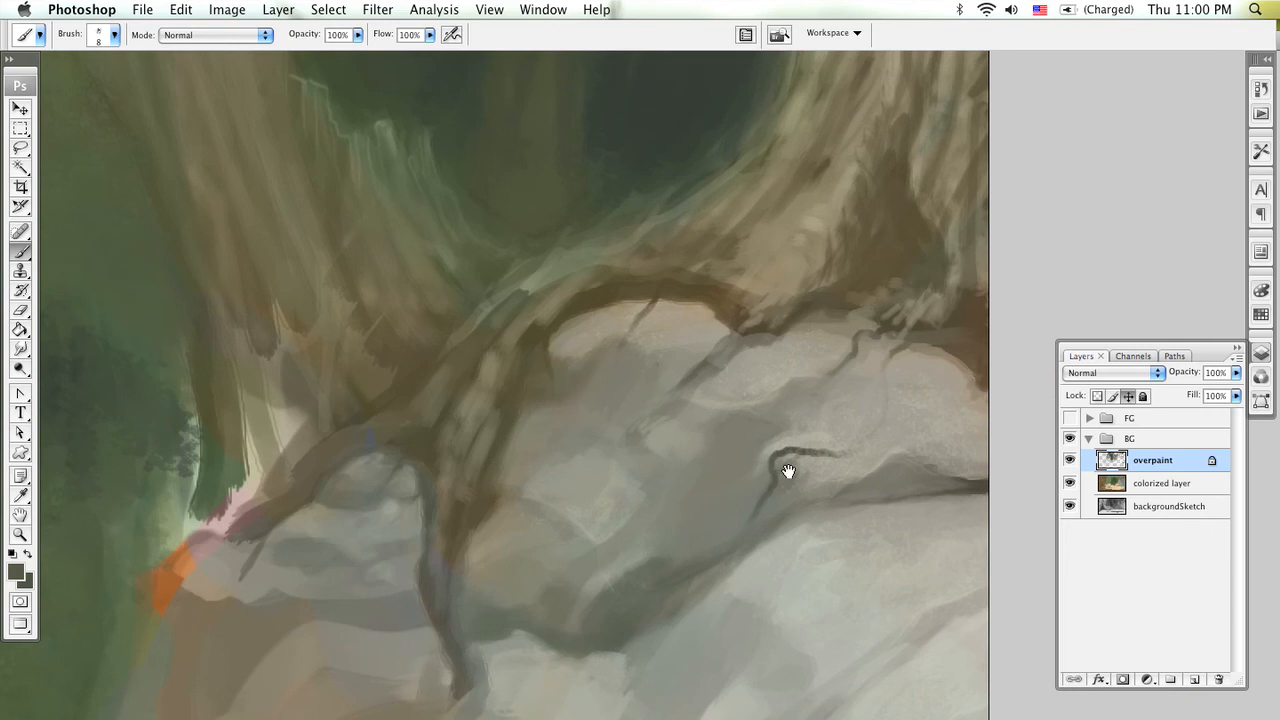
Step: Sharpen the thin roots running down from the tree base over the upper boulders with sampled dark tones and a size 8 brush
scroll(788, 472, "right", 5)
scroll(788, 472, "down", 3)
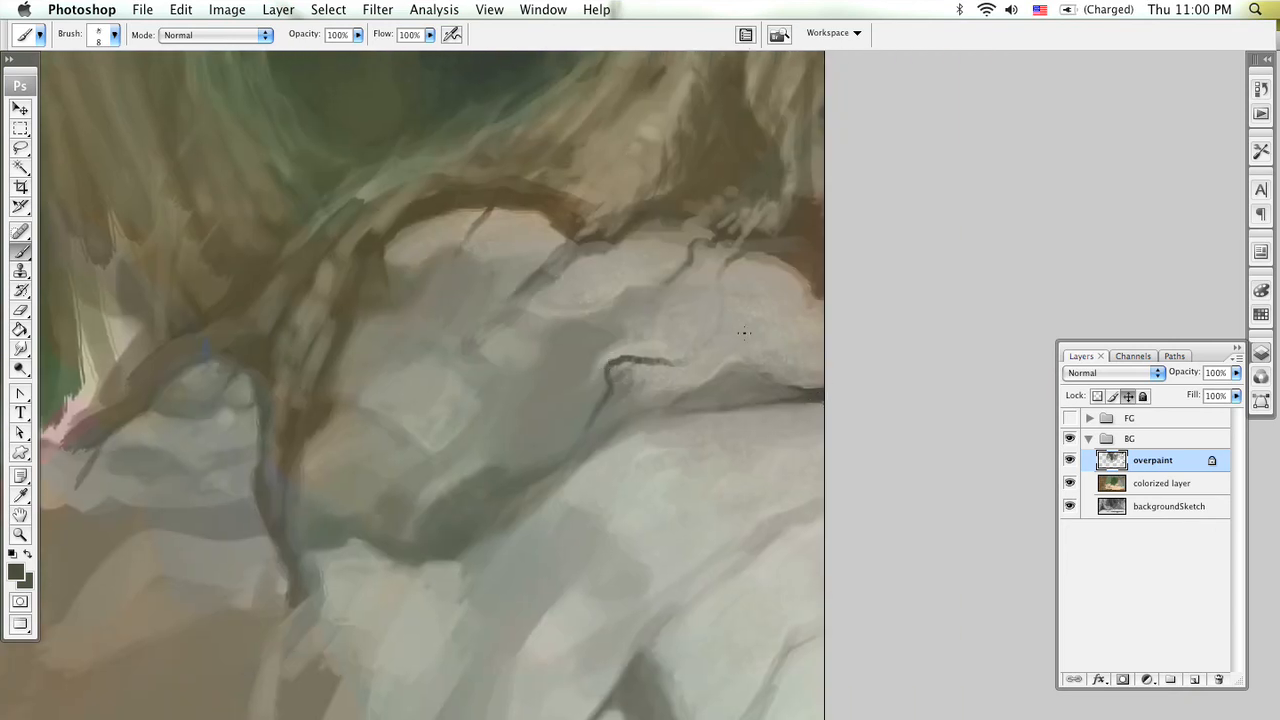
scroll(740, 334, "left", 5)
scroll(740, 334, "up", 2)
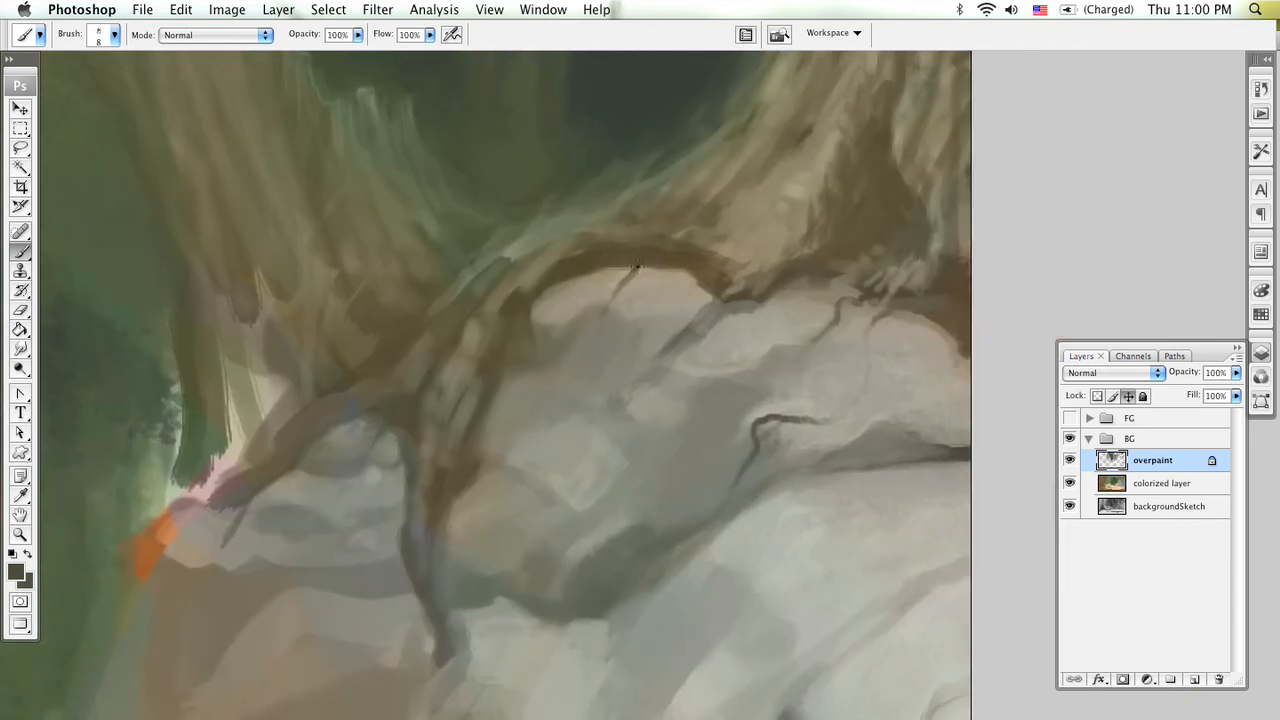
left_click_drag(627, 276, 600, 307)
left_click(606, 318, "alt")
left_click(657, 271, "alt")
left_click(721, 298, "alt")
left_click_drag(719, 298, 708, 305)
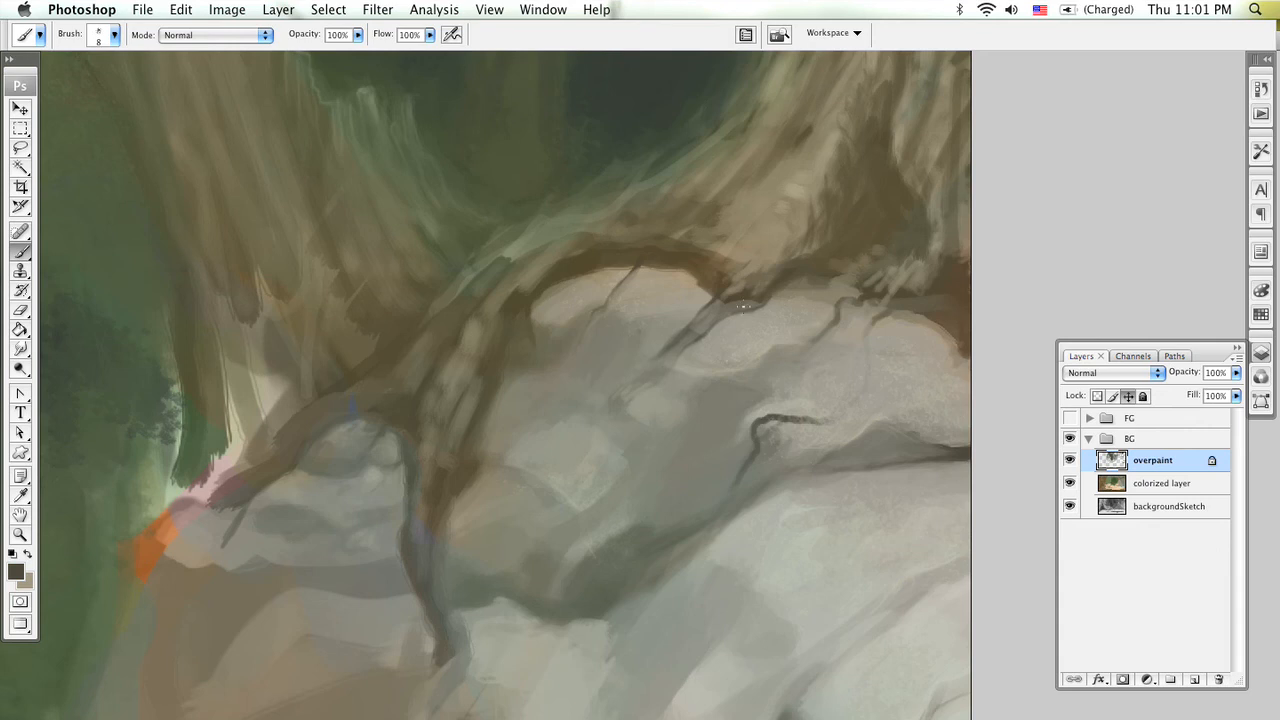
mouse_move(858, 299)
left_mouse_down()
mouse_move(836, 302)
mouse_move(831, 321)
left_mouse_up()
Step: Extend the rootlet beside the arching root and draw a long winding root down to the boulder's crack with a size 8 brush
scroll(473, 607, "down", 3)
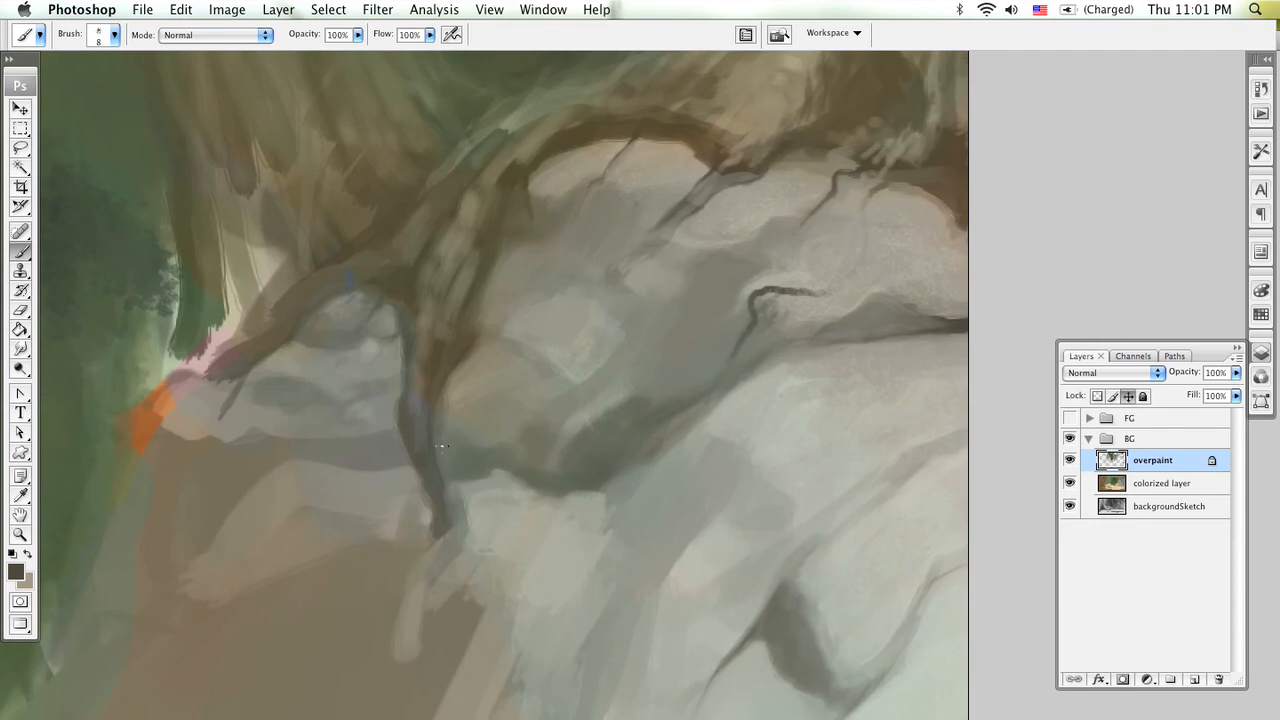
scroll(443, 510, "up", 3)
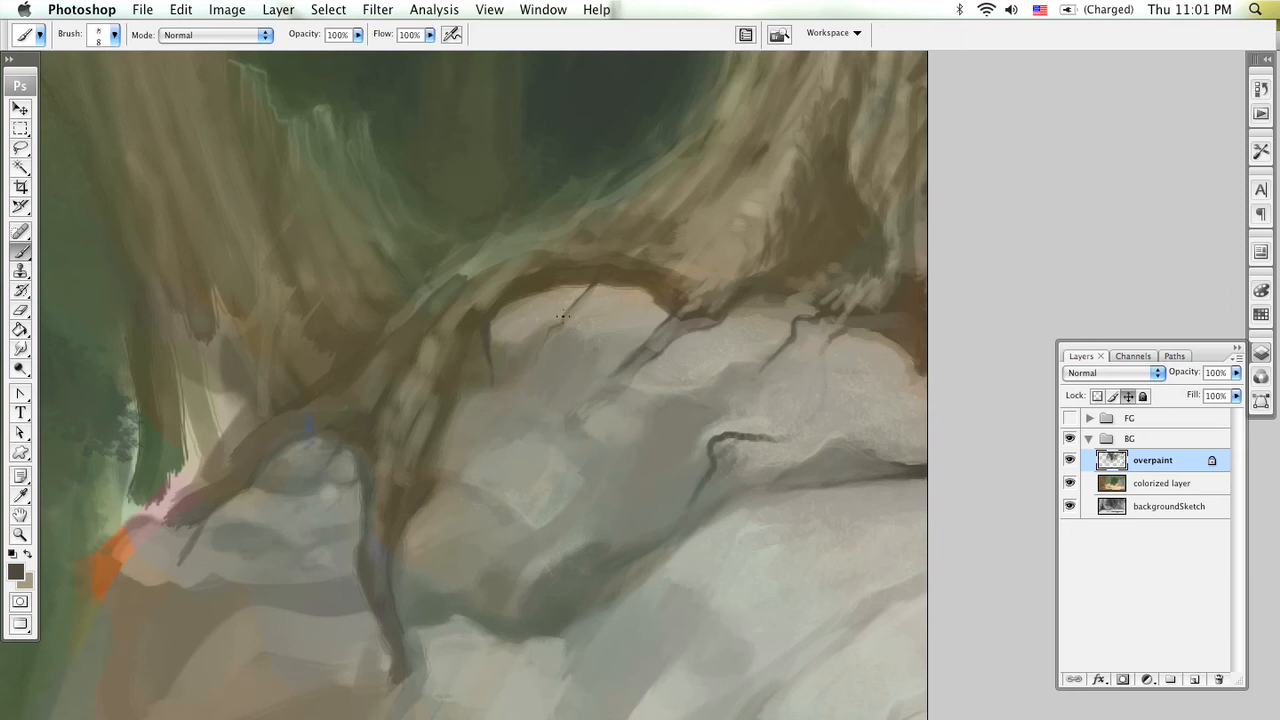
scroll(671, 306, "right", 5)
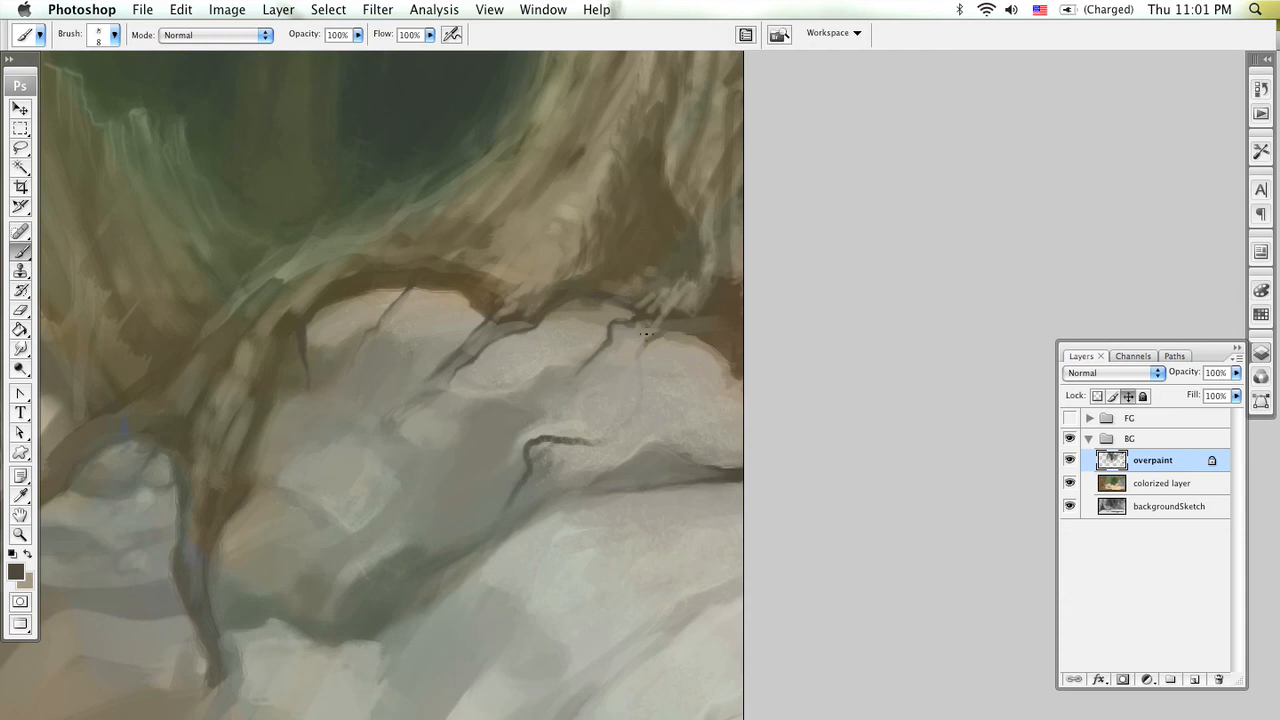
mouse_move(665, 329)
left_mouse_down()
mouse_move(626, 425)
mouse_move(601, 445)
mouse_move(550, 442)
mouse_move(604, 442)
mouse_move(591, 441)
mouse_move(616, 433)
mouse_move(640, 355)
left_mouse_up()
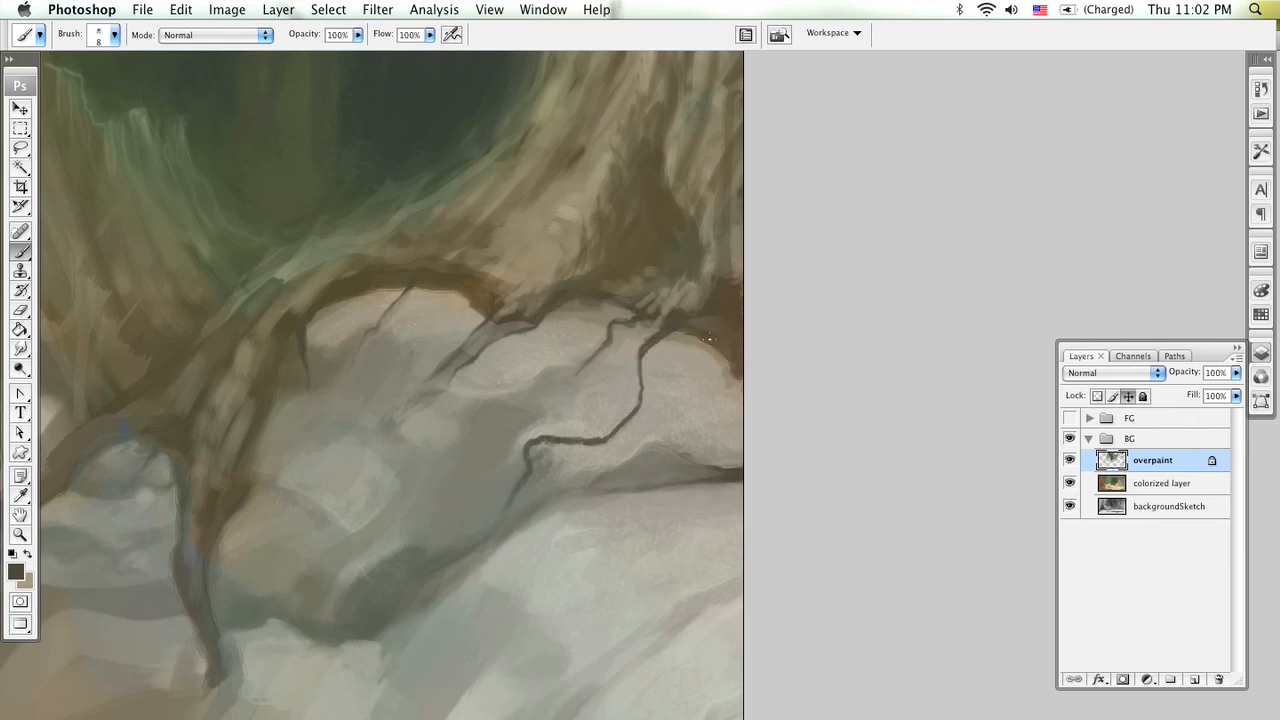
Step: Darken the hollow under the tree base at the canvas edge with a larger brush
key("bracketright")
key("bracketright")
key("bracketright")
key("bracketright")
key("bracketright")
key("bracketleft")
key("bracketleft")
key("bracketleft")
key("bracketleft")
key("bracketleft")
key("bracketright")
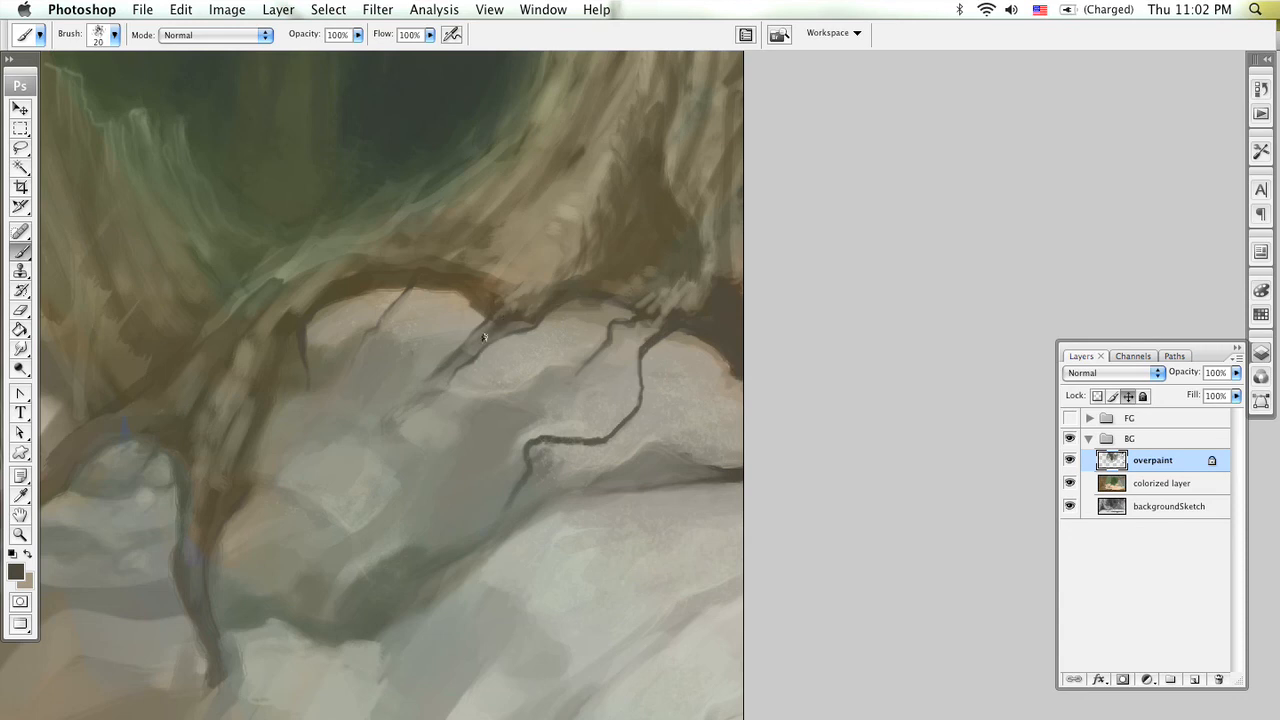
Step: Thicken the forked root between the upper boulders with a size 20 brush and extend its tip with a fine line
left_click_drag(487, 336, 451, 374)
left_click_drag(518, 319, 456, 366)
key("bracketleft")
key("bracketleft")
key("bracketleft")
key("bracketleft")
key("z")
left_click(572, 335)
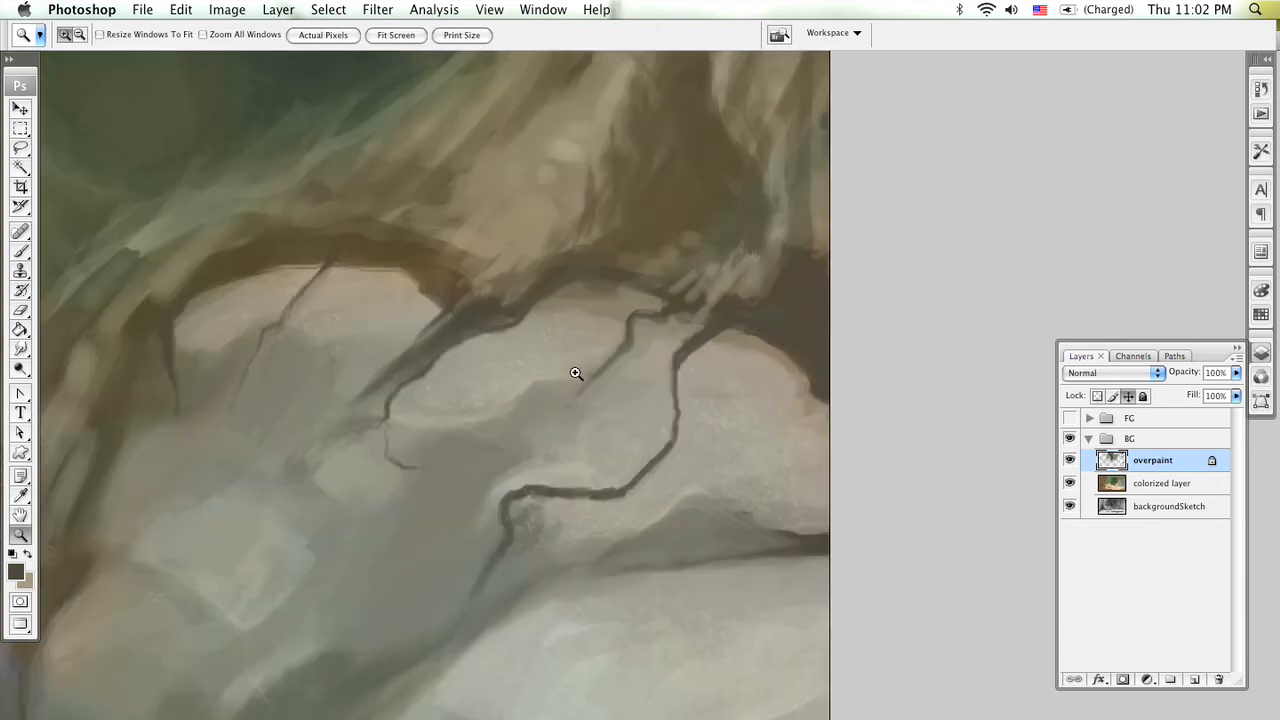
Step: Sample the light rock grey and trim the edges of the long winding root with a size 4 brush
left_click_drag(623, 411, 623, 351)
key("b")
left_click(522, 405, "alt")
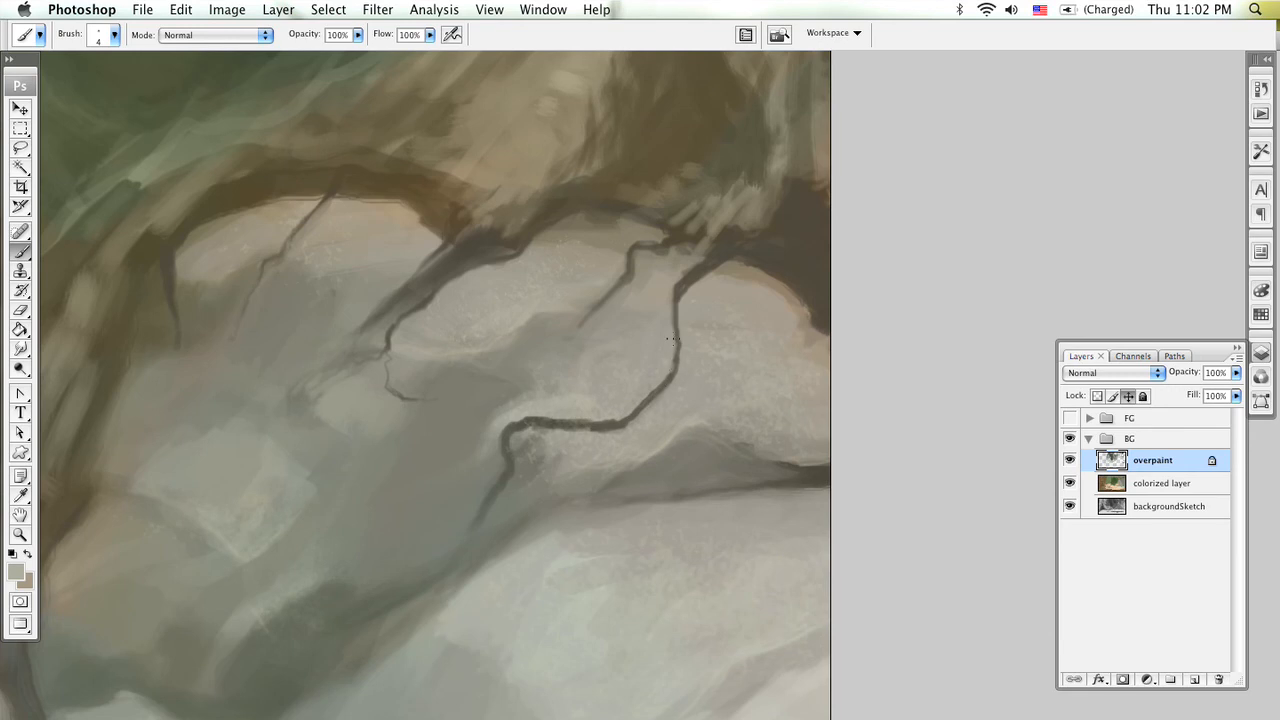
Step: Review the painted roots on the boulders together with both tree trunks at a wider view
key("bracketright")
key("bracketright")
key("bracketright")
key("bracketright")
key("bracketright")
key("bracketright")
key("bracketright")
key("bracketright")
key("bracketright")
key("super+minus")
key("z")
left_click(600, 340, "alt")
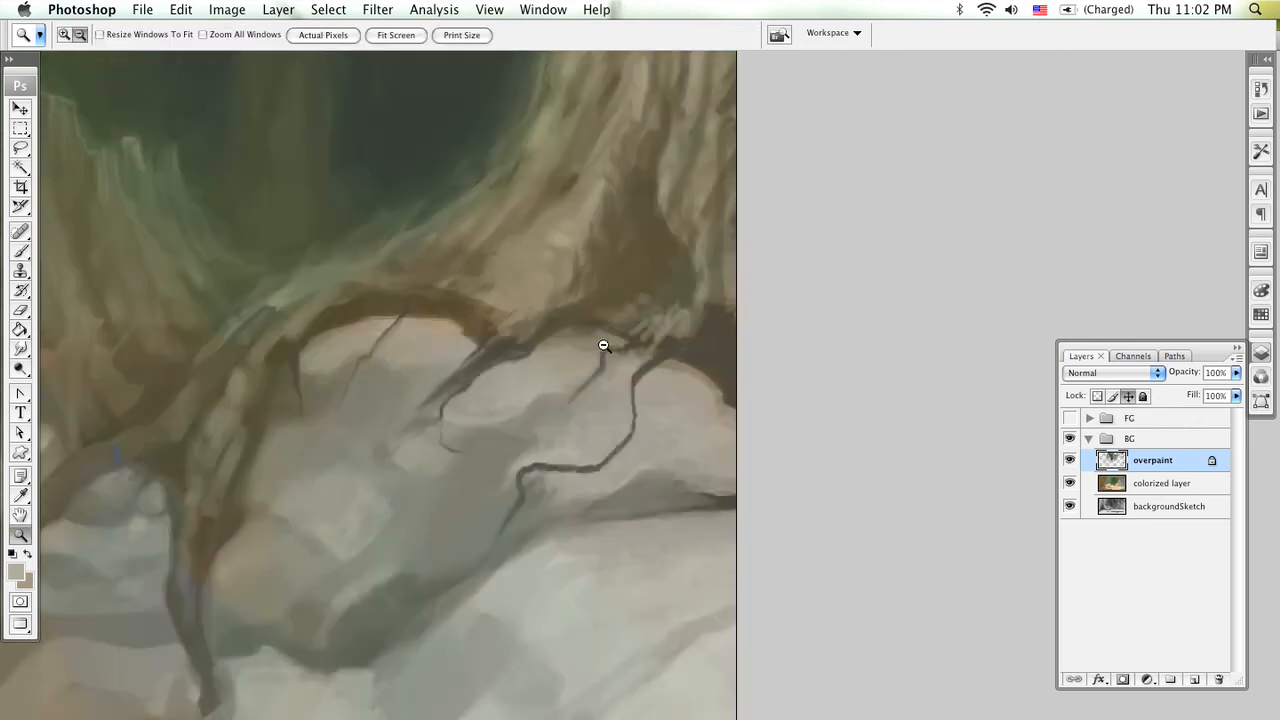
left_click(603, 345, "alt")
left_click(606, 350)
left_click_drag(606, 350, 568, 433)
left_click(620, 320)
key("b")
key("super+plus")
scroll(645, 348, "left", 5)
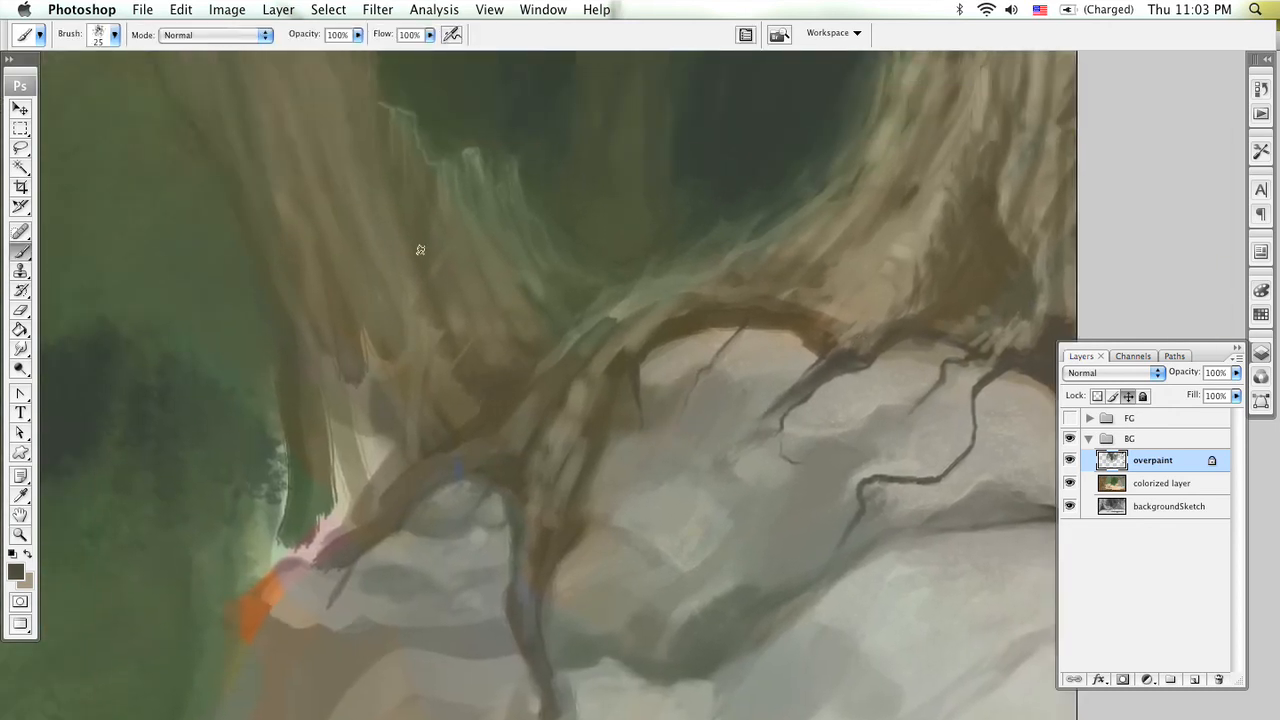
key("super+minus")
scroll(292, 153, "down", 2)
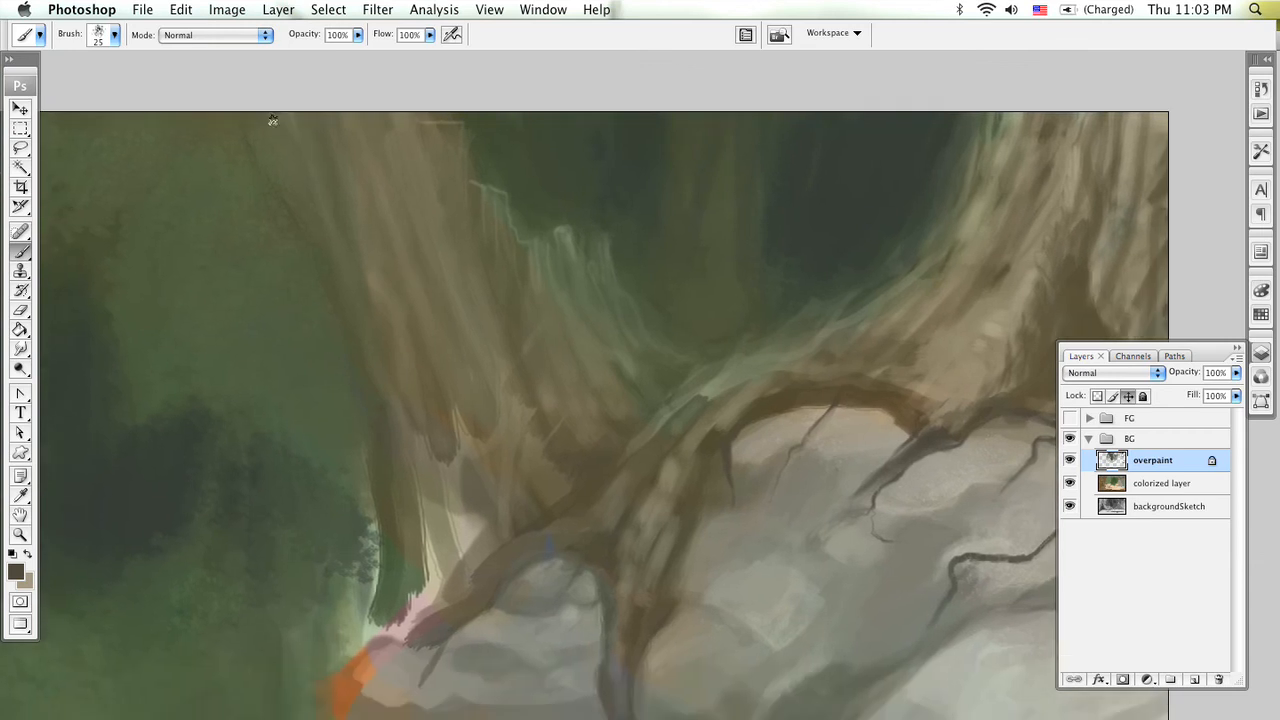
Step: Darken the distant trunk's outer edge and bark with a size 50 brush and refine its streaks at size 20
key("bracketright")
key("bracketright")
key("bracketright")
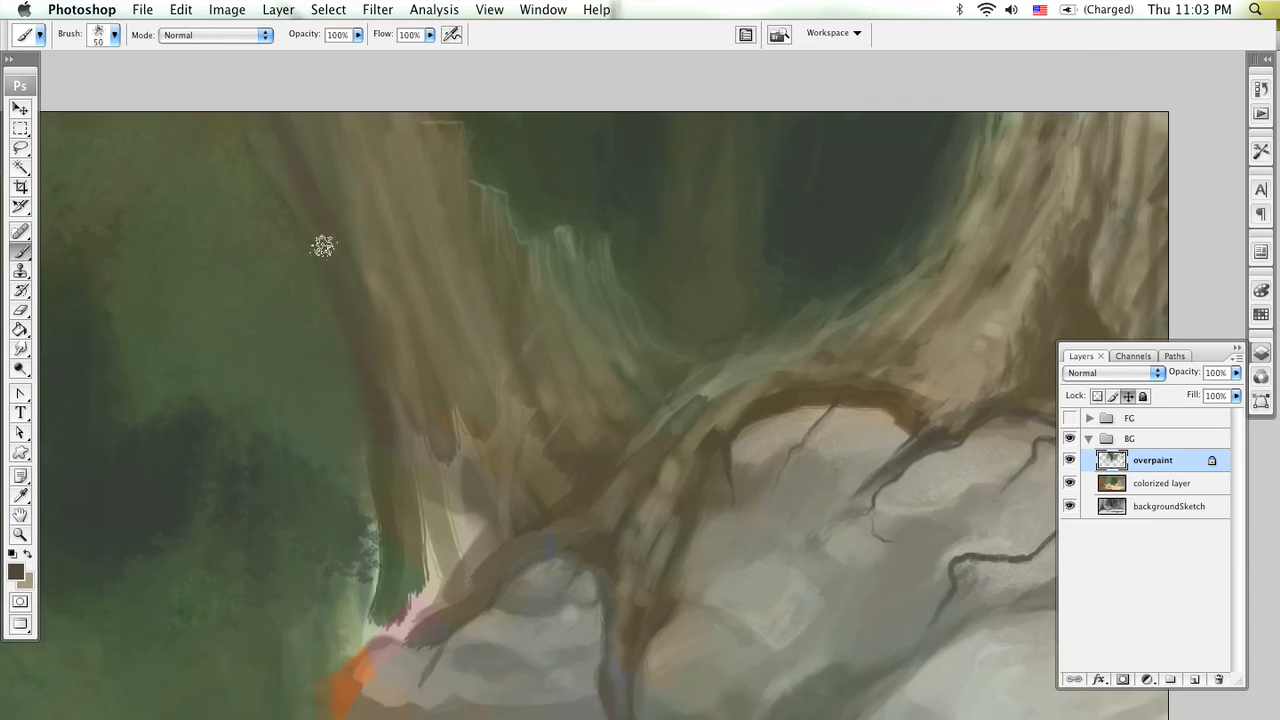
mouse_move(380, 451)
left_mouse_down()
mouse_move(402, 595)
mouse_move(386, 372)
mouse_move(277, 105)
mouse_move(268, 119)
mouse_move(248, 108)
mouse_move(357, 275)
mouse_move(405, 393)
mouse_move(316, 144)
mouse_move(340, 144)
mouse_move(362, 172)
mouse_move(371, 113)
mouse_move(416, 223)
mouse_move(412, 150)
mouse_move(439, 127)
mouse_move(461, 215)
mouse_move(494, 206)
mouse_move(514, 265)
mouse_move(532, 247)
mouse_move(642, 401)
mouse_move(617, 329)
mouse_move(683, 398)
mouse_move(689, 379)
mouse_move(709, 385)
mouse_move(620, 295)
mouse_move(683, 377)
left_mouse_up()
key("bracketleft")
key("bracketleft")
key("bracketleft")
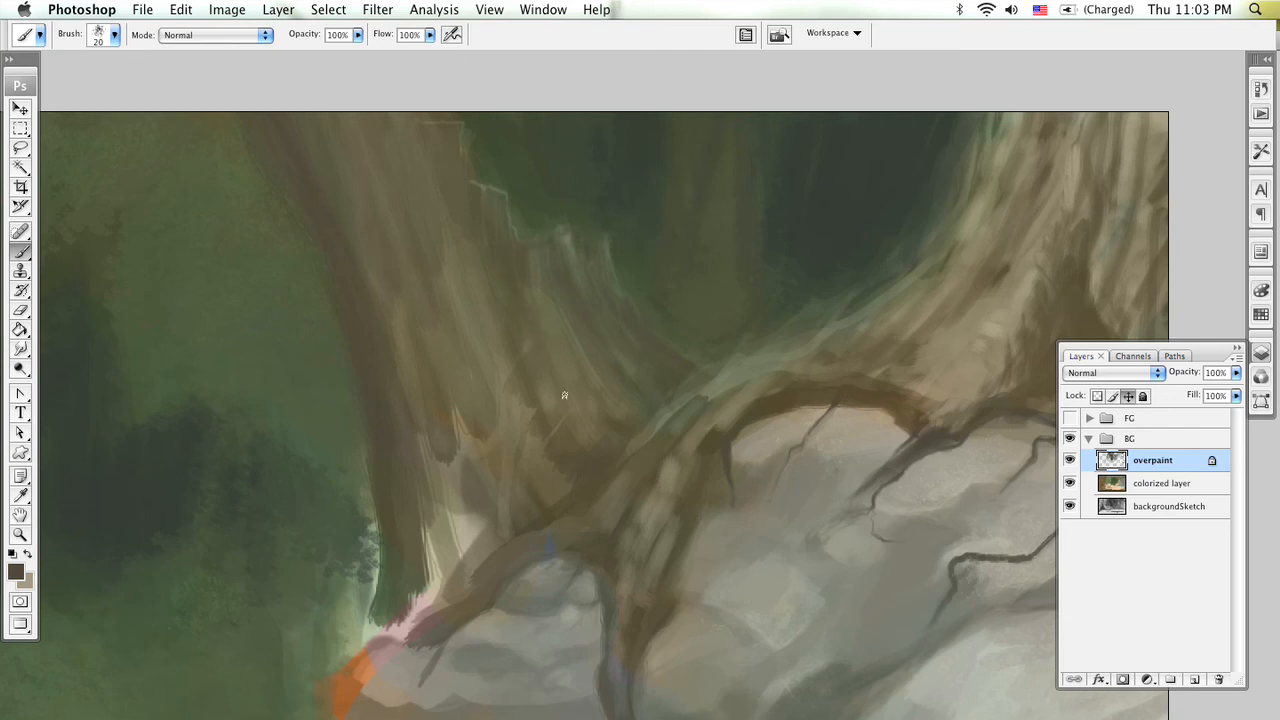
Step: Glaze brown over the distant trunk's bark from its upper part to the pale base with a size 80 brush
key("bracketright")
key("bracketright")
key("bracketright")
key("bracketright")
key("bracketright")
key("bracketright")
left_click_drag(395, 285, 460, 490)
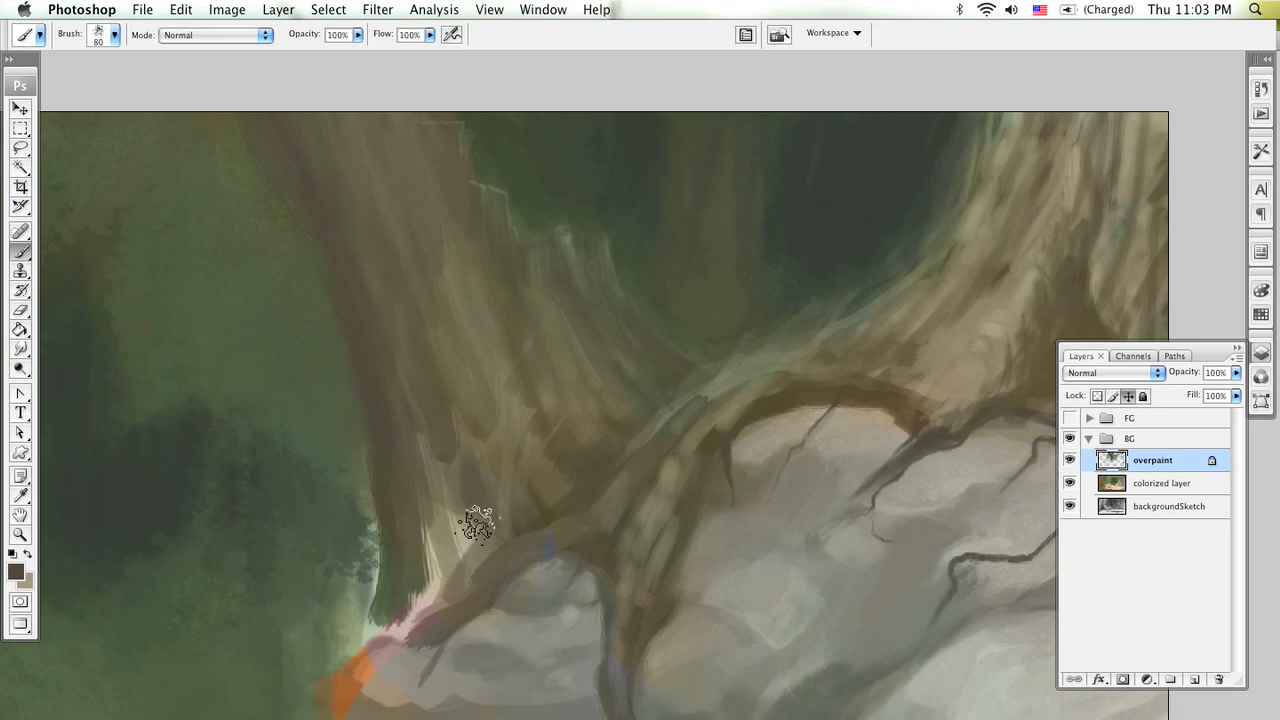
mouse_move(460, 354)
left_mouse_down()
mouse_move(434, 303)
mouse_move(485, 333)
mouse_move(500, 377)
left_mouse_up()
mouse_move(403, 191)
left_mouse_down()
mouse_move(521, 497)
mouse_move(424, 368)
mouse_move(443, 566)
left_mouse_up()
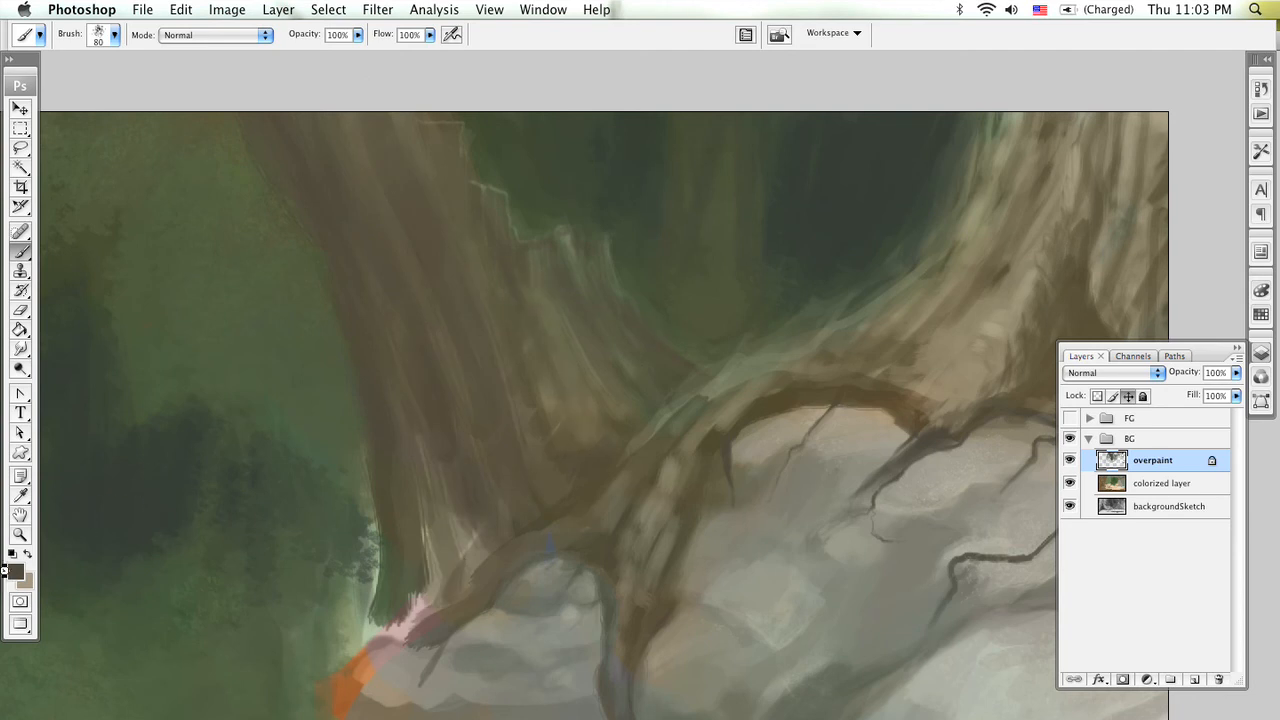
Step: Set the foreground colour to brown #4f432b and smooth the distant trunk's bark, reducing the brush to size 20 for details
left_click(12, 573)
left_click_drag(416, 290, 414, 289)
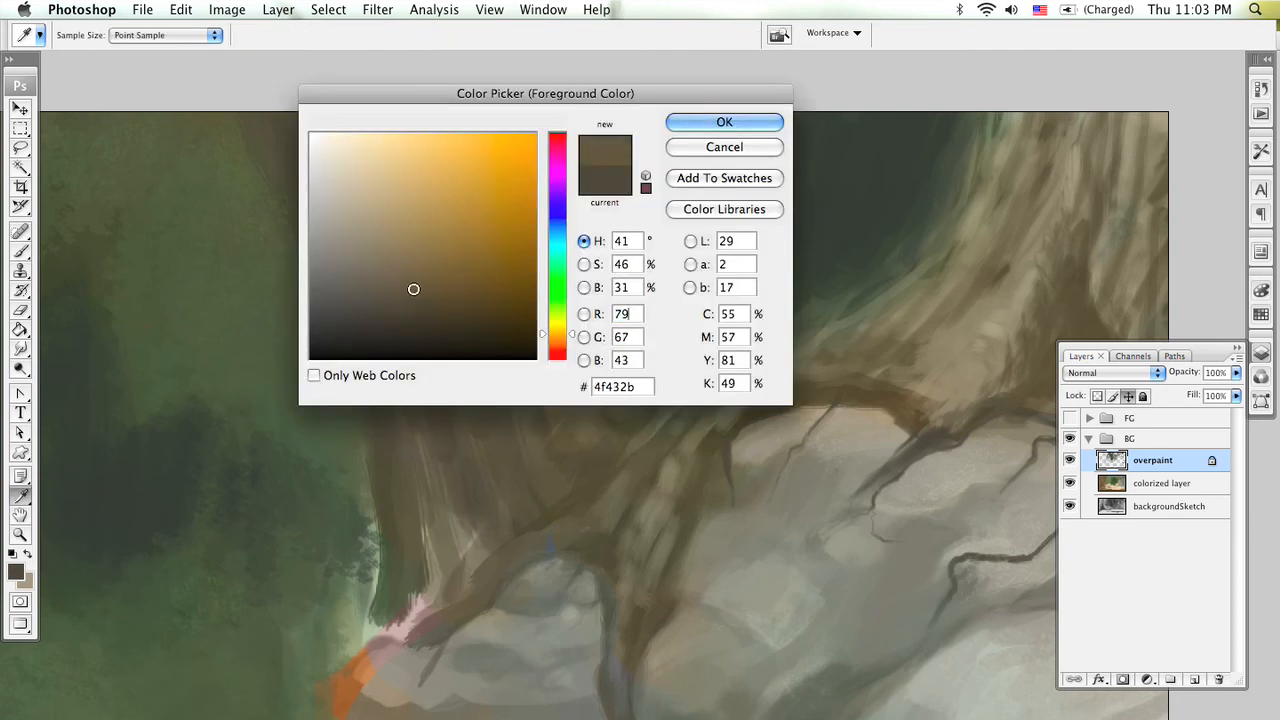
left_click(724, 121)
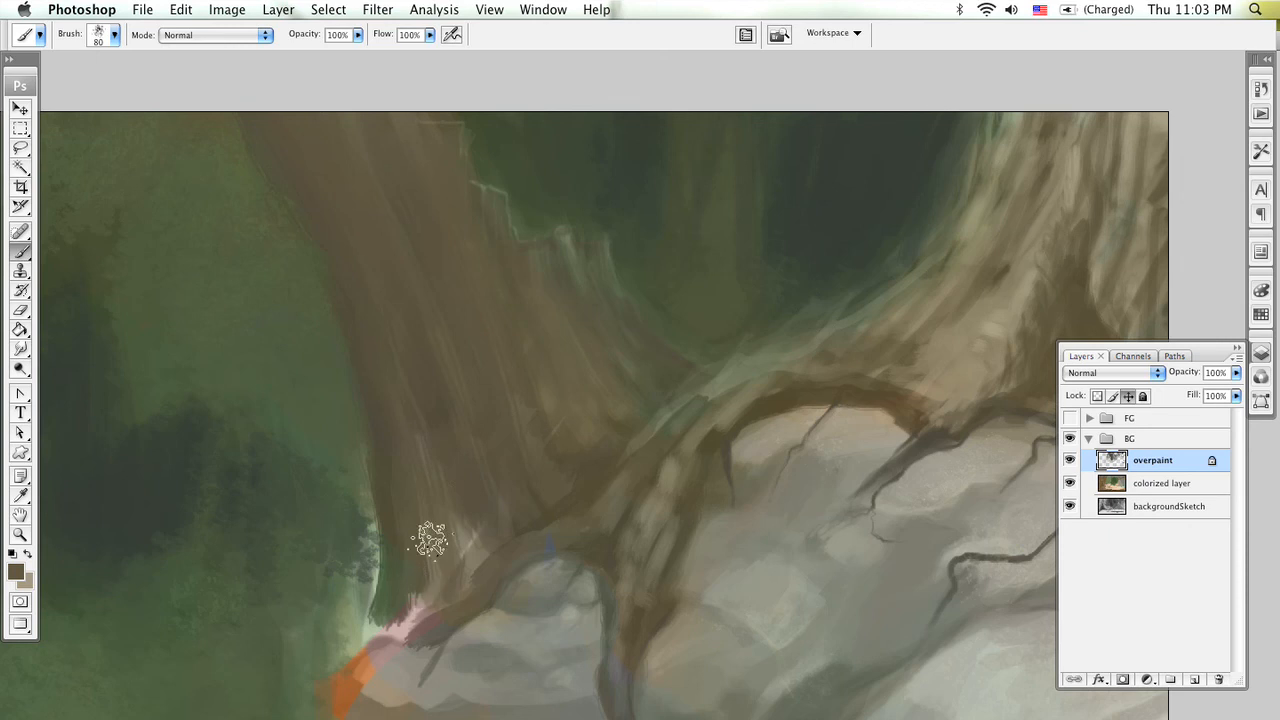
key("bracketleft")
key("bracketleft")
key("bracketleft")
key("bracketleft")
key("bracketleft")
key("bracketleft")
key("bracketleft")
key("bracketright")
Step: Set the foreground colour to #6b5933 and warm up the distant trunk's bark with lighter brown strokes
left_click(15, 570)
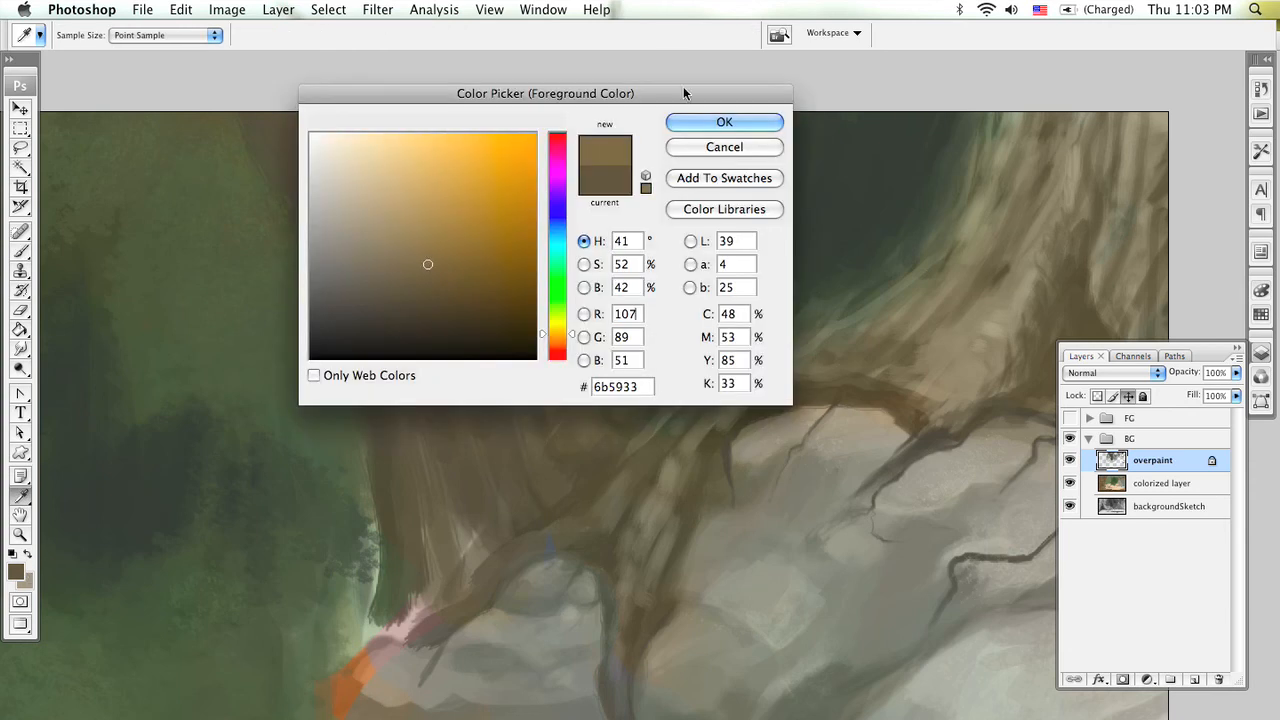
left_click(699, 120)
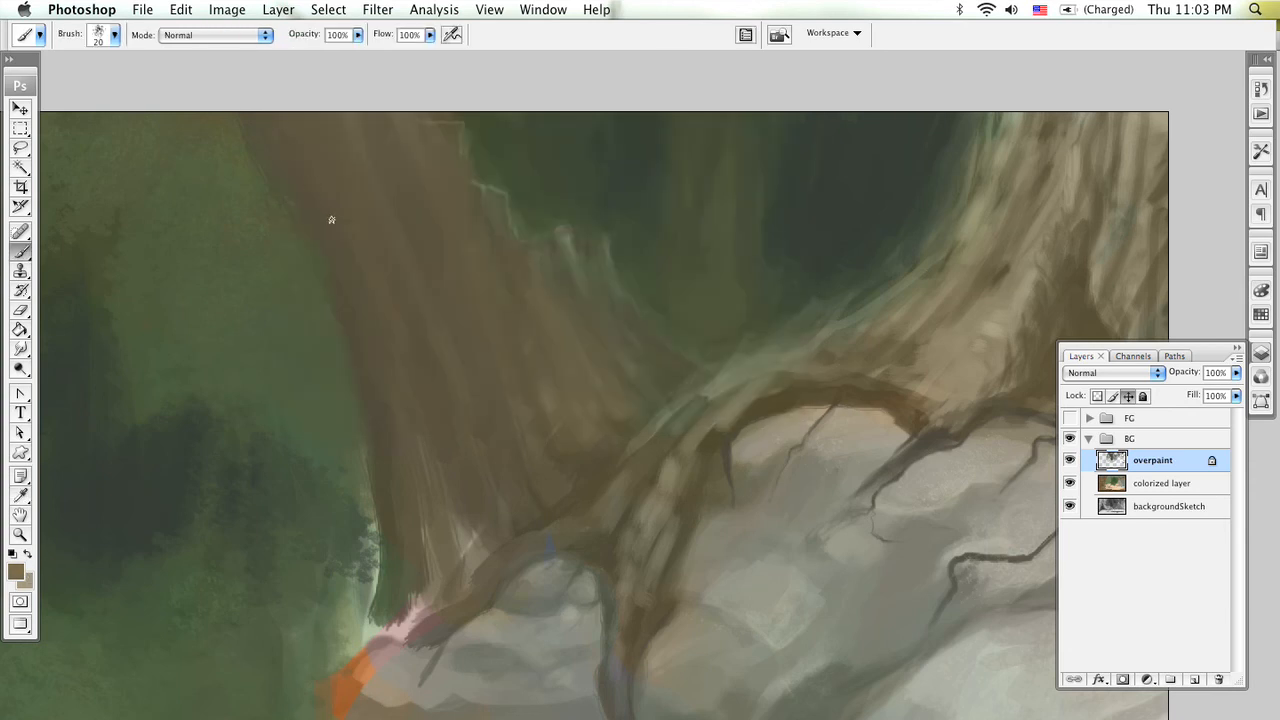
key("bracketleft")
key("bracketright")
key("bracketright")
key("bracketright")
key("bracketright")
key("bracketright")
key("bracketright")
key("bracketleft")
key("bracketleft")
key("bracketleft")
key("bracketleft")
key("bracketleft")
key("bracketleft")
key("bracketleft")
key("bracketleft")
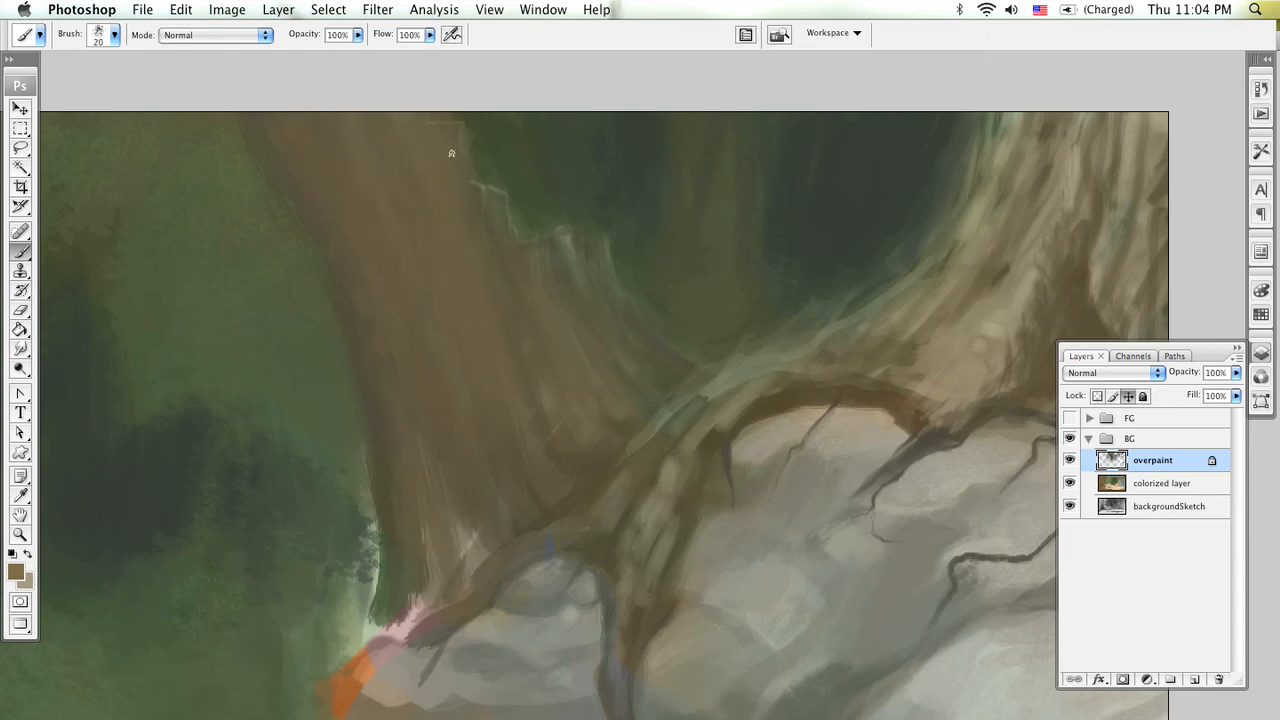
Step: Sample the dark brown near the trunk's base and paint fine bark lines over the distant trunk with a size 15 brush
key("period")
key("bracketleft")
key("bracketleft")
key("bracketright")
key("bracketright")
key("bracketright")
key("bracketleft")
key("bracketleft")
left_click(597, 463, "alt")
scroll(445, 323, "up", 1)
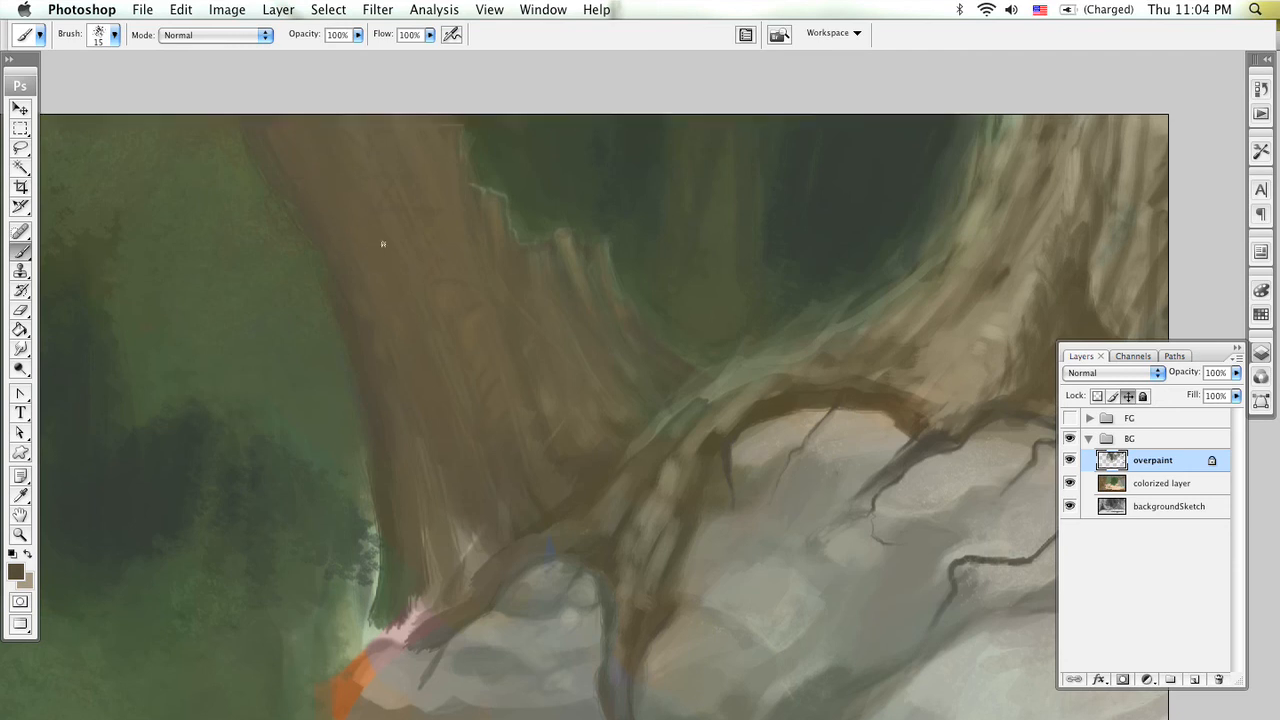
scroll(362, 217, "up", 3)
scroll(362, 217, "left", 3)
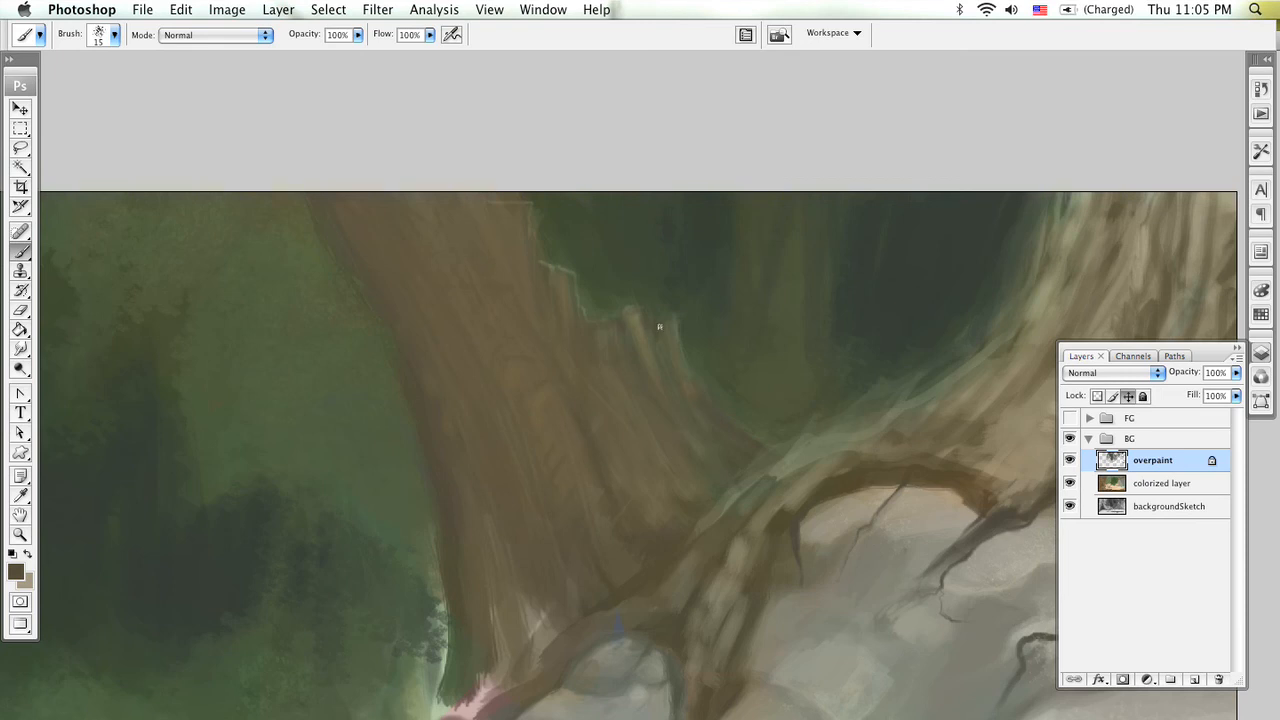
Step: Clean up the distant trunk's jagged broken edge against the dark foliage using sampled colours
left_click(561, 276, "alt")
mouse_move(535, 270)
left_mouse_down()
mouse_move(554, 349)
mouse_move(592, 325)
left_mouse_up()
left_click(567, 213, "alt")
left_click(642, 343, "alt")
Step: Switch to the 39 px dry brush and try textured bark strokes on the distant trunk with sampled browns
right_click(552, 342)
left_click_drag(925, 644, 1068, 518)
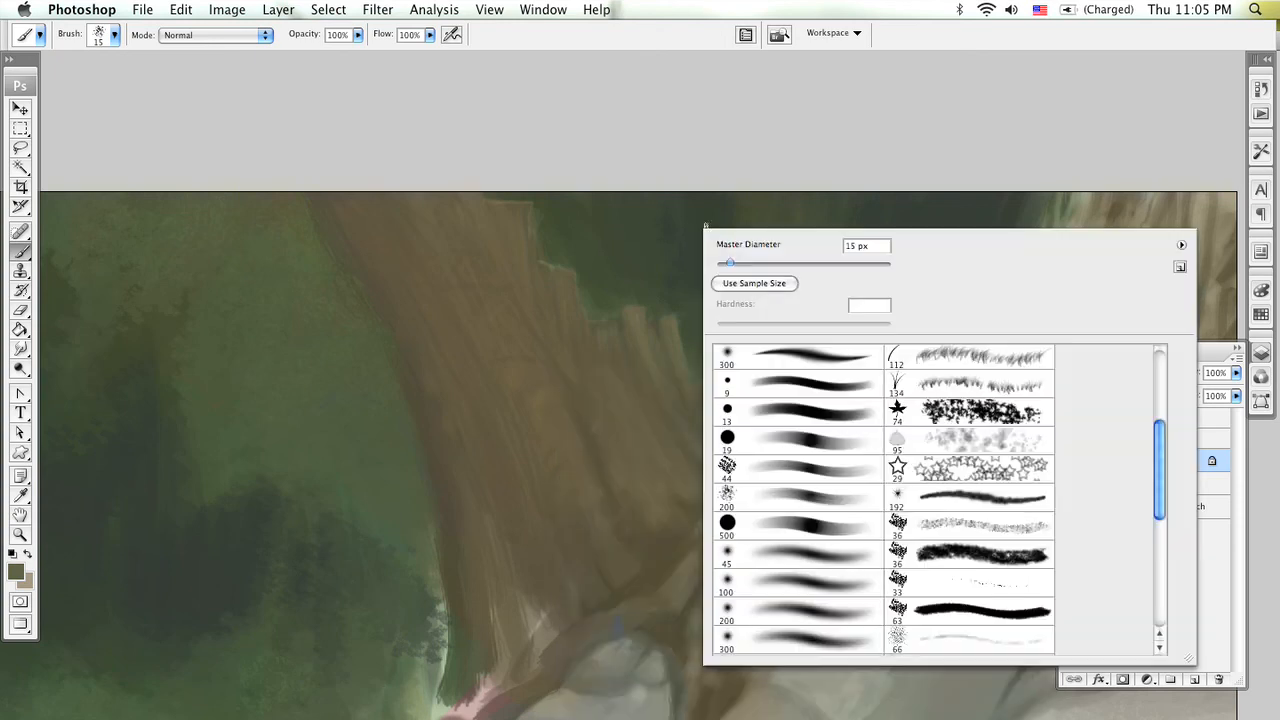
left_click_drag(1157, 487, 1150, 610)
left_click(992, 644)
key("Return")
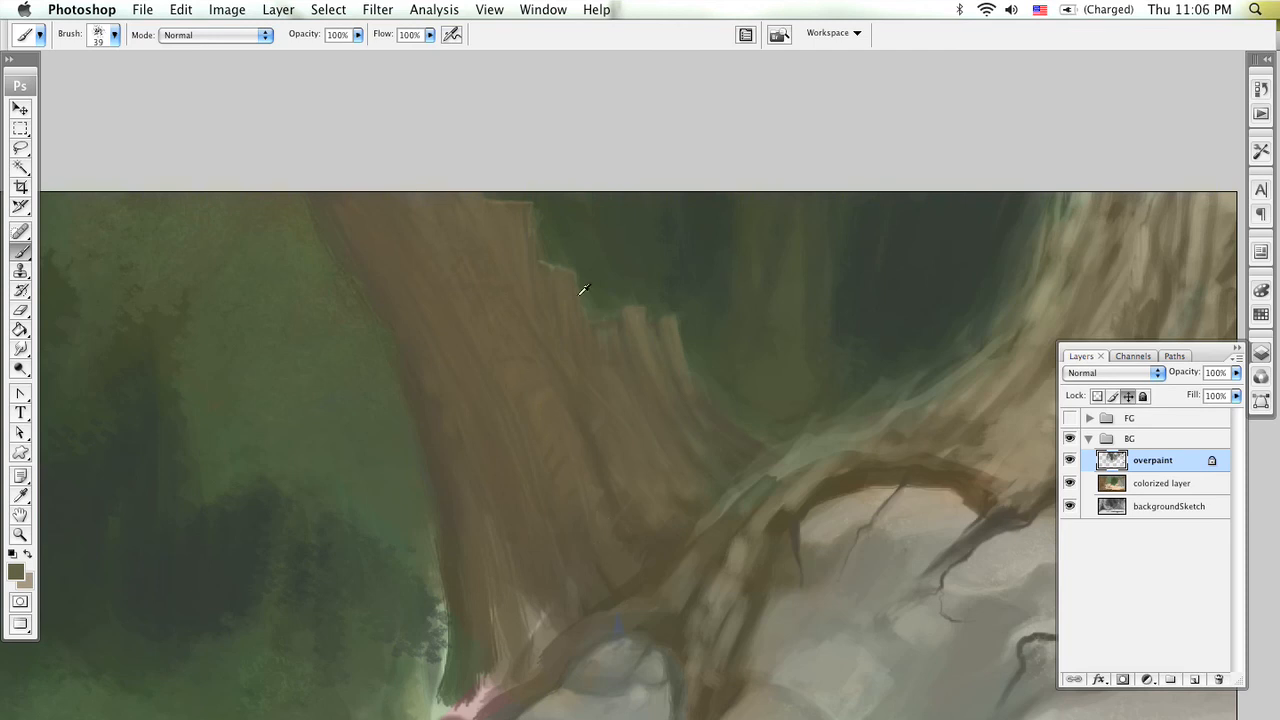
left_click(1020, 369, "alt")
left_click_drag(451, 194, 468, 261)
left_click(668, 553, "alt")
Step: Turn off Color Dynamics for the 39 px dry brush
left_click(746, 34)
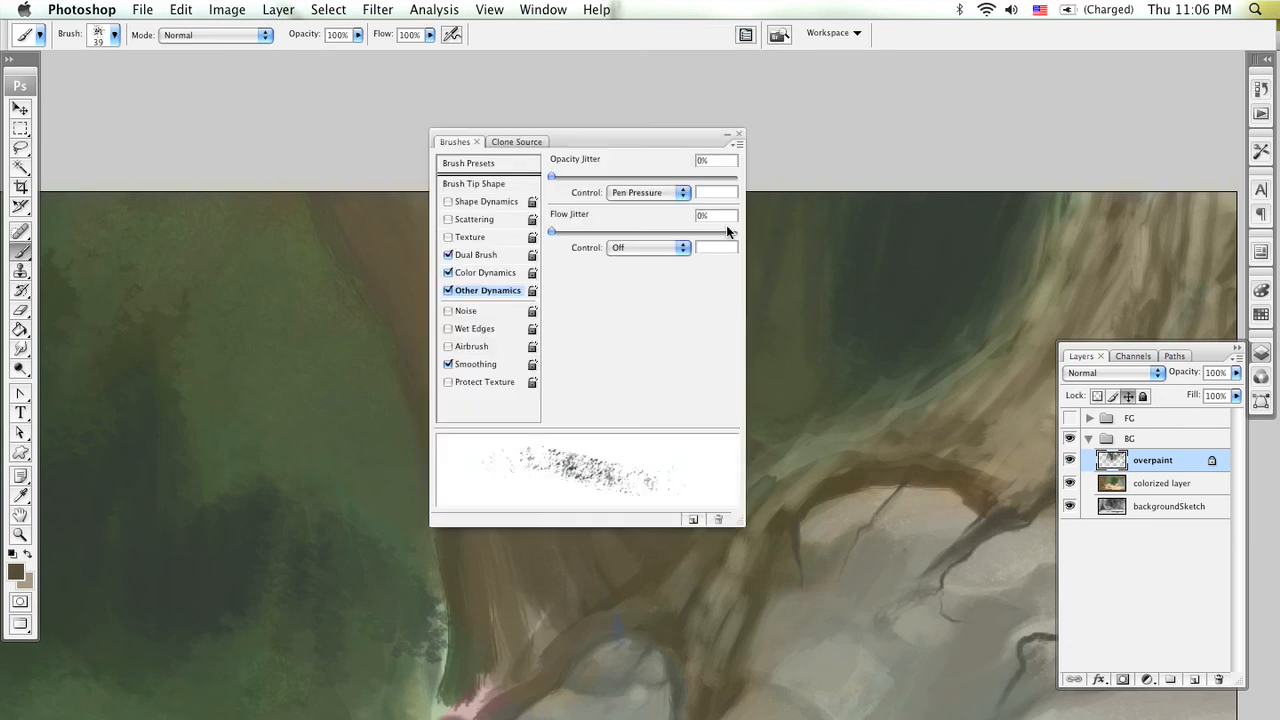
left_click(484, 273)
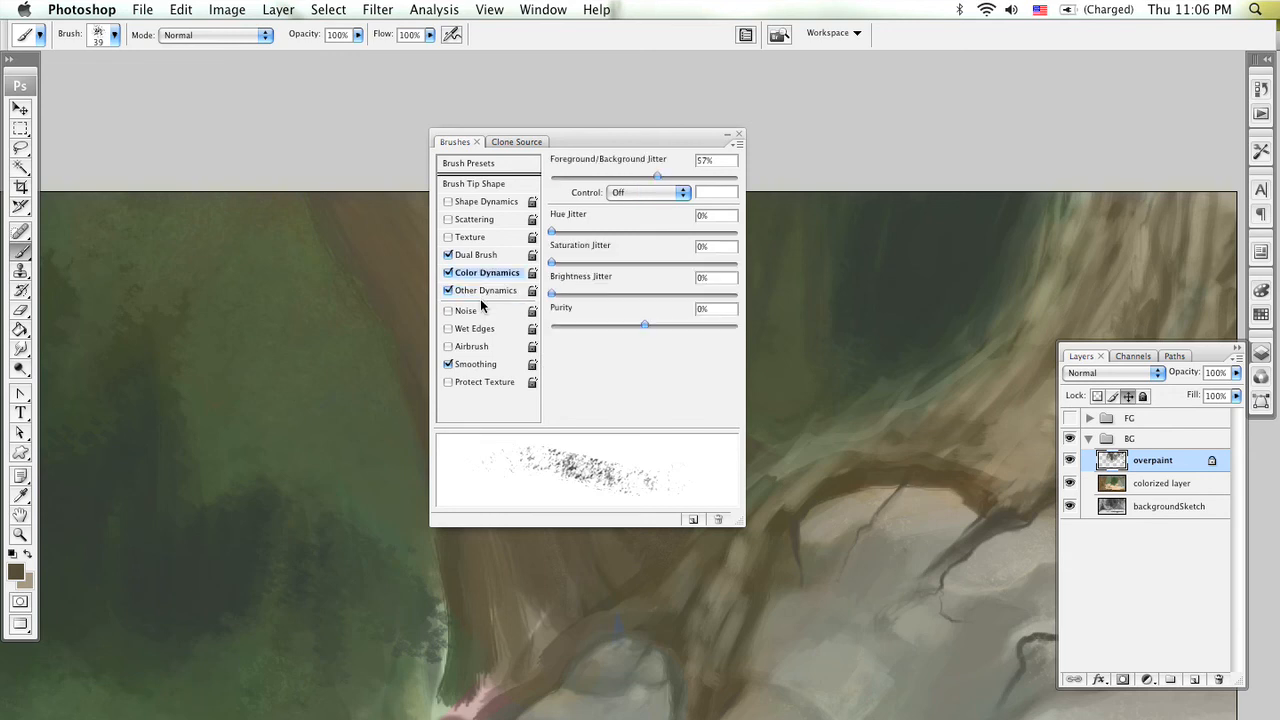
left_click(449, 274)
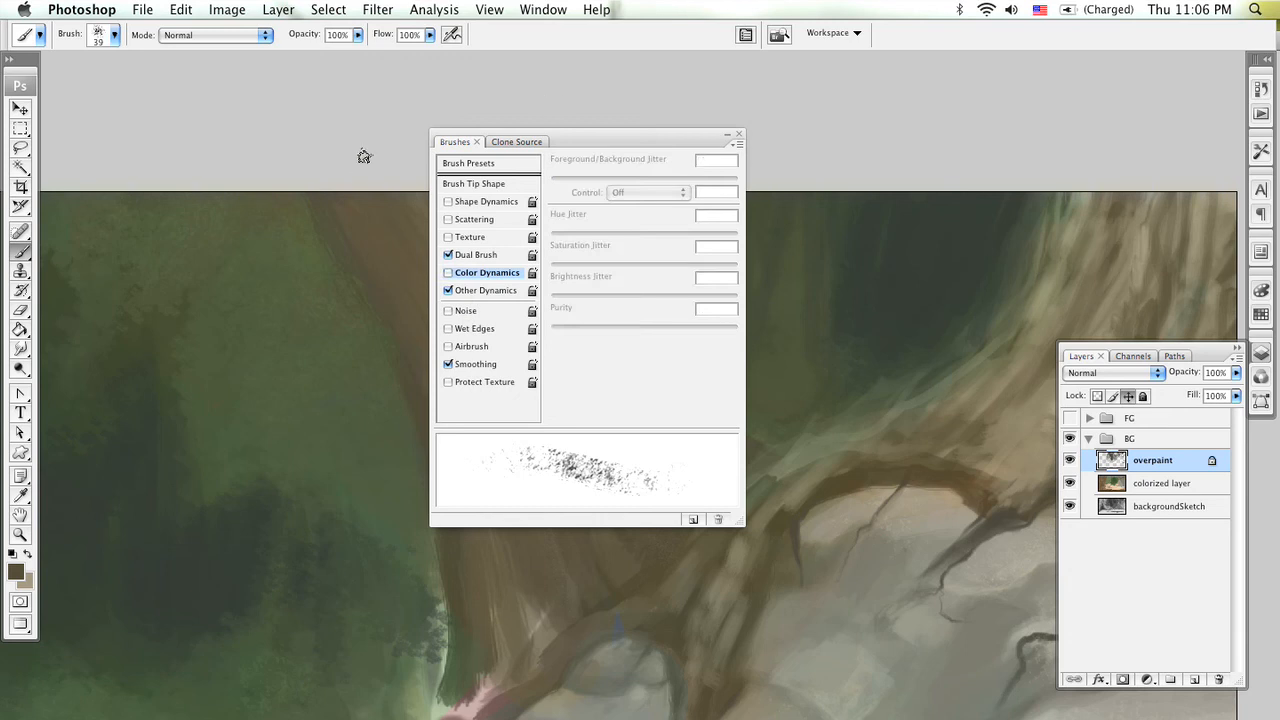
left_click(740, 136)
Step: Save the modified dry brush as a new preset named Dry Brush 1 1
right_click(683, 84)
key("Escape")
right_click(571, 274)
mouse_move(988, 653)
left_mouse_down()
mouse_move(988, 622)
mouse_move(988, 656)
left_mouse_up()
right_click(652, 201)
left_click(1127, 238)
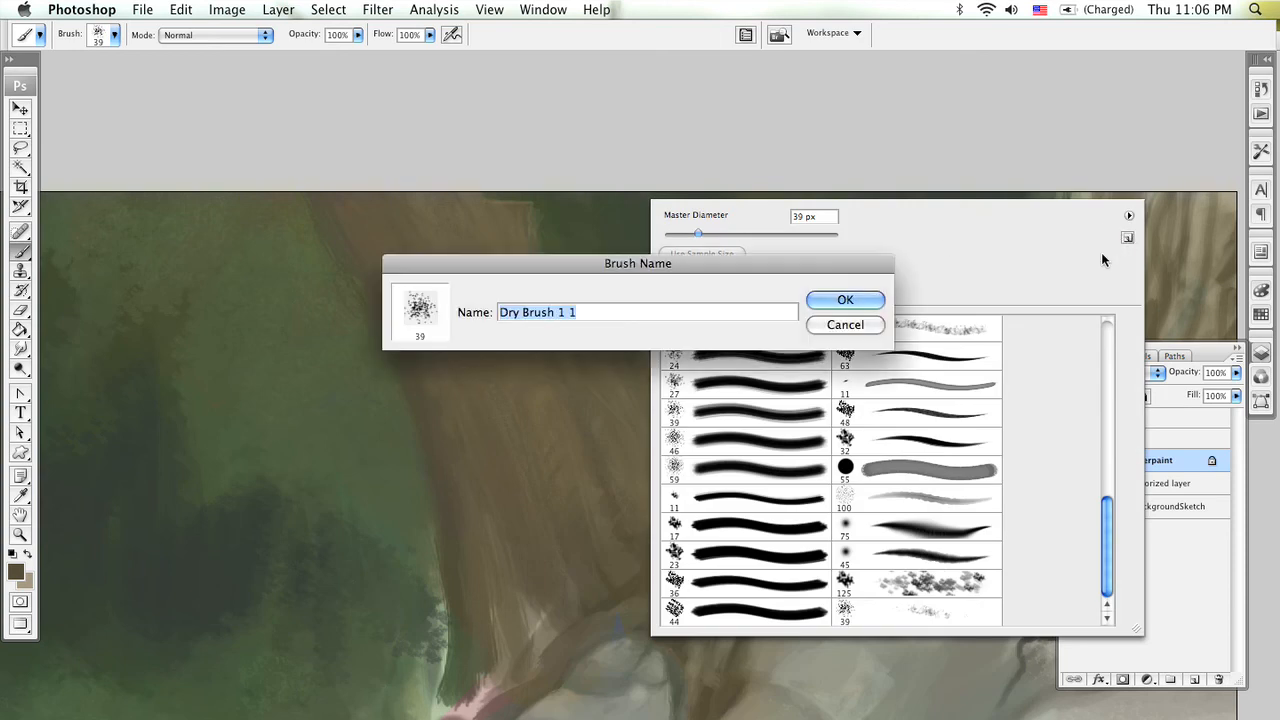
left_click(856, 300)
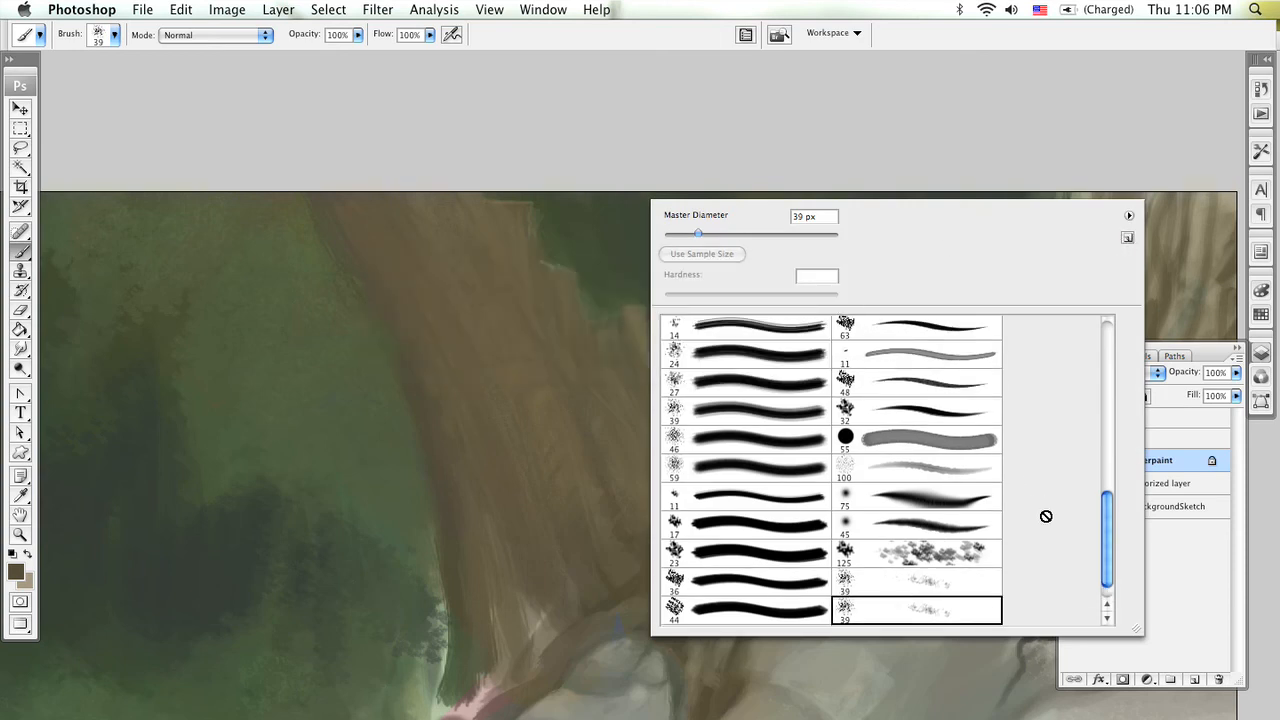
Step: Delete the old 39 px dry brush preset and select the newly saved one
left_click(975, 580)
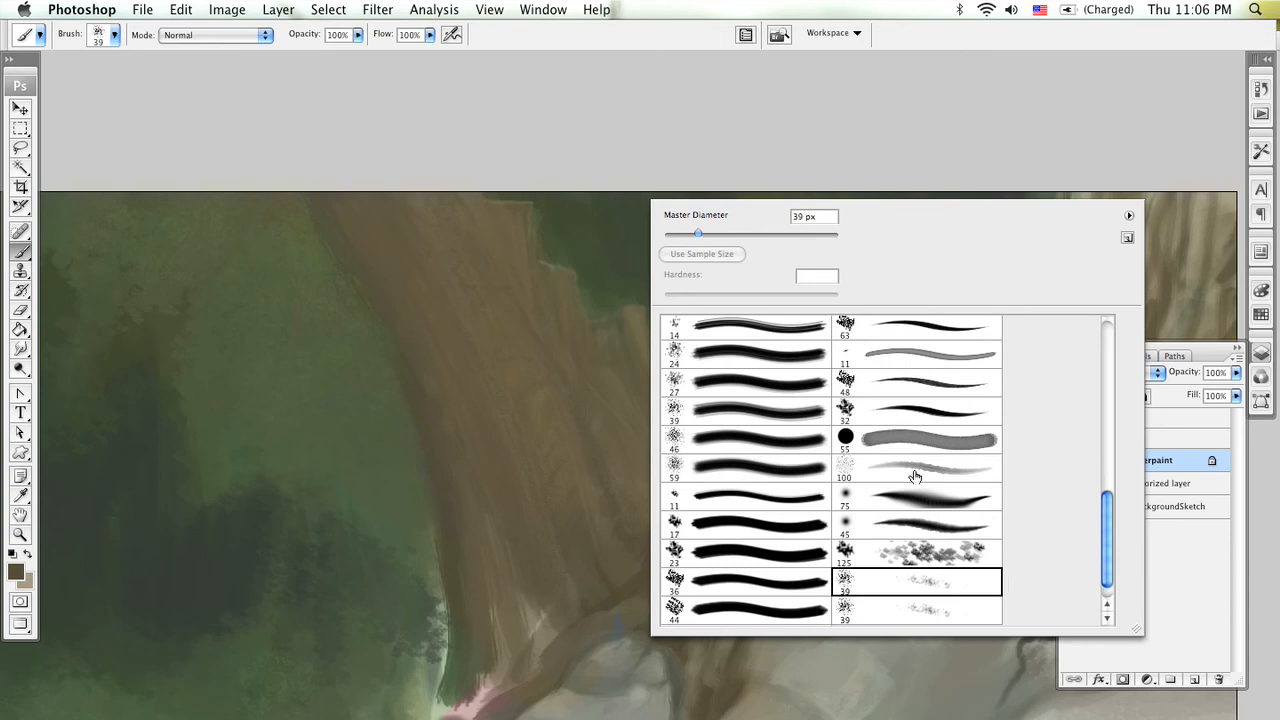
left_click(950, 583, "alt")
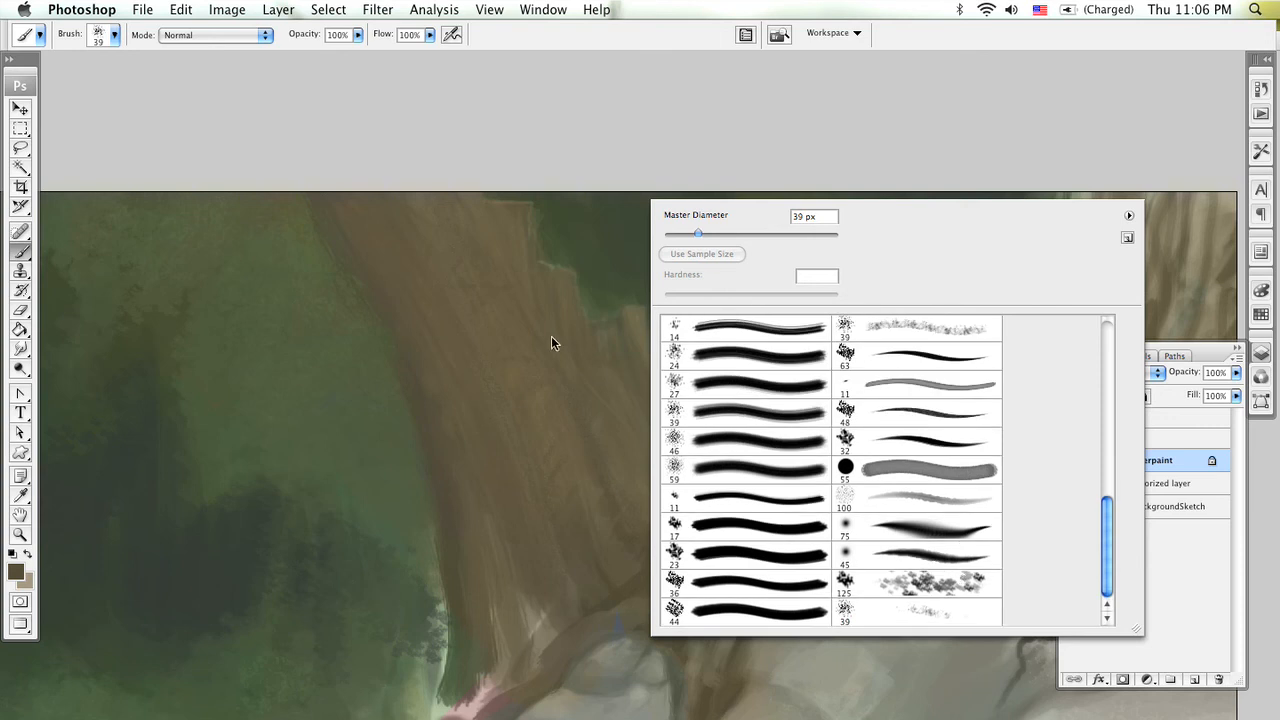
left_click(922, 616)
left_click(546, 256)
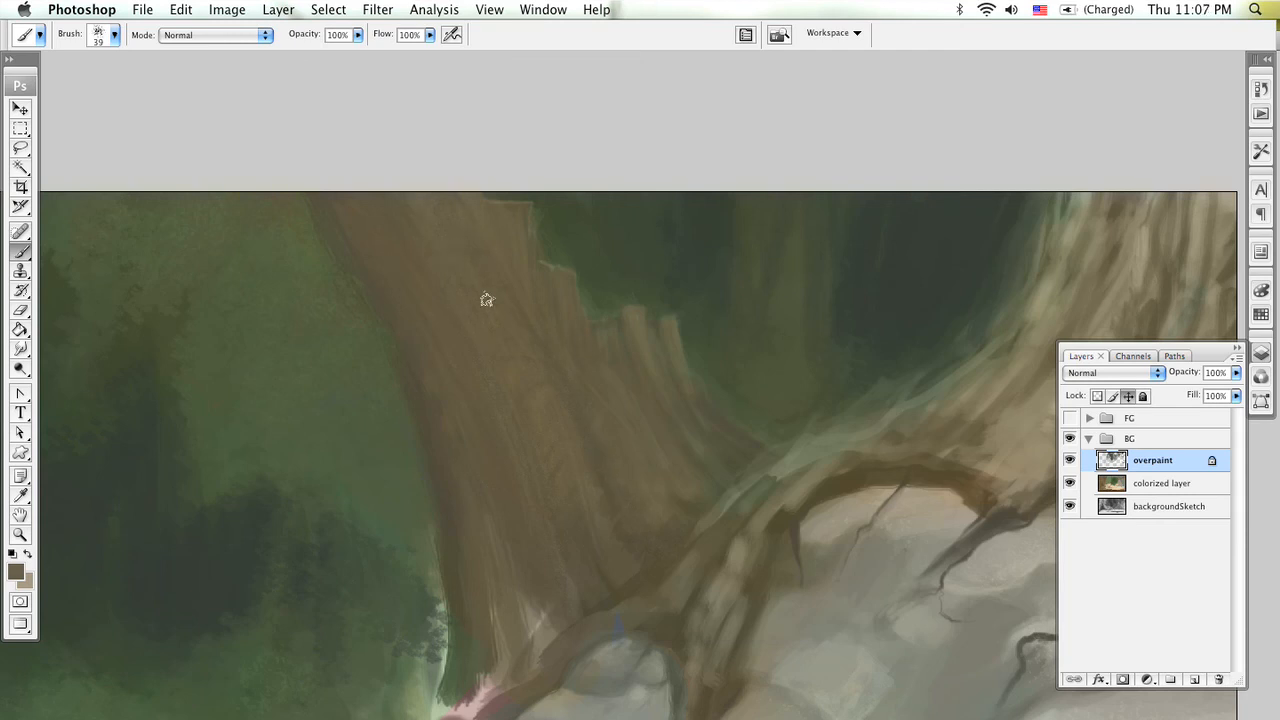
Step: Switch to a spatter brush and refine the distant trunk's bark and cracks with sampled browns at varying sizes
right_click(566, 443)
mouse_move(1017, 660)
left_mouse_down()
mouse_move(1016, 585)
mouse_move(763, 575)
left_mouse_up()
left_click(674, 585)
key("Return")
left_click(640, 574, "alt")
key("bracketleft")
key("bracketleft")
key("bracketleft")
key("bracketleft")
key("bracketleft")
key("bracketleft")
key("bracketleft")
key("bracketleft")
key("bracketleft")
key("bracketleft")
key("bracketleft")
left_click(521, 228, "alt")
key("bracketright")
key("bracketright")
Step: Paint dark brown over the arching root and up the near trunk's inner edge with a size 40 brush
mouse_move(745, 450)
left_mouse_down()
mouse_move(513, 362)
mouse_move(487, 314)
left_mouse_up()
key("super+equal")
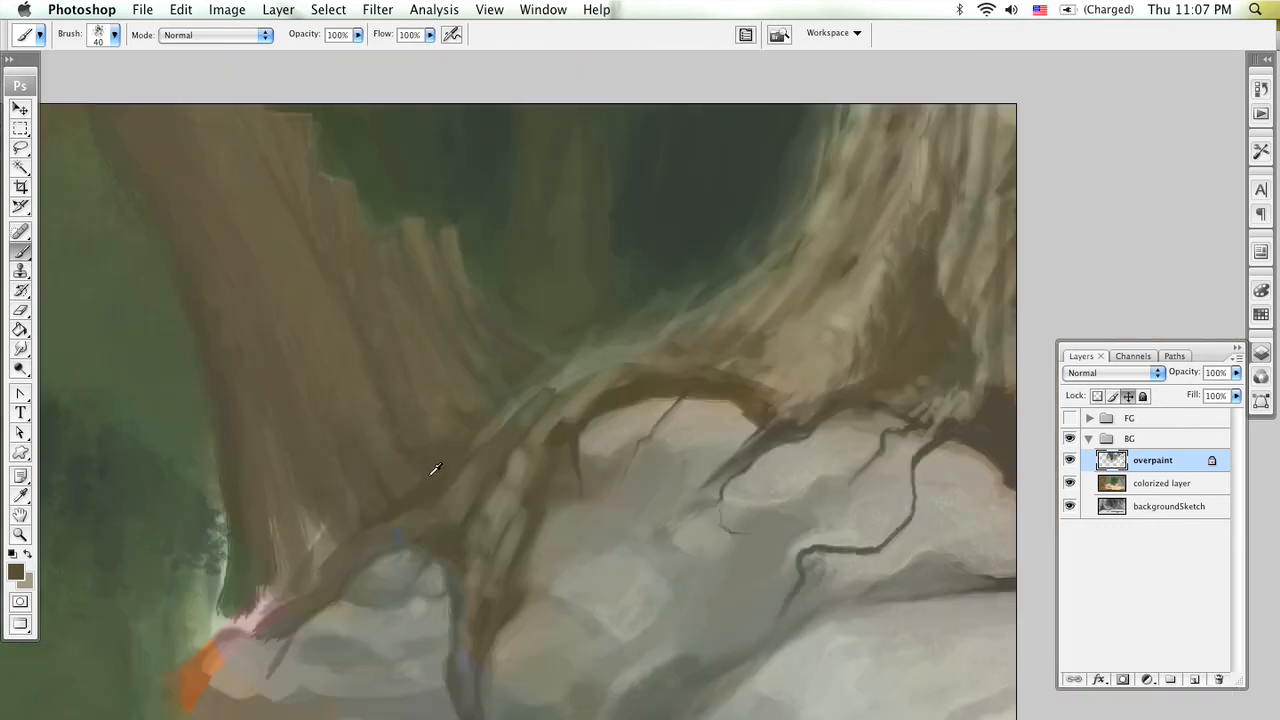
mouse_move(534, 449)
left_mouse_down()
mouse_move(514, 499)
mouse_move(480, 598)
mouse_move(496, 481)
mouse_move(516, 536)
left_mouse_up()
mouse_move(561, 408)
left_mouse_down()
mouse_move(577, 420)
mouse_move(643, 371)
mouse_move(614, 374)
mouse_move(614, 358)
mouse_move(786, 260)
mouse_move(846, 83)
mouse_move(836, 113)
left_mouse_up()
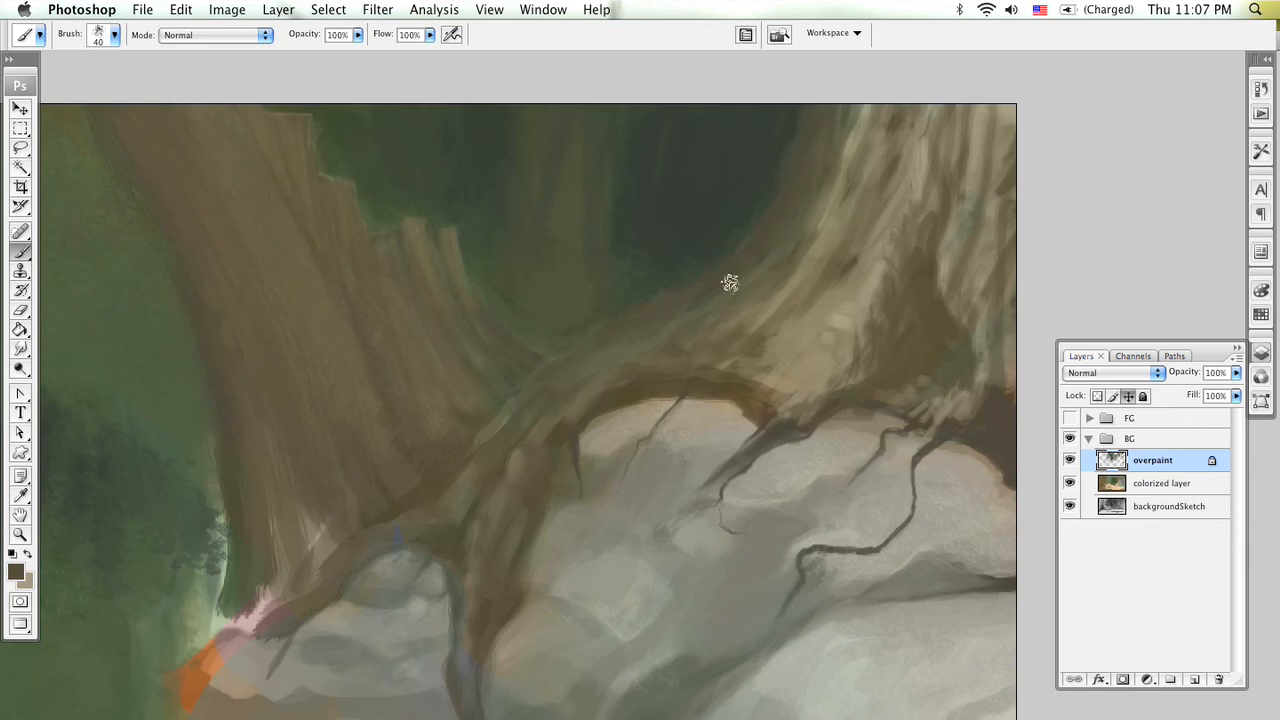
scroll(846, 149, "right", 5)
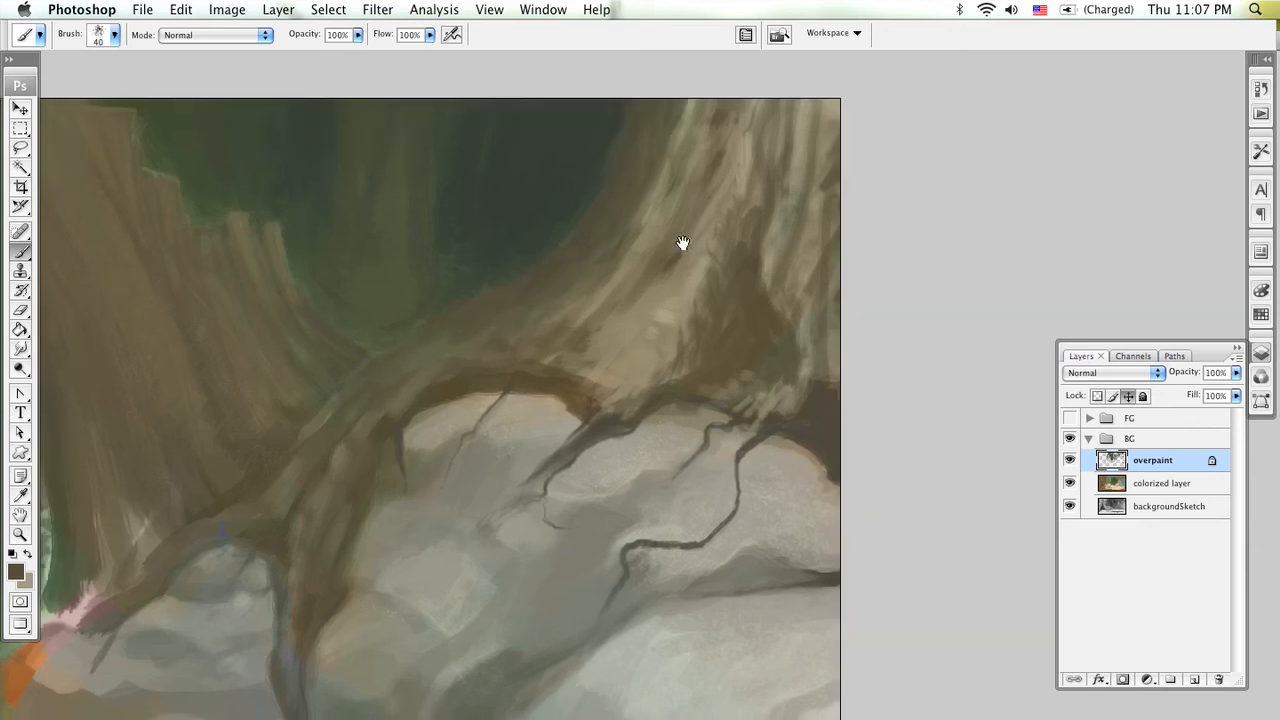
scroll(435, 319, "left", 5)
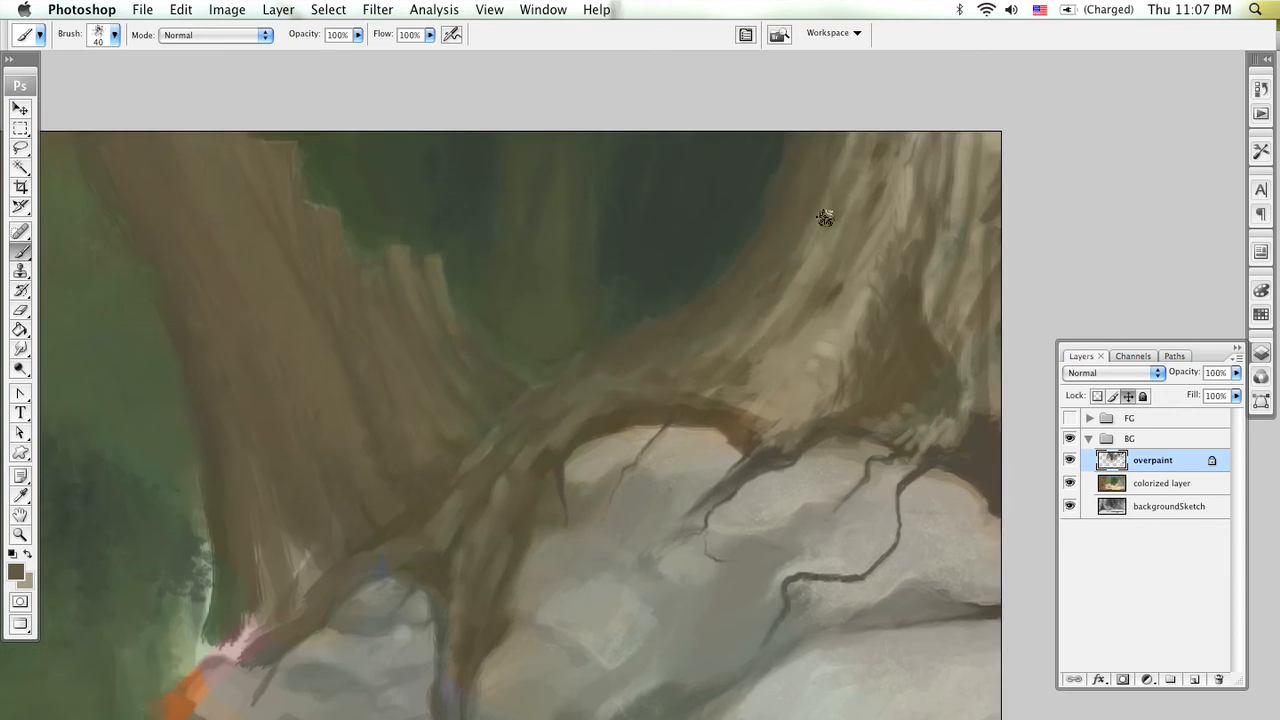
Step: Glaze brown over the near trunk and its arching roots with a size 100 brush, reducing it to size 45 for root details
key("bracketright")
key("bracketright")
key("bracketright")
key("bracketright")
key("bracketright")
key("bracketright")
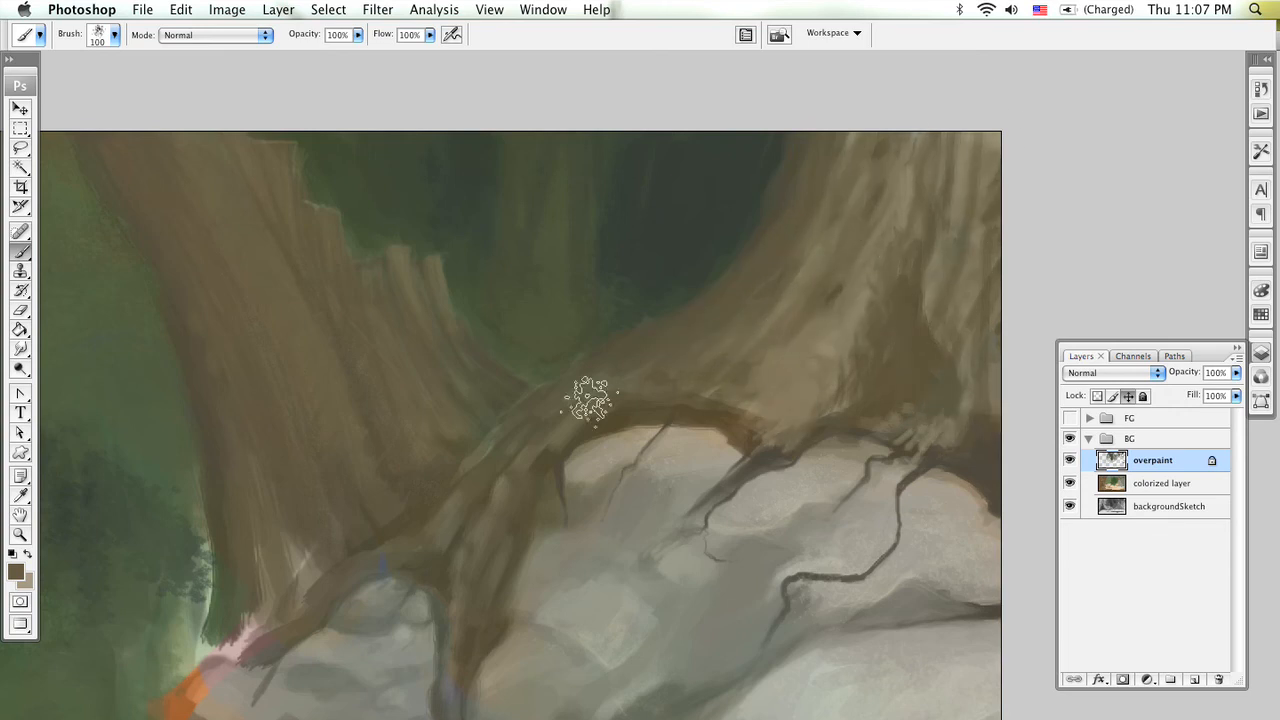
mouse_move(490, 600)
left_mouse_down()
mouse_move(560, 386)
mouse_move(552, 372)
left_mouse_up()
key("bracketleft")
key("bracketleft")
key("bracketleft")
key("bracketleft")
key("bracketleft")
key("bracketleft")
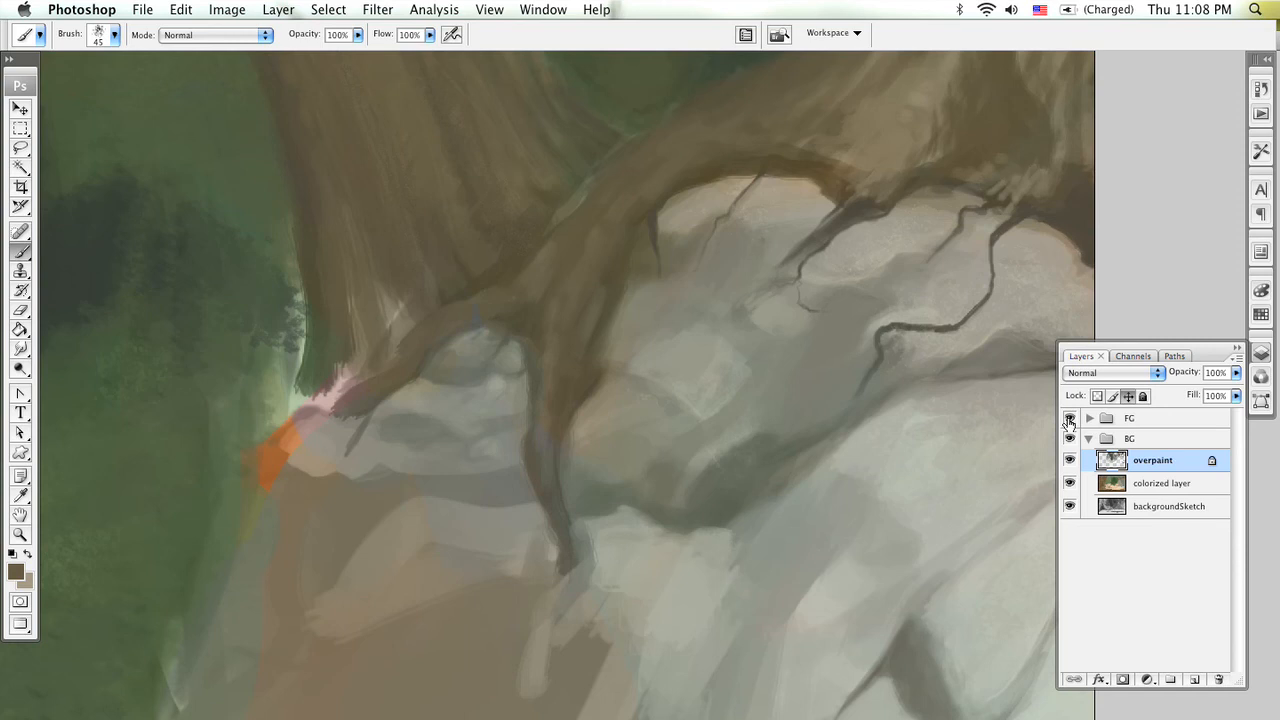
Step: Show the FG group to check the foreground against the painted background, and hide it again
left_click(1069, 418)
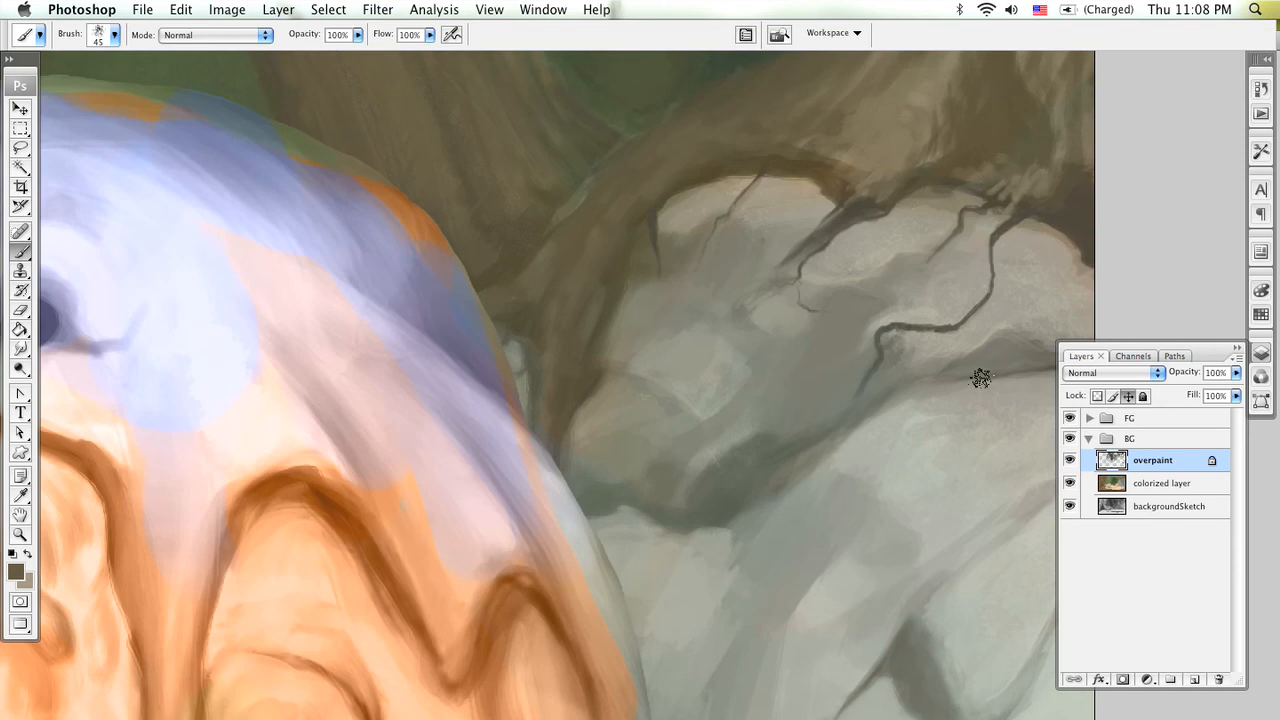
left_click(1069, 418)
key("super+equal")
scroll(700, 280, "up", 2)
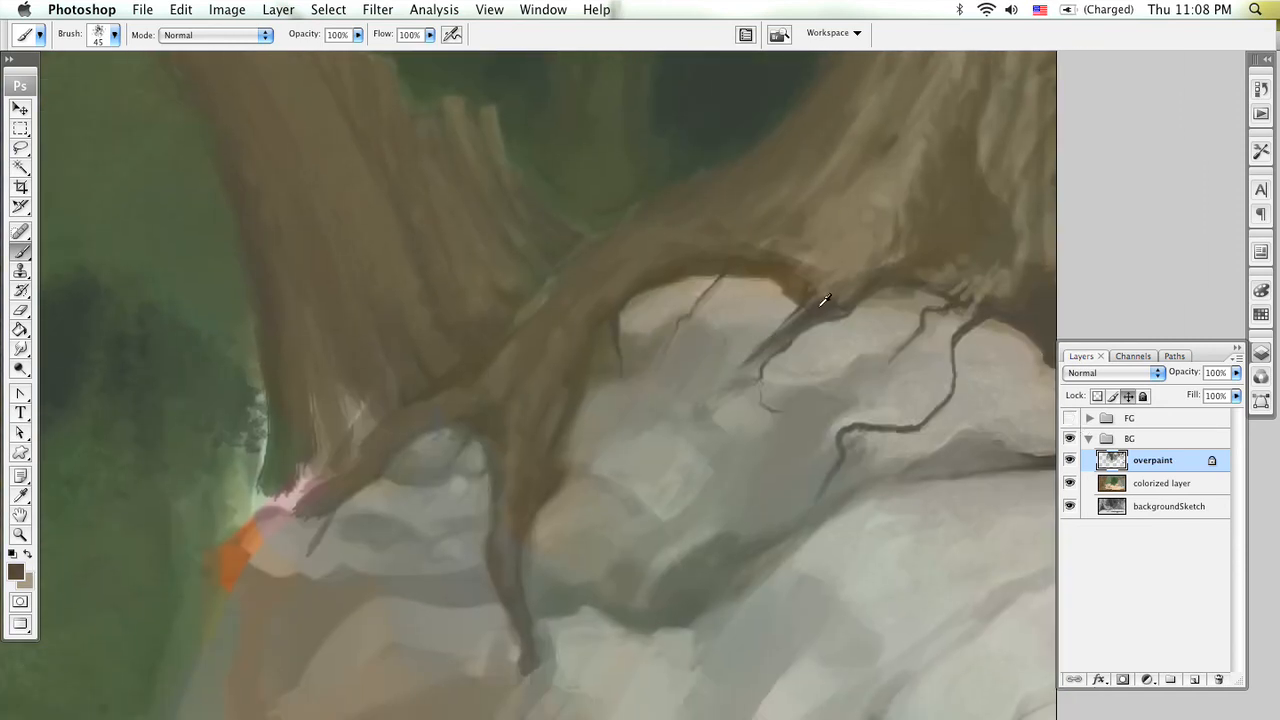
Step: Paint a small grey-brown rock in the gap between the distant trunk and the arching root using sampled rock colours
scroll(575, 335, "left", 3)
scroll(575, 335, "up", 1)
key("bracketleft")
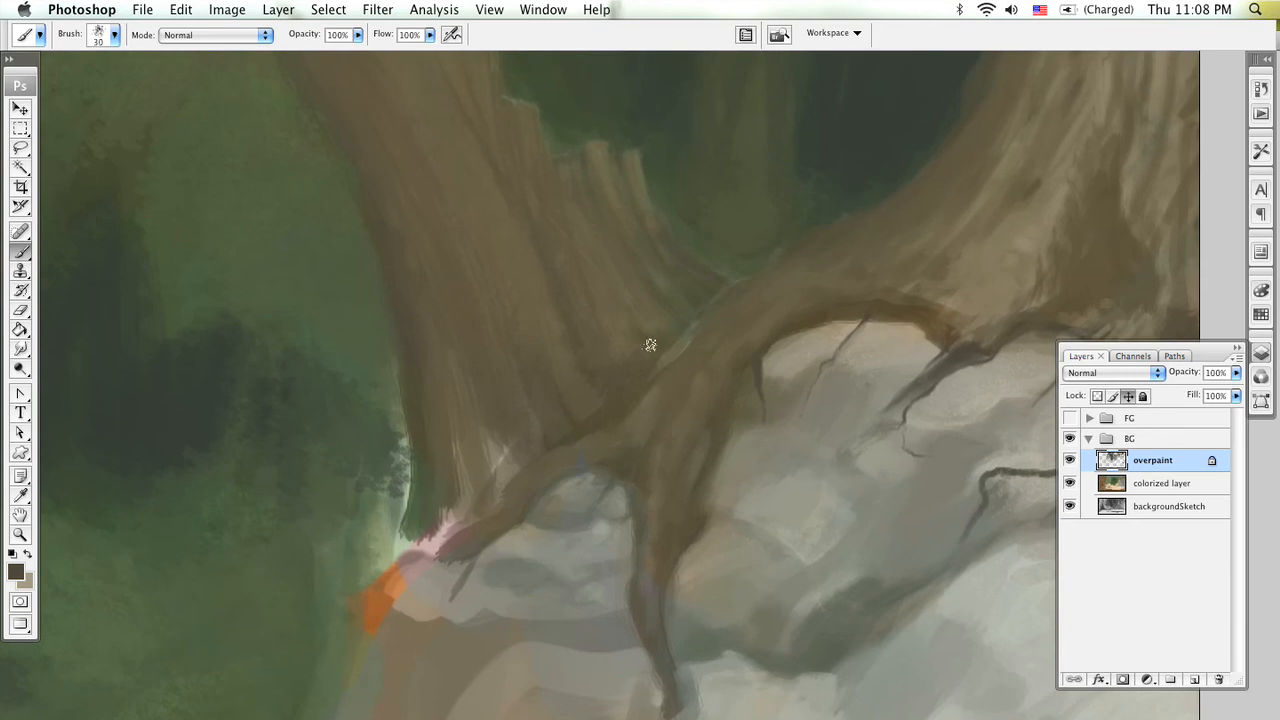
left_click(808, 353, "alt")
mouse_move(680, 343)
left_mouse_down()
mouse_move(634, 363)
mouse_move(623, 380)
mouse_move(635, 407)
left_mouse_up()
left_click(772, 392, "alt")
left_click(786, 380, "alt")
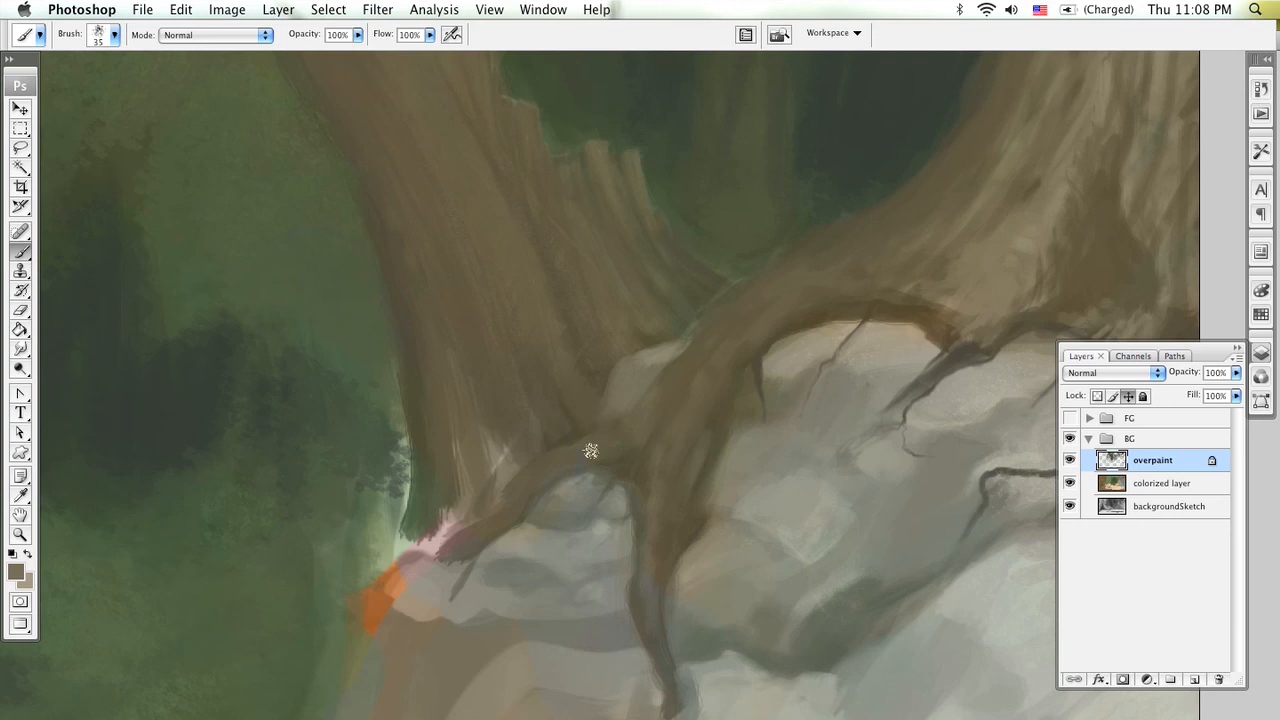
Step: Refine the outline of the small rock between the distant trunk and the arching root with sampled tones and a size 5 brush
left_click(585, 405, "alt")
left_click(810, 353, "alt")
key("bracketleft")
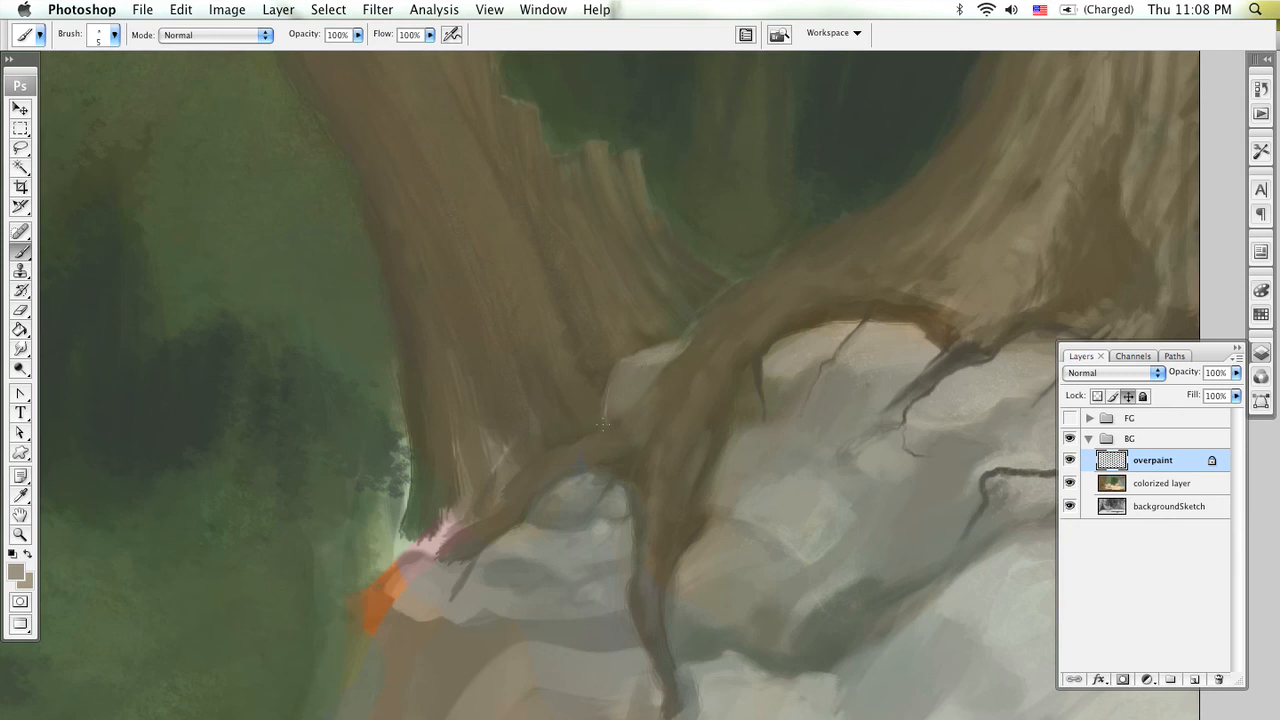
Step: Darken the arching root's upper edge and lower branch with a size 20 brush, and mix a dark brown foreground colour
left_click(838, 626, "alt")
scroll(700, 380, "right", 3)
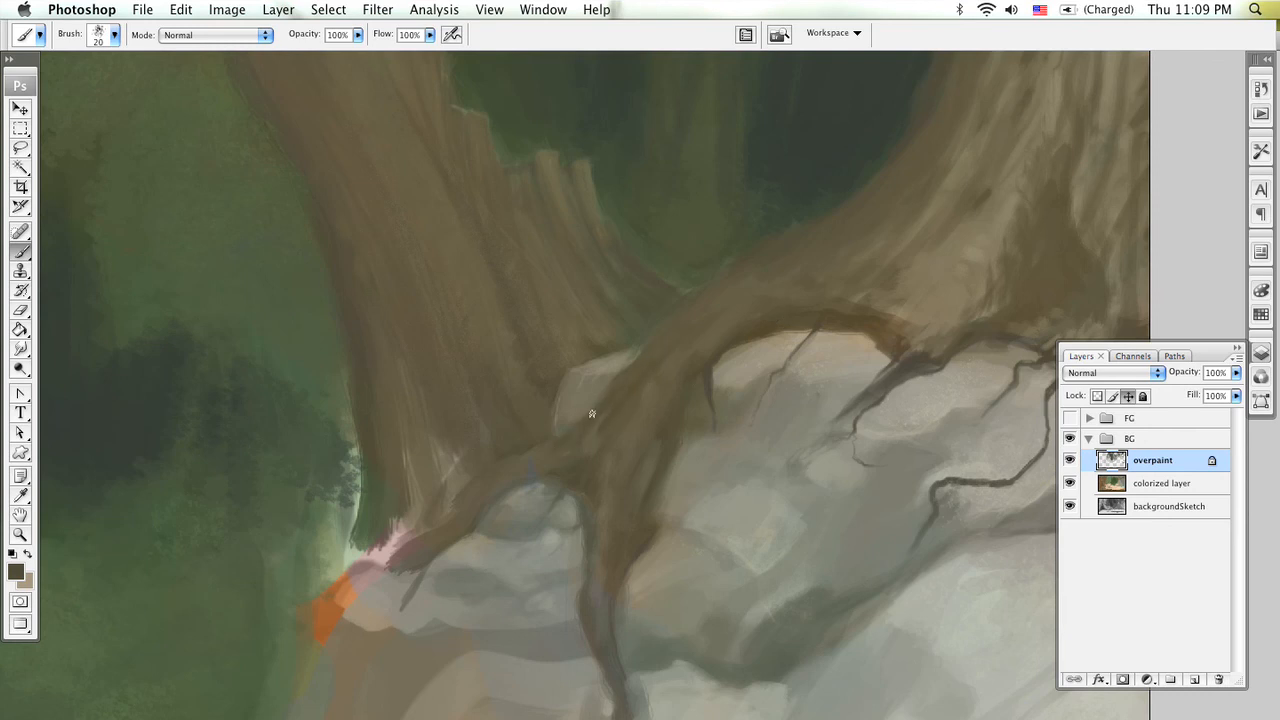
left_click_drag(478, 483, 420, 553)
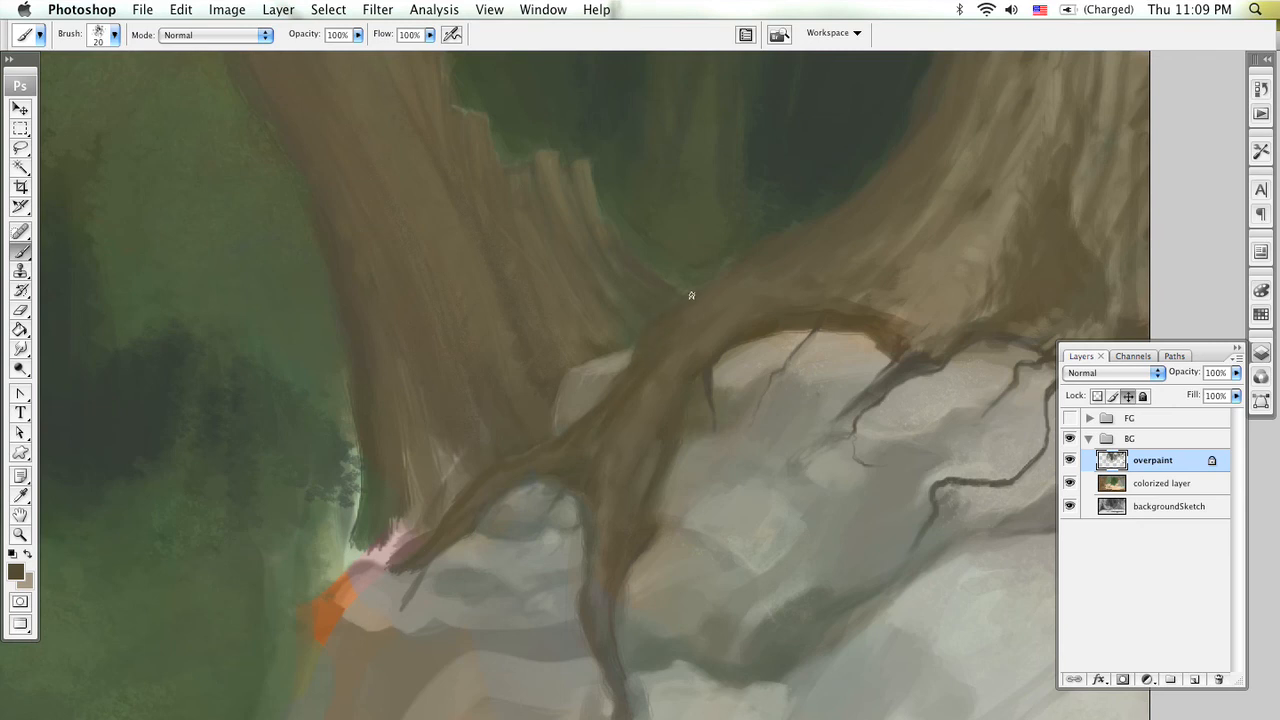
mouse_move(855, 240)
left_mouse_down()
mouse_move(663, 343)
mouse_move(749, 291)
mouse_move(668, 363)
left_mouse_up()
left_click(224, 341, "alt")
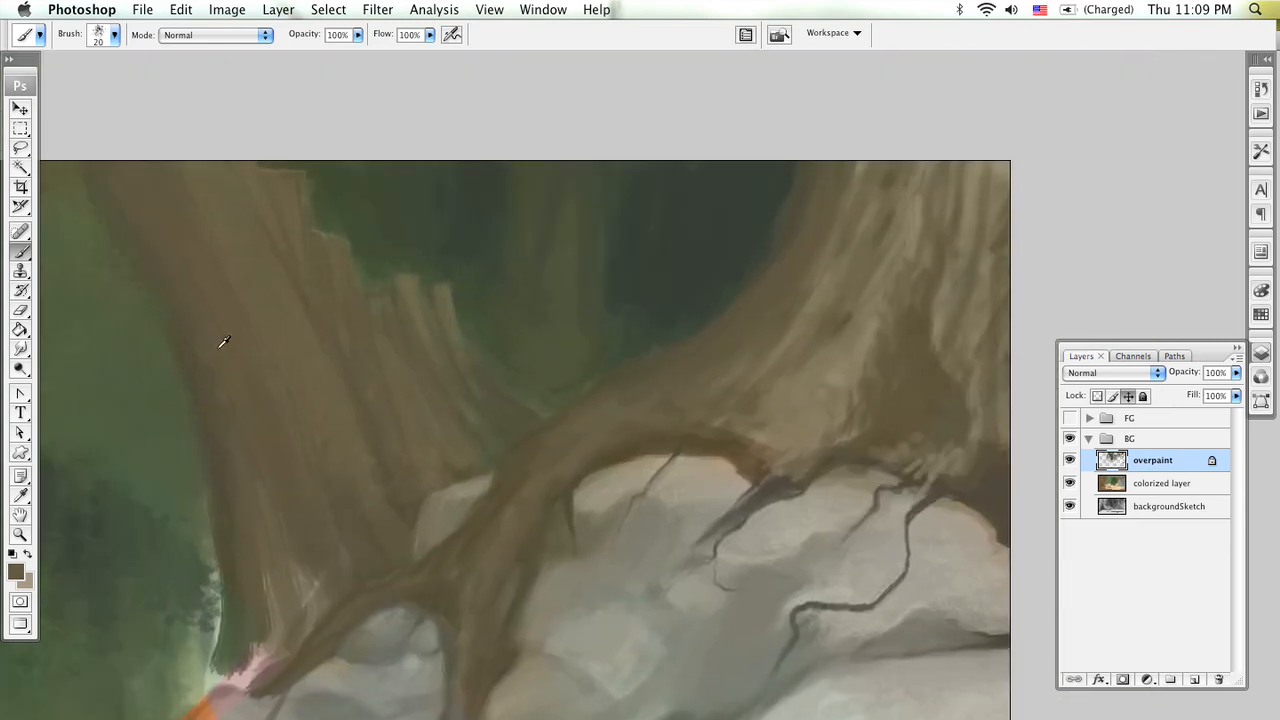
left_click(15, 572)
left_click_drag(409, 286, 439, 282)
left_click(693, 121)
Step: Switch to Finder to check the file size of snackingCutie.psd, and return to Photoshop
key("z")
left_click(685, 403, "alt")
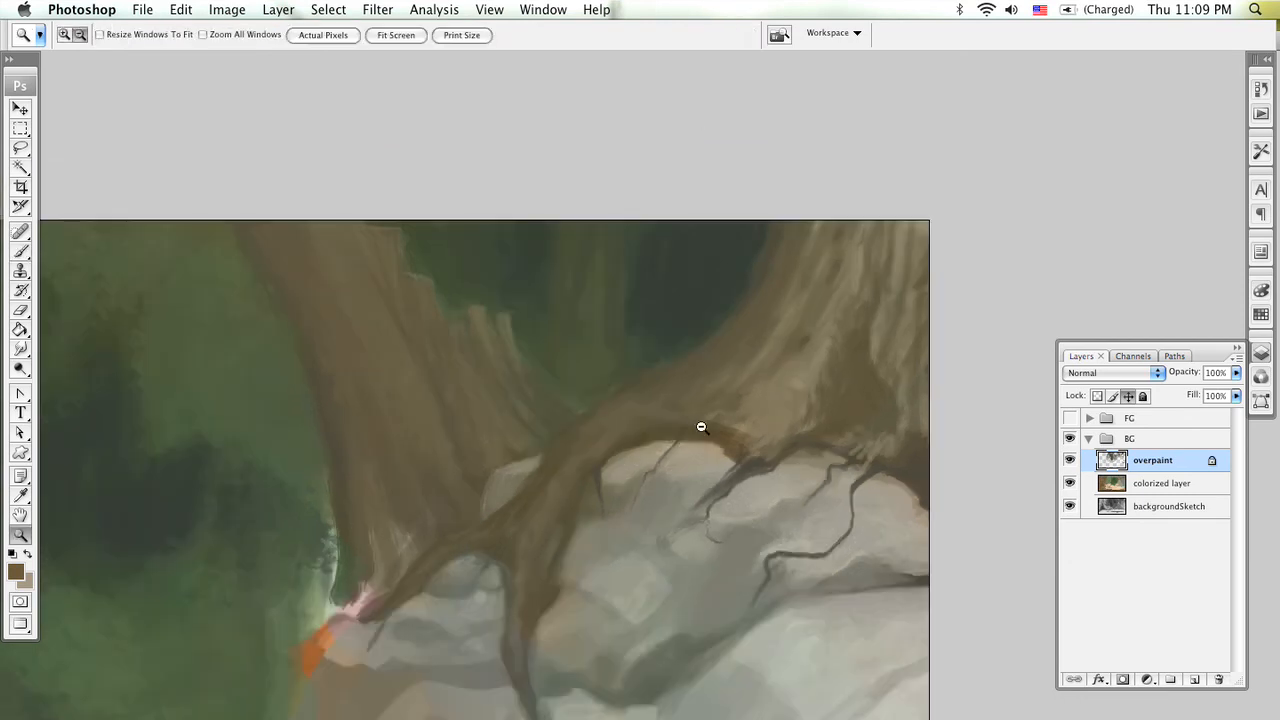
left_click(701, 427, "alt")
left_click(681, 478, "alt")
left_click_drag(807, 355, 674, 337)
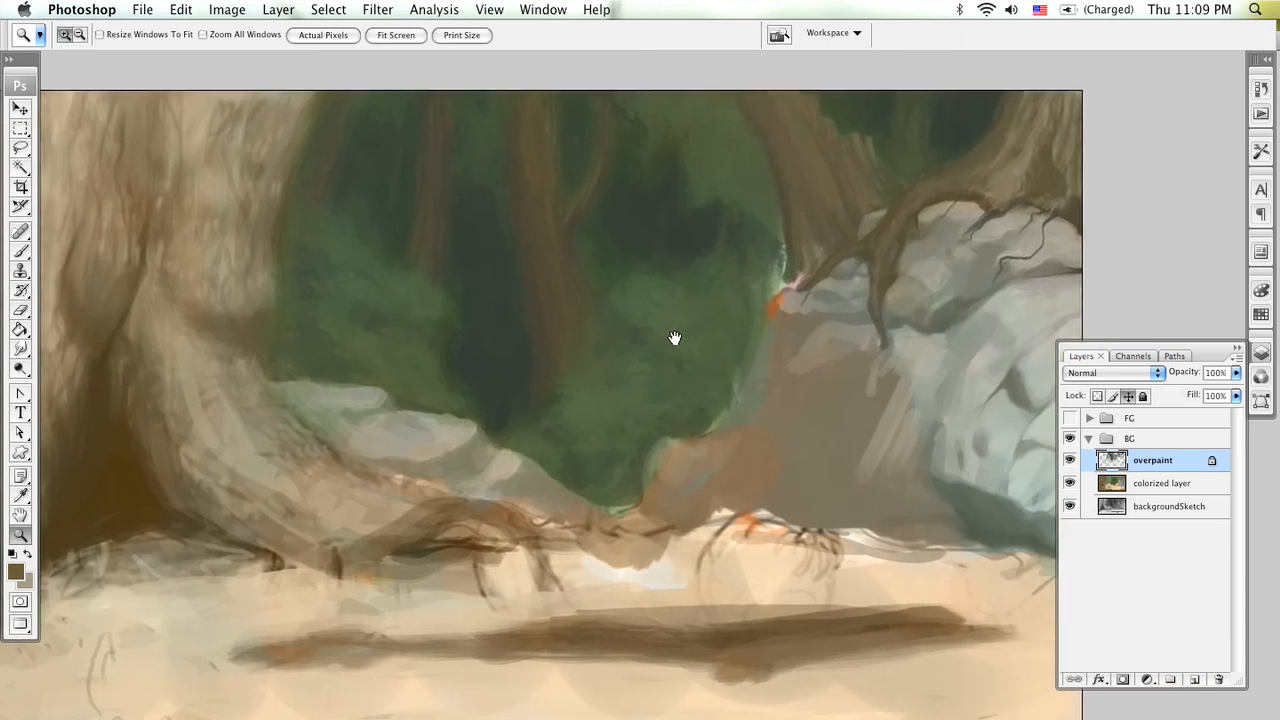
key("super+Tab")
key("super+shift+Tab")
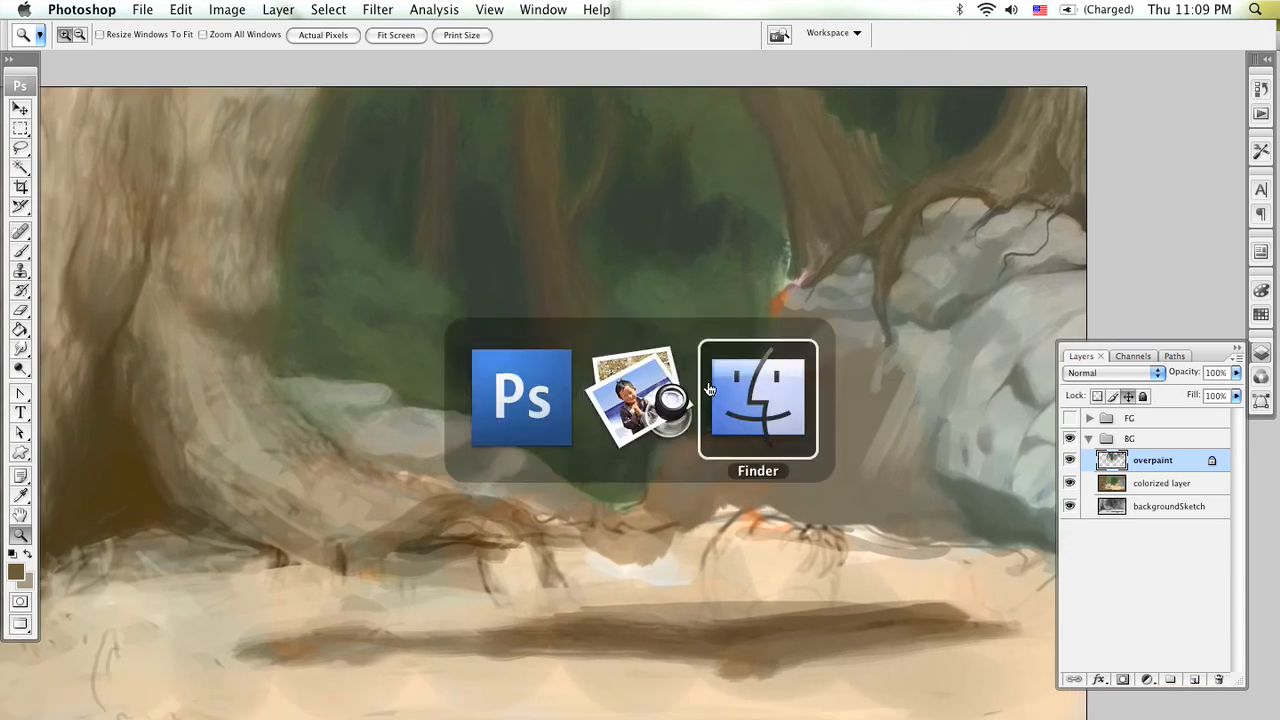
left_click(752, 238)
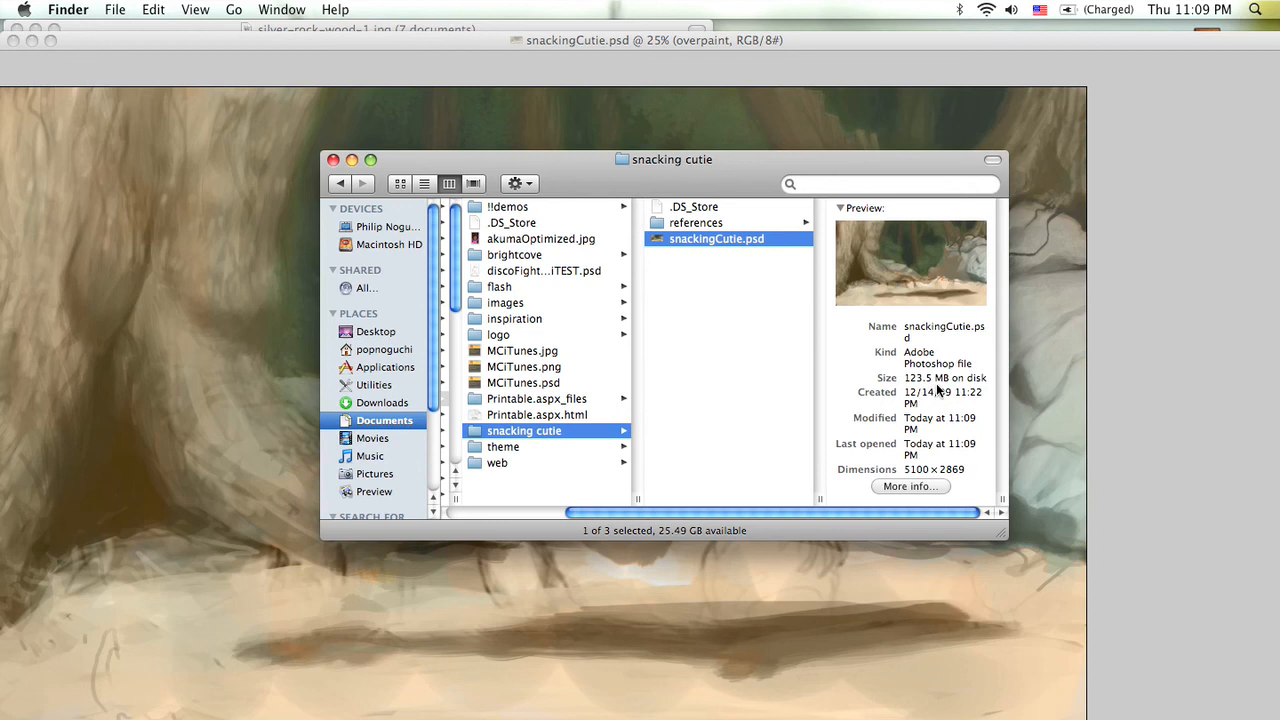
left_click(1118, 148)
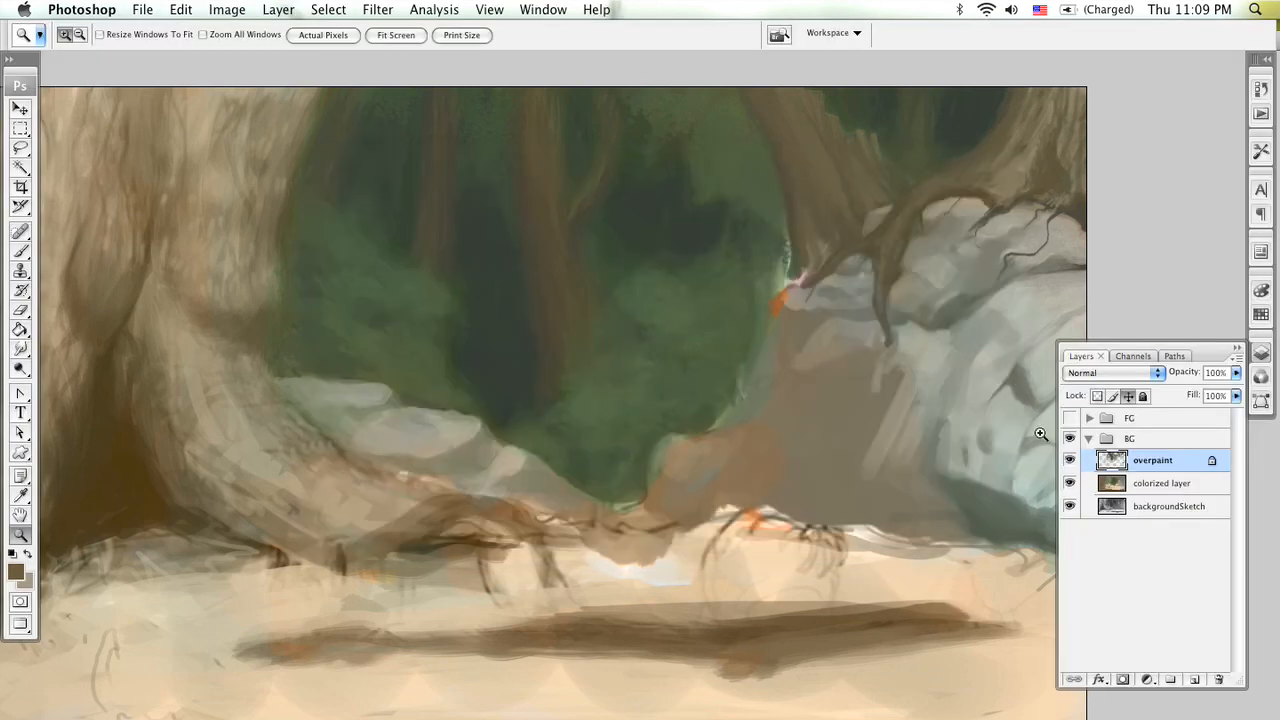
Step: Collapse and hide the BG group, save the file, and check the size of snackingCutie.psd again in Finder
left_click(1088, 440)
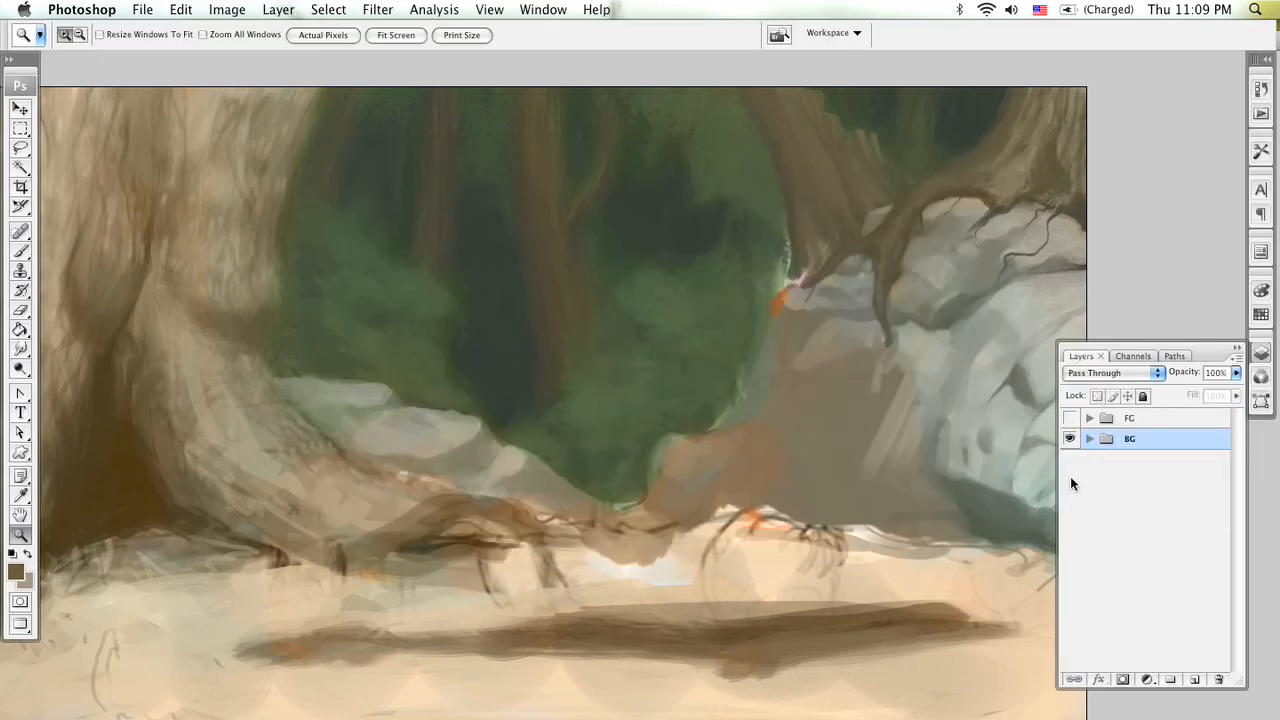
left_click(1070, 440)
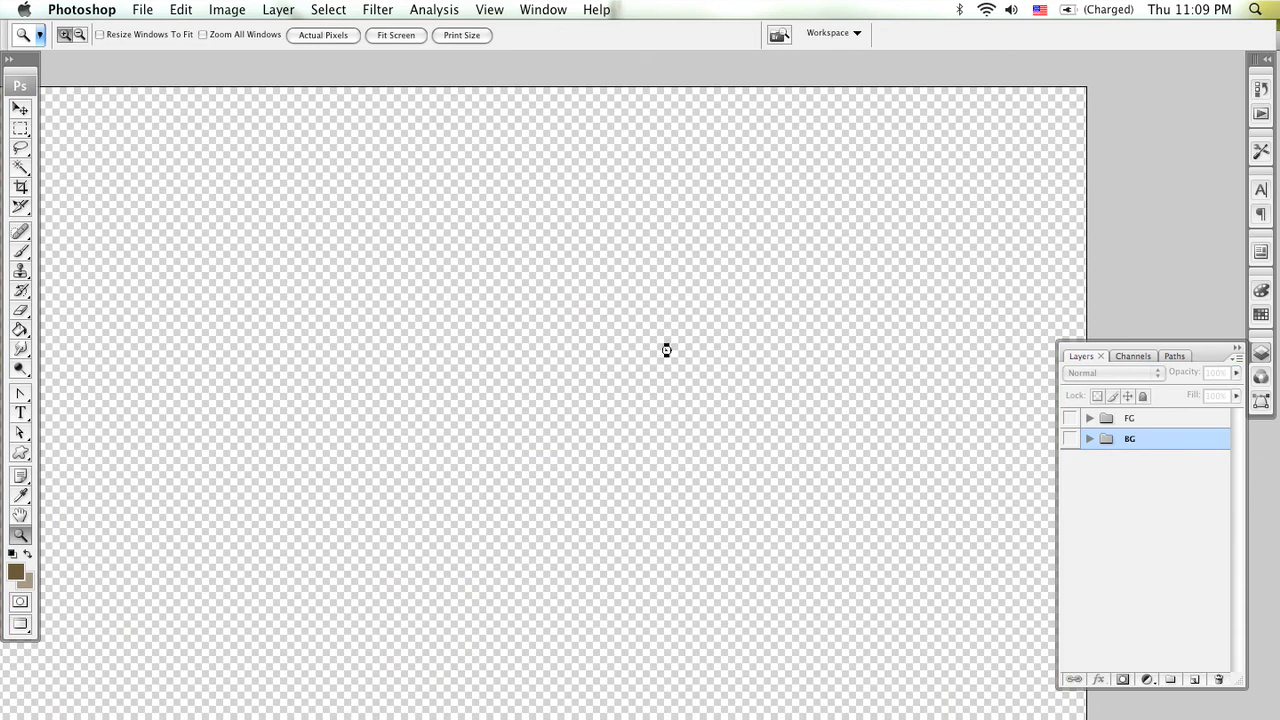
key("super+Tab")
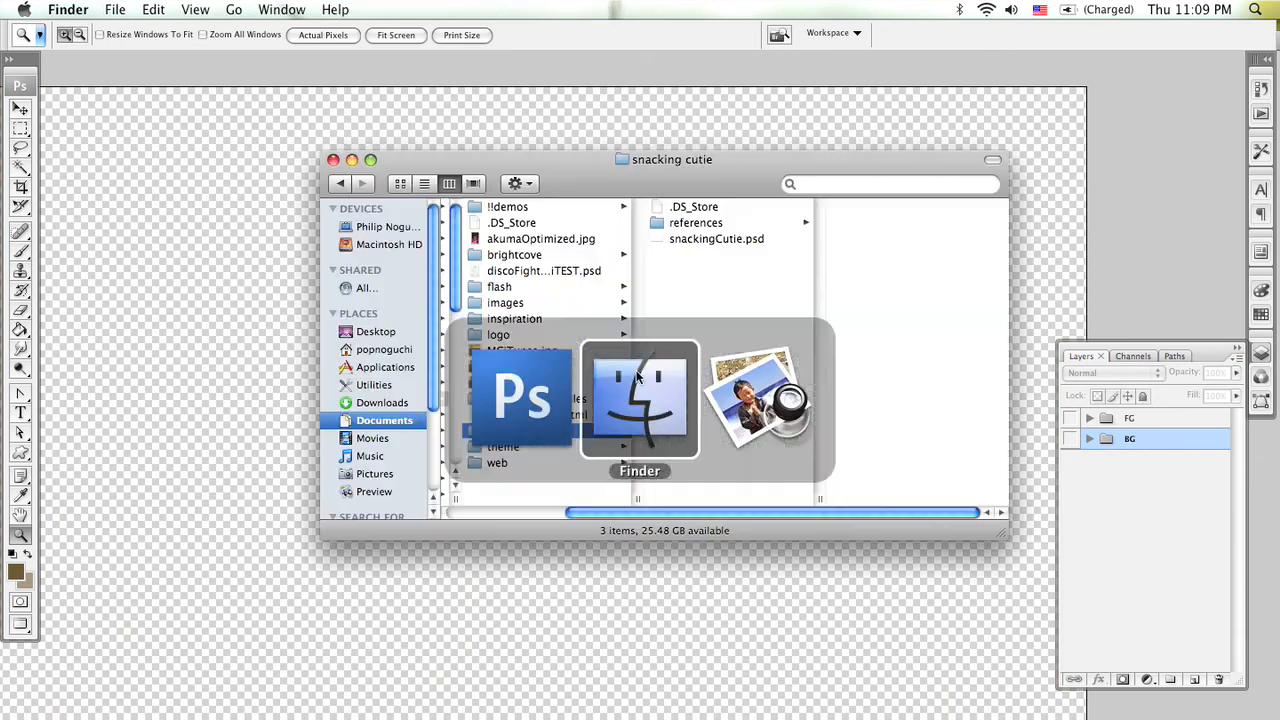
left_click(744, 238)
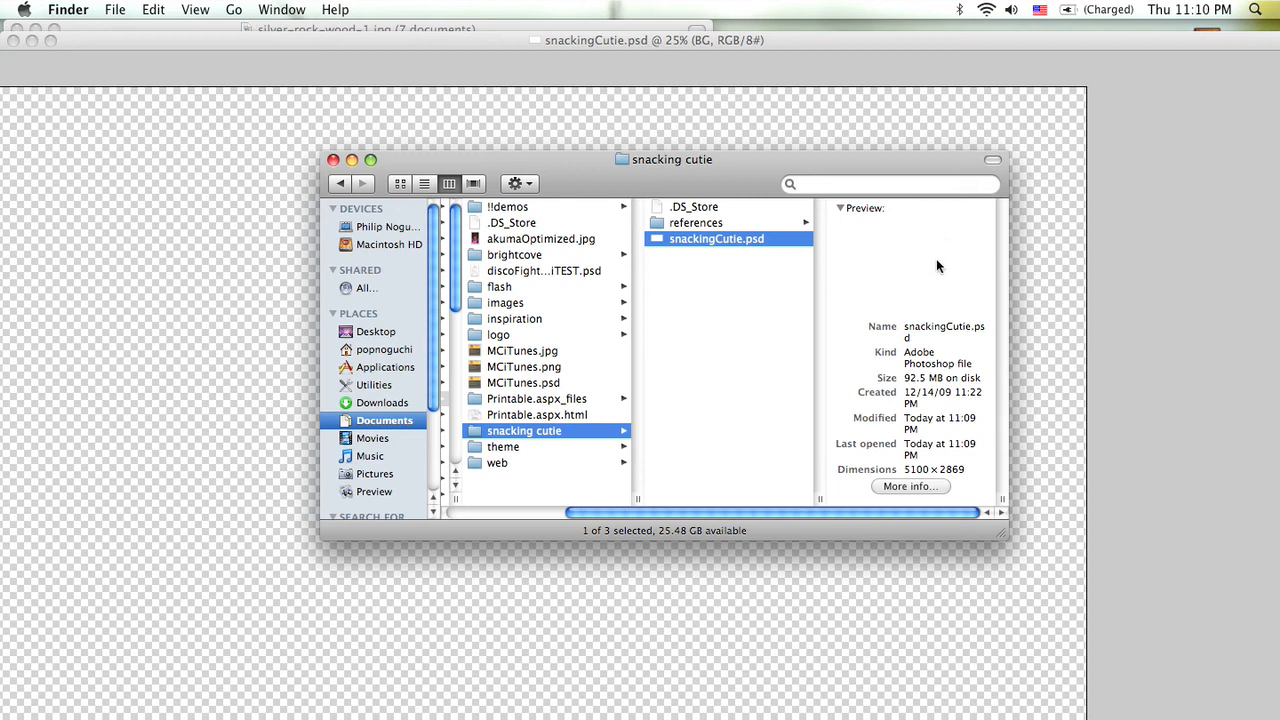
left_click(990, 281)
Step: Show and expand the BG group again and select its overpaint layer
left_click(1069, 440)
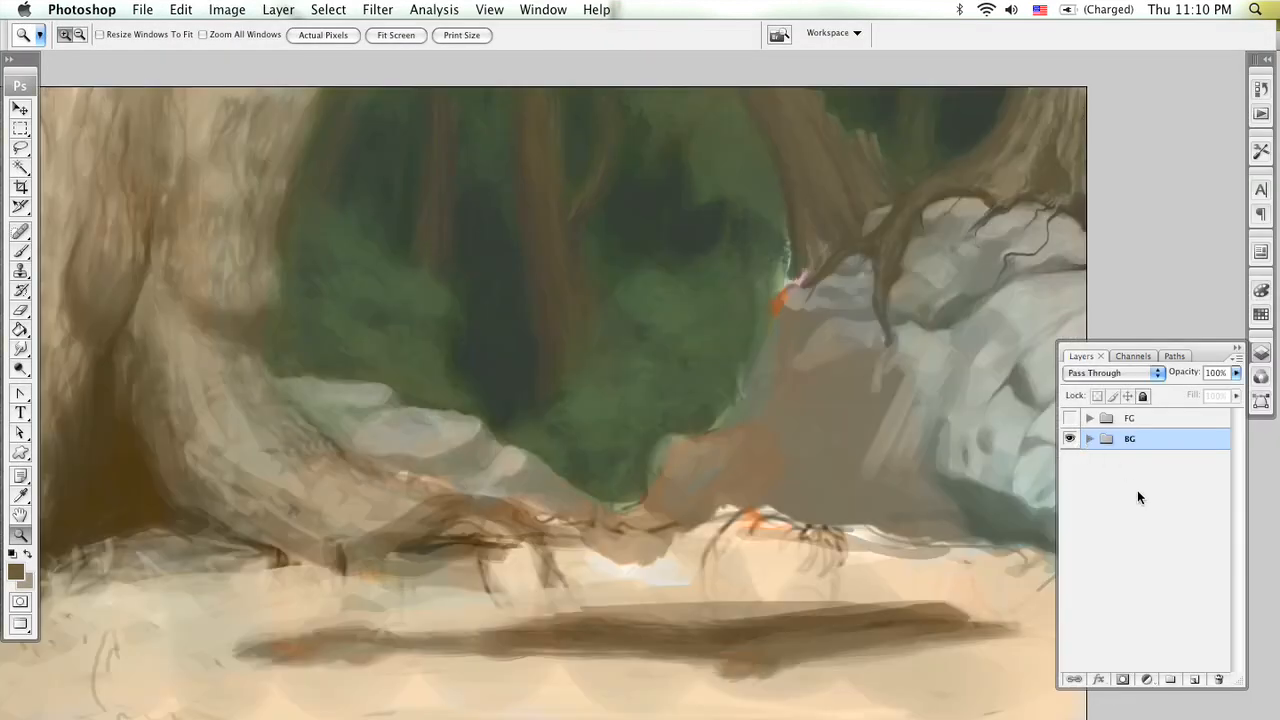
left_click(1090, 439)
left_click(1143, 461)
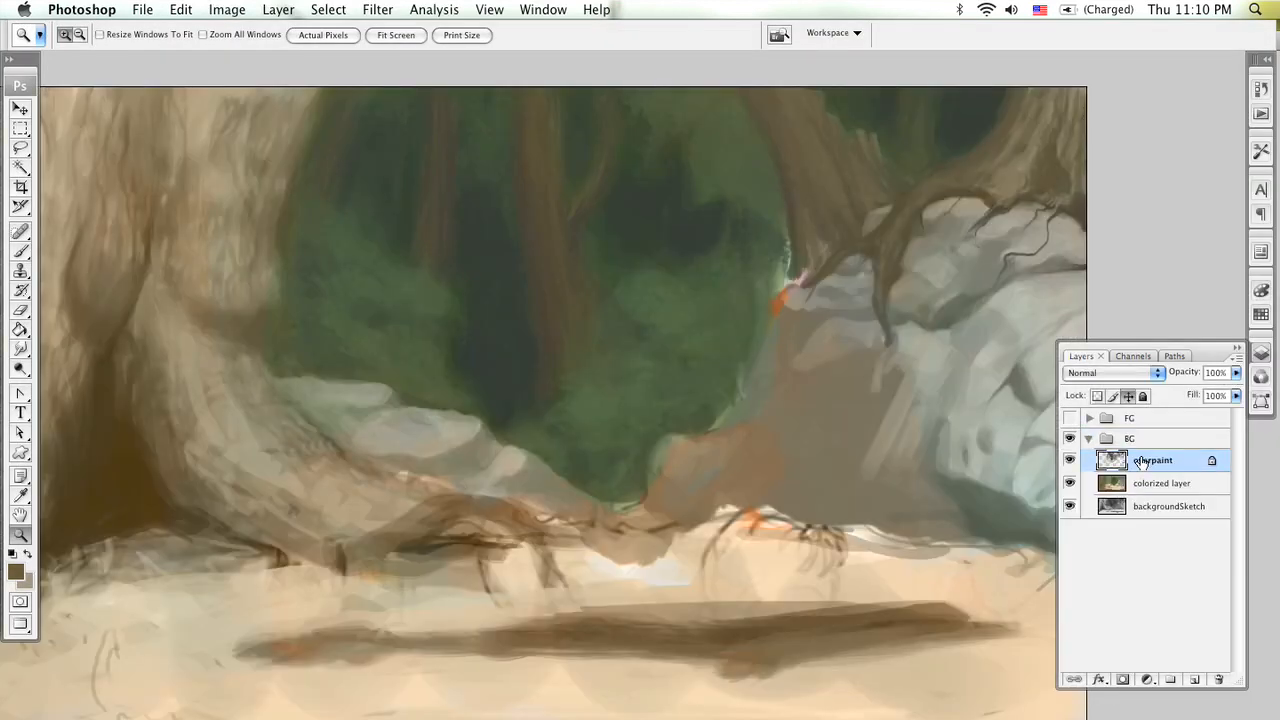
Step: Glaze dark brown over the near trunk's bark and the base above its roots with a size 30 brush
left_click(936, 253)
left_click(911, 258)
left_click(925, 218)
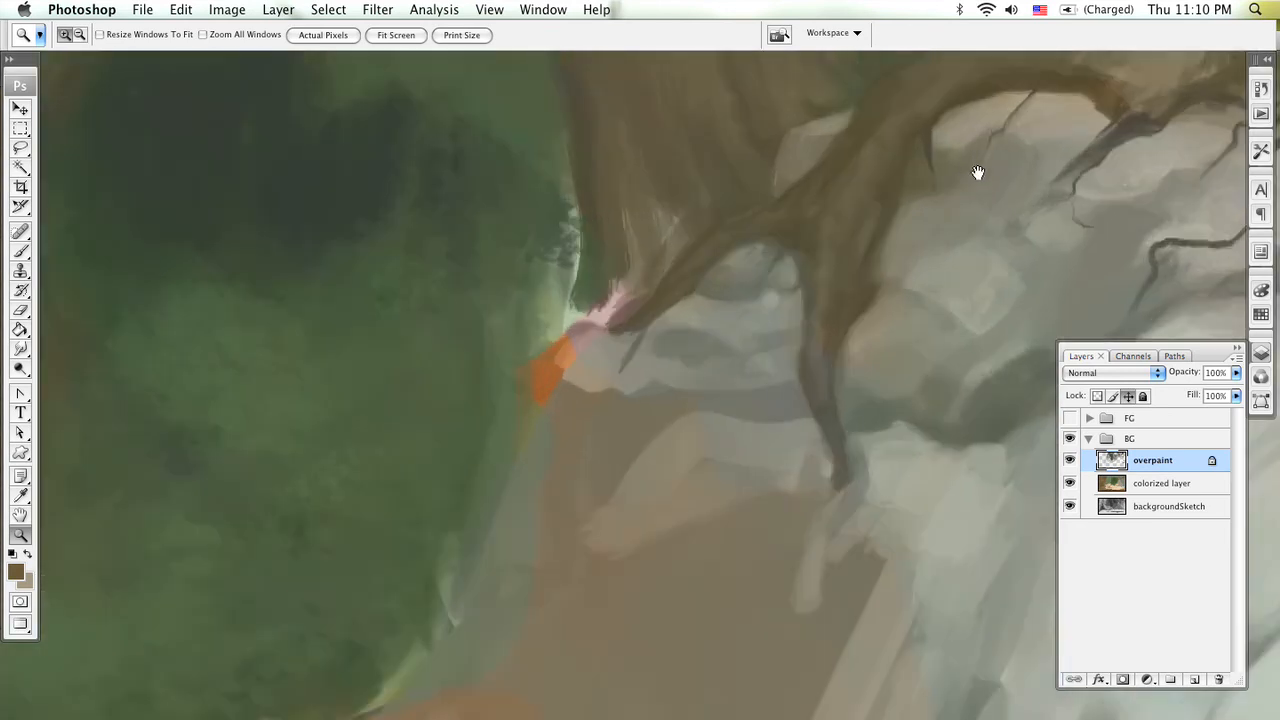
left_click_drag(957, 183, 620, 430)
mouse_move(842, 284)
left_mouse_down()
mouse_move(713, 385)
mouse_move(823, 423)
left_mouse_up()
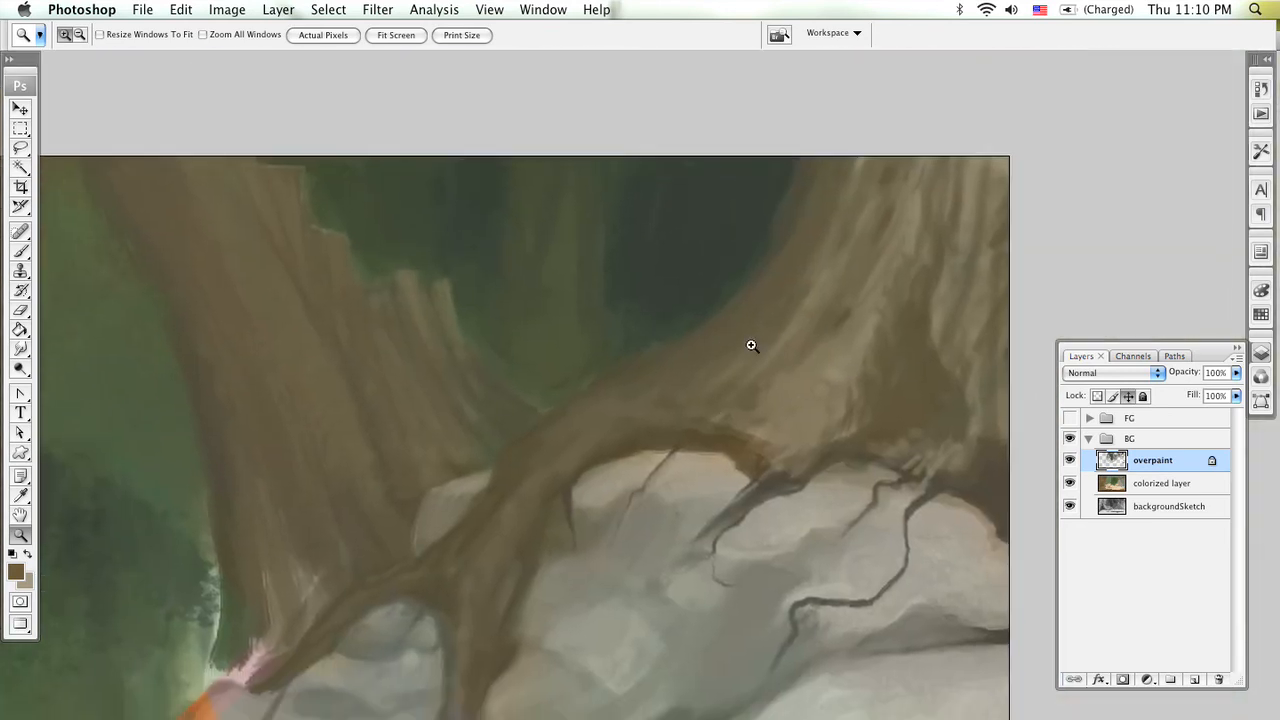
key("b")
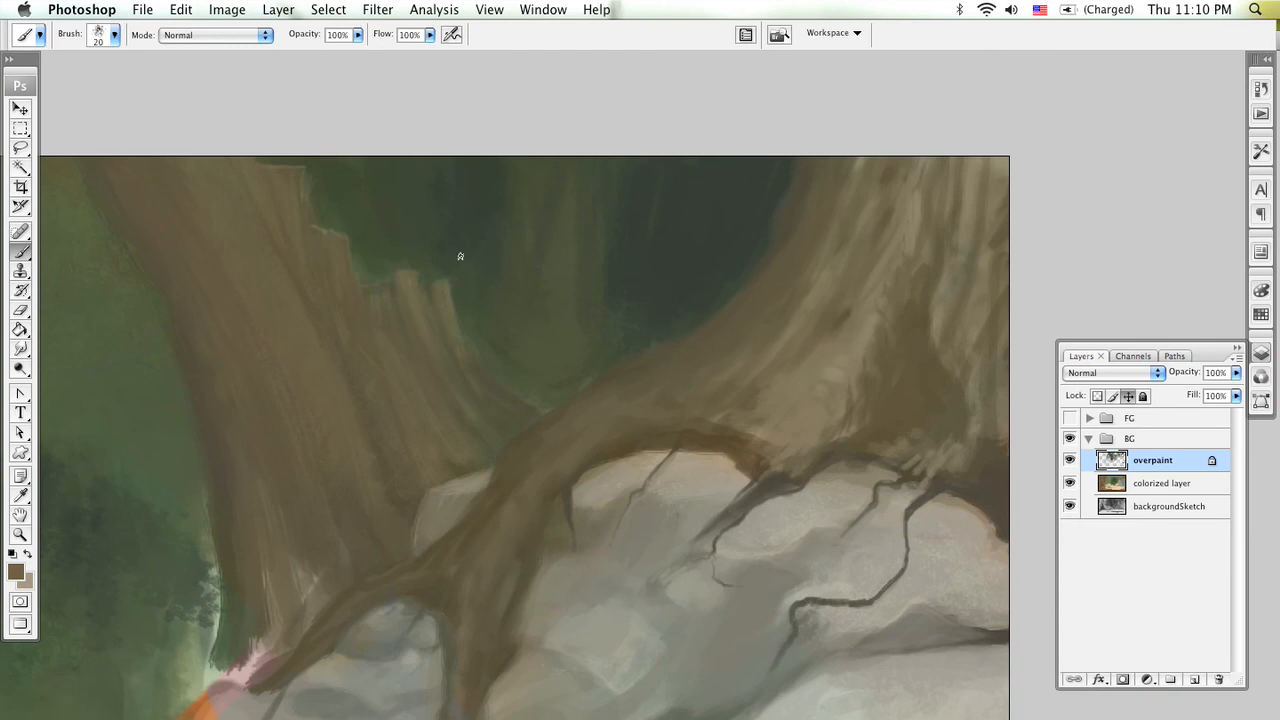
key("bracketright")
key("bracketright")
key("bracketright")
key("bracketright")
key("bracketleft")
key("bracketleft")
key("bracketleft")
key("bracketleft")
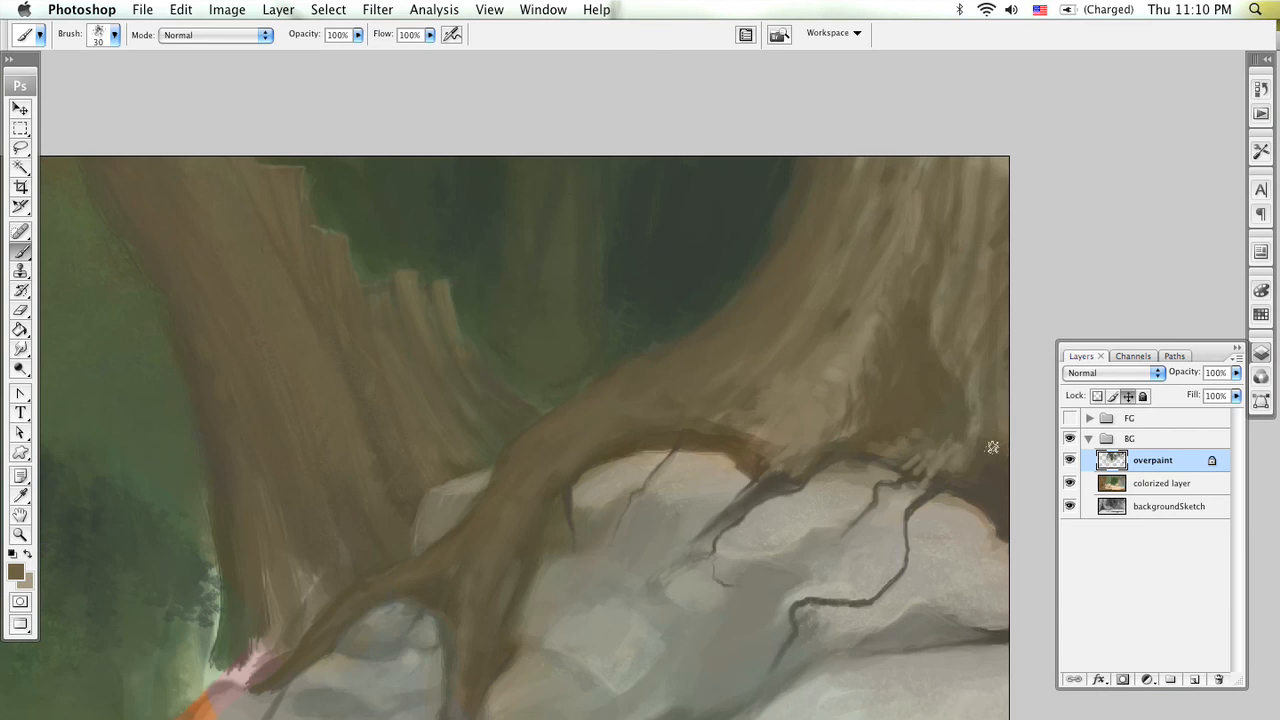
Step: Deepen the hollow at the near trunk's base using sampled shadow browns and a dark blue (#1c242f)
left_click(995, 497, "alt")
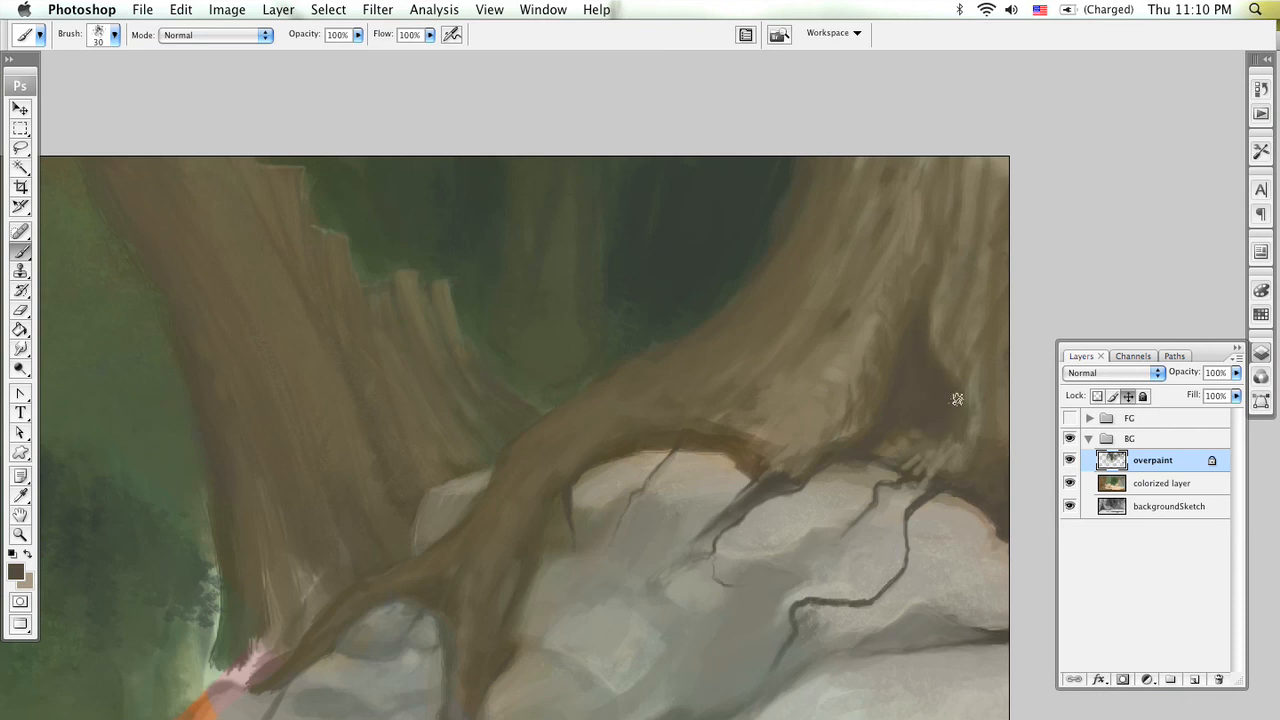
left_click(876, 466, "alt")
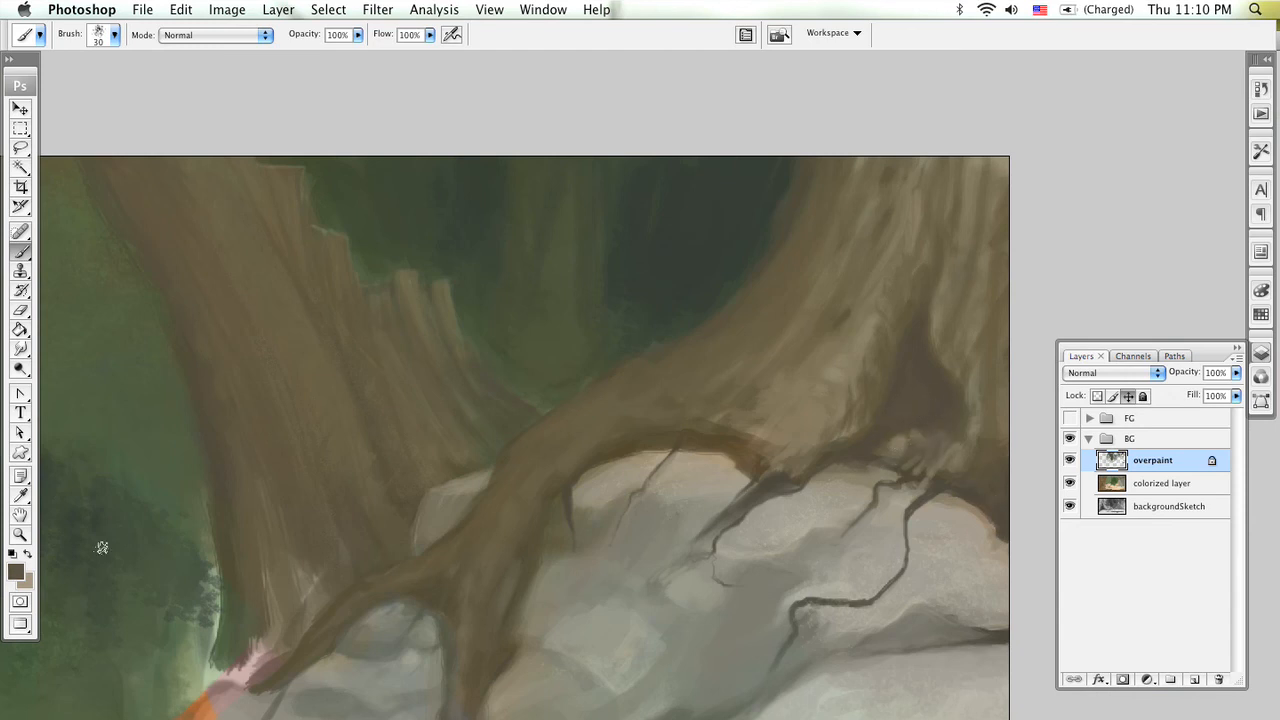
left_click(18, 569)
left_click(402, 317)
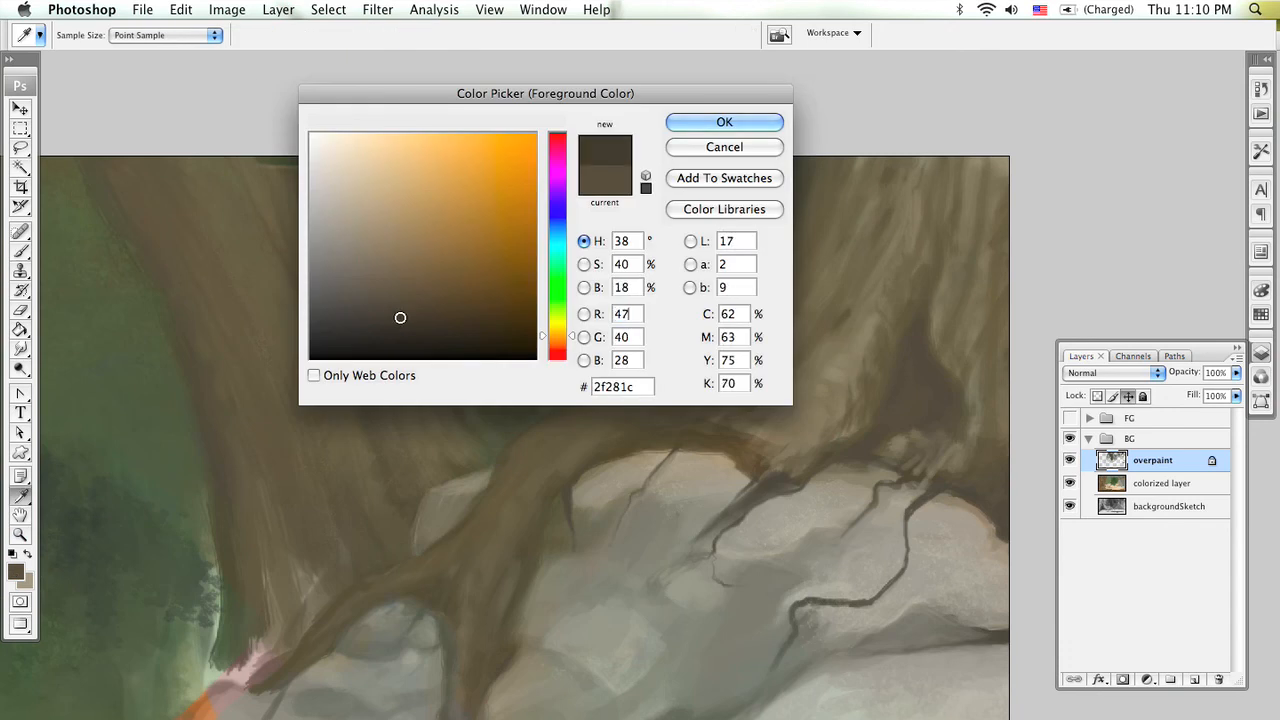
left_click_drag(557, 240, 557, 225)
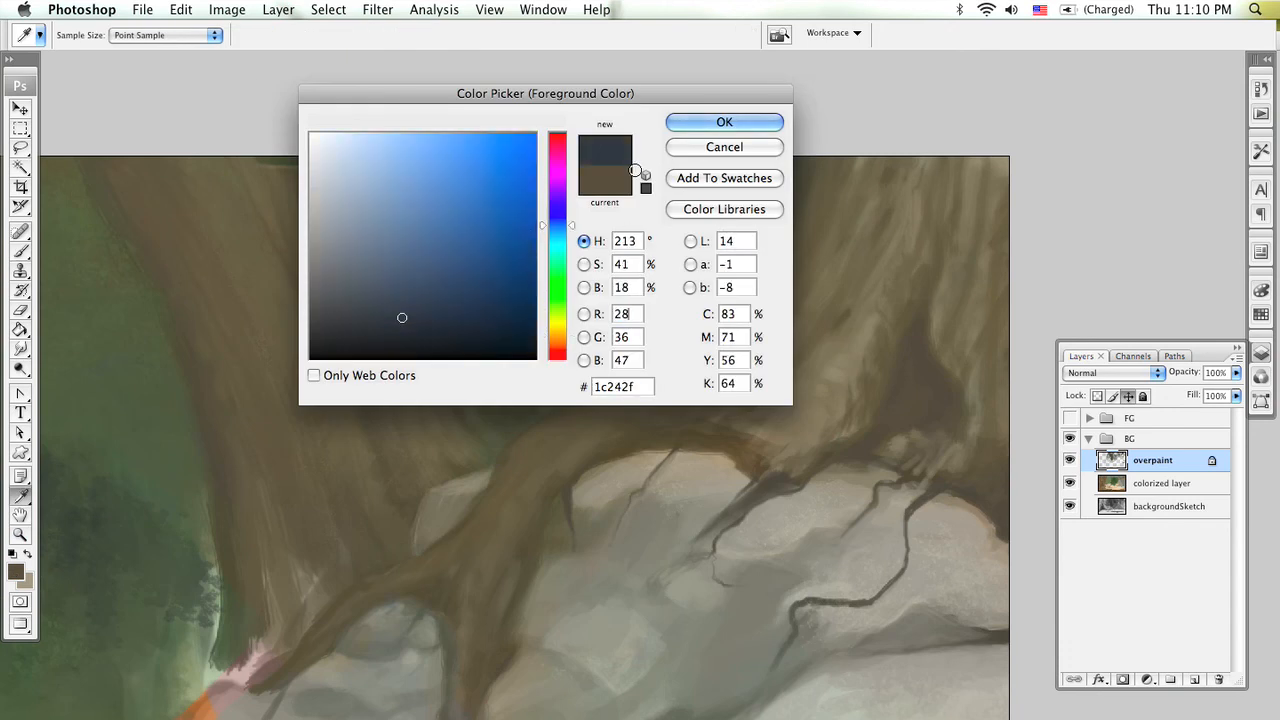
left_click(728, 124)
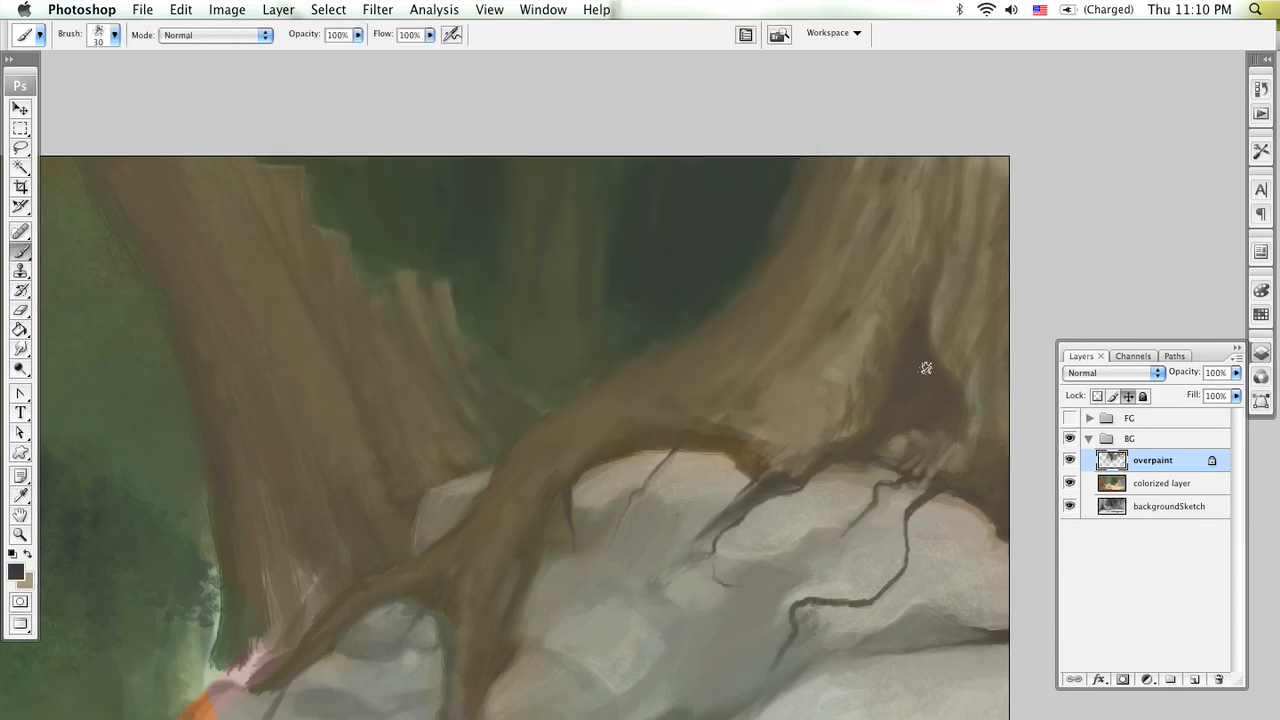
left_click(930, 330, "alt")
mouse_move(909, 377)
left_mouse_down()
mouse_move(891, 406)
mouse_move(923, 380)
mouse_move(940, 393)
left_mouse_up()
Step: Paint a near-black core in the trunk's hollow and extend it up the bark as a crack, using brush sizes 30 and 60
left_click(18, 572)
left_click(389, 313)
left_click(382, 334)
left_click(742, 120)
mouse_move(923, 317)
left_mouse_down()
mouse_move(918, 347)
mouse_move(951, 406)
mouse_move(928, 364)
mouse_move(929, 393)
mouse_move(928, 291)
mouse_move(918, 387)
mouse_move(914, 331)
mouse_move(897, 425)
mouse_move(927, 393)
mouse_move(925, 410)
mouse_move(950, 407)
mouse_move(914, 407)
mouse_move(870, 439)
mouse_move(945, 405)
mouse_move(909, 396)
mouse_move(930, 384)
mouse_move(958, 403)
mouse_move(958, 425)
mouse_move(957, 394)
mouse_move(952, 471)
mouse_move(953, 384)
mouse_move(937, 384)
mouse_move(947, 404)
mouse_move(928, 398)
mouse_move(920, 351)
mouse_move(941, 312)
mouse_move(925, 279)
mouse_move(926, 299)
mouse_move(949, 174)
mouse_move(949, 232)
mouse_move(914, 323)
mouse_move(920, 367)
left_mouse_up()
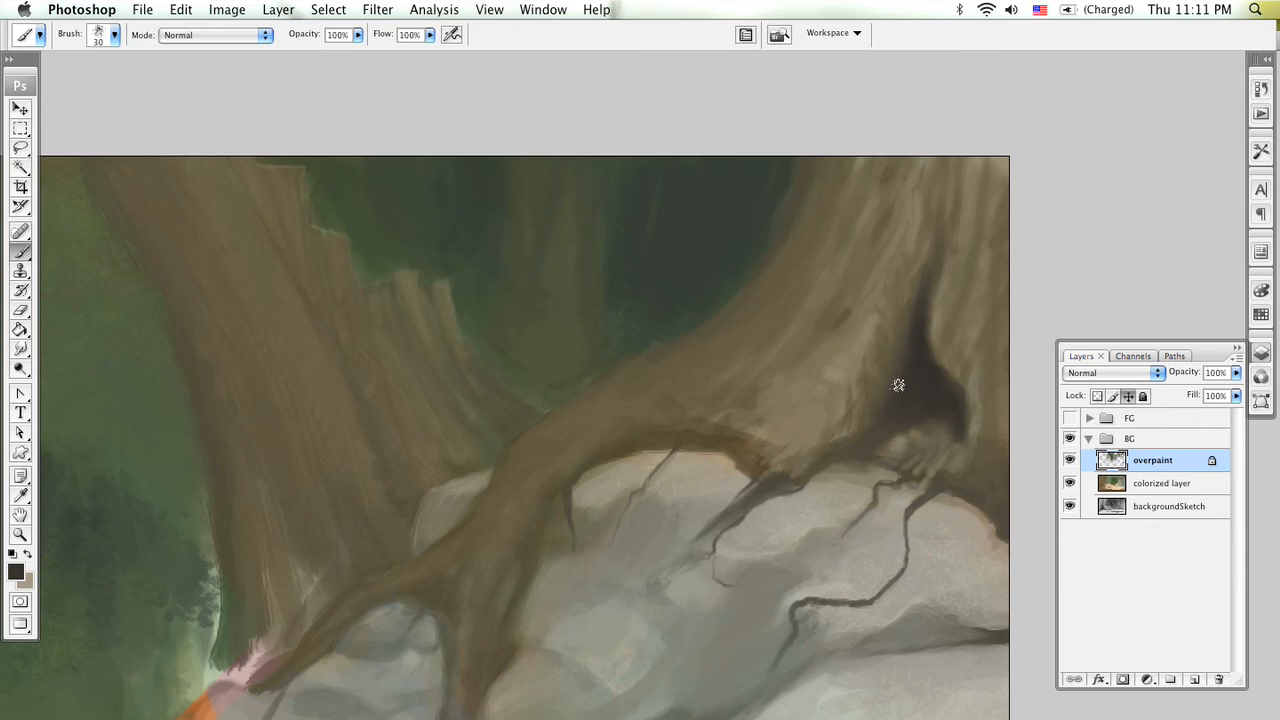
key("bracketright")
key("bracketright")
key("bracketright")
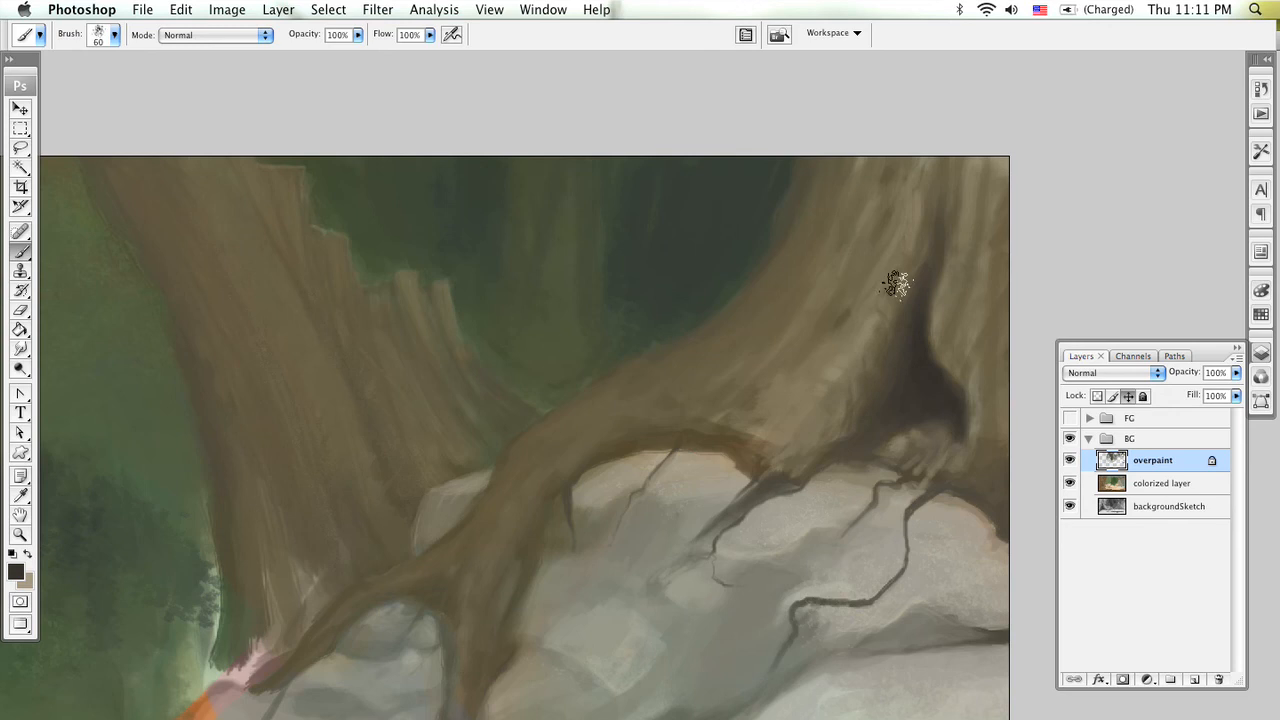
key("comma")
key("bracketleft")
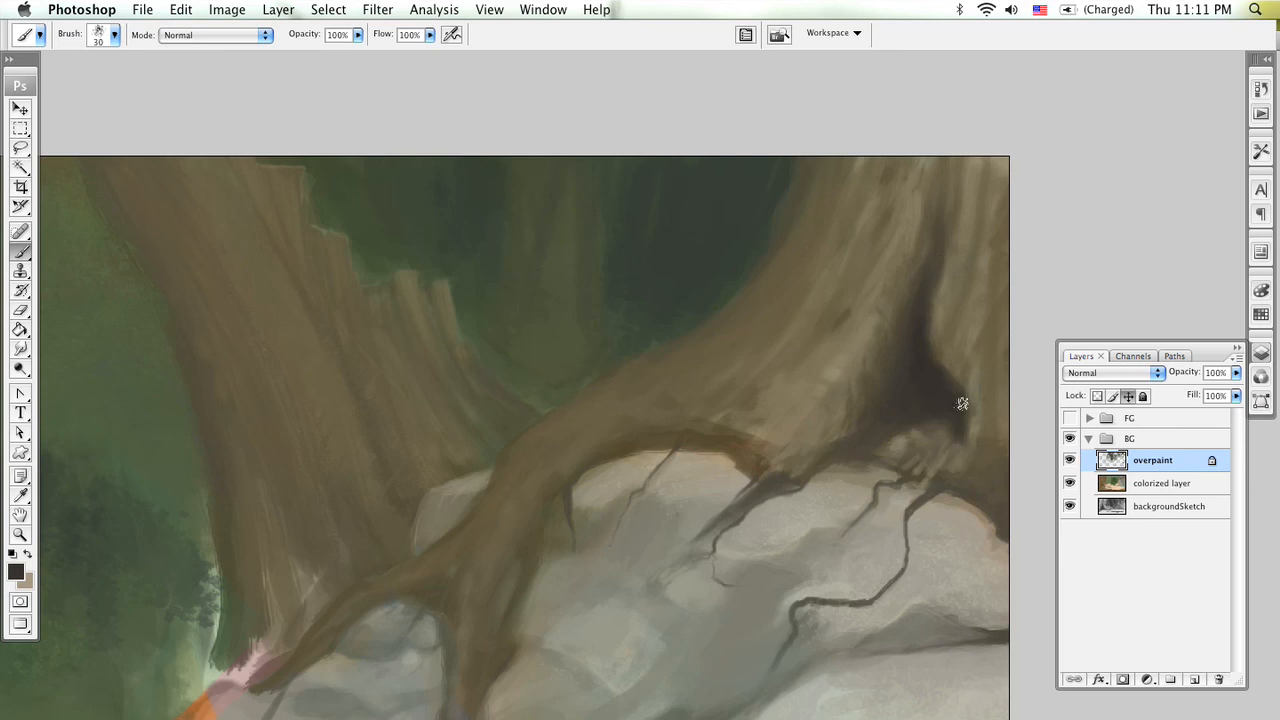
Step: Refine the hollow's edges and the small roots beneath it with sampled bark, rock and shadow colours, reducing the brush to size 20
left_click(956, 316, "alt")
left_click(862, 487, "alt")
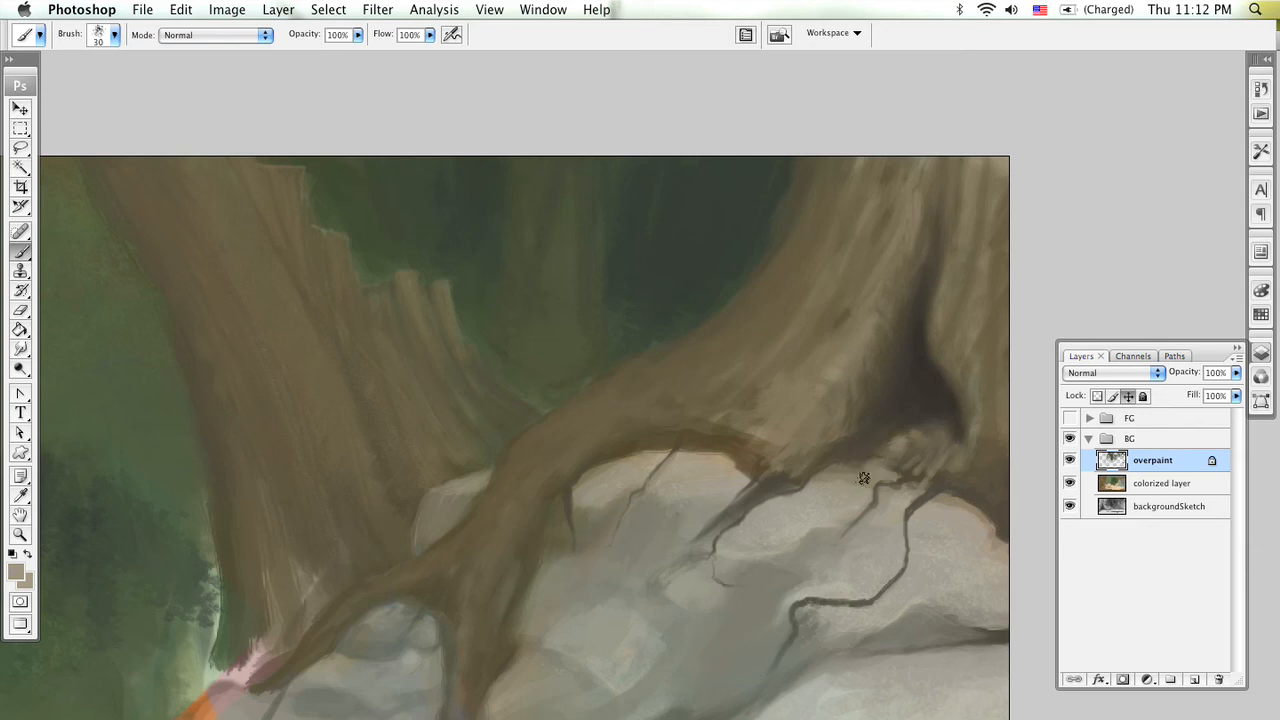
left_click(907, 437, "alt")
left_click(907, 490, "alt")
left_click(943, 404, "alt")
left_click(736, 449, "alt")
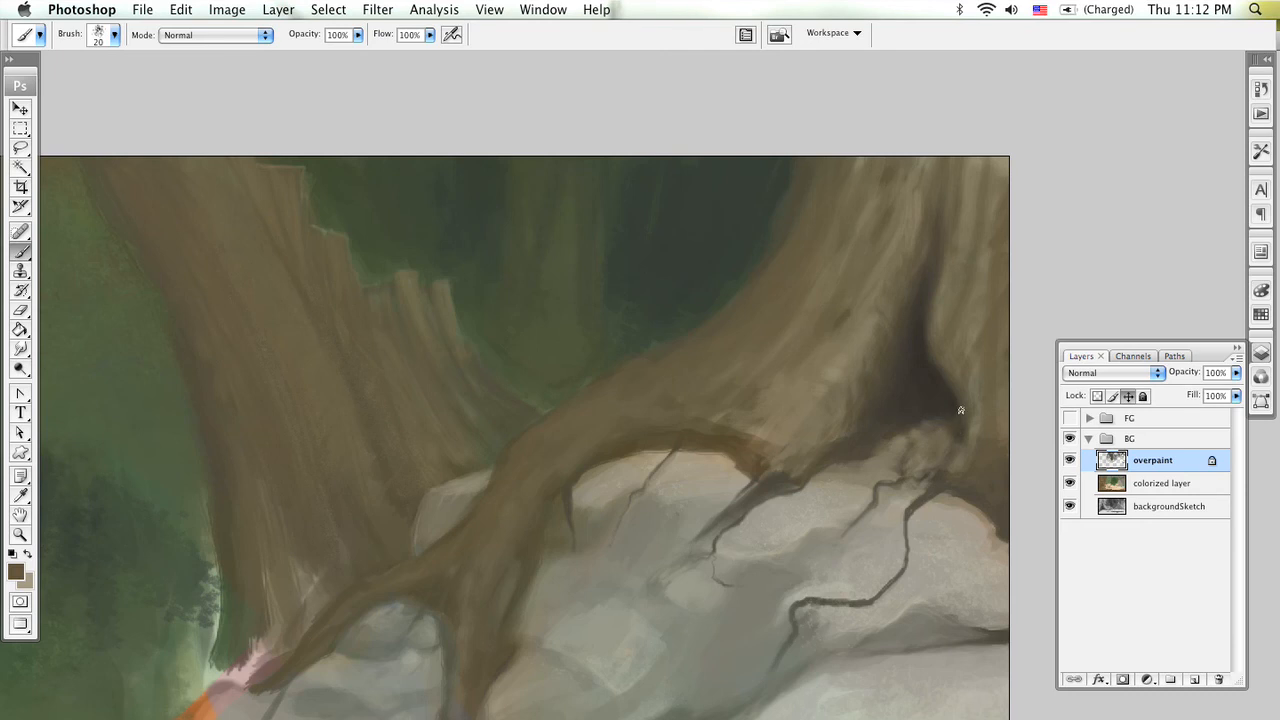
left_click(966, 321, "alt")
Step: Add pale highlights and speckled texture to the rock around the thin winding root using a sampled grey-beige
scroll(947, 535, "down", 4)
scroll(947, 535, "right", 2)
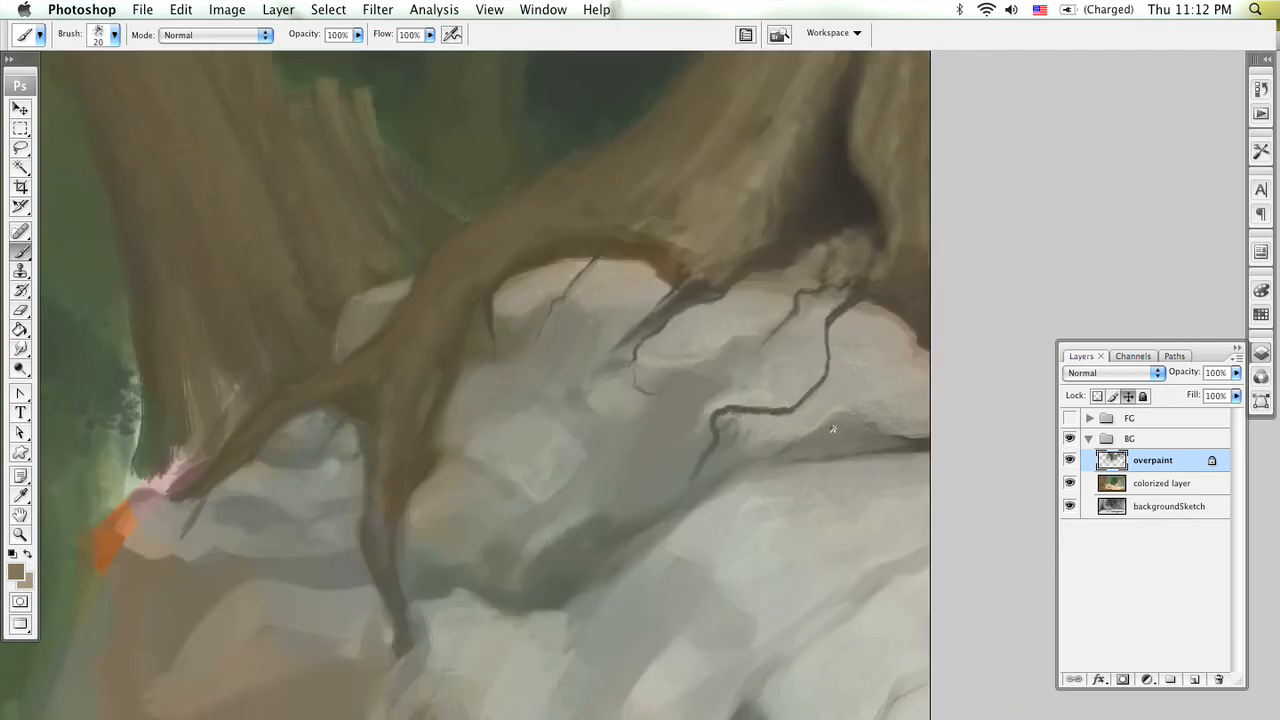
key("z")
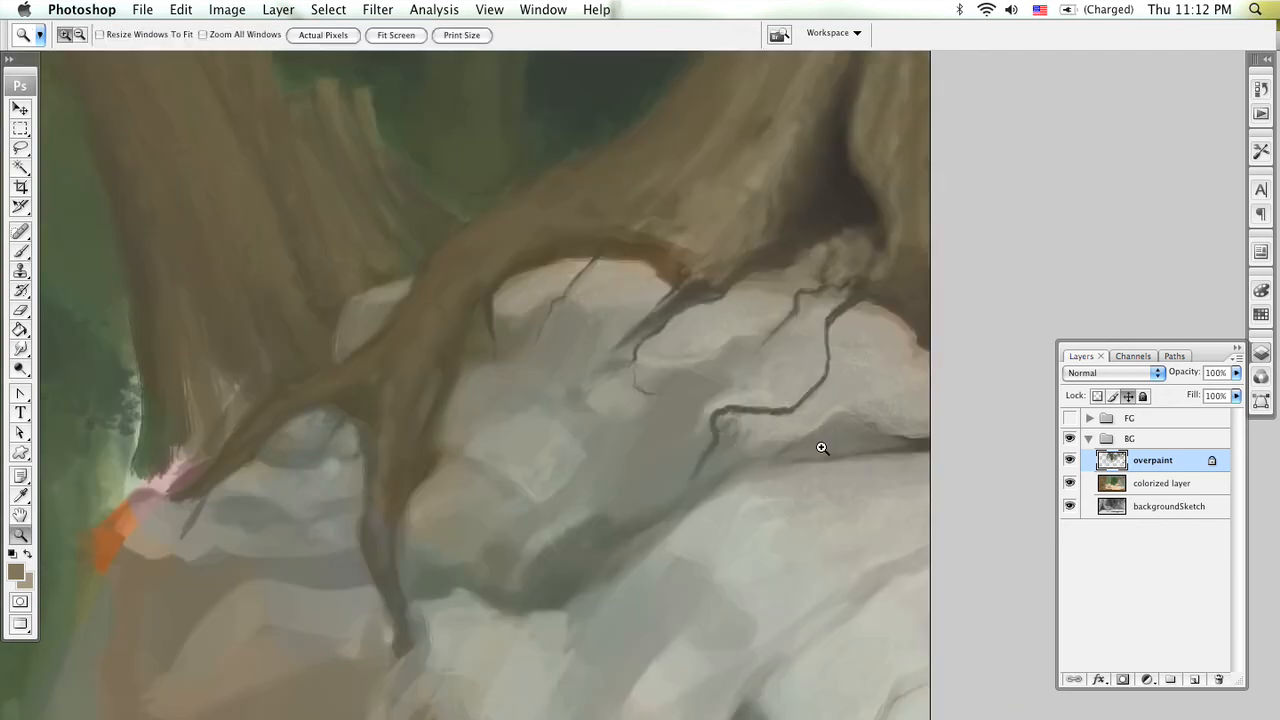
left_click(822, 448)
left_click(815, 444)
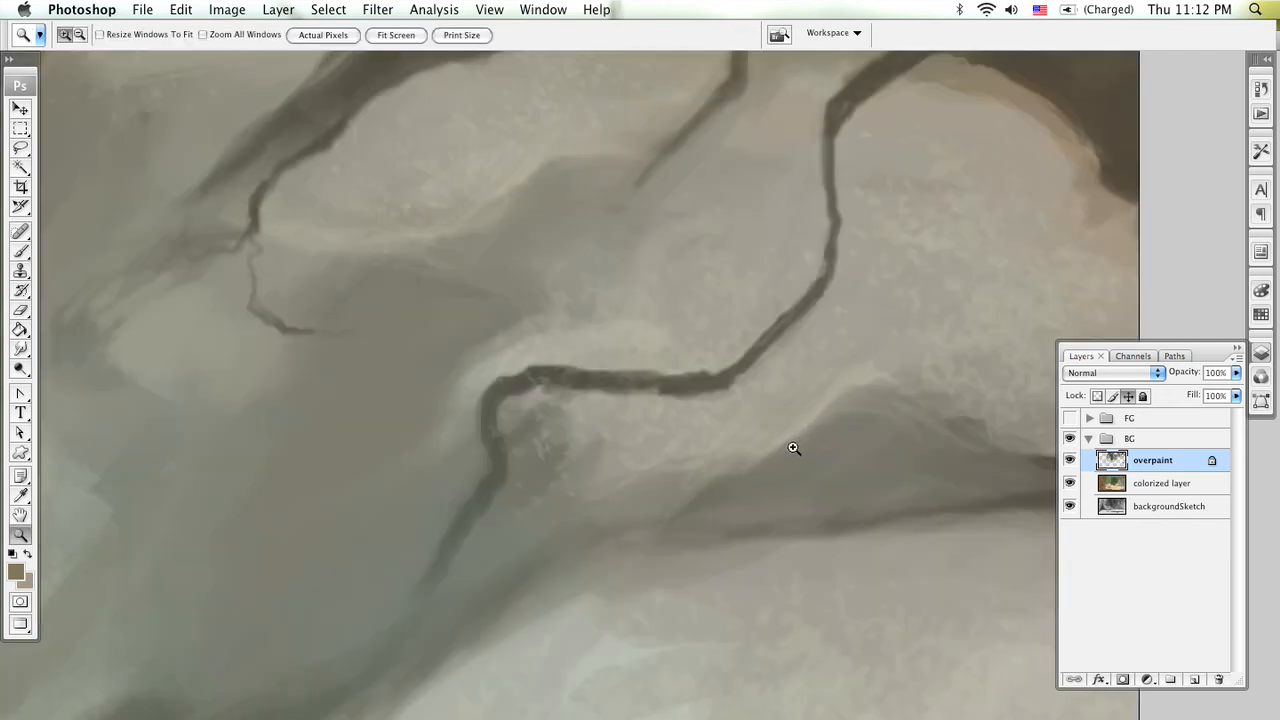
key("b")
left_click(812, 418, "alt")
left_click(12, 572)
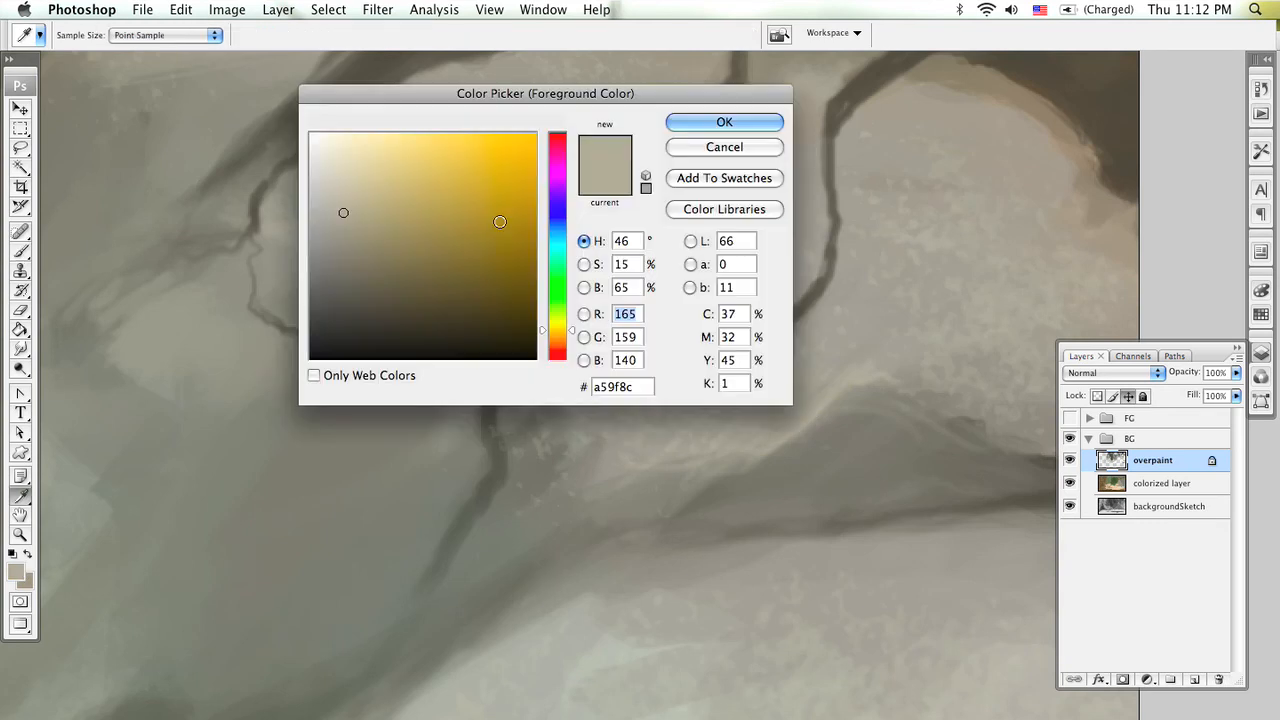
left_click(748, 146)
key("b")
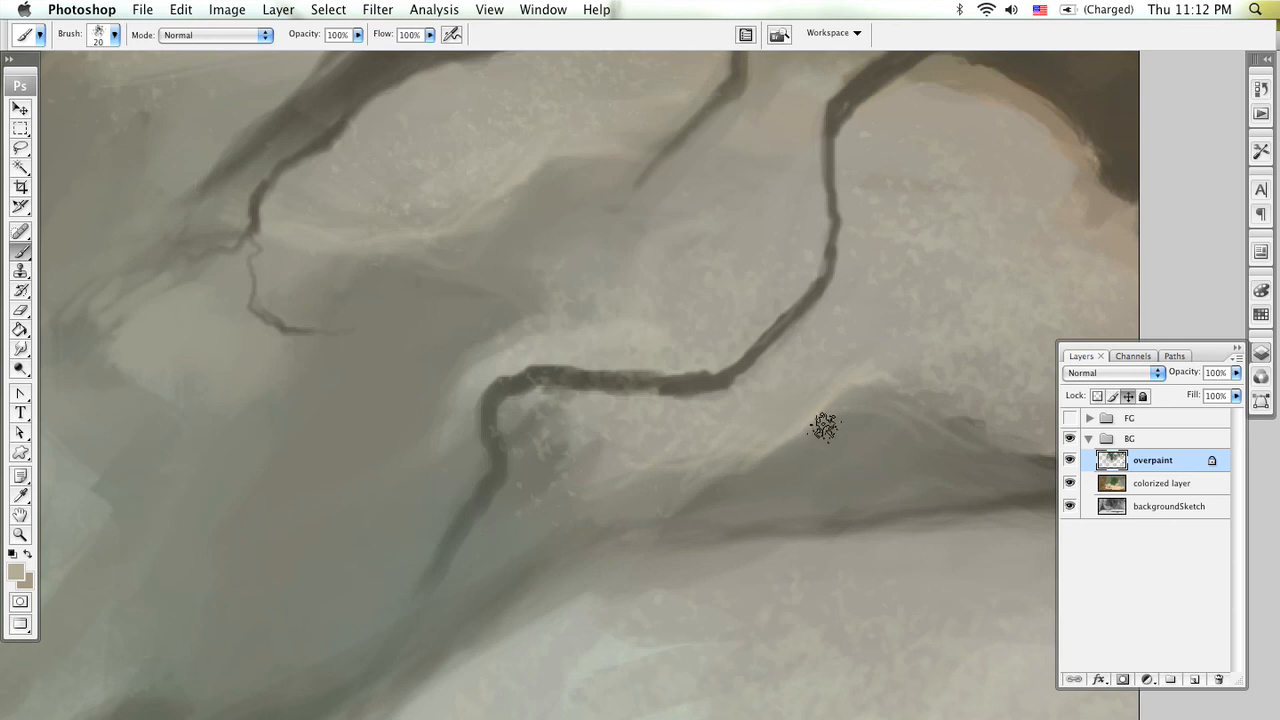
key("z")
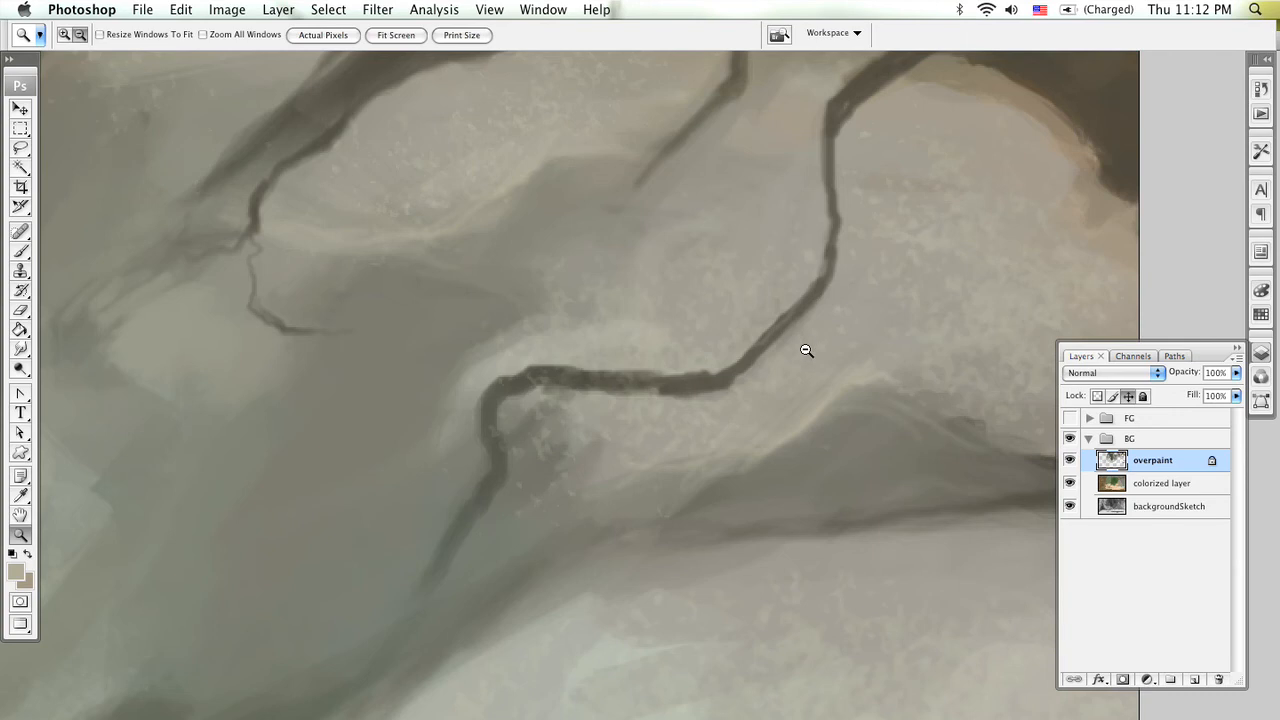
Step: Shade the crease between the near trunk's base and its large root, using sampled shadow and bark browns
left_click(806, 345, "alt")
left_click(810, 332, "alt")
left_click_drag(758, 402, 742, 420)
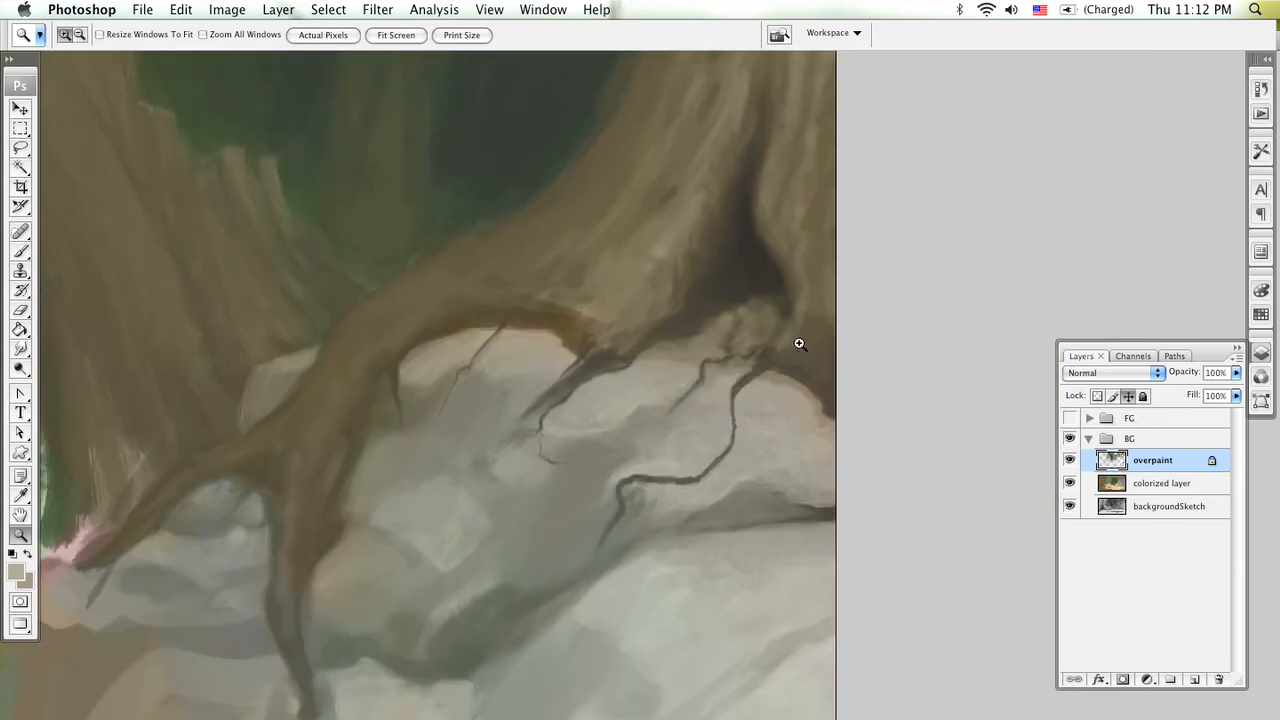
key("b")
left_click(737, 288, "alt")
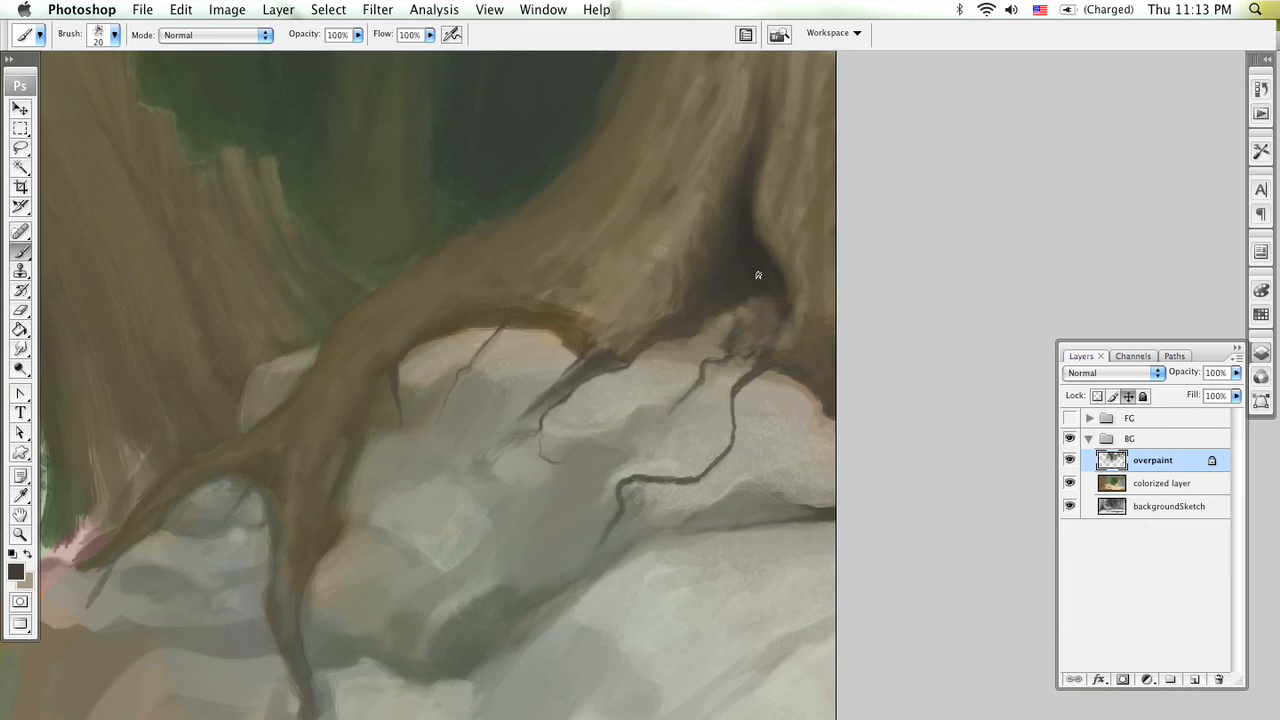
left_click(545, 307, "alt")
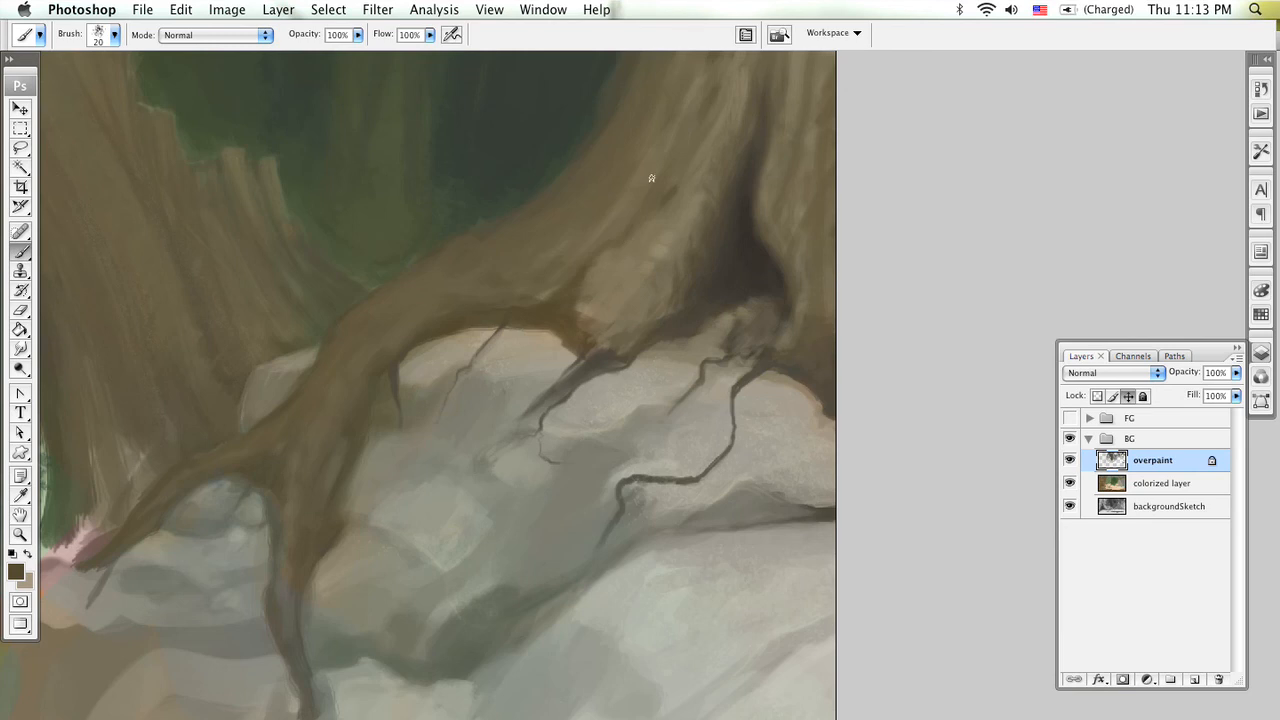
left_click(600, 302, "alt")
left_click(577, 317, "alt")
left_click(577, 317, "alt")
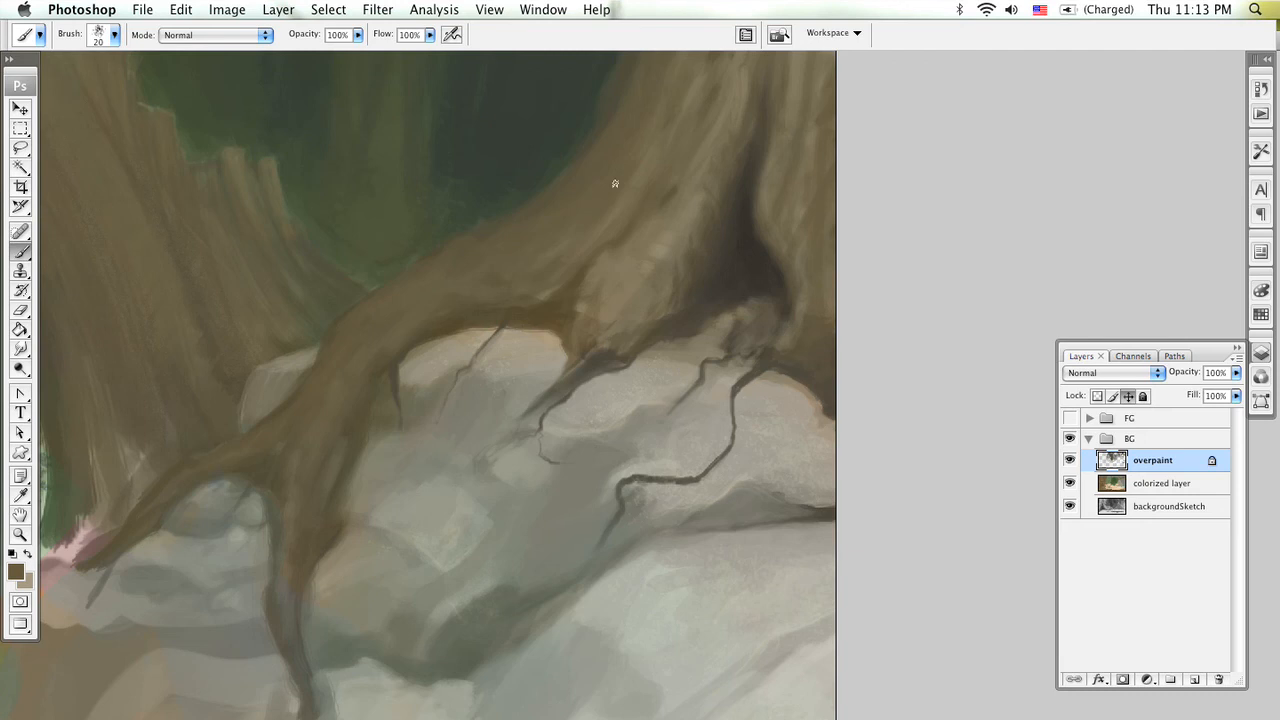
left_click(745, 215, "alt")
Step: Darken the shaded side and edges of the large forked root with sampled browns and a size 15 brush
scroll(609, 263, "left", 4)
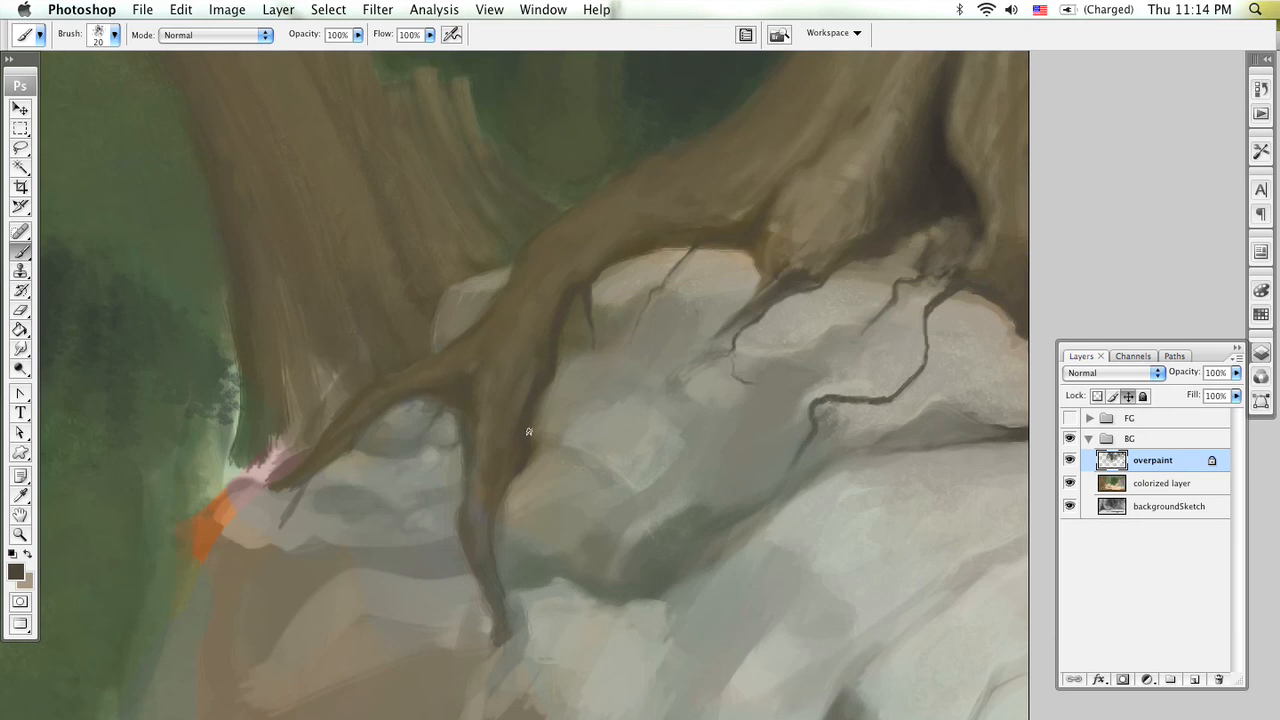
left_click(517, 358, "alt")
left_click(538, 386, "alt")
key("bracketleft")
key("bracketleft")
key("bracketleft")
key("bracketleft")
key("bracketright")
key("bracketright")
key("bracketright")
key("super+minus")
scroll(586, 443, "up", 1)
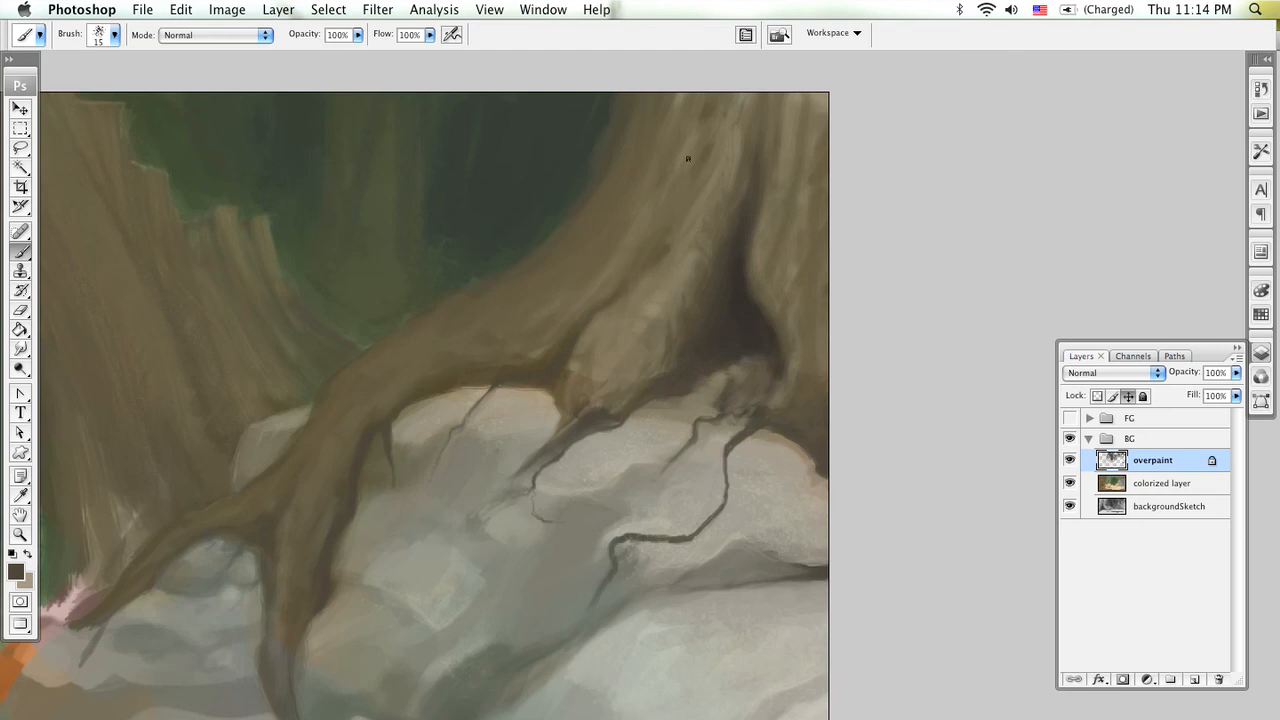
Step: Mix a warmer, lighter brown from the sampled bark and brush it over the near trunk and large root at brush size 45
left_click(578, 366, "alt")
left_click(537, 304, "alt")
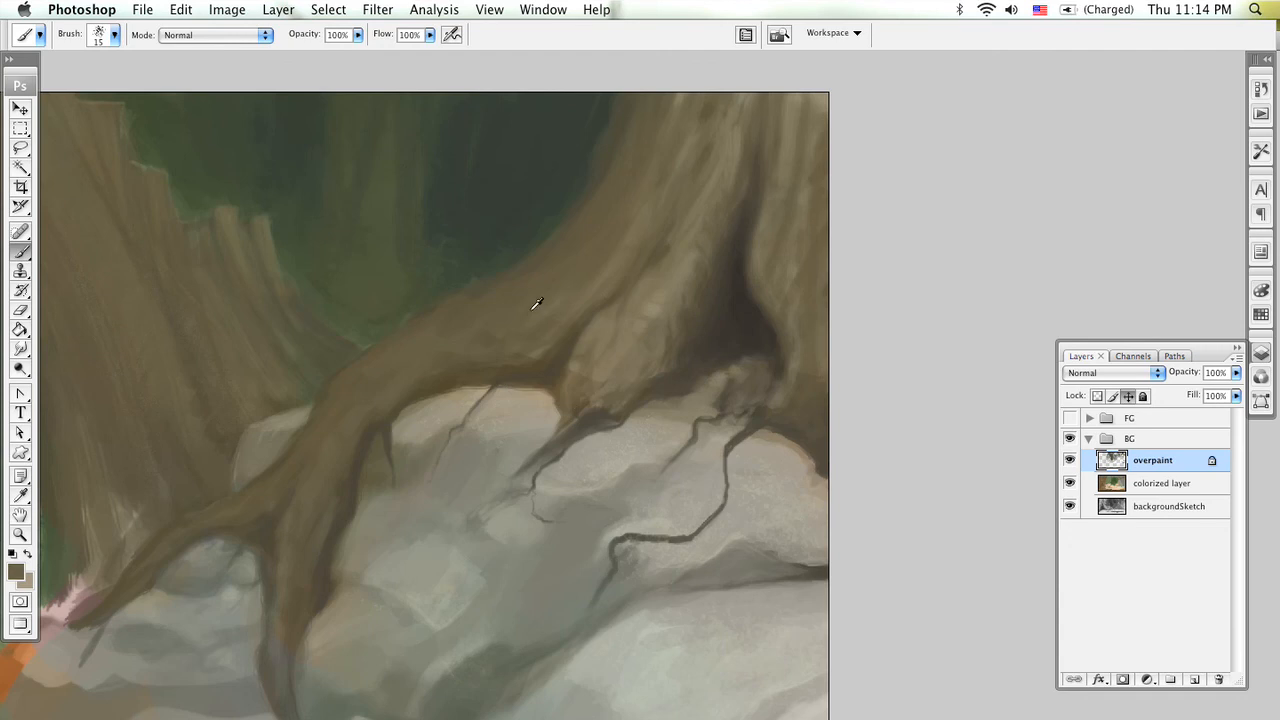
left_click(646, 304, "alt")
left_click(15, 572)
left_click(431, 280)
left_click(445, 269)
left_click(559, 337)
left_click(440, 274)
left_click(440, 259)
left_click(407, 250)
mouse_move(407, 250)
left_mouse_down()
mouse_move(389, 245)
mouse_move(400, 246)
left_mouse_up()
left_click(739, 119)
key("b")
key("bracketright")
key("bracketright")
key("bracketright")
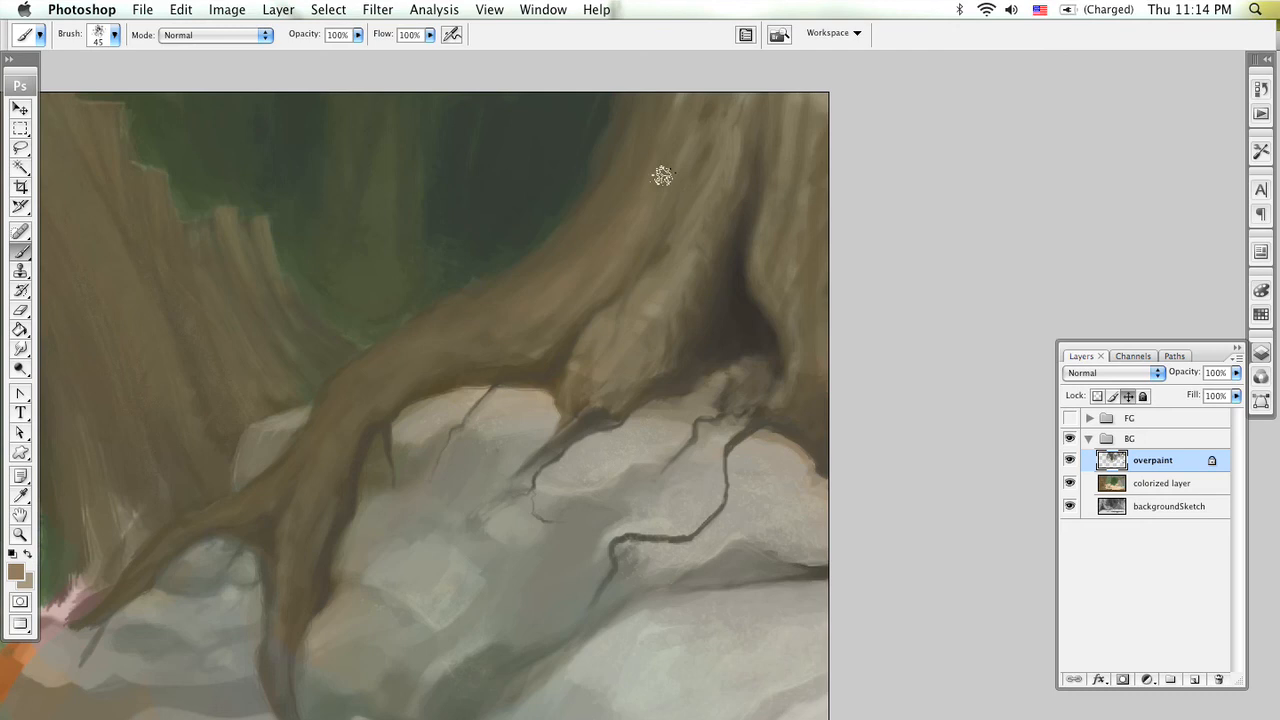
scroll(685, 100, "up", 1)
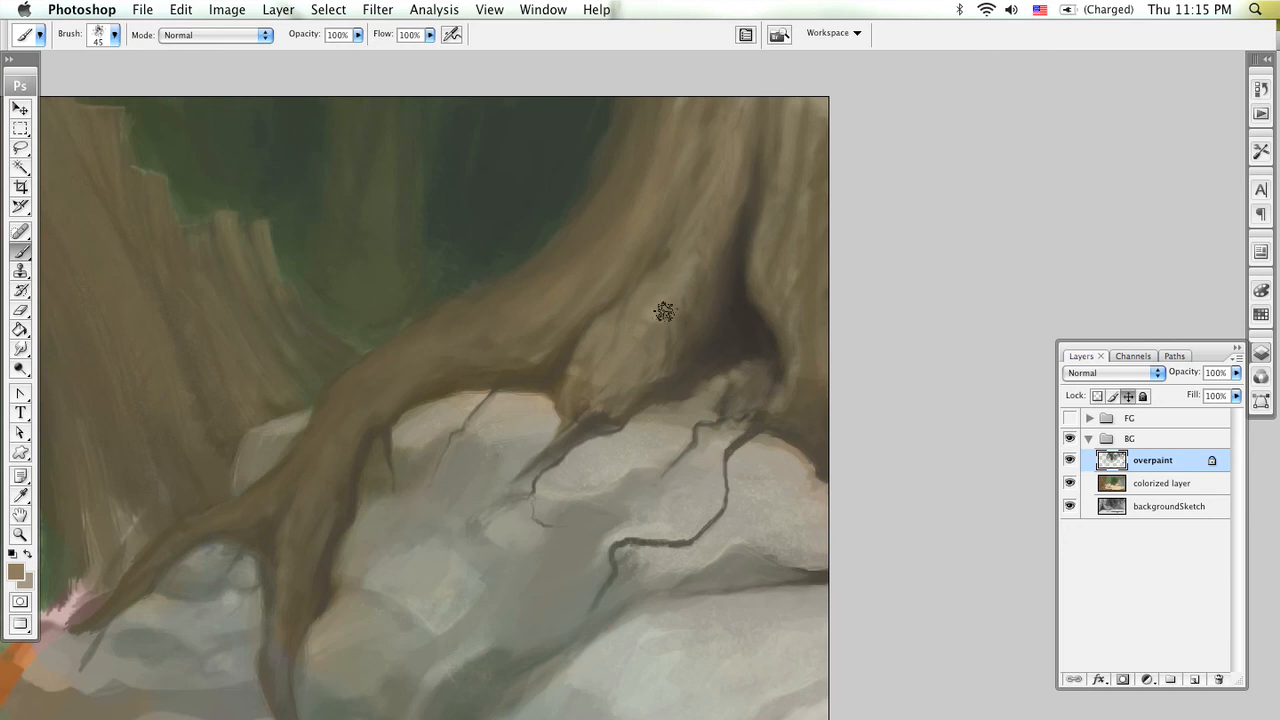
Step: Paint the small root below the trunk's bulge warm brown with a size 10 brush, refining its junction with sampled browns
key("bracketleft")
key("bracketleft")
key("bracketleft")
key("bracketleft")
key("bracketleft")
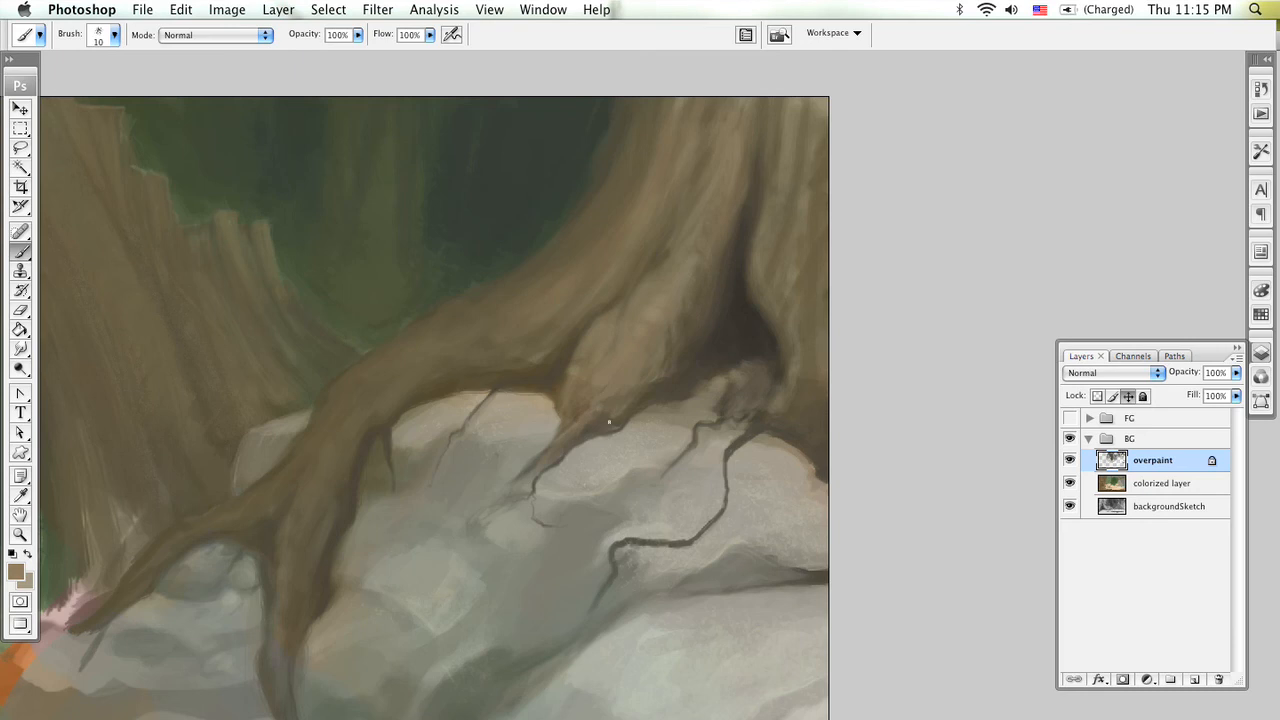
left_click(551, 416, "alt")
left_click(585, 412, "alt")
left_click(557, 366, "alt")
left_click_drag(539, 390, 512, 390)
left_click(559, 396, "alt")
left_click(574, 410, "alt")
Step: Draw fine dark outlines along the trunk's underside and the small root's tip with a size 3 brush
key("z")
left_click(586, 403)
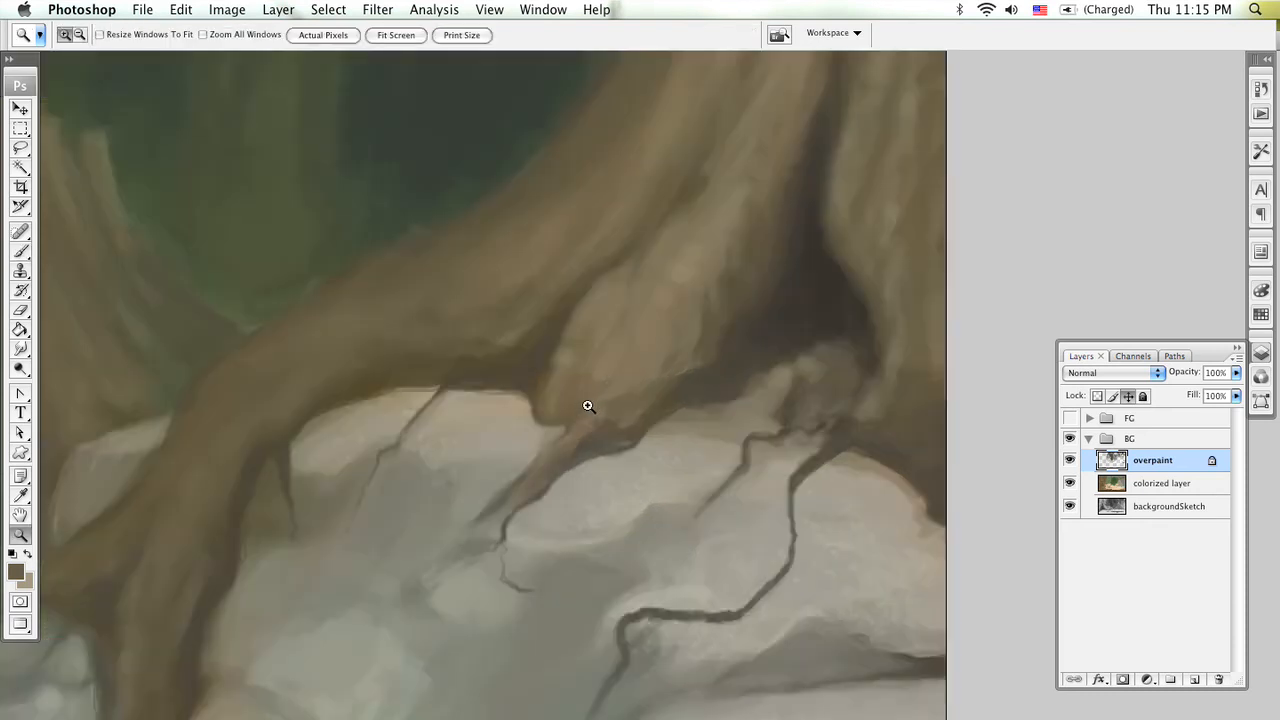
left_click(559, 437)
left_click_drag(559, 437, 663, 420)
key("b")
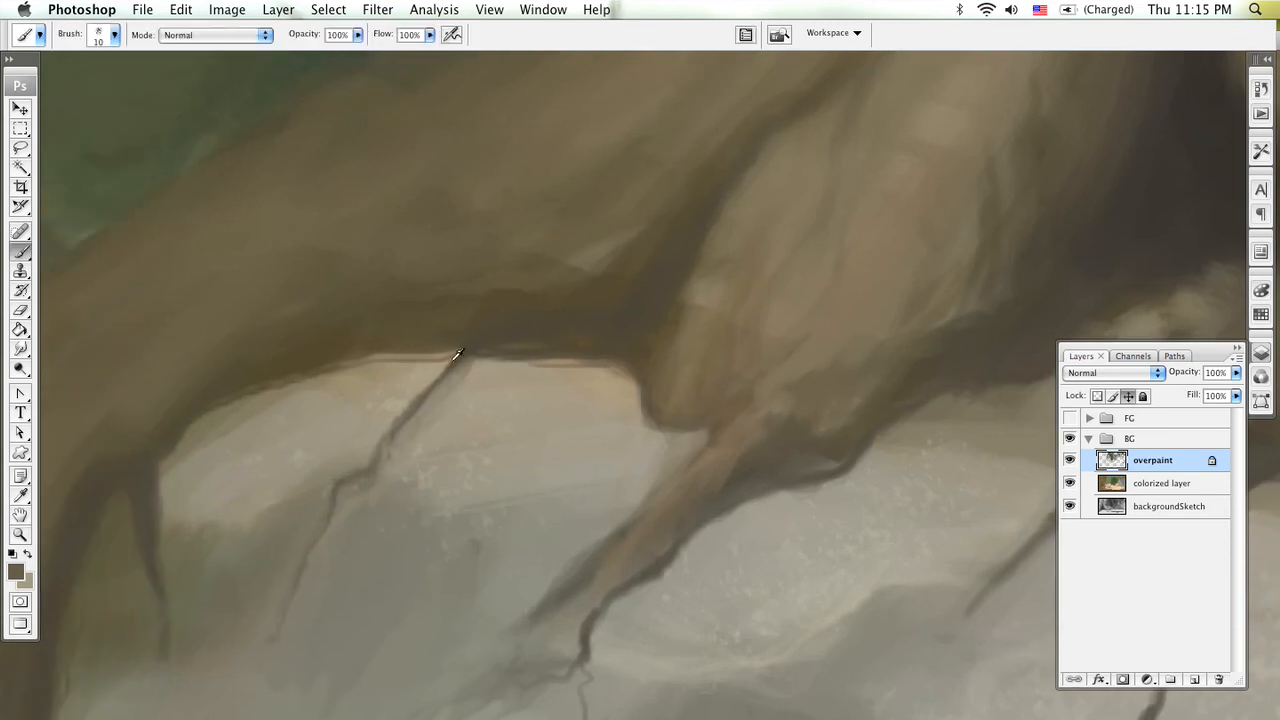
key("bracketleft")
key("bracketleft")
key("bracketleft")
key("bracketleft")
key("bracketleft")
key("bracketleft")
left_click_drag(637, 434, 649, 427)
scroll(754, 487, "down", 5)
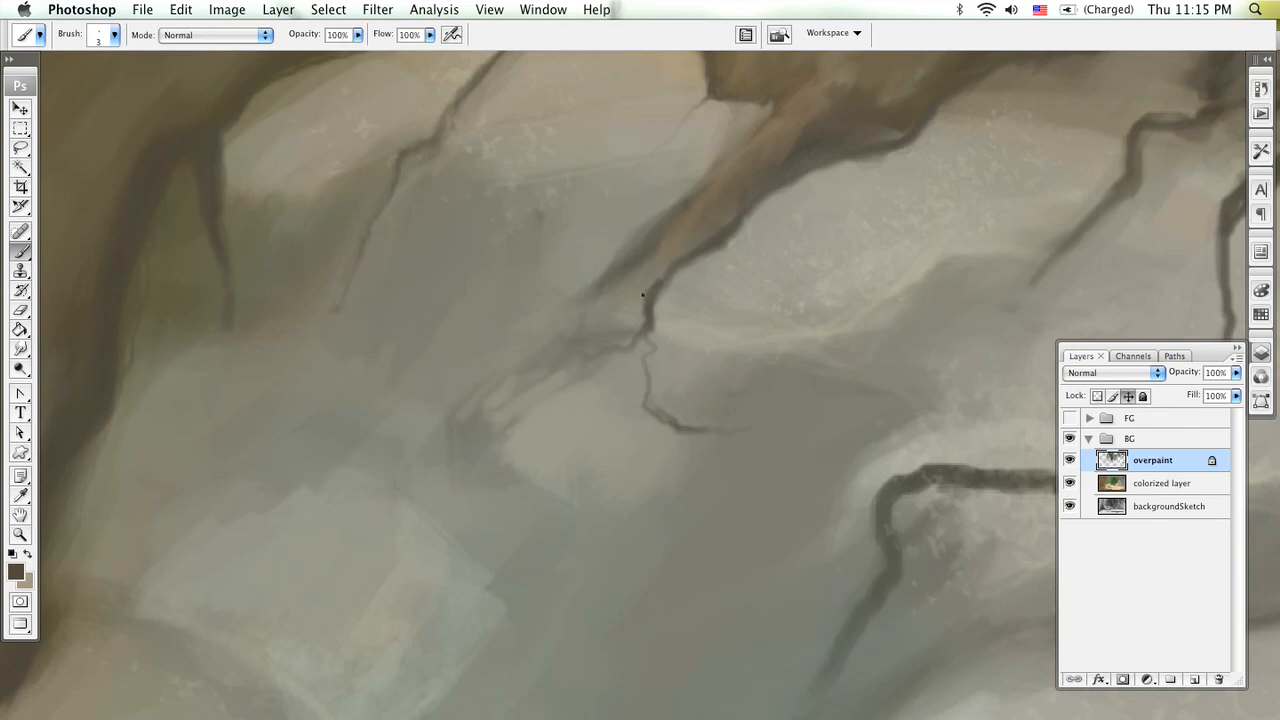
left_click_drag(589, 300, 571, 347)
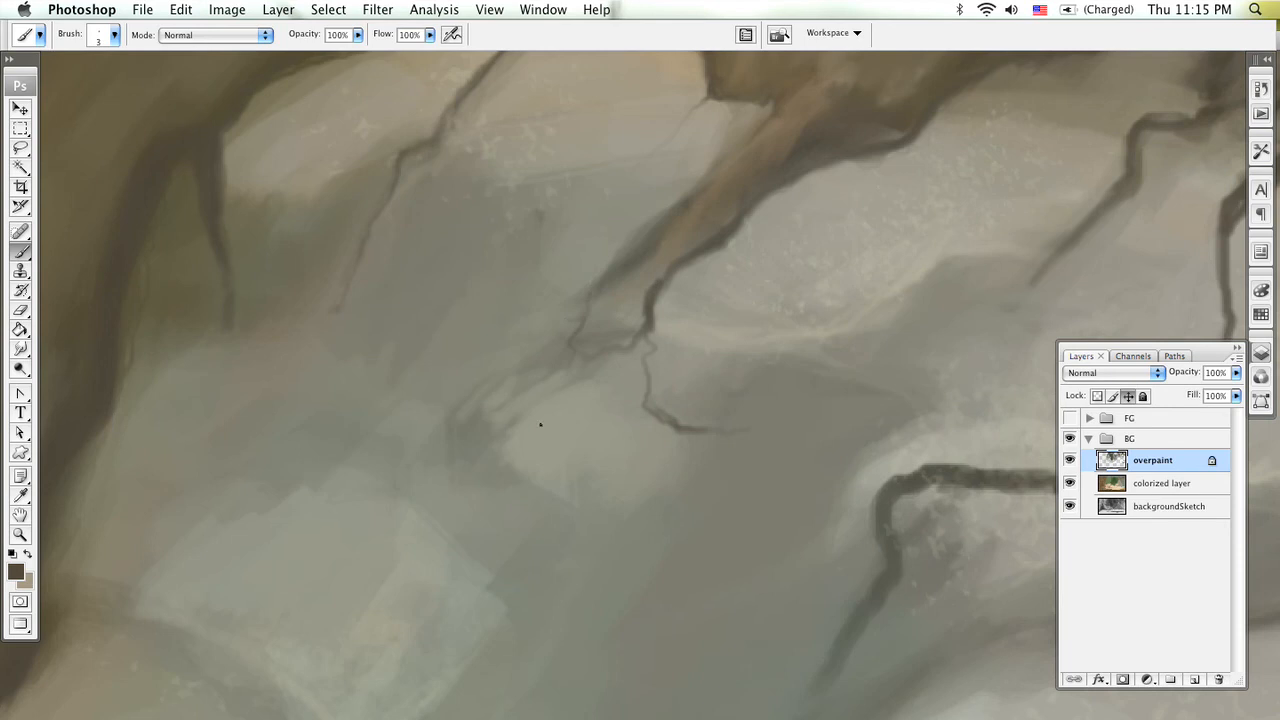
Step: Fill the small root down to its widened tip with a sampled warm brown at brush size 15
left_click(732, 180, "super")
left_click(748, 244)
left_click(766, 152, "alt")
key("bracketright")
key("bracketright")
key("bracketright")
key("bracketright")
key("bracketright")
mouse_move(633, 300)
left_mouse_down()
mouse_move(606, 317)
mouse_move(705, 198)
mouse_move(609, 294)
mouse_move(623, 286)
mouse_move(606, 334)
mouse_move(610, 282)
left_mouse_up()
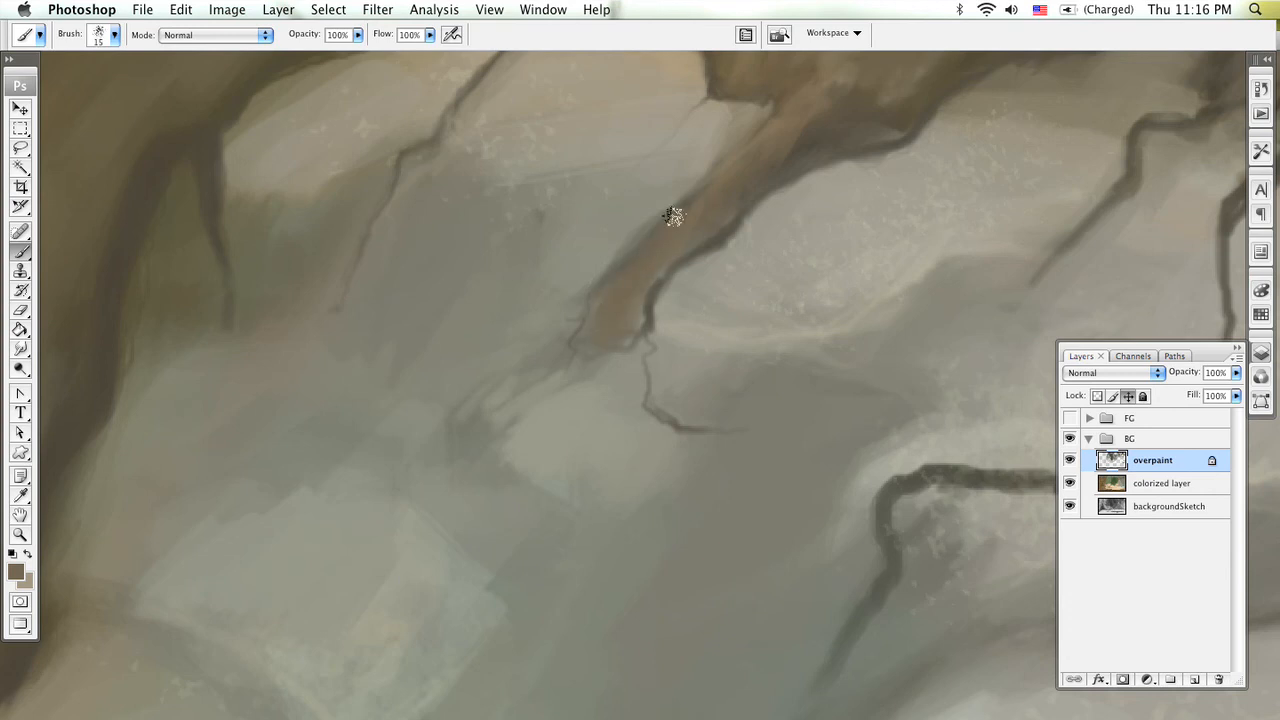
left_click_drag(834, 149, 645, 404)
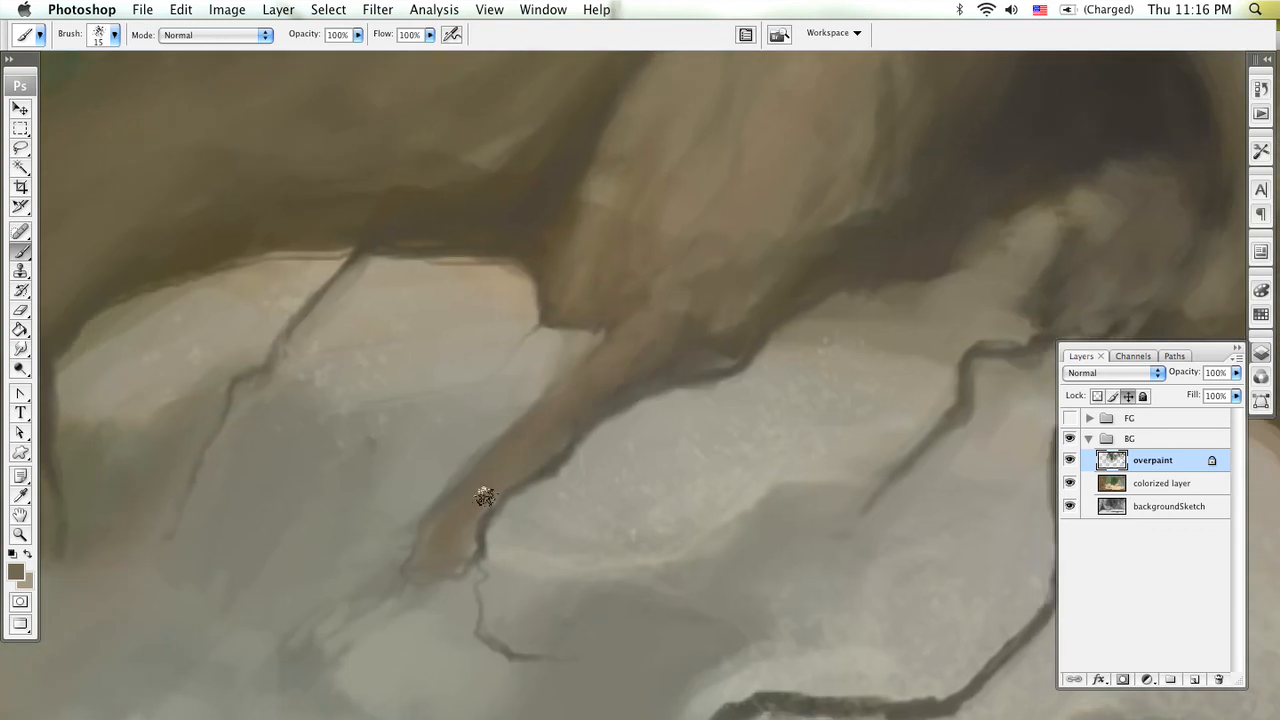
Step: Define bark creases around the bulge at the near trunk's base with a sampled dark brown
key("z")
left_click(616, 460, "alt")
left_click(630, 457, "alt")
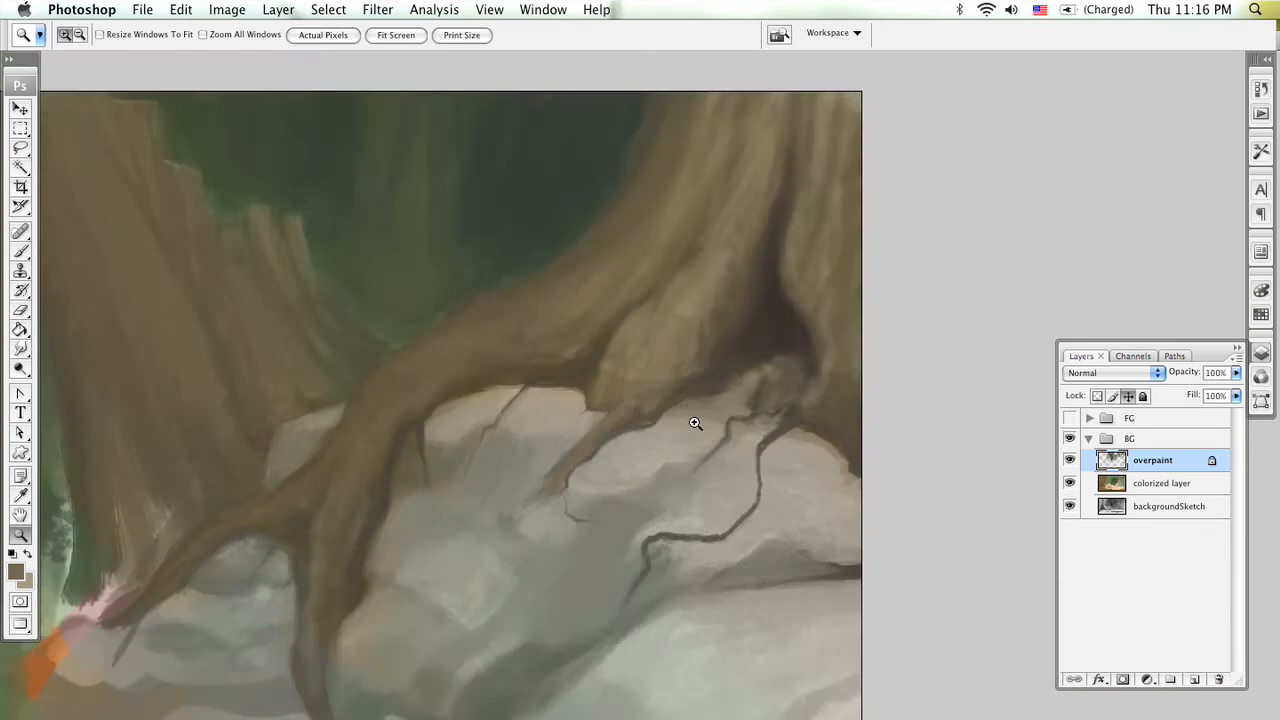
left_click(690, 426)
key("b")
left_click(596, 393, "alt")
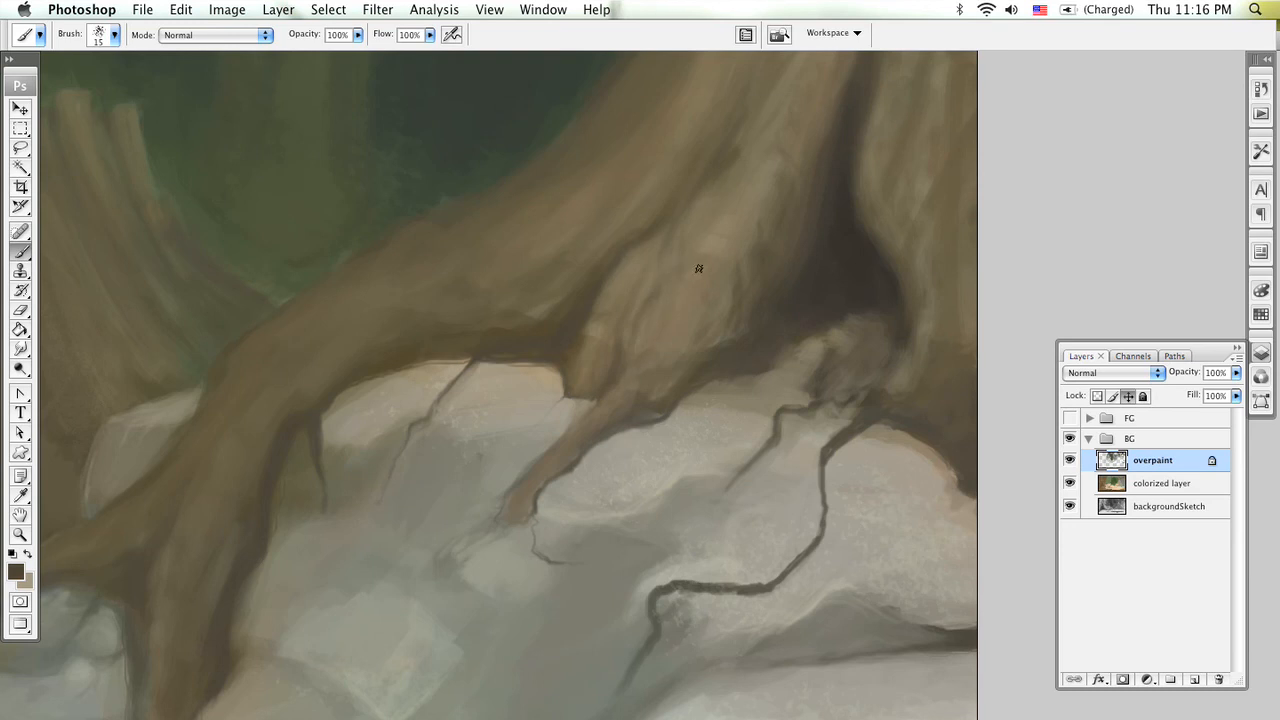
left_click_drag(766, 201, 604, 401)
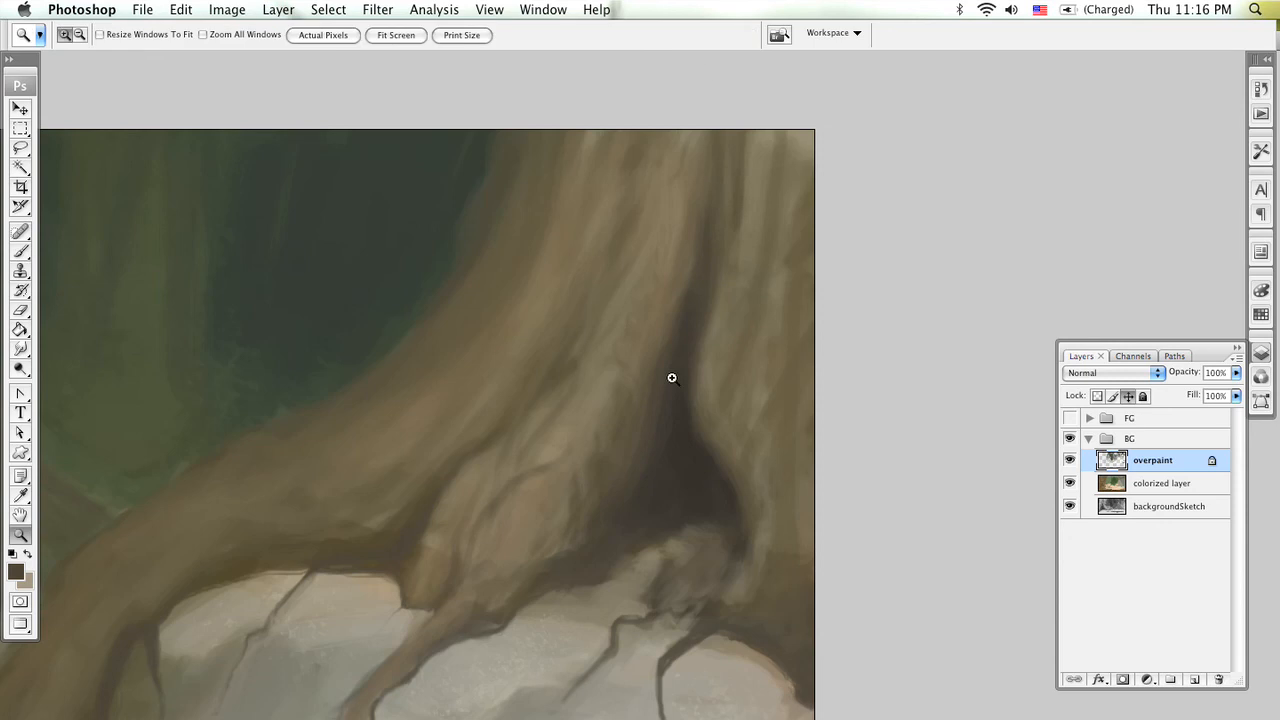
Step: Paint broad shading and bark streaks on the near trunk with sampled browns, using brush sizes 70 and 35
left_click(674, 443, "alt")
left_click(706, 460, "alt")
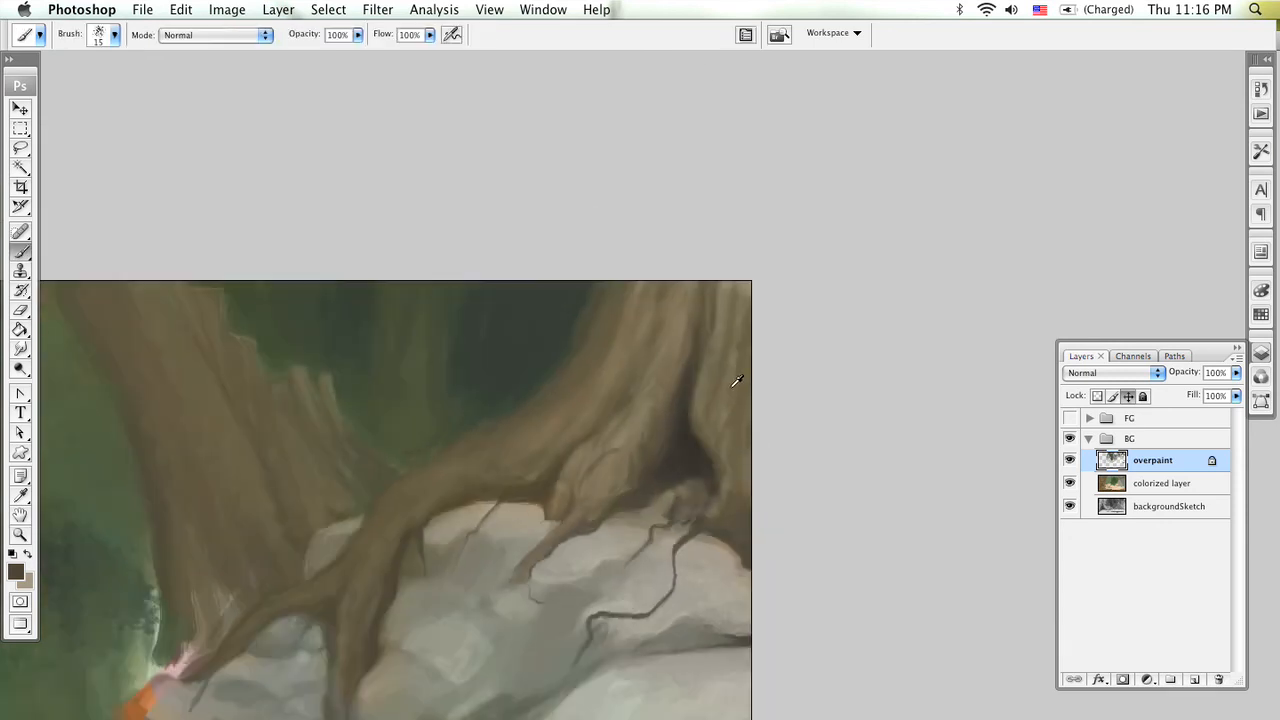
key("bracketright")
key("bracketright")
key("bracketright")
key("bracketright")
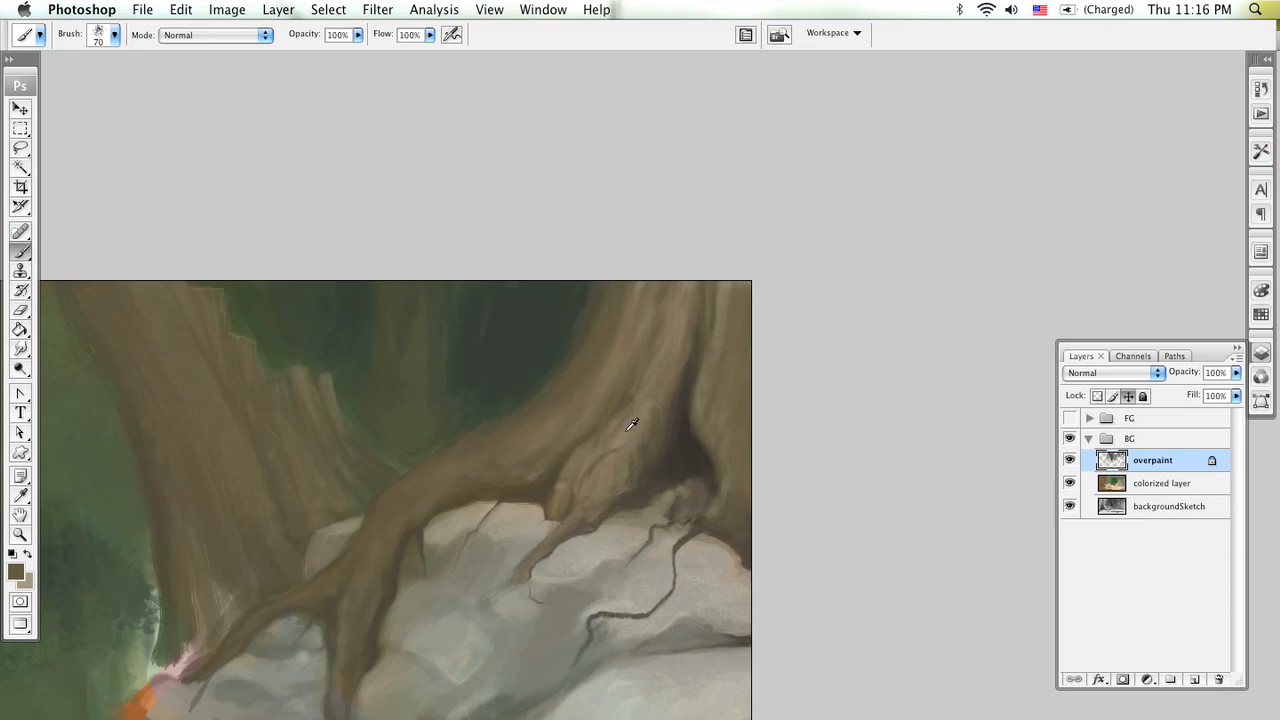
key("bracketleft")
key("bracketleft")
key("bracketleft")
mouse_move(645, 317)
left_mouse_down()
mouse_move(734, 346)
mouse_move(708, 372)
left_mouse_up()
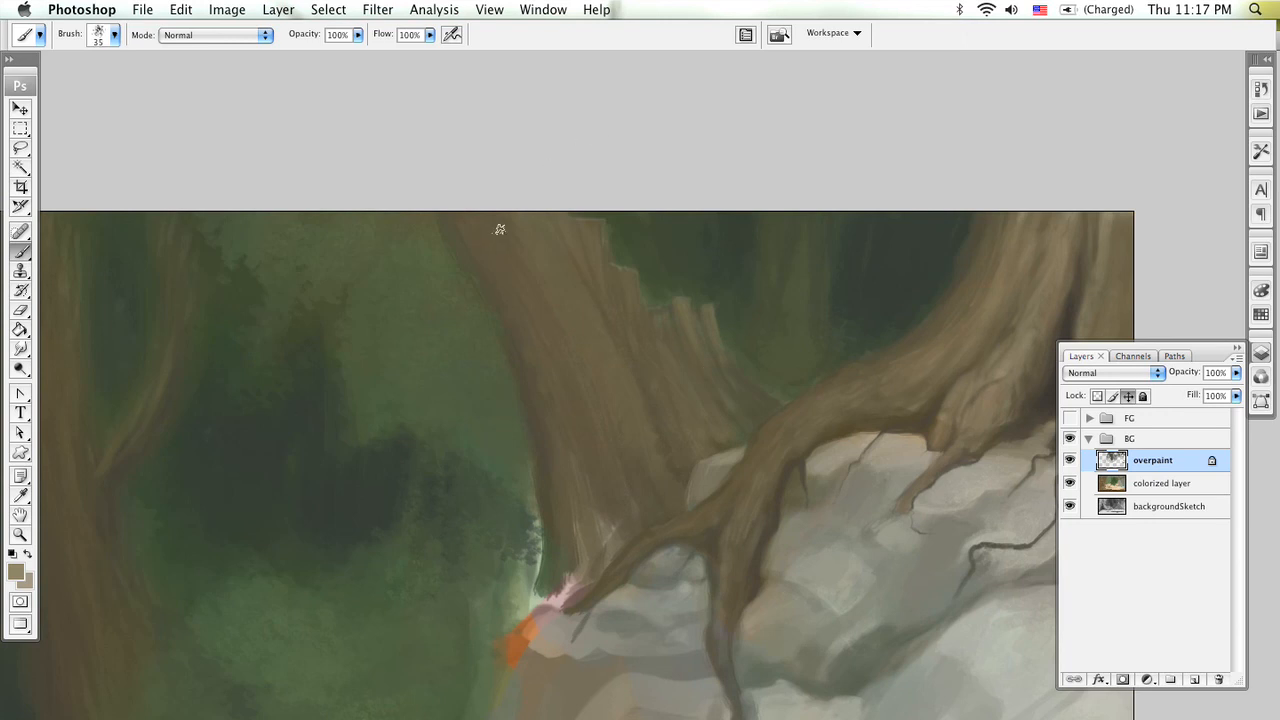
Step: Lighten and blend the upper bark of the leaning trunk behind the roots with sampled browns at brush size 100
key("bracketright")
key("bracketright")
key("bracketright")
key("bracketright")
key("bracketright")
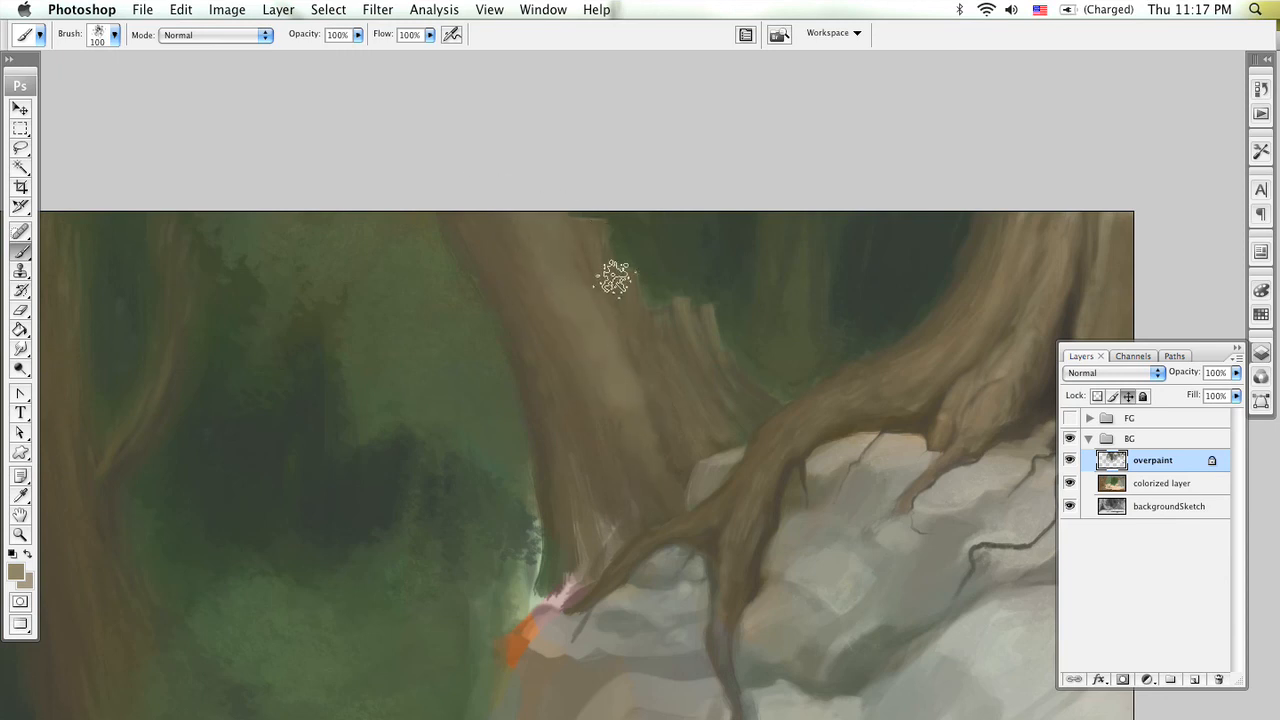
left_click(622, 420, "alt")
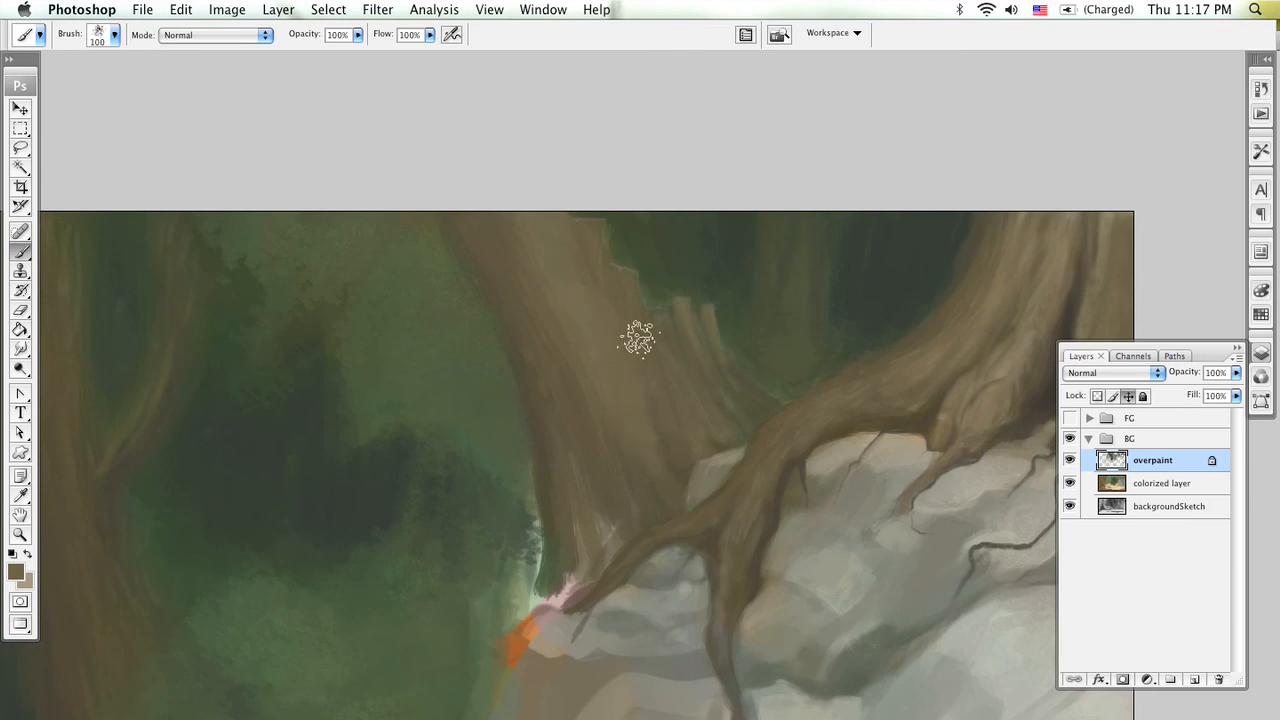
left_click(664, 418, "alt")
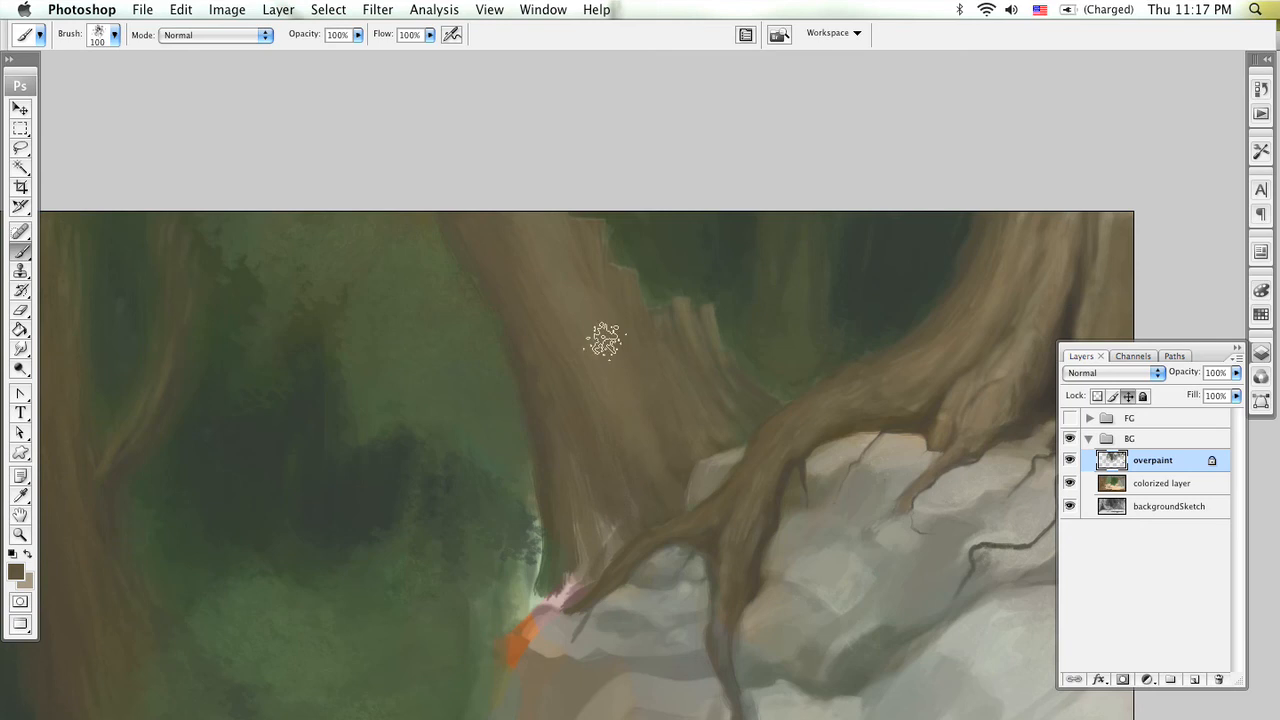
Step: Refine the forked root's bark and its edges against the rock with a size 8 brush and sampled colours
key("z")
left_click(583, 410, "alt")
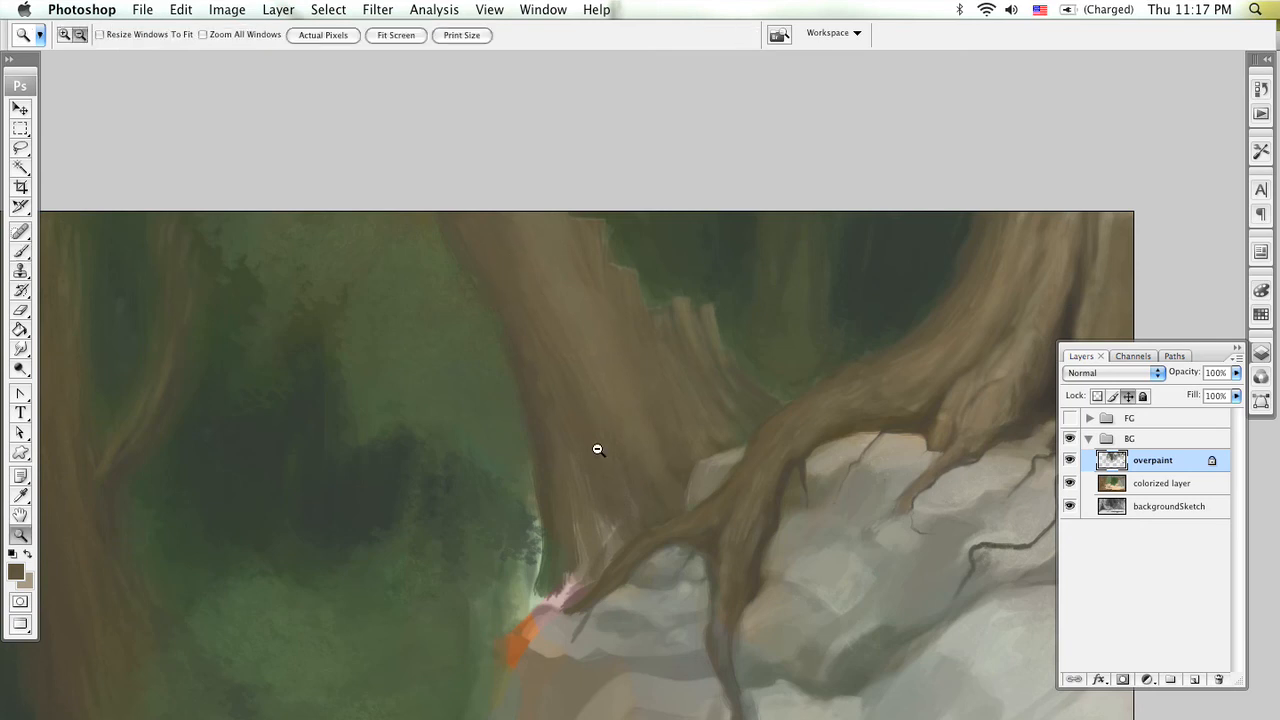
left_click(613, 489, "alt")
left_click(614, 391, "alt")
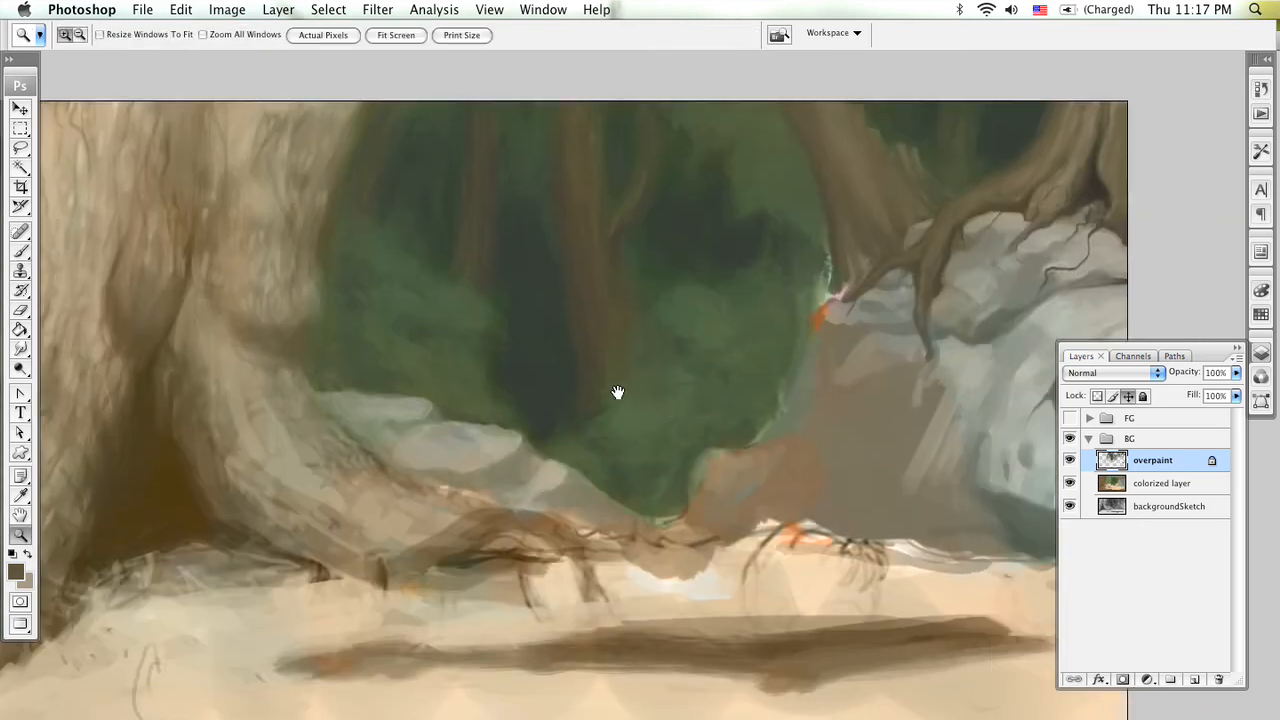
left_click(614, 391, "alt")
left_click(651, 431, "alt")
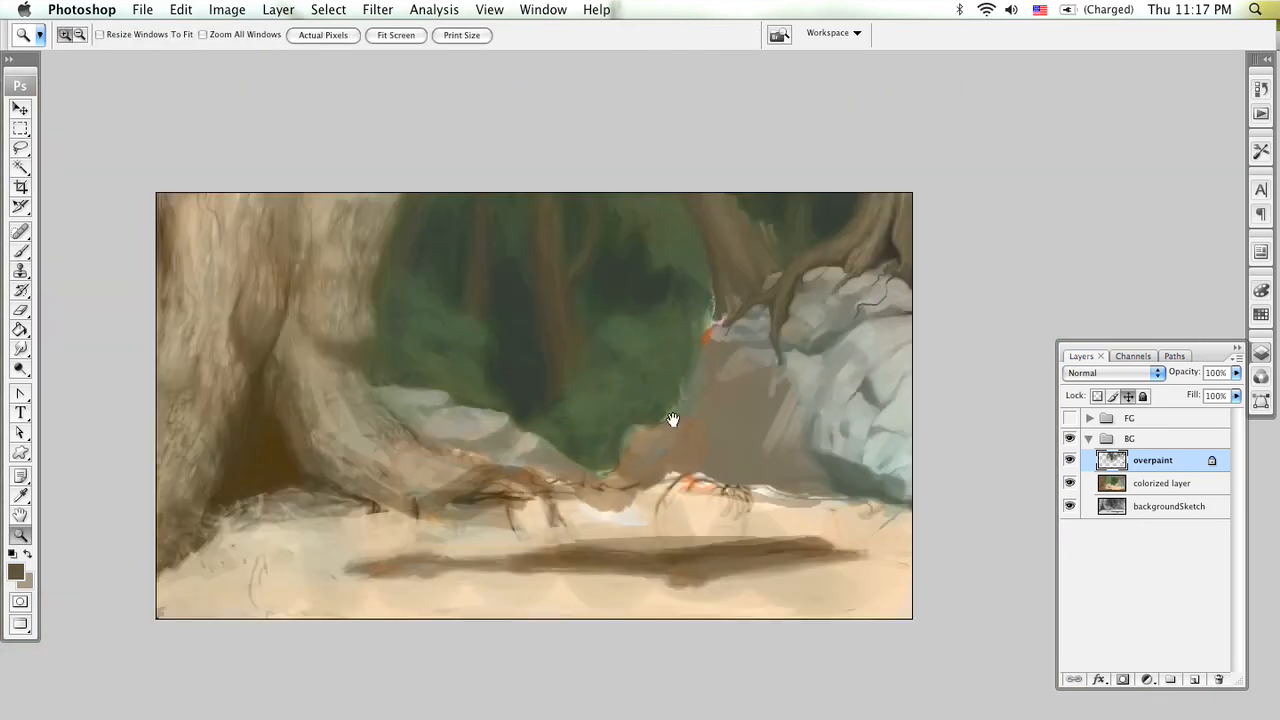
left_click(810, 365)
left_click(811, 340)
left_click(806, 312)
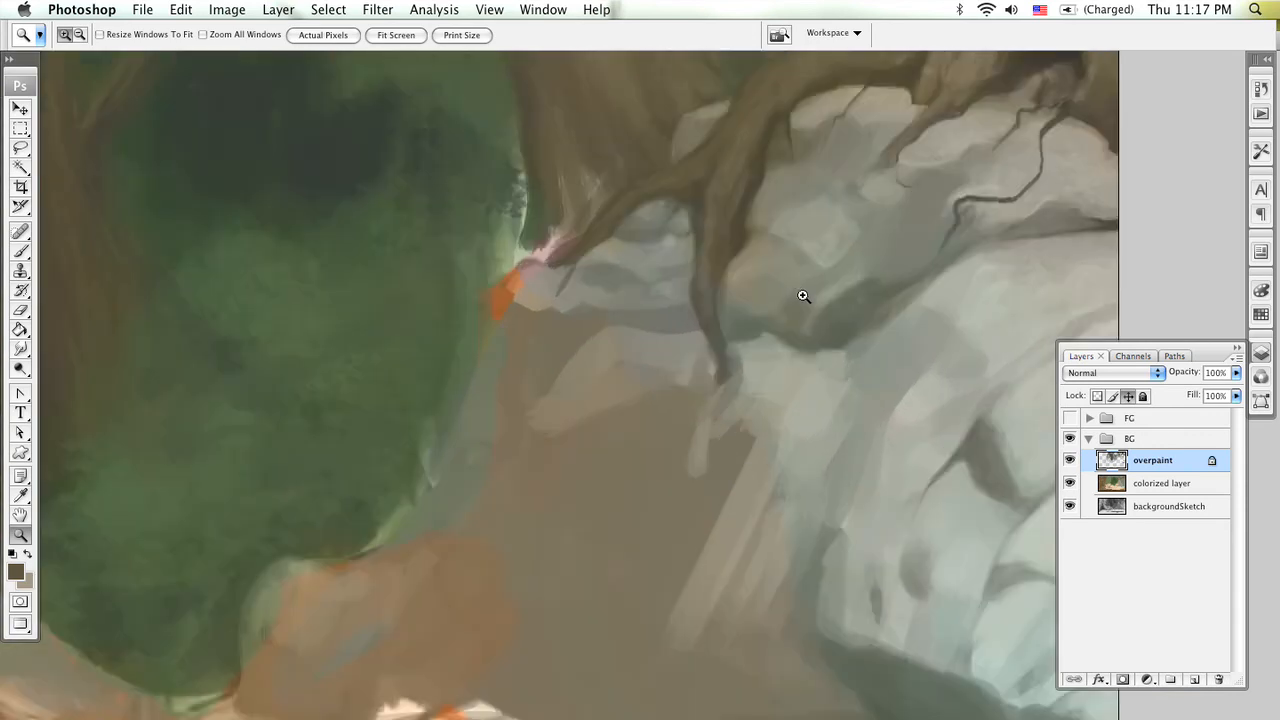
left_click(789, 274)
scroll(763, 300, "up", 5)
key("b")
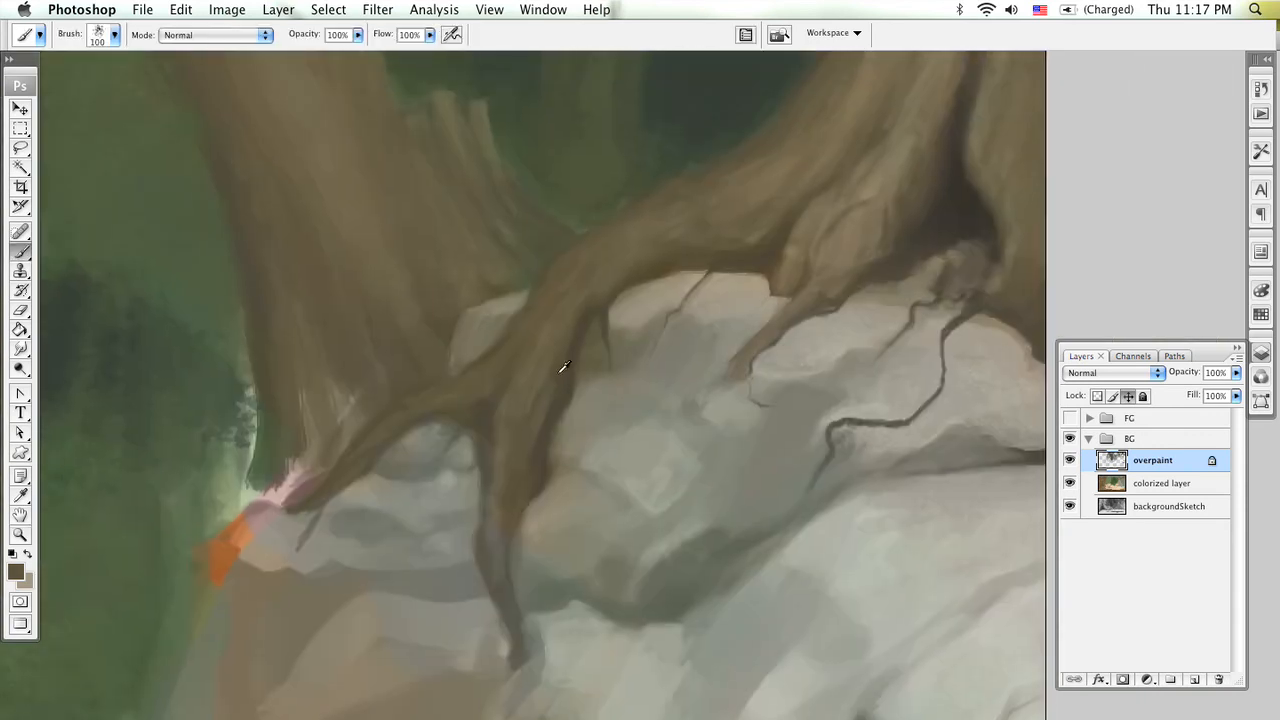
key("bracketleft")
key("bracketleft")
key("bracketleft")
key("bracketleft")
key("bracketleft")
key("bracketleft")
key("bracketleft")
key("bracketleft")
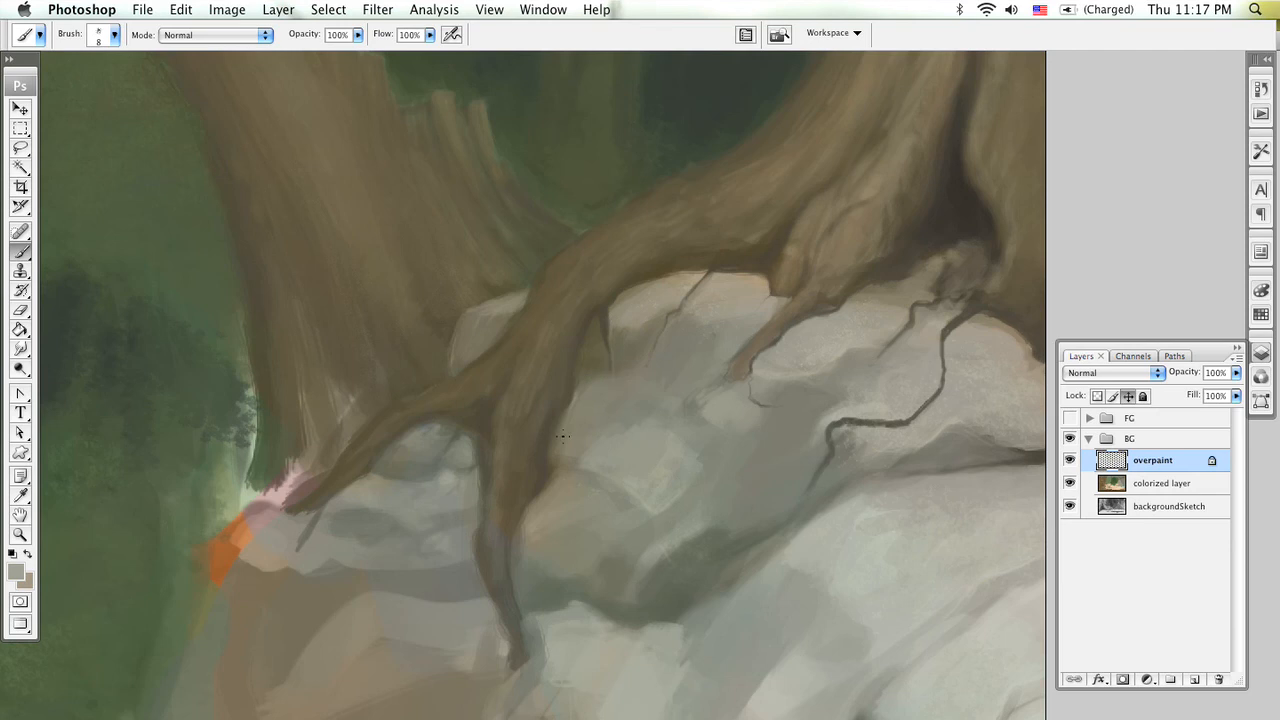
Step: Sample the dark shadow brown from the hollow of the rooted trunk above the rocks
left_click_drag(466, 479, 745, 374)
key("z")
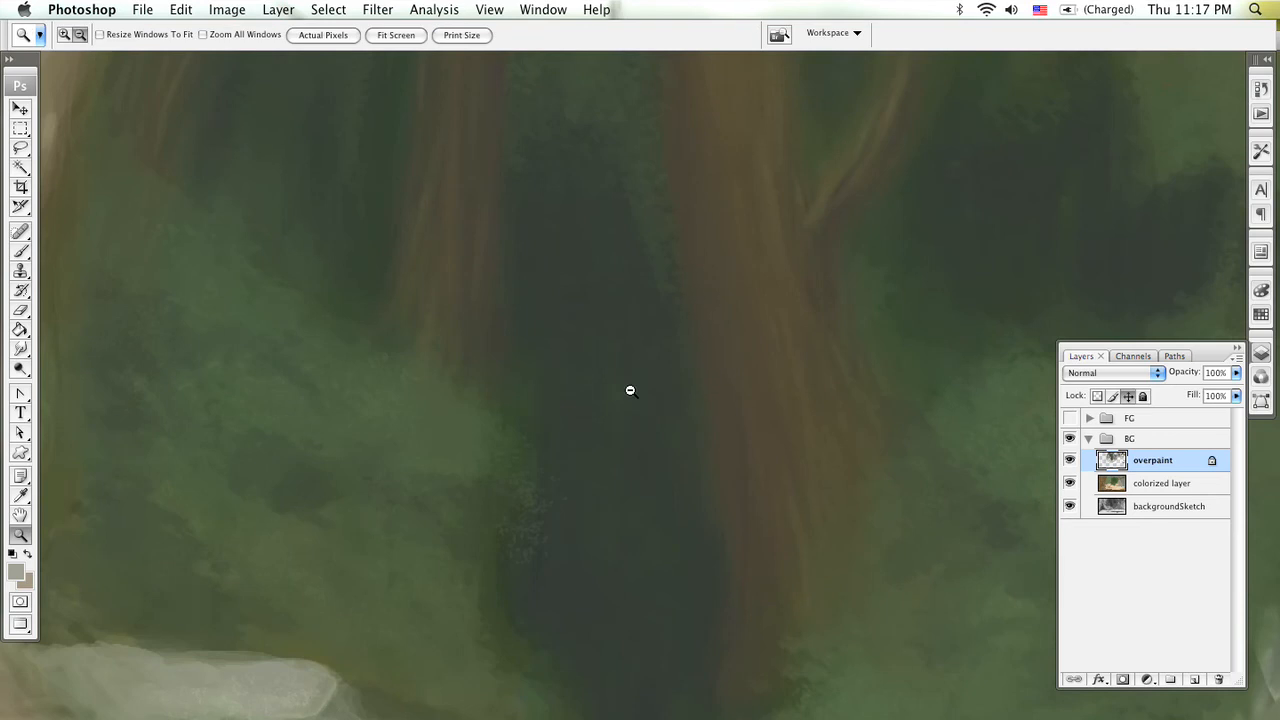
left_click(626, 383, "alt")
left_click(626, 389, "alt")
left_click(613, 392, "alt")
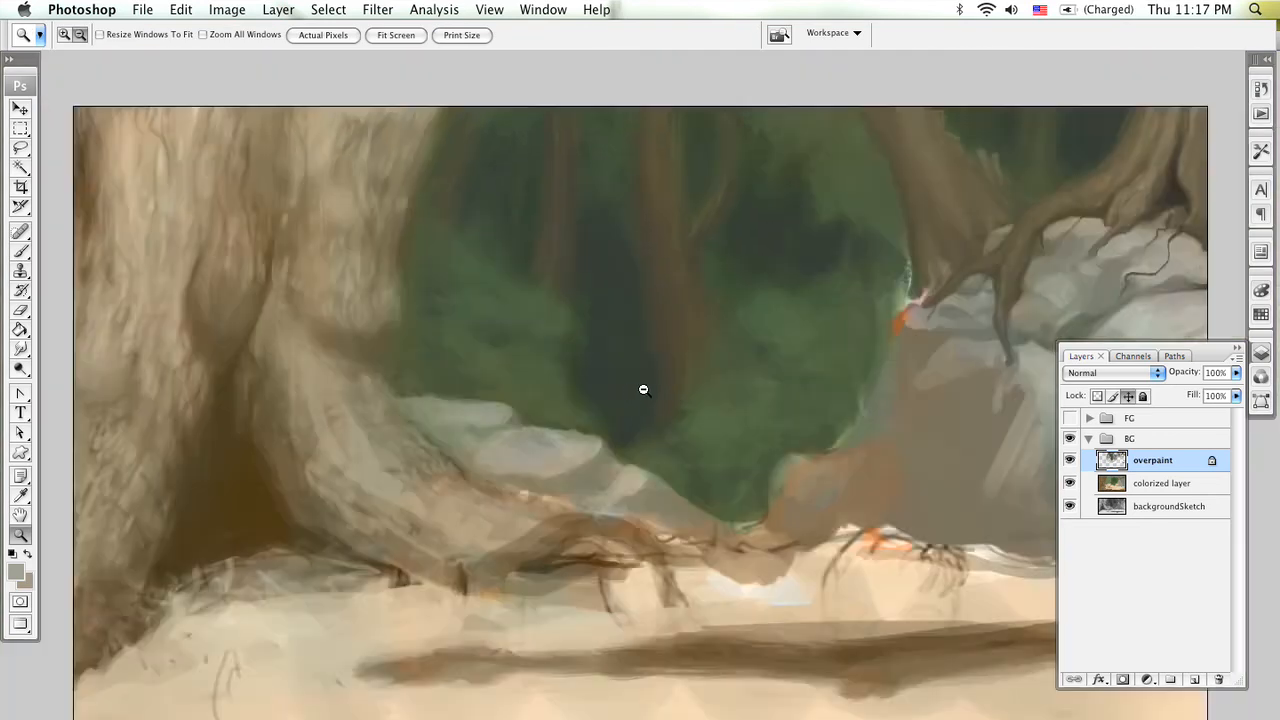
left_click(643, 389, "alt")
key("b")
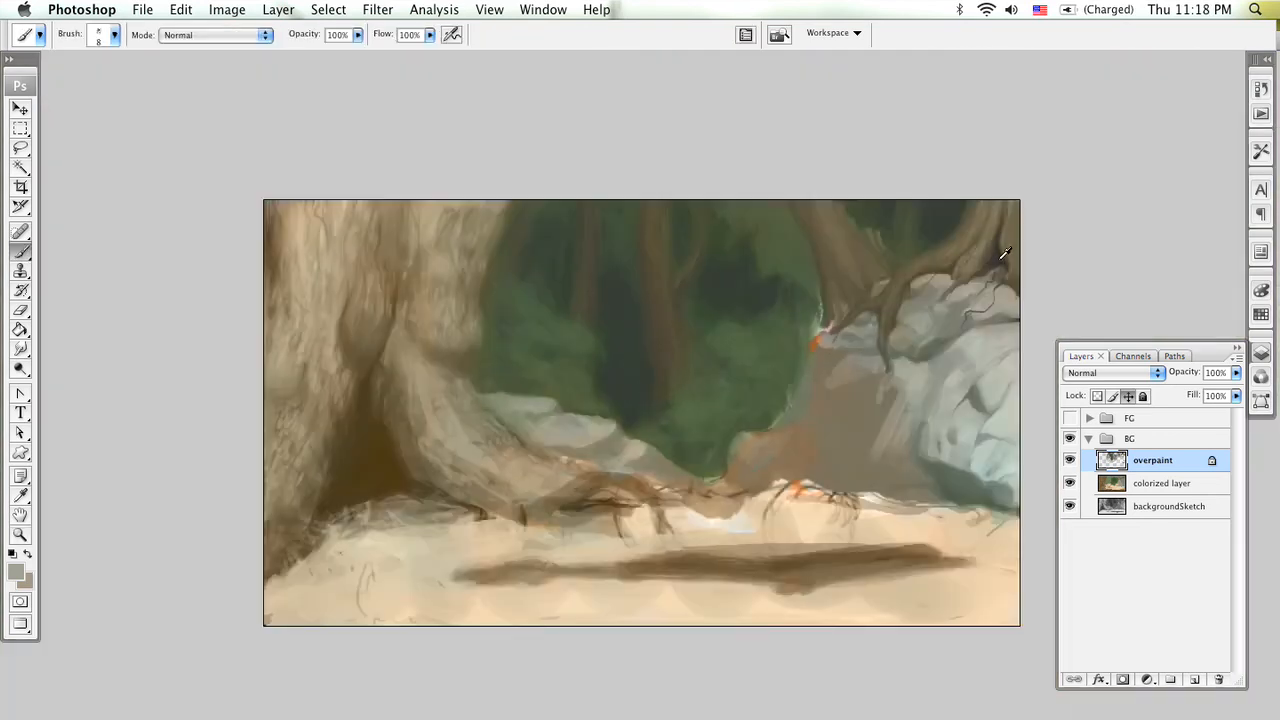
Step: Block in the hollow at the near trunk's base with the sampled dark brown at brush size 90
key("z")
left_click(417, 474)
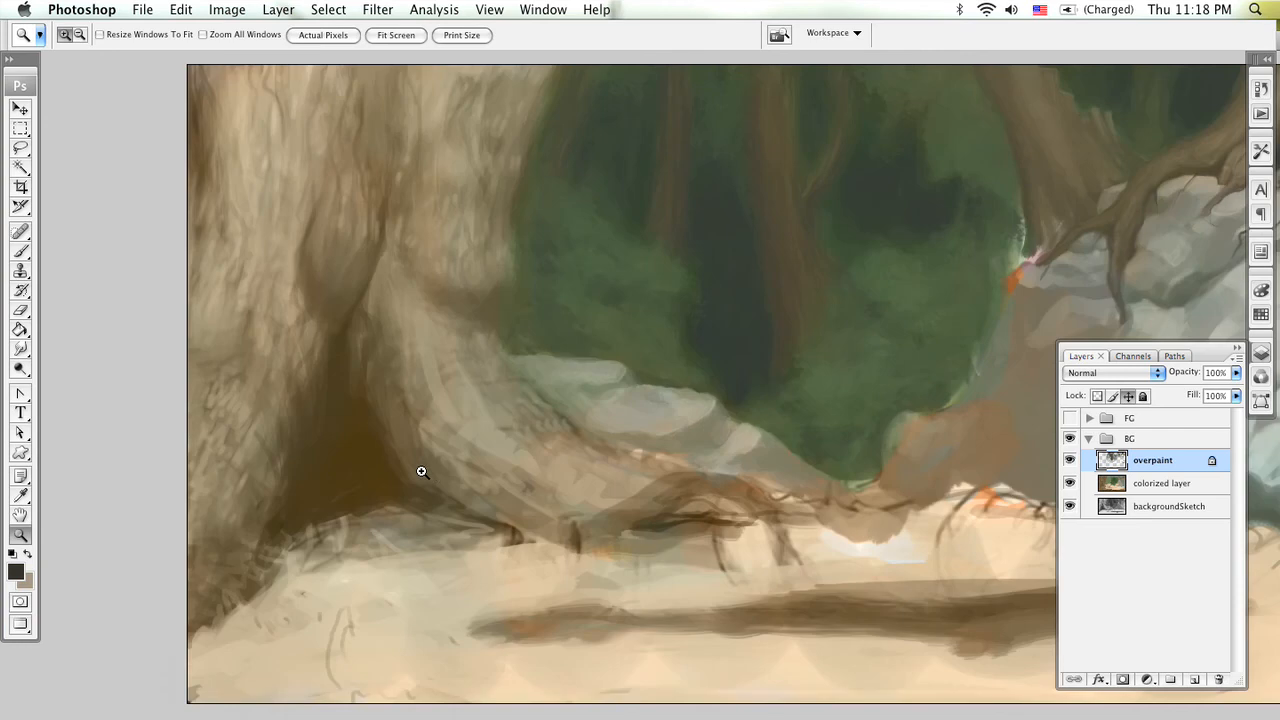
left_click(429, 473)
left_click_drag(423, 471, 741, 428)
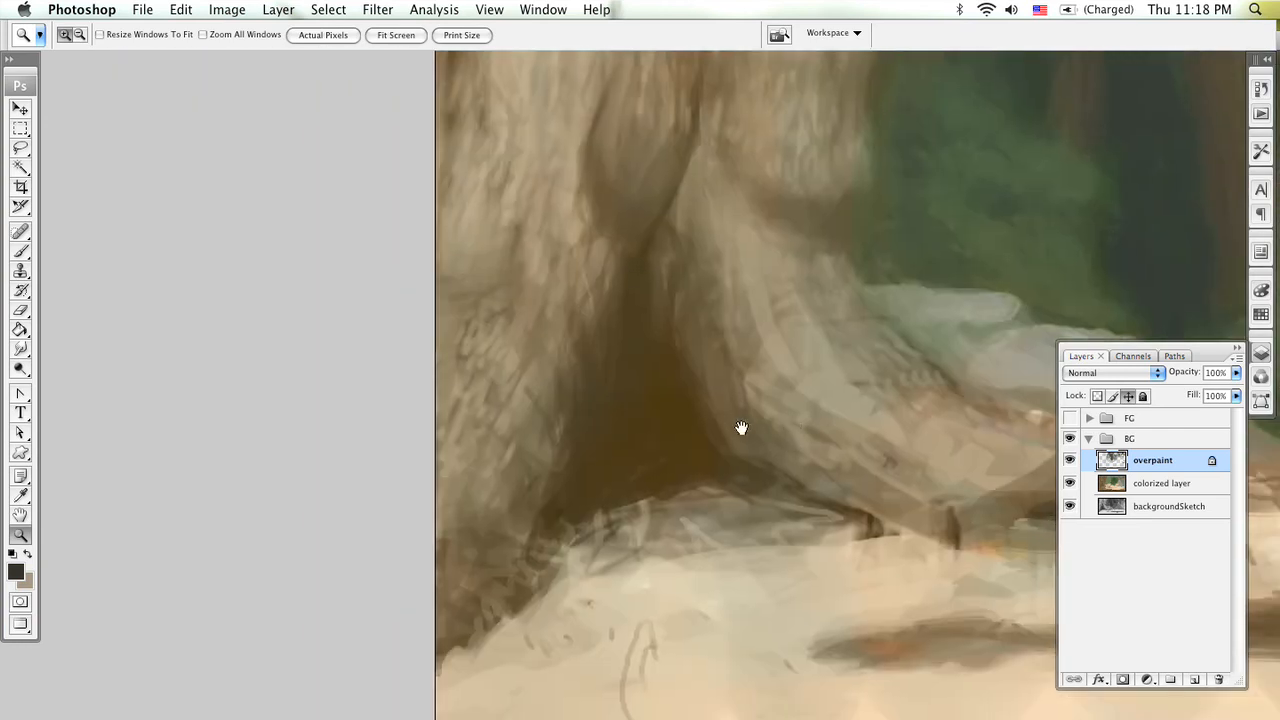
left_click(616, 402)
key("b")
mouse_move(622, 398)
left_mouse_down()
mouse_move(560, 331)
mouse_move(545, 333)
left_mouse_up()
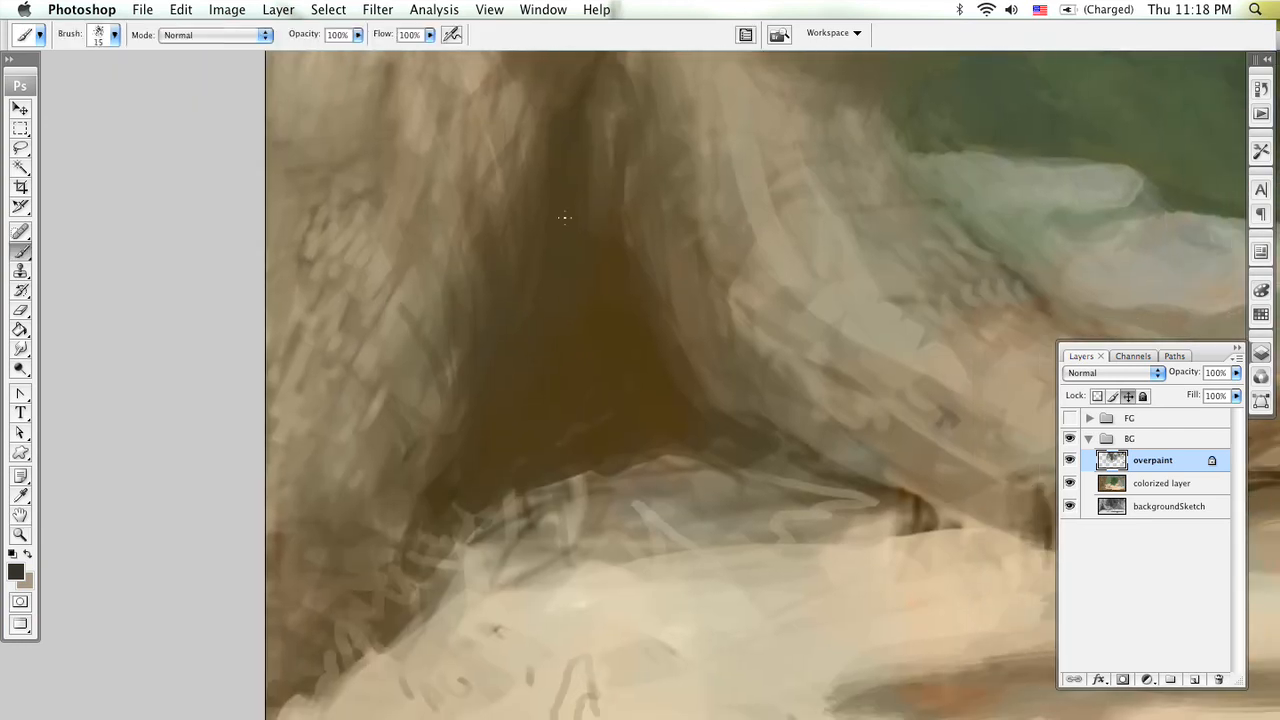
mouse_move(555, 201)
left_mouse_down()
mouse_move(543, 289)
mouse_move(457, 500)
mouse_move(502, 447)
mouse_move(517, 449)
mouse_move(503, 394)
mouse_move(540, 272)
left_mouse_up()
key("bracketright")
key("bracketright")
key("bracketright")
key("bracketright")
key("bracketright")
mouse_move(594, 166)
left_mouse_down()
mouse_move(543, 337)
mouse_move(579, 150)
mouse_move(591, 394)
mouse_move(723, 434)
mouse_move(759, 430)
left_mouse_up()
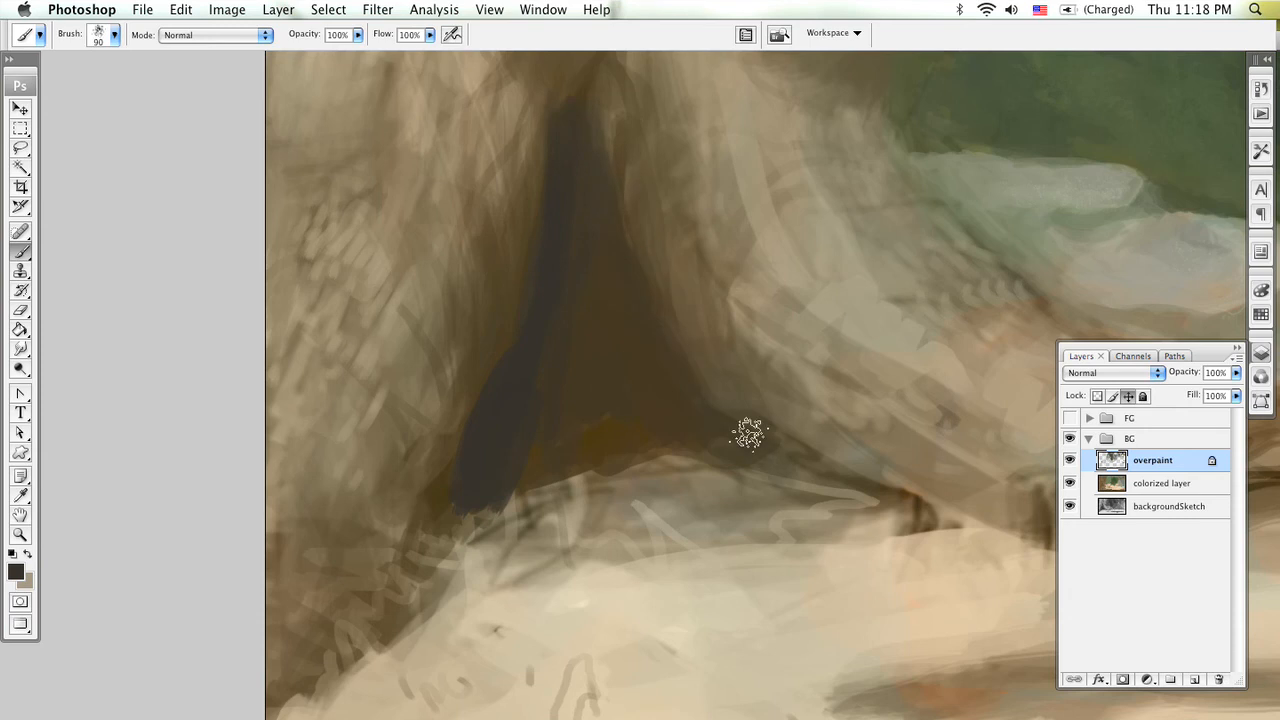
mouse_move(579, 213)
left_mouse_down()
mouse_move(546, 374)
mouse_move(589, 294)
mouse_move(644, 343)
left_mouse_up()
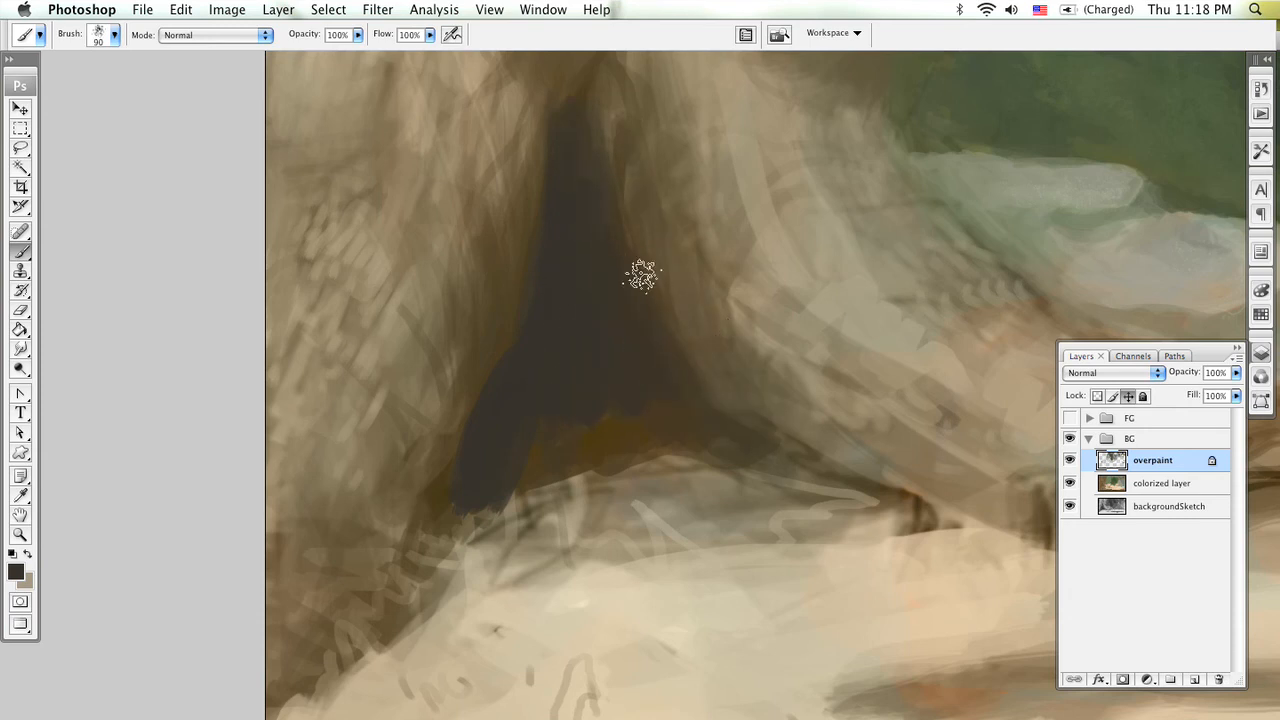
Step: Extend the hollow's dark shadow down toward the ground and fill its lower edge with a size 50 brush
left_click_drag(494, 483, 420, 560)
key("bracketleft")
key("bracketleft")
key("bracketleft")
key("bracketleft")
left_click_drag(429, 503, 363, 613)
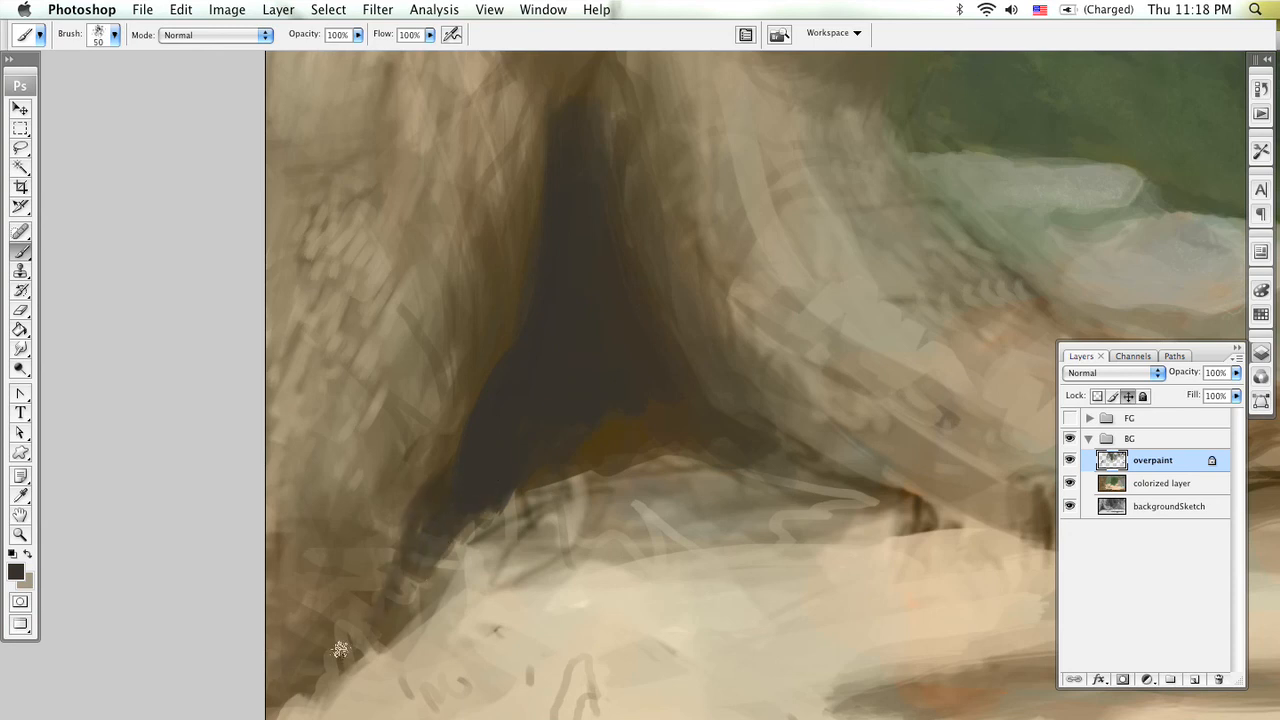
mouse_move(426, 491)
left_mouse_down()
mouse_move(543, 214)
mouse_move(529, 287)
left_mouse_up()
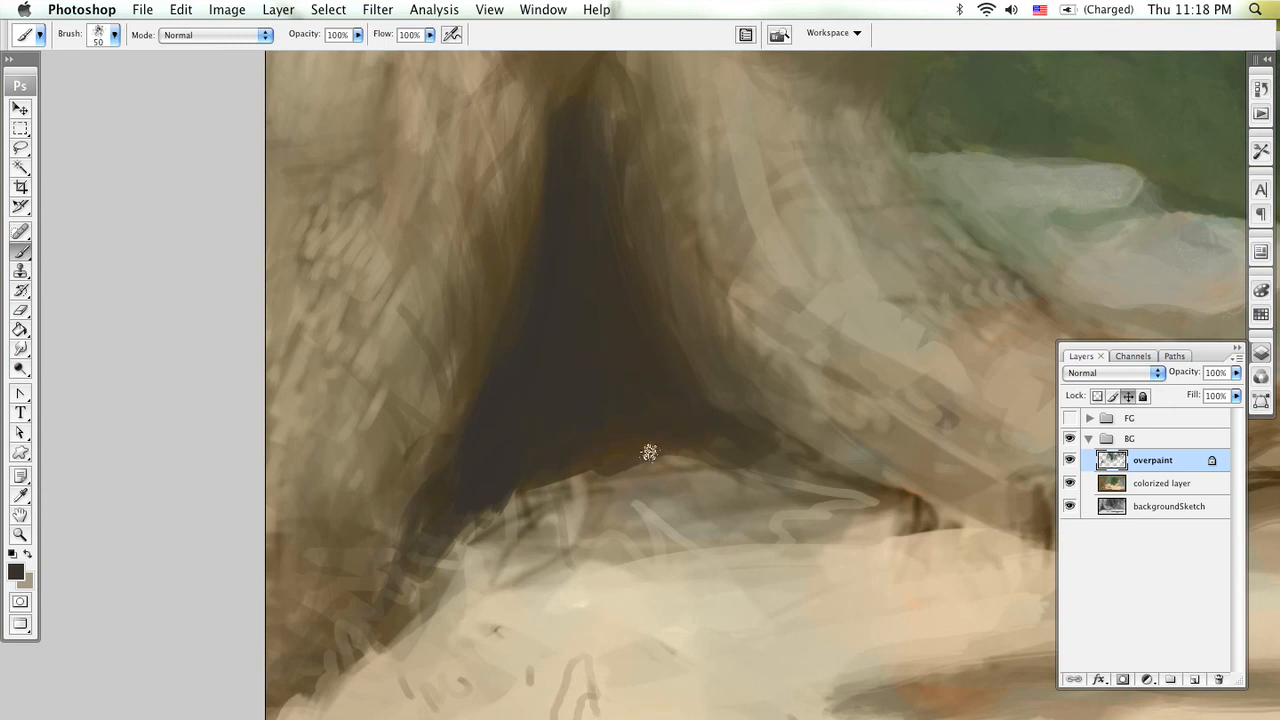
left_click_drag(480, 512, 560, 500)
Step: Soften the hollow's edges into the surrounding bark and ground with the same dark brown at brush size 150
key("bracketright")
key("bracketright")
key("bracketright")
key("bracketright")
key("bracketright")
key("bracketright")
key("bracketright")
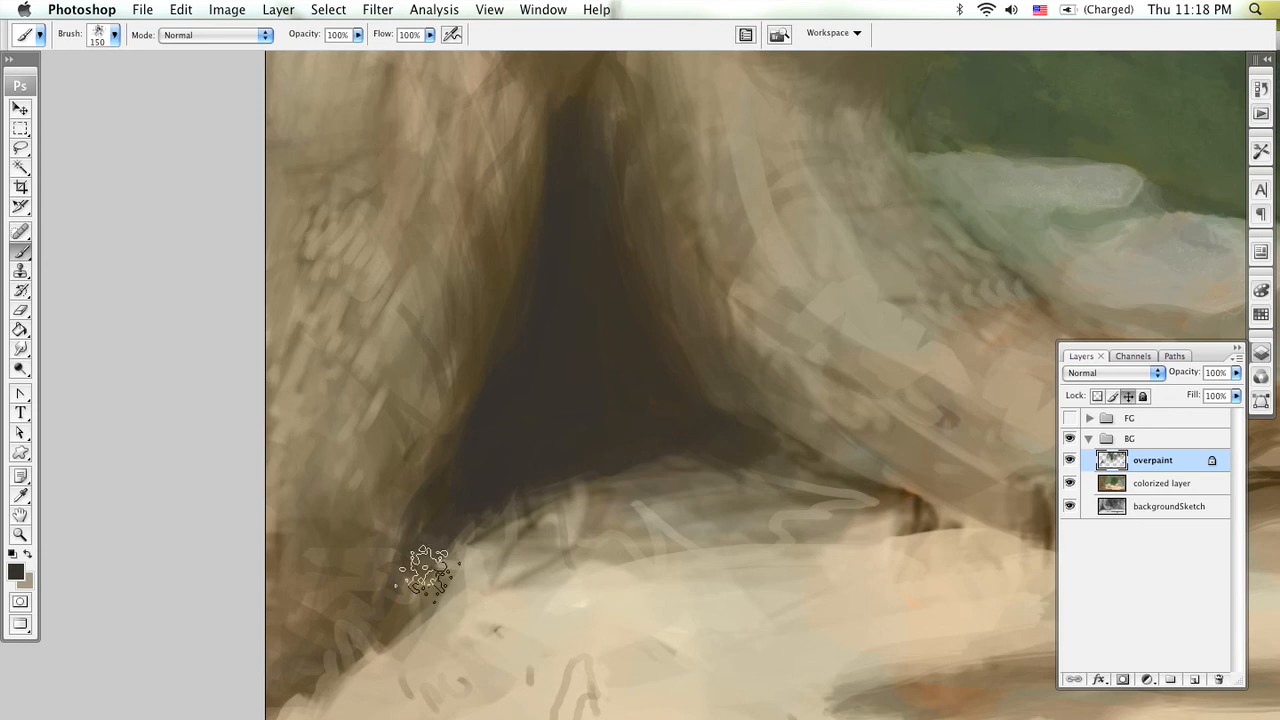
left_click_drag(634, 463, 457, 520)
left_click_drag(557, 140, 385, 585)
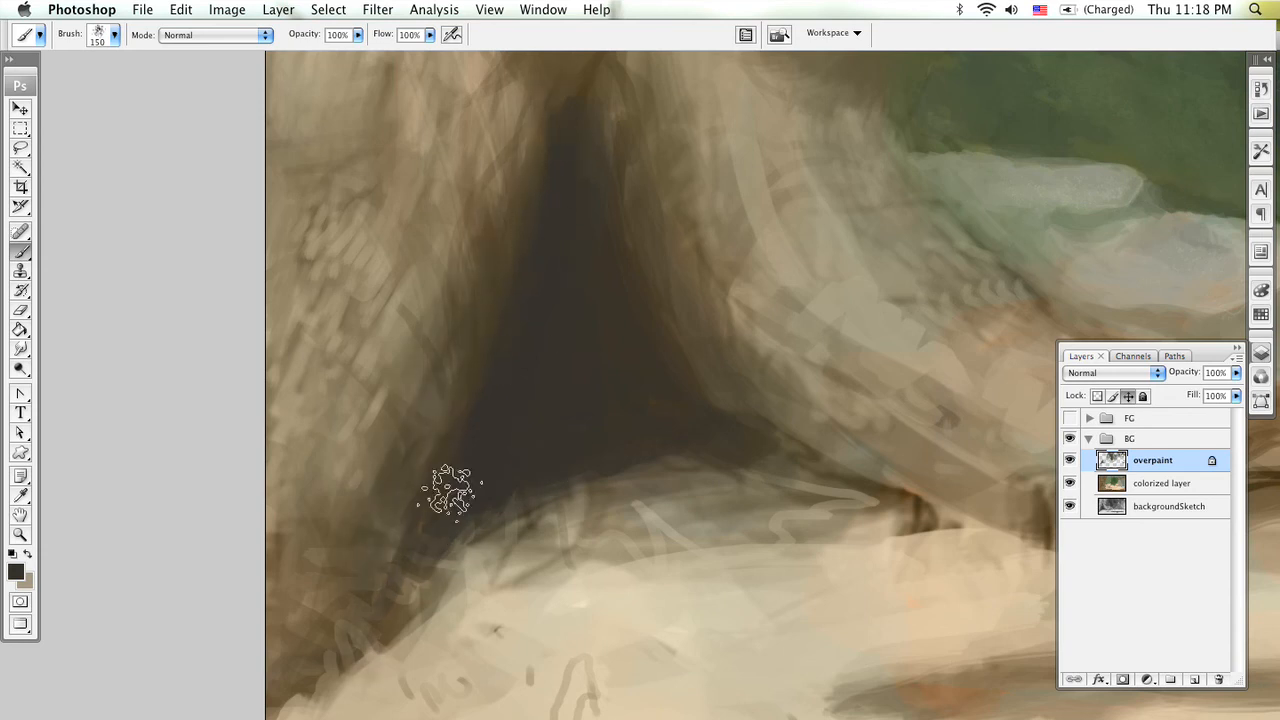
Step: Darken the creases around the bulge above the hollow with the dark brown at brush size 25
key("z")
left_click(649, 374, "alt")
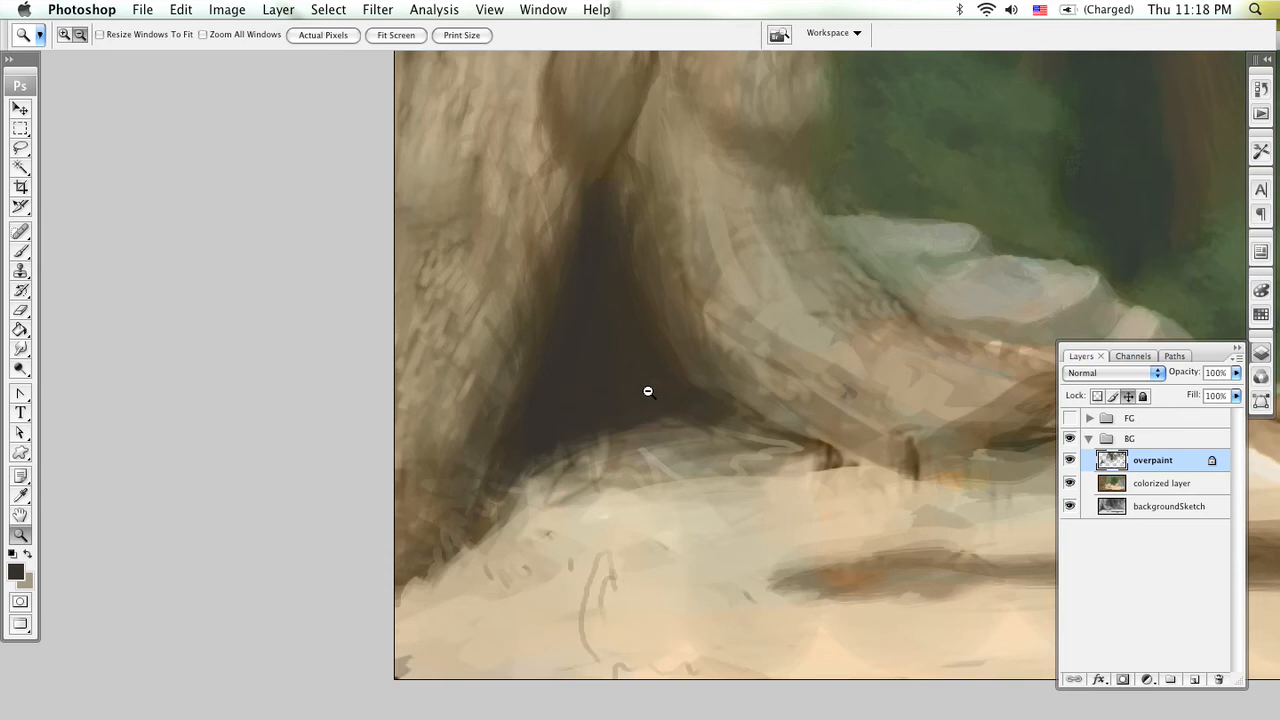
left_click(657, 400, "alt")
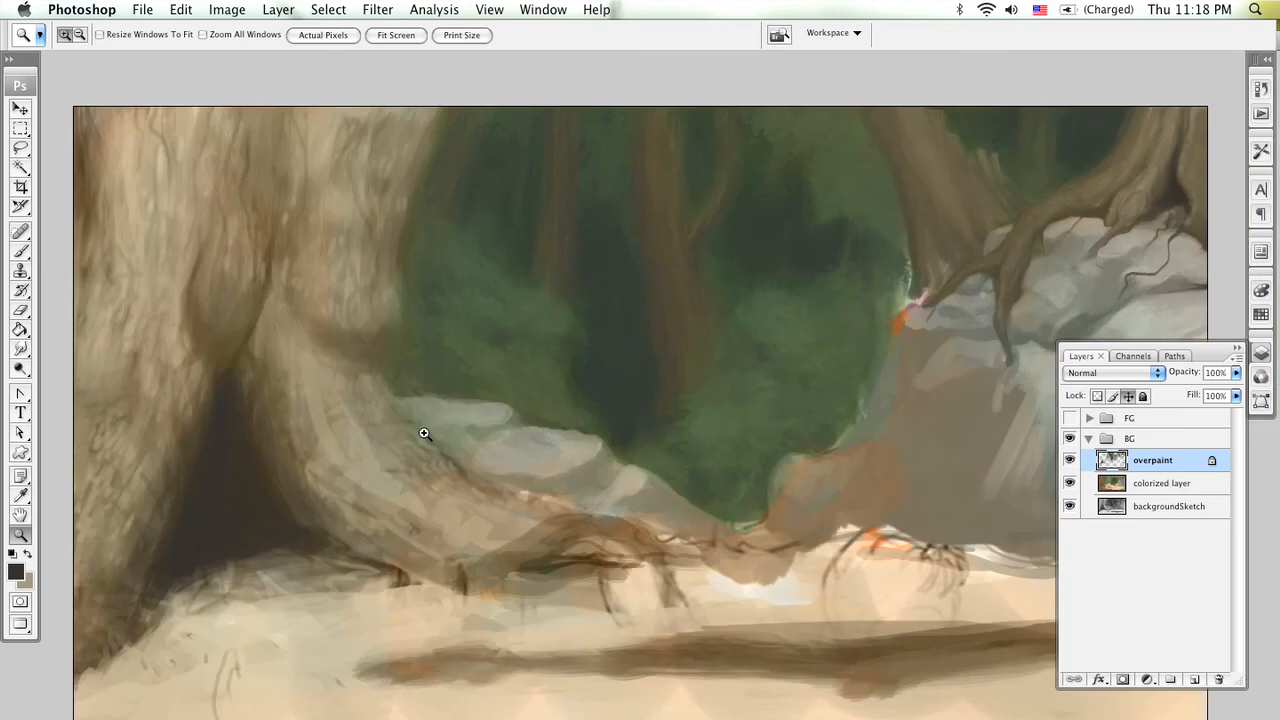
left_click(342, 402)
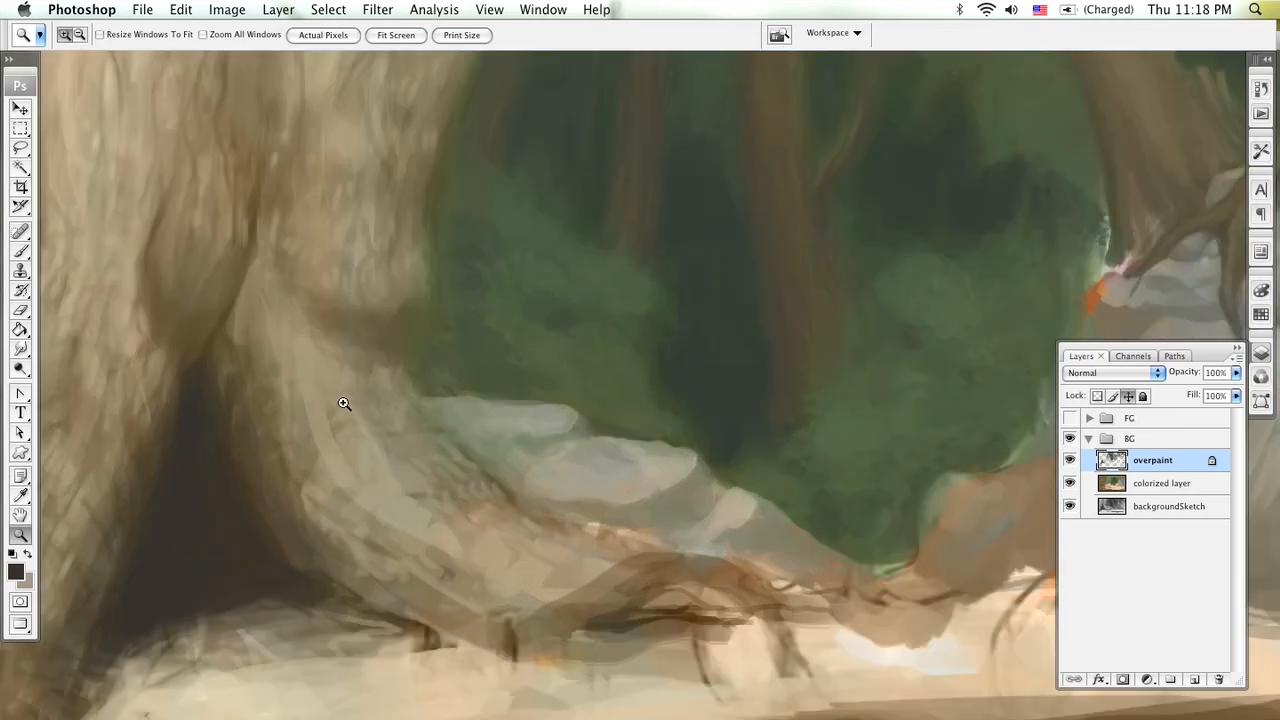
left_click(514, 340)
left_click(540, 405)
left_click(525, 410)
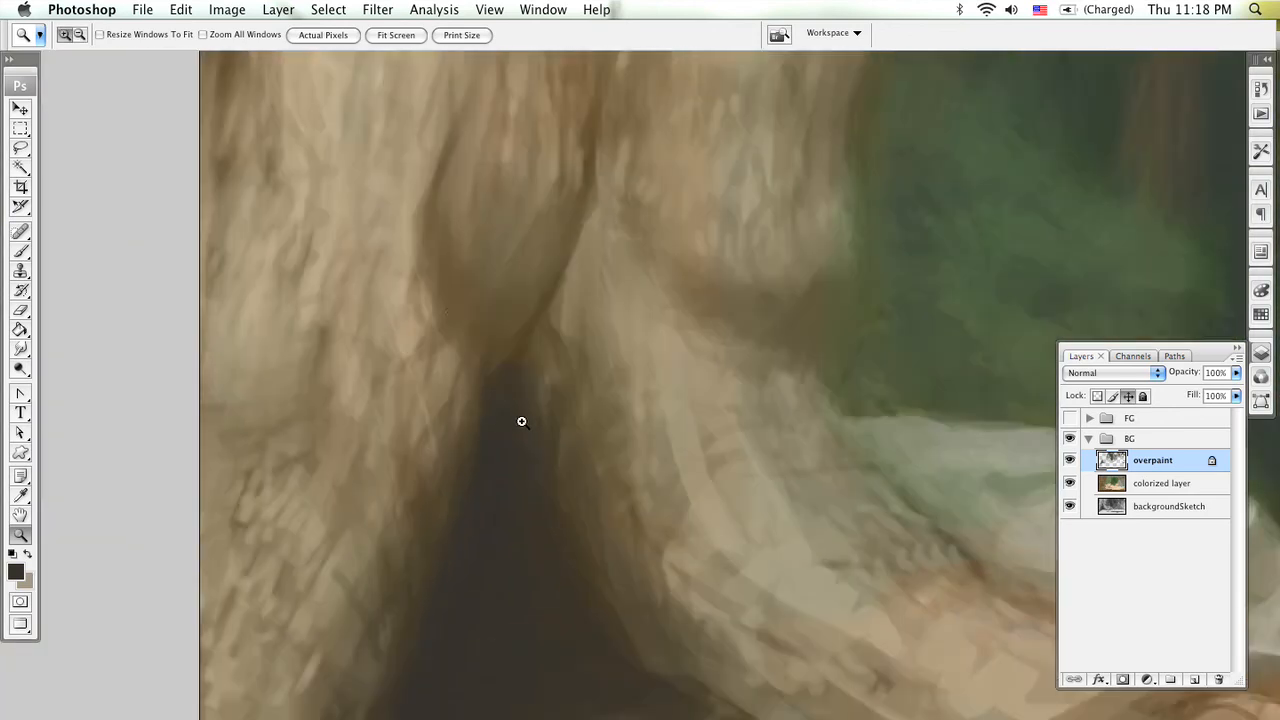
left_click_drag(520, 423, 502, 461)
key("b")
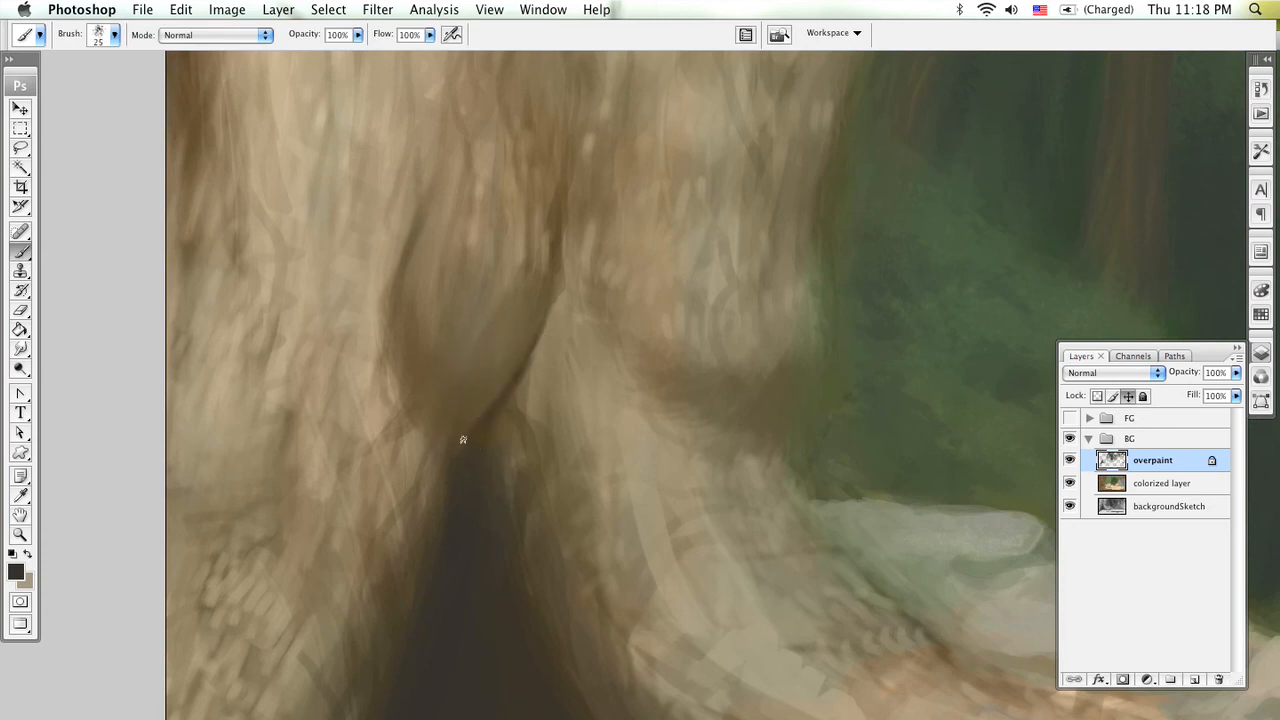
key("bracketleft")
Step: Define the near trunk's edge against the green foliage with thin dark strokes at brush size 25
scroll(667, 376, "right", 5)
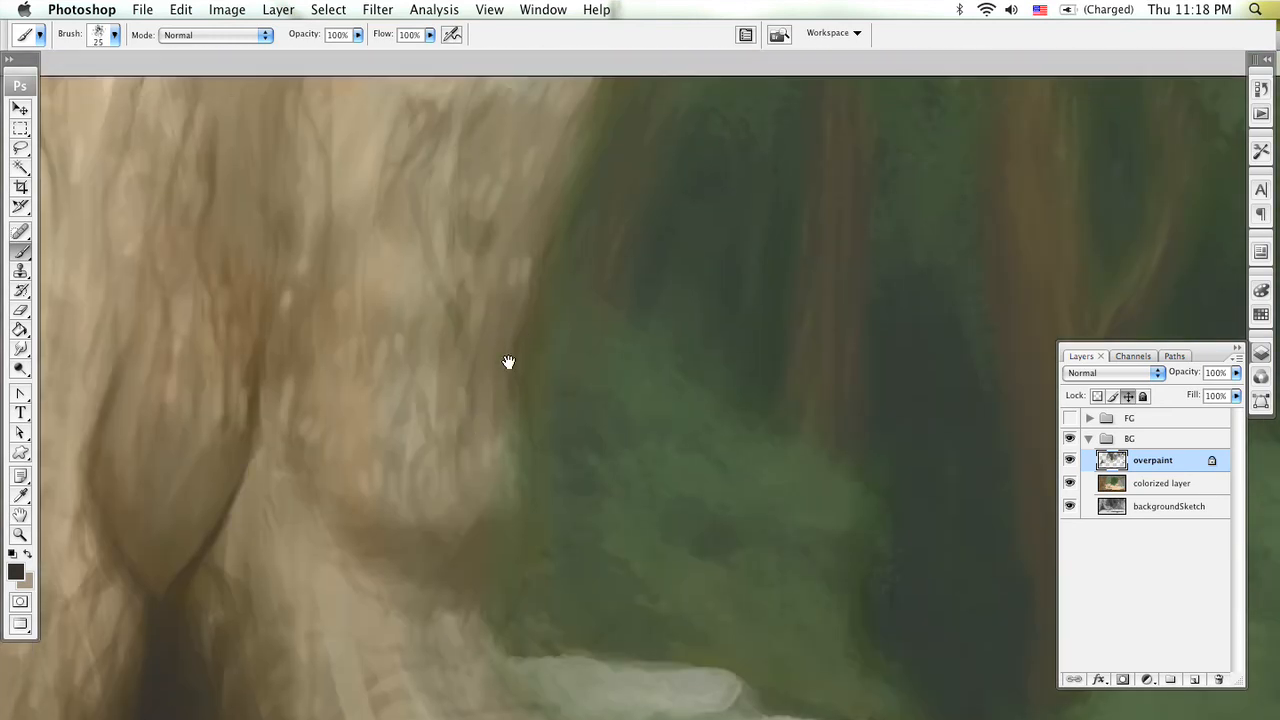
scroll(508, 360, "up", 5)
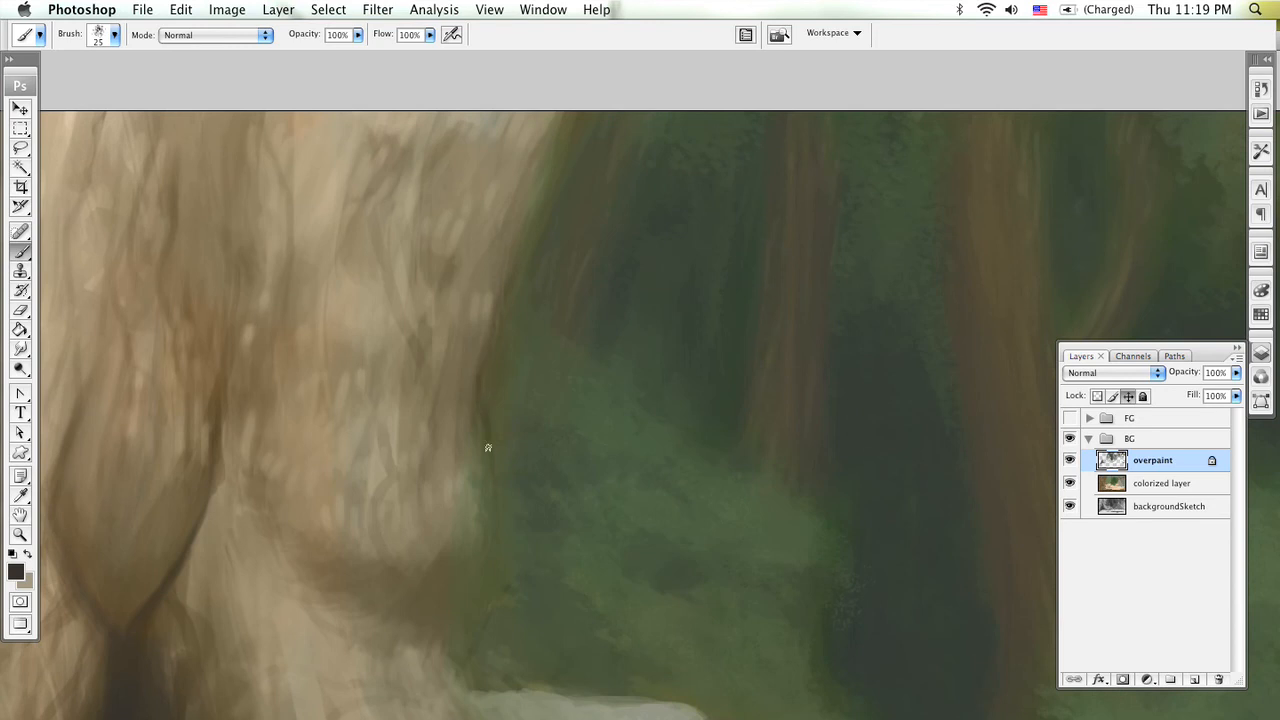
mouse_move(459, 647)
left_mouse_down()
mouse_move(480, 334)
mouse_move(467, 267)
left_mouse_up()
scroll(589, 477, "up", 10)
scroll(589, 477, "left", 8)
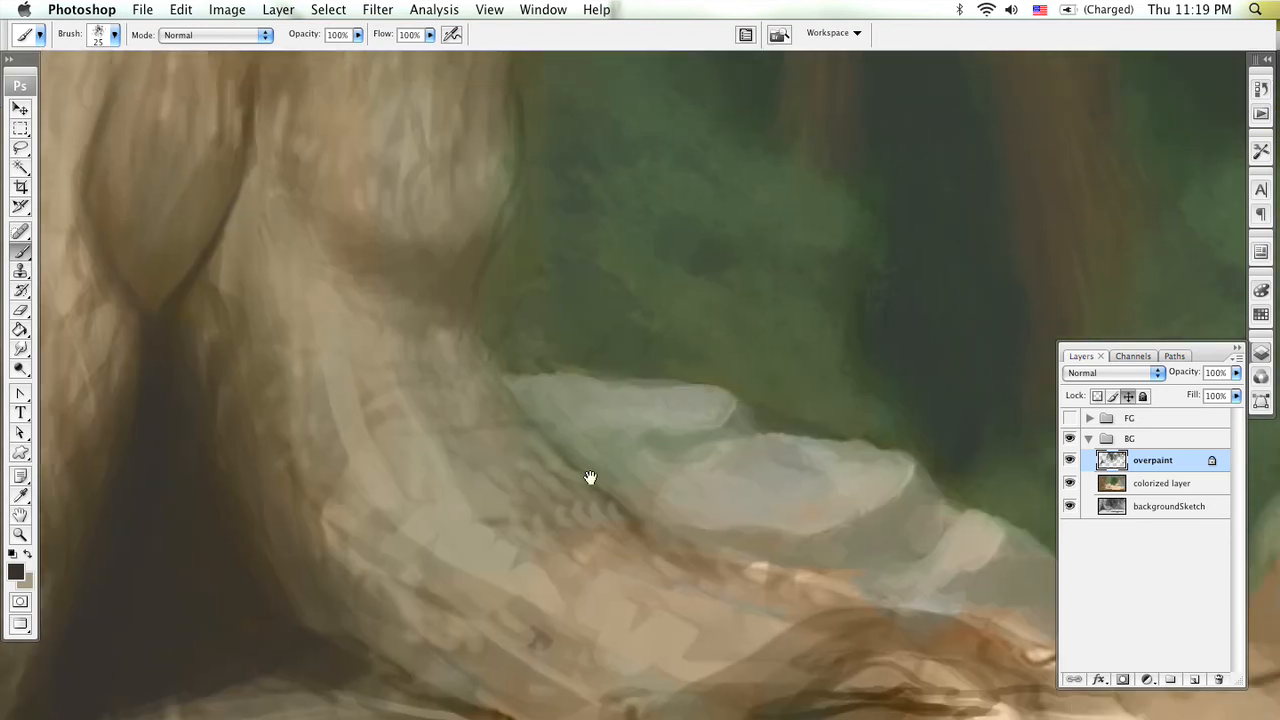
Step: Shade and blend the near trunk's foliage-side edge with sampled browns and green at brush sizes 35 and 70
scroll(371, 286, "up", 3)
scroll(371, 286, "left", 6)
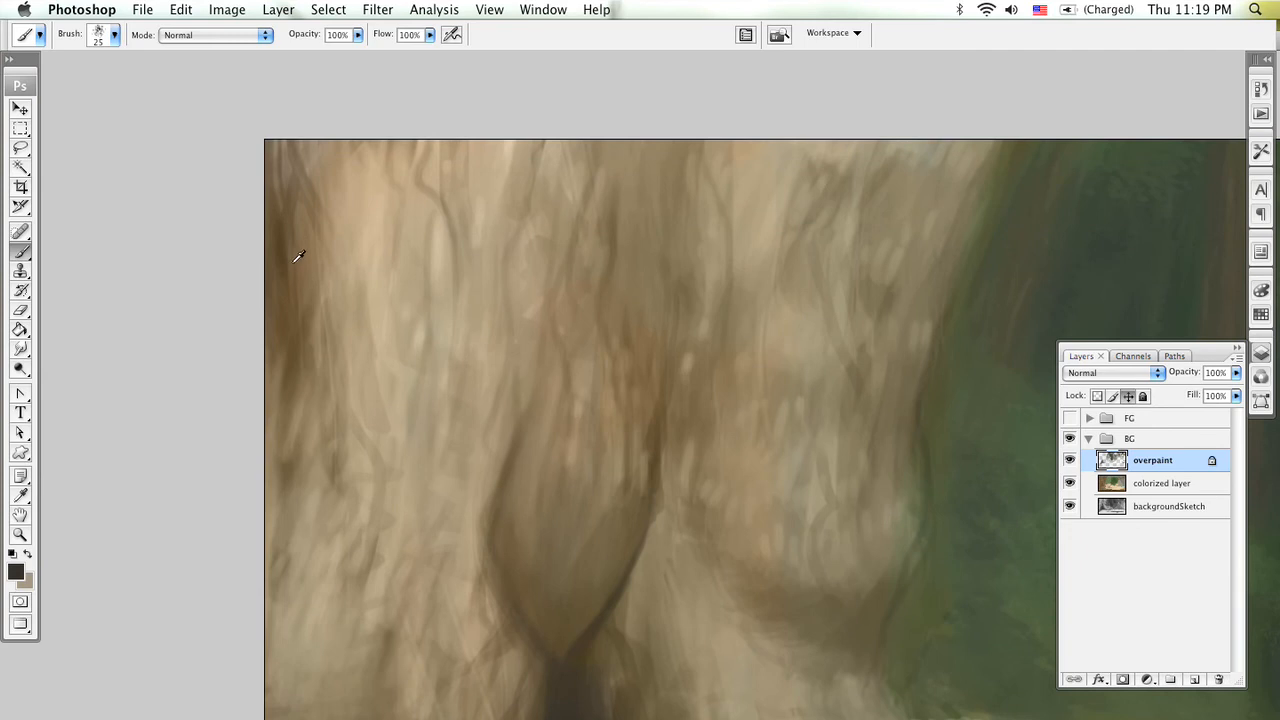
scroll(356, 285, "down", 2)
scroll(356, 285, "right", 11)
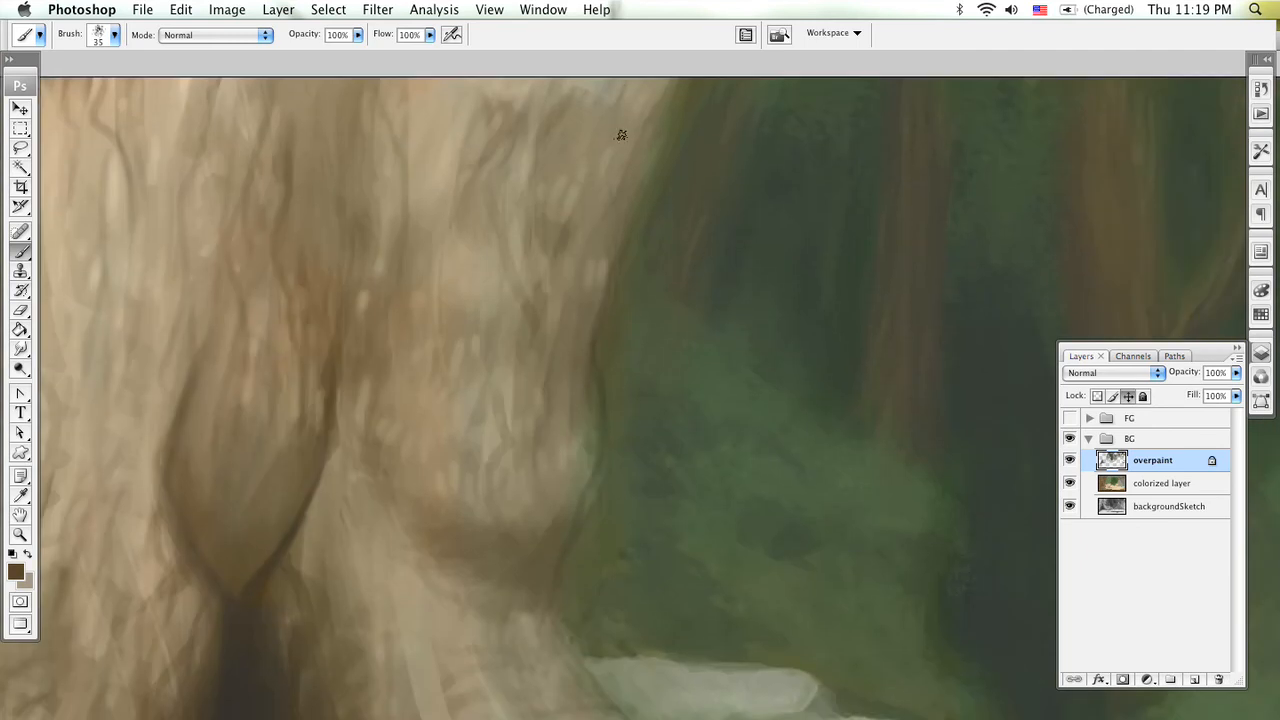
key("bracketright")
key("bracketright")
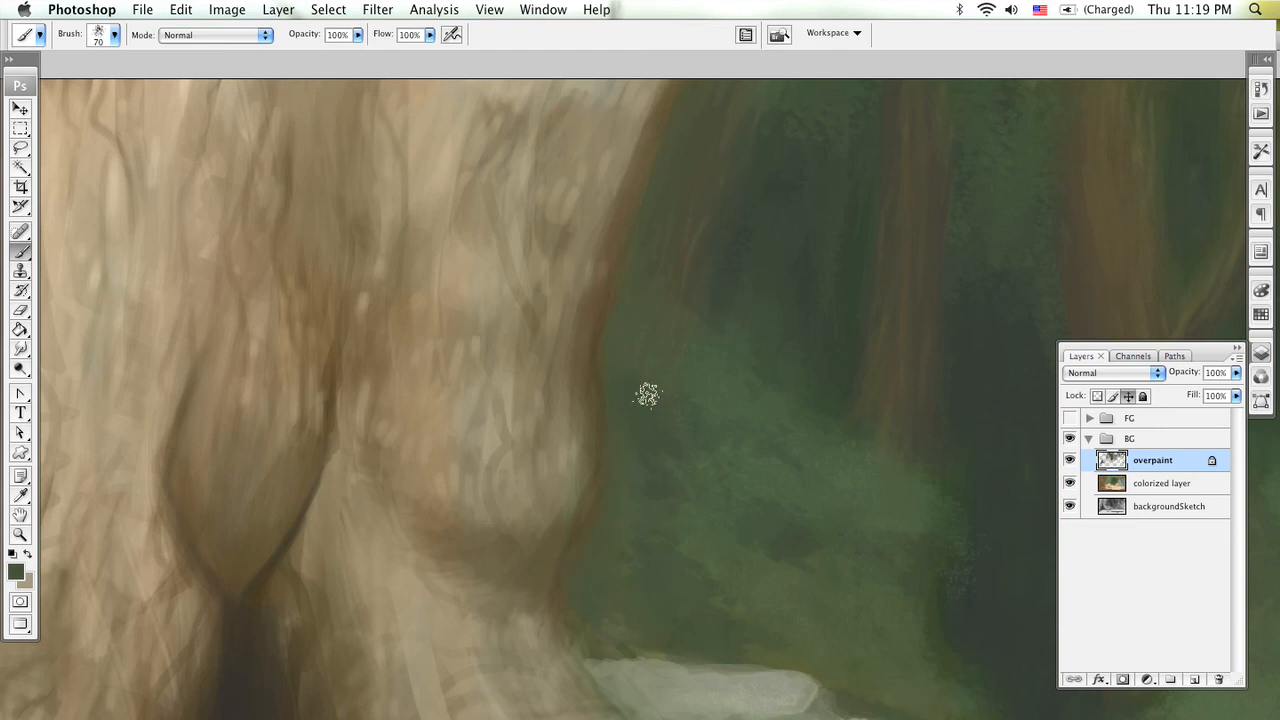
left_click(648, 156, "alt")
mouse_move(664, 92)
left_mouse_down()
mouse_move(639, 129)
mouse_move(652, 75)
mouse_move(586, 288)
left_mouse_up()
left_click_drag(625, 86, 573, 320)
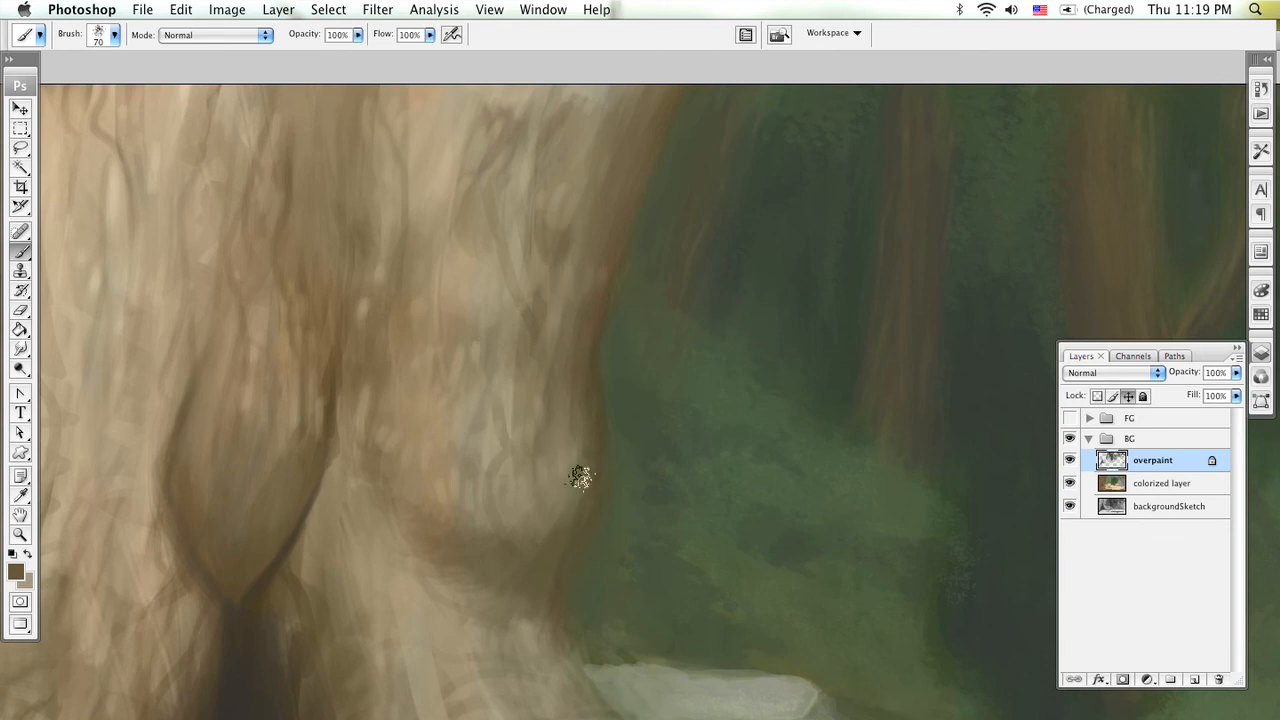
left_click_drag(457, 543, 571, 323)
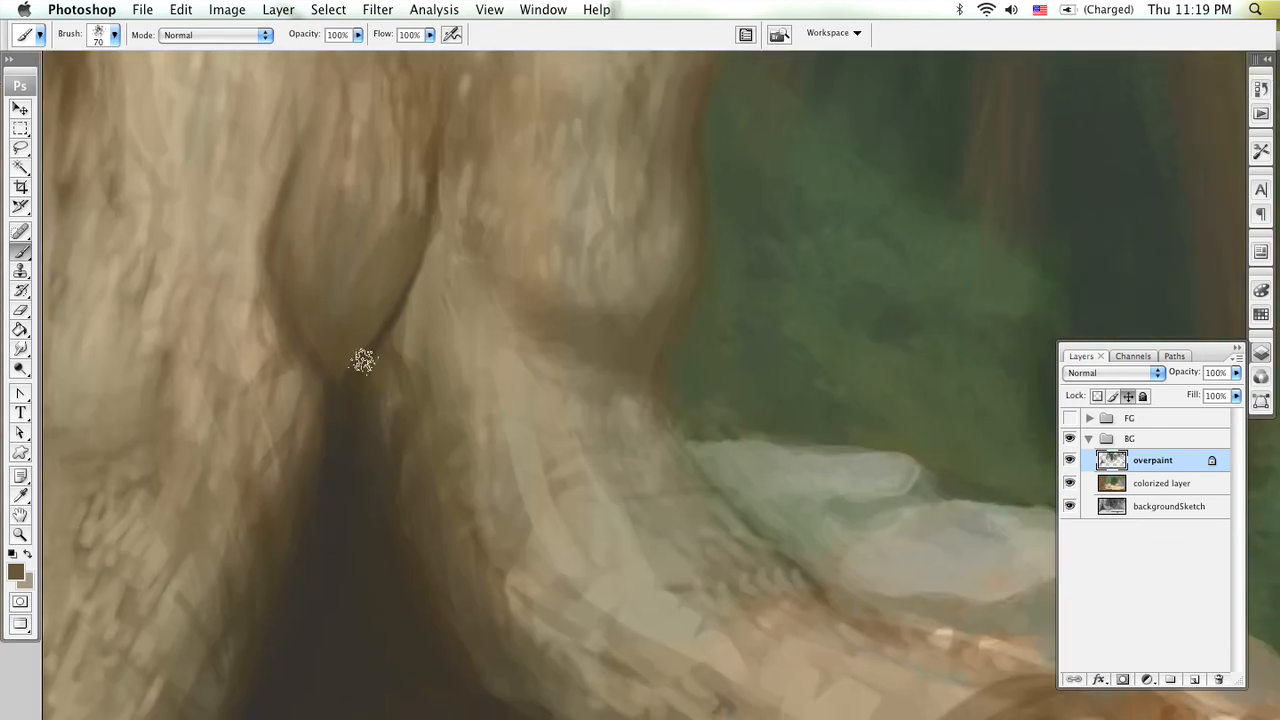
Step: Blend the base of the bulge into the hollow and shade the bark around it with sampled browns at brush size 70
left_click(348, 397, "alt")
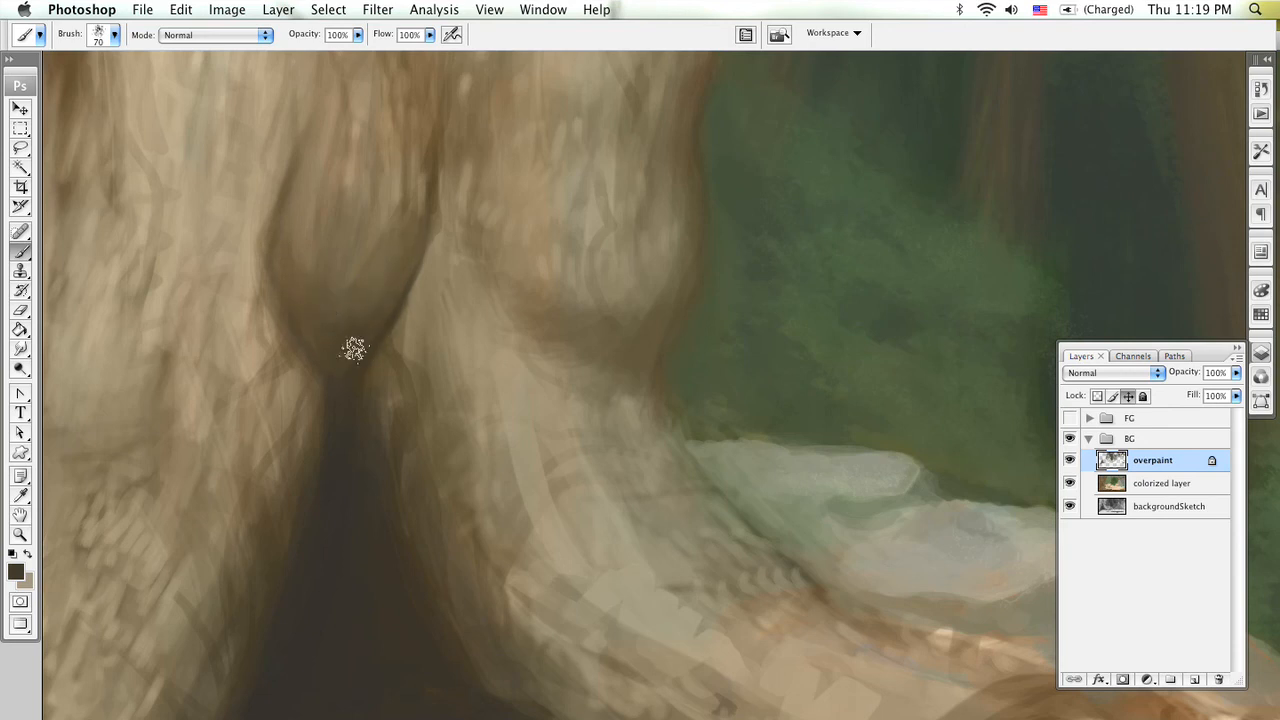
left_click(366, 266, "alt")
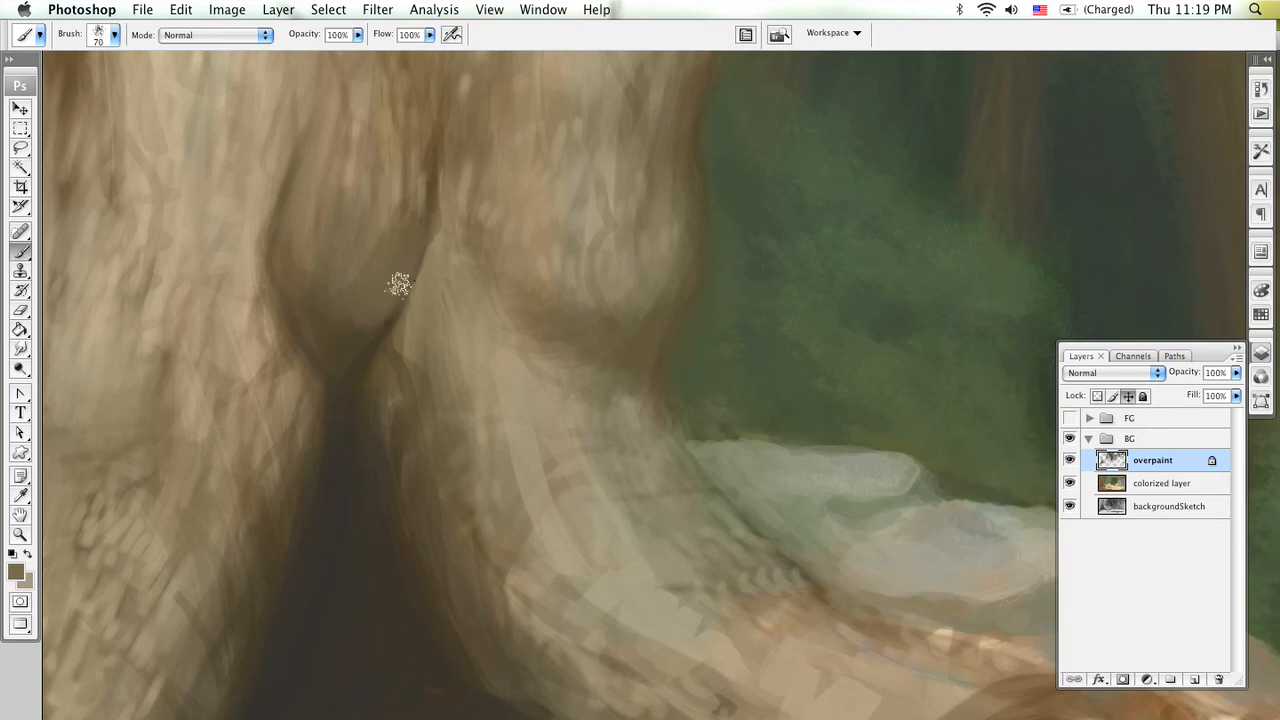
left_click(363, 357, "alt")
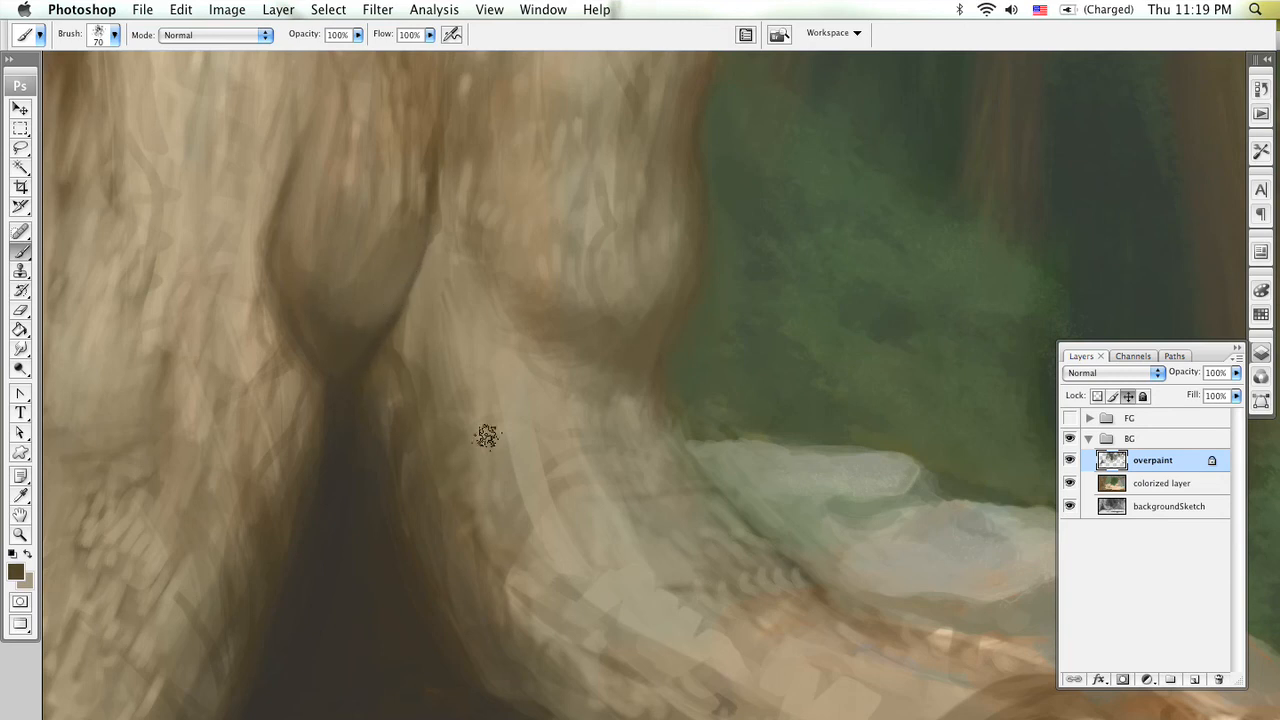
left_click(420, 210, "alt")
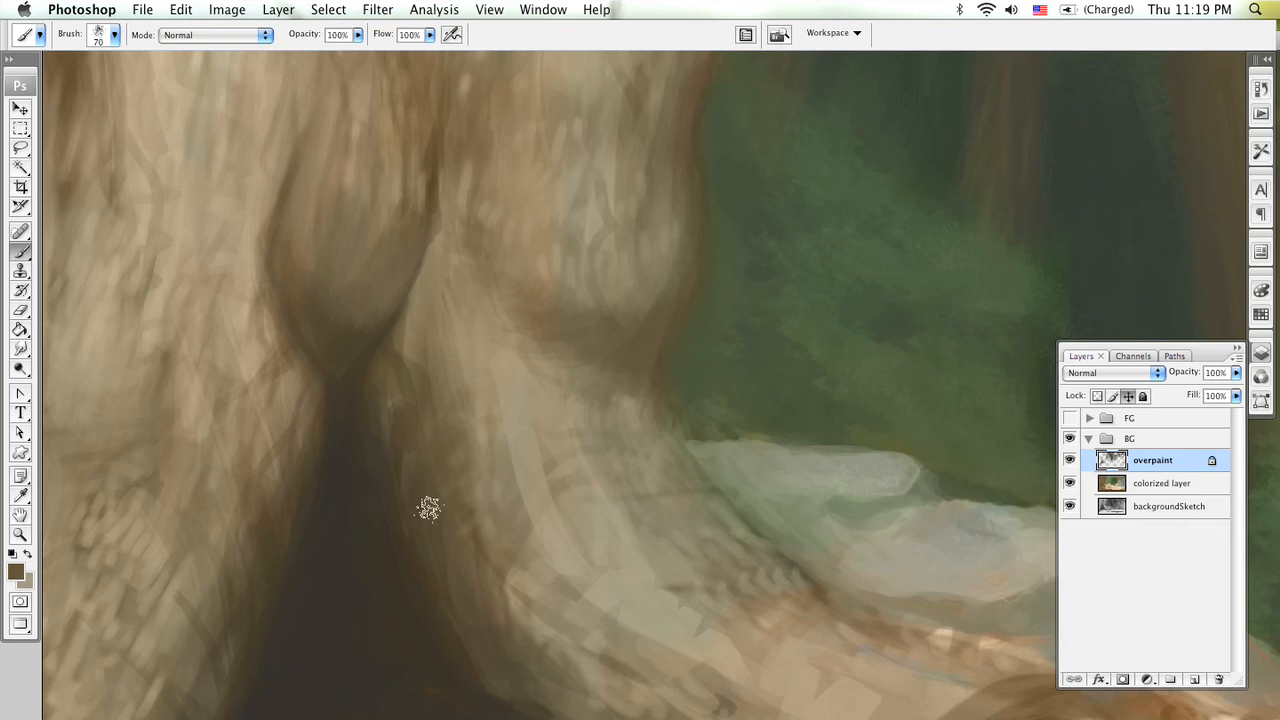
Step: Unify the near trunk's upper bark with broad strokes of sampled browns at brush size 200
key("z")
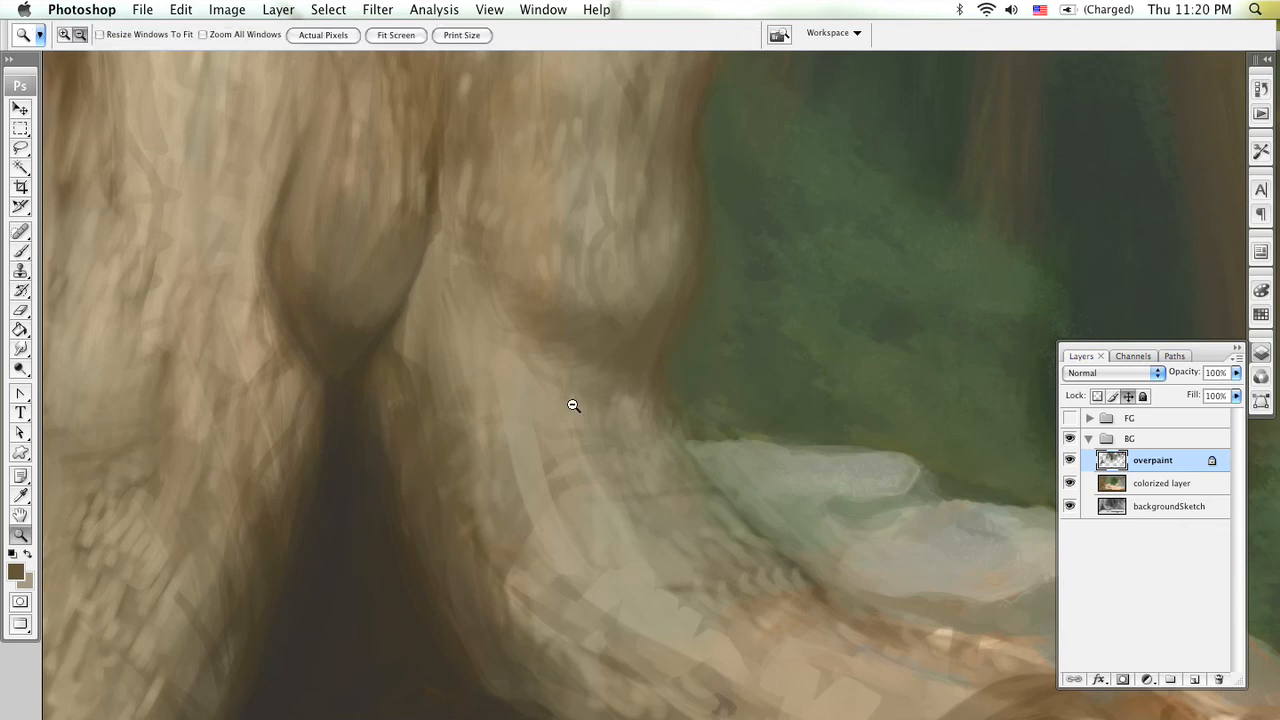
left_click(587, 438, "alt")
left_click(597, 437, "alt")
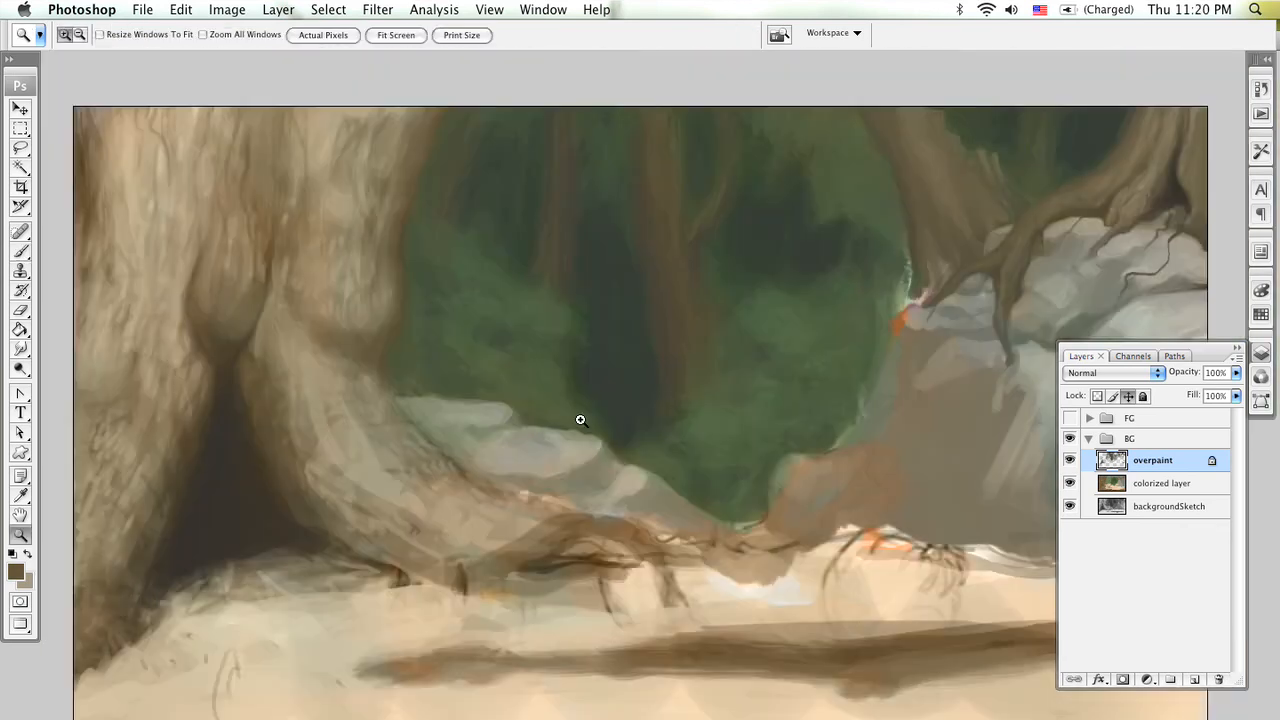
key("b")
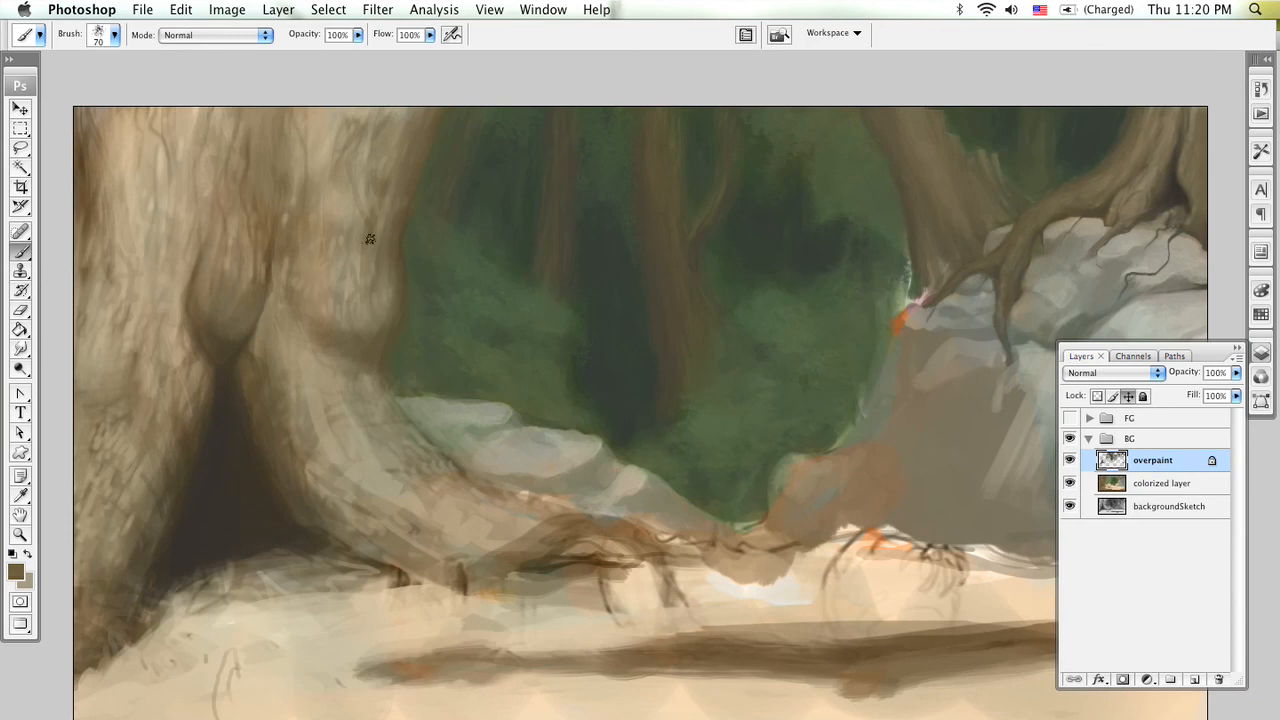
key("bracketright")
key("bracketright")
key("bracketright")
key("bracketright")
key("bracketright")
key("bracketright")
key("bracketright")
key("bracketright")
key("bracketright")
key("bracketright")
key("bracketright")
key("bracketright")
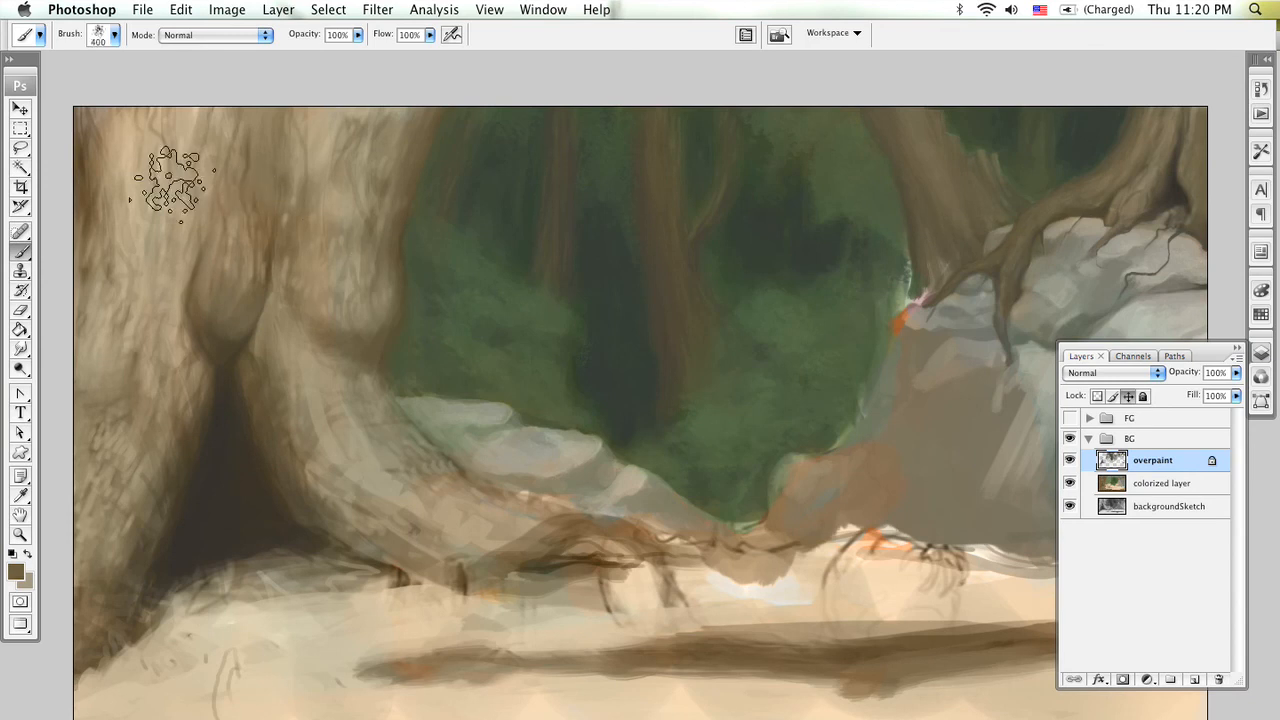
key("bracketright")
key("bracketleft")
key("bracketleft")
key("bracketleft")
key("bracketleft")
key("bracketleft")
key("bracketleft")
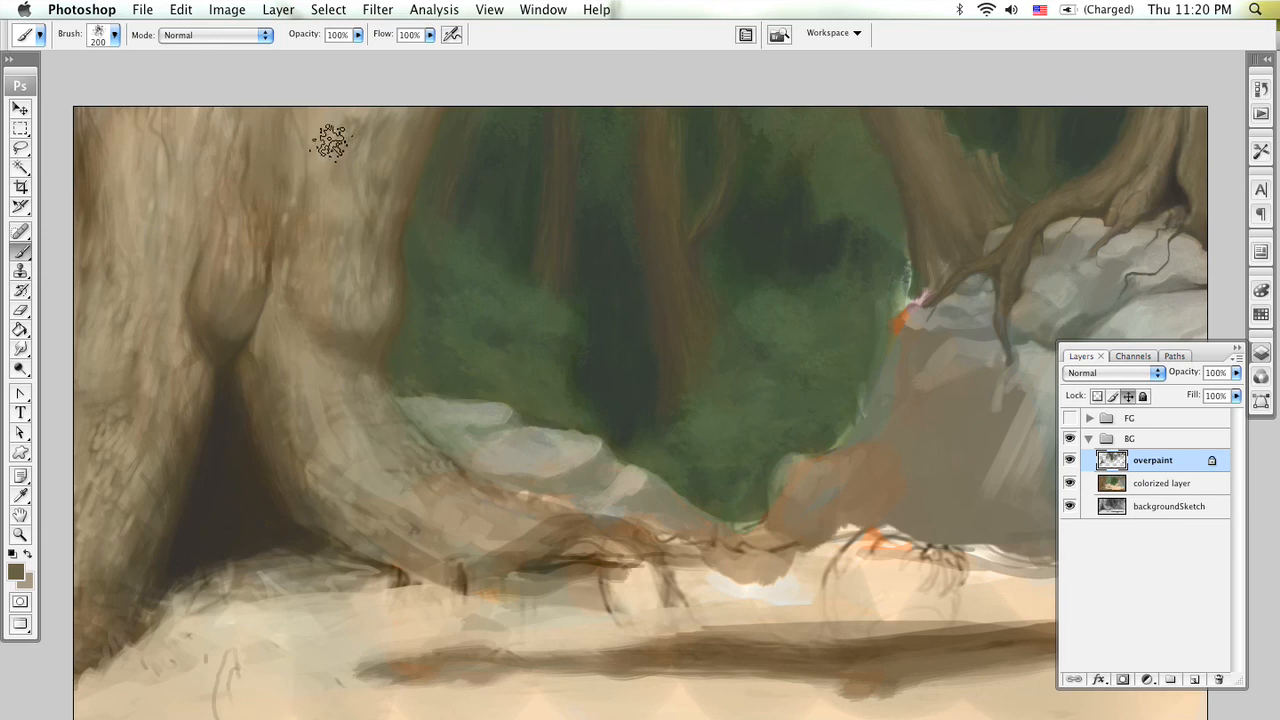
left_click(356, 286, "alt")
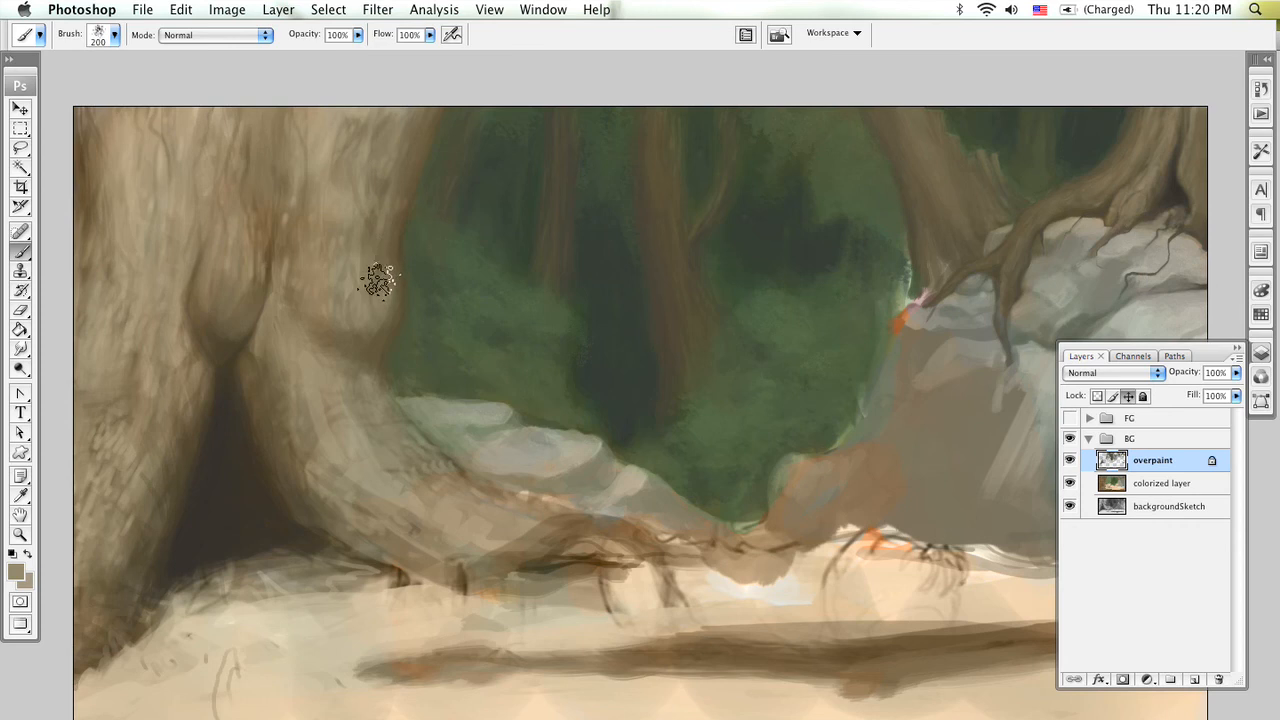
Step: Refine the near trunk's foliage-side edge with a sampled dark brown, reducing the brush size to 70
key("z")
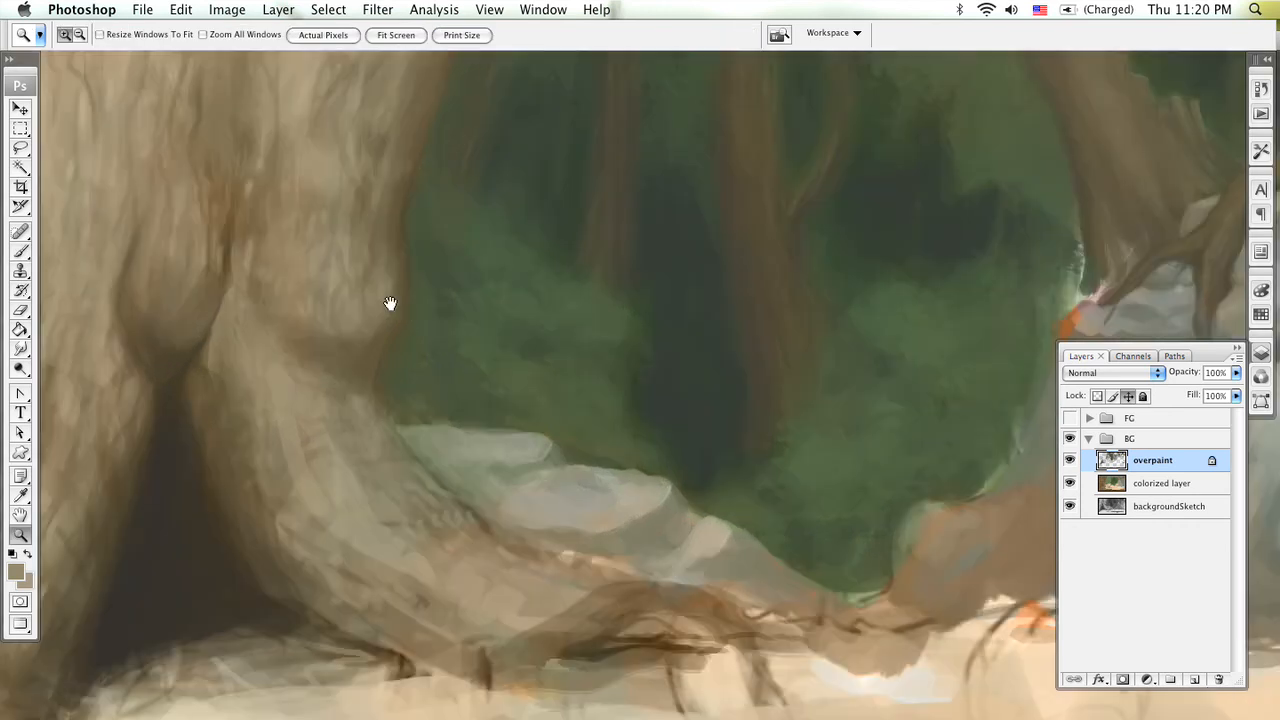
left_click(389, 303)
left_click_drag(389, 303, 685, 412)
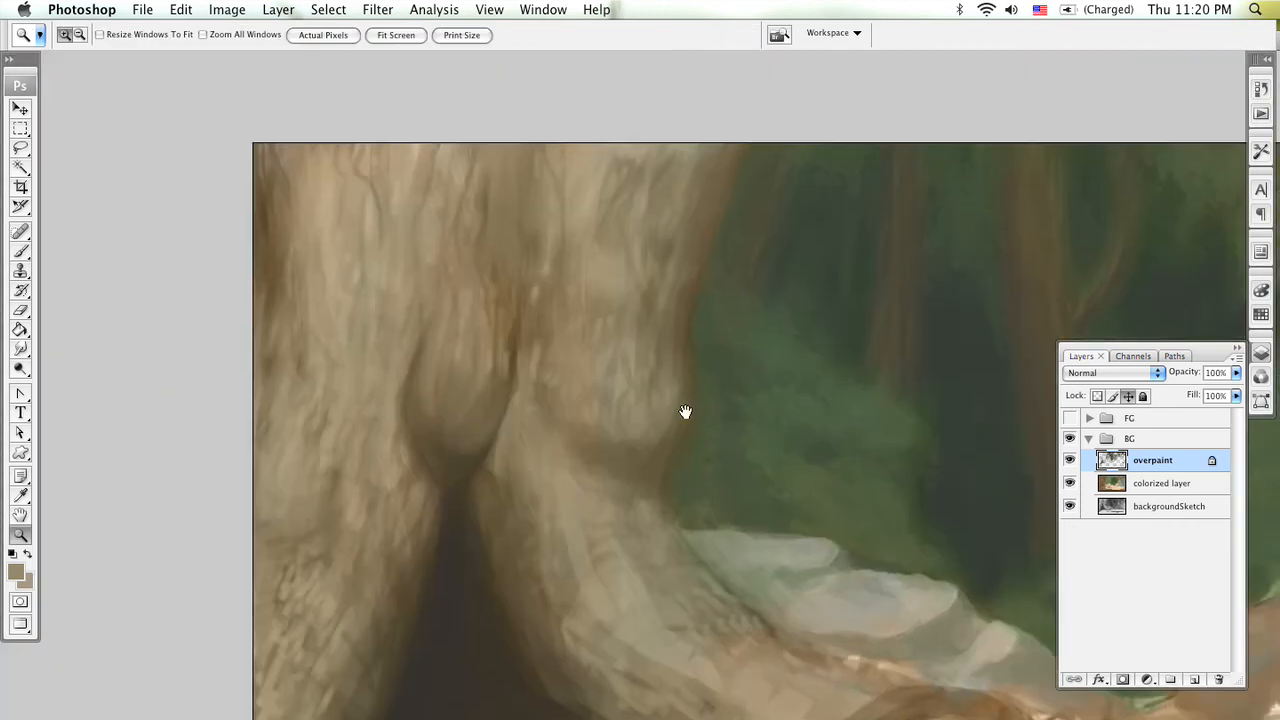
key("b")
left_click(258, 205, "alt")
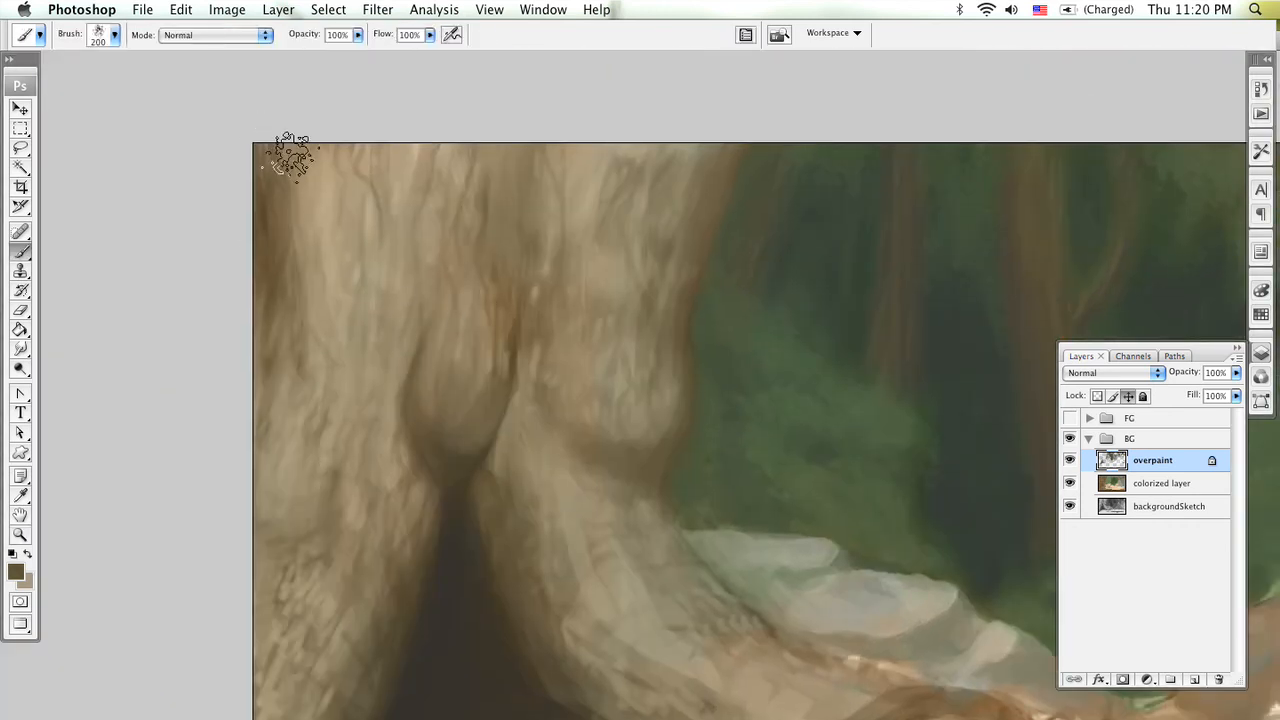
scroll(363, 249, "right", 5)
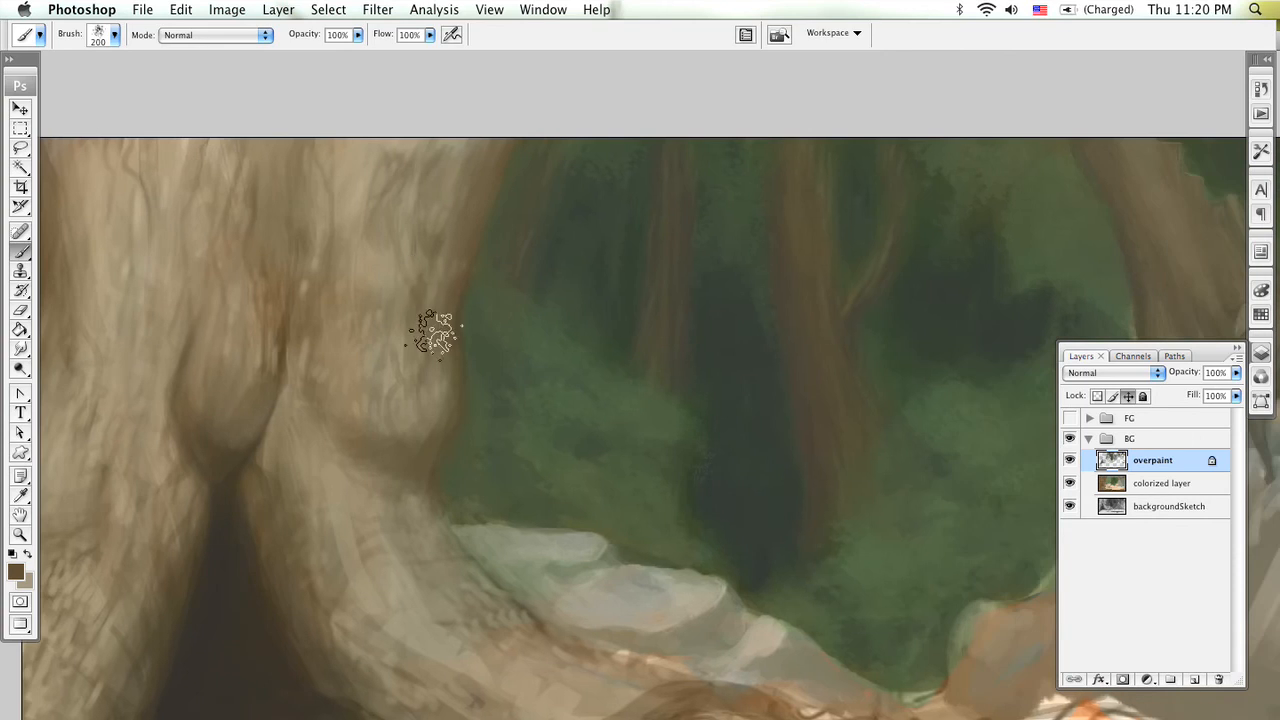
key("bracketleft")
key("bracketleft")
key("bracketleft")
key("bracketleft")
key("bracketleft")
key("bracketleft")
key("bracketleft")
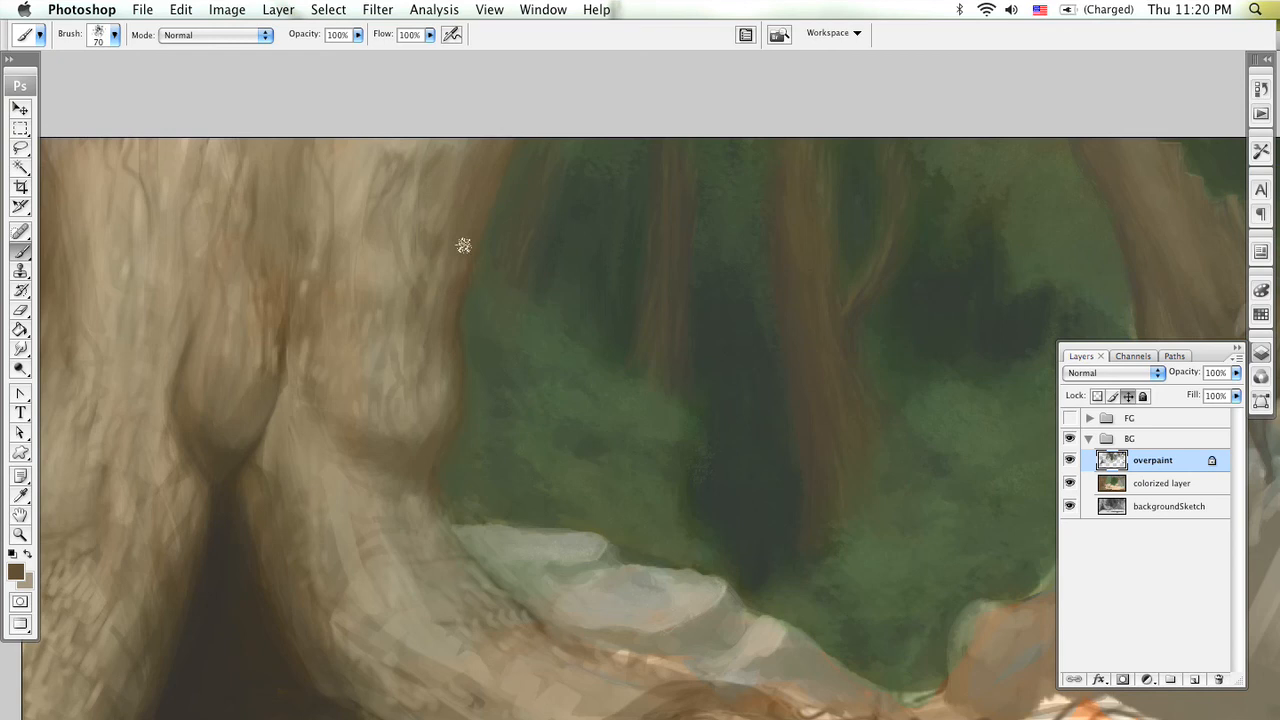
Step: Shade the foliage-side bulge and the bark above it with brown at brush sizes 150 and 175
key("bracketright")
key("bracketright")
key("bracketright")
key("bracketright")
key("bracketright")
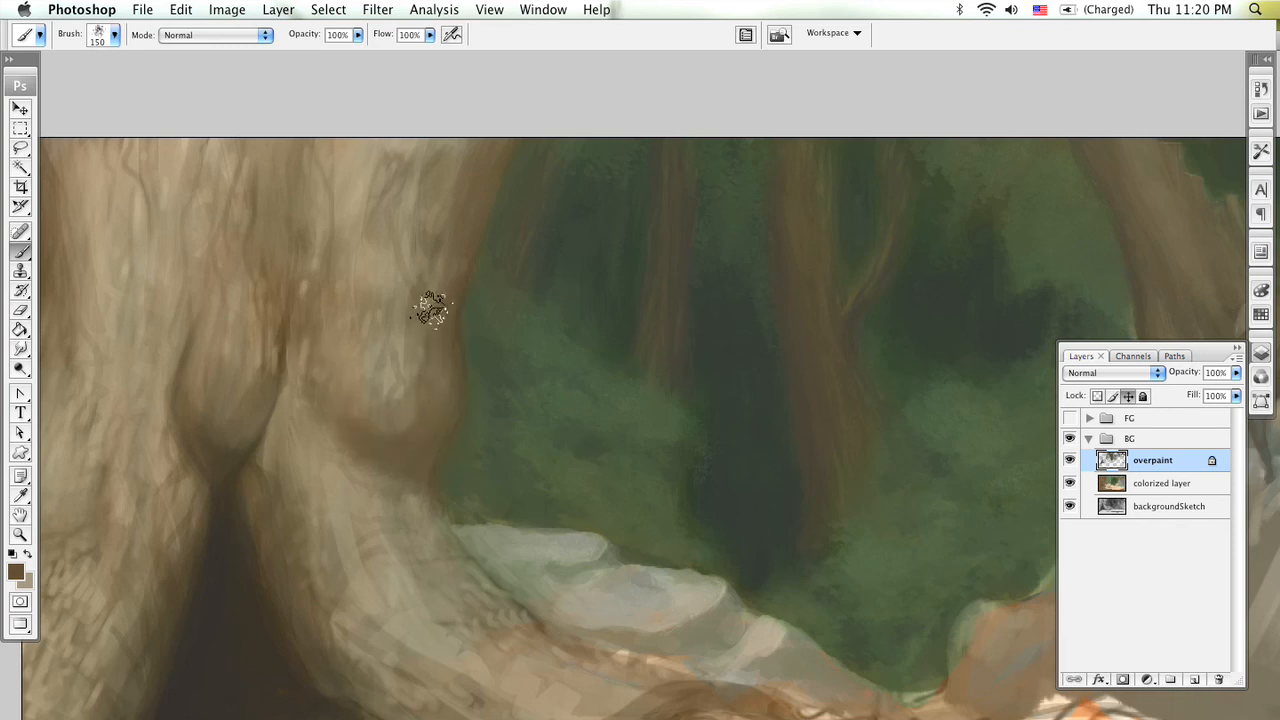
key("bracketright")
key("bracketright")
key("bracketright")
key("bracketleft")
key("bracketleft")
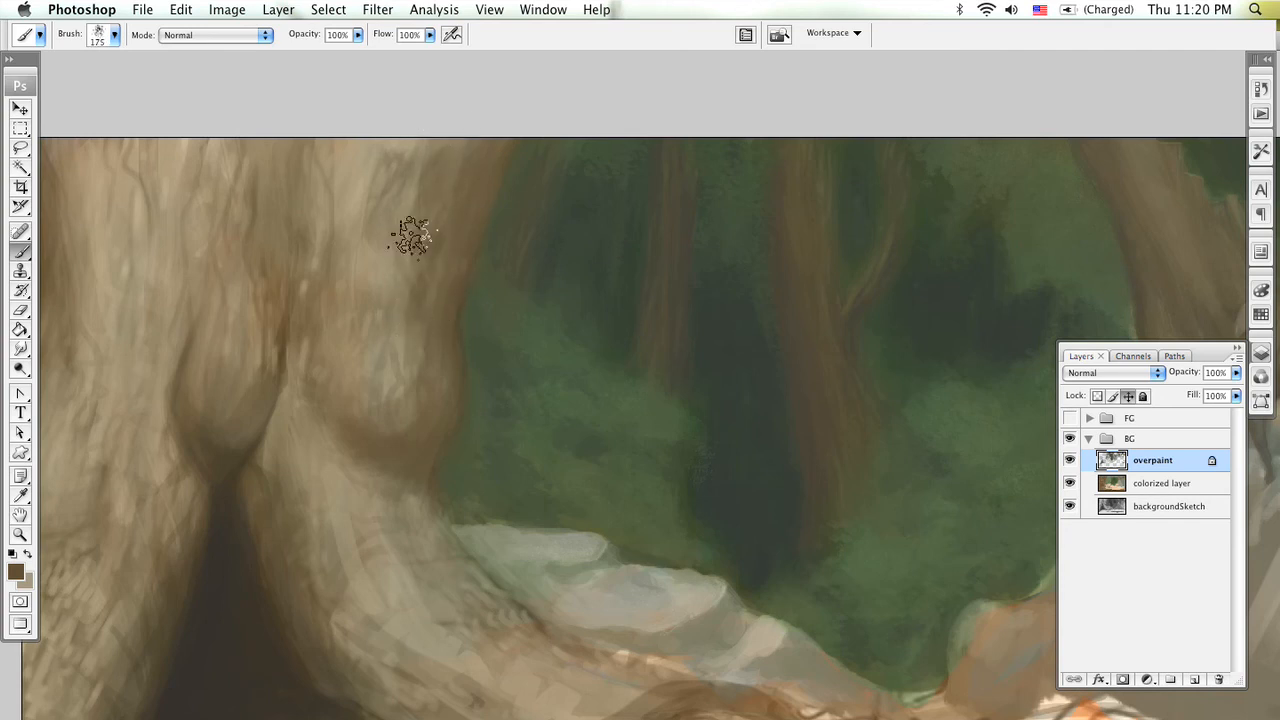
Step: Darken the large root's upper edge against the grey rocks with sampled brown at brush size 70
mouse_move(497, 523)
left_mouse_down()
mouse_move(305, 302)
mouse_move(331, 363)
left_mouse_up()
key("bracketleft")
key("bracketleft")
key("bracketleft")
key("bracketleft")
key("bracketleft")
key("bracketleft")
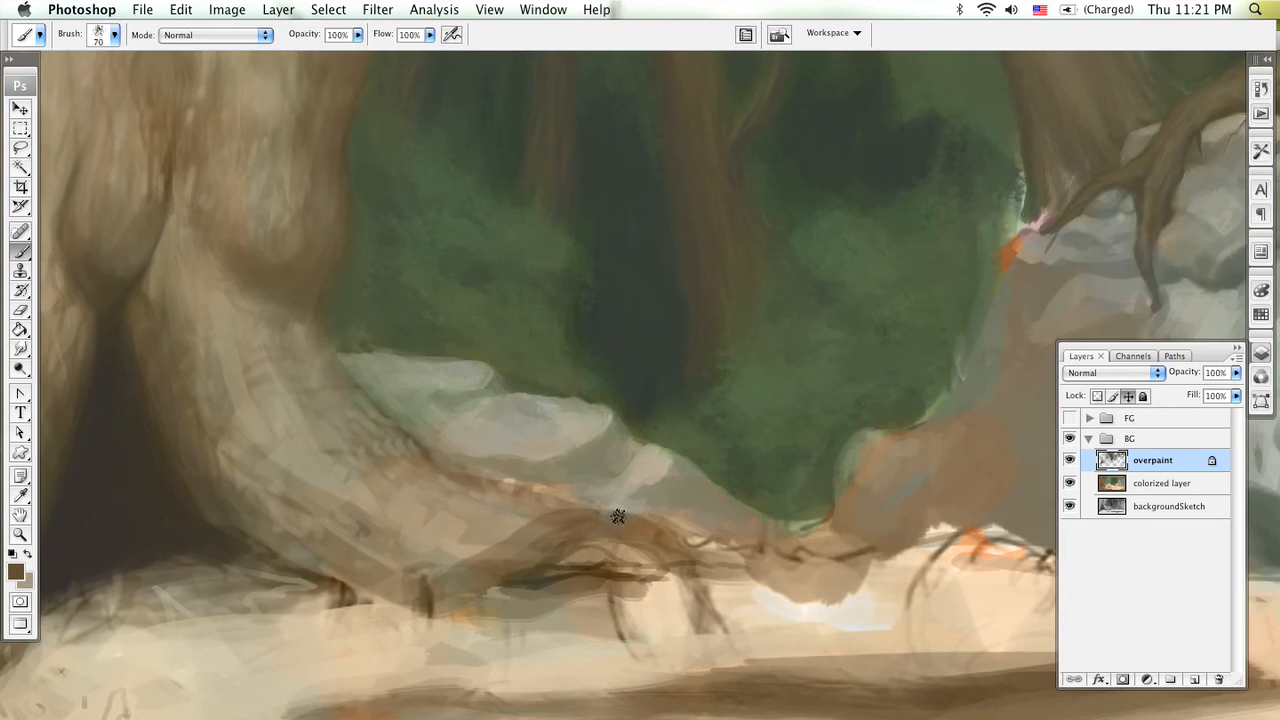
left_click(418, 430, "alt")
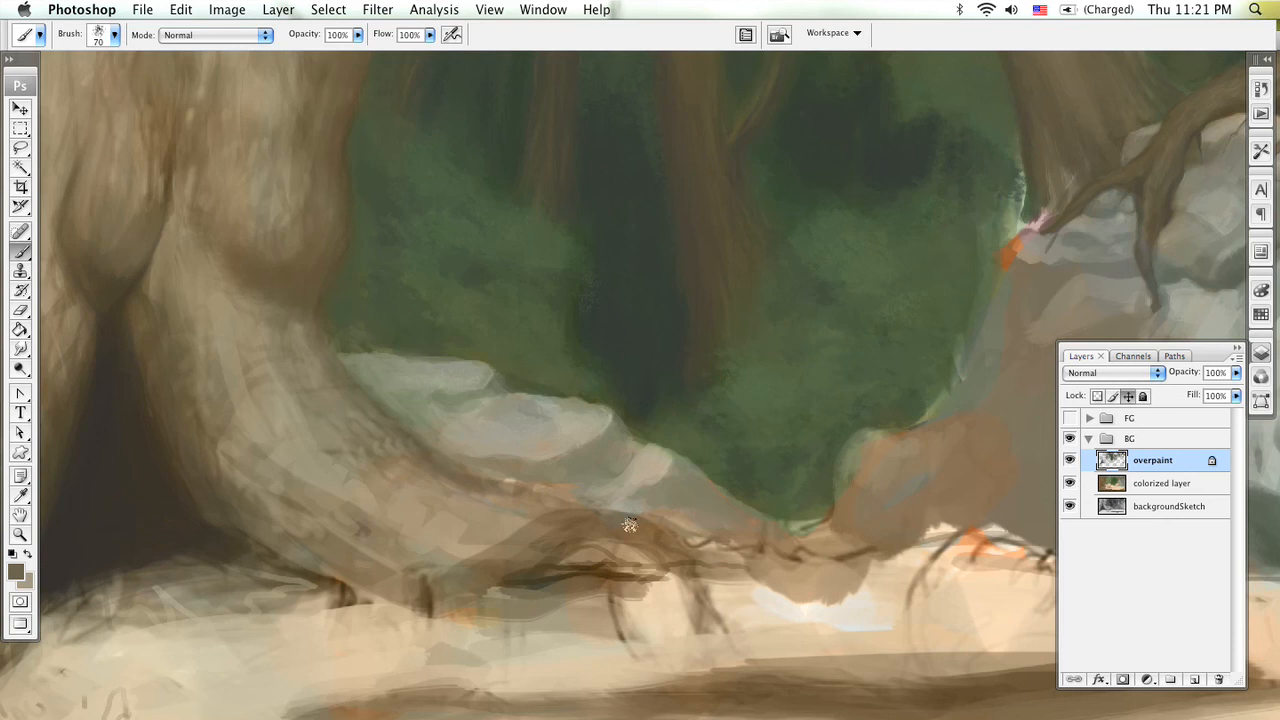
Step: Paint the arching root below the large root with sampled dark browns at brush size 70
left_click(494, 586, "alt")
mouse_move(440, 592)
left_mouse_down()
mouse_move(544, 565)
mouse_move(460, 590)
mouse_move(557, 543)
mouse_move(640, 533)
mouse_move(711, 586)
mouse_move(790, 586)
mouse_move(689, 578)
mouse_move(654, 550)
mouse_move(546, 541)
mouse_move(499, 575)
mouse_move(303, 570)
left_mouse_up()
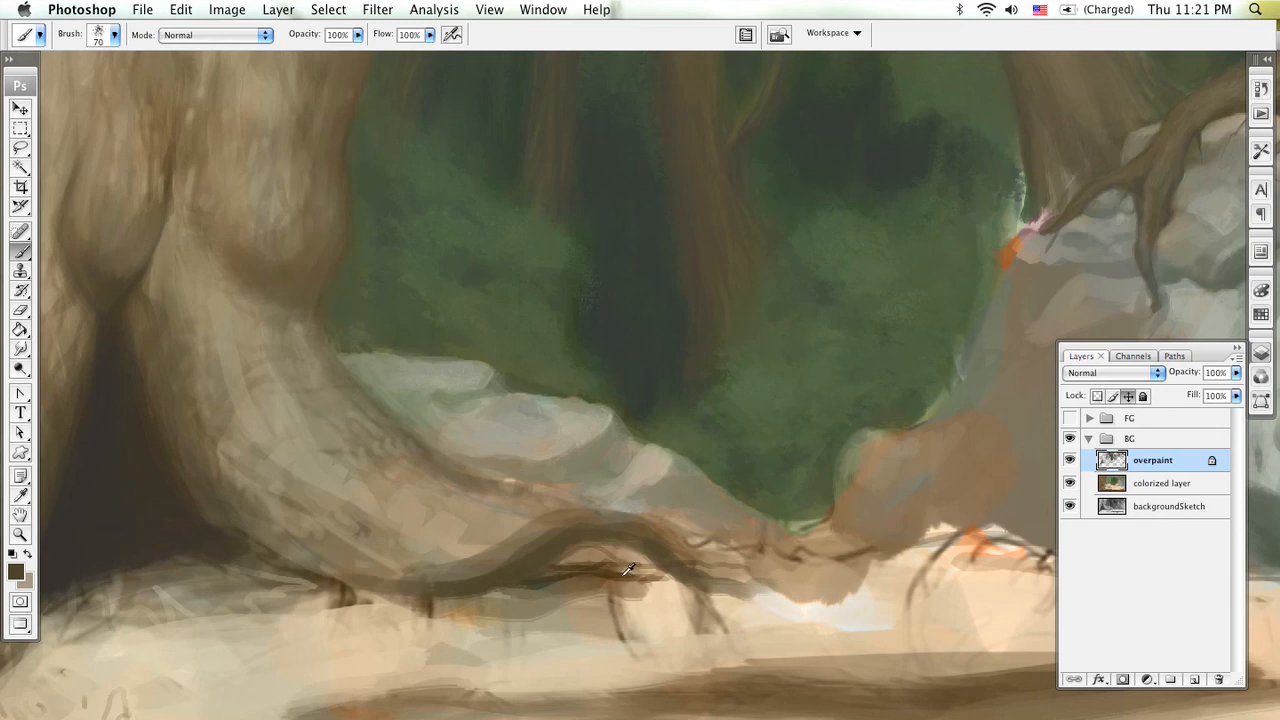
mouse_move(552, 576)
left_mouse_down()
mouse_move(606, 563)
mouse_move(736, 586)
mouse_move(652, 566)
mouse_move(512, 570)
mouse_move(317, 517)
left_mouse_up()
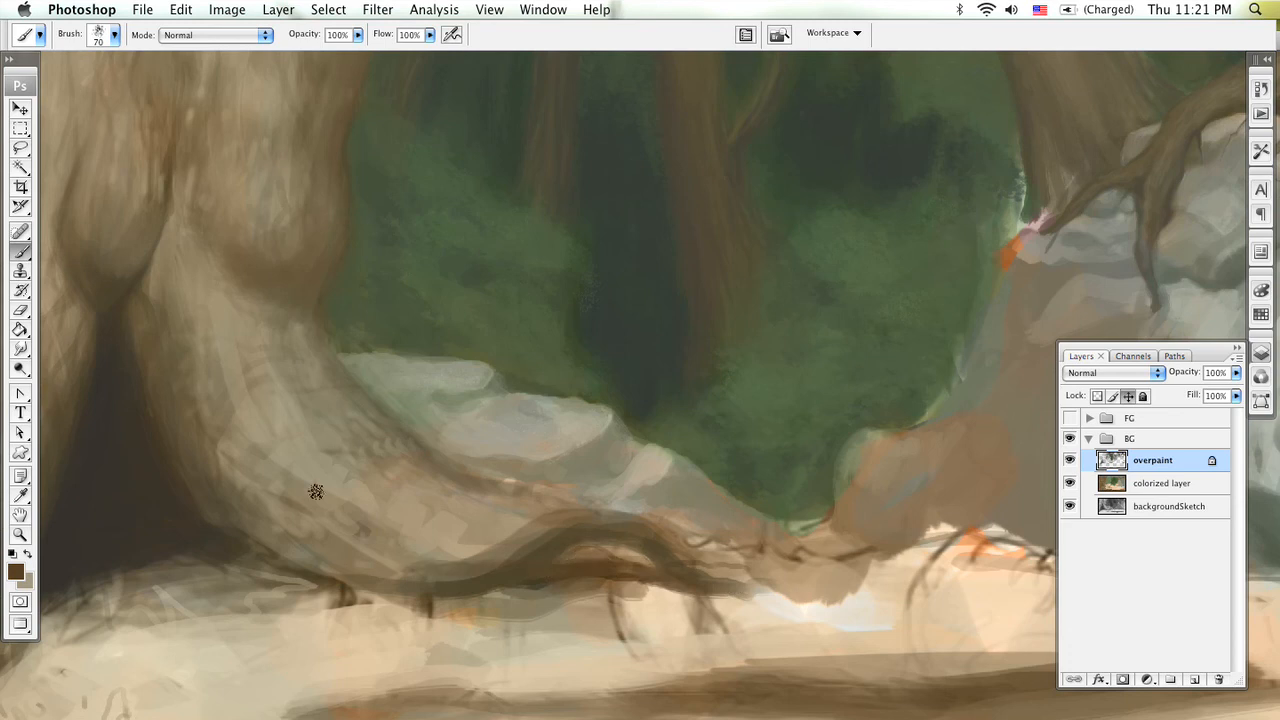
Step: Shade the underside of the foliage-side bulge and nearby bark with sampled browns at brush sizes 30 and 60
left_click_drag(397, 287, 625, 418)
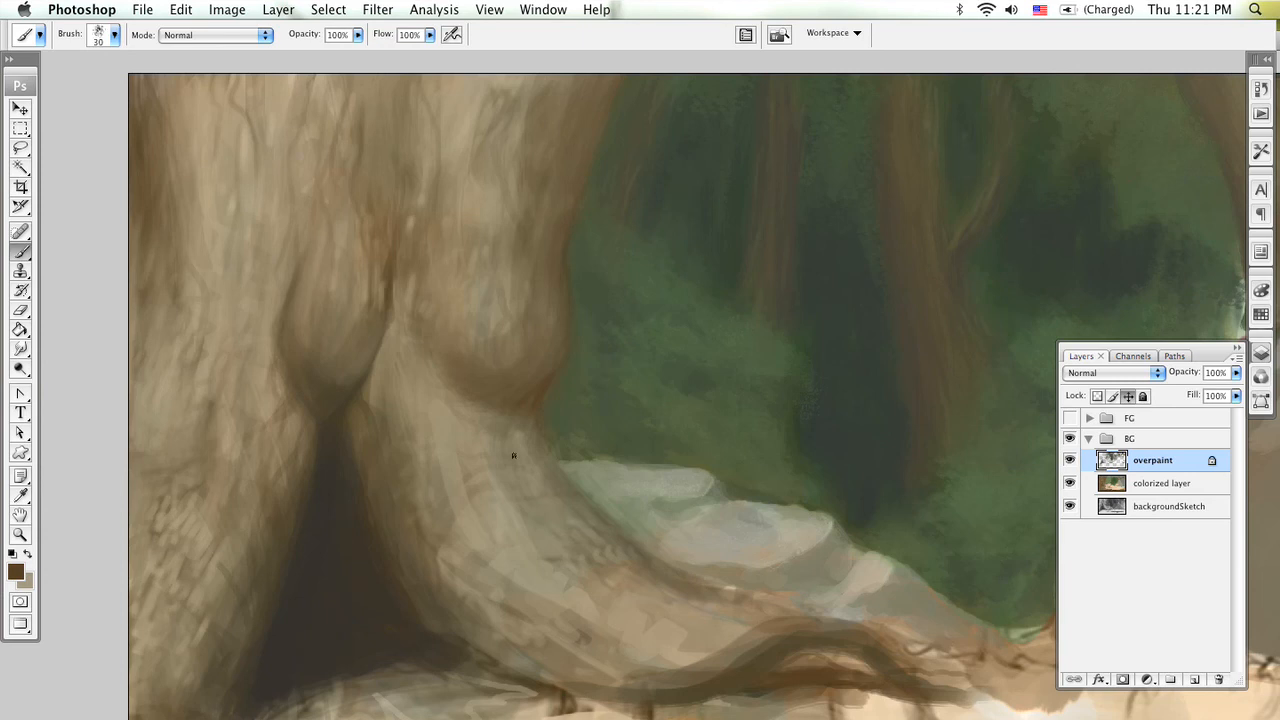
left_click_drag(499, 409, 399, 462)
left_click(340, 177, "alt")
left_click(464, 171, "alt")
Step: Define the arching root and extend its far end along the ground with brown at brush size 50
left_click_drag(525, 537, 455, 382)
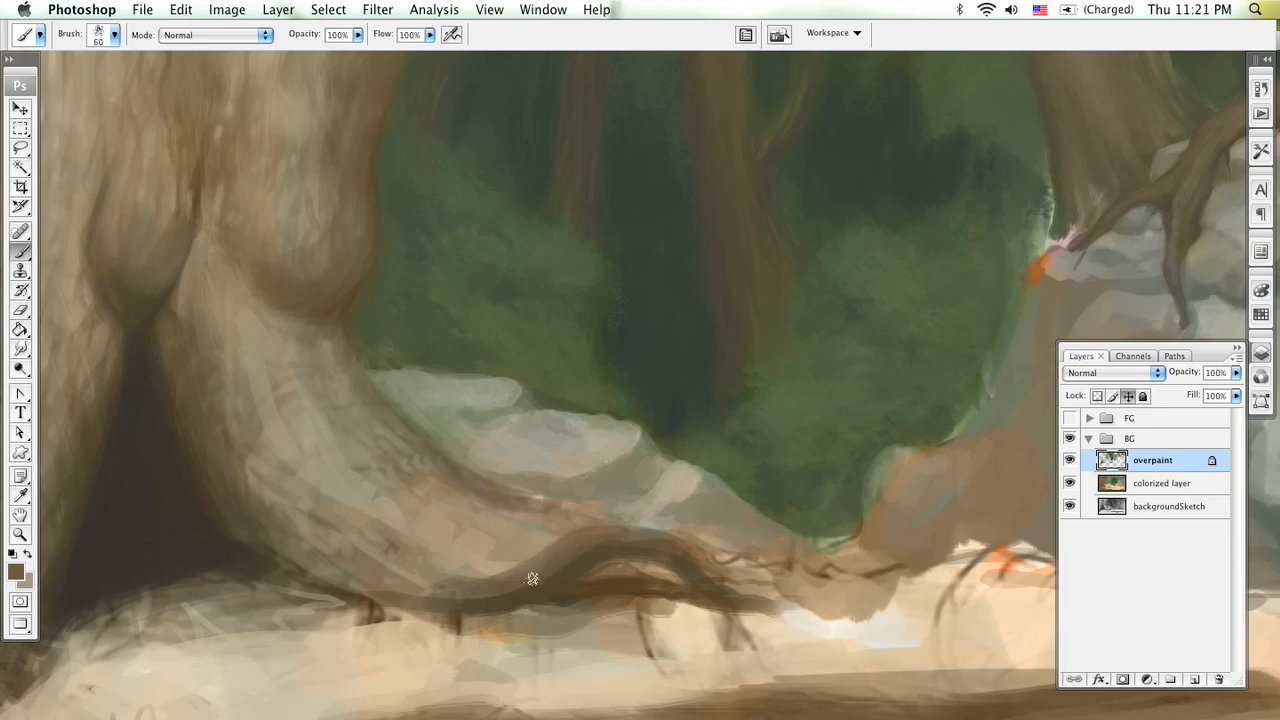
left_click_drag(671, 547, 748, 595)
mouse_move(737, 601)
left_mouse_down()
mouse_move(822, 611)
mouse_move(732, 595)
mouse_move(832, 608)
left_mouse_up()
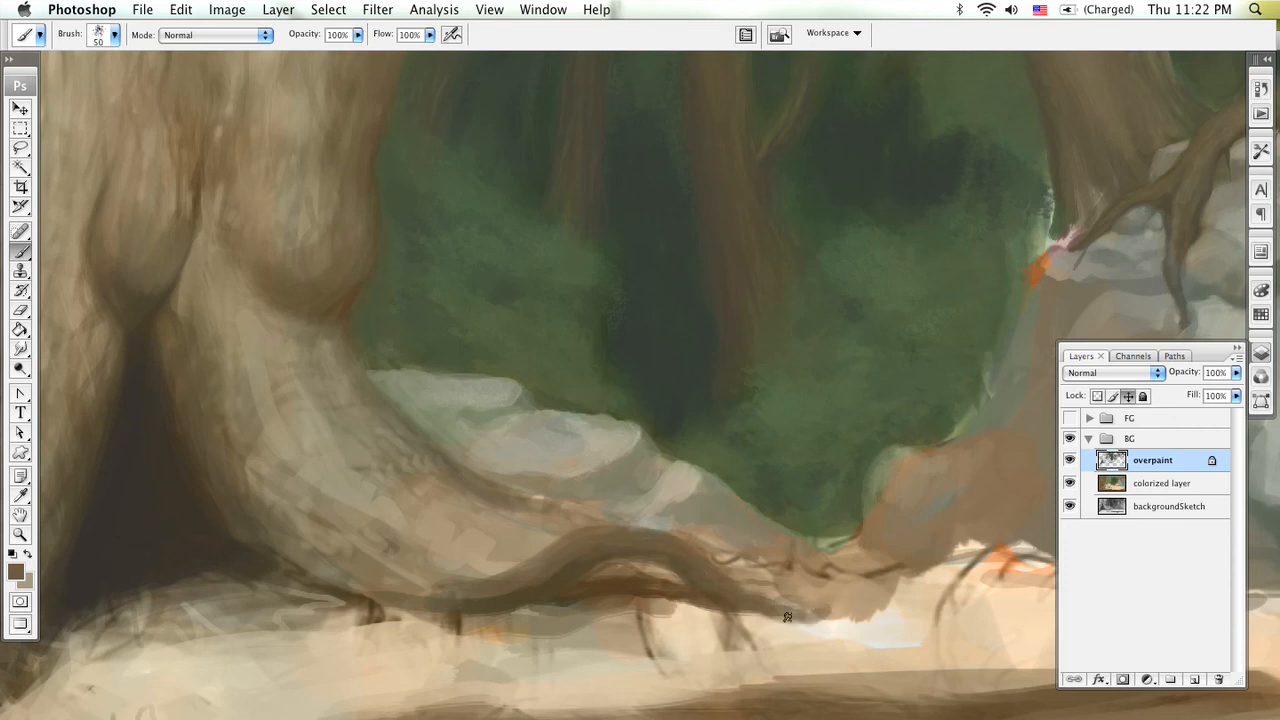
Step: Blend the bark of the trunk and large root with sampled tan at brush size 50
scroll(490, 520, "up", 5)
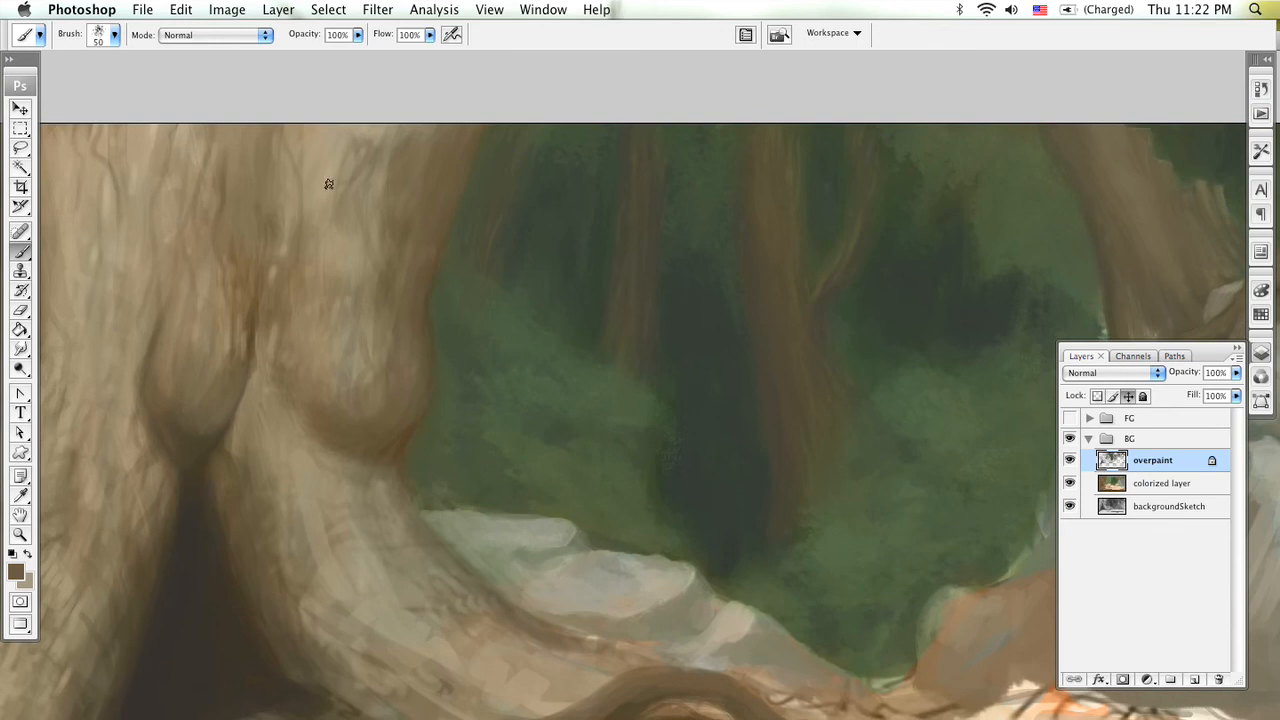
mouse_move(303, 287)
left_mouse_down()
mouse_move(323, 237)
mouse_move(434, 180)
mouse_move(380, 145)
left_mouse_up()
left_click_drag(579, 543, 500, 377)
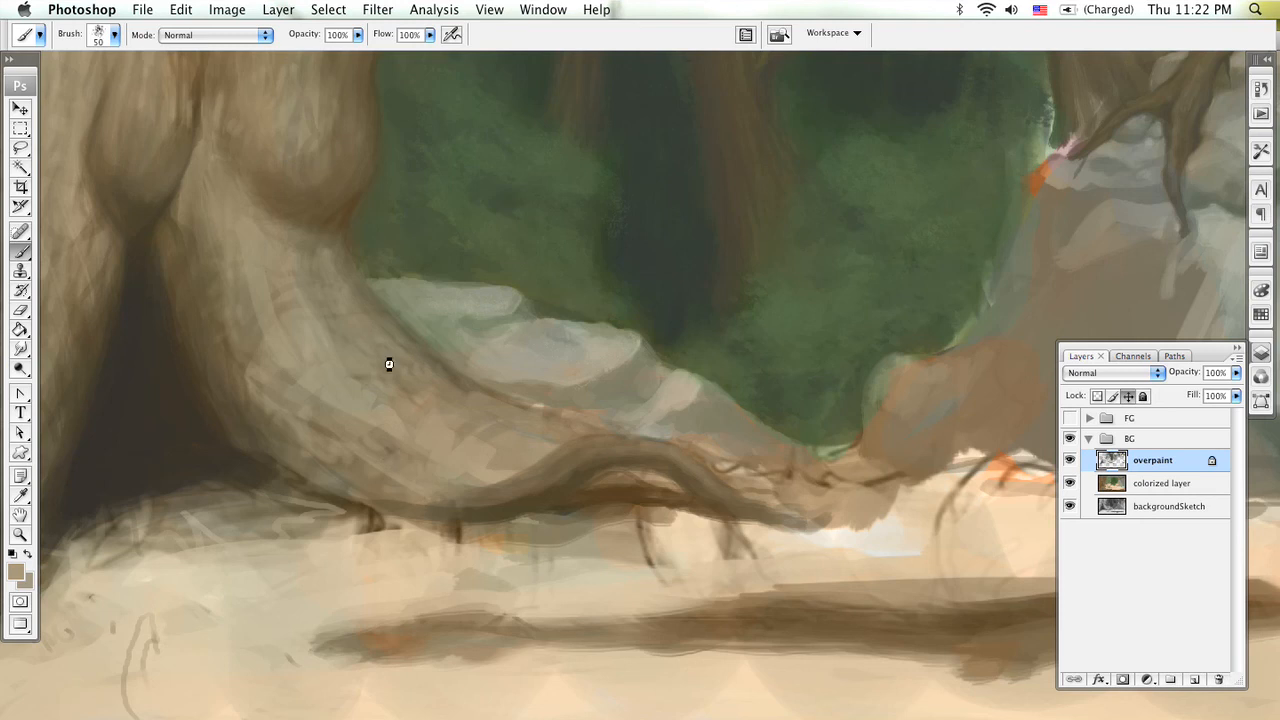
key("super+Tab")
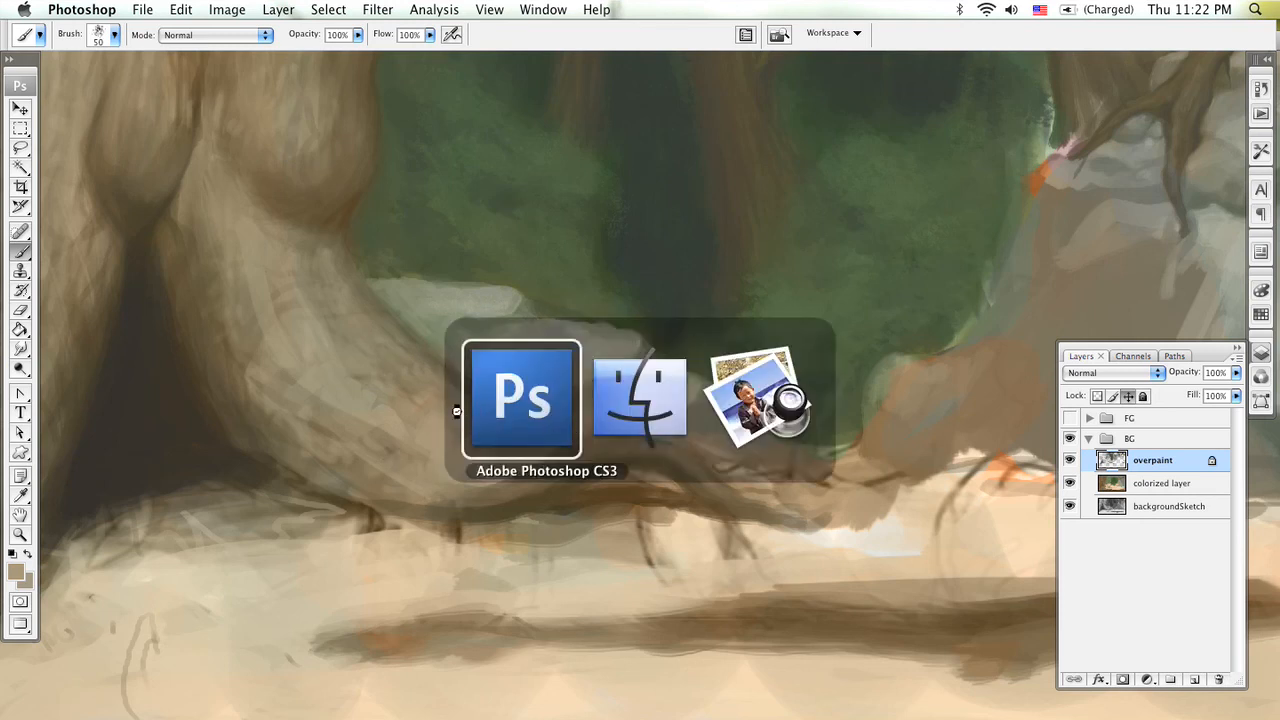
left_click_drag(681, 441, 373, 524)
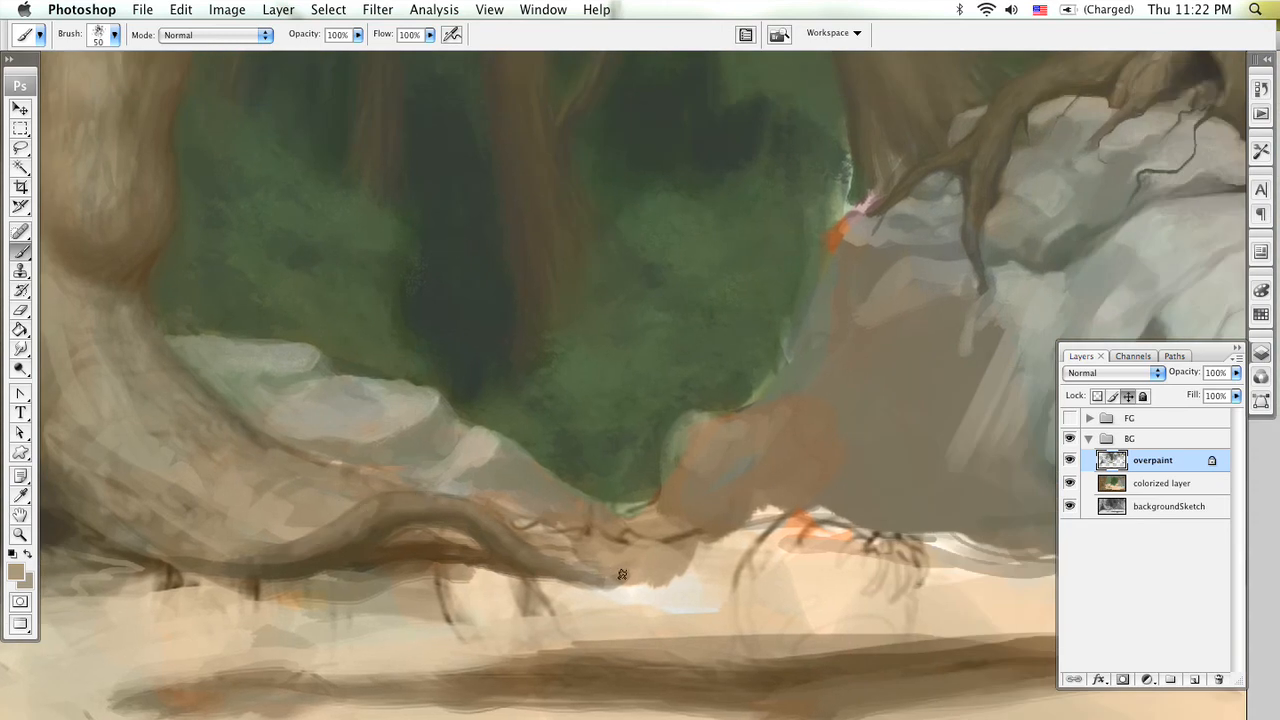
scroll(622, 574, "left", 10)
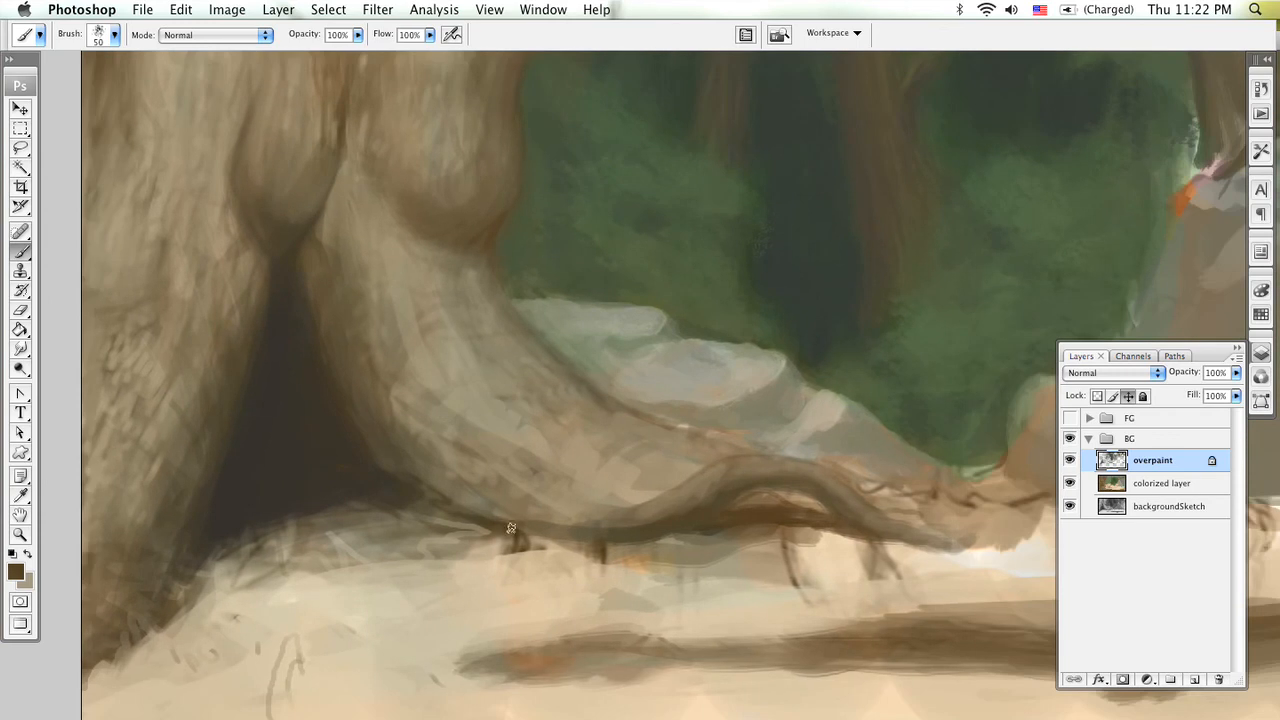
Step: Define the large root's lower edge beside the hollow with sampled dark browns at brush size 50
mouse_move(493, 509)
left_mouse_down()
mouse_move(549, 537)
mouse_move(409, 445)
mouse_move(520, 518)
left_mouse_up()
left_click(442, 468, "alt")
left_click(458, 480, "alt")
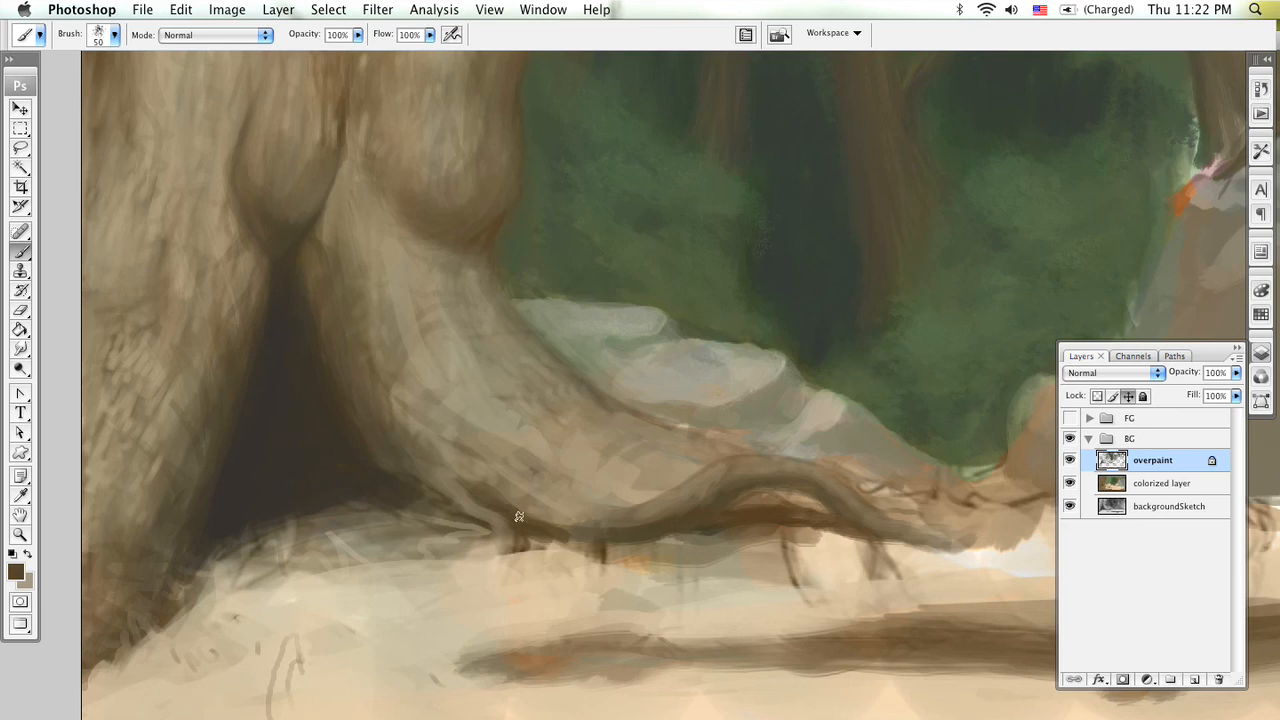
left_click_drag(558, 529, 617, 549)
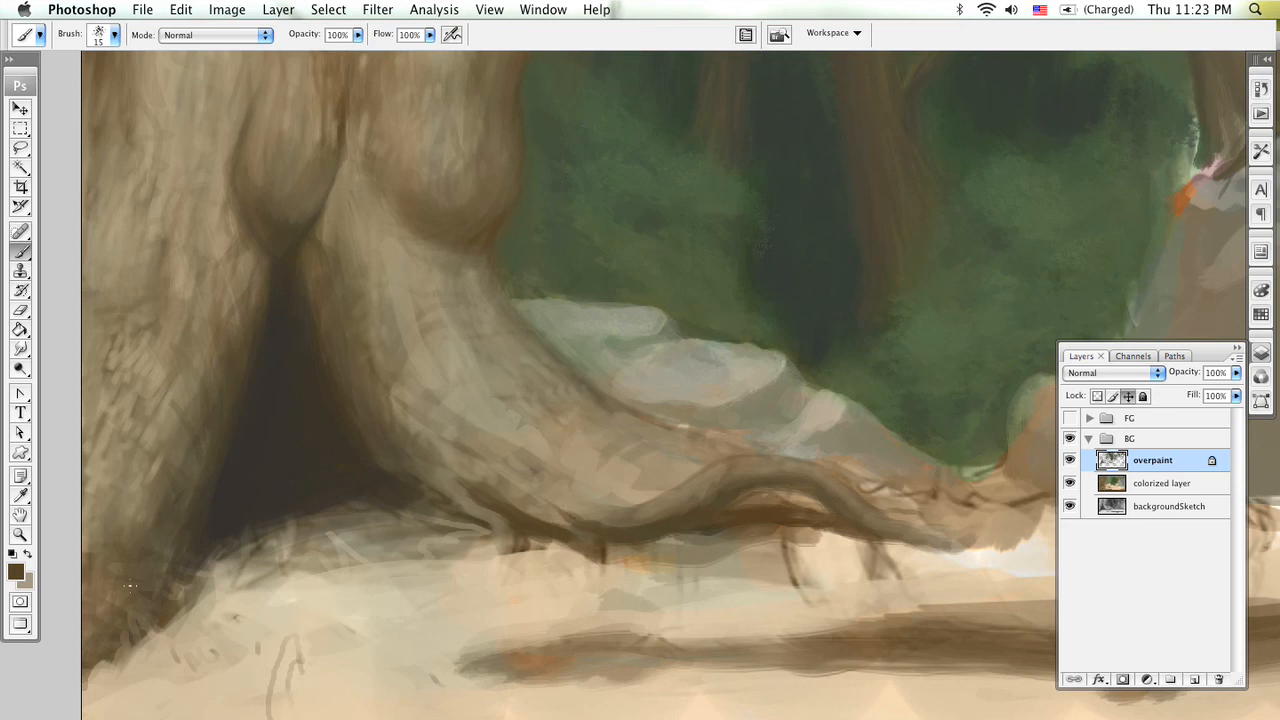
Step: Shade the trunk base and hollow edge and clean up their ground line at brush sizes 35 and 60
left_click_drag(393, 459, 525, 372)
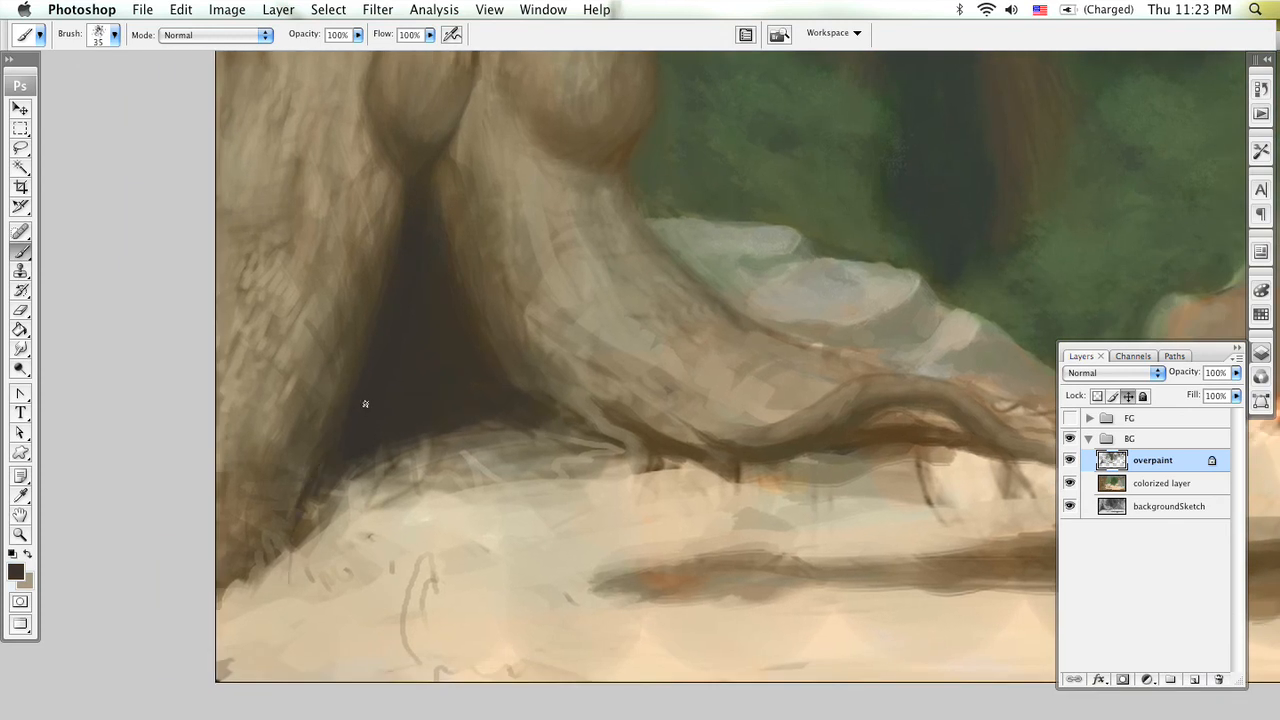
mouse_move(289, 550)
left_mouse_down()
mouse_move(263, 595)
mouse_move(244, 569)
left_mouse_up()
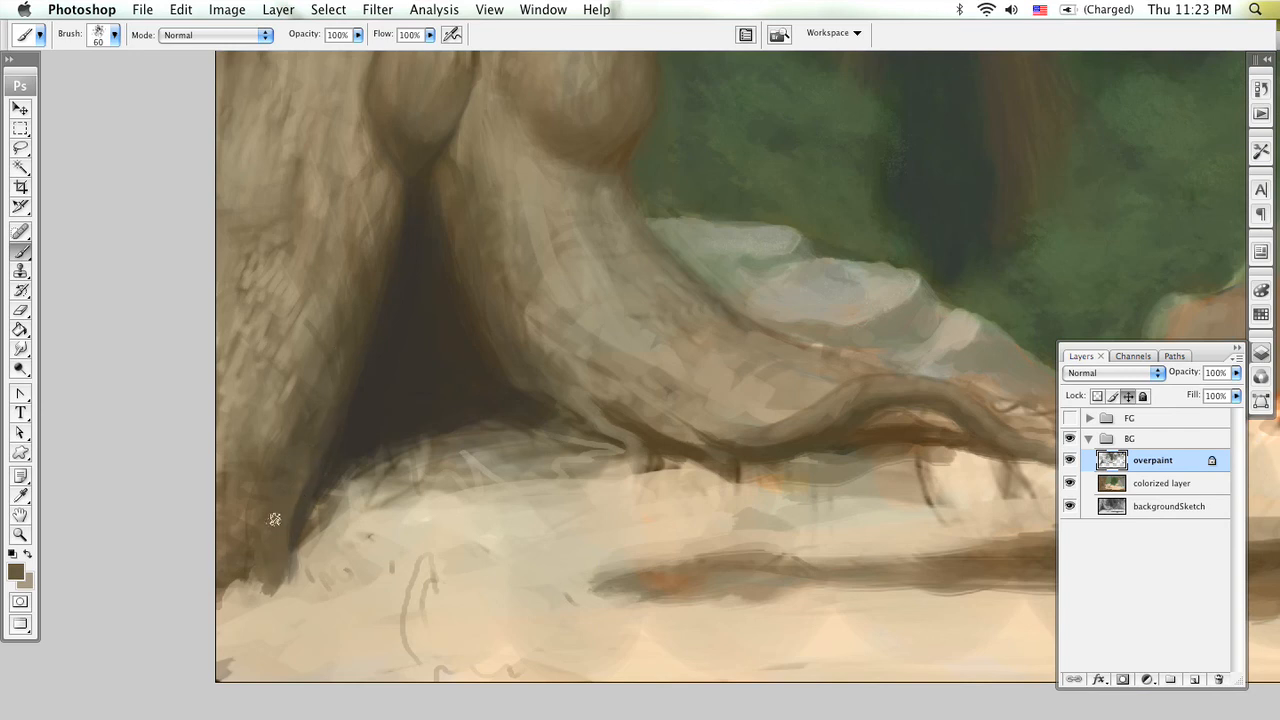
left_click_drag(222, 574, 228, 623)
mouse_move(305, 578)
left_mouse_down()
mouse_move(324, 491)
mouse_move(405, 461)
left_mouse_up()
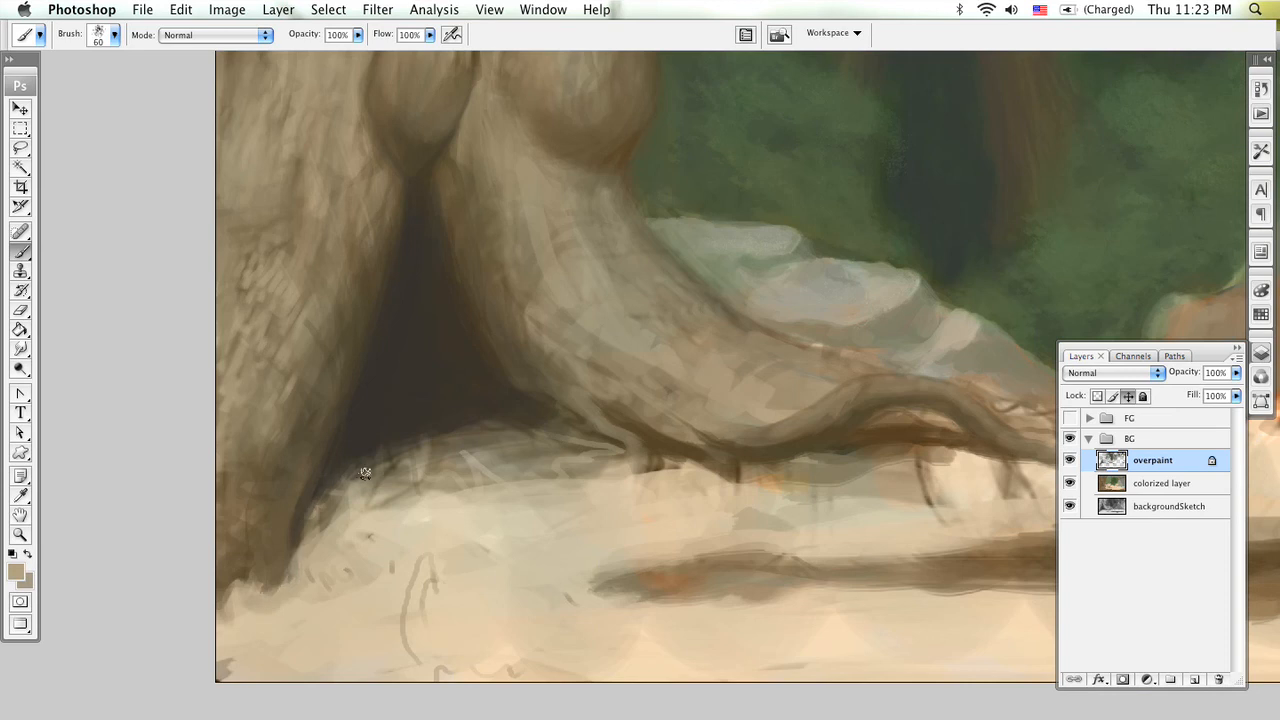
Step: Deepen the vertical crease between the trunk's two bulges with sampled brown at brush size 60
left_click_drag(531, 447, 612, 616)
left_click_drag(490, 520, 556, 580)
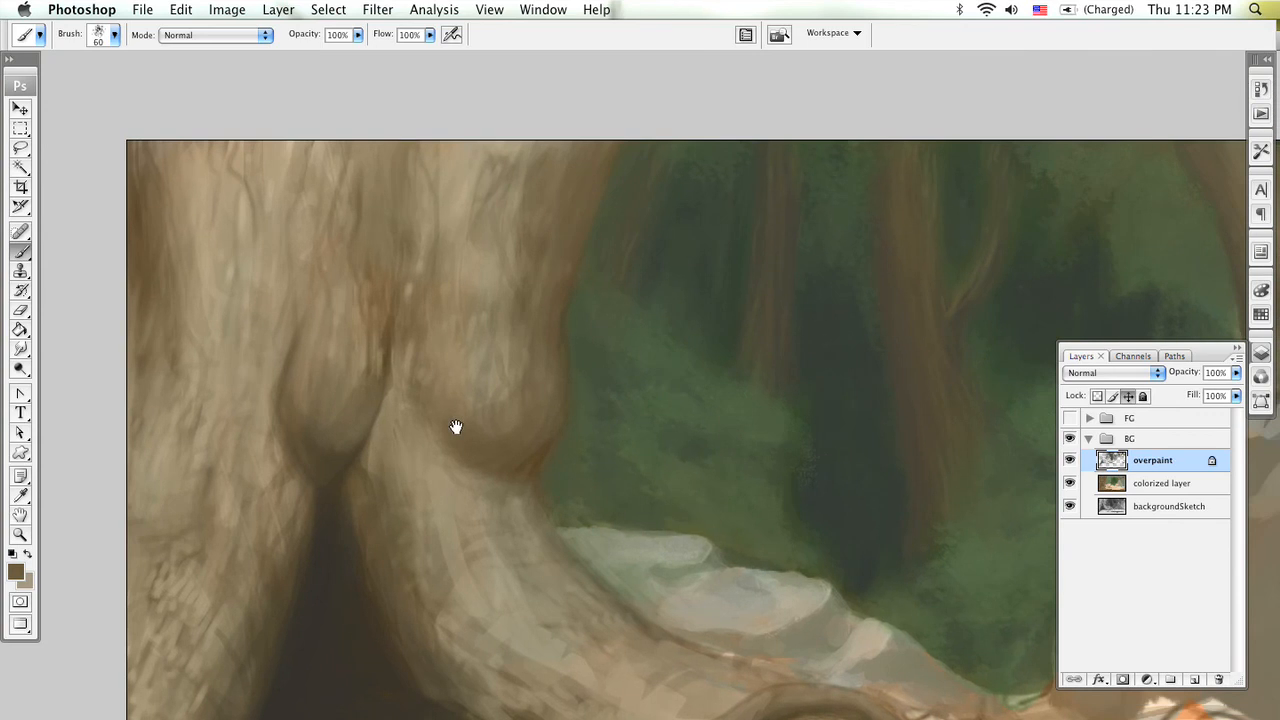
left_click_drag(481, 392, 526, 373)
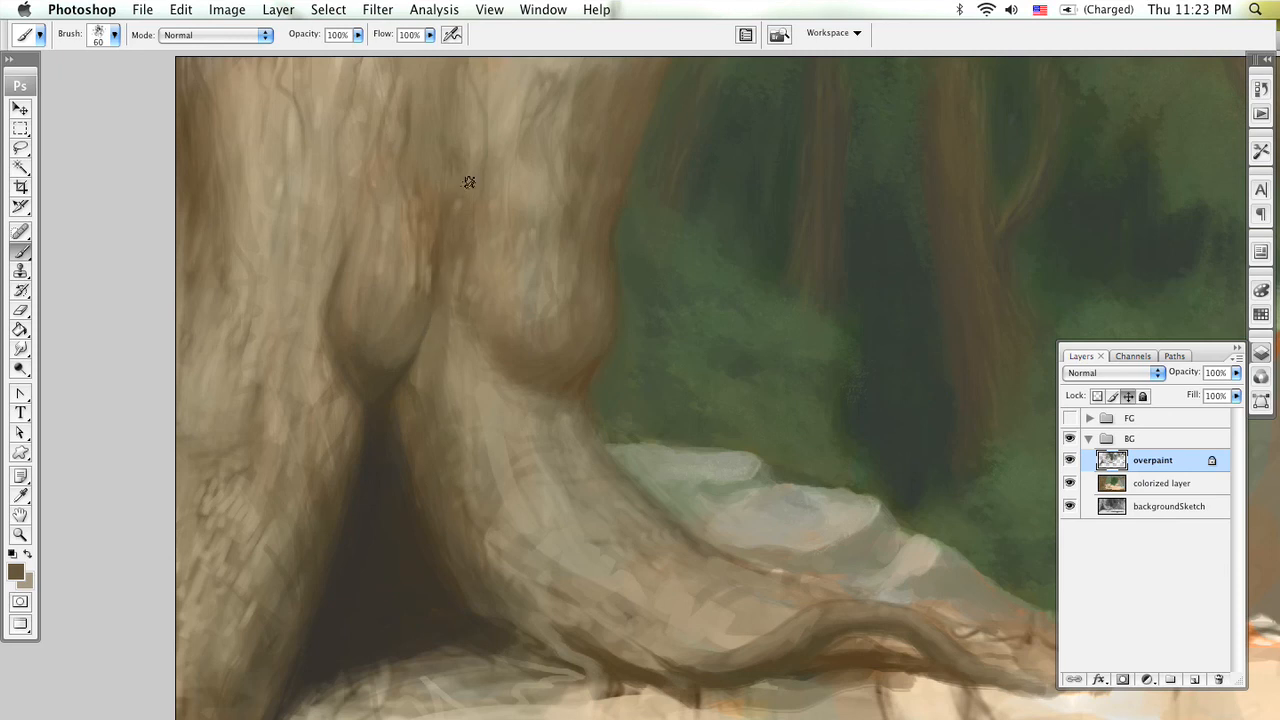
scroll(476, 360, "up", 5)
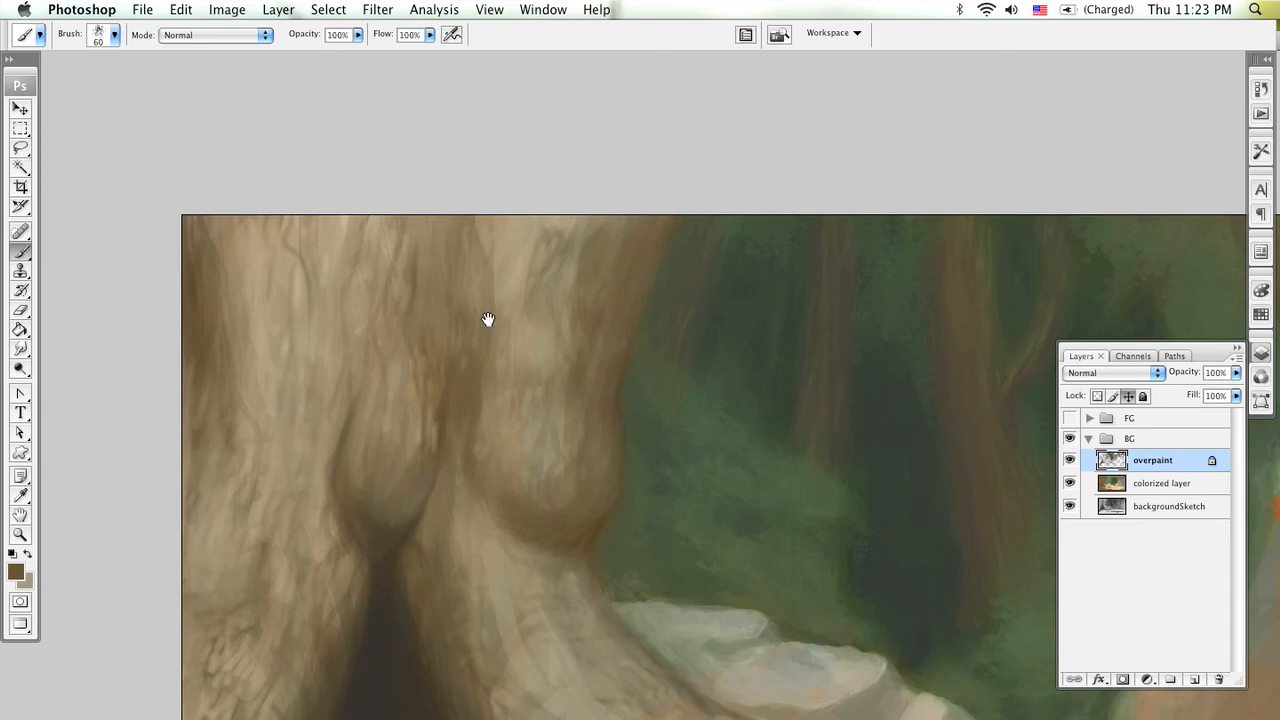
scroll(473, 255, "down", 5)
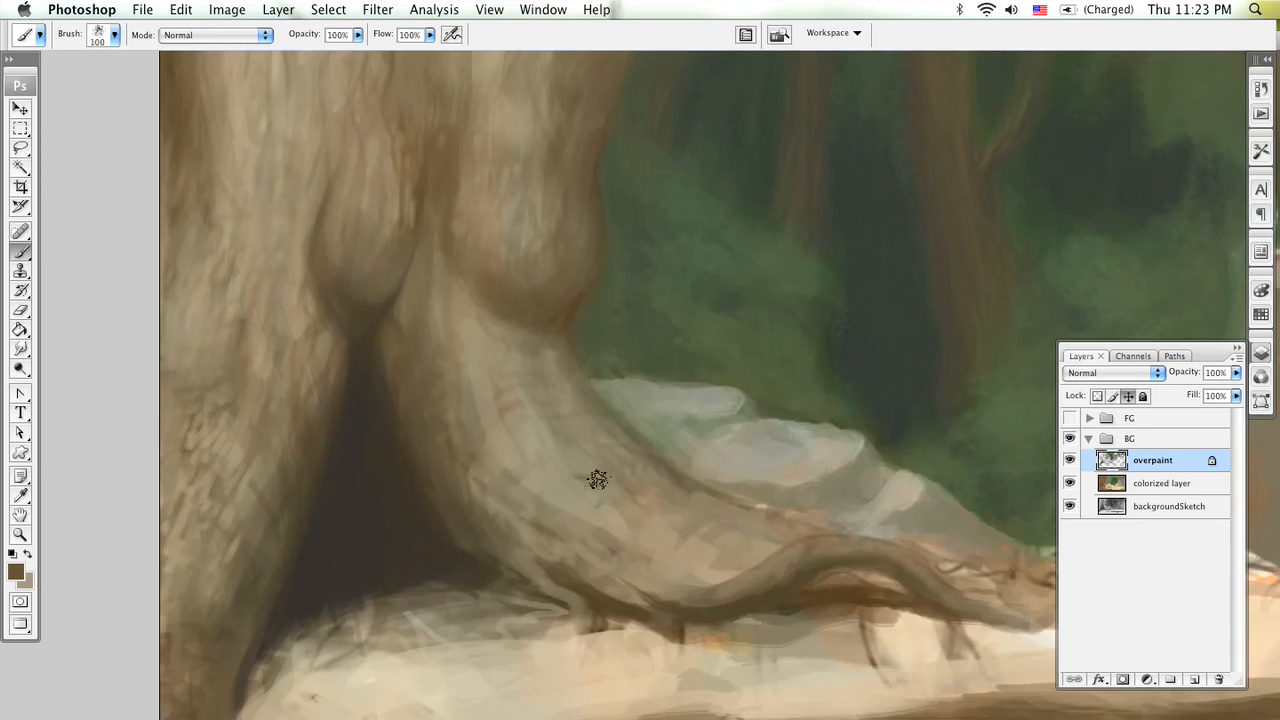
Step: Model the large root and the trunk's bark with broad brown strokes at brush size 125
key("bracketright")
key("bracketright")
key("bracketright")
key("bracketright")
key("bracketright")
key("bracketright")
key("bracketright")
key("bracketright")
key("bracketleft")
key("bracketleft")
key("bracketleft")
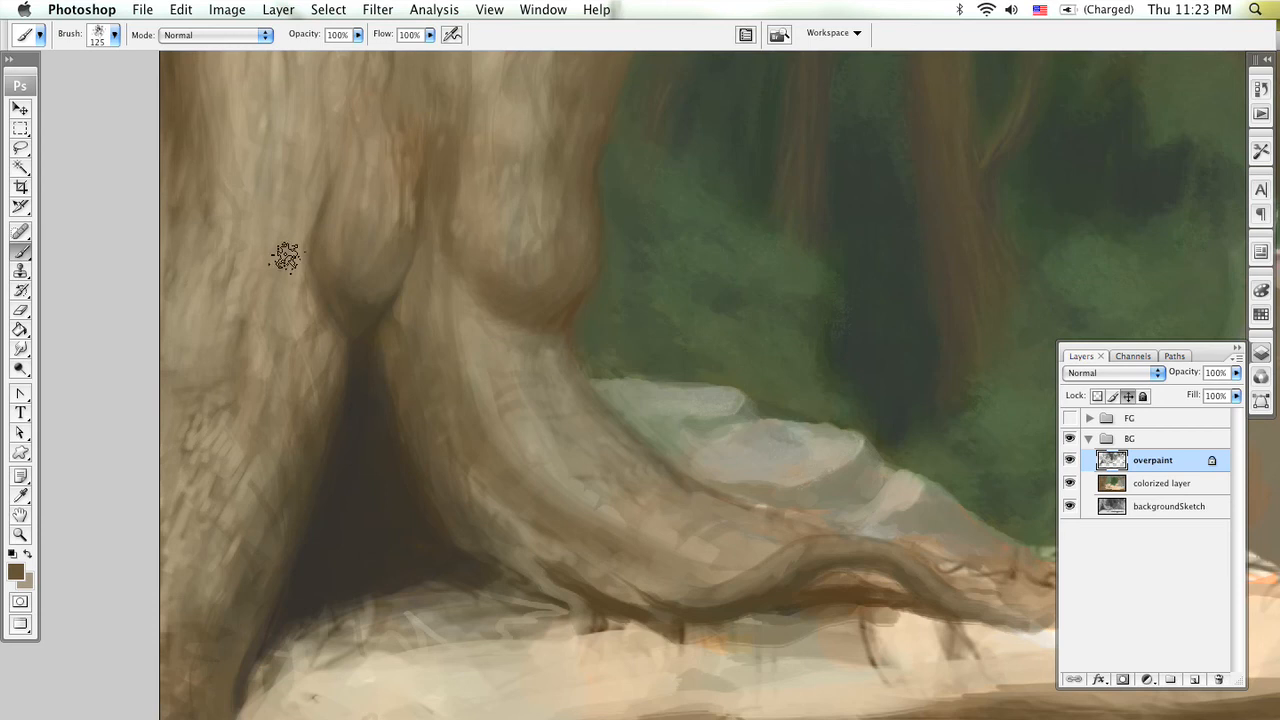
left_click_drag(363, 198, 450, 370)
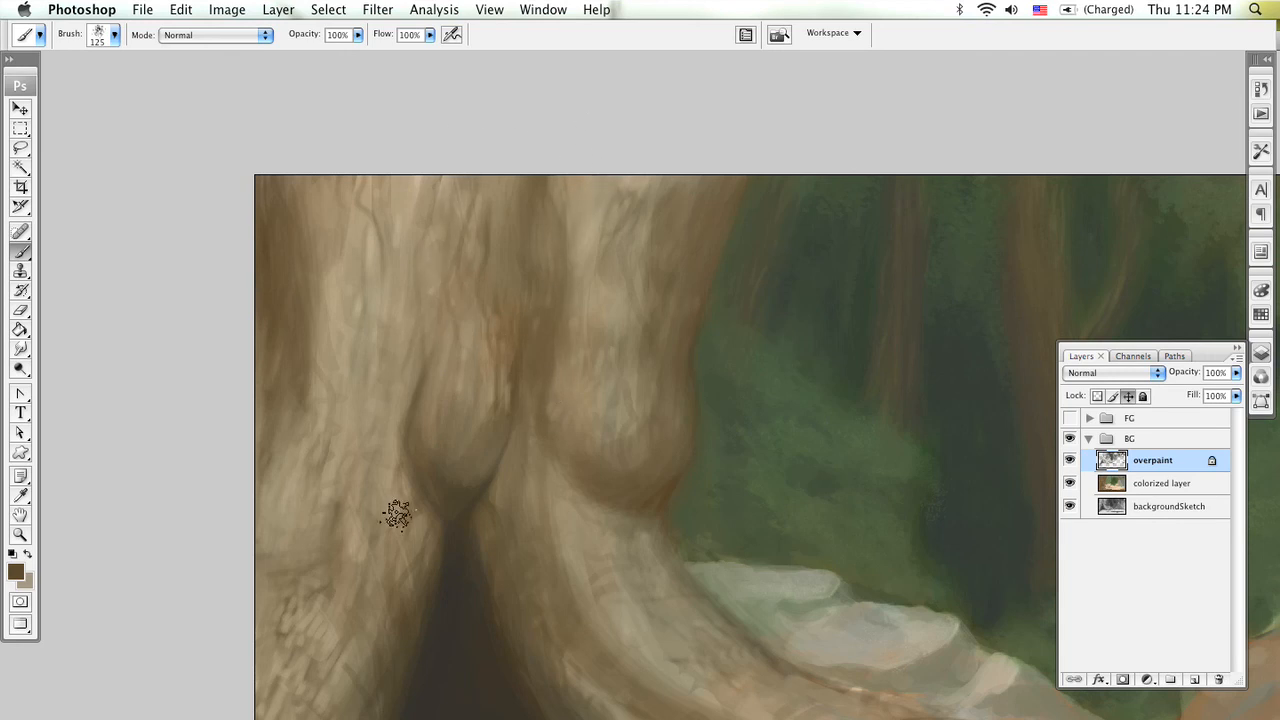
Step: Smooth the two bulges and the large root with sampled tan and brown at brush size 125
key("z")
left_click(603, 410, "alt")
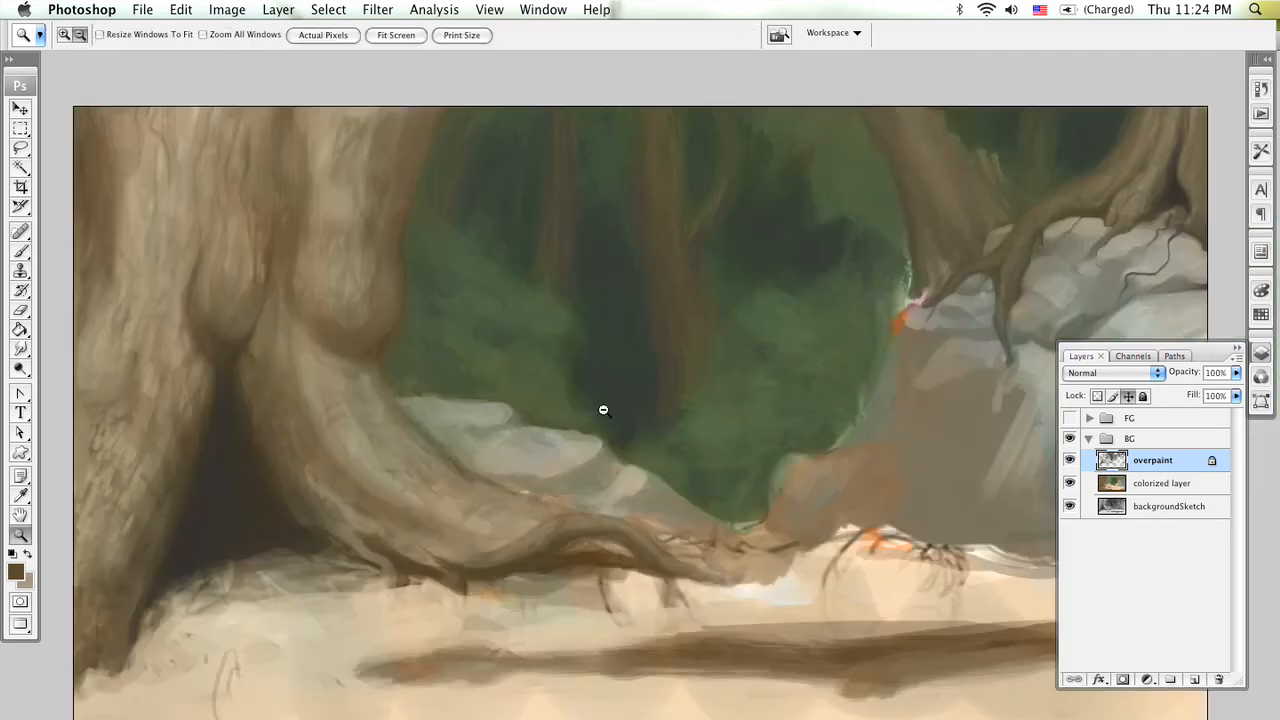
left_click(573, 405, "alt")
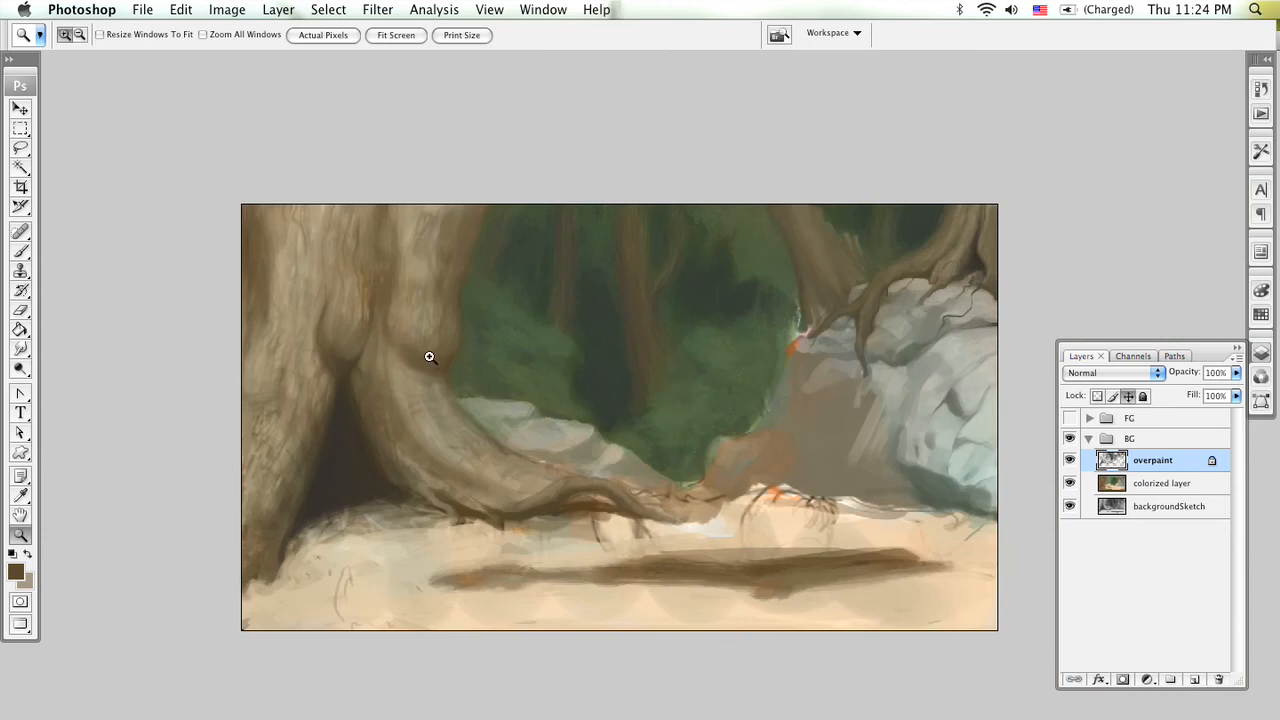
left_click(518, 438)
scroll(493, 420, "left", 2)
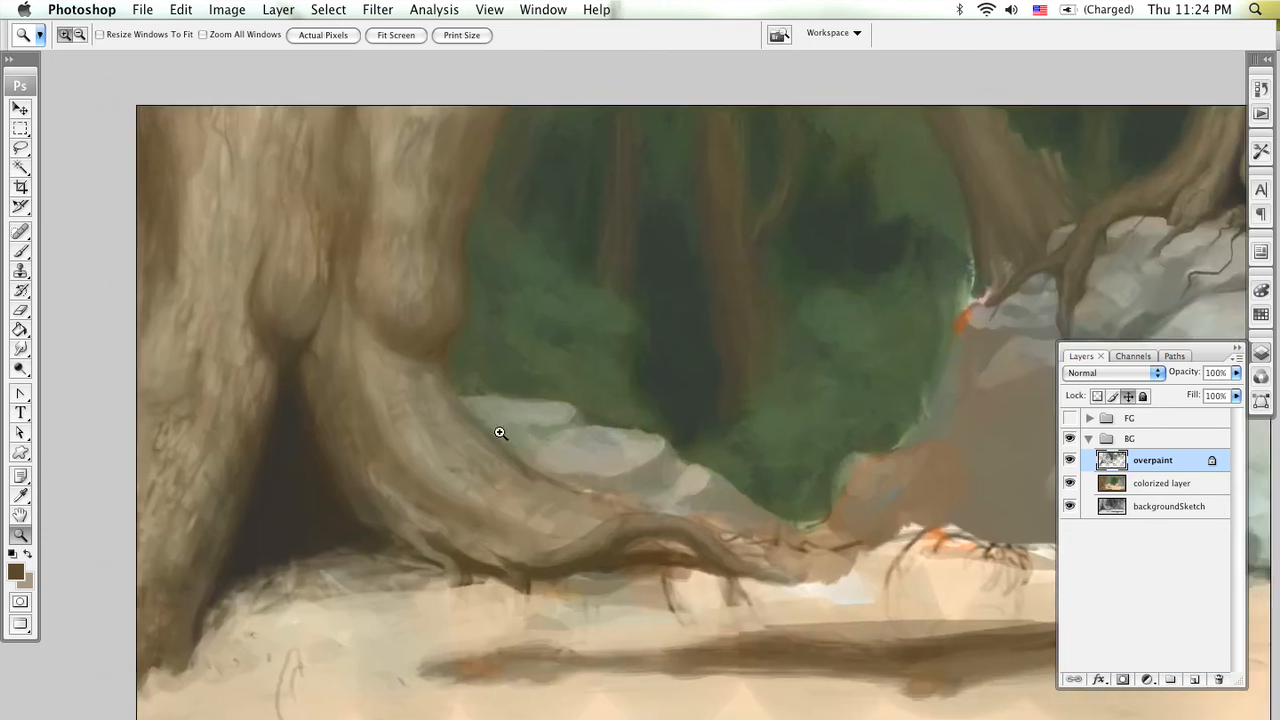
key("b")
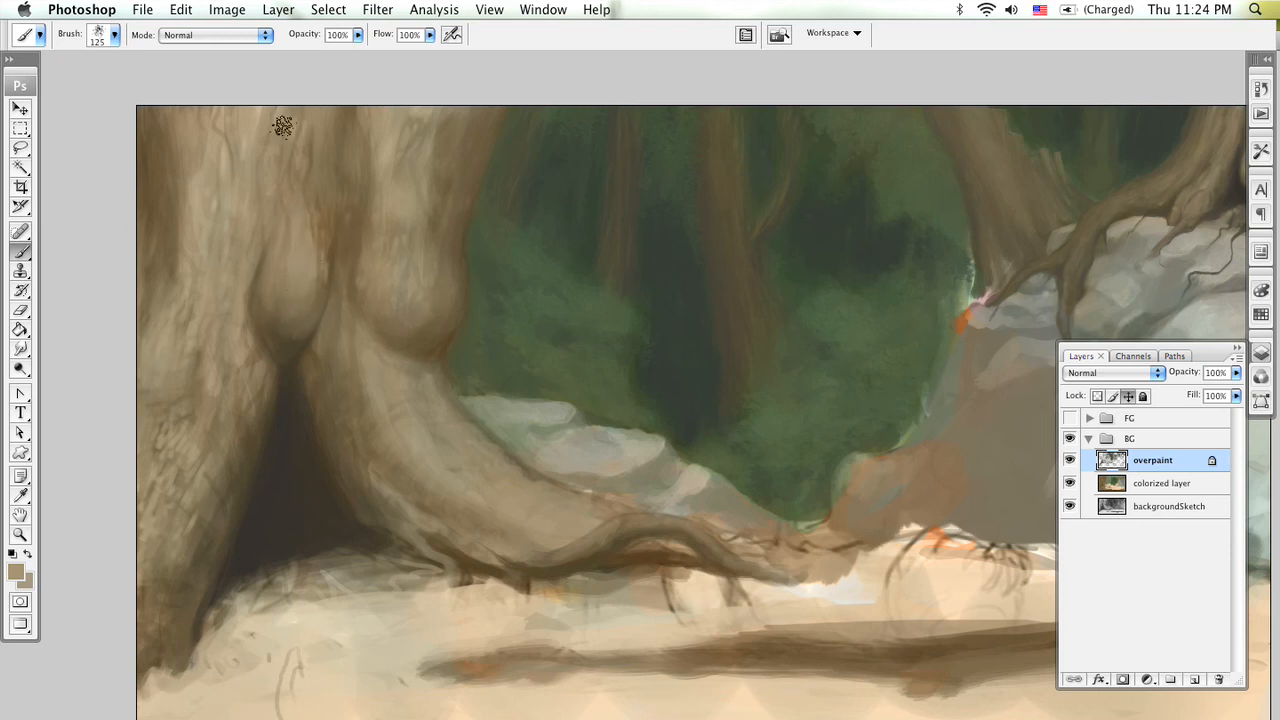
left_click_drag(438, 305, 442, 319)
scroll(442, 319, "up", 3)
scroll(442, 319, "left", 3)
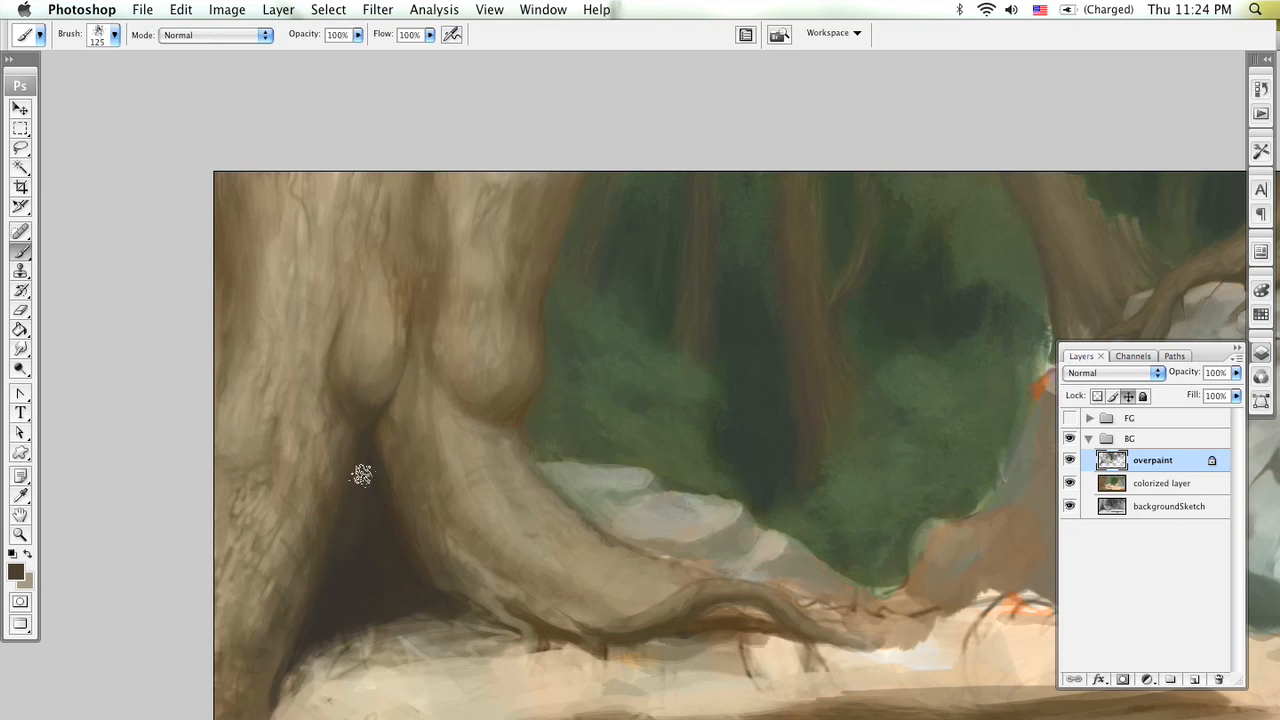
Step: Deepen the dark hollow between the trunk and the large root with dark brown at brush sizes 50 and 150
key("bracketleft")
left_click(365, 550)
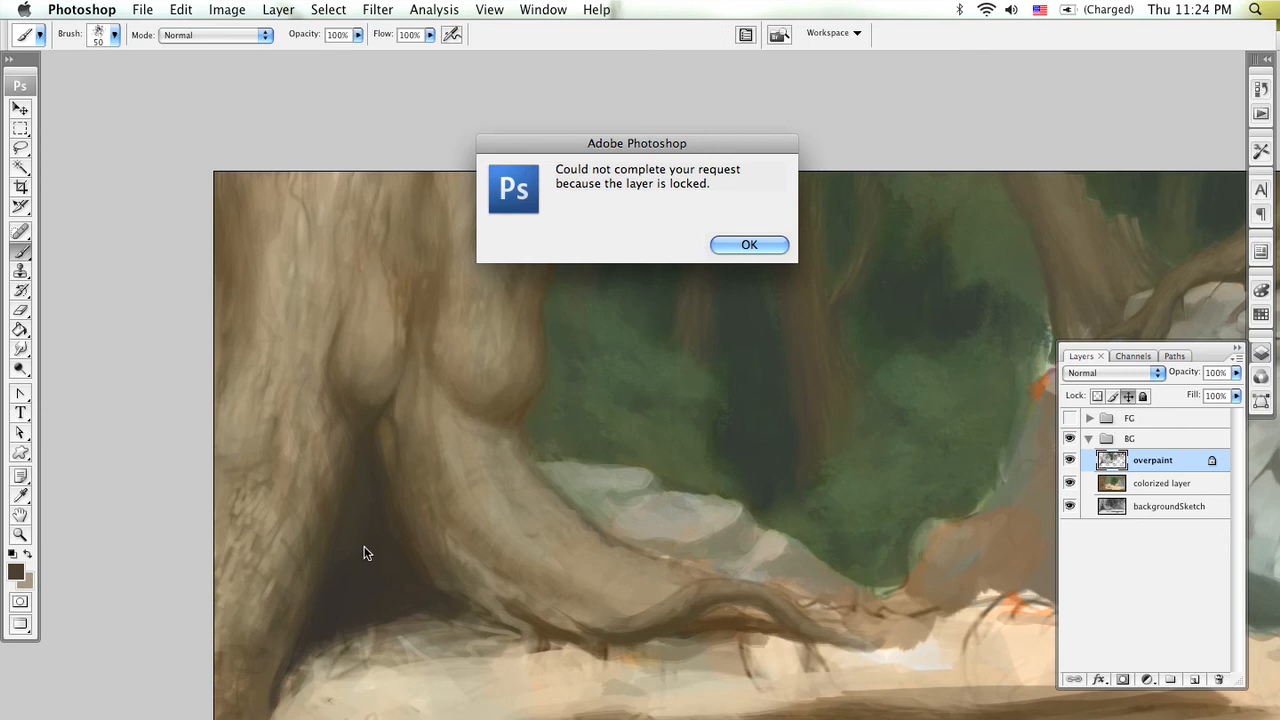
left_click(750, 245)
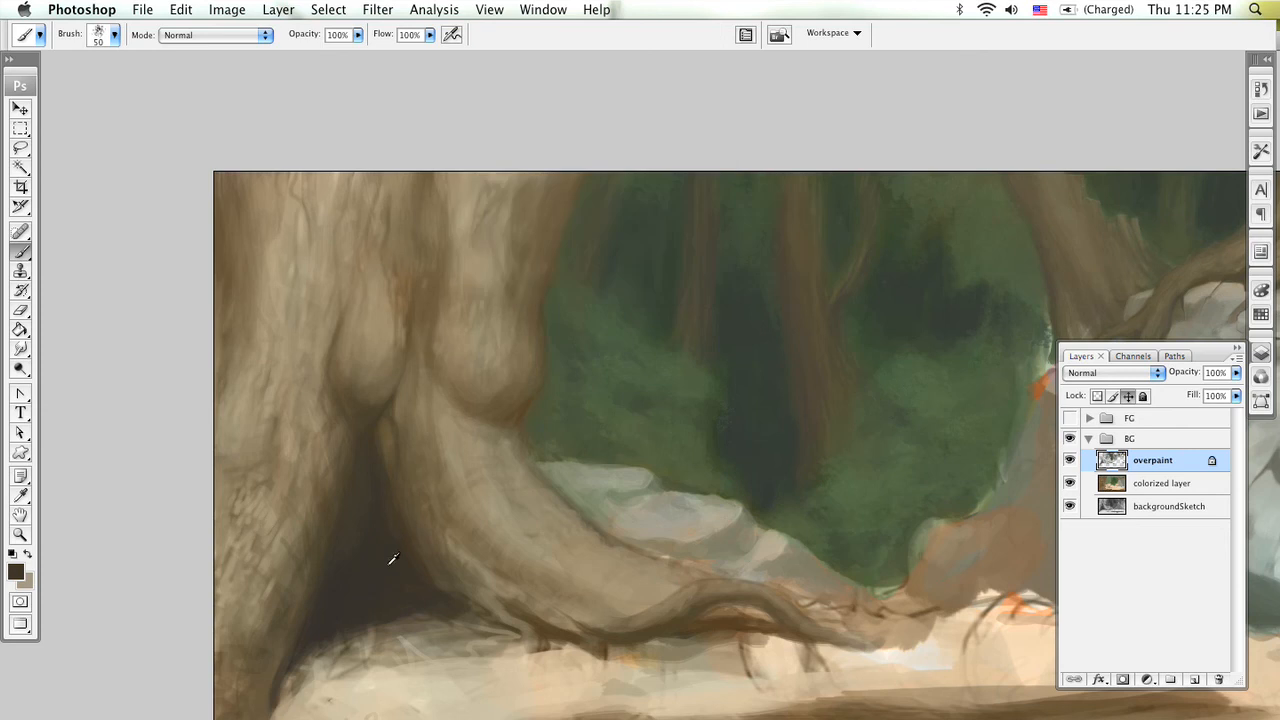
left_click(1236, 352)
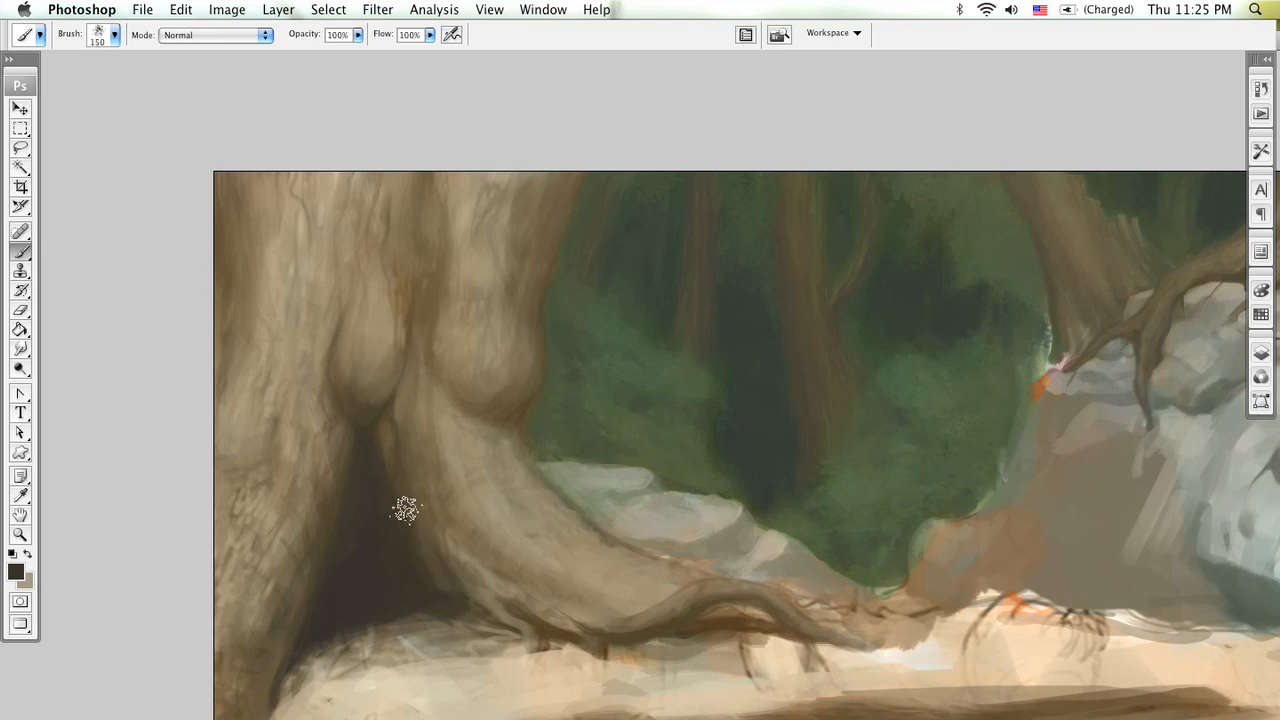
key("bracketright")
key("bracketright")
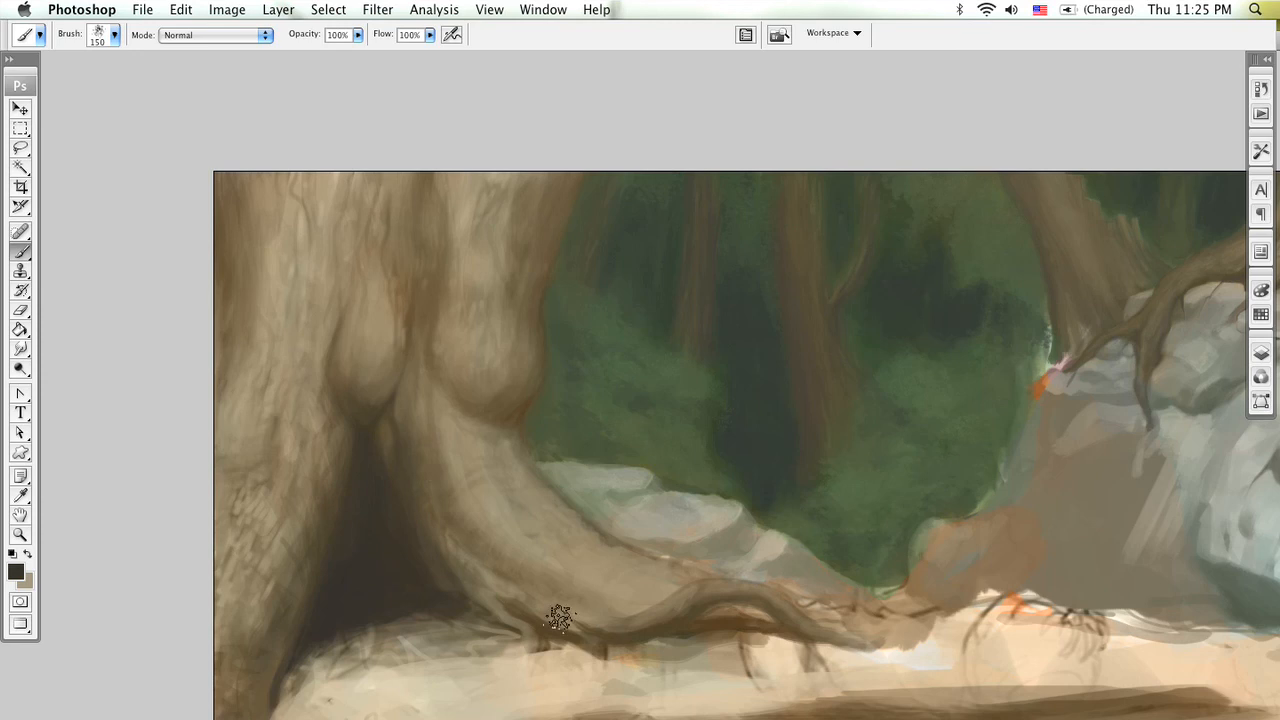
Step: Shade the trunk's central crease and upper bark with broad, soft dark strokes at brush size 300
key("bracketright")
key("bracketright")
key("bracketright")
key("bracketright")
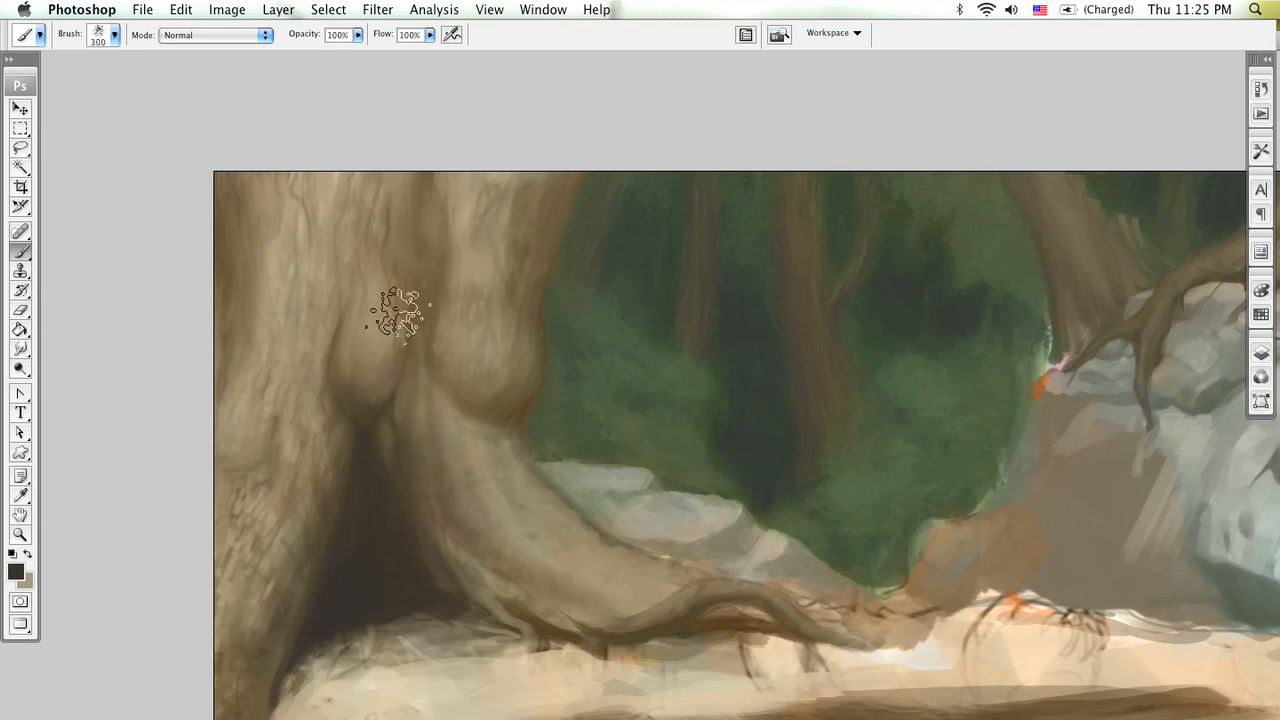
Step: Darken the trunk's base beside the hollow with dark brown and soften the bark above it with sampled tan at brush size 300
key("x")
key("z")
left_click(578, 472, "alt")
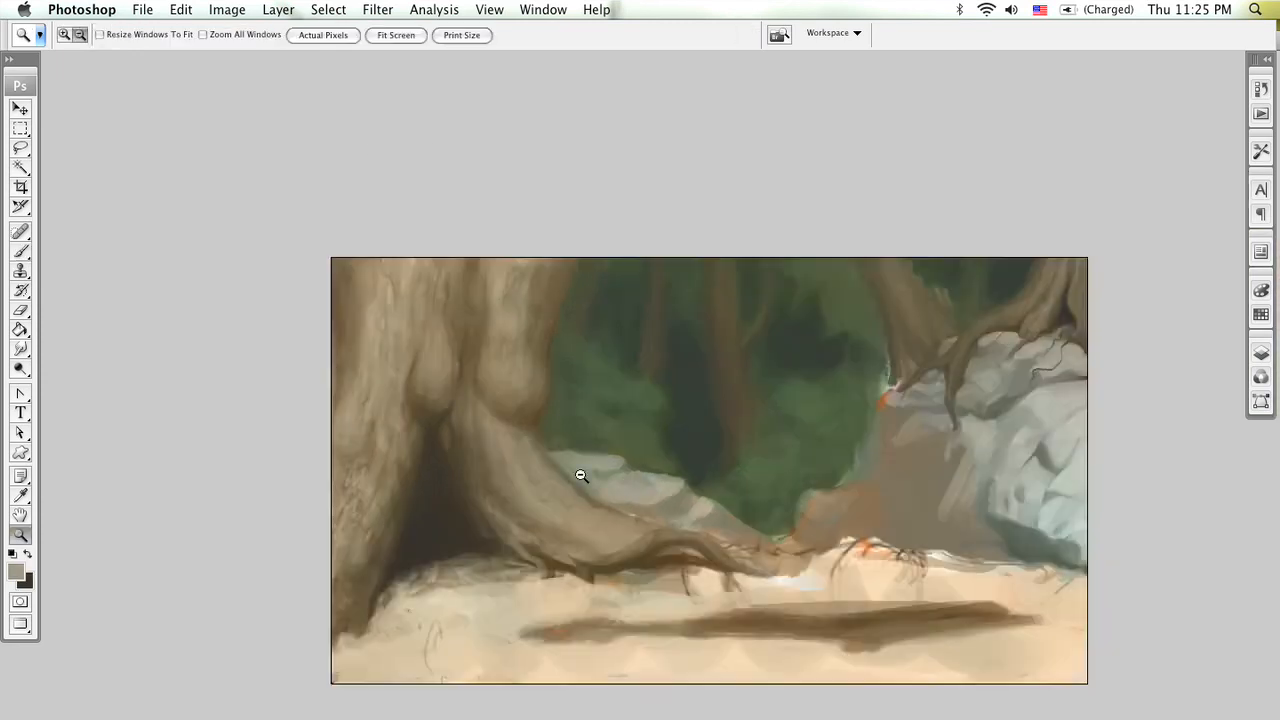
left_click(593, 494, "alt")
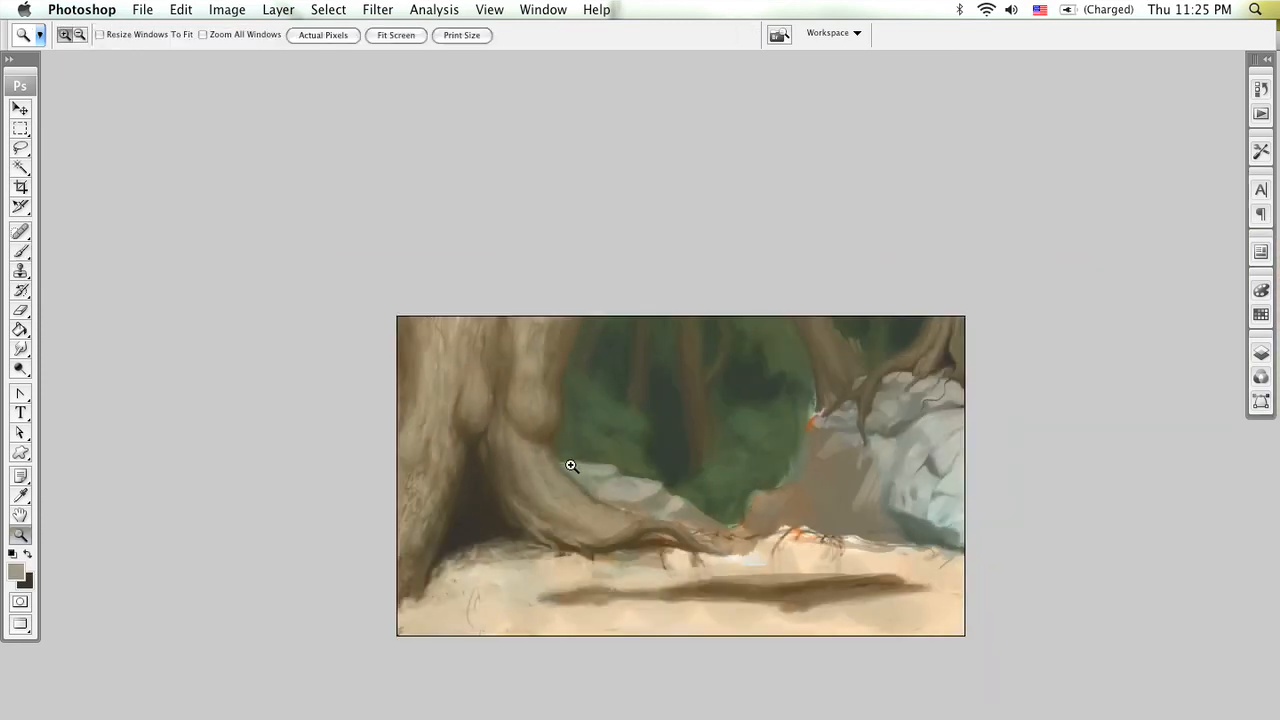
left_click(571, 464)
left_click(573, 448)
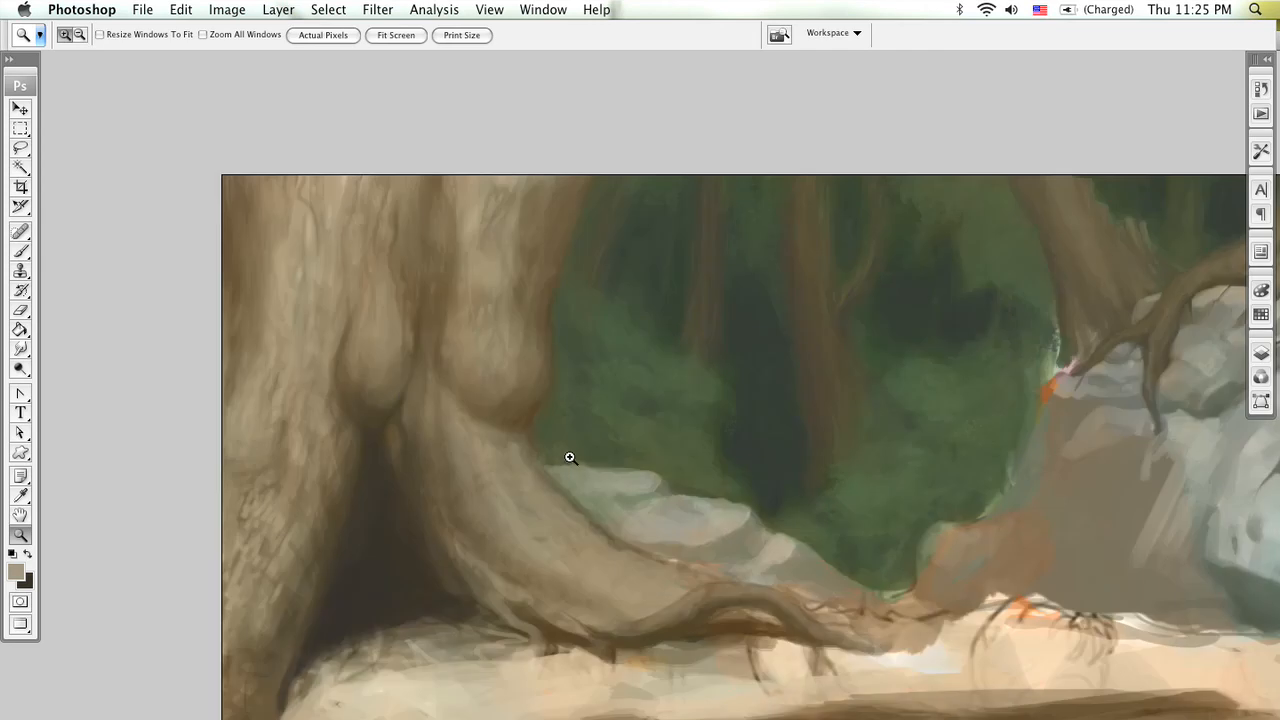
key("b")
scroll(483, 491, "down", 5)
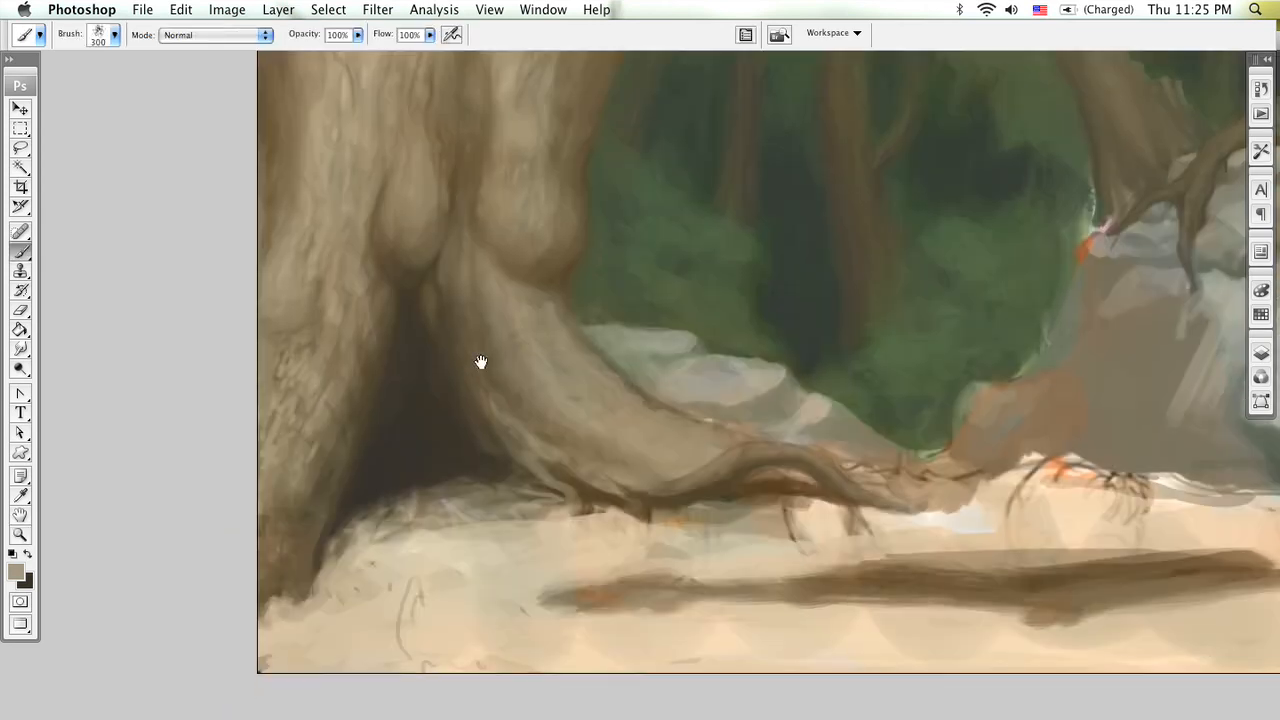
left_click_drag(297, 593, 371, 286)
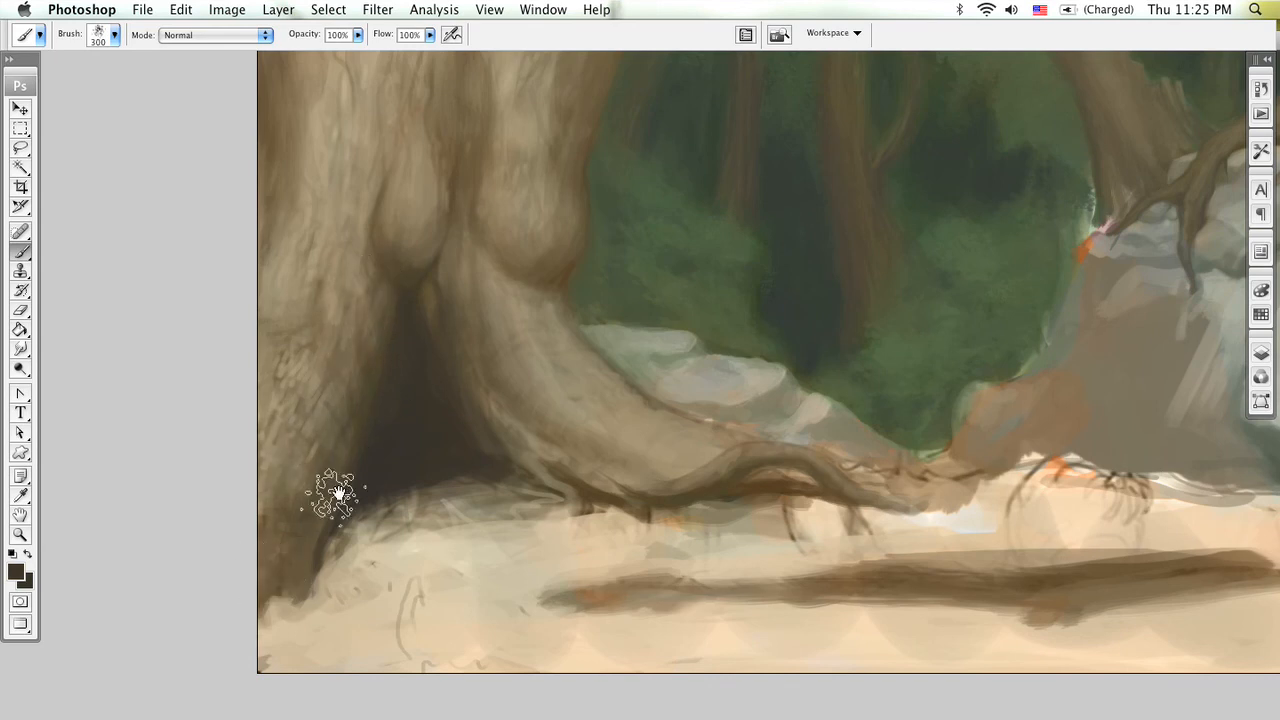
scroll(337, 491, "up", 3)
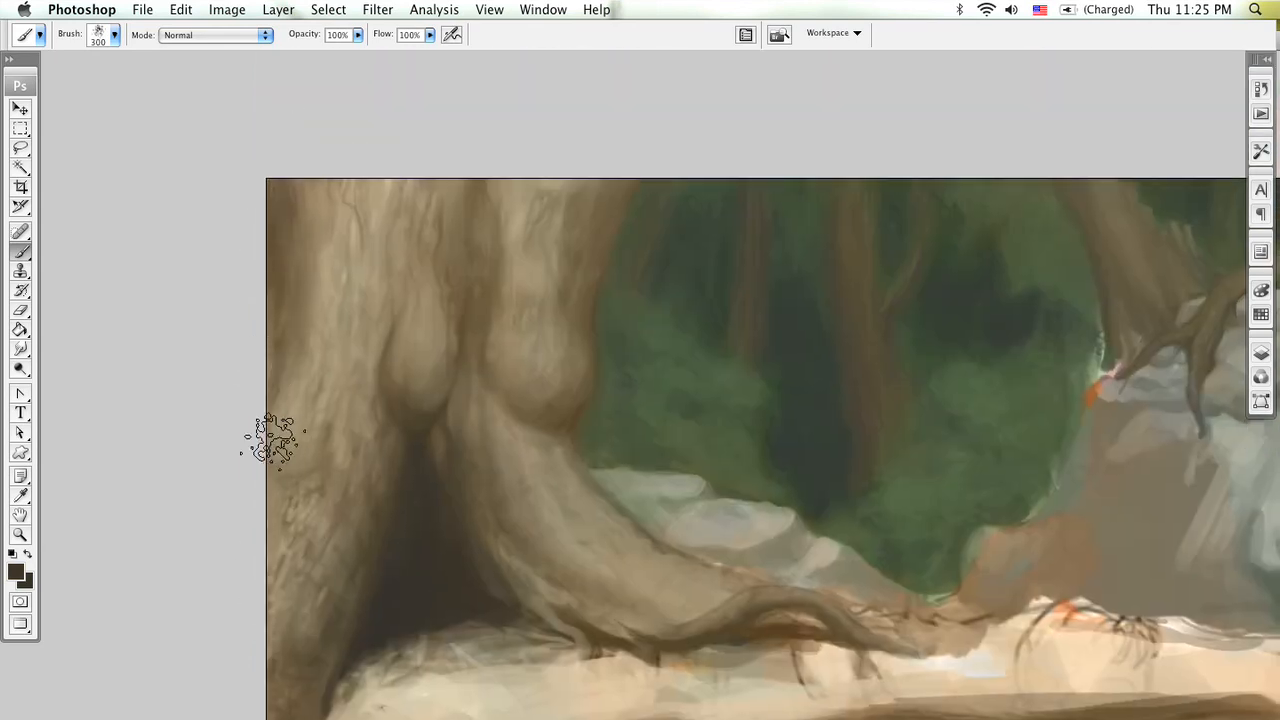
left_click(334, 289, "alt")
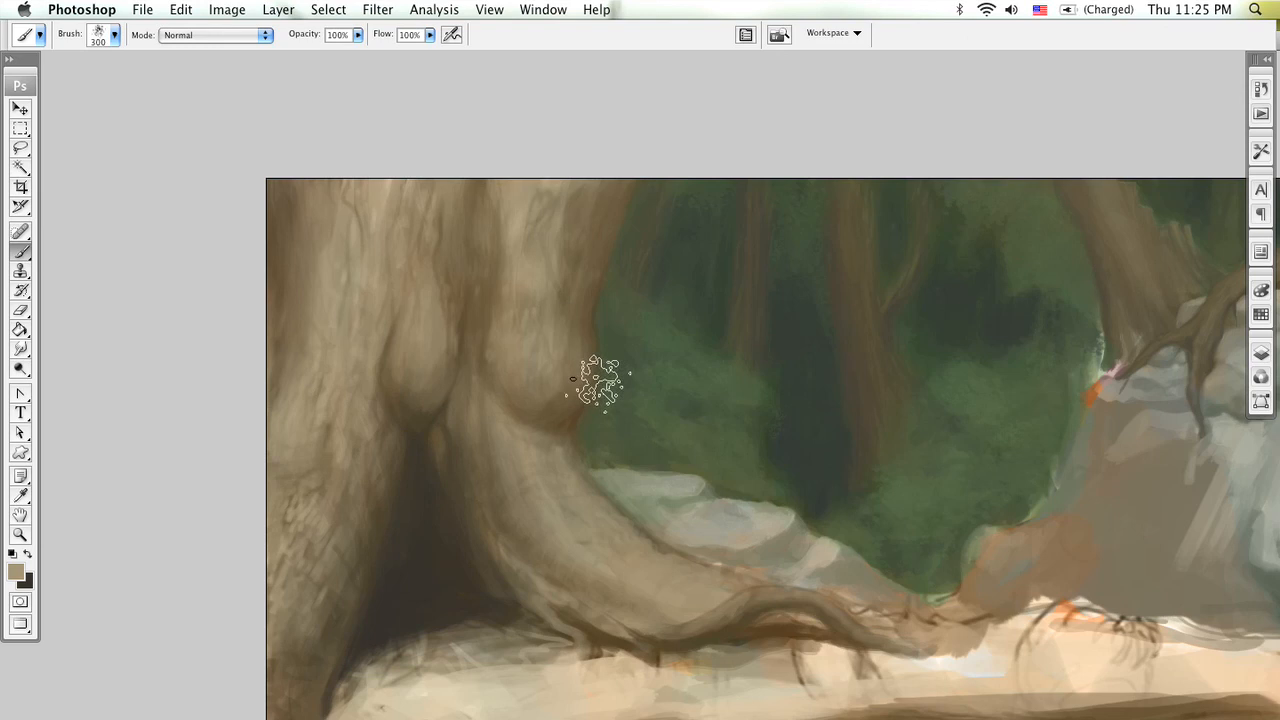
Step: Shift the foreground colour from the sampled tan to a lighter, warmer orange-tan for painting
left_click(16, 572)
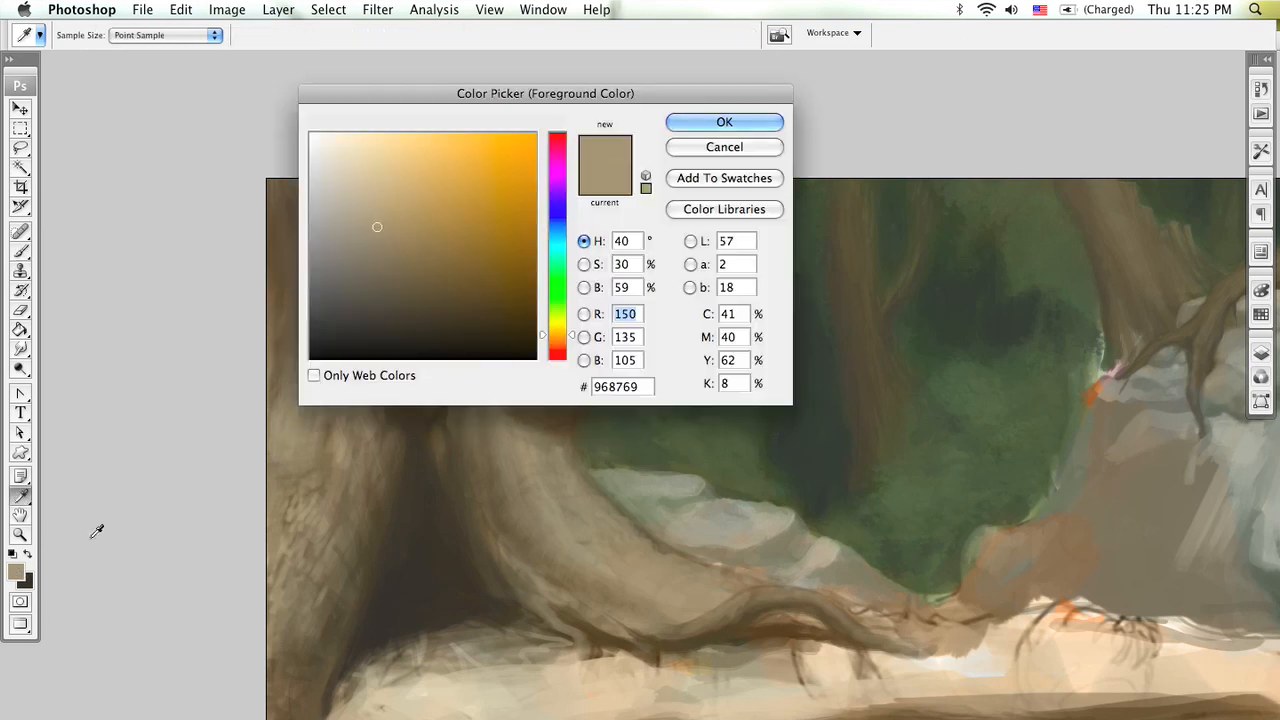
mouse_move(377, 224)
left_mouse_down()
mouse_move(411, 224)
mouse_move(426, 203)
left_mouse_up()
left_click_drag(568, 336, 568, 344)
left_click(401, 169)
left_click_drag(401, 169, 394, 191)
left_click(707, 122)
key("b")
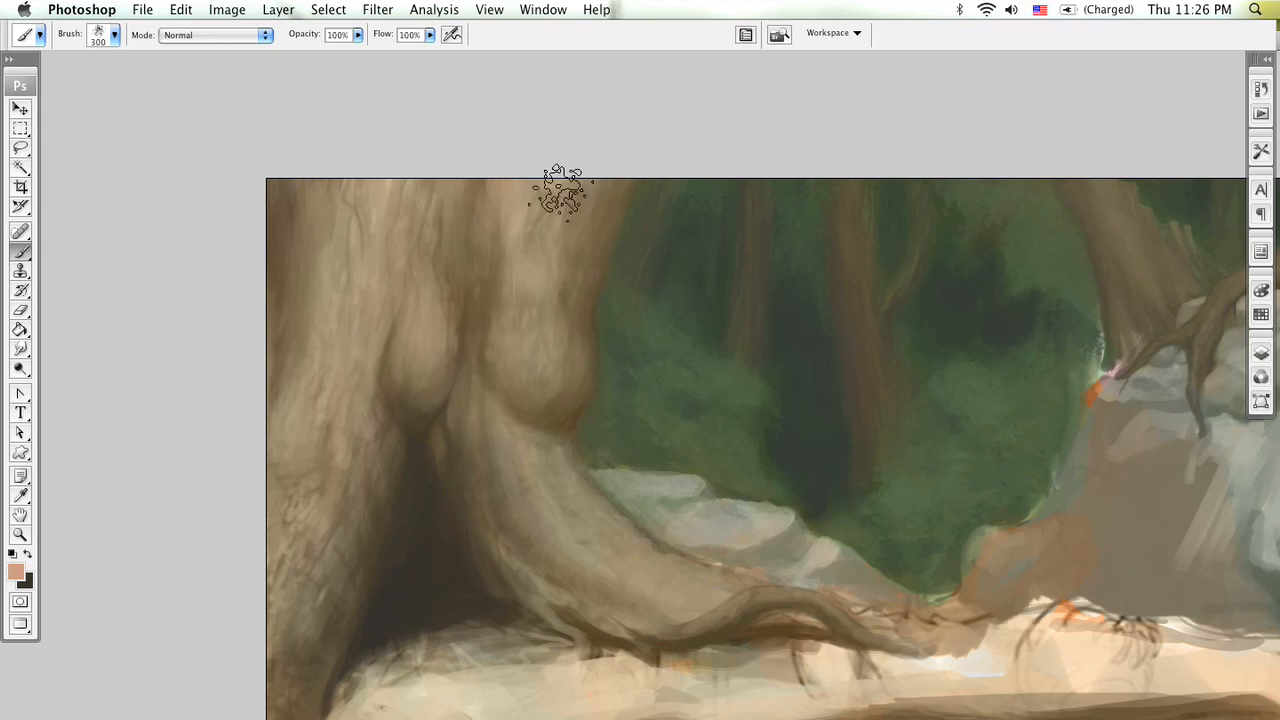
Step: Tint the trunk's bark, the bulges and the large root with the warm orange-tan at brush sizes 300 and 125
key("bracketleft")
key("bracketleft")
key("bracketleft")
key("bracketleft")
key("bracketleft")
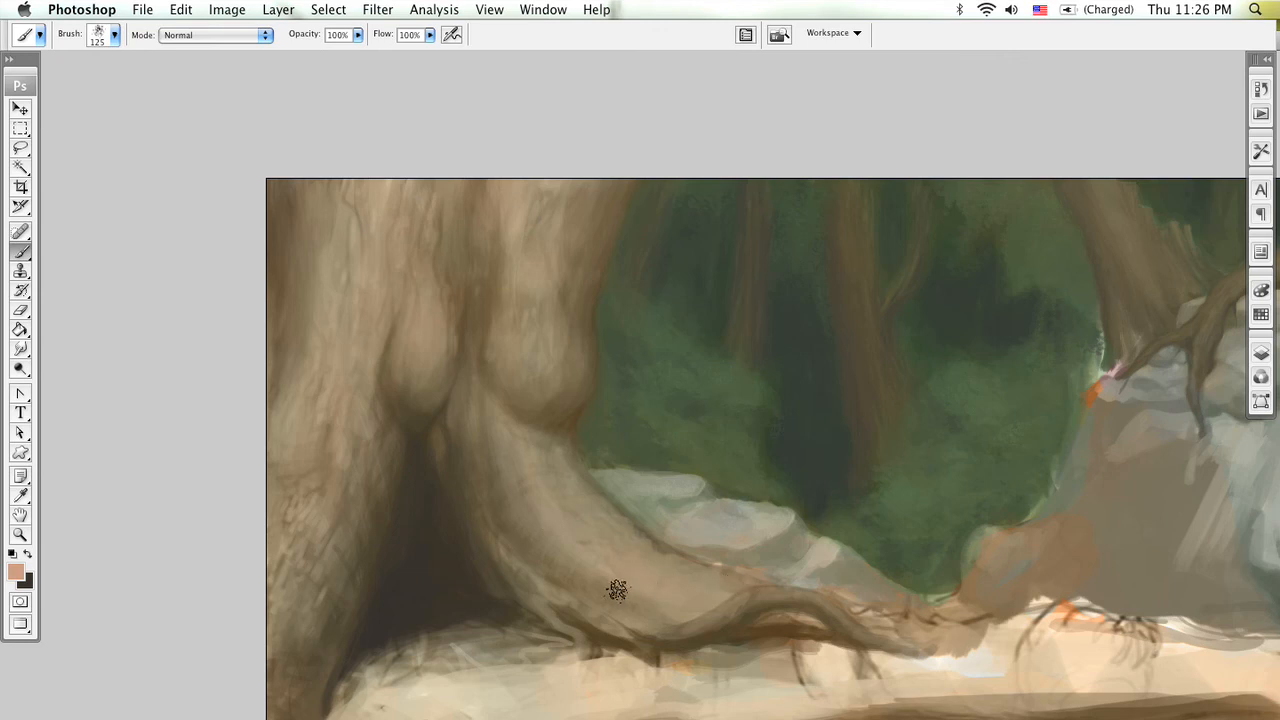
Step: Refine the edge of the large root against the rocks and foliage with sampled colours at brush size 15
key("bracketleft")
key("bracketleft")
key("bracketleft")
key("bracketleft")
key("bracketleft")
key("bracketleft")
key("bracketleft")
key("bracketleft")
key("bracketleft")
key("bracketleft")
key("bracketleft")
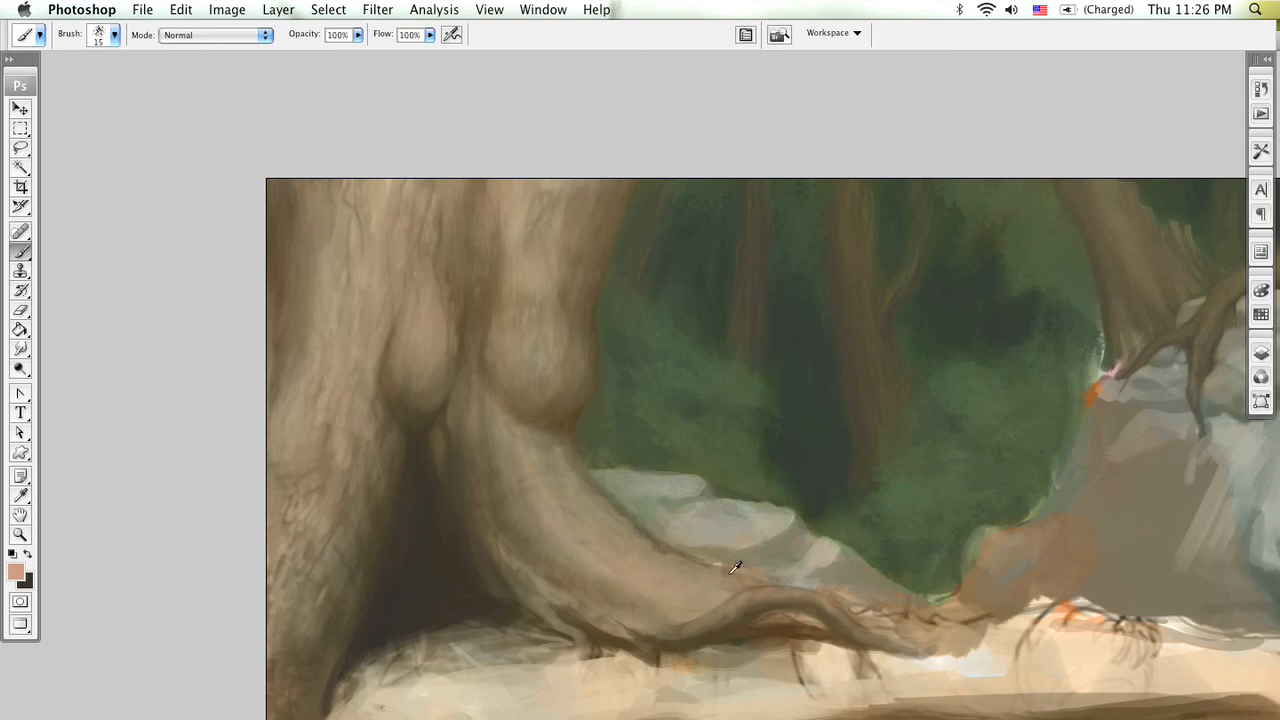
left_click(639, 505, "alt")
left_click(598, 424, "alt")
left_click(626, 470, "alt")
Step: Shade the right bulge's underside and outer edge with dark brown sampled from the hollow and blend in tan, using brush sizes 80 and 150
left_click(428, 479, "alt")
key("bracketright")
key("bracketright")
key("bracketright")
key("bracketright")
key("bracketright")
key("bracketright")
key("bracketright")
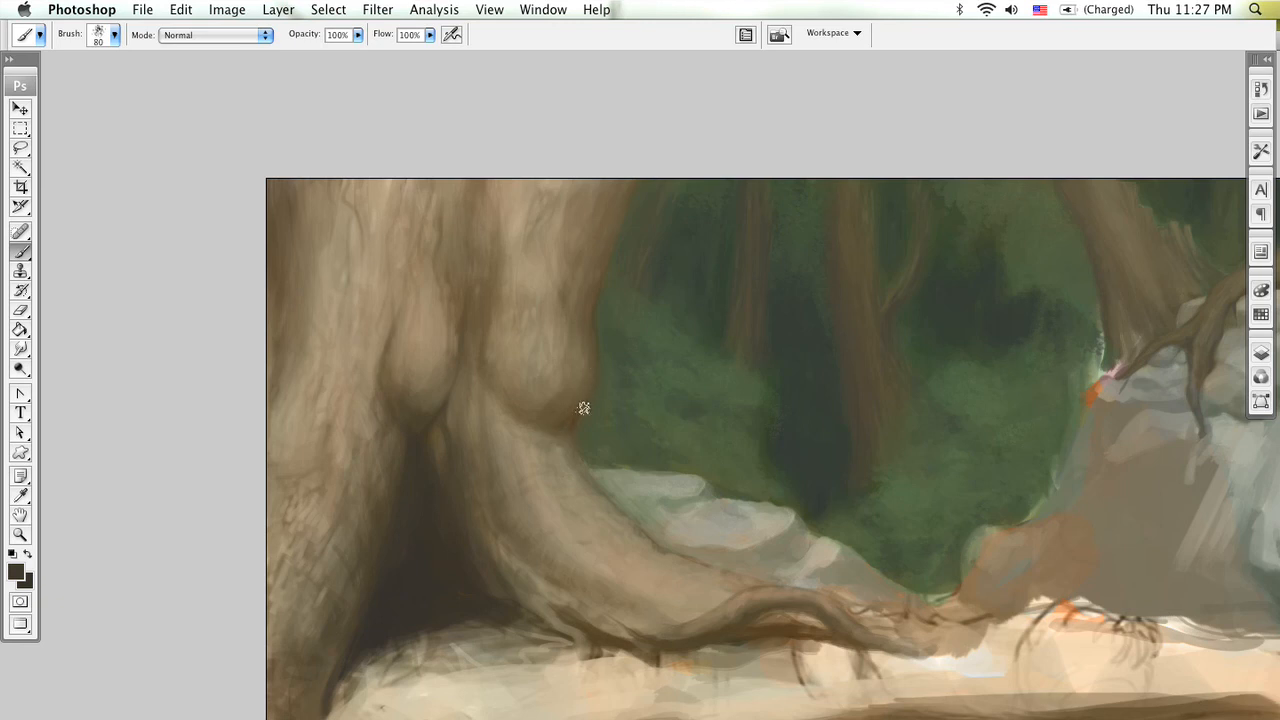
key("bracketright")
key("bracketright")
key("bracketright")
key("bracketright")
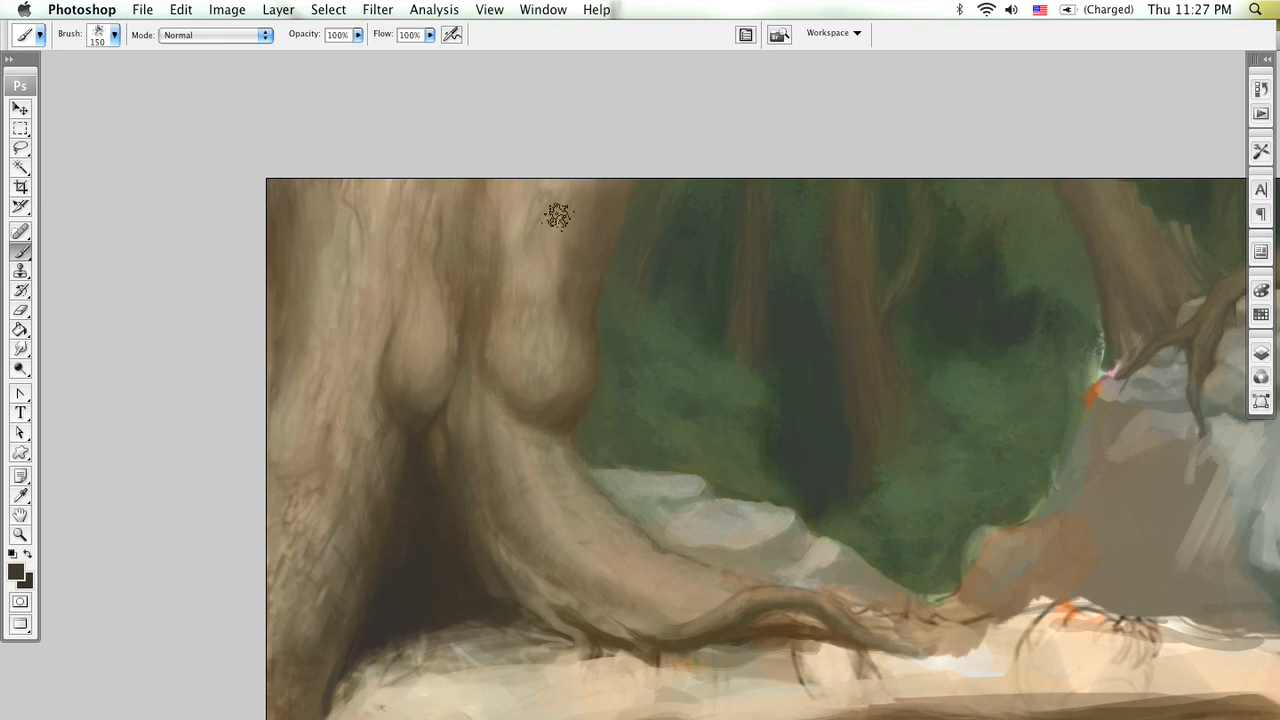
left_click(530, 300, "alt")
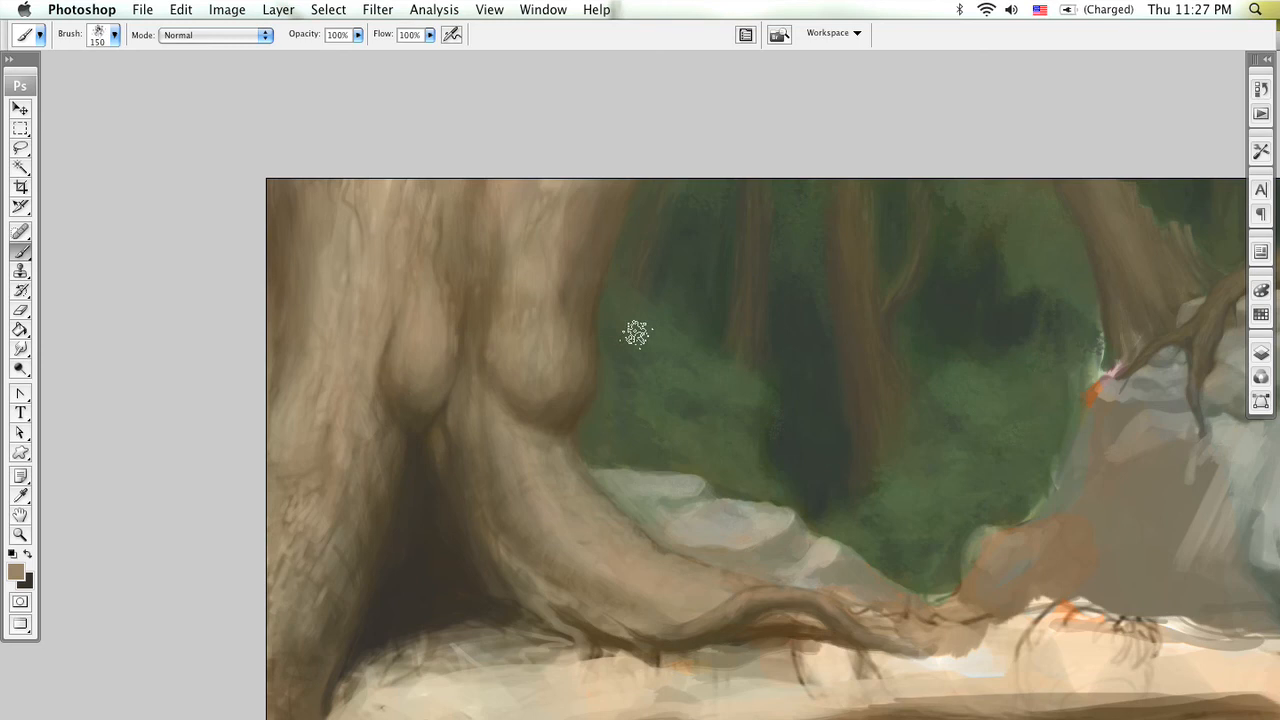
Step: Add bark texture to the large root and the lower trunk with a sampled light colour at brush size 40
scroll(634, 334, "down", 3)
scroll(634, 334, "right", 3)
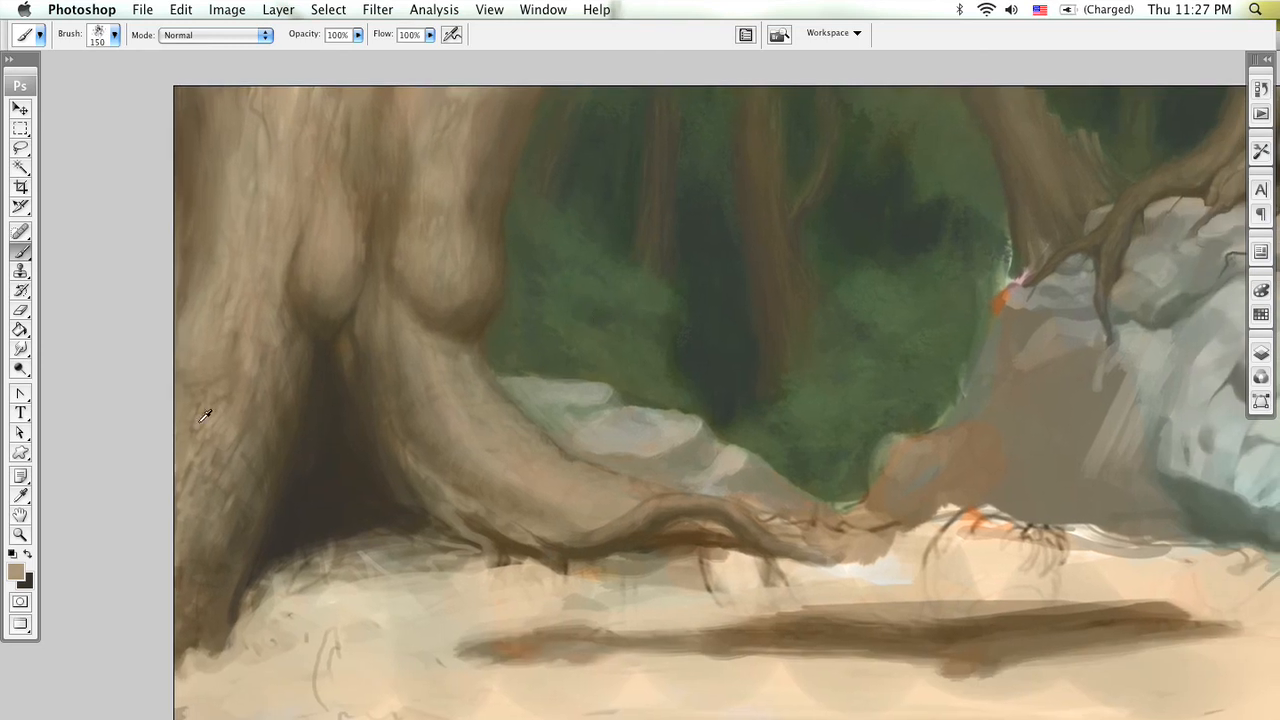
left_click(436, 615, "alt")
key("bracketleft")
key("bracketleft")
key("bracketleft")
key("bracketleft")
key("bracketleft")
key("bracketleft")
key("bracketleft")
key("bracketleft")
Step: Draw fine bark cracks on the trunk with dark brown sampled from the hollow at brush size 20 and touch them up with sampled tan
left_click(340, 437, "alt")
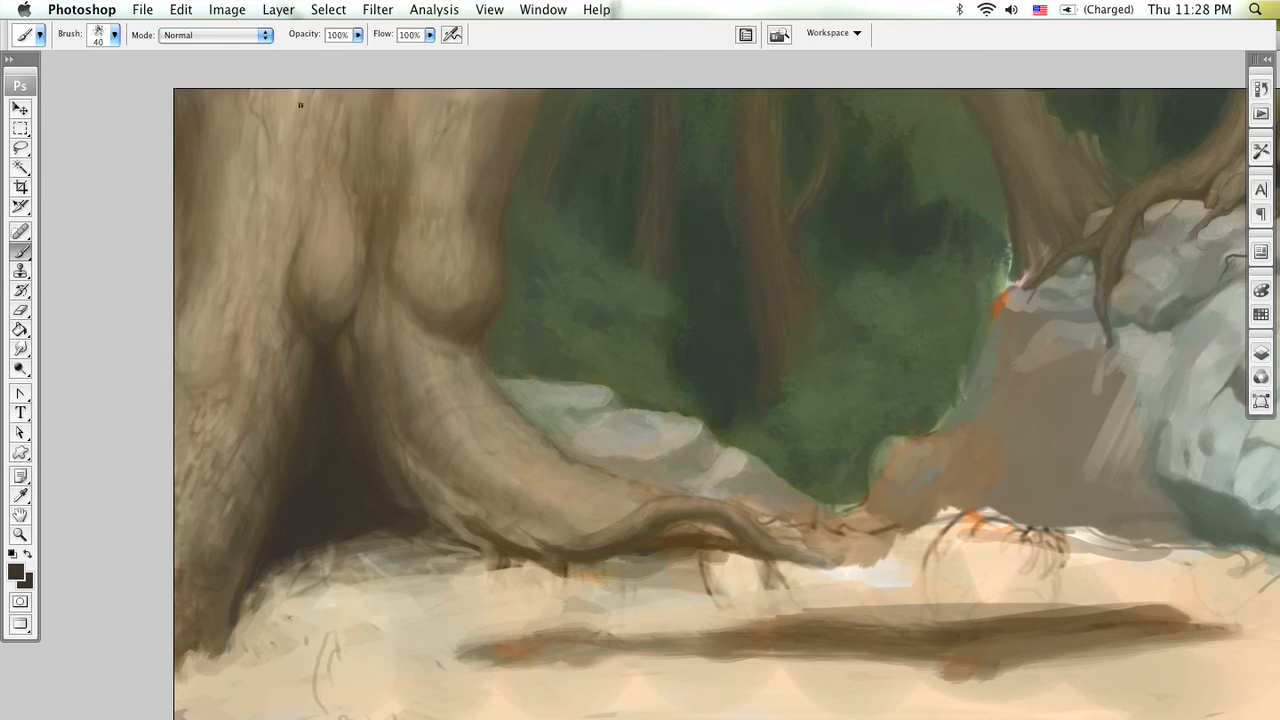
key("bracketleft")
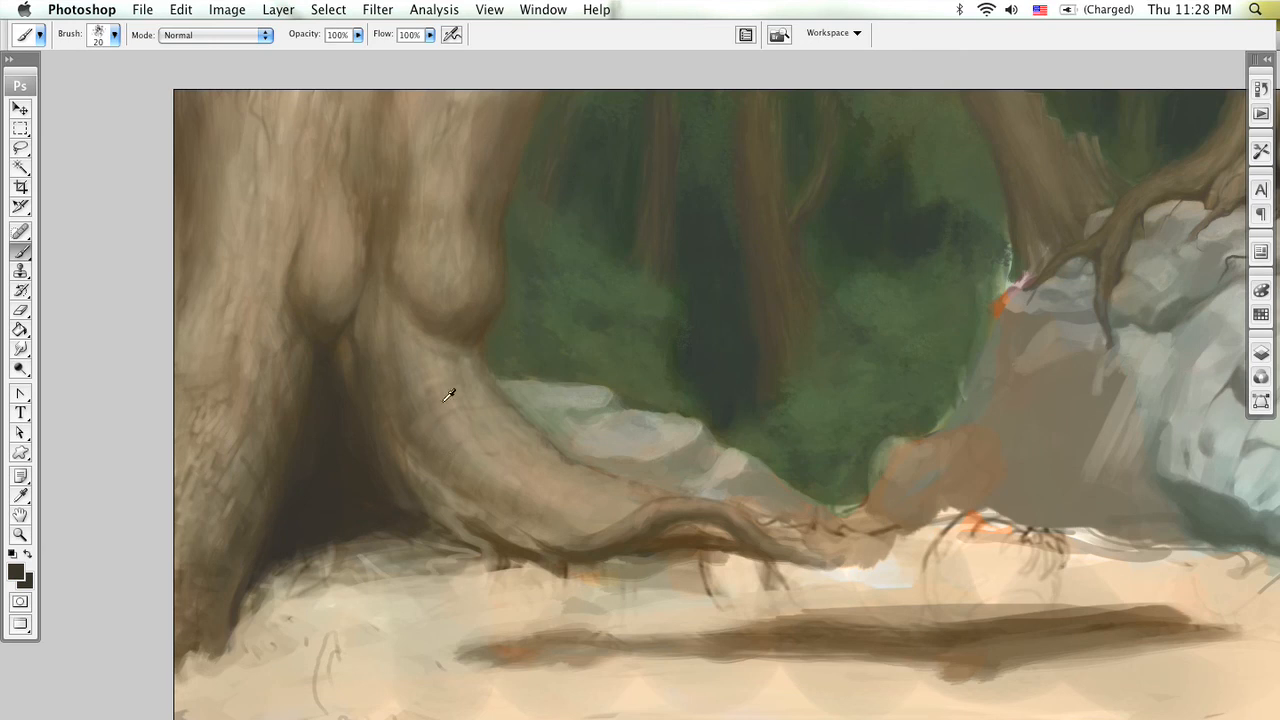
left_click(213, 419, "alt")
key("bracketright")
key("bracketleft")
scroll(738, 363, "right", 3)
scroll(738, 363, "down", 1)
Step: Examine the whole painting at several magnifications to judge the trunk and roots against the background
key("z")
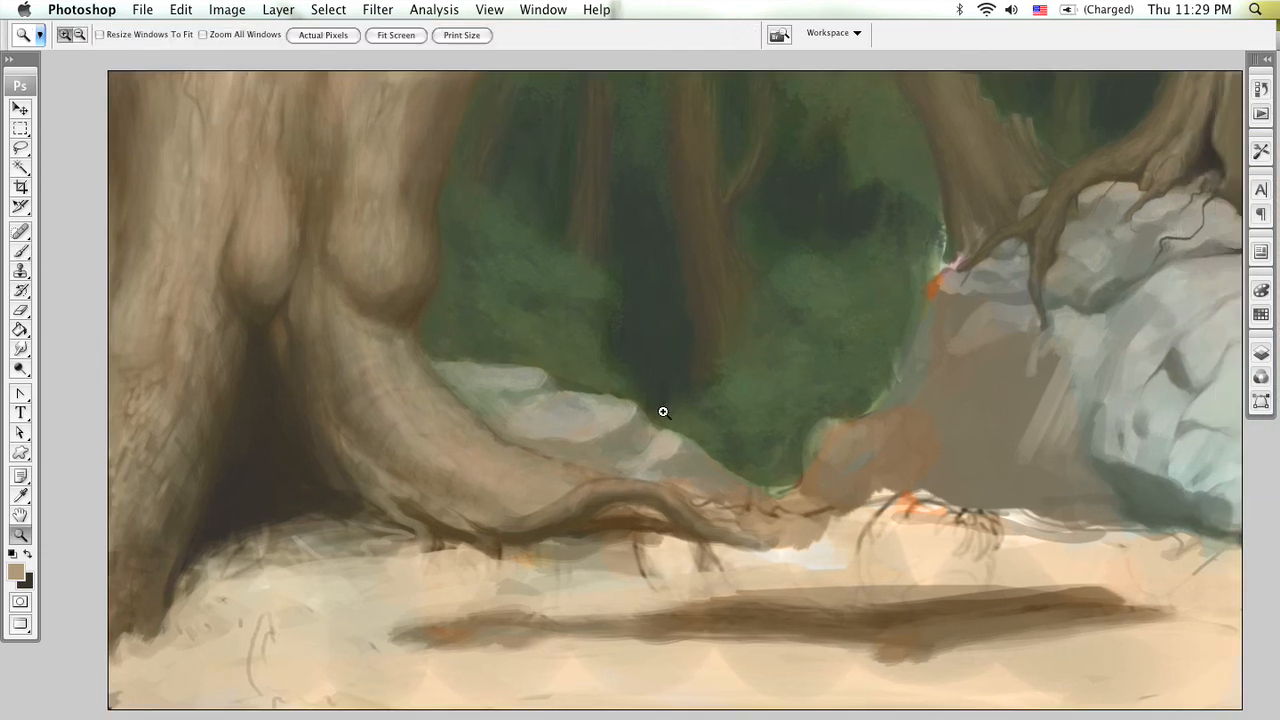
left_click(670, 415, "alt")
left_click(694, 418, "alt")
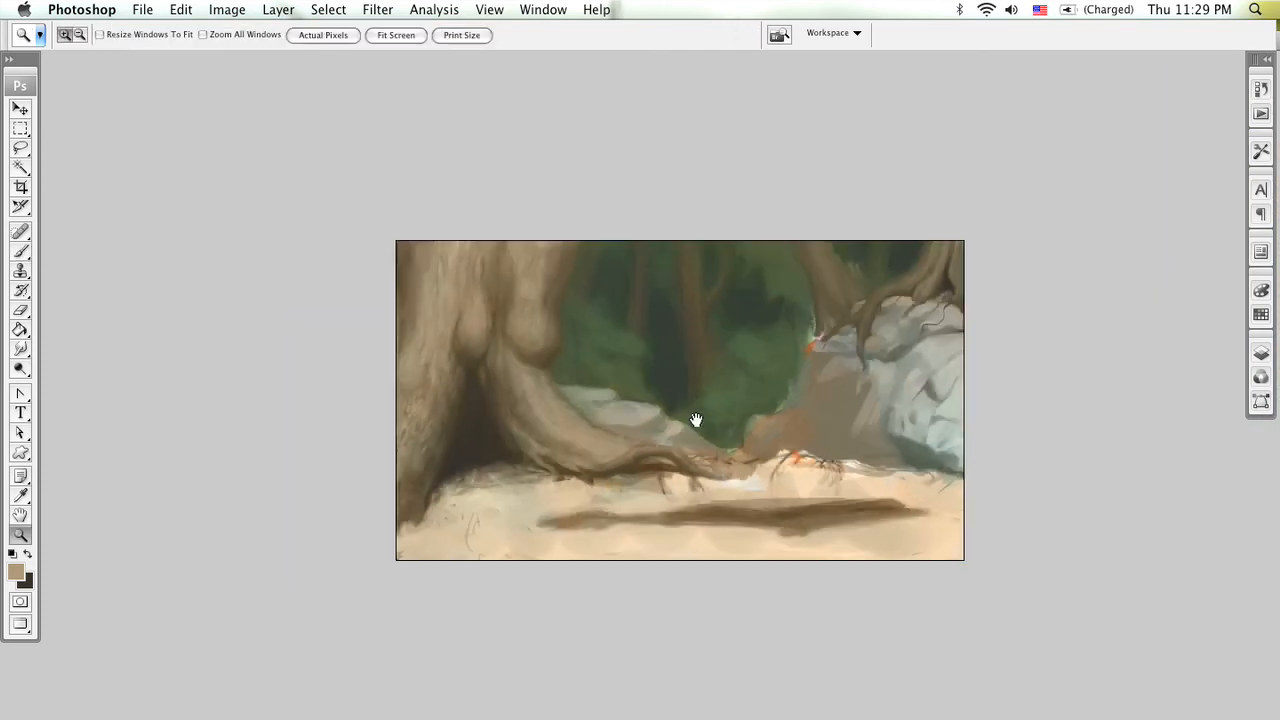
left_click(666, 402)
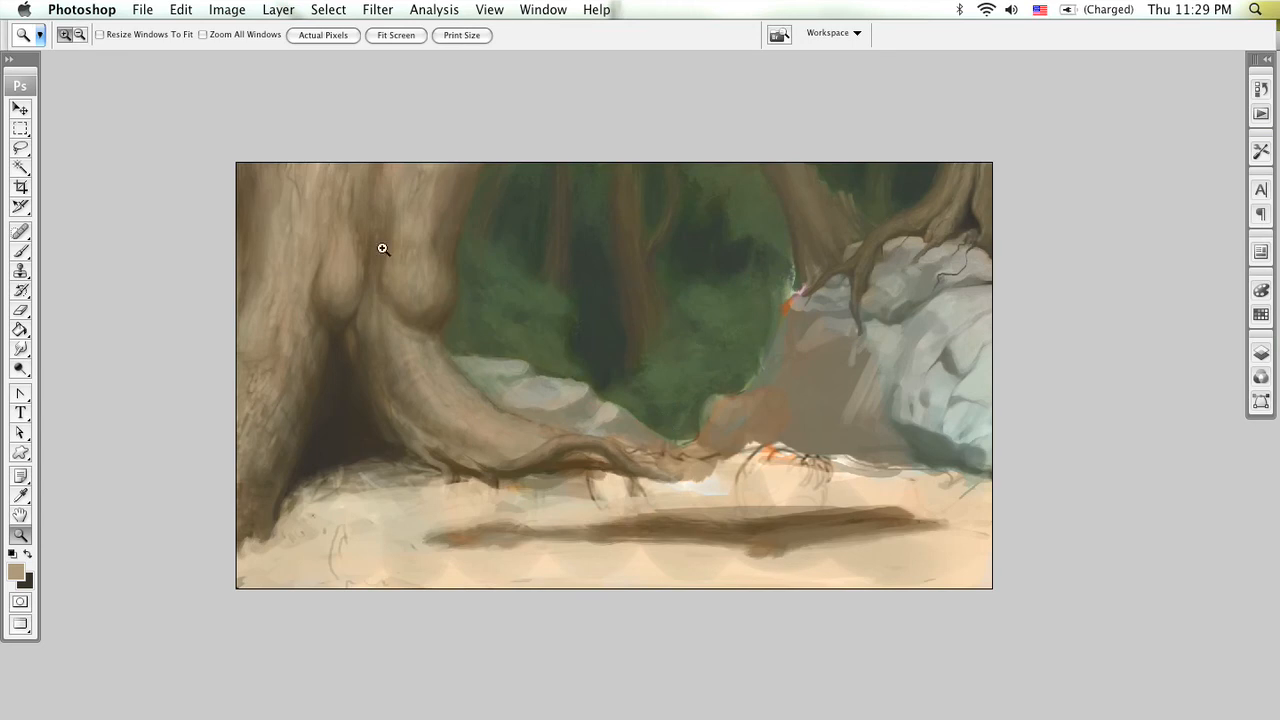
left_click_drag(547, 303, 622, 256)
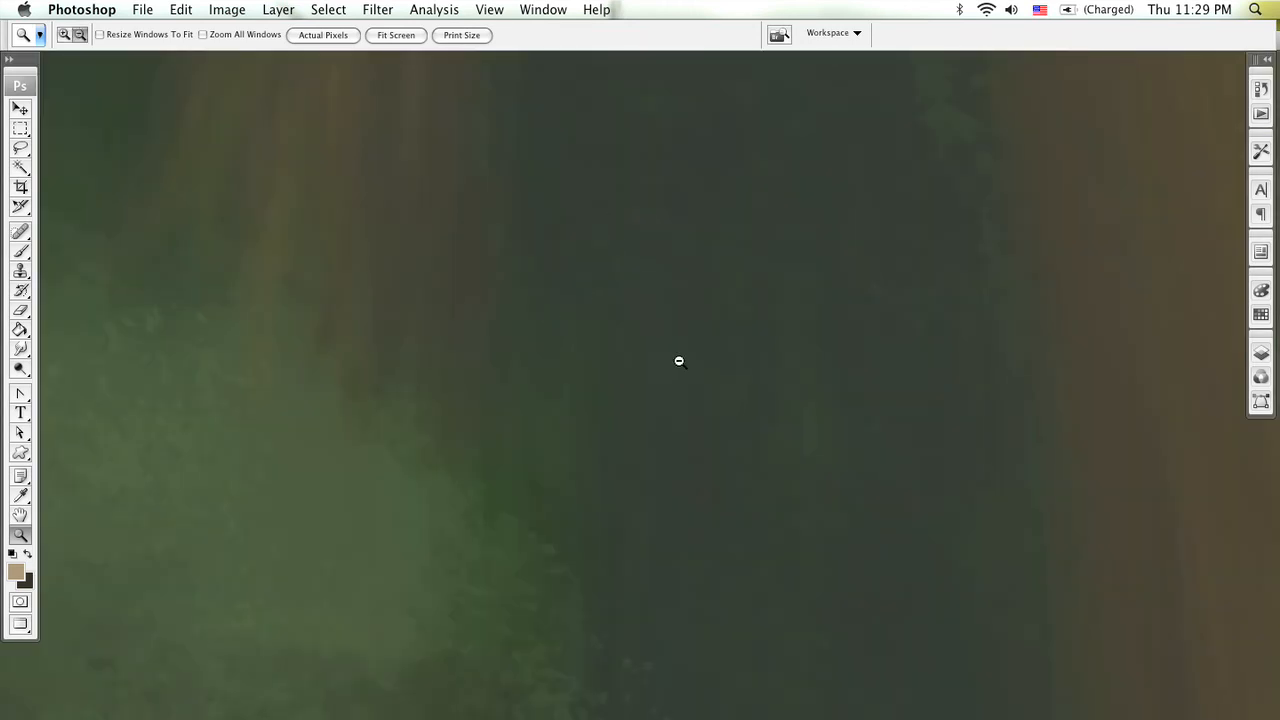
left_click(694, 388, "alt")
left_click(714, 398, "alt")
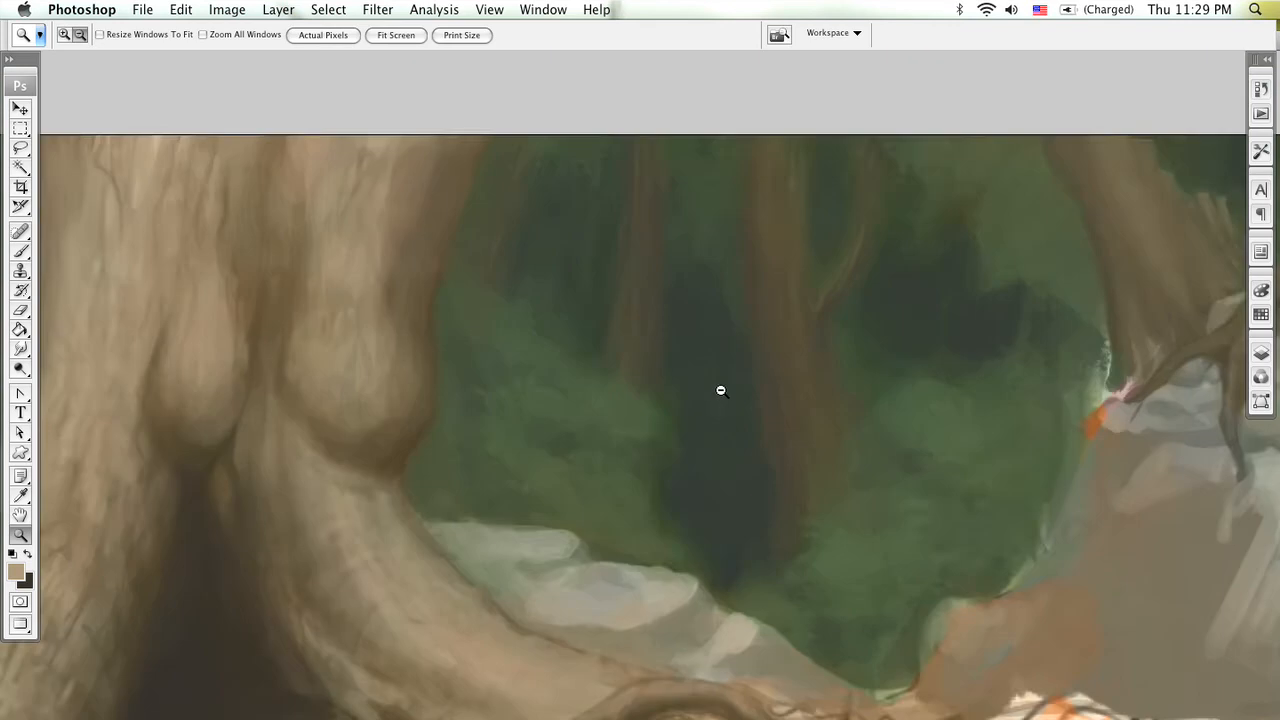
left_click(720, 389, "alt")
left_click(737, 389, "alt")
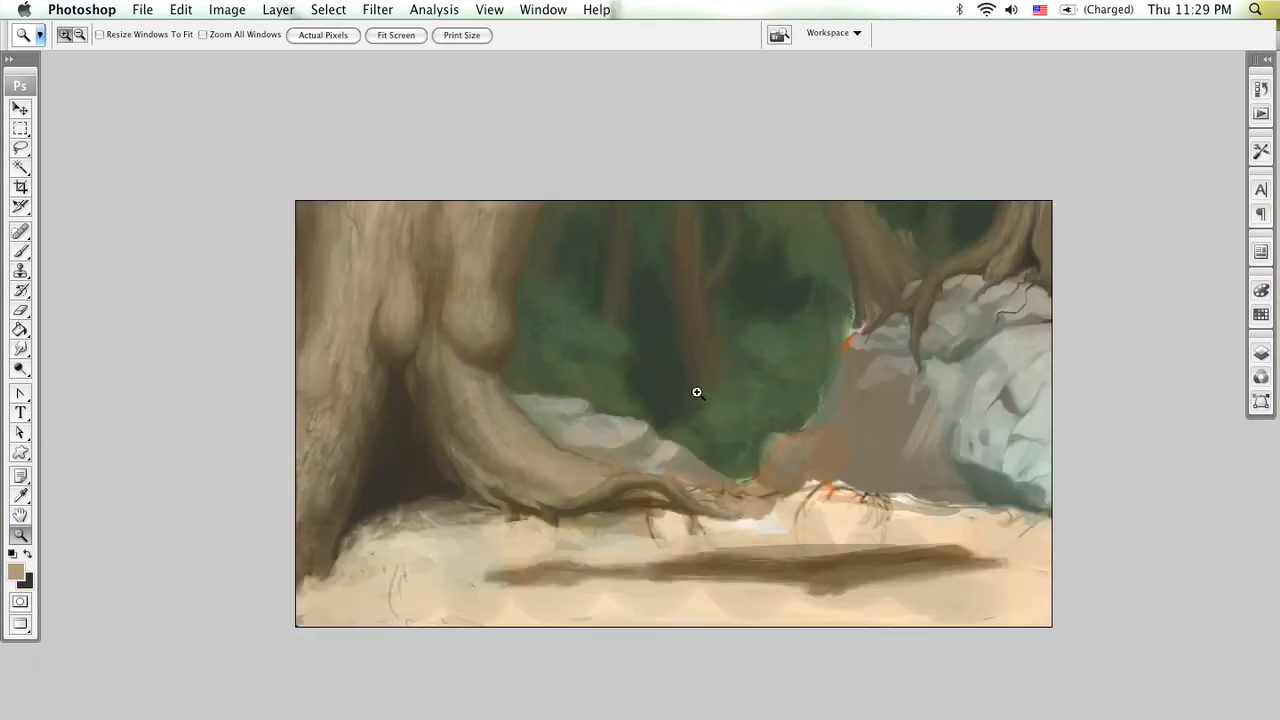
left_click(694, 390)
left_click(710, 389, "alt")
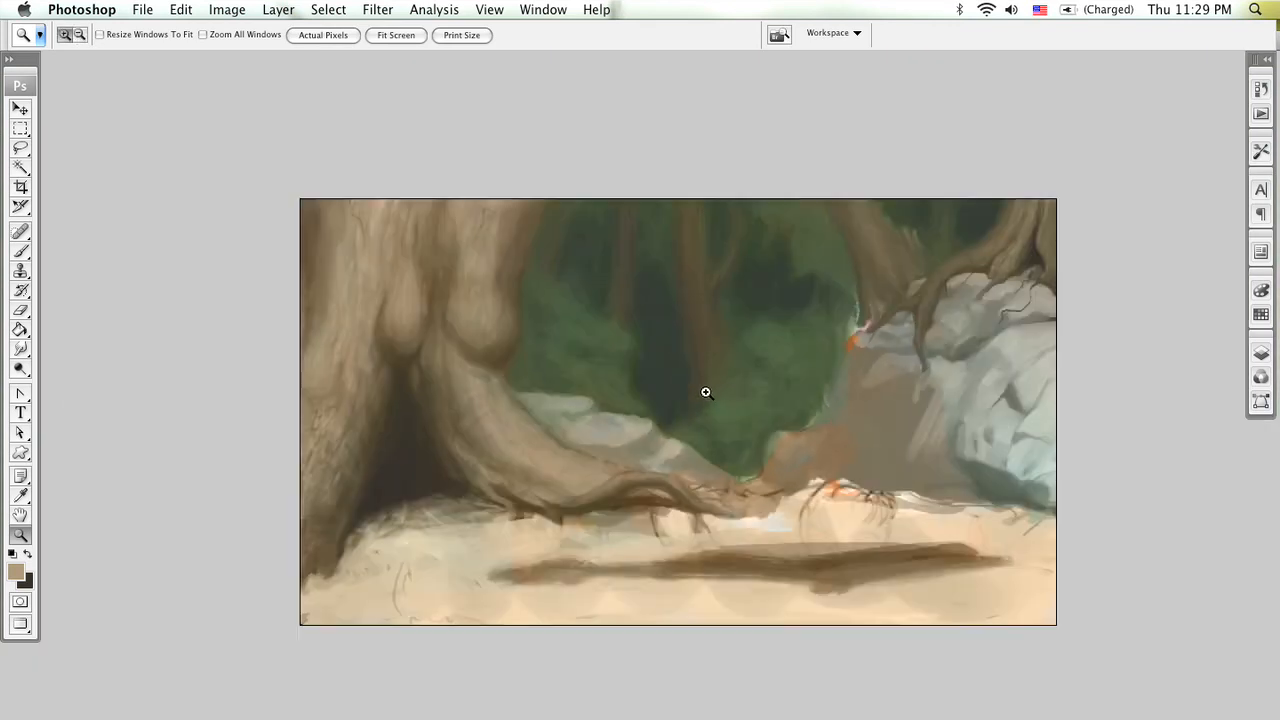
left_click_drag(703, 391, 657, 397)
Step: Sample grey from the background rocks and switch to the 500 px round brush
key("b")
left_click(560, 424, "alt")
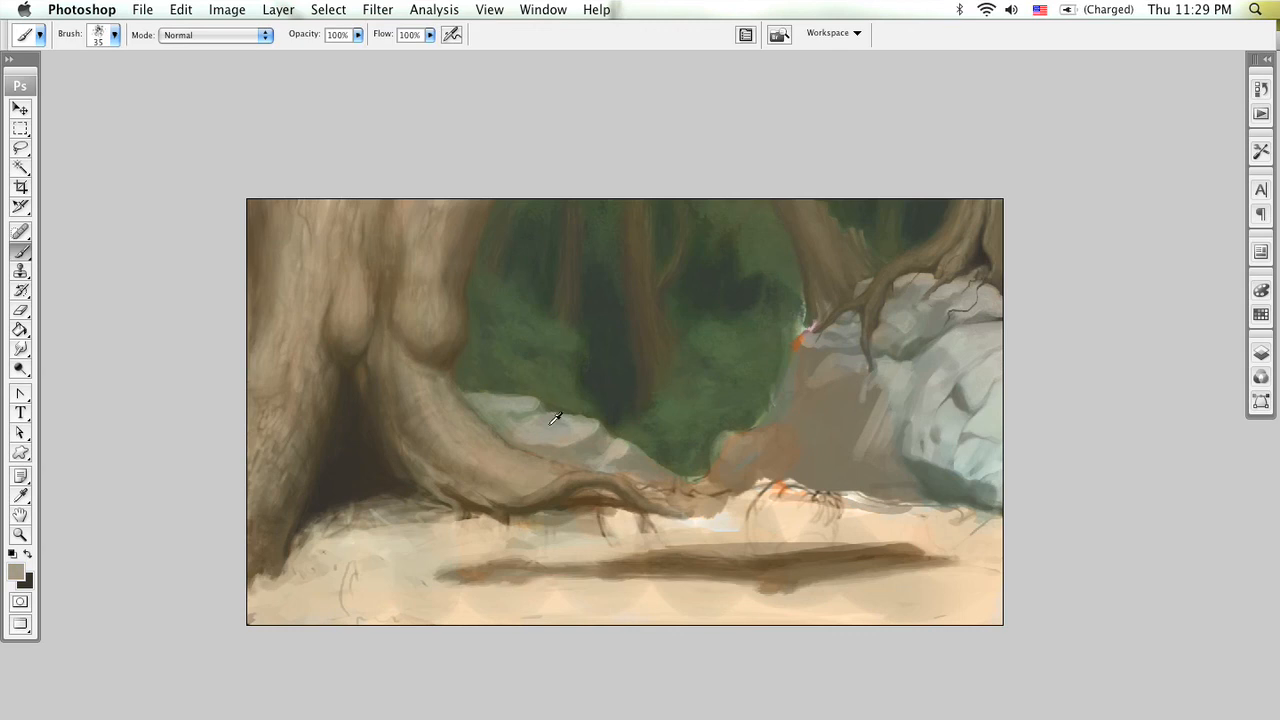
key("bracketright")
key("bracketright")
key("bracketright")
key("bracketright")
key("bracketright")
key("bracketright")
right_click(549, 470)
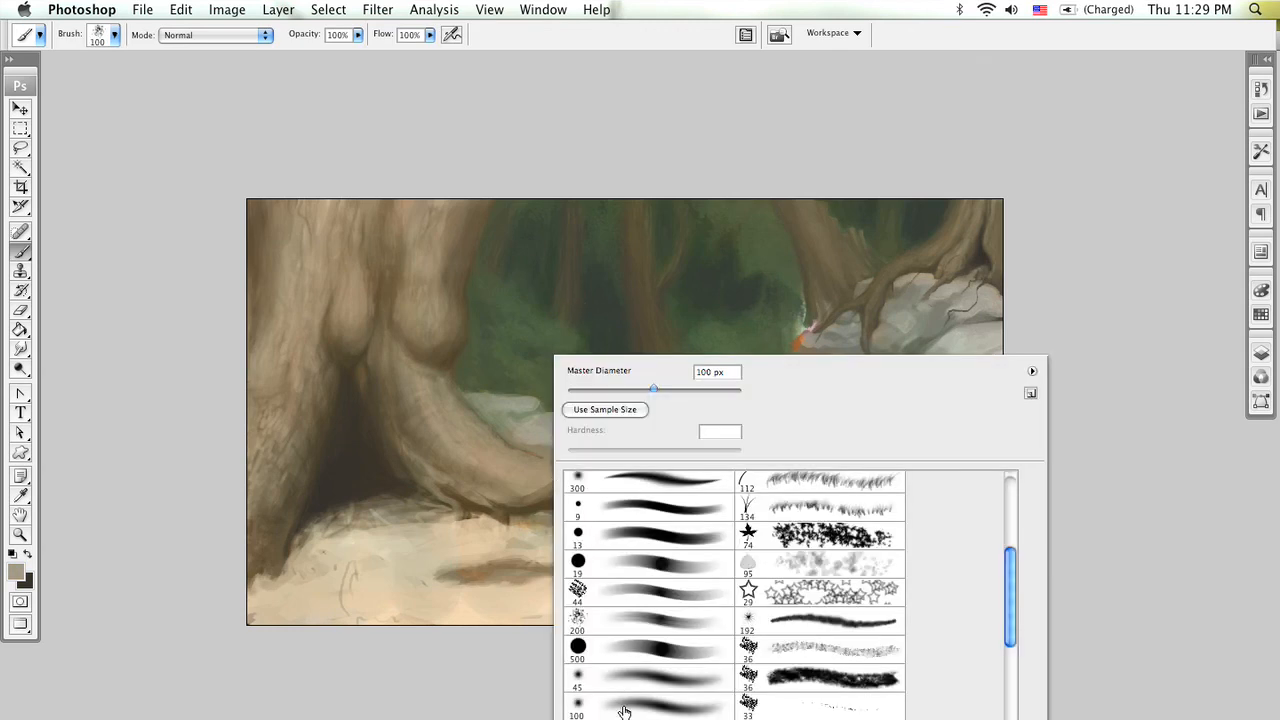
left_click(655, 652)
key("Return")
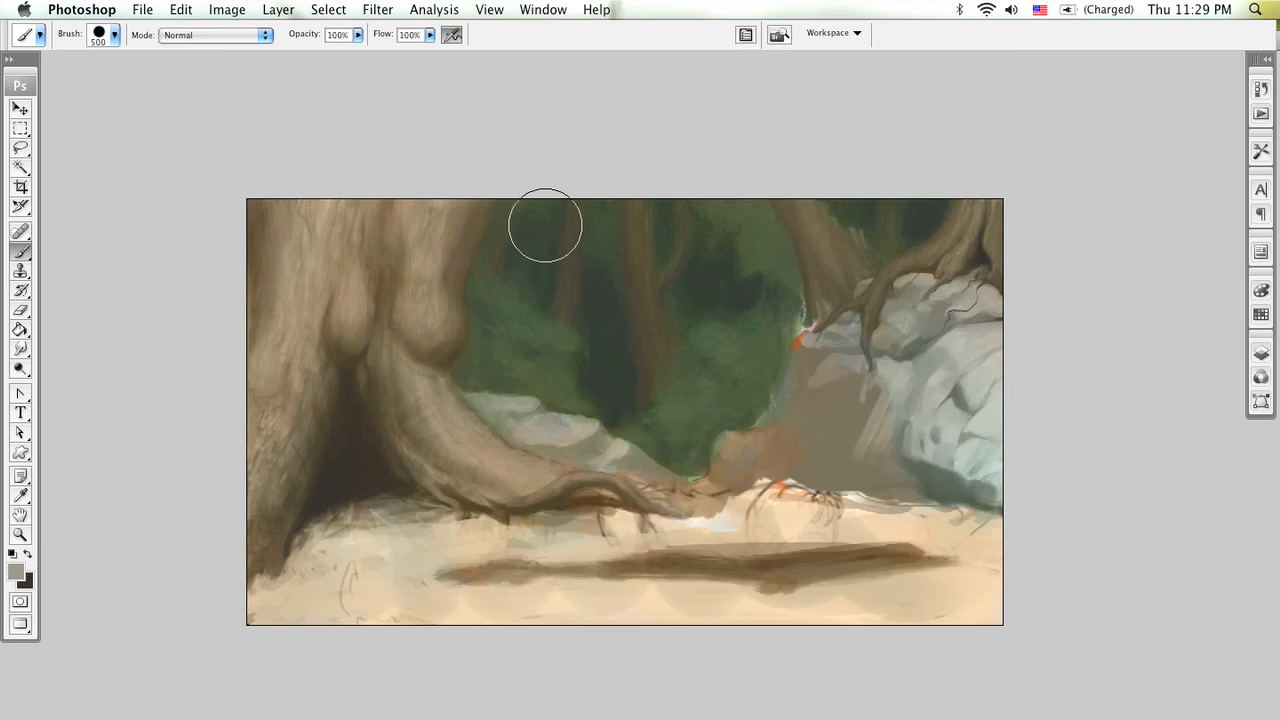
Step: Try a pale grey haze over the distant forest at brush size 500 and undo it
mouse_move(588, 229)
left_mouse_down()
mouse_move(622, 234)
mouse_move(676, 409)
mouse_move(665, 218)
mouse_move(735, 365)
mouse_move(765, 298)
left_mouse_up()
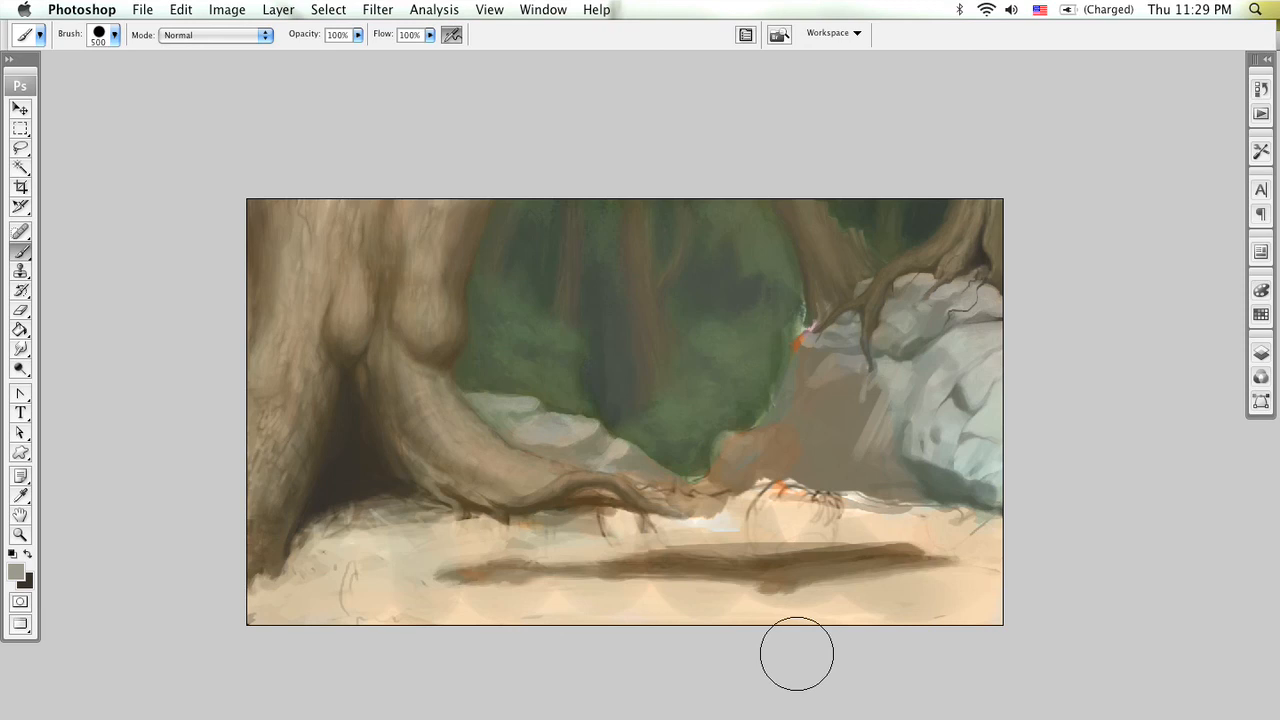
key("super+z")
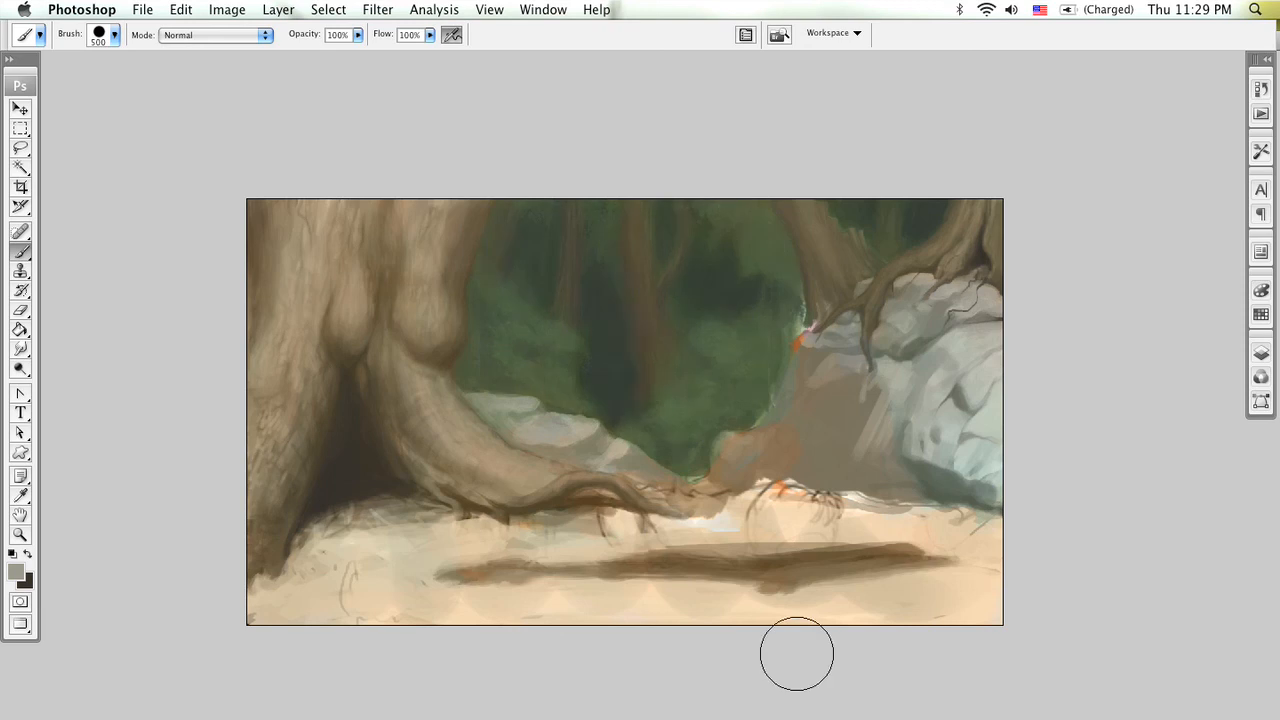
Step: Add a new layer above the overpaint layer and brush a pale grey haze over the distant forest at brush size 500
left_click(1261, 354)
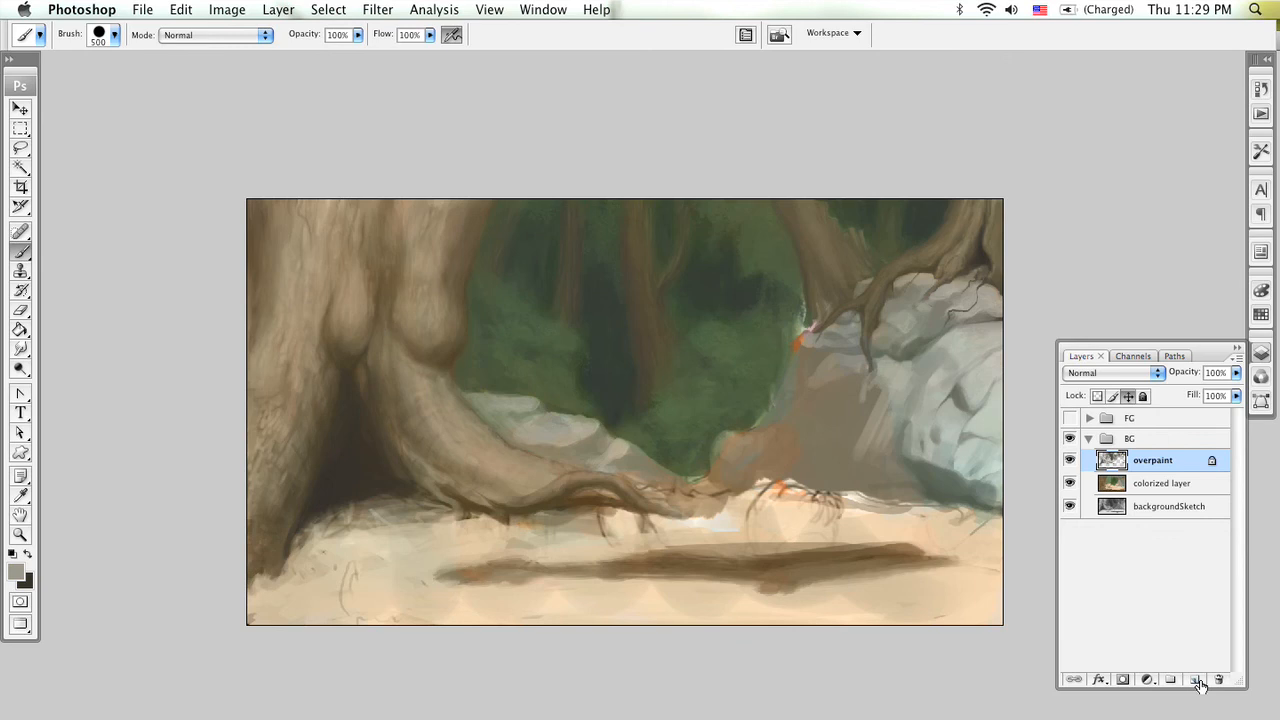
left_click(1194, 680)
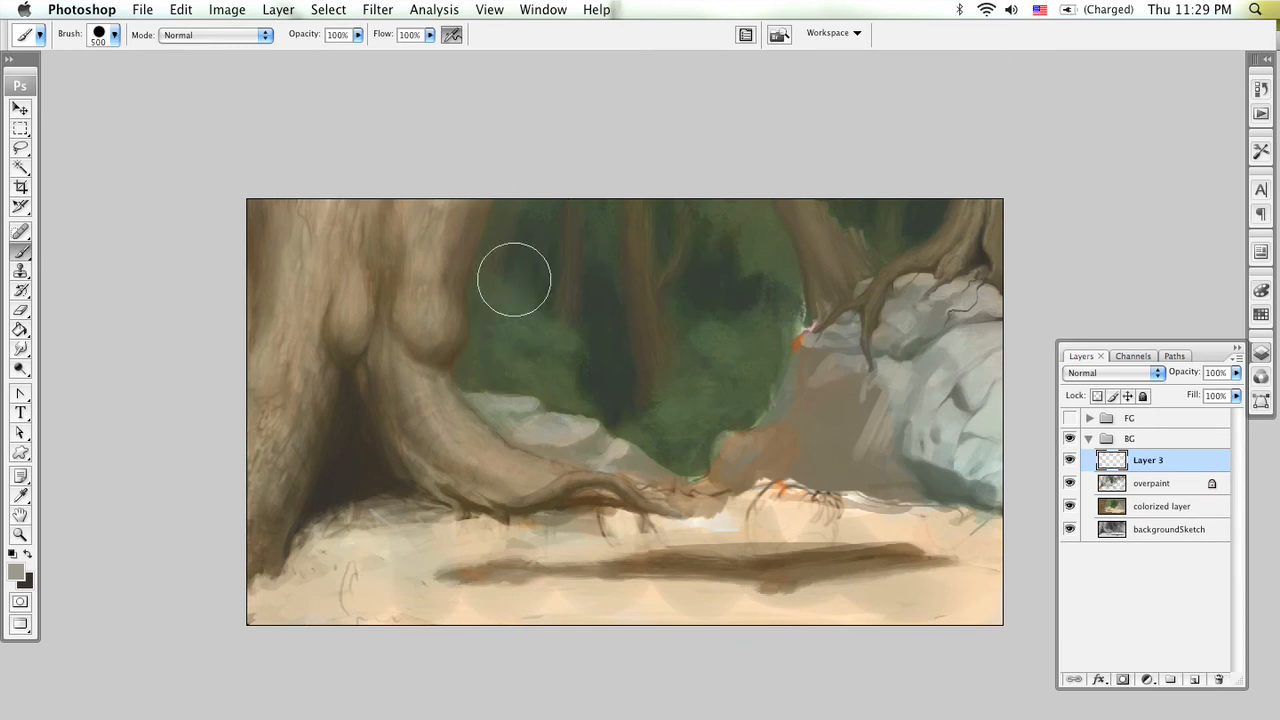
mouse_move(514, 334)
left_mouse_down()
mouse_move(586, 240)
mouse_move(625, 373)
mouse_move(663, 417)
mouse_move(689, 274)
mouse_move(731, 271)
mouse_move(757, 330)
mouse_move(751, 229)
mouse_move(751, 337)
mouse_move(677, 417)
mouse_move(509, 360)
mouse_move(503, 269)
mouse_move(500, 331)
left_mouse_up()
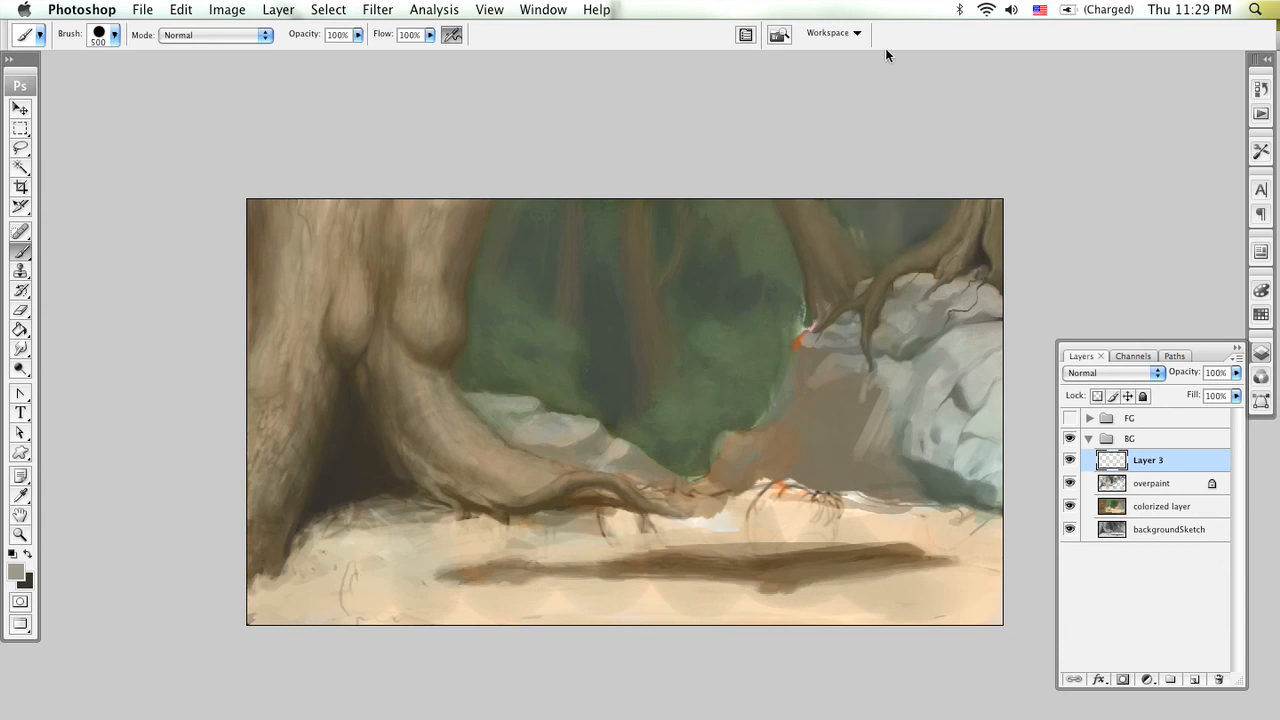
Step: Show the FG group and compare the painting repeatedly with and without the new haze layer
left_click(1070, 419)
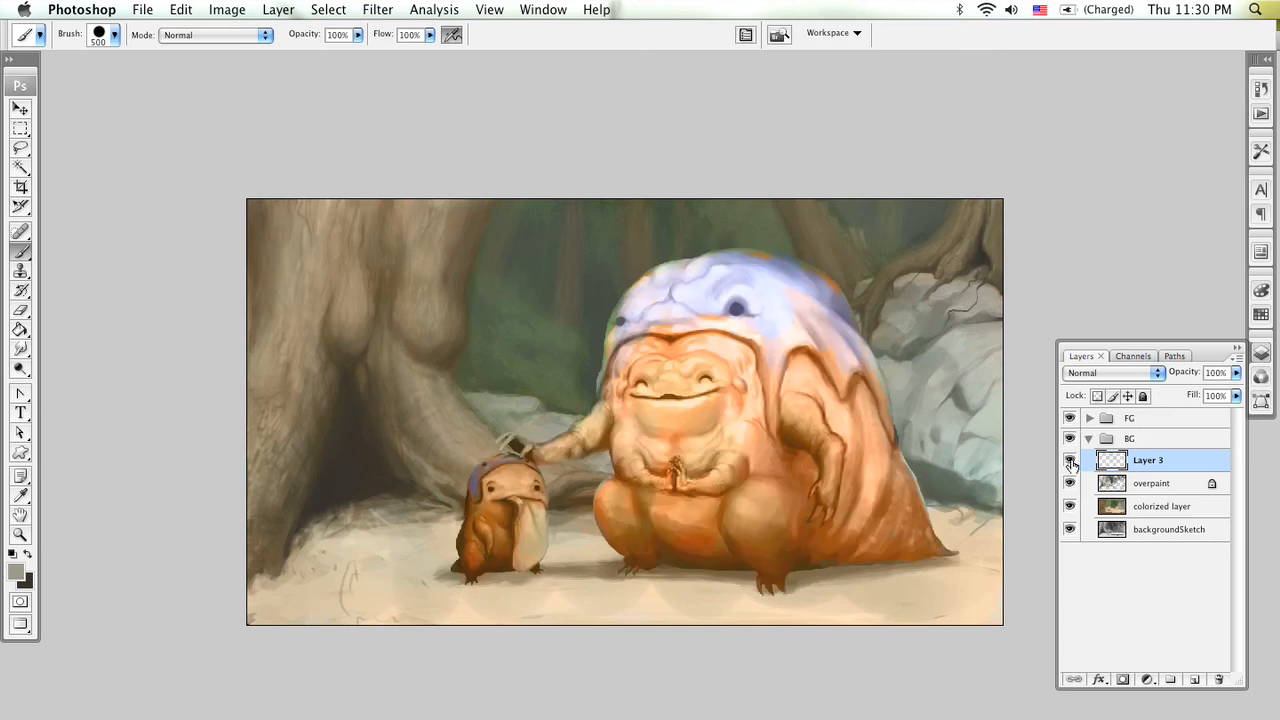
left_click(1070, 460)
left_click(1070, 460)
left_click(1070, 460)
left_click(1070, 460)
left_click(1070, 460)
left_click(1070, 460)
left_click(1070, 460)
left_click(1070, 460)
left_click(1070, 460)
left_click(1070, 460)
left_click(1072, 462)
left_click(1072, 462)
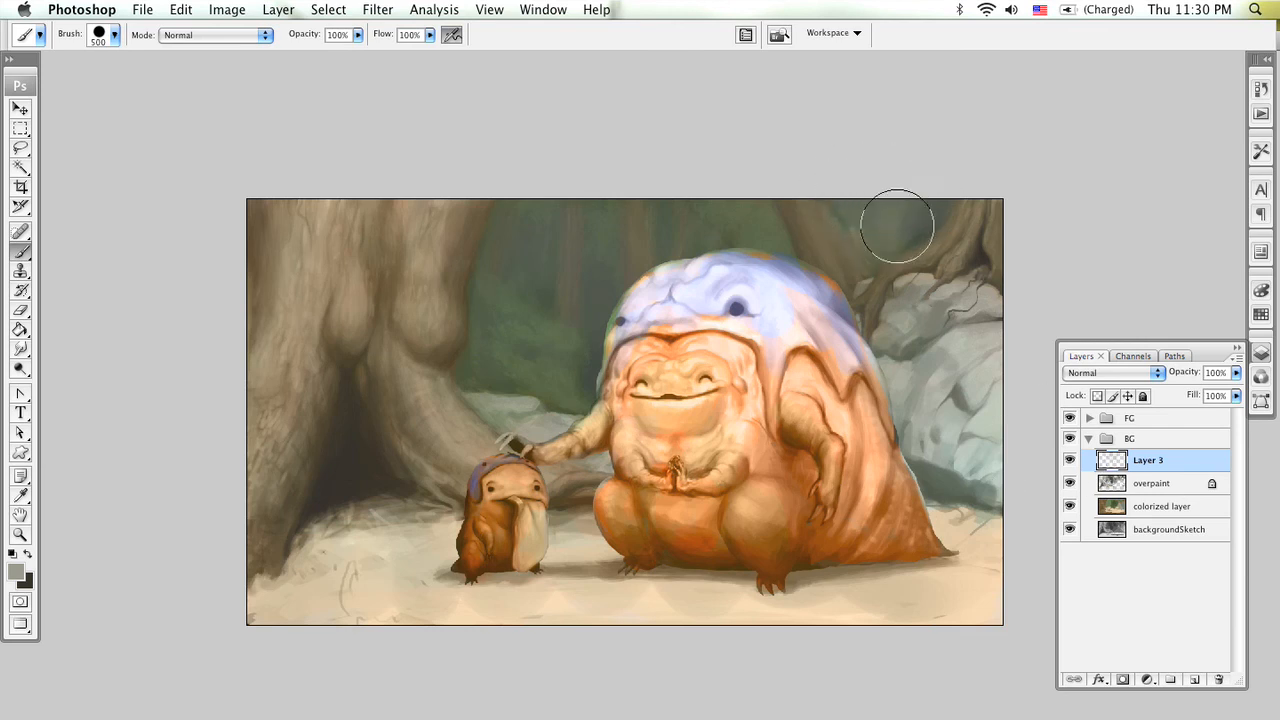
Step: Thin the haze over the distant forest and around the trunks with a soft eraser, enlarging it from 150 to 600 px
key("e")
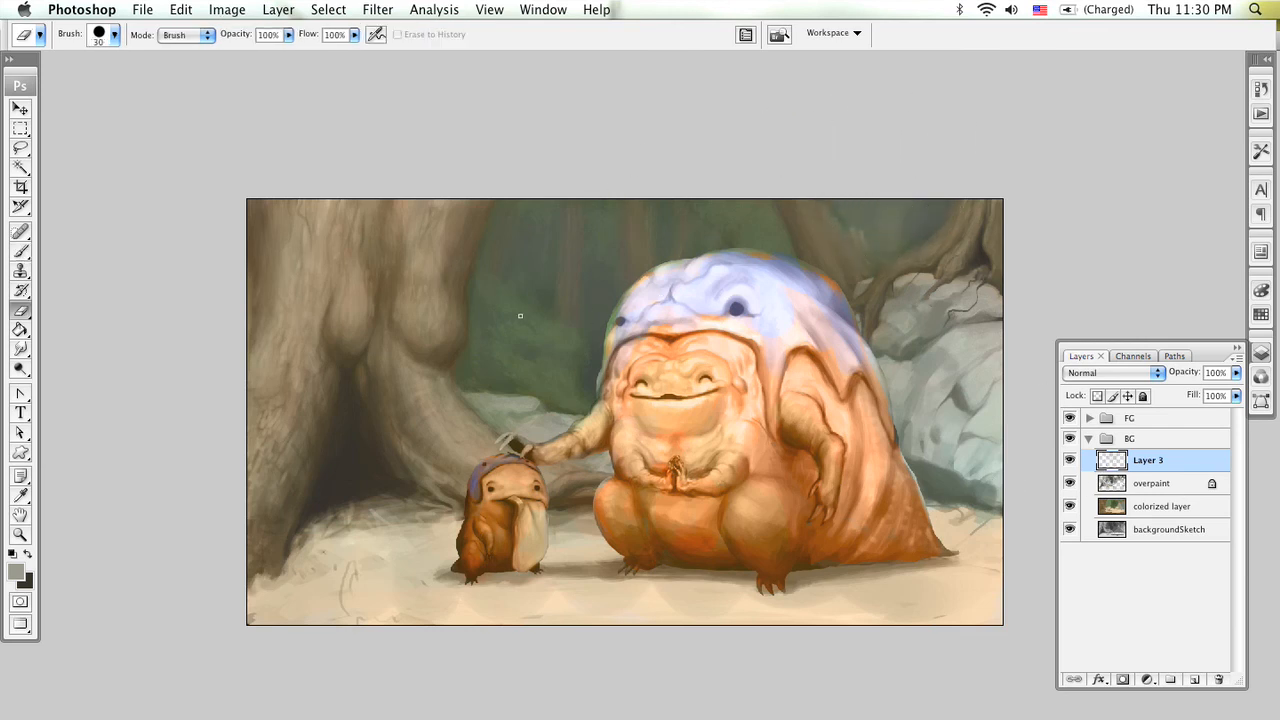
right_click(524, 342)
left_click(572, 650)
key("Return")
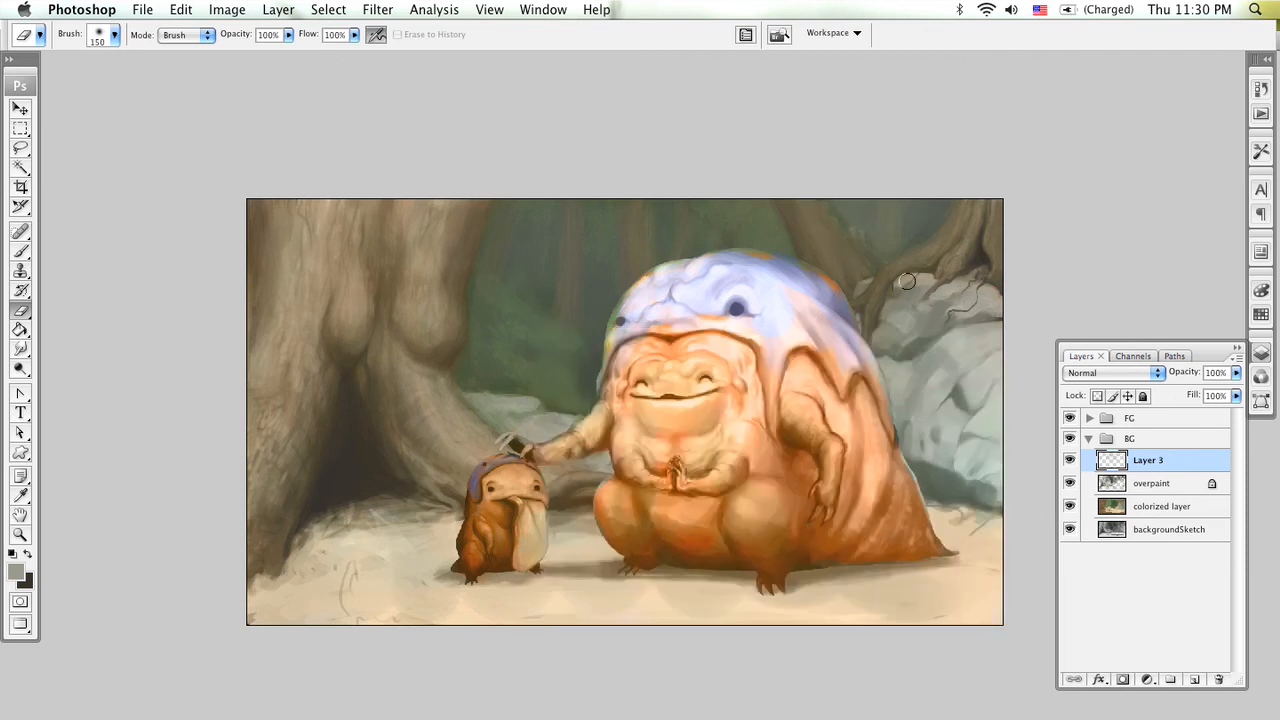
mouse_move(946, 180)
left_mouse_down()
mouse_move(910, 210)
mouse_move(600, 244)
left_mouse_up()
key("bracketright")
key("bracketright")
key("bracketright")
key("bracketright")
key("bracketright")
key("bracketright")
key("bracketright")
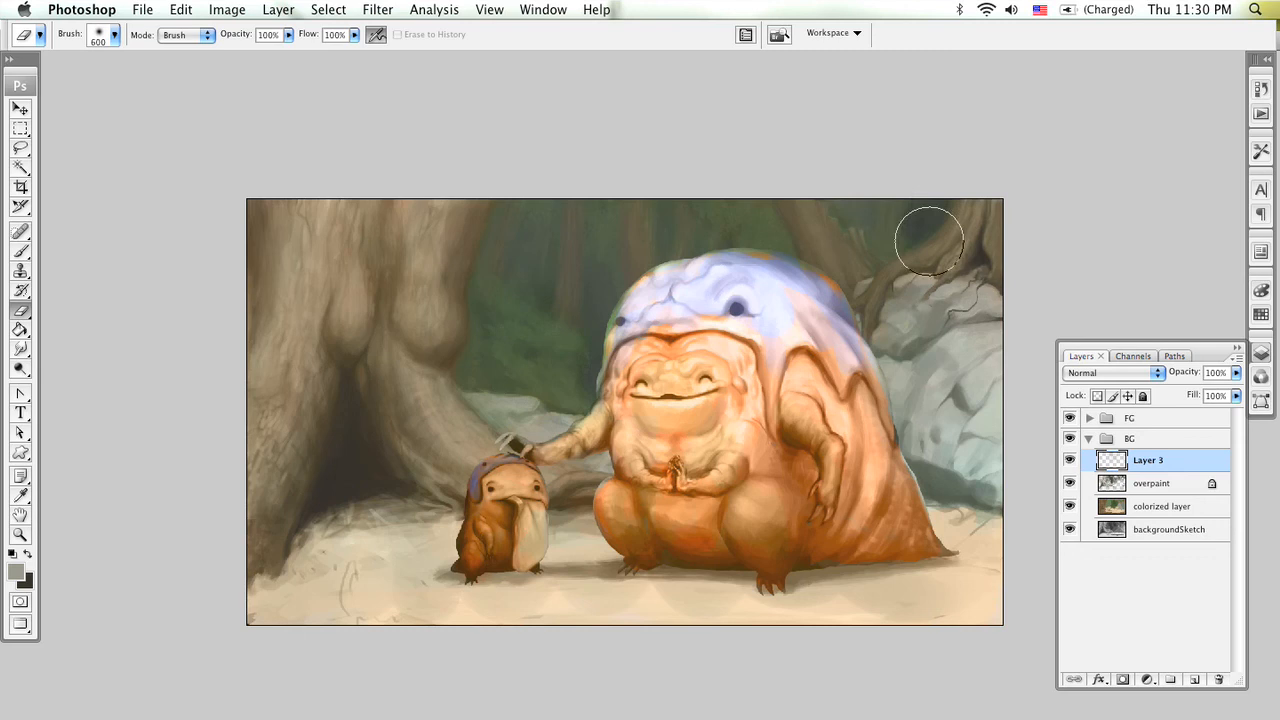
key("b")
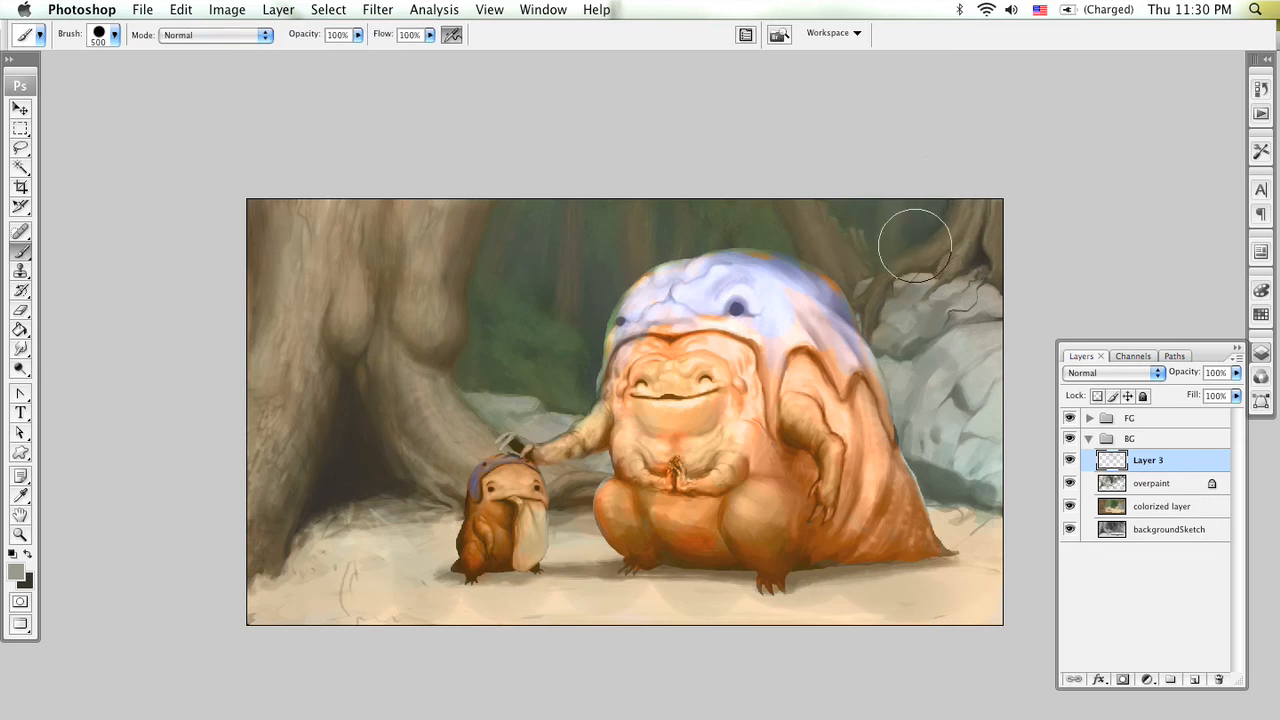
Step: Rename the haze layer as "mist background" and collapse the BG group
left_click(1090, 441)
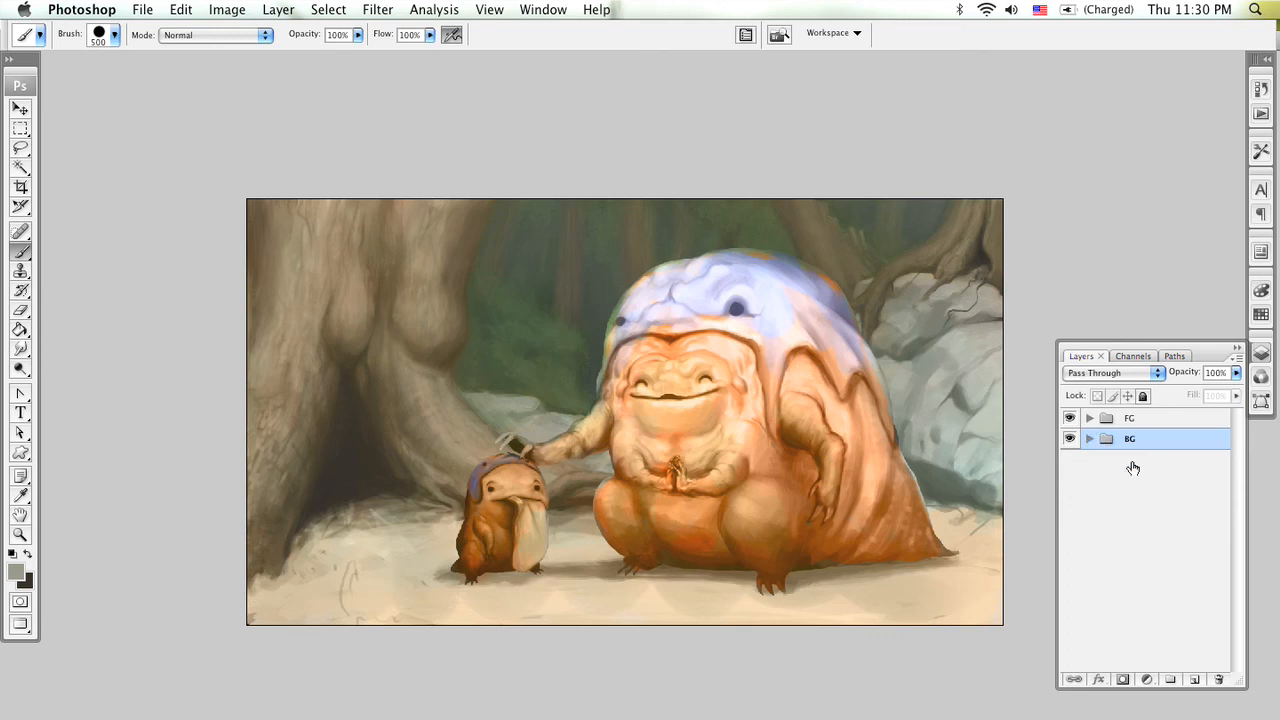
left_click(1090, 441)
double_click(1144, 464)
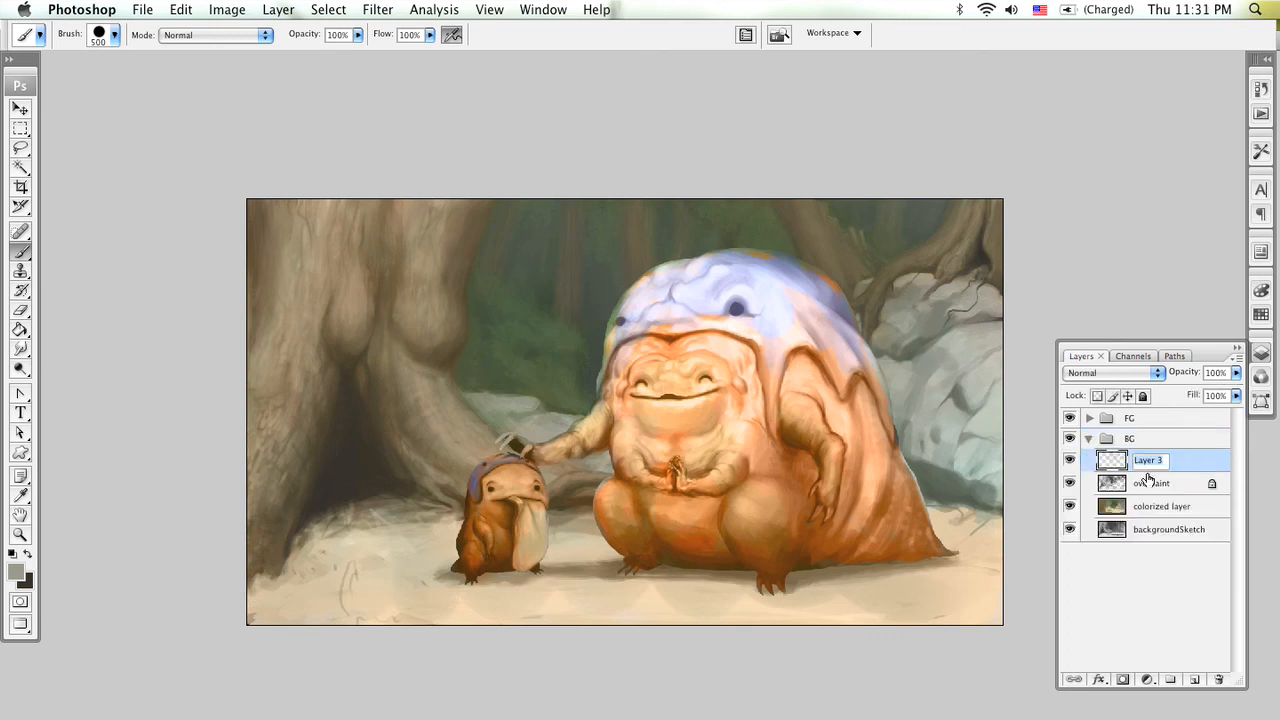
type("mist background")
key("Return")
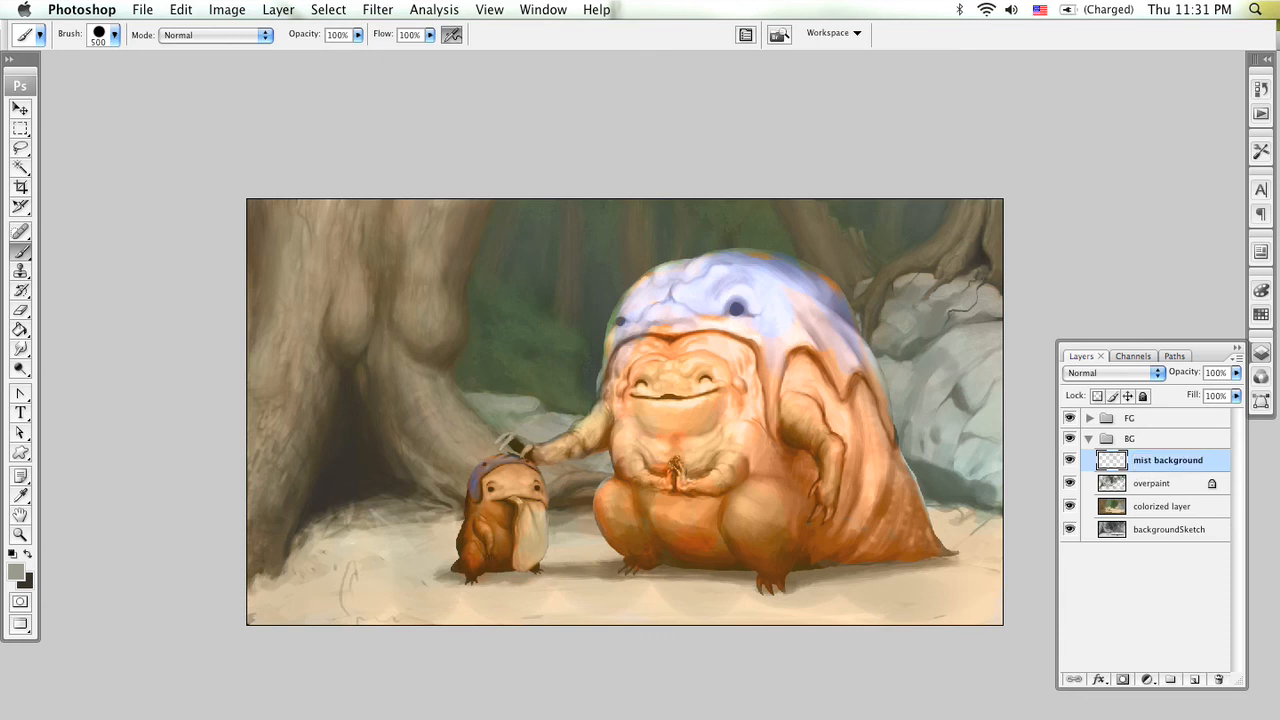
left_click(1089, 441)
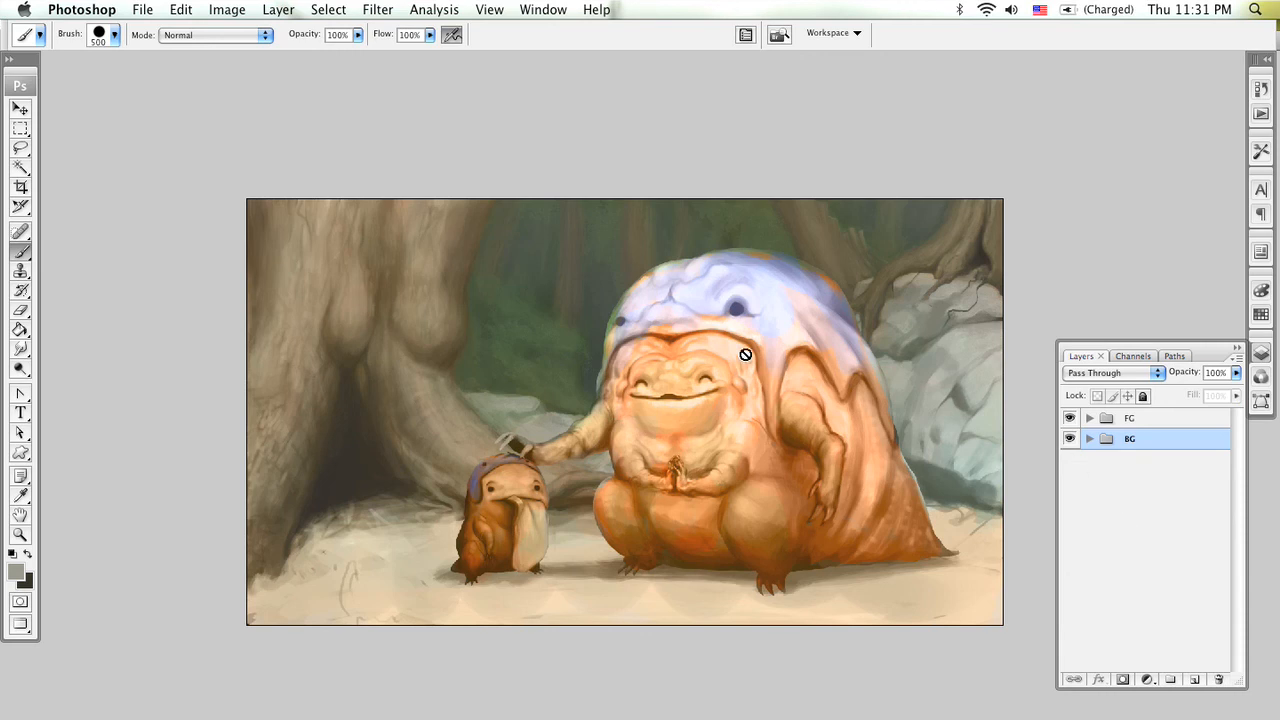
Step: Enlarge the painting and hide the colour layers in the BG and FG groups to examine the original greyscale sketch
key("z")
mouse_move(731, 343)
left_mouse_down()
mouse_move(717, 306)
mouse_move(773, 339)
left_mouse_up()
left_click(717, 320)
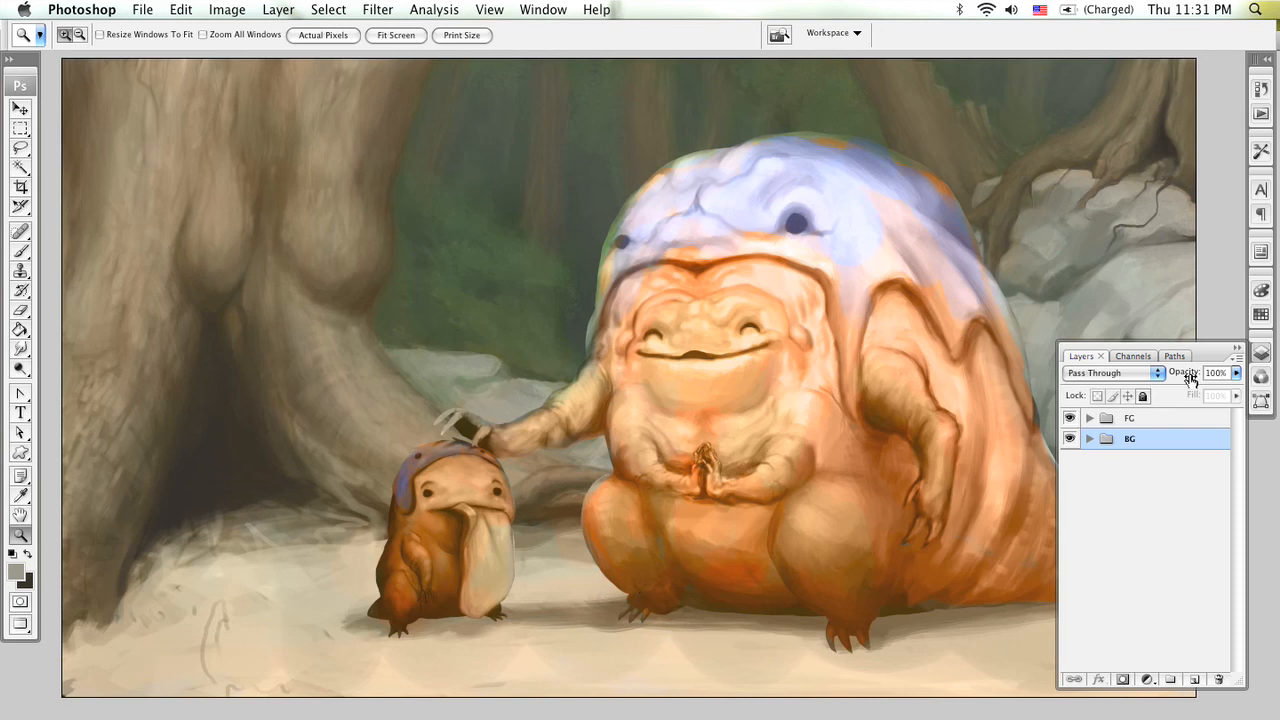
left_click(1241, 356)
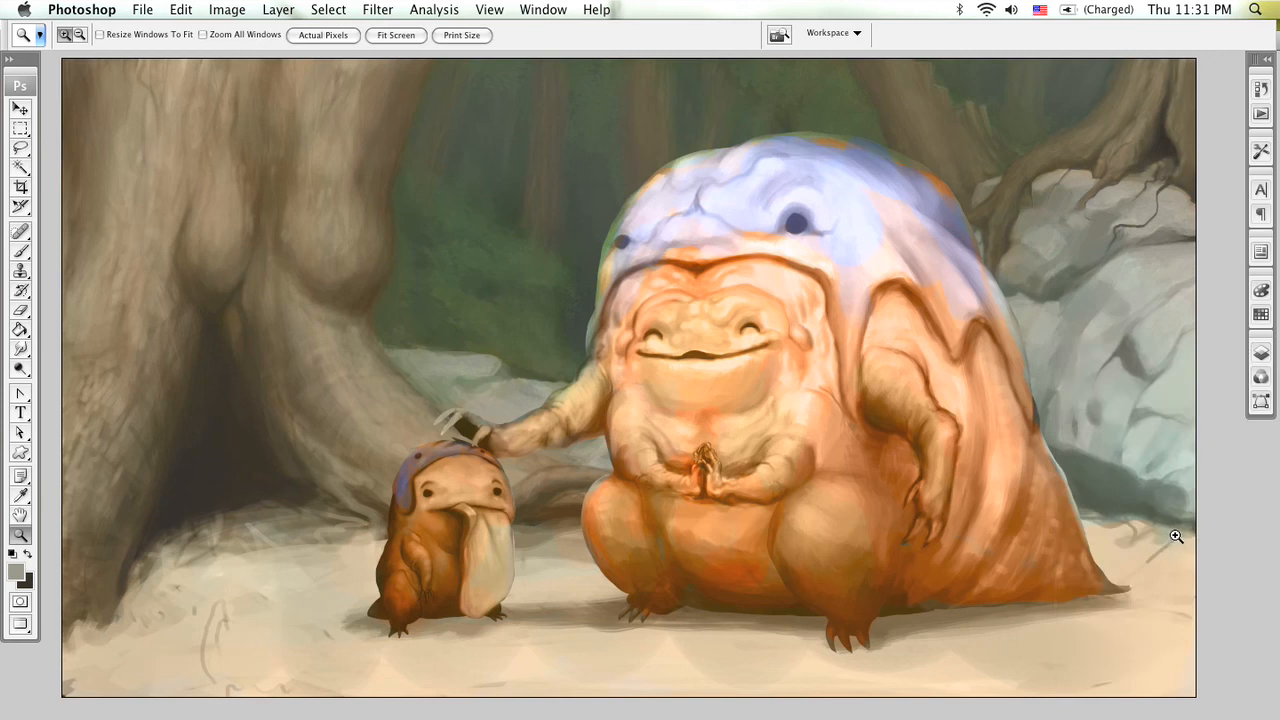
left_click(1262, 354)
left_click(1090, 441)
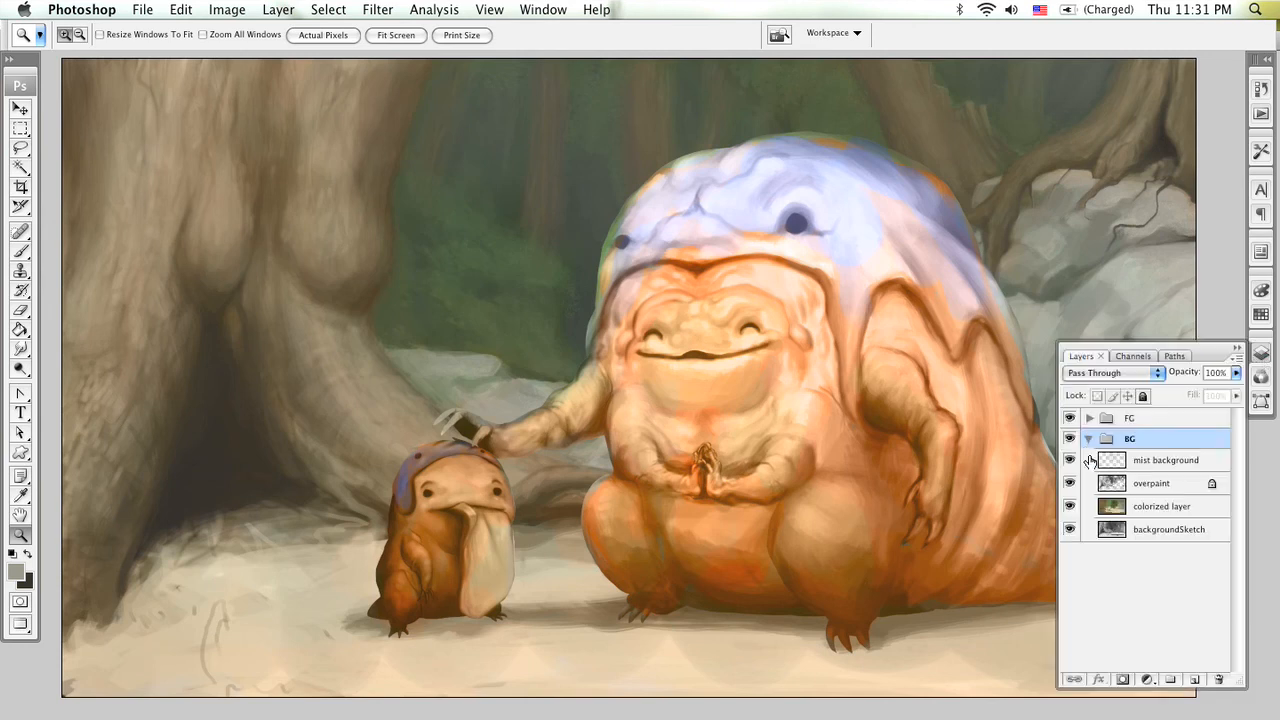
left_click(1070, 506)
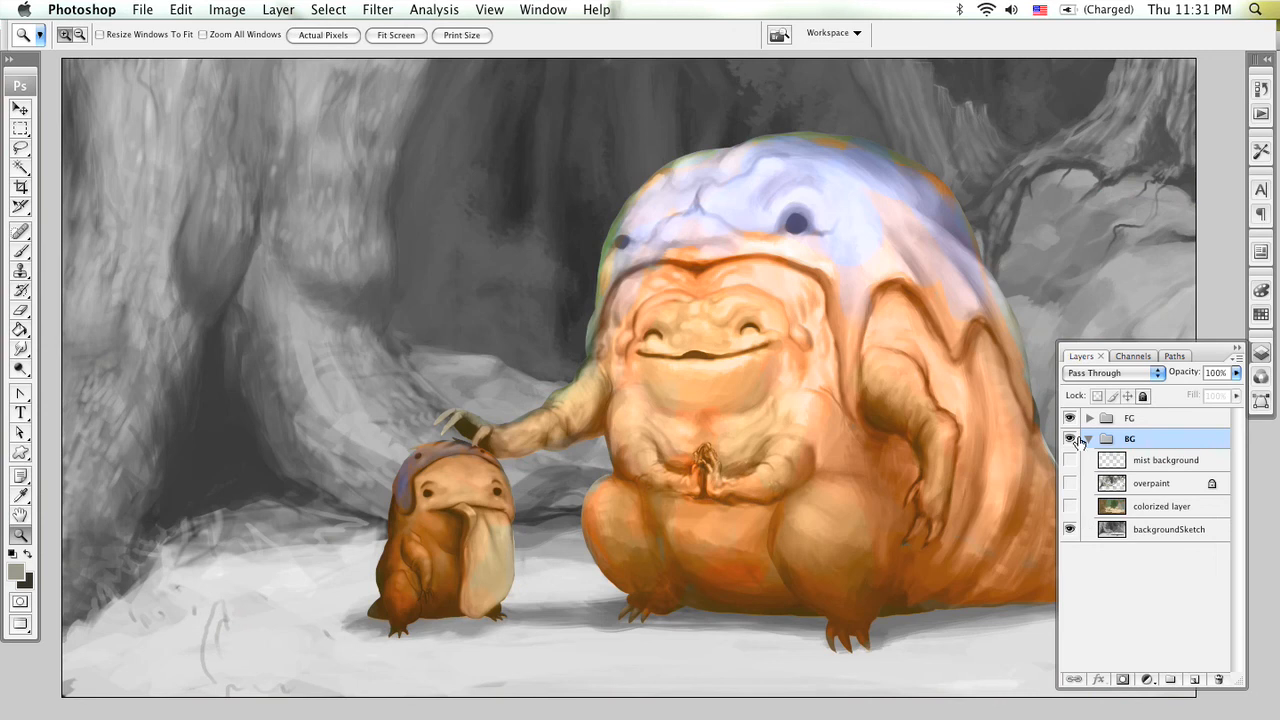
left_click(1089, 418)
left_click(1070, 440)
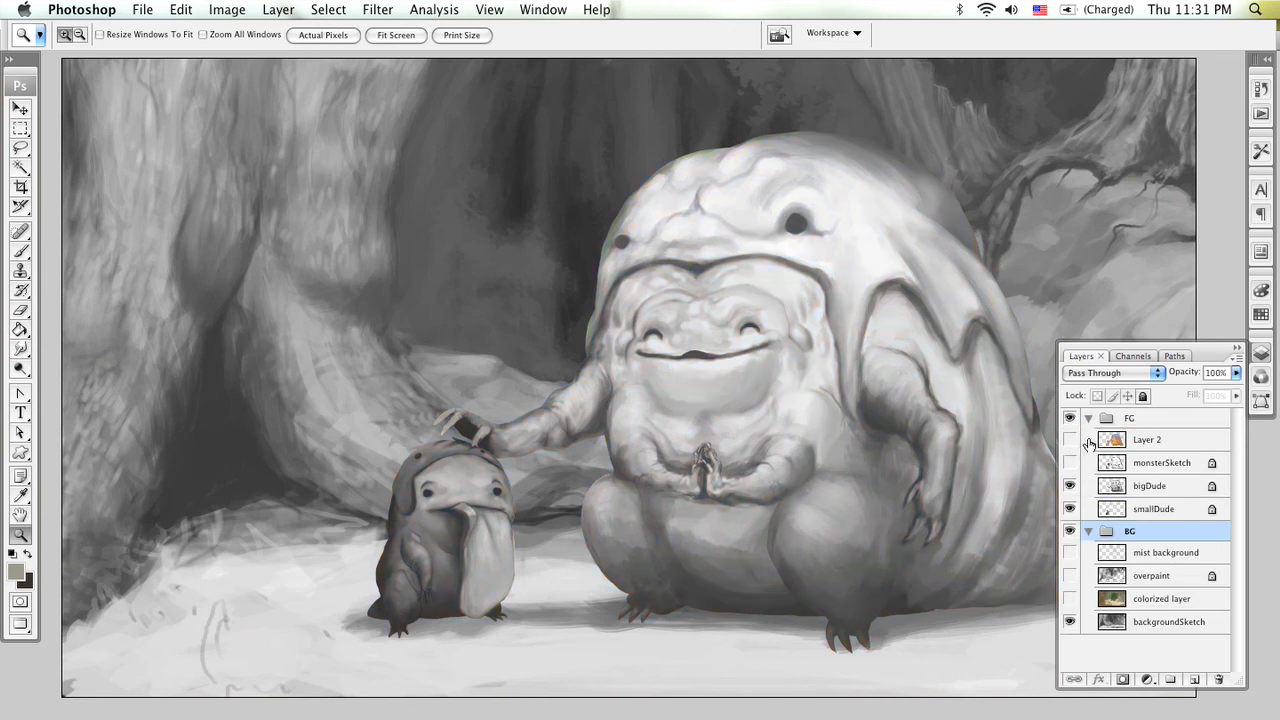
left_click(1239, 346)
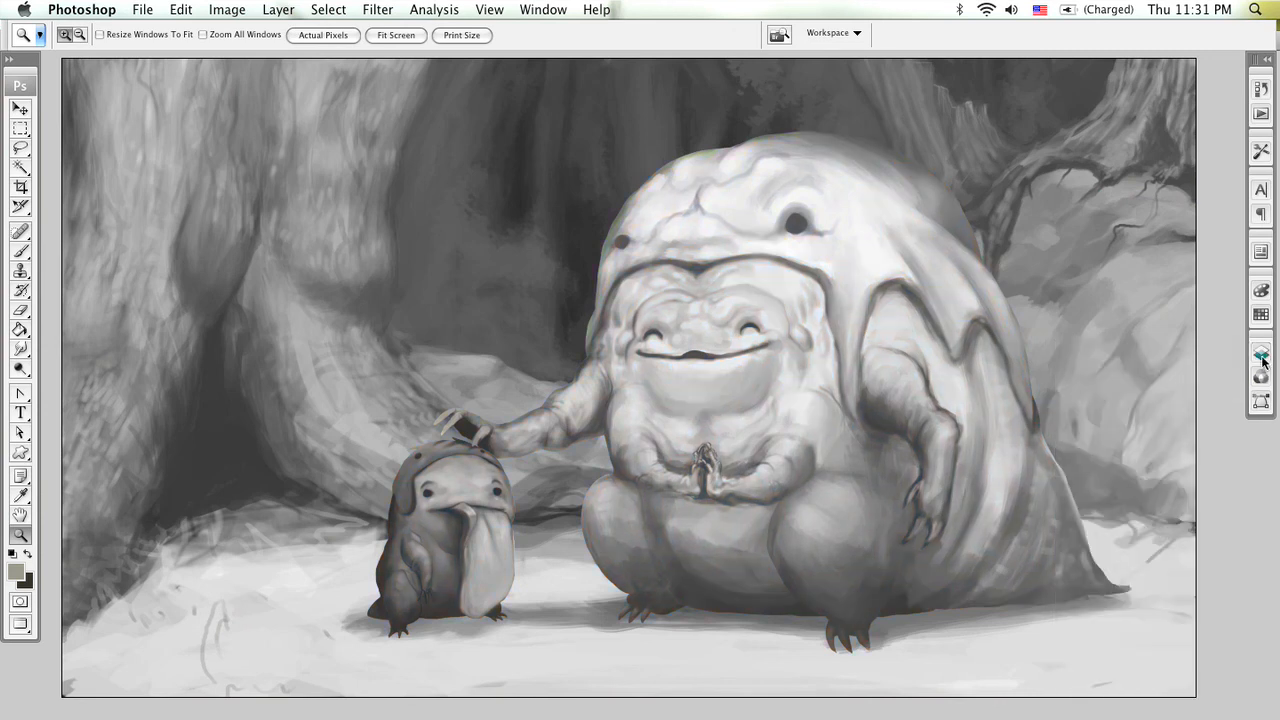
Step: Show the colour layers of the FG and BG groups again and collapse both groups to review the full-colour painting
left_click(1261, 353)
left_click(1070, 440)
left_click(1089, 418)
left_click_drag(1070, 460, 1070, 507)
left_click(1090, 439)
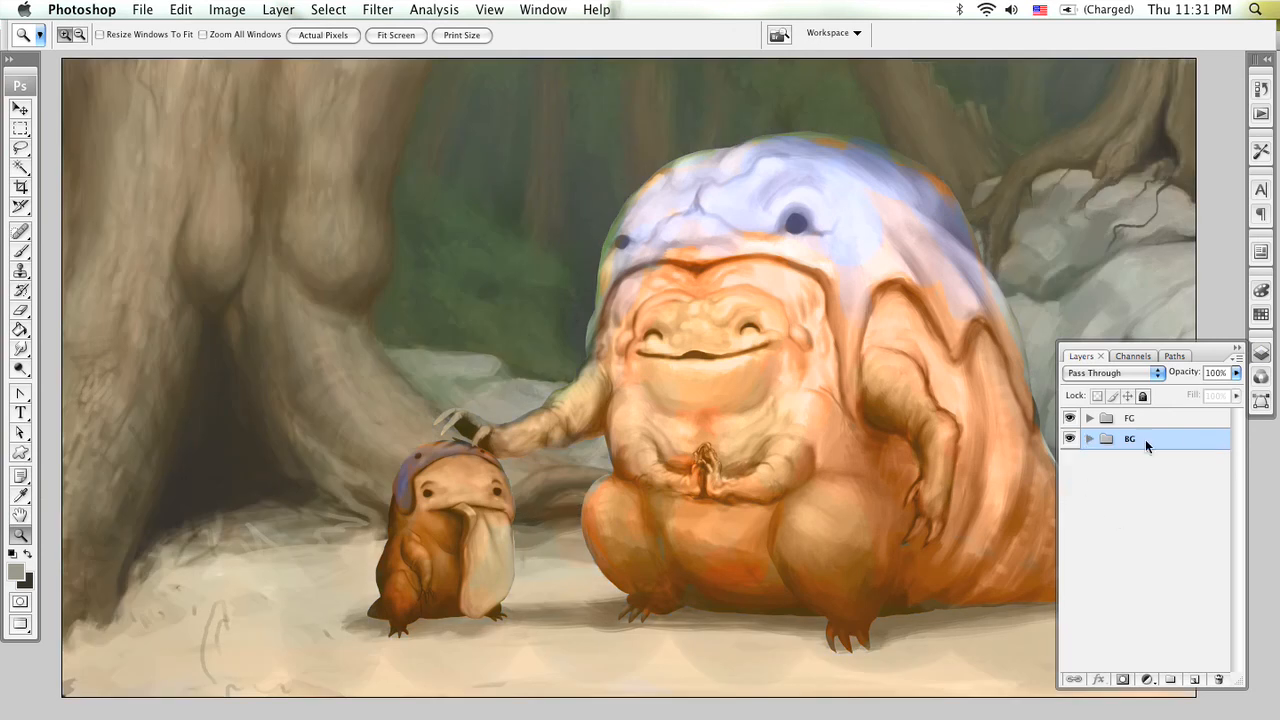
left_click(1238, 348)
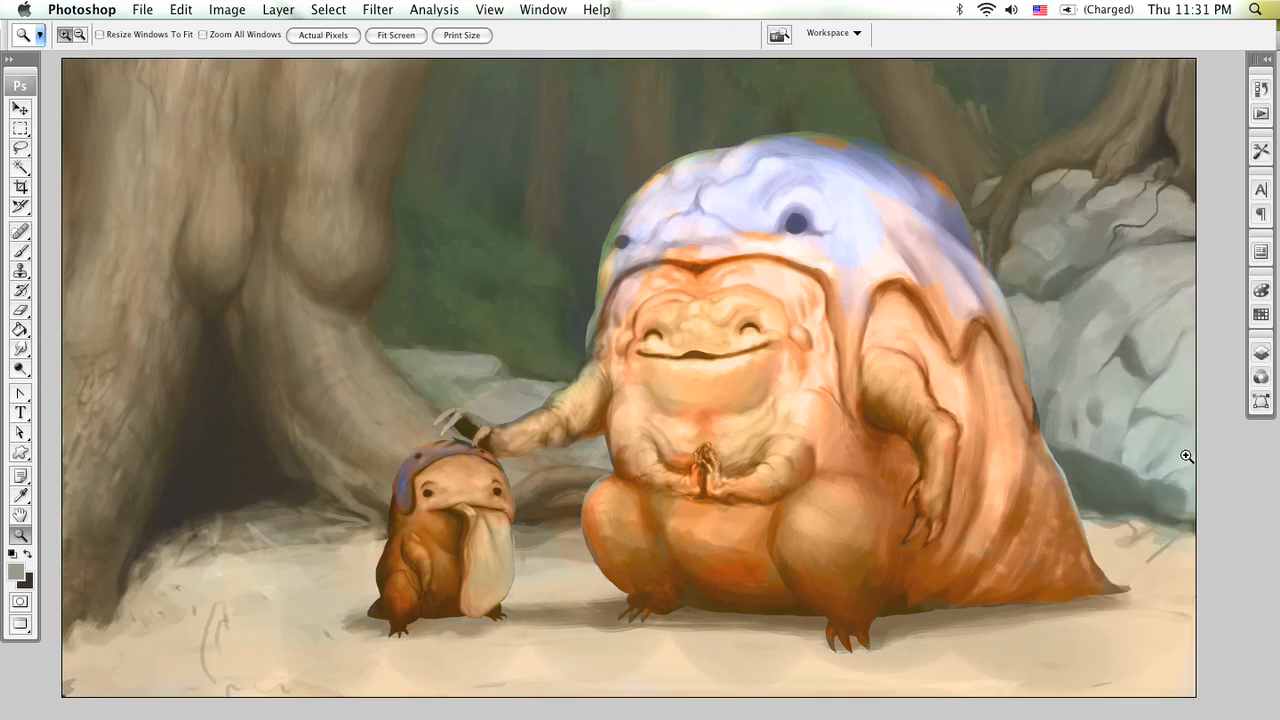